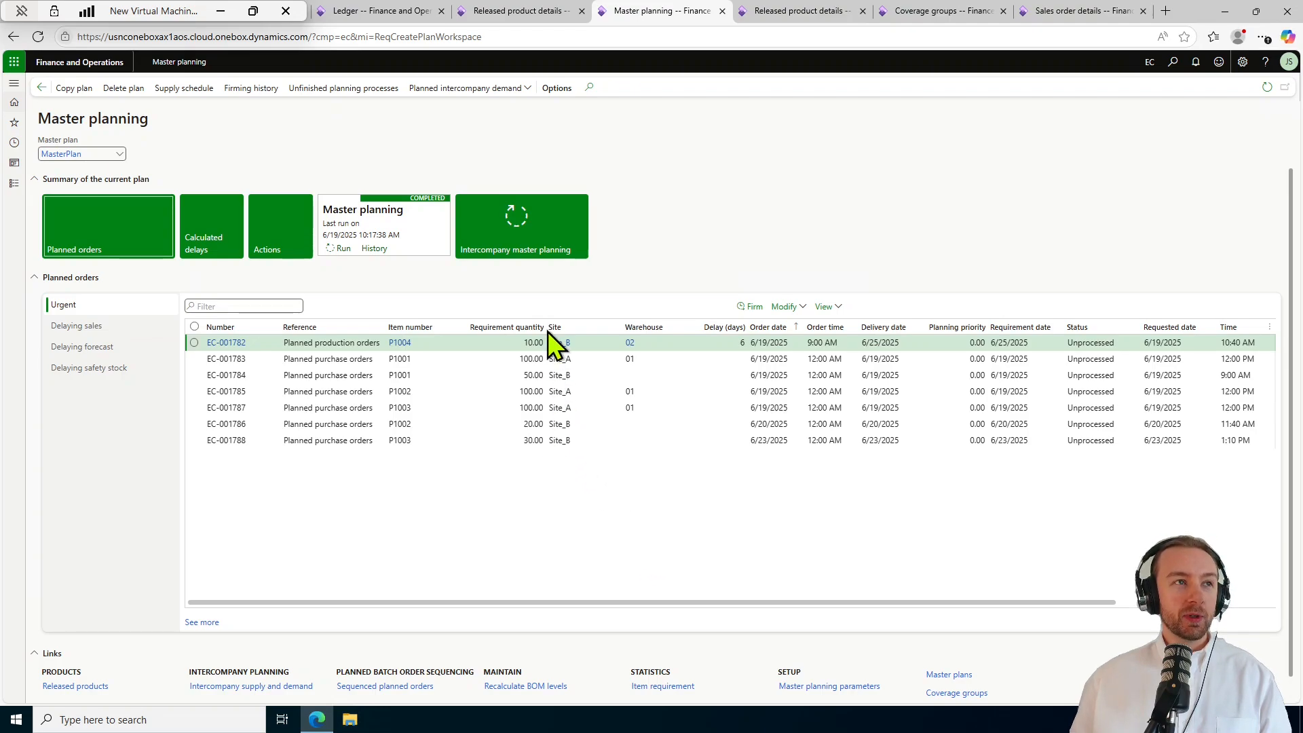
Select the first planned order, then switch to the Released product details list of P1001–P1006.
click(652, 548)
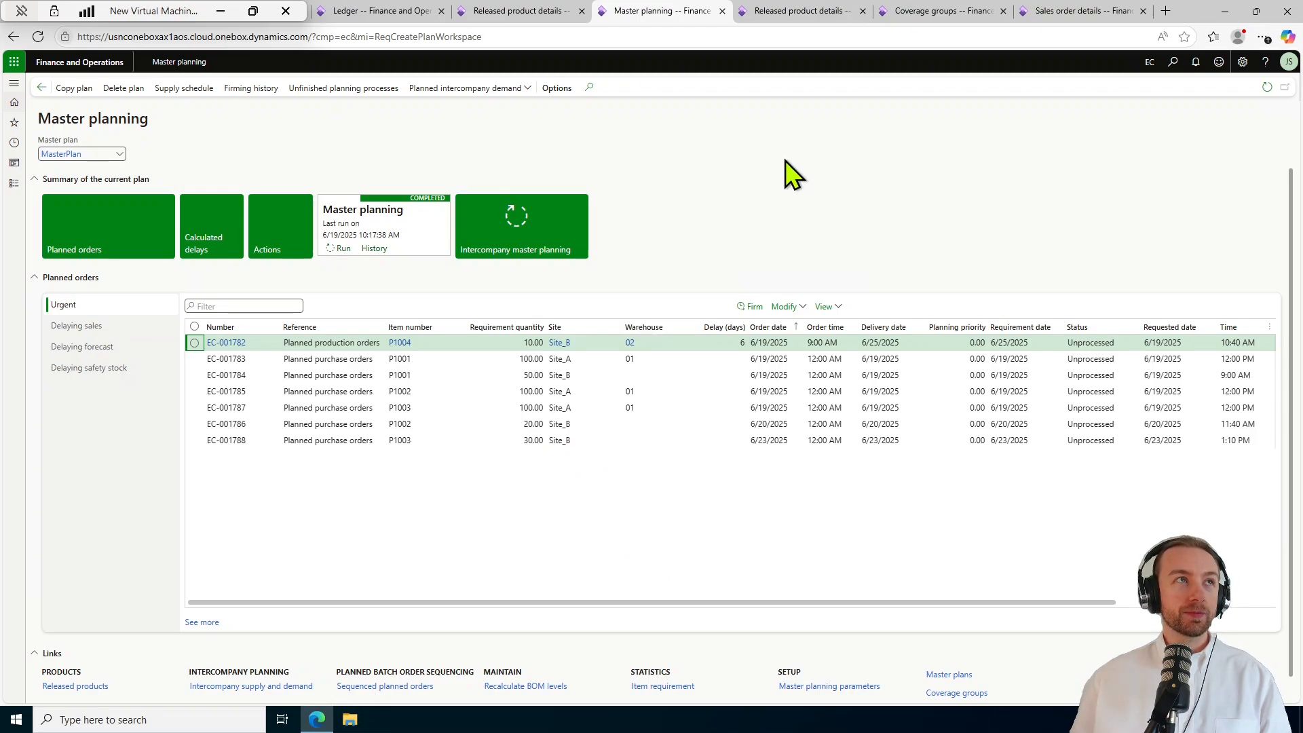
click(517, 11)
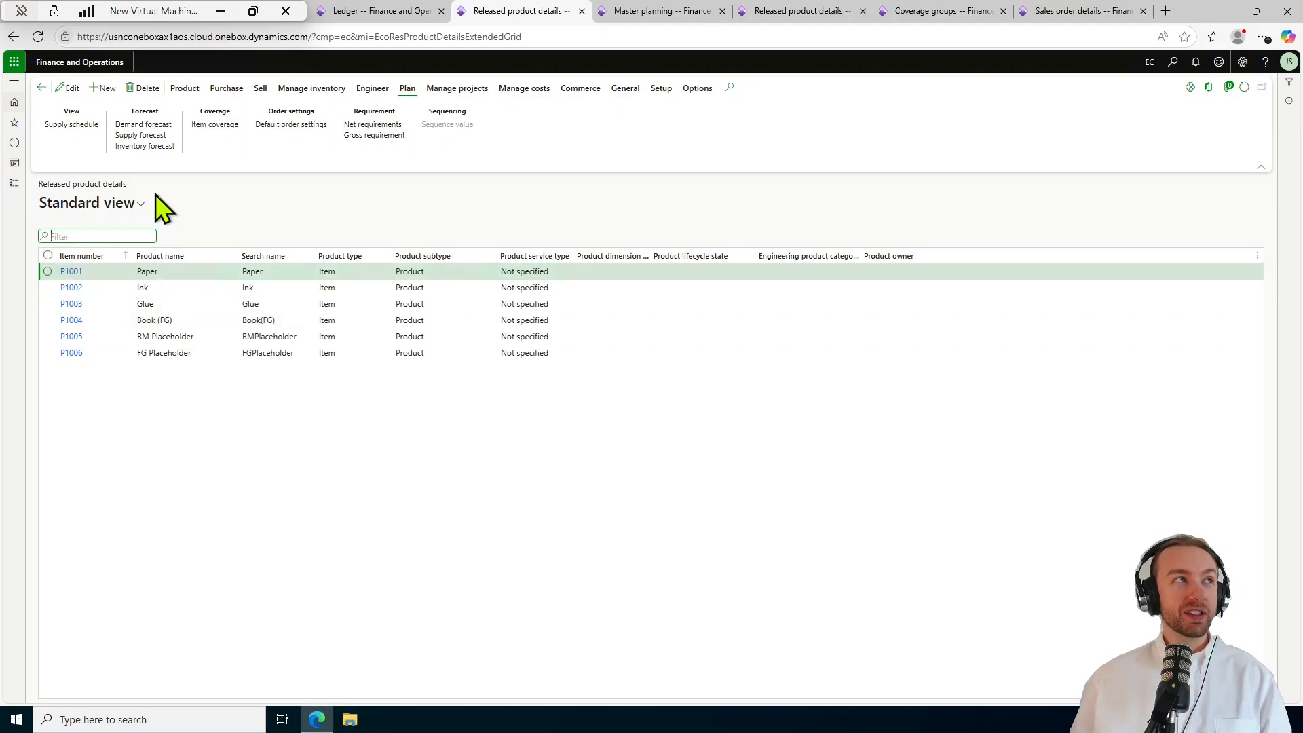
Go through Product information management > Products to the Released products list.
click(13, 184)
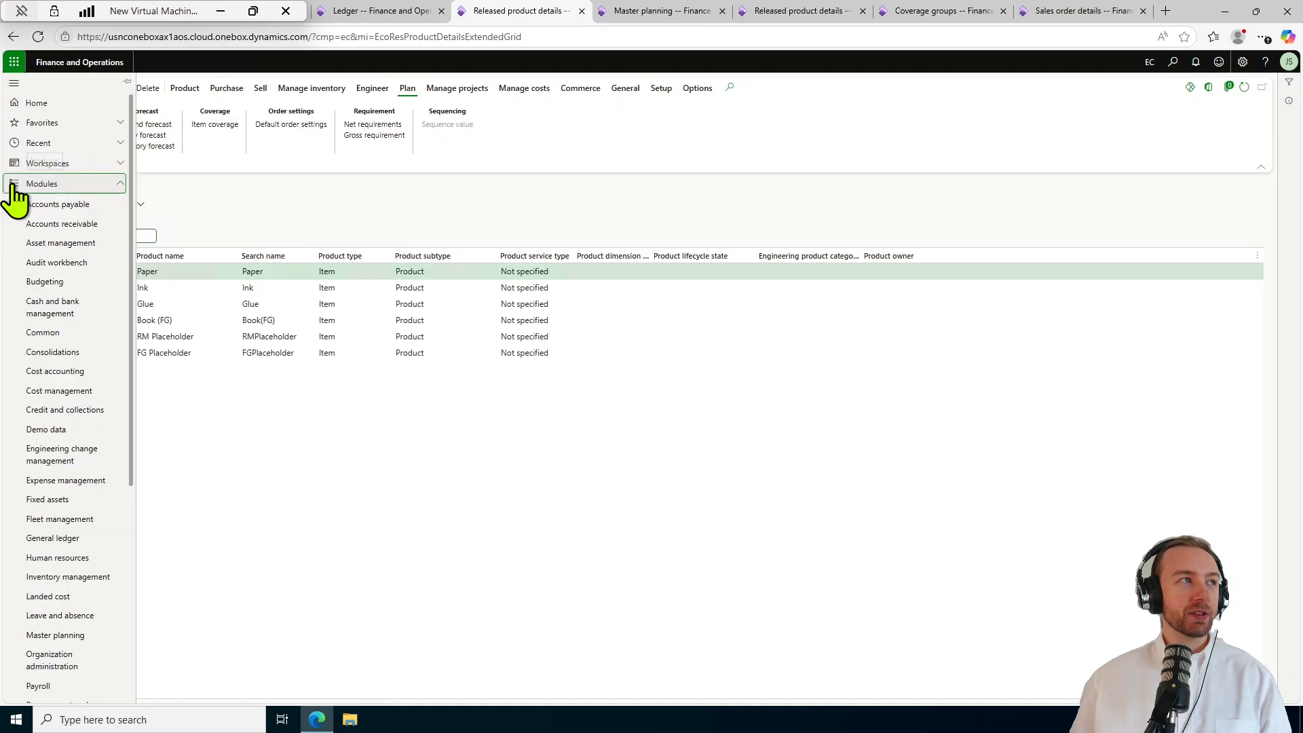
scroll(81, 353, down, 5)
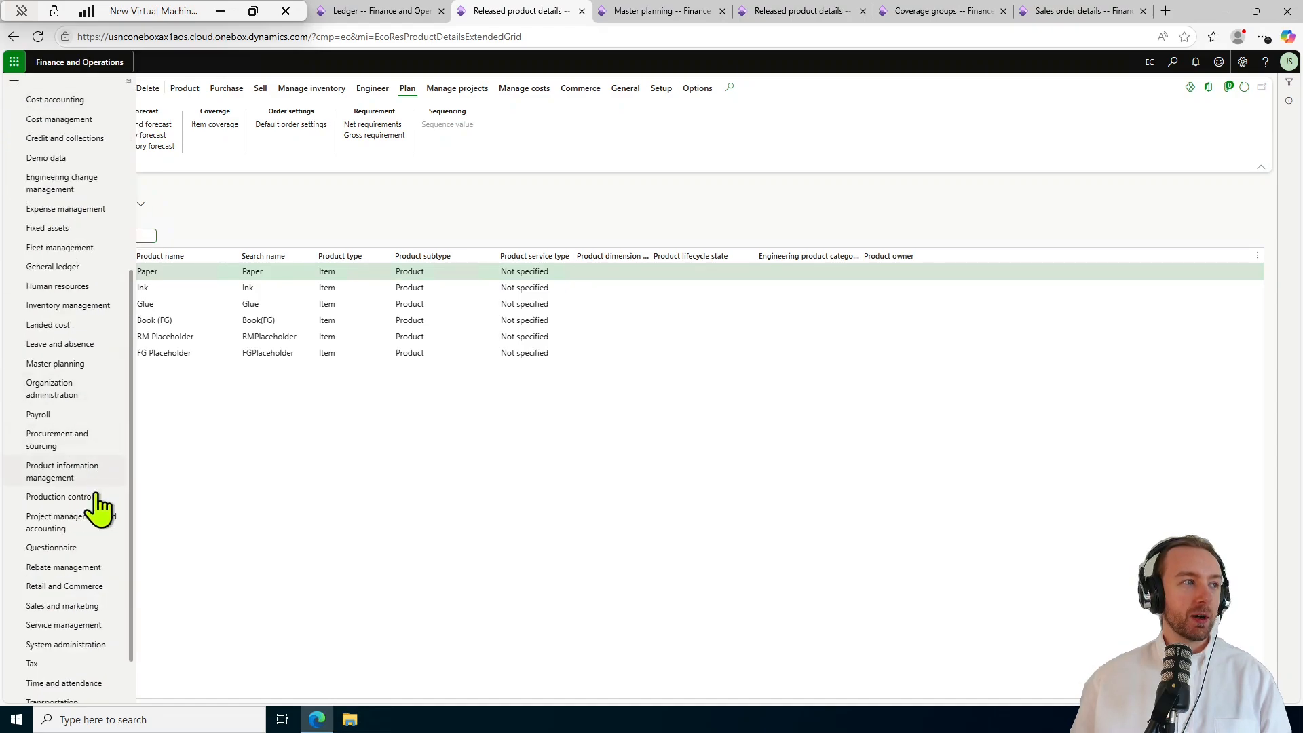
click(82, 476)
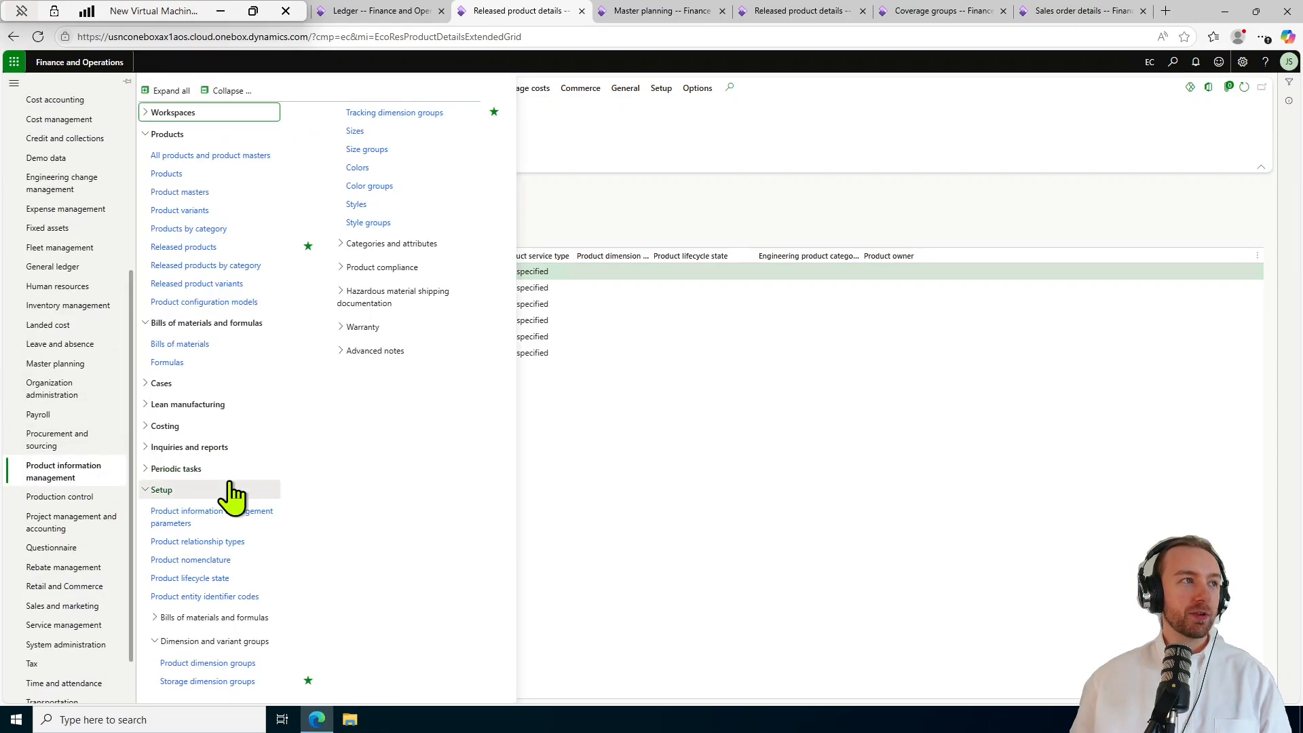
click(228, 90)
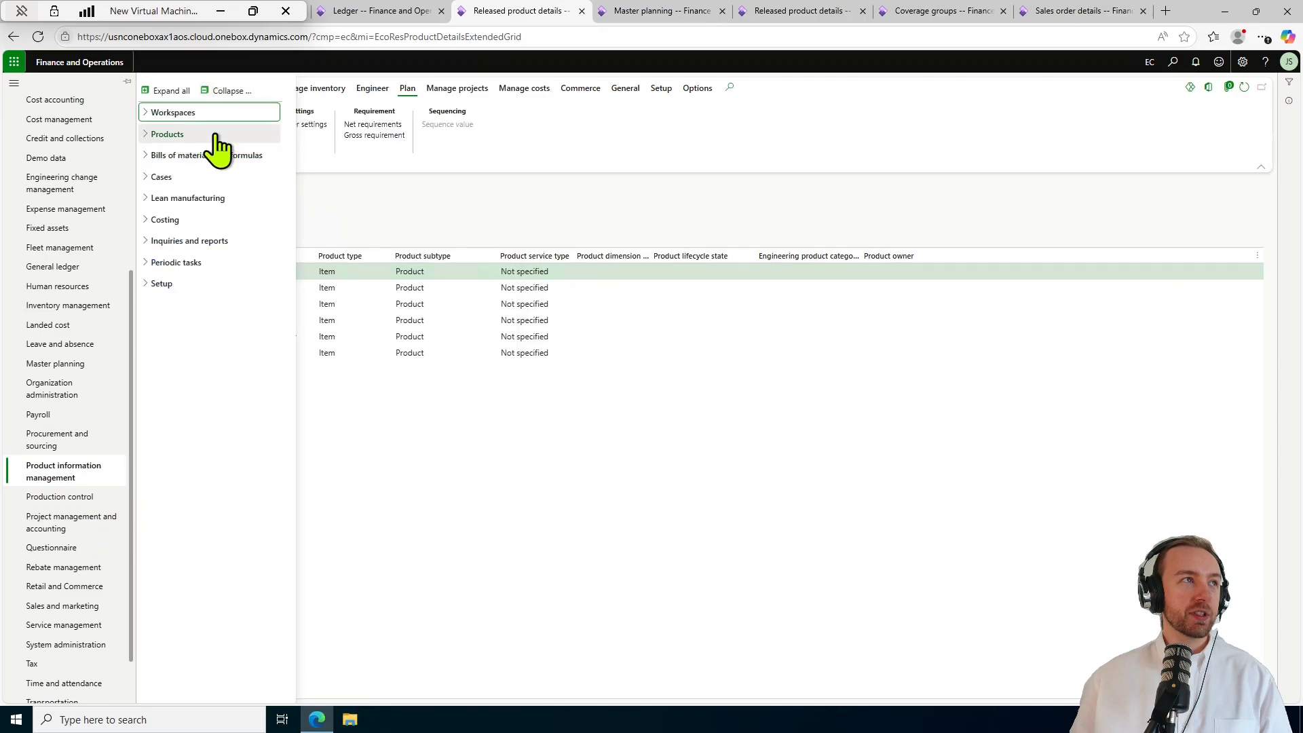
click(216, 135)
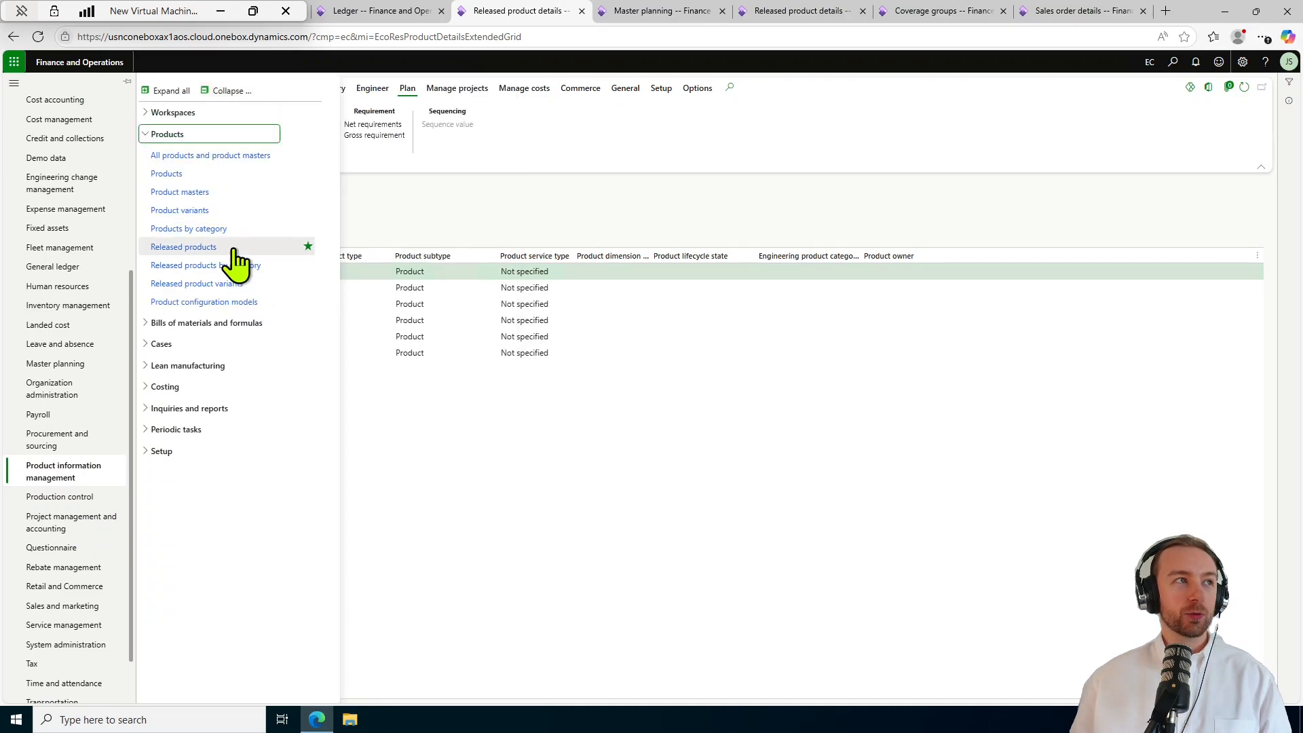
click(234, 251)
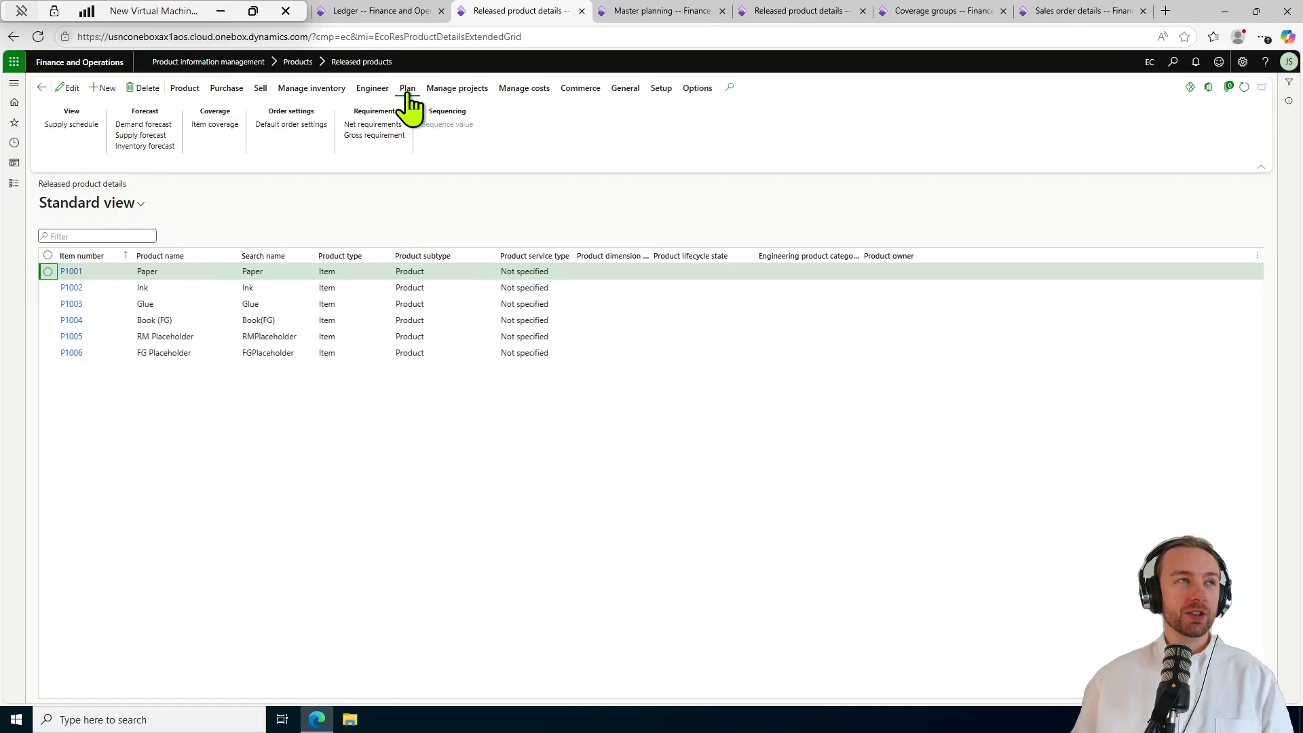
Open item coverage for P1001 Paper and view the General settings of the Site_A, warehouse 01 row.
click(214, 125)
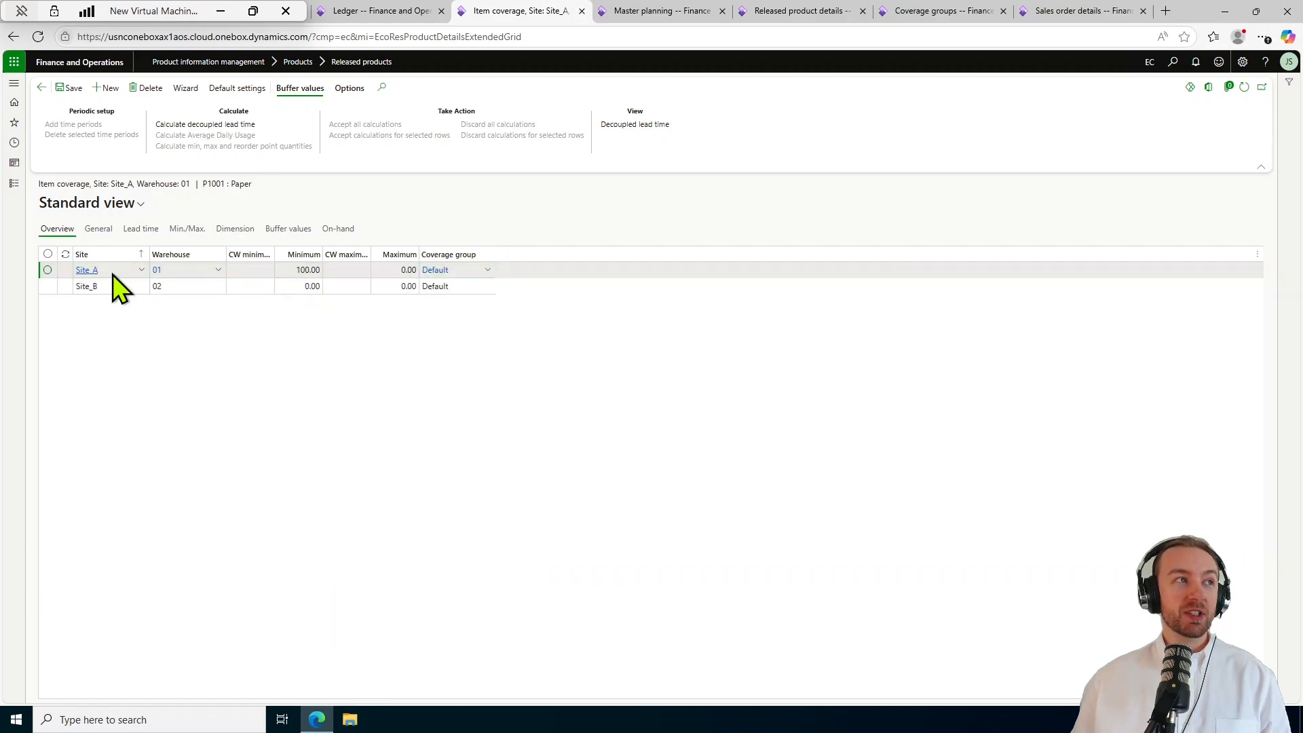
mouse_move(192, 275)
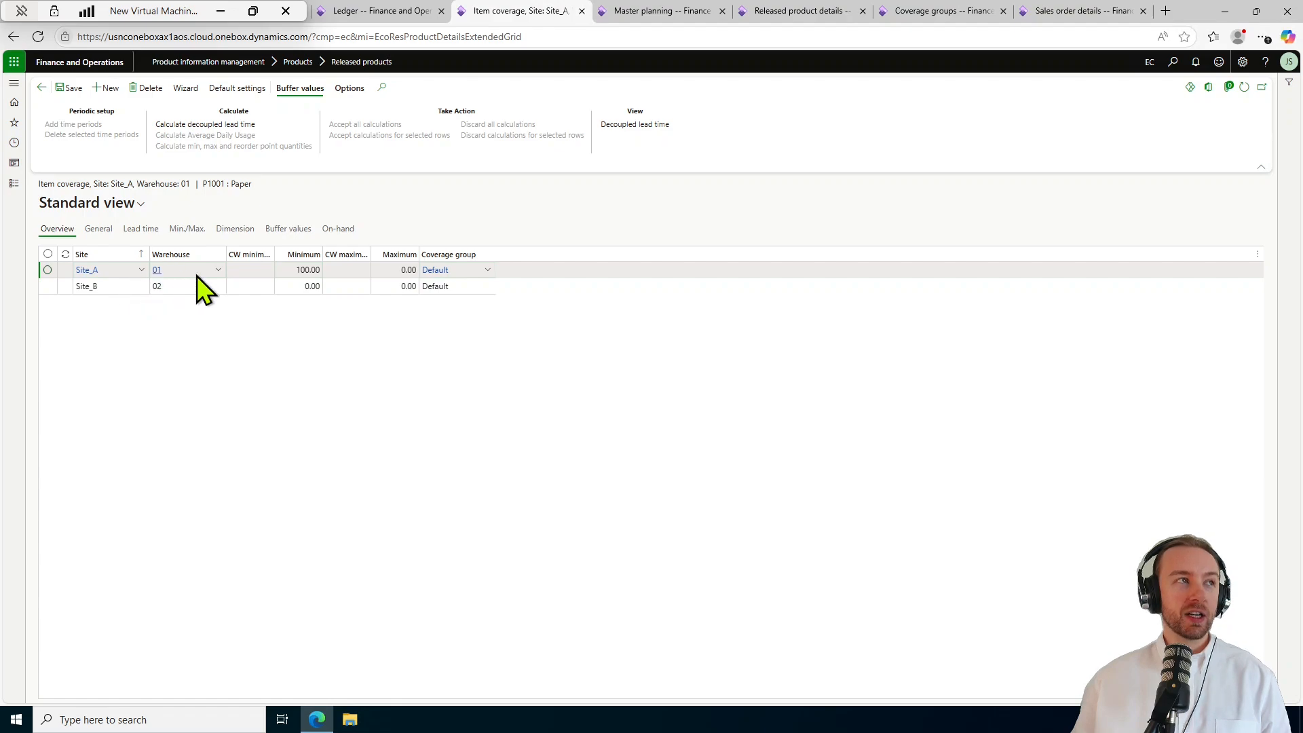
click(197, 274)
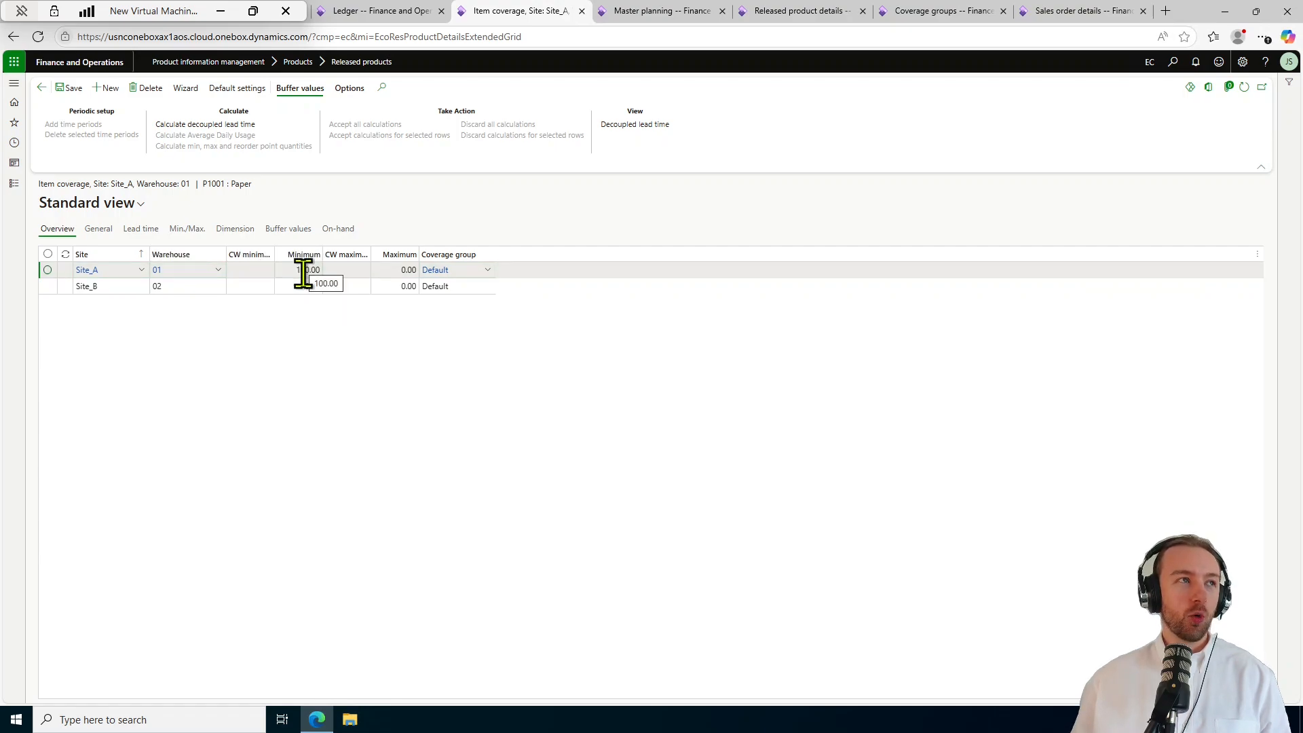
triple_click(245, 183)
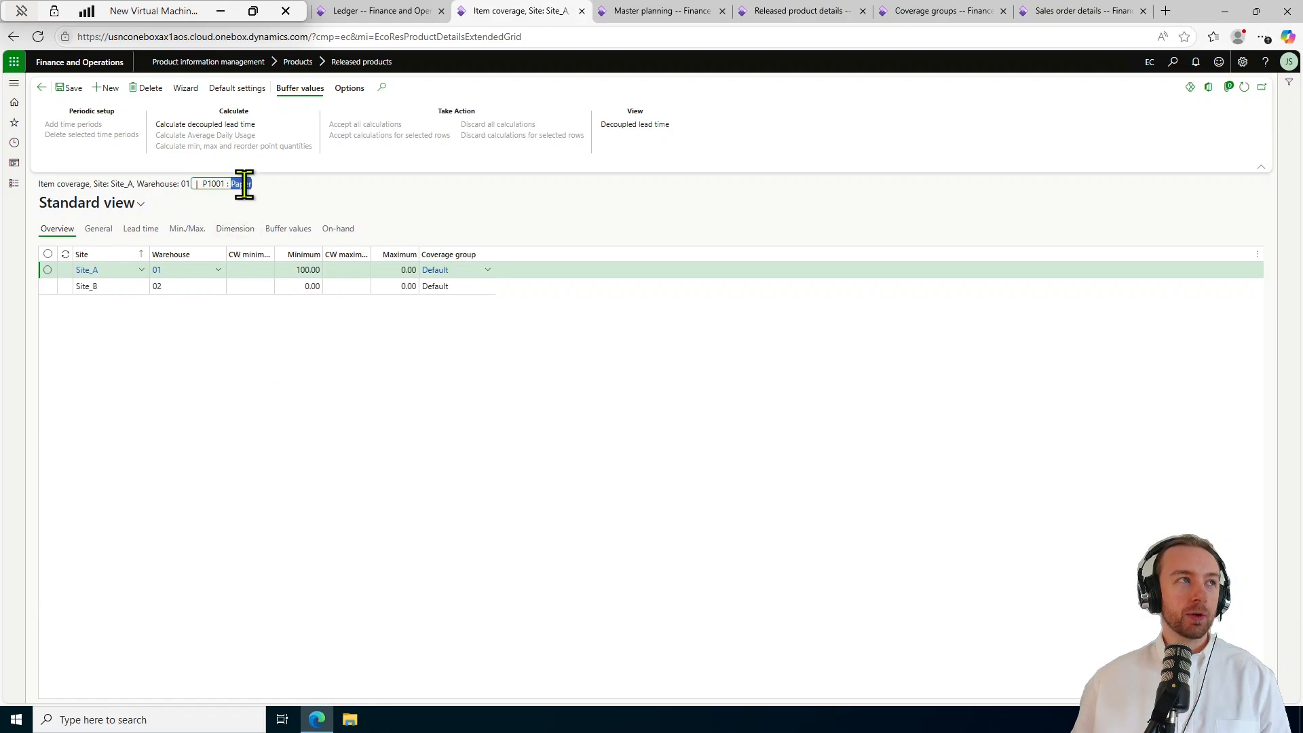
click(268, 390)
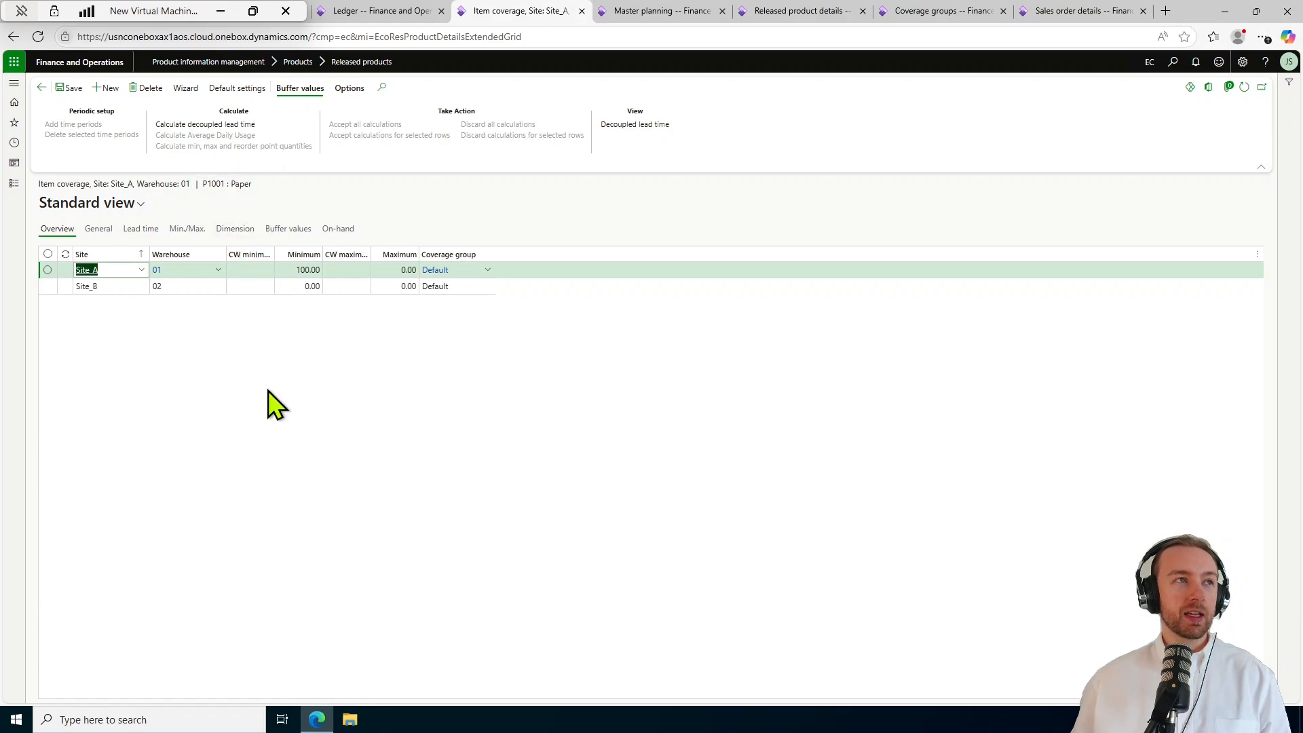
click(111, 231)
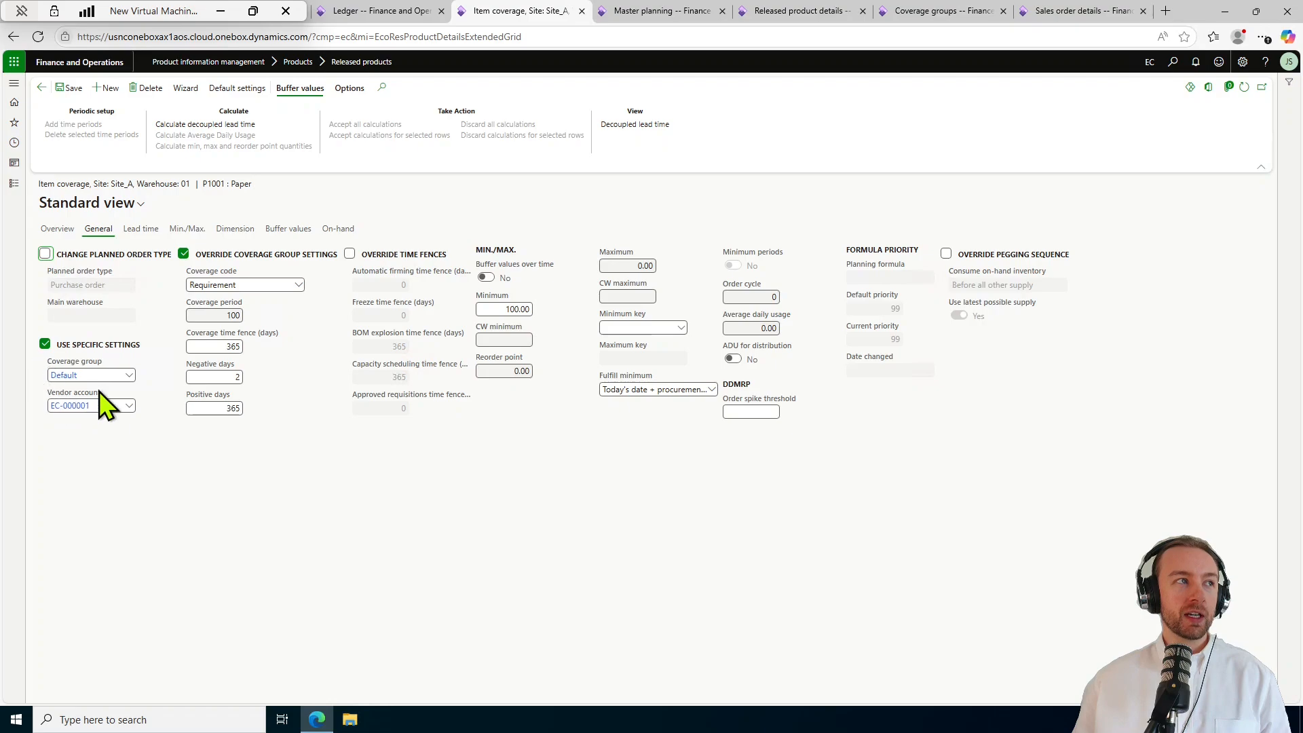
click(56, 230)
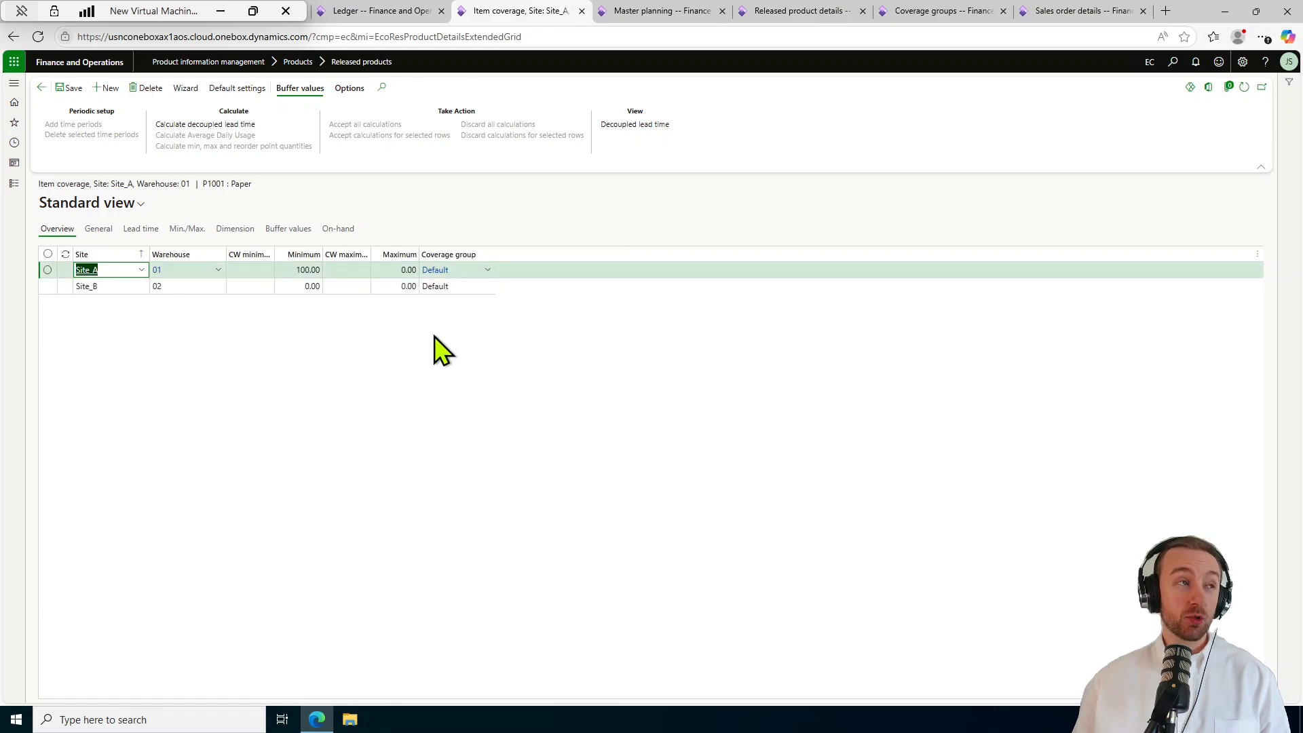
click(97, 229)
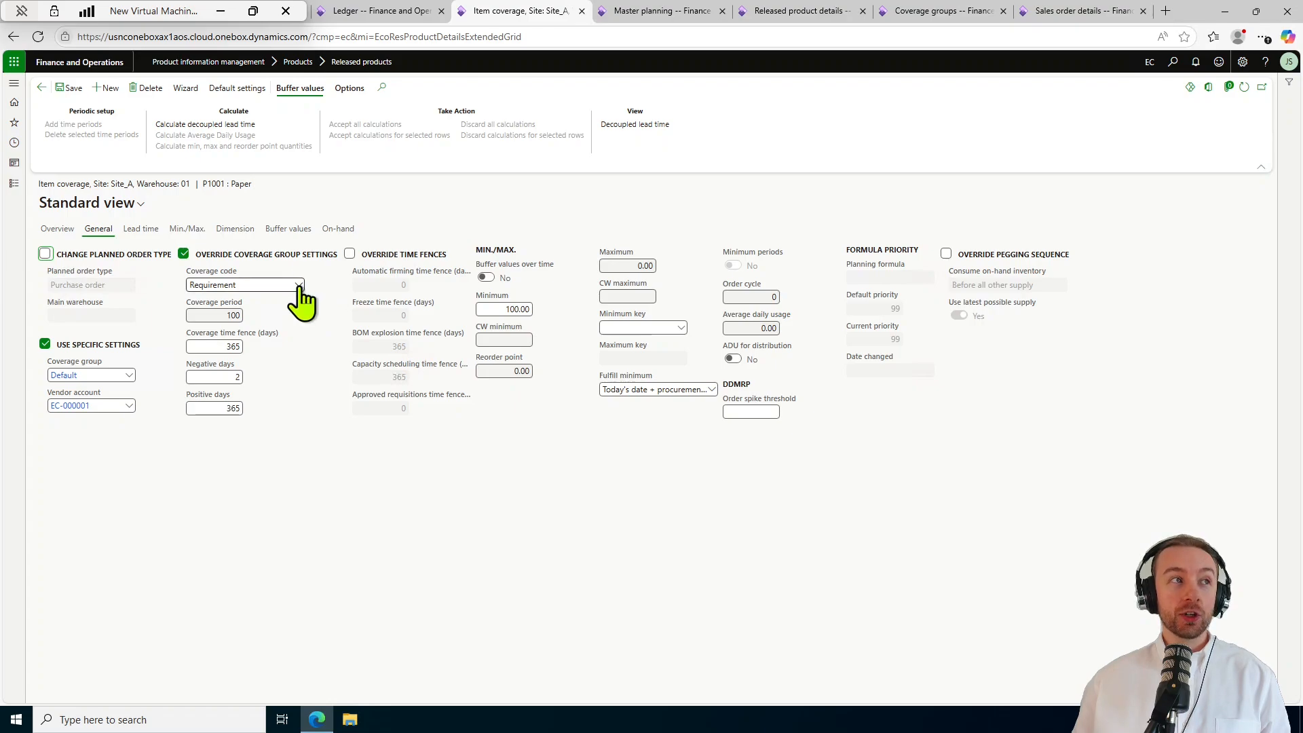
click(302, 286)
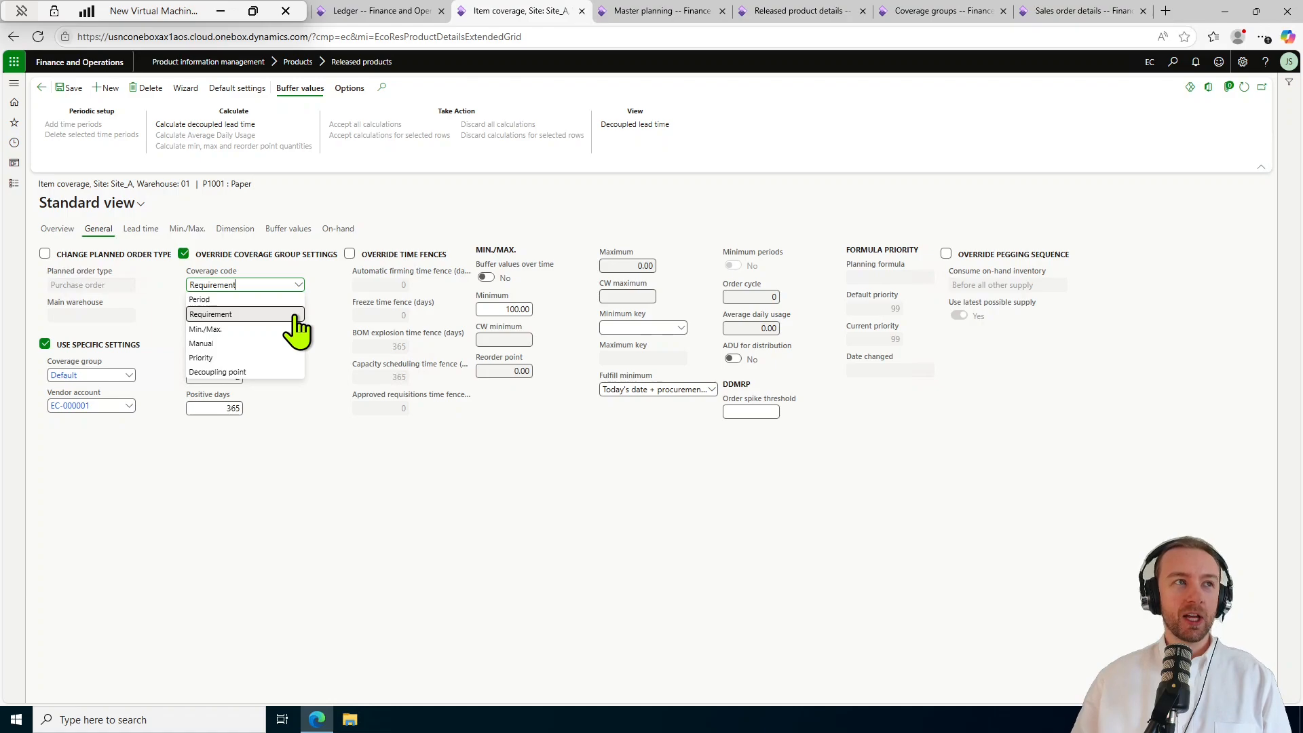
click(296, 317)
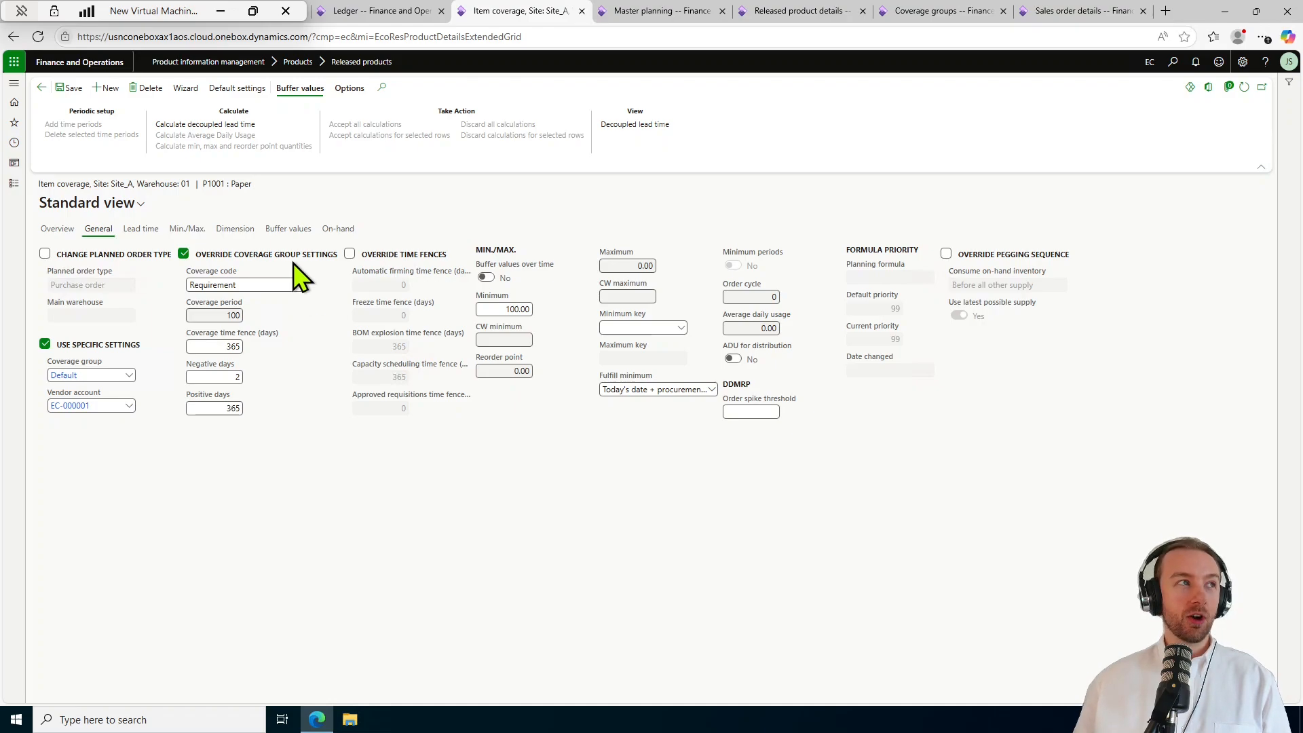
Go back to released products, select P1004 Book (FG), and show the Engineer actions.
click(41, 88)
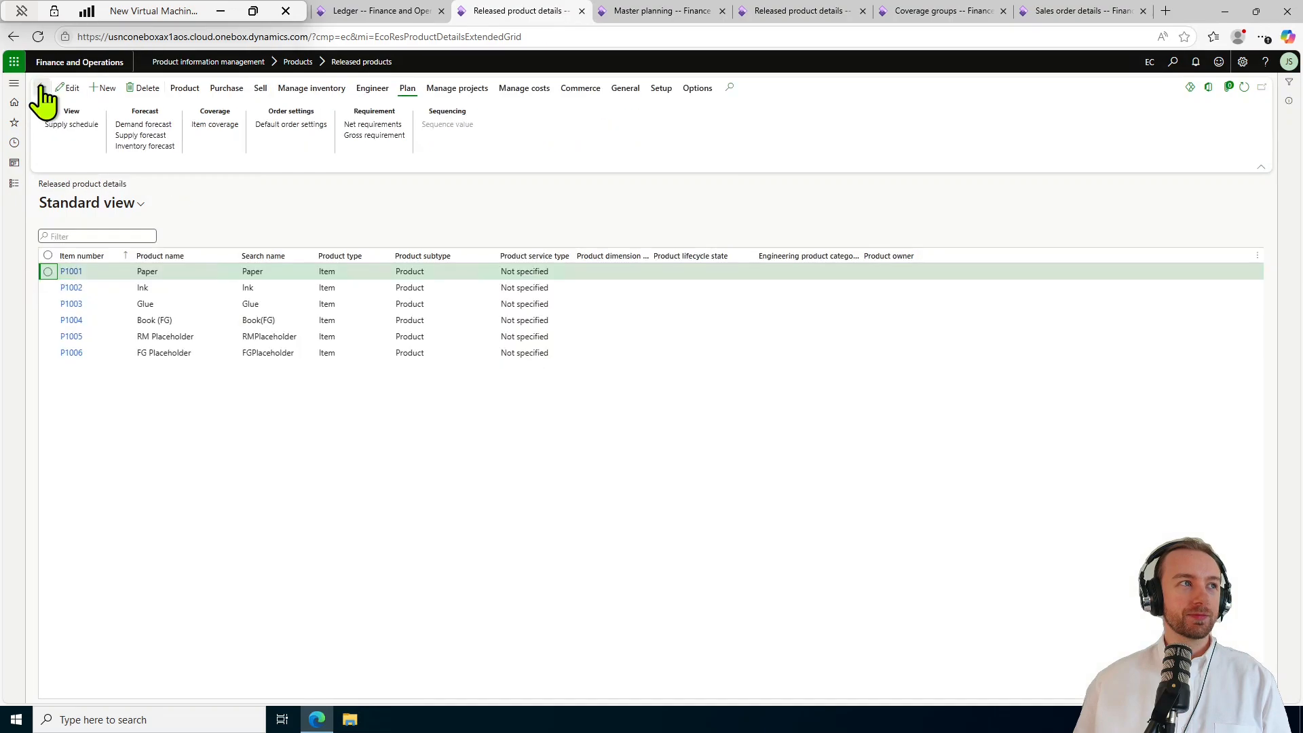
click(290, 318)
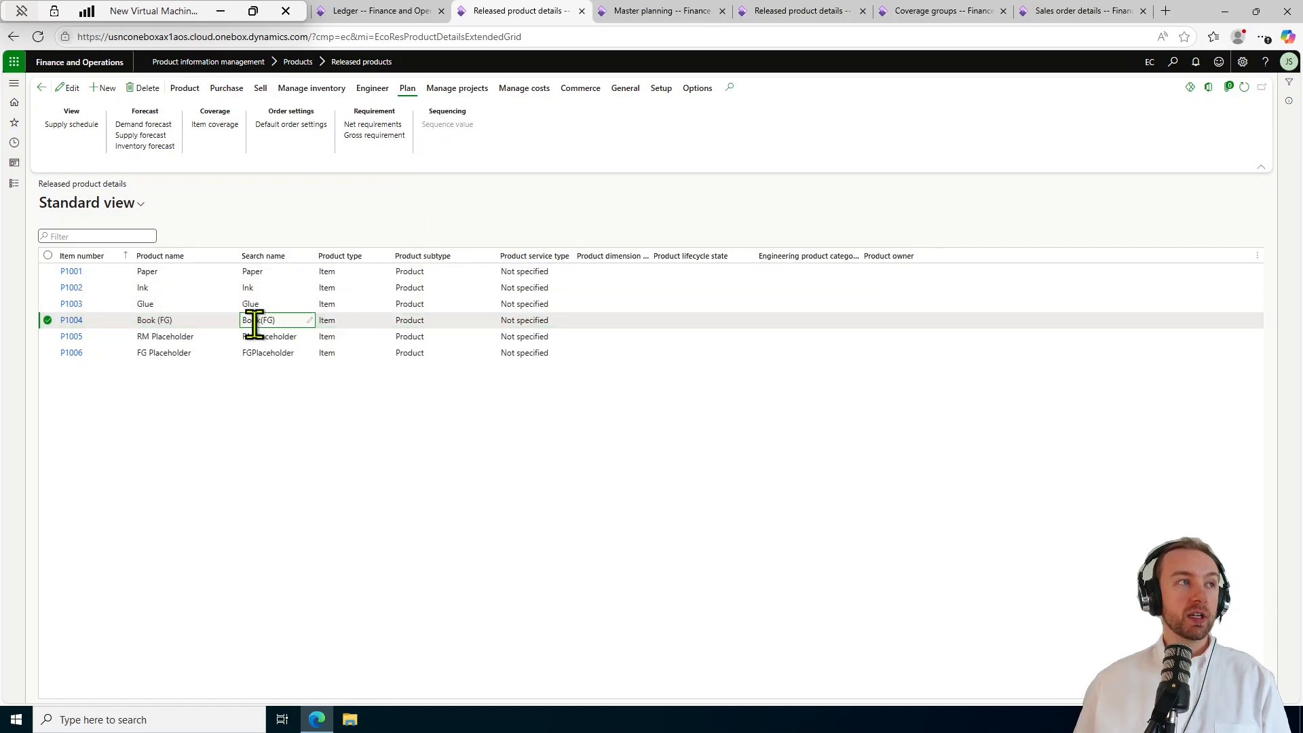
click(385, 89)
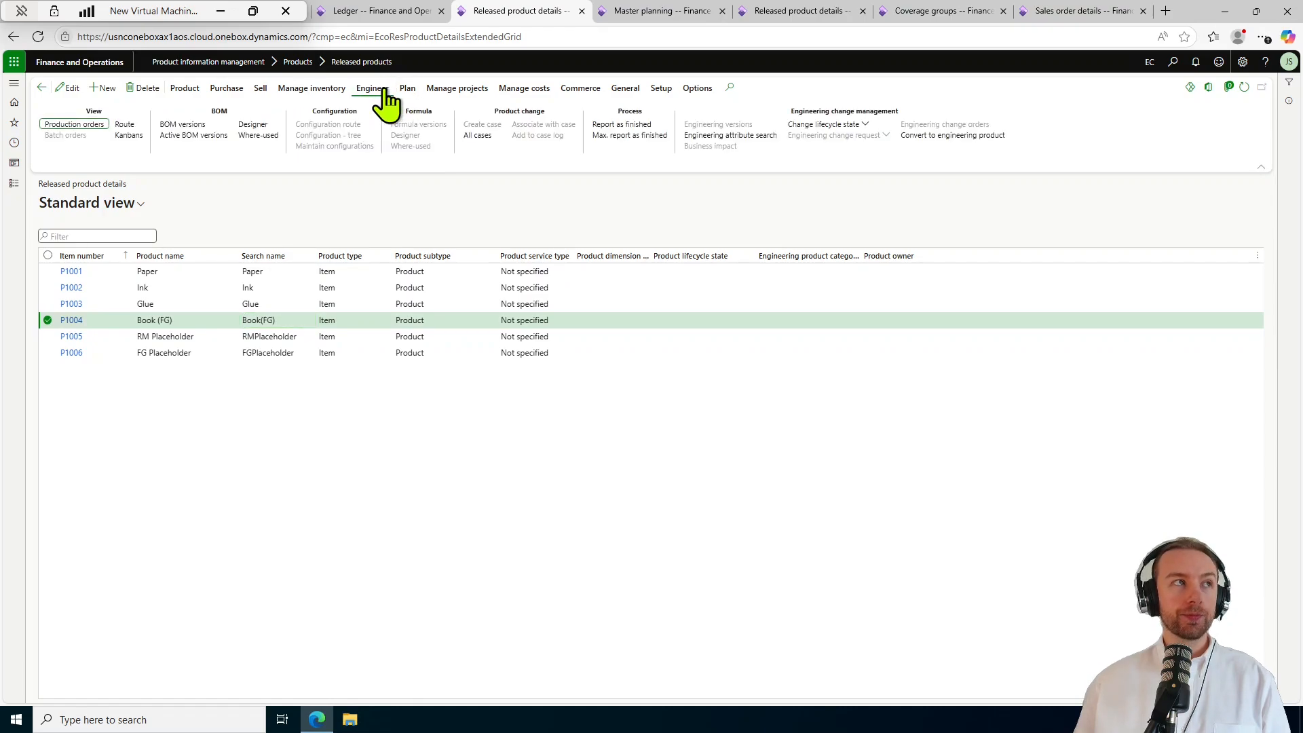
Open P1004's BOM versions and the B001 Book Creation bill of materials.
click(201, 126)
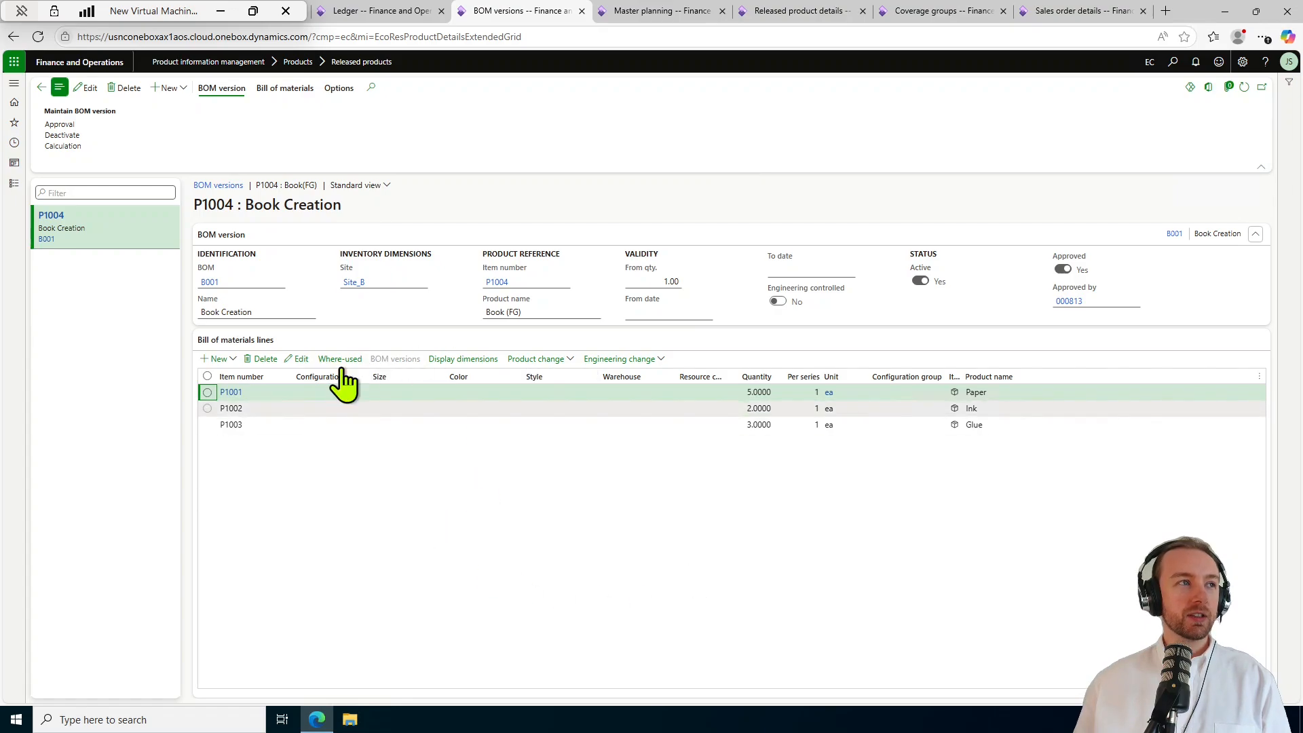
click(207, 285)
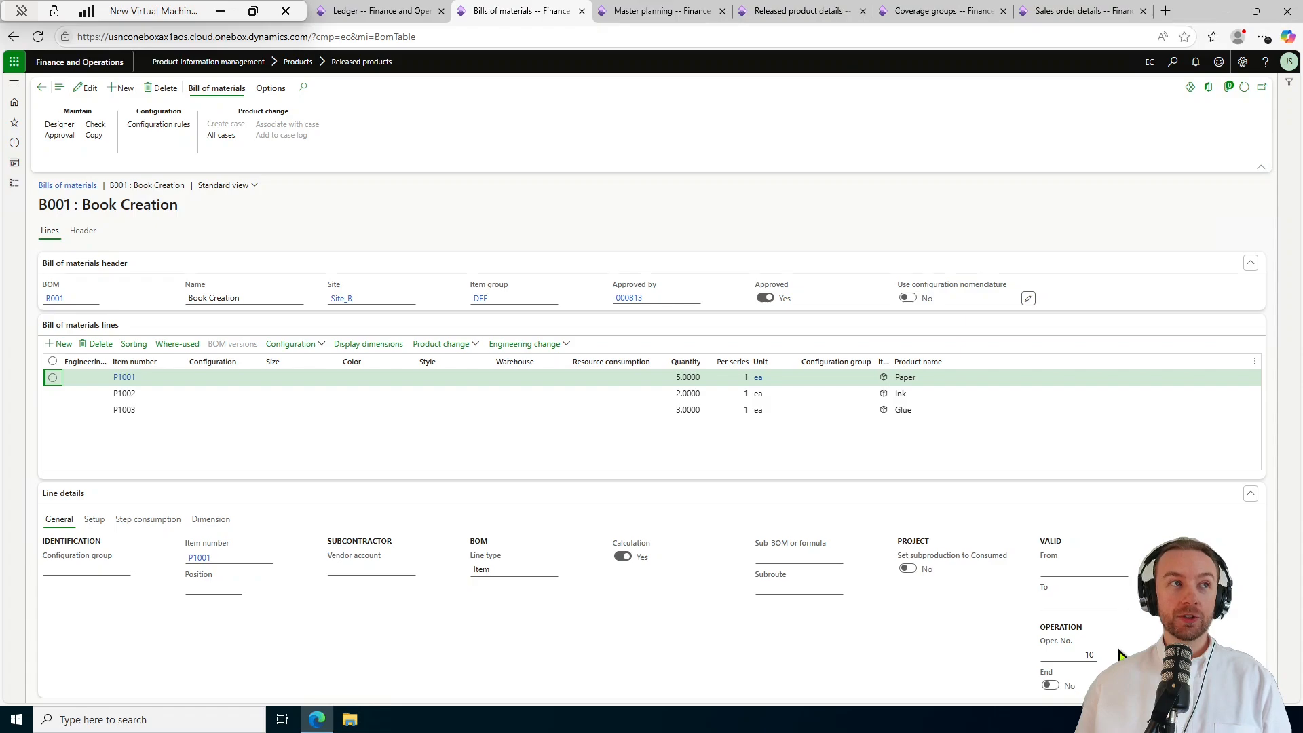
click(959, 392)
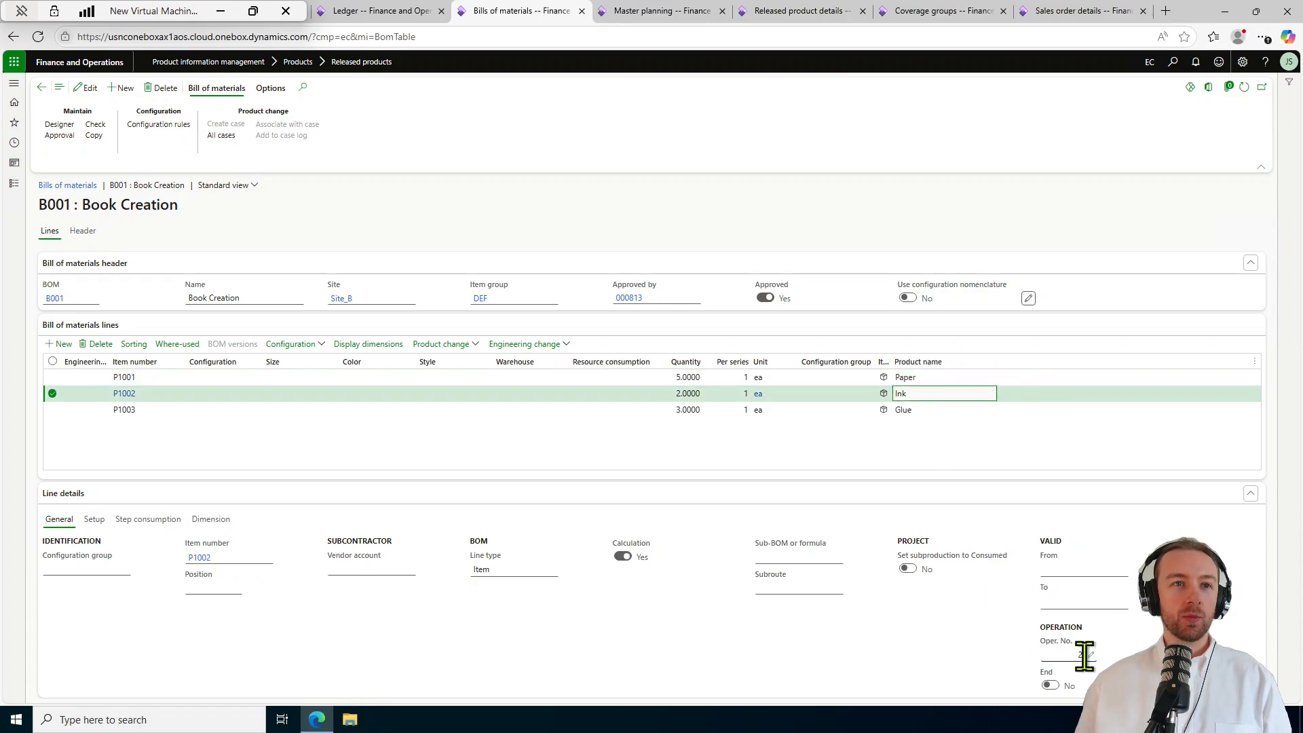
click(1014, 413)
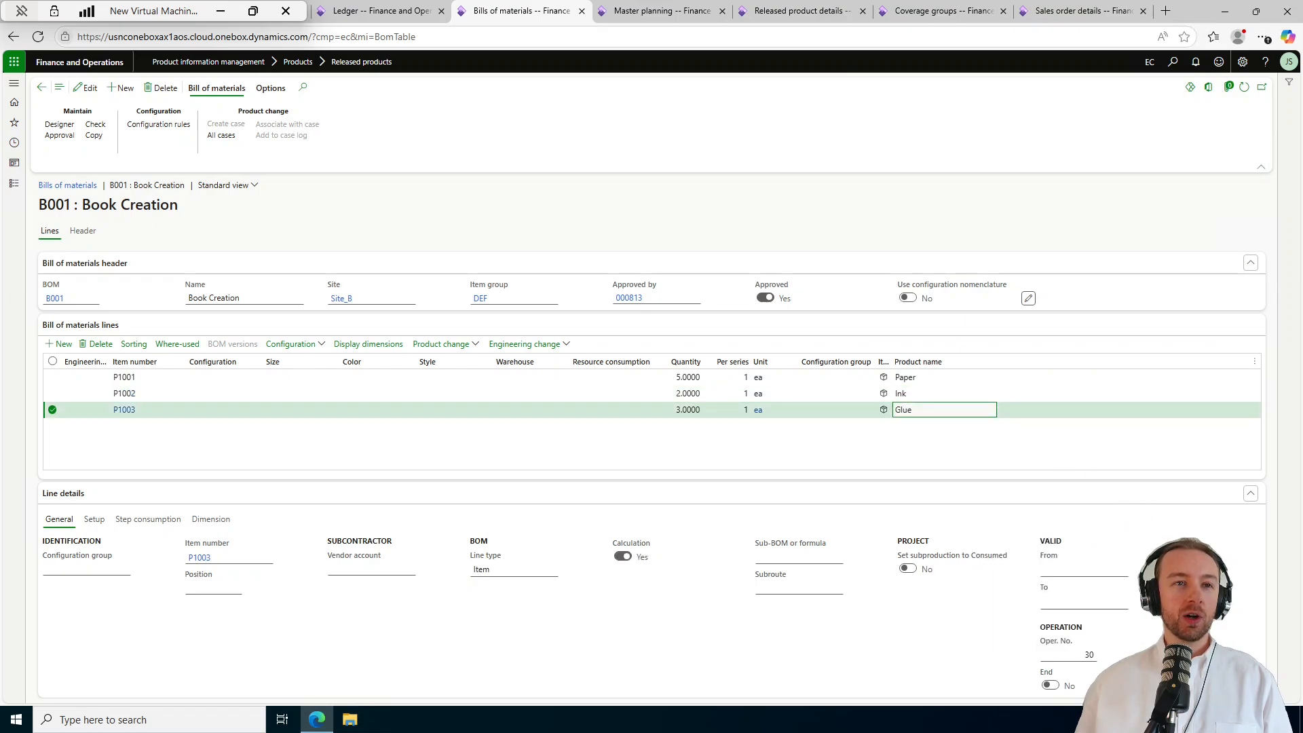
click(929, 655)
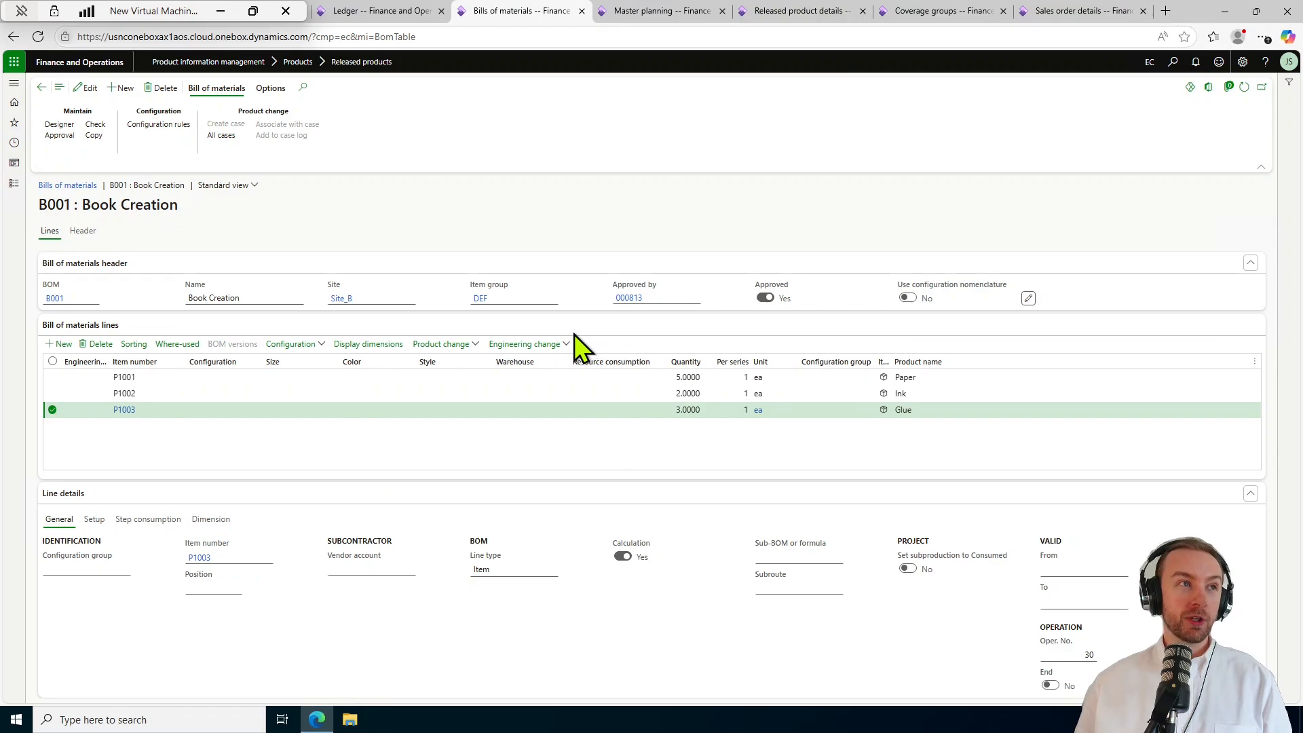
Return to released products, open P1004's route, and select route version EC-000001.
click(14, 186)
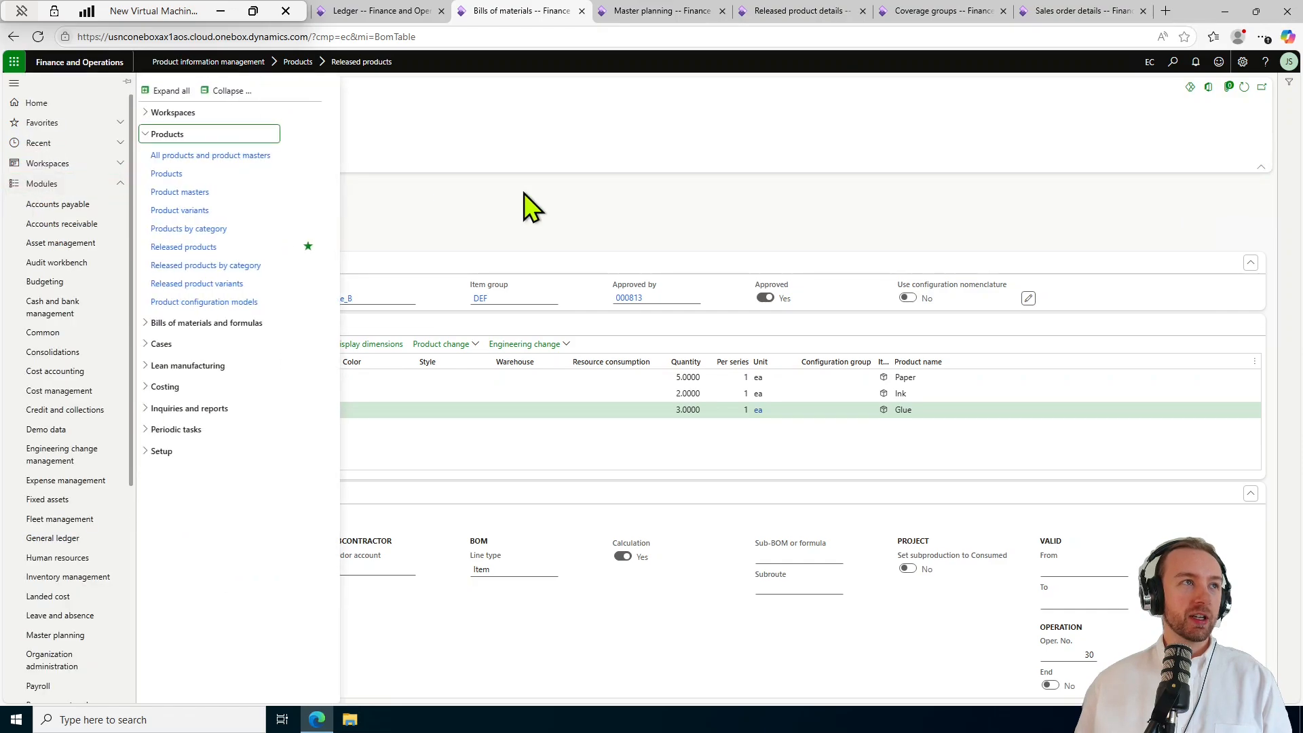
click(15, 84)
click(41, 88)
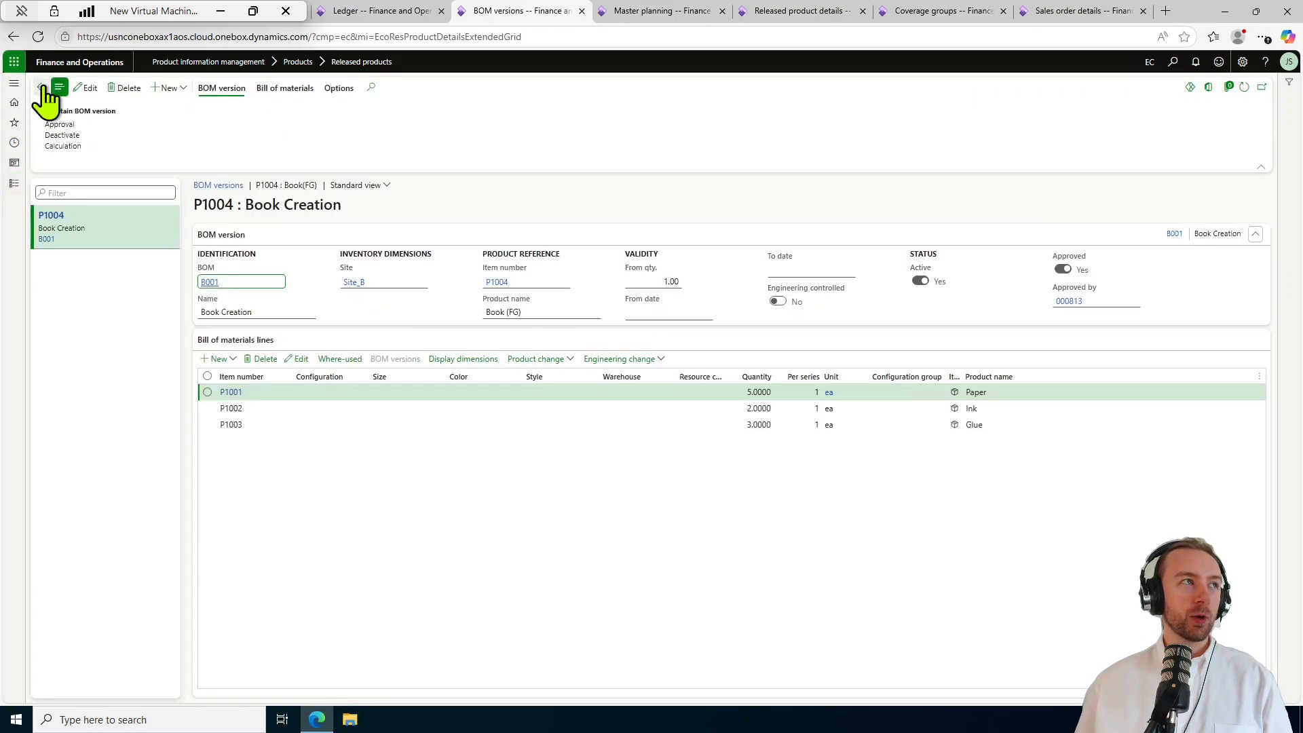
click(40, 87)
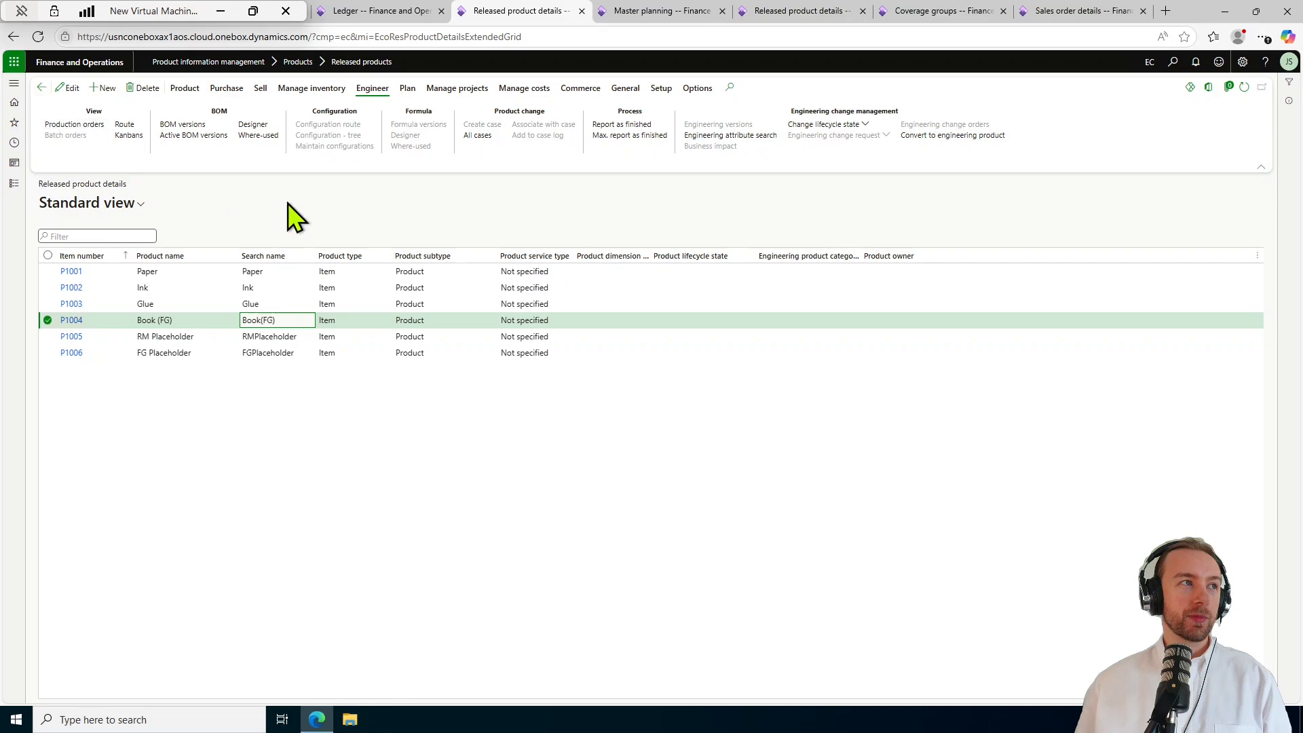
click(125, 124)
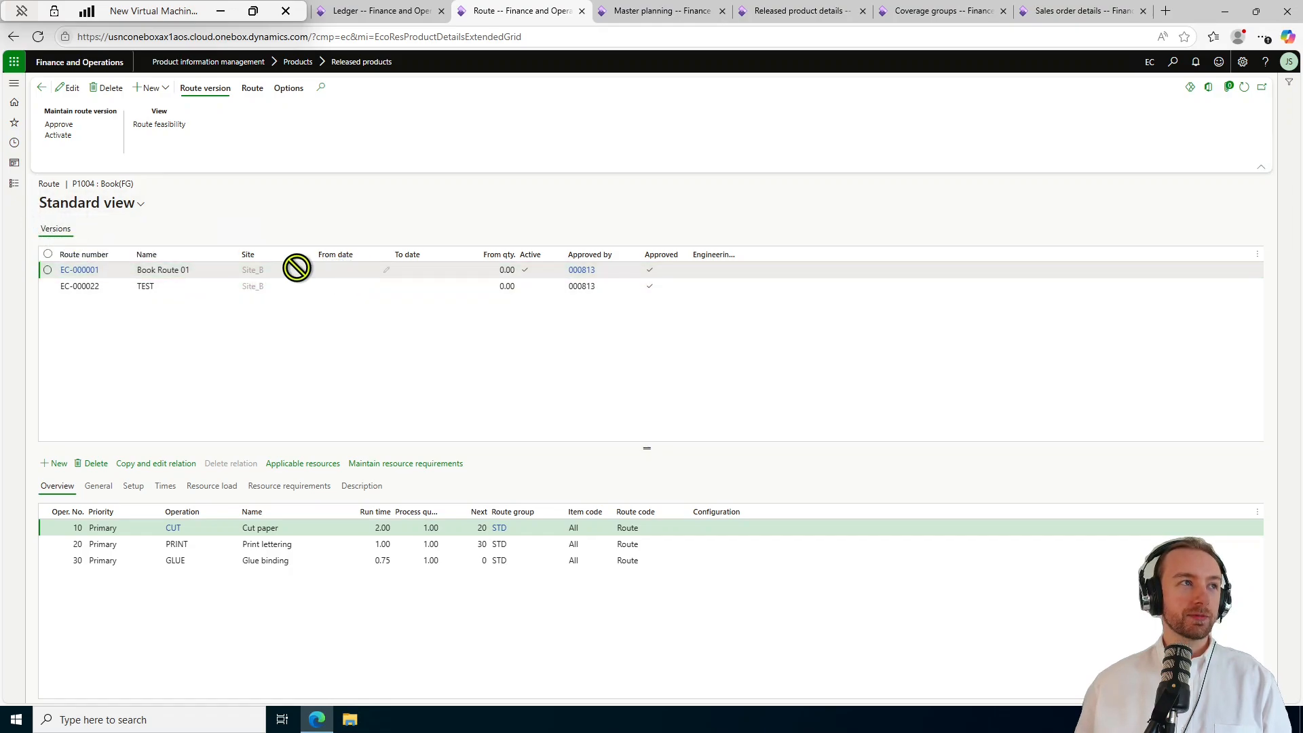
click(83, 270)
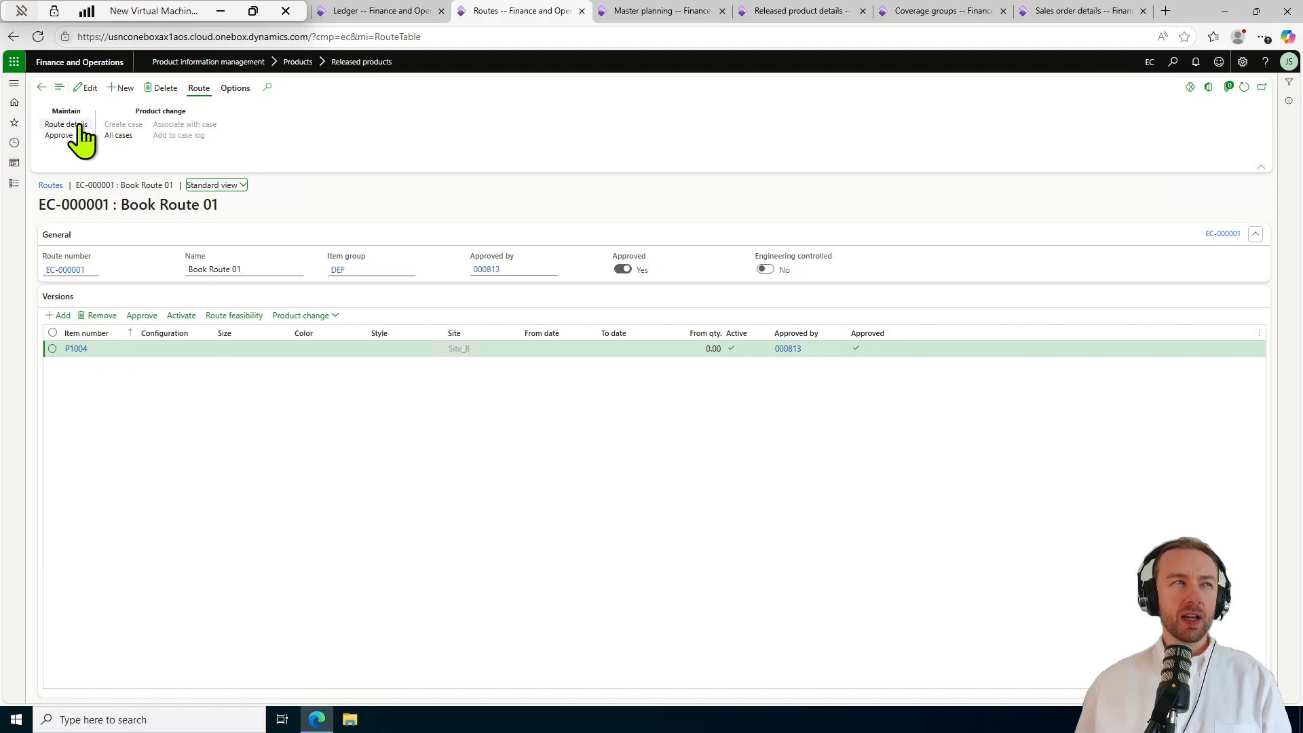
Open route EC-000001 Book Route 01's operations and select operation 10 Cut paper.
click(42, 89)
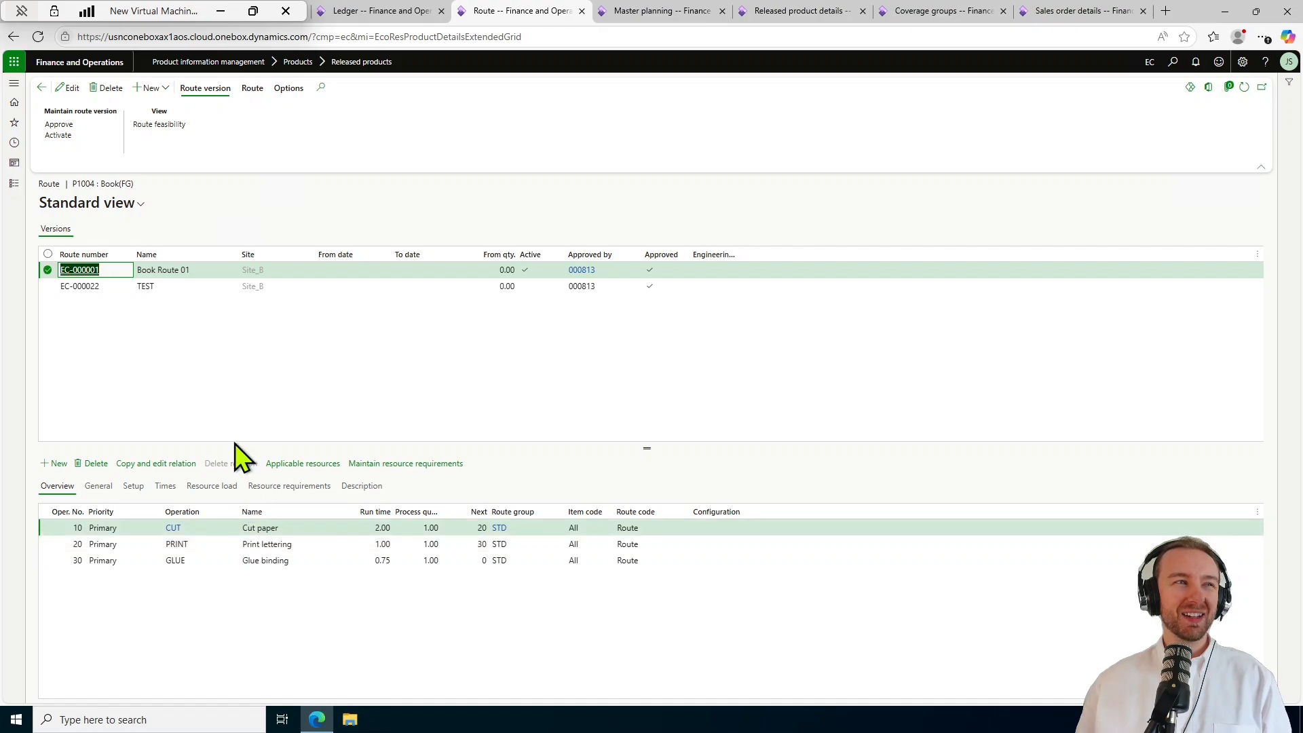
click(86, 270)
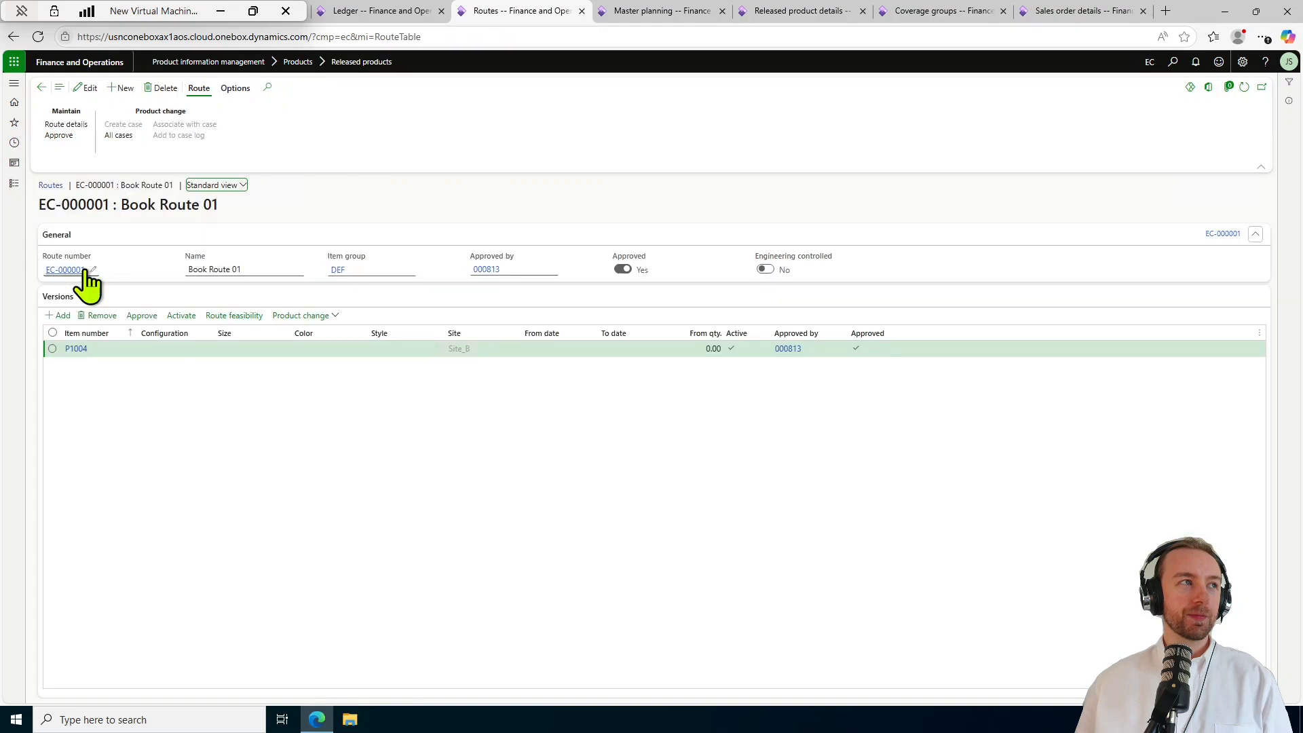
click(65, 124)
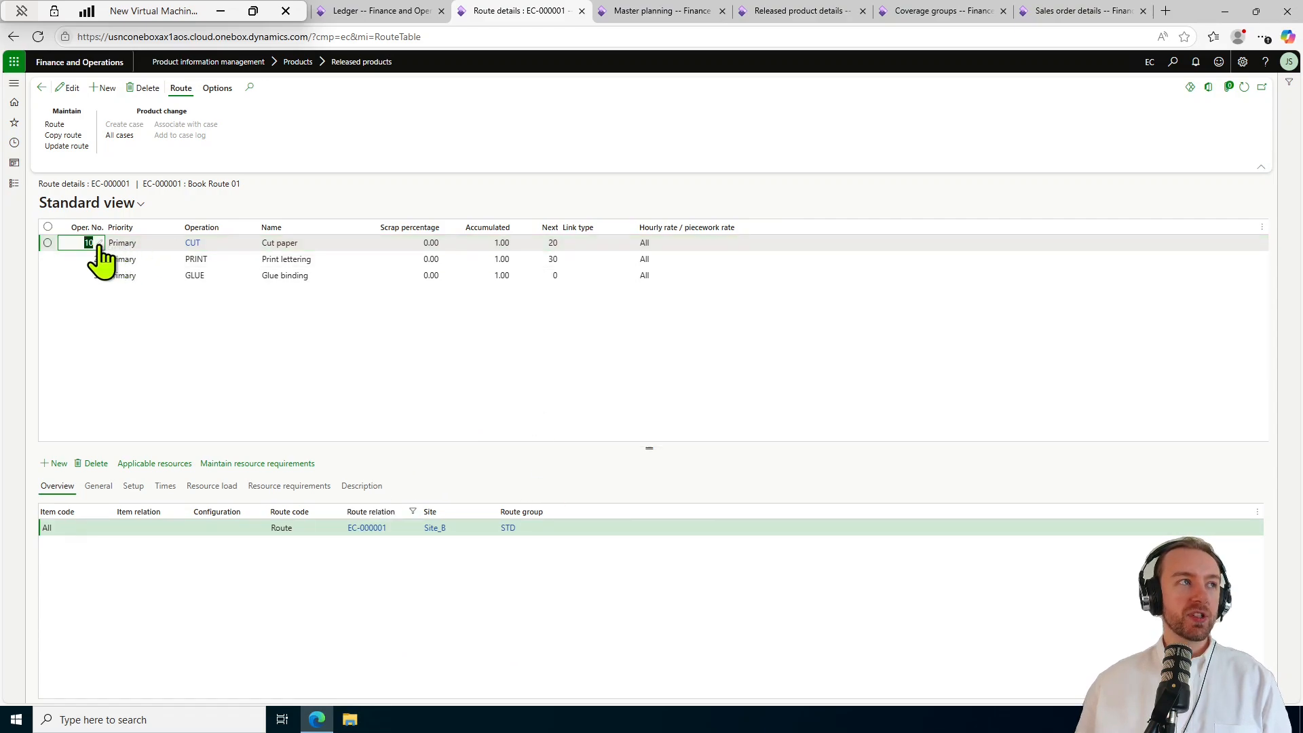
click(305, 246)
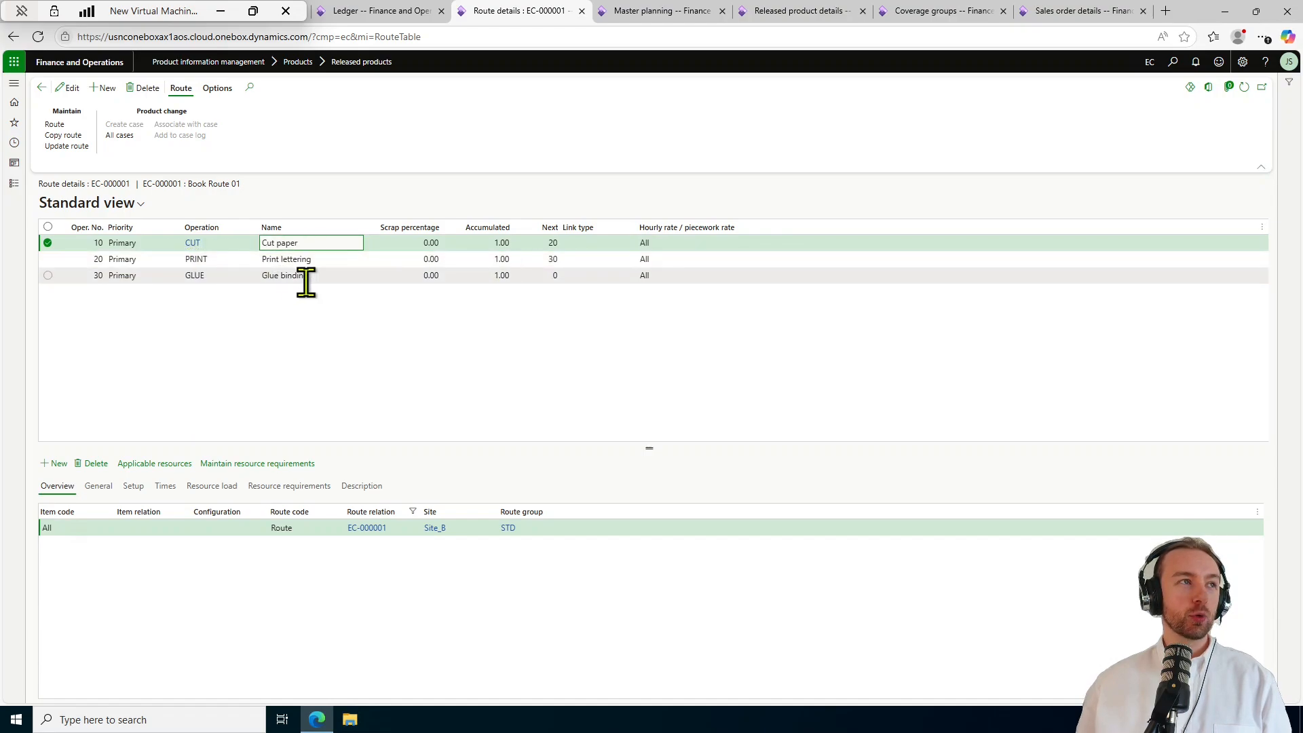
Check resources CUT_A1, PRINT_B1 and GLUE_C1, then view operation 30 GLUE's resource load and times.
click(302, 485)
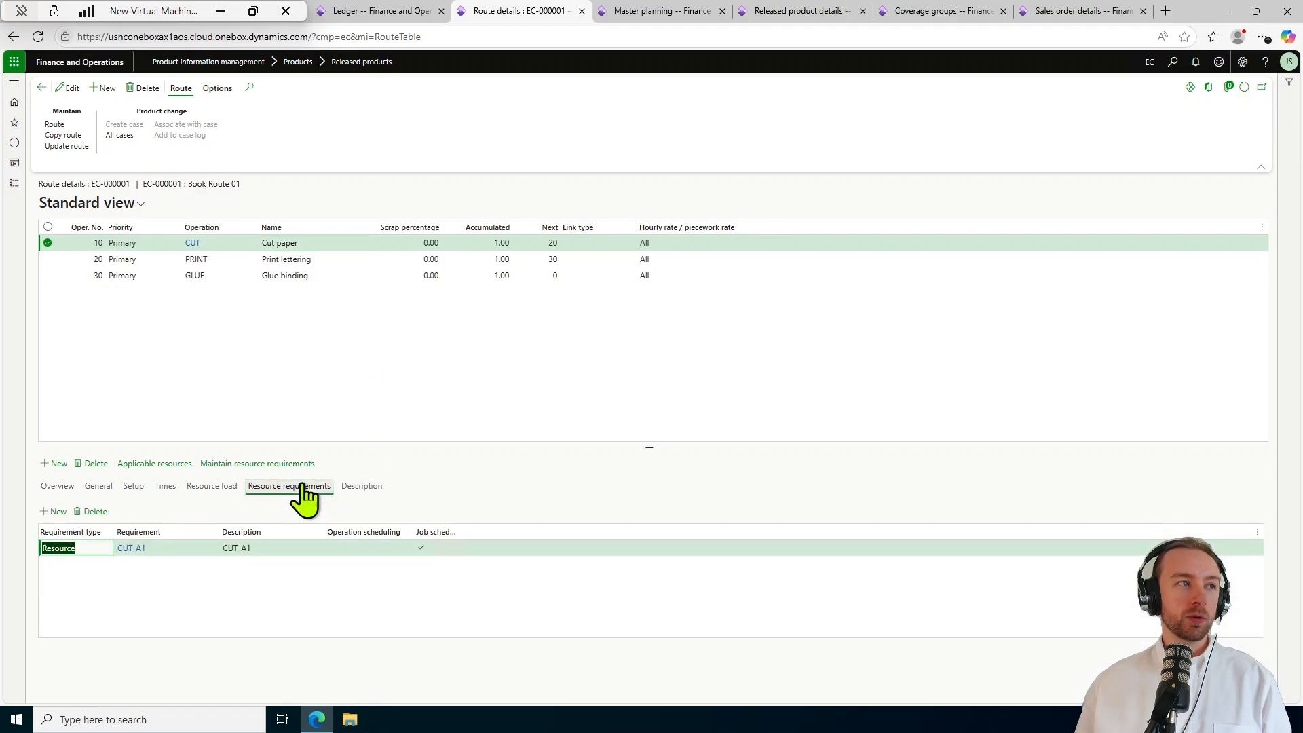
click(444, 258)
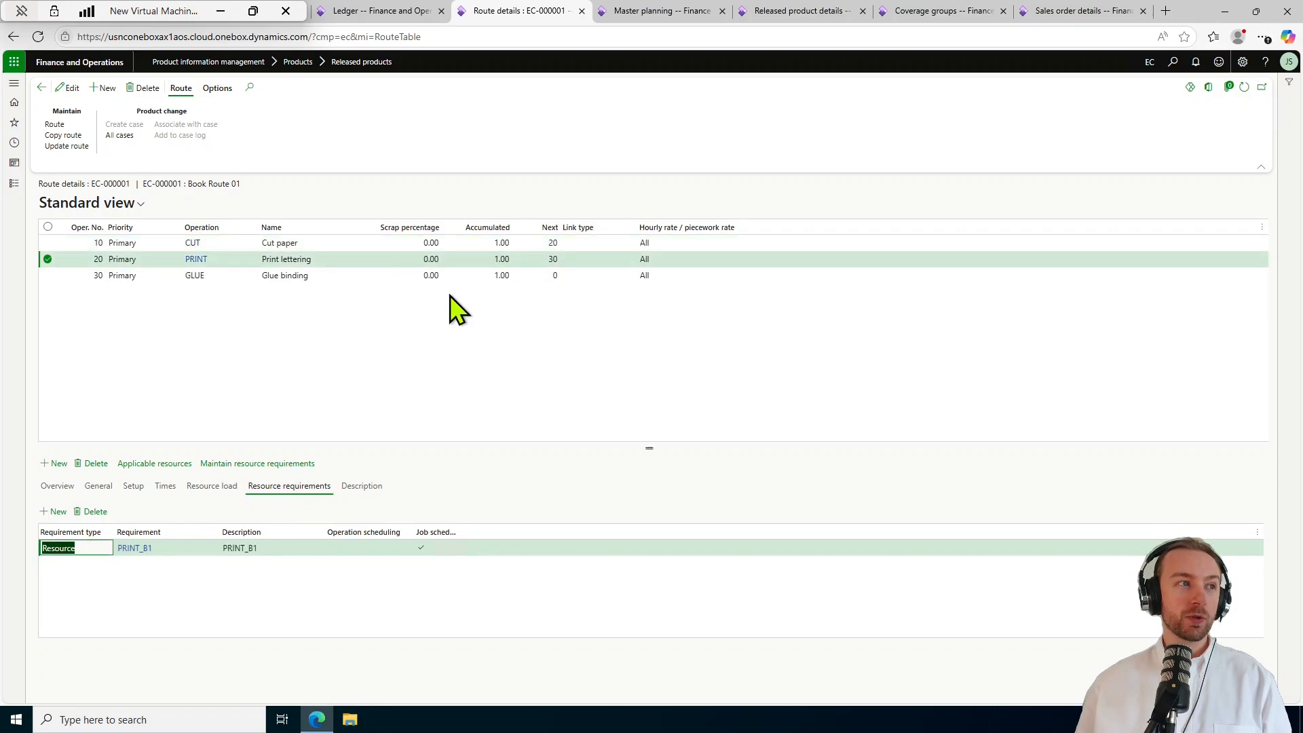
click(447, 273)
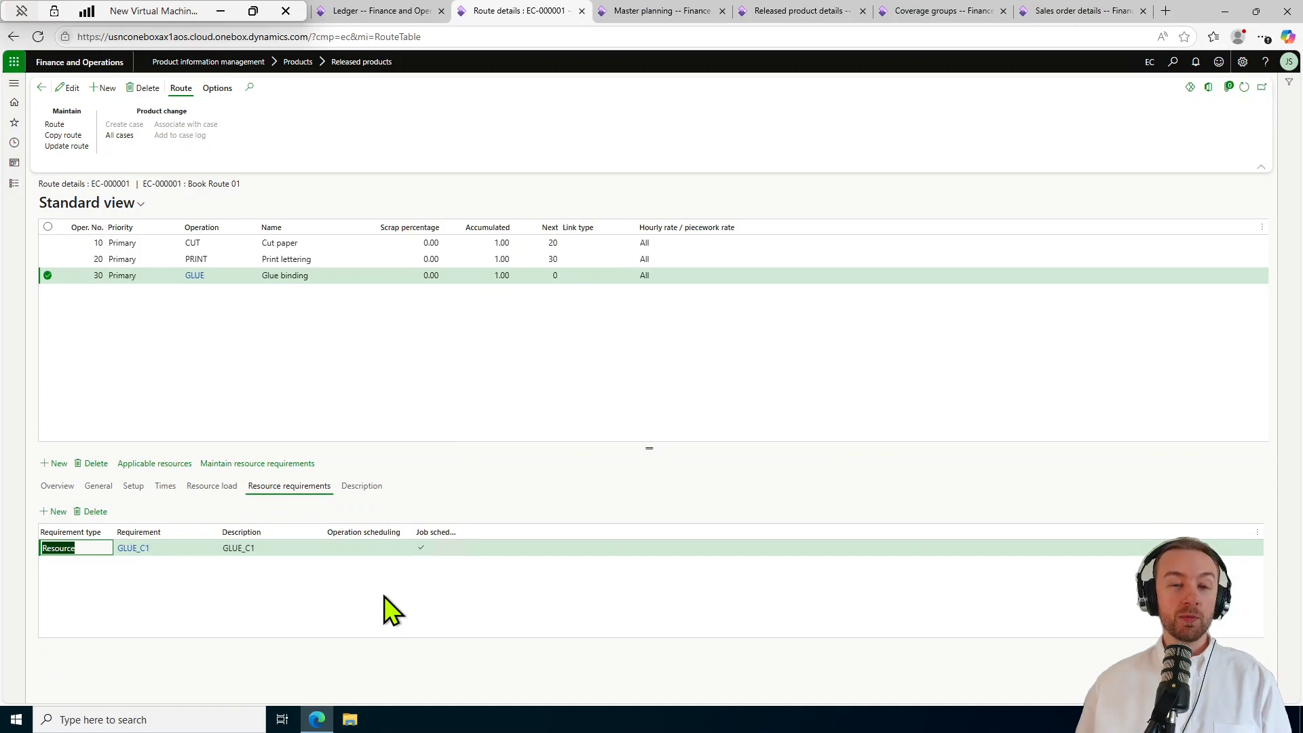
click(411, 376)
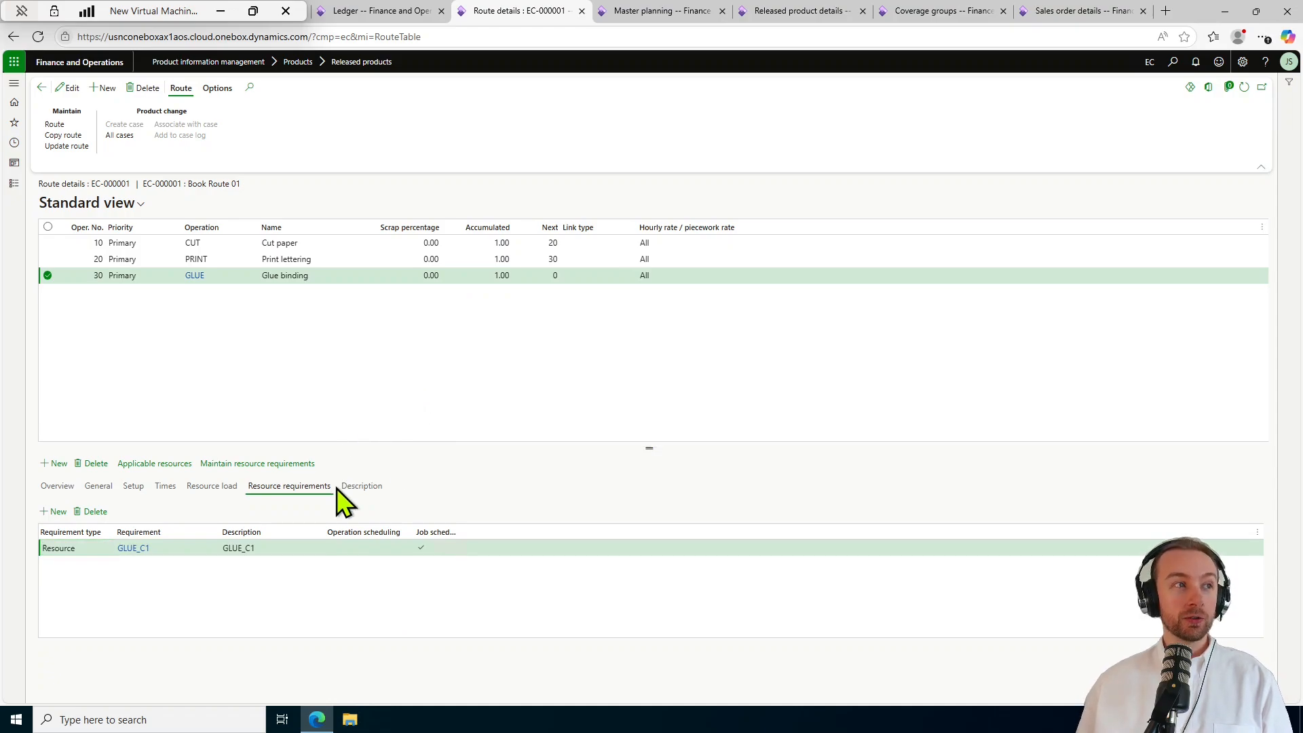
click(205, 488)
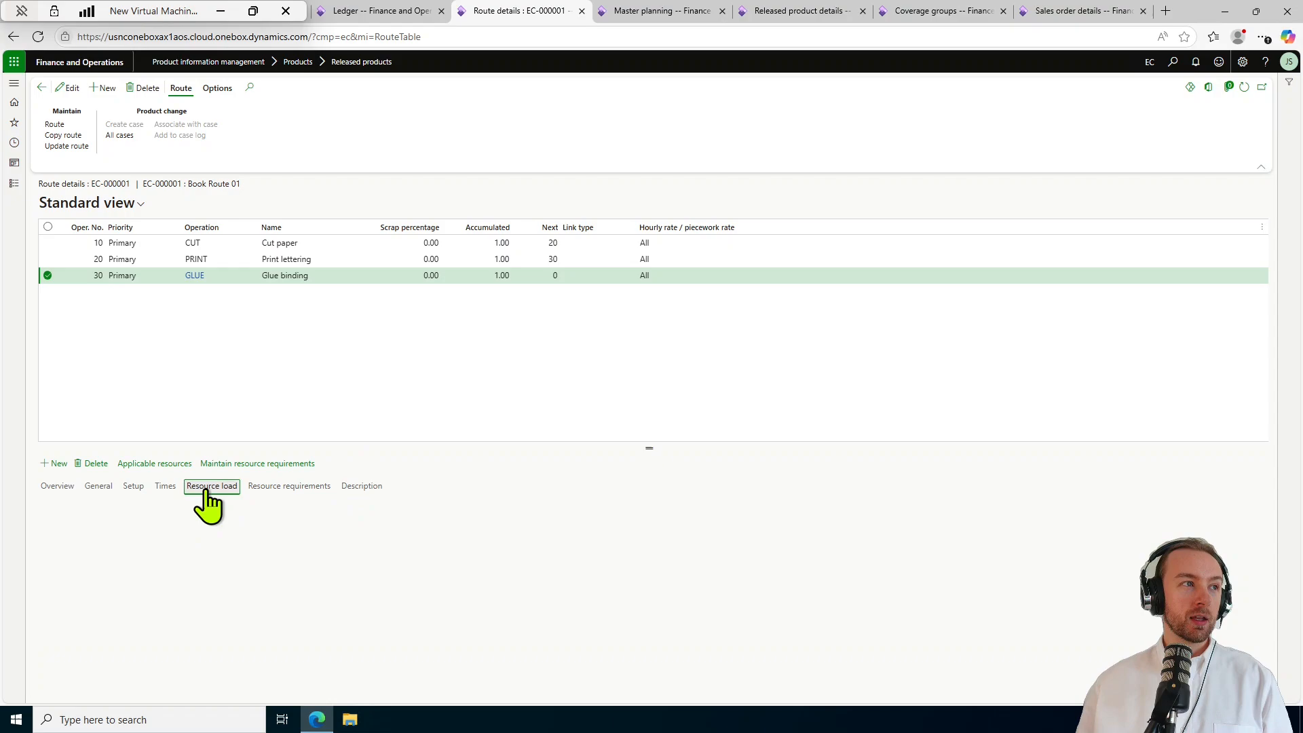
click(164, 486)
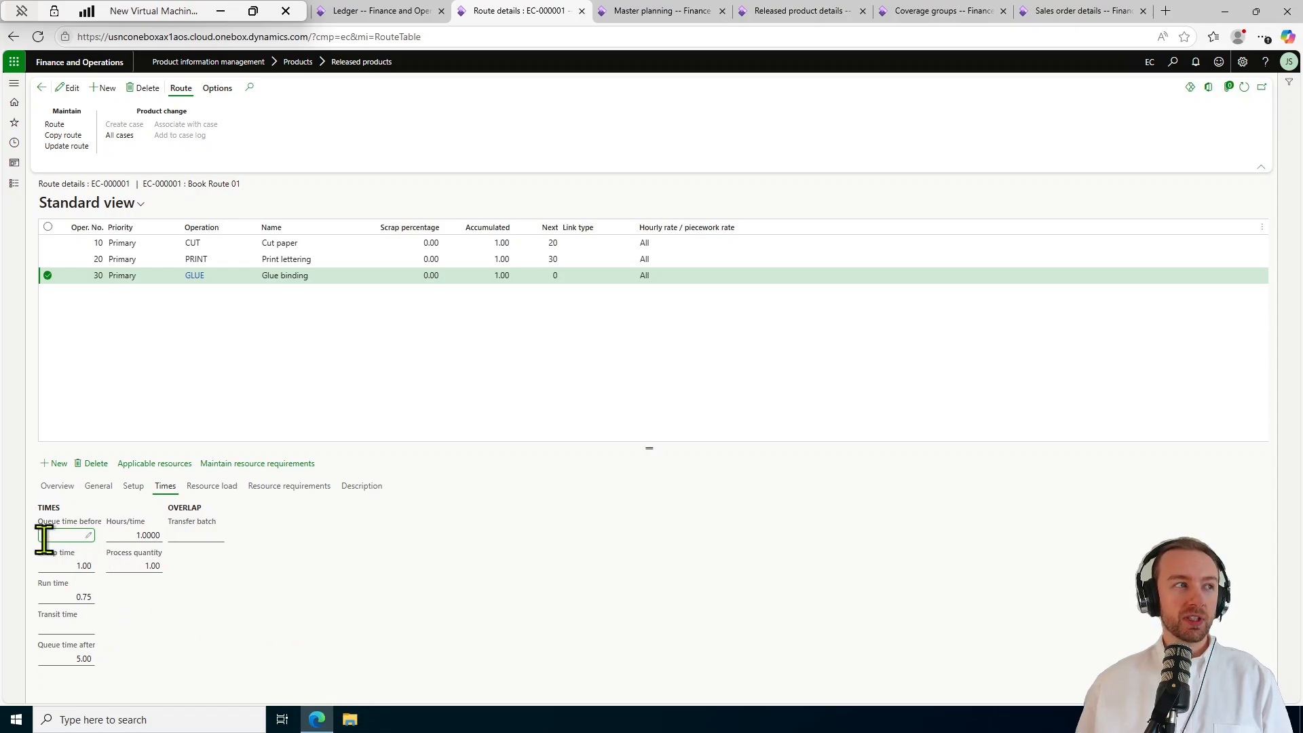
Select operation 10 CUT to view its times, then its Capacity formula and Setup_Cut/Run_Cut cost setup.
mouse_move(88, 519)
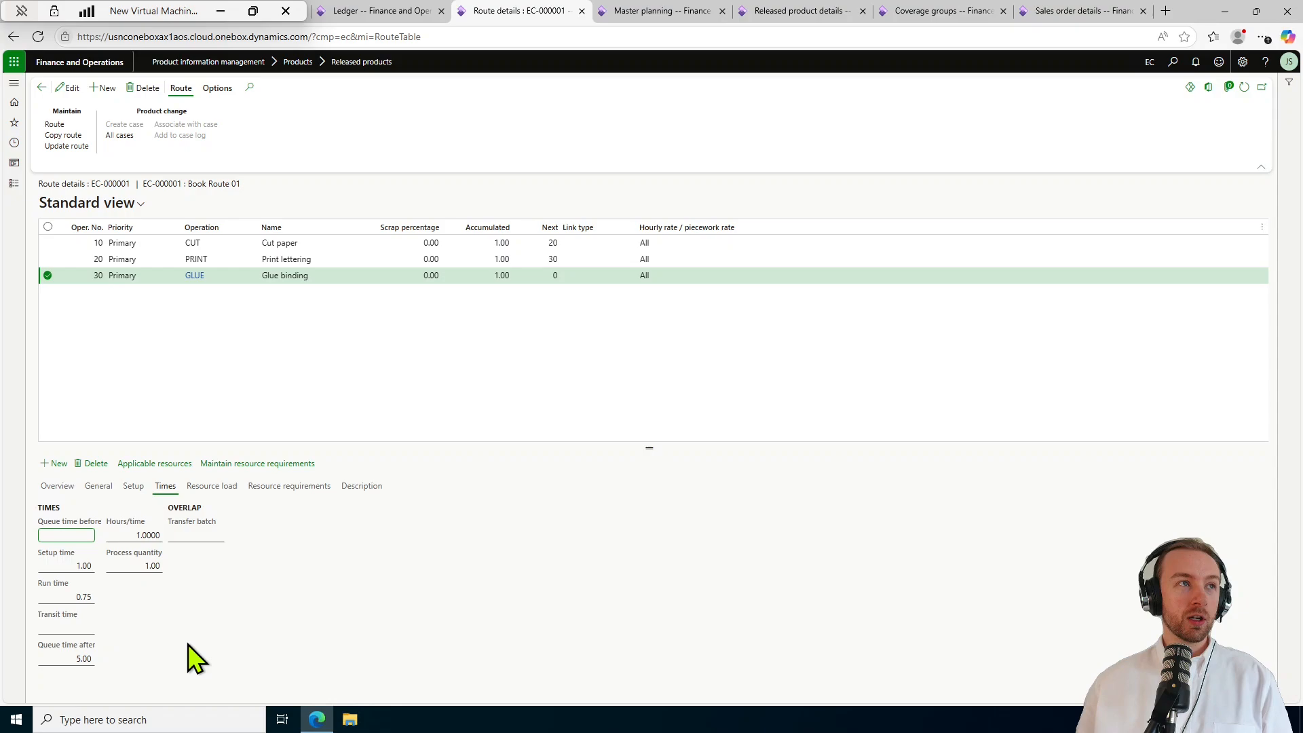
click(387, 240)
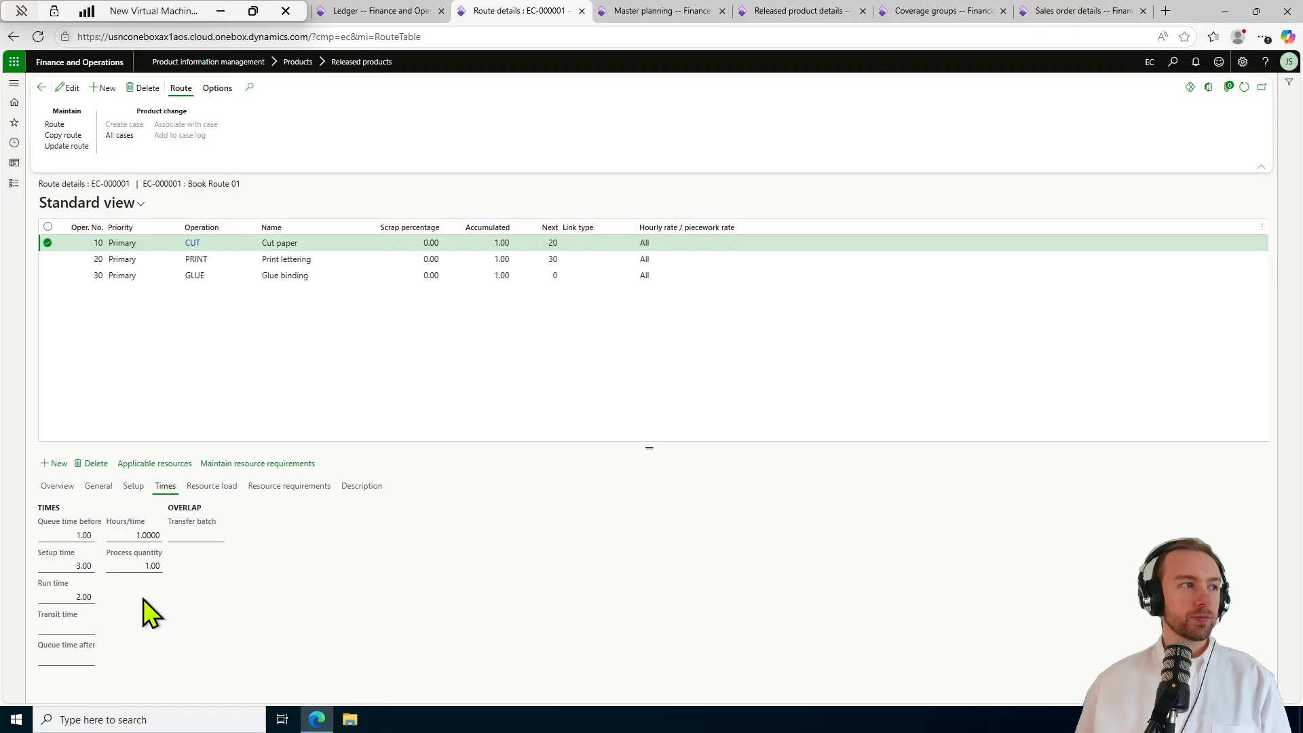
click(134, 484)
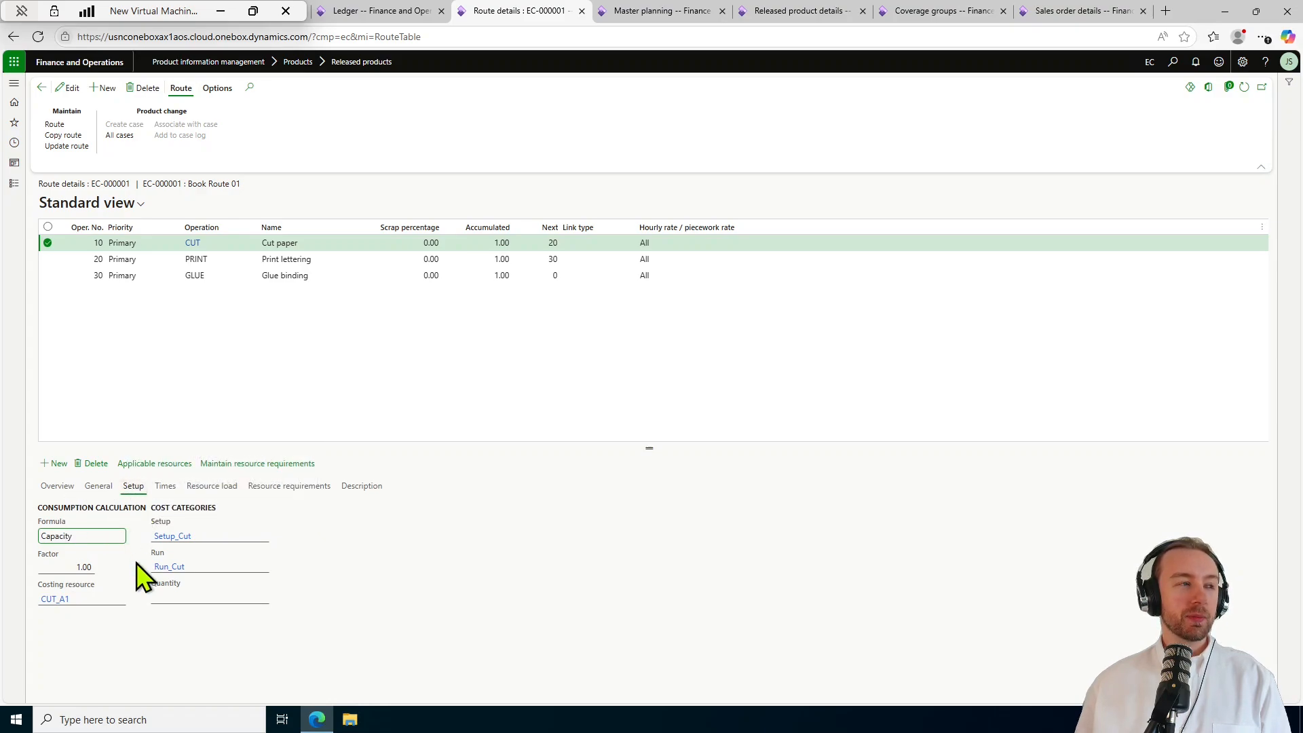
Set operation 10 CUT's consumption formula to Standard, checking its times before and after.
click(121, 538)
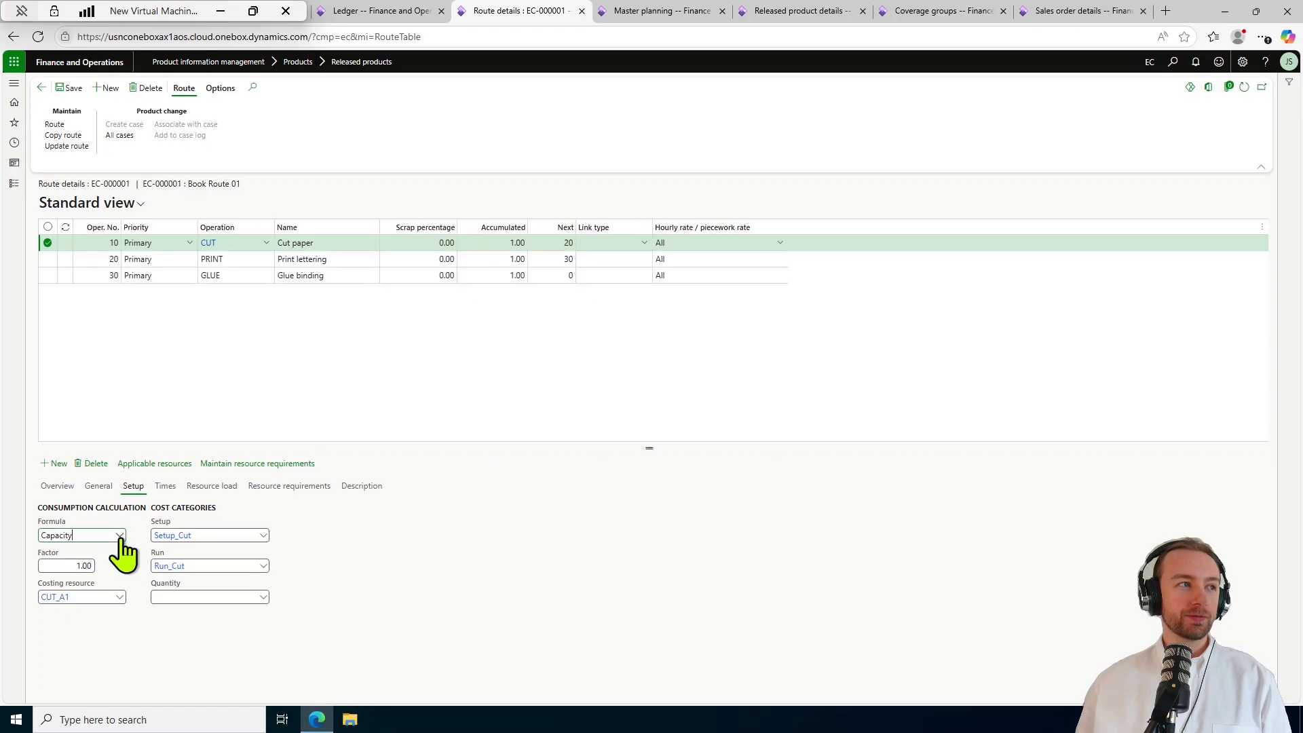
click(122, 536)
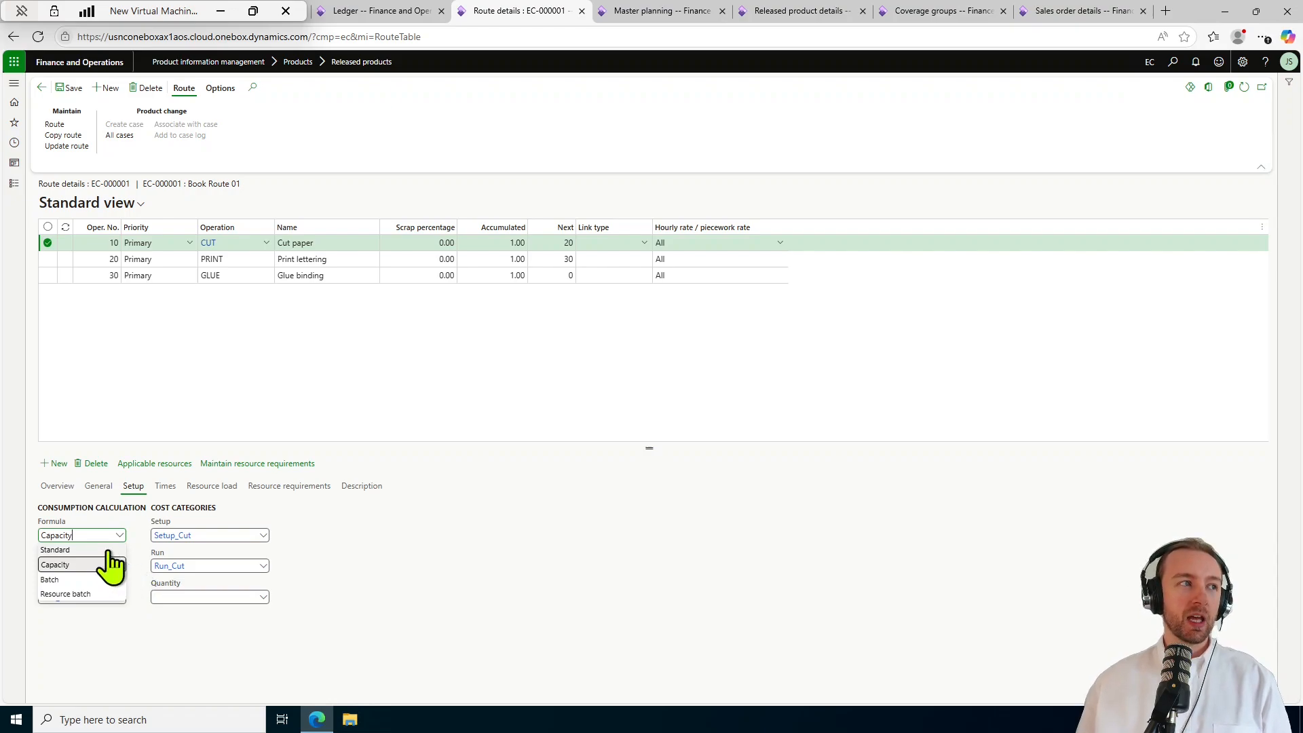
click(107, 551)
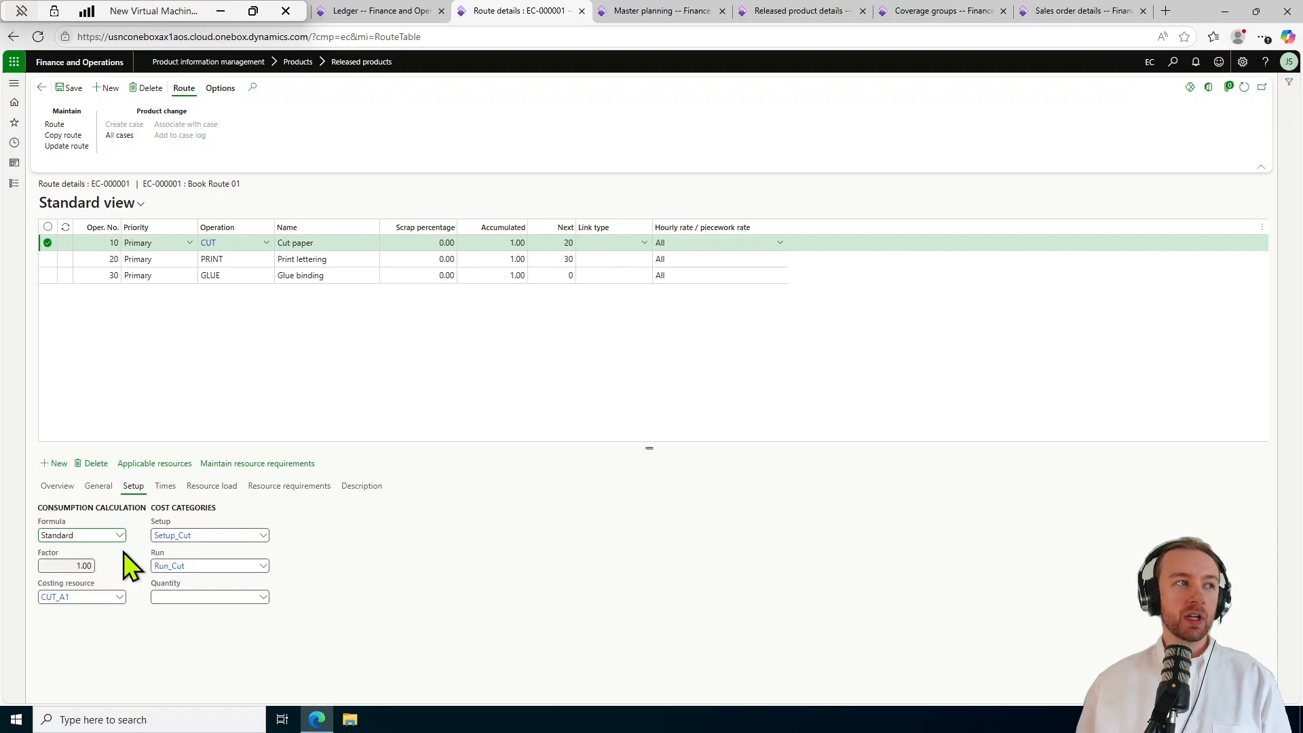
click(165, 490)
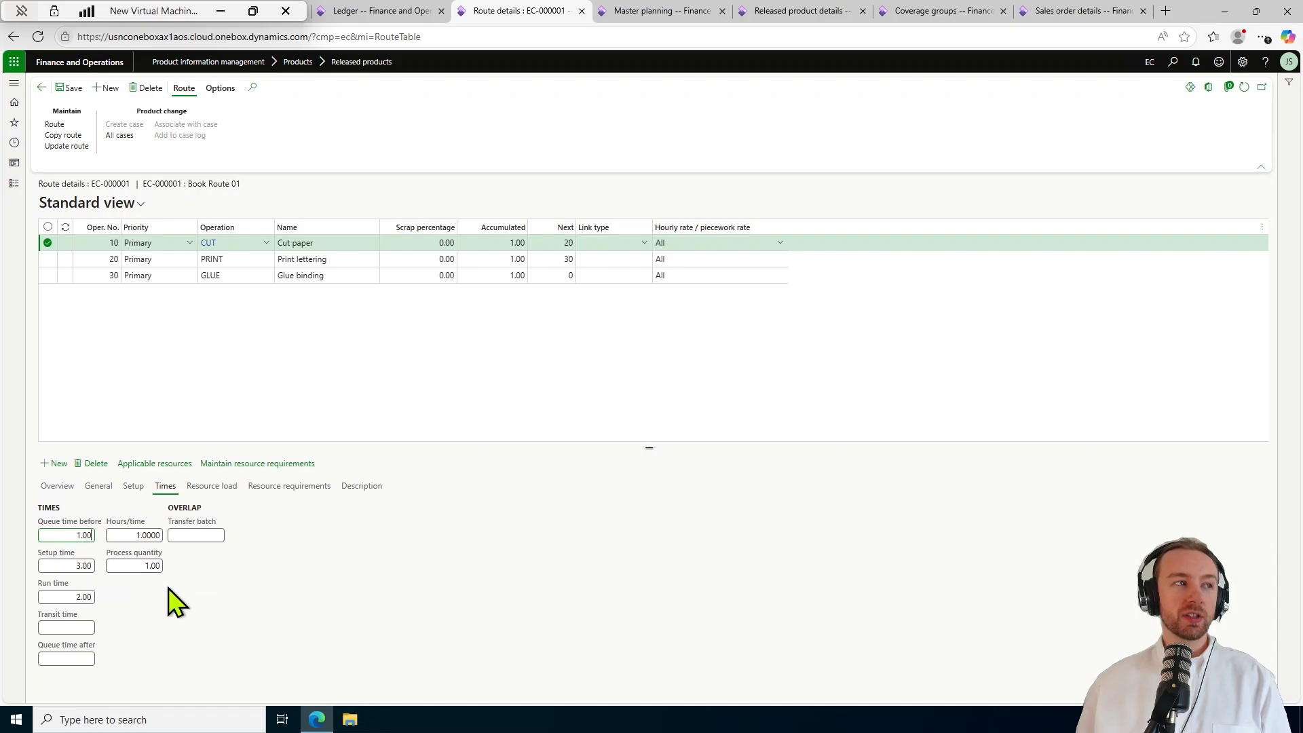
click(135, 486)
click(114, 536)
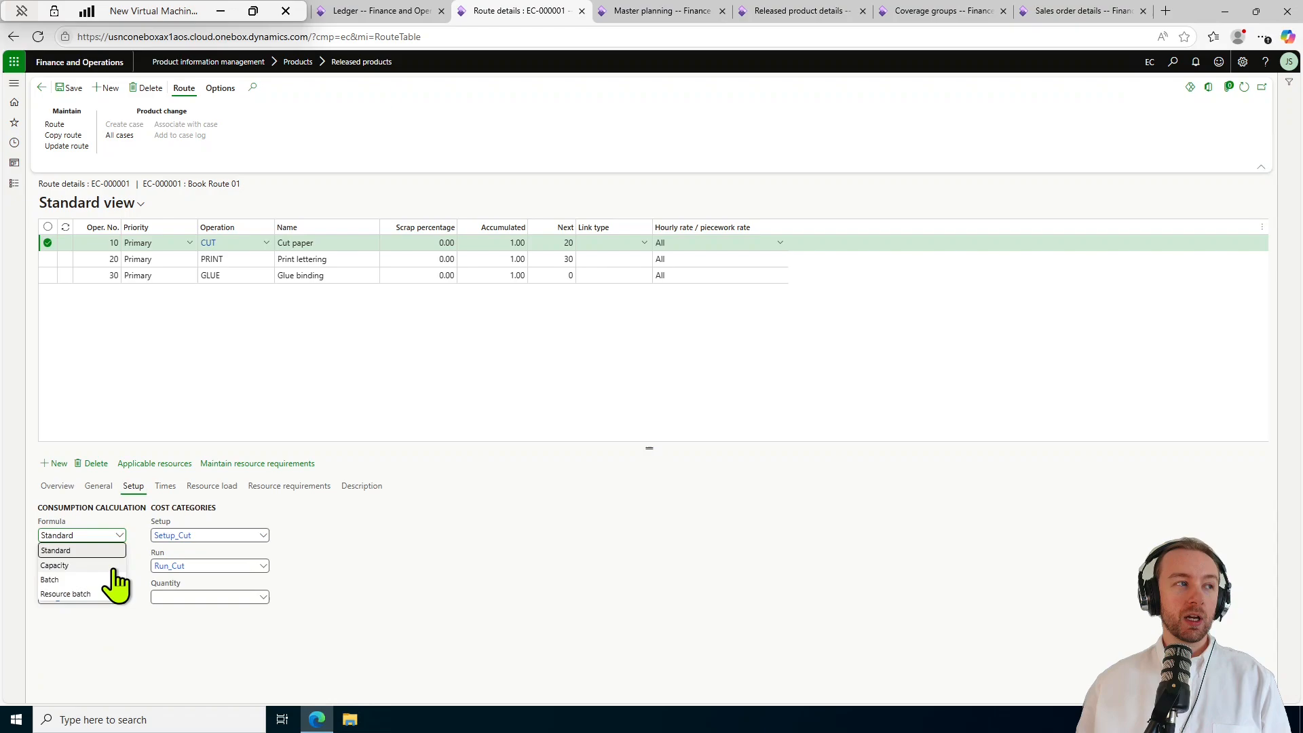
click(109, 568)
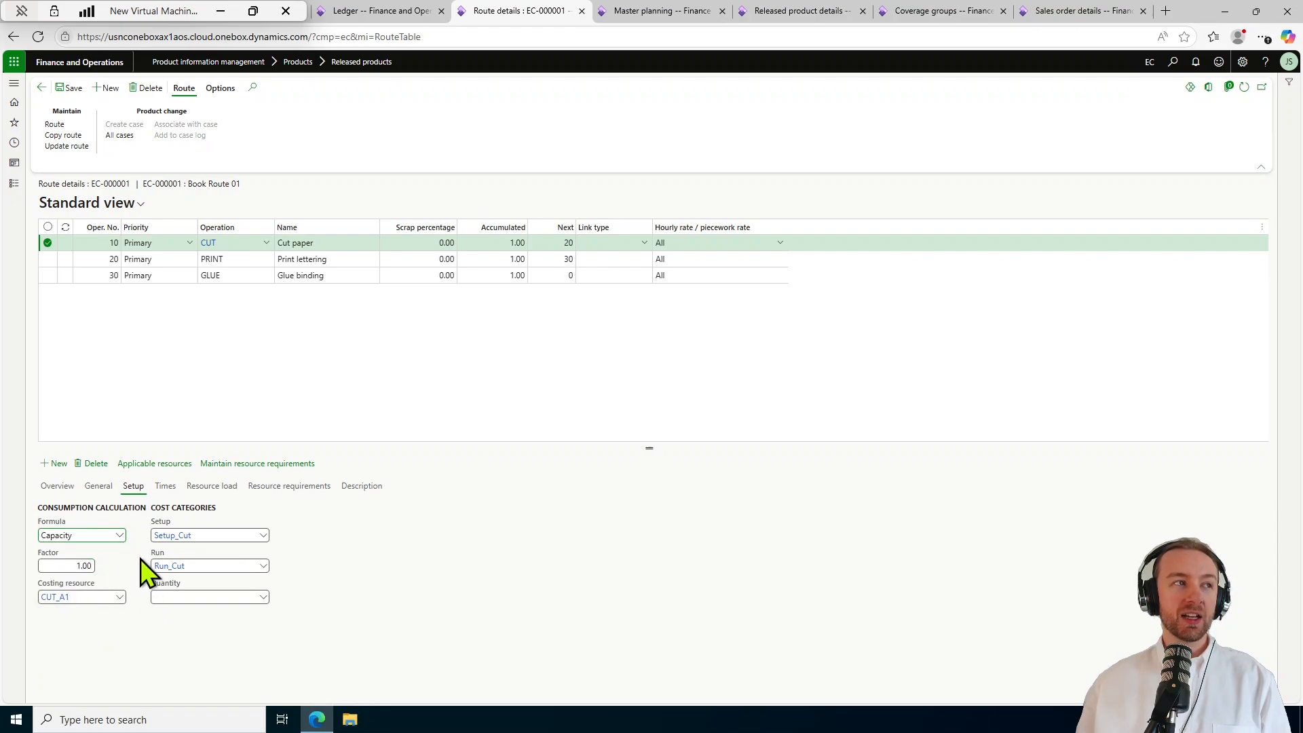
click(111, 533)
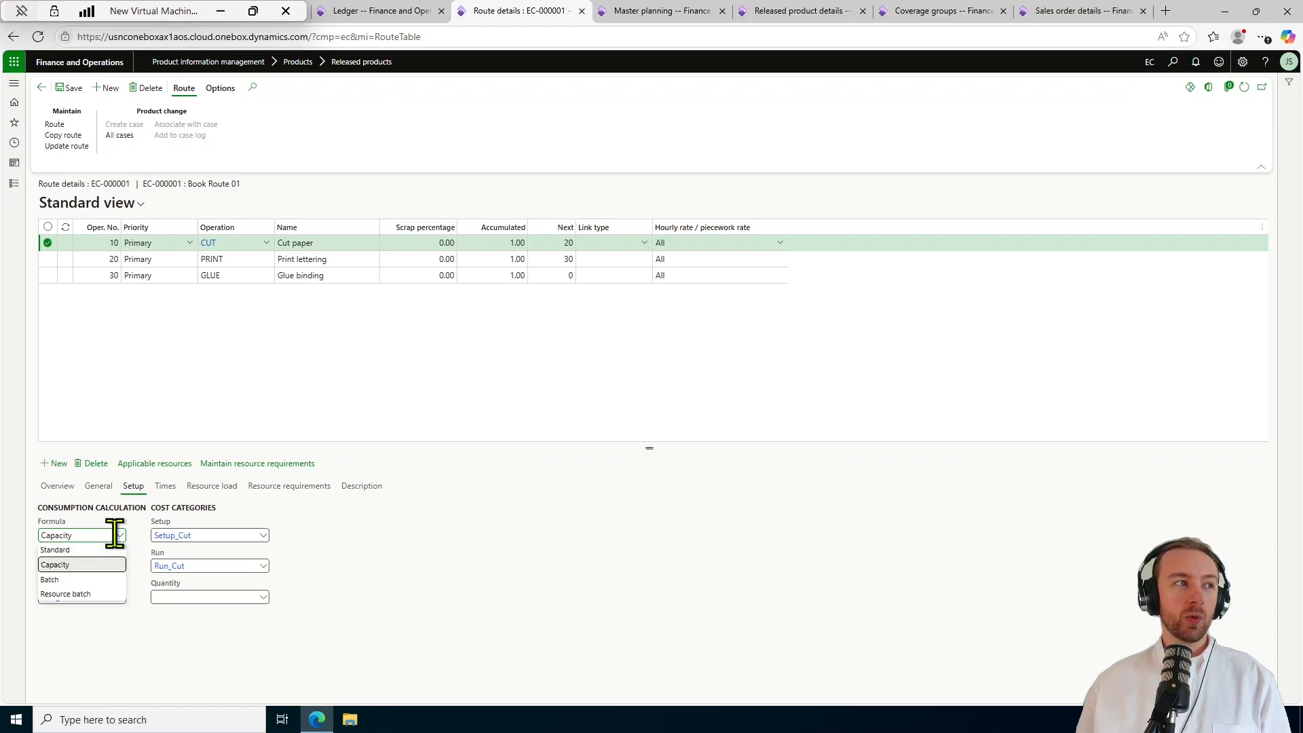
click(107, 550)
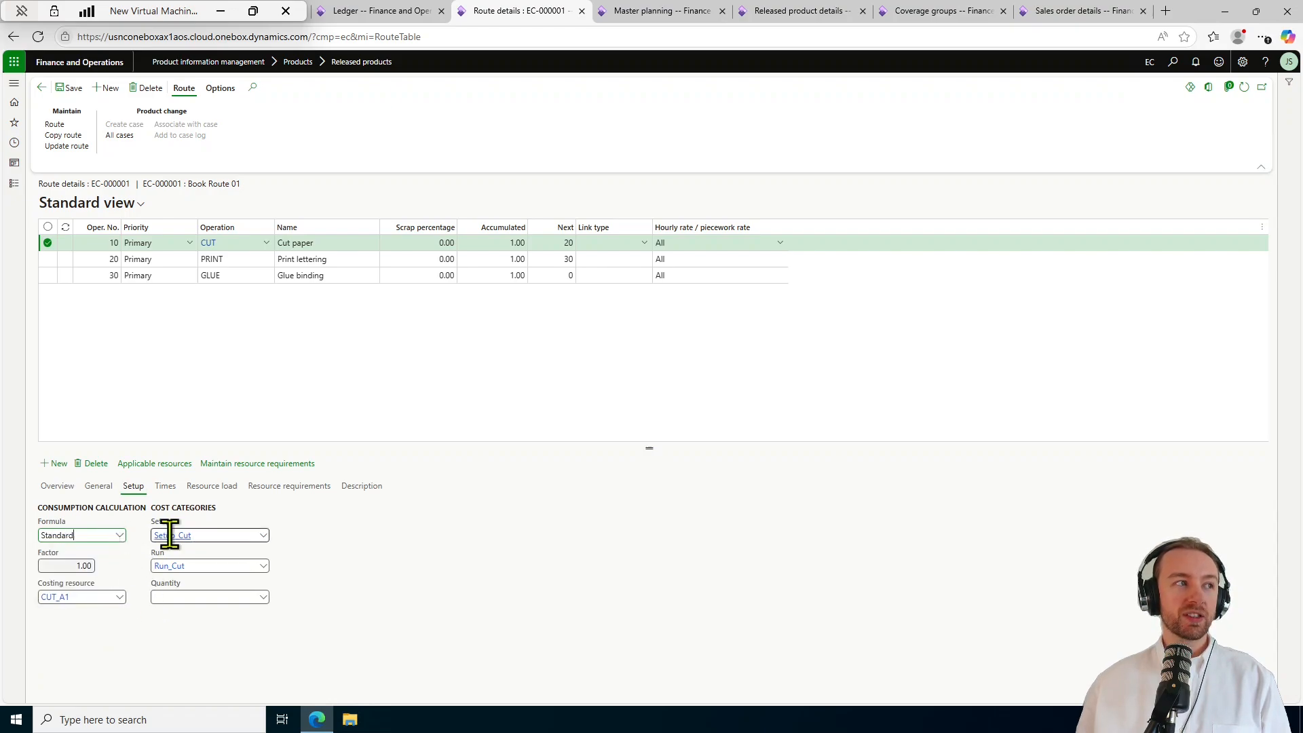
click(165, 486)
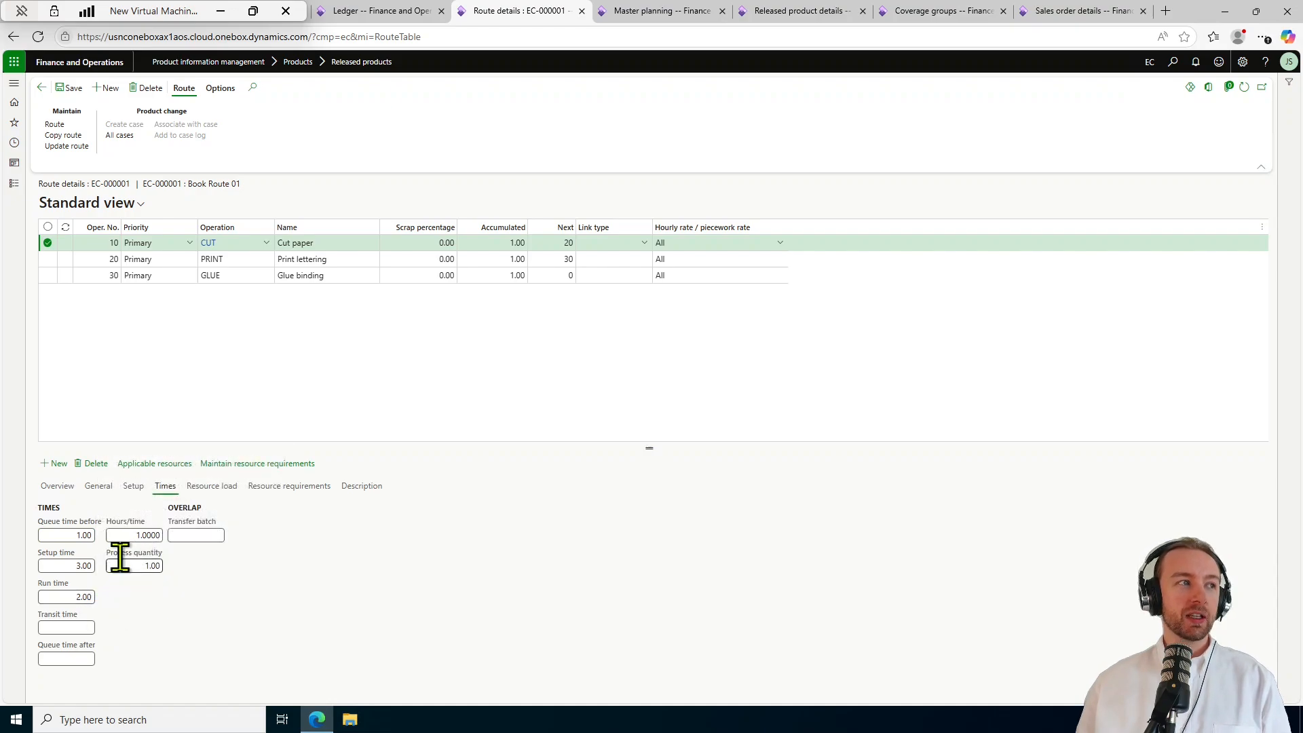
click(133, 486)
click(308, 258)
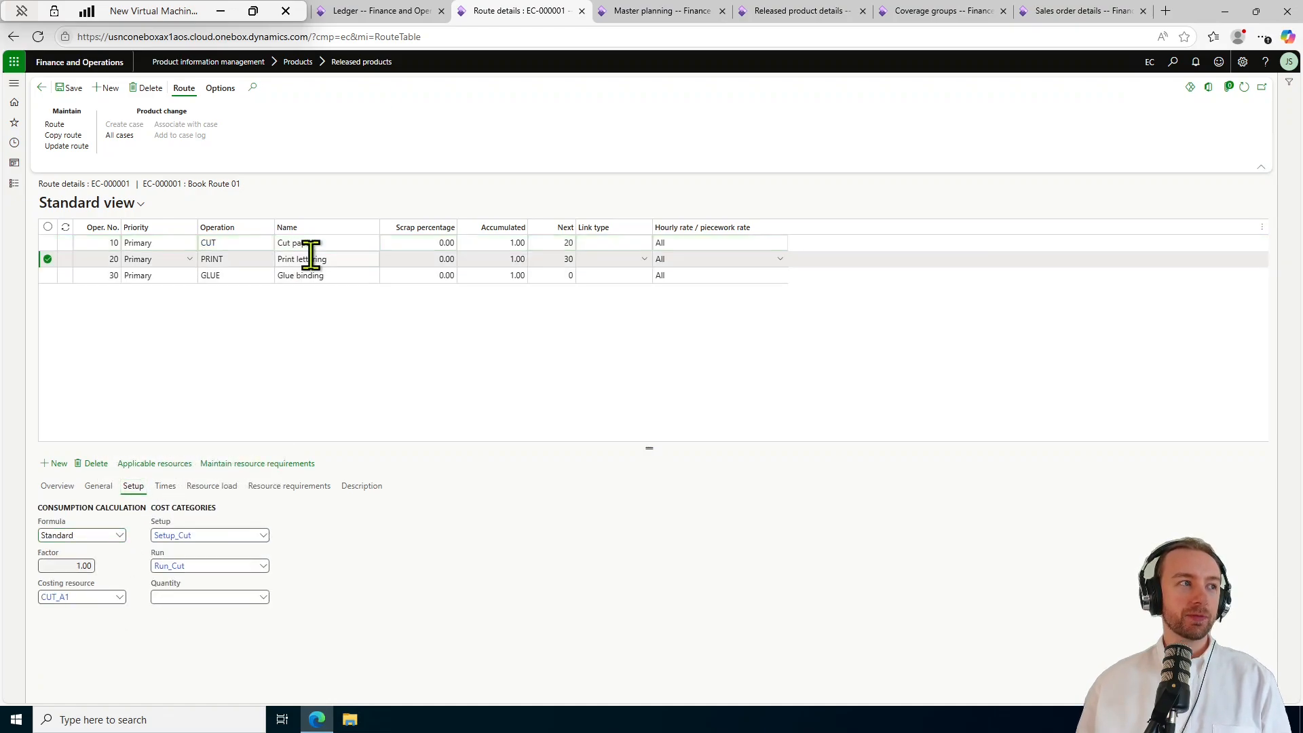
click(120, 536)
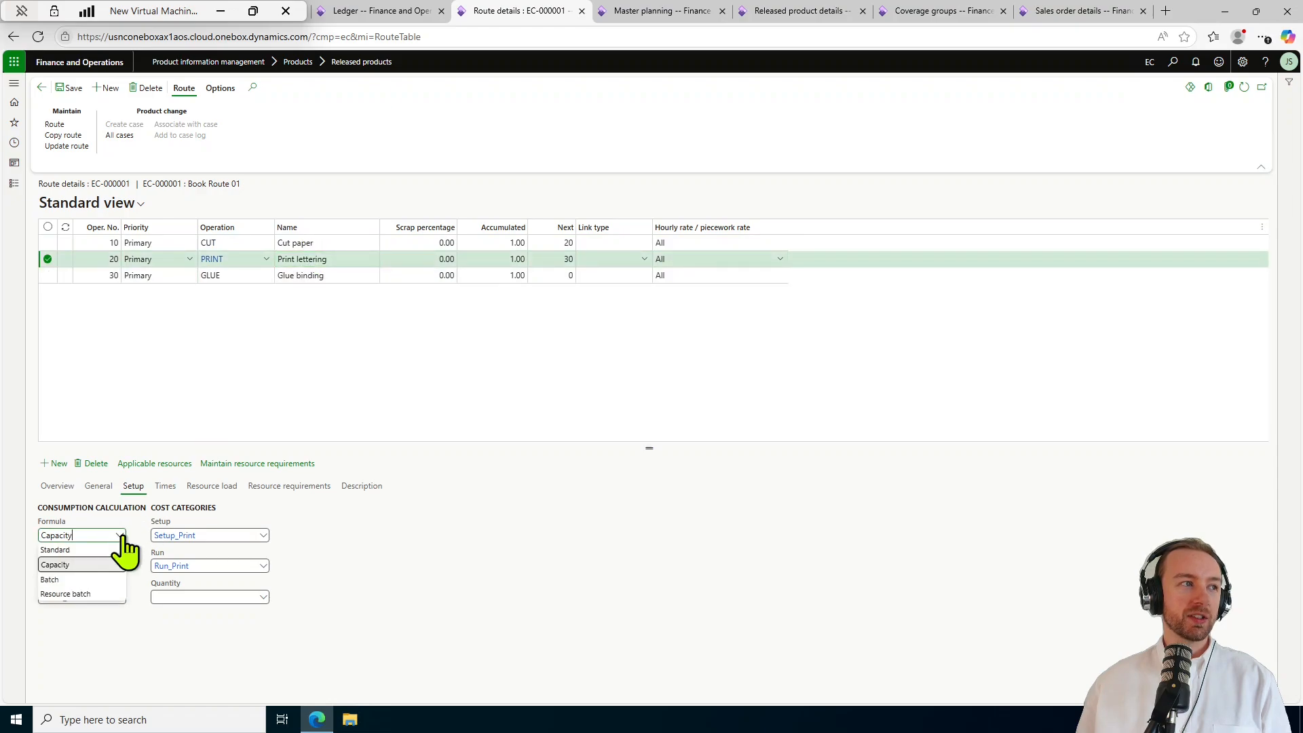
click(107, 548)
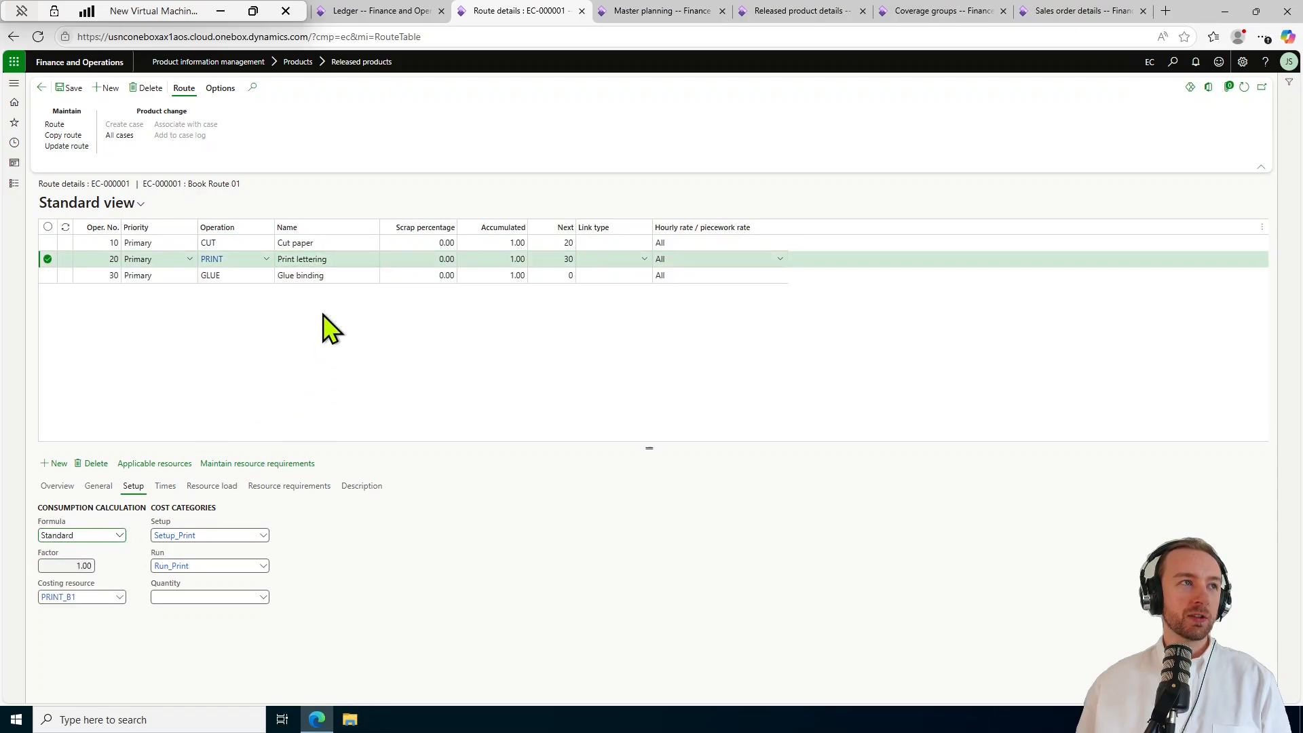
click(312, 275)
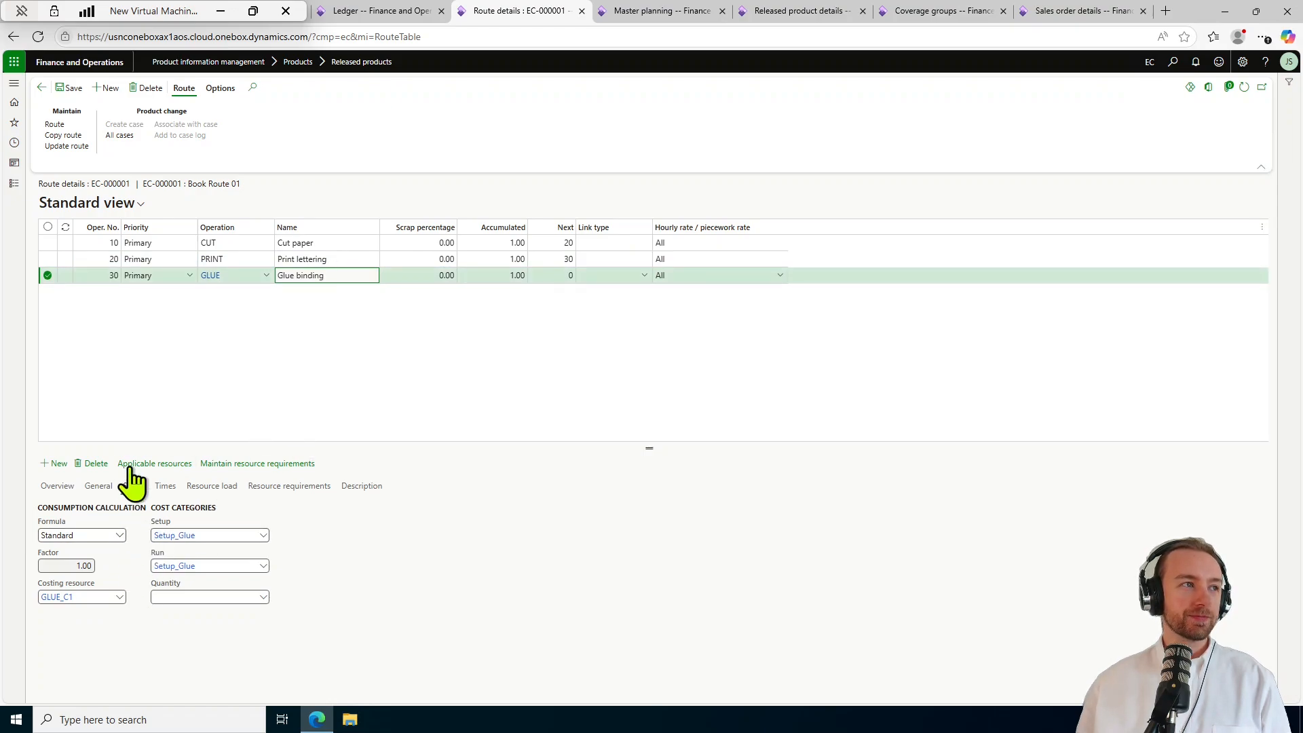
click(166, 487)
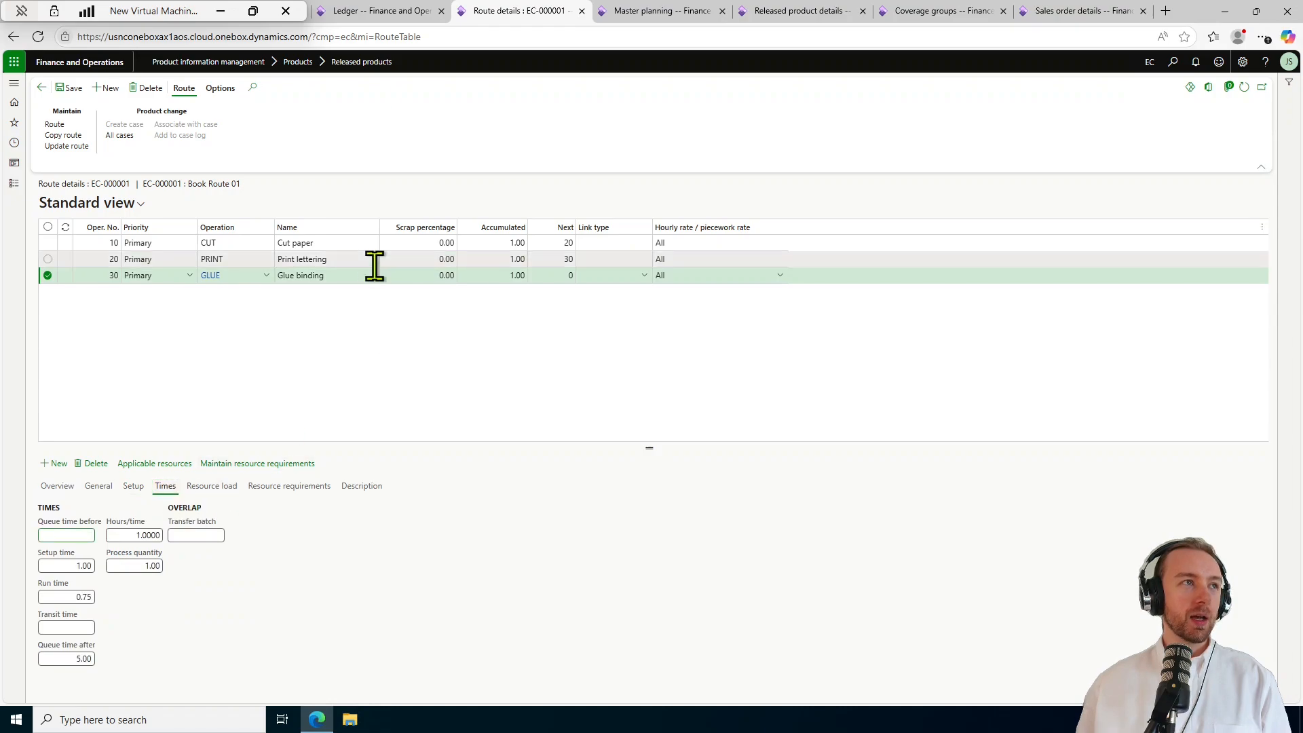
click(335, 262)
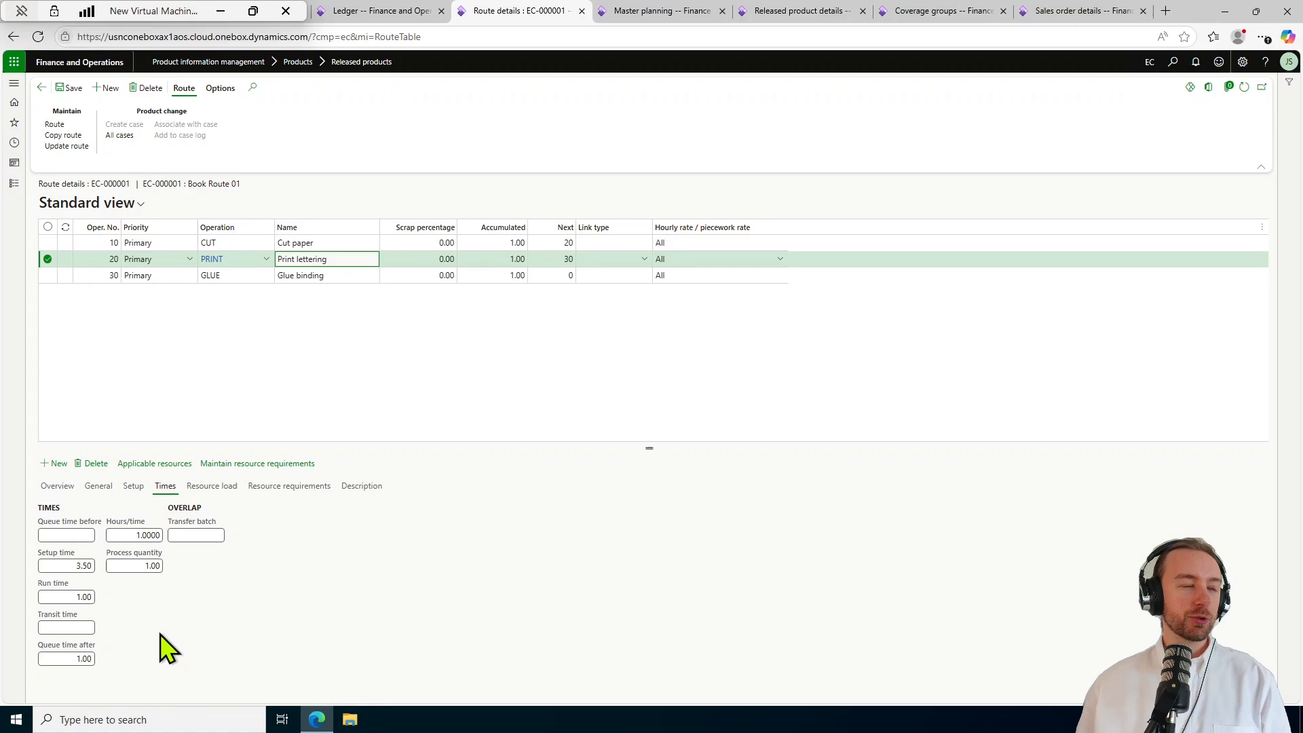
mouse_move(94, 596)
click(313, 245)
click(310, 259)
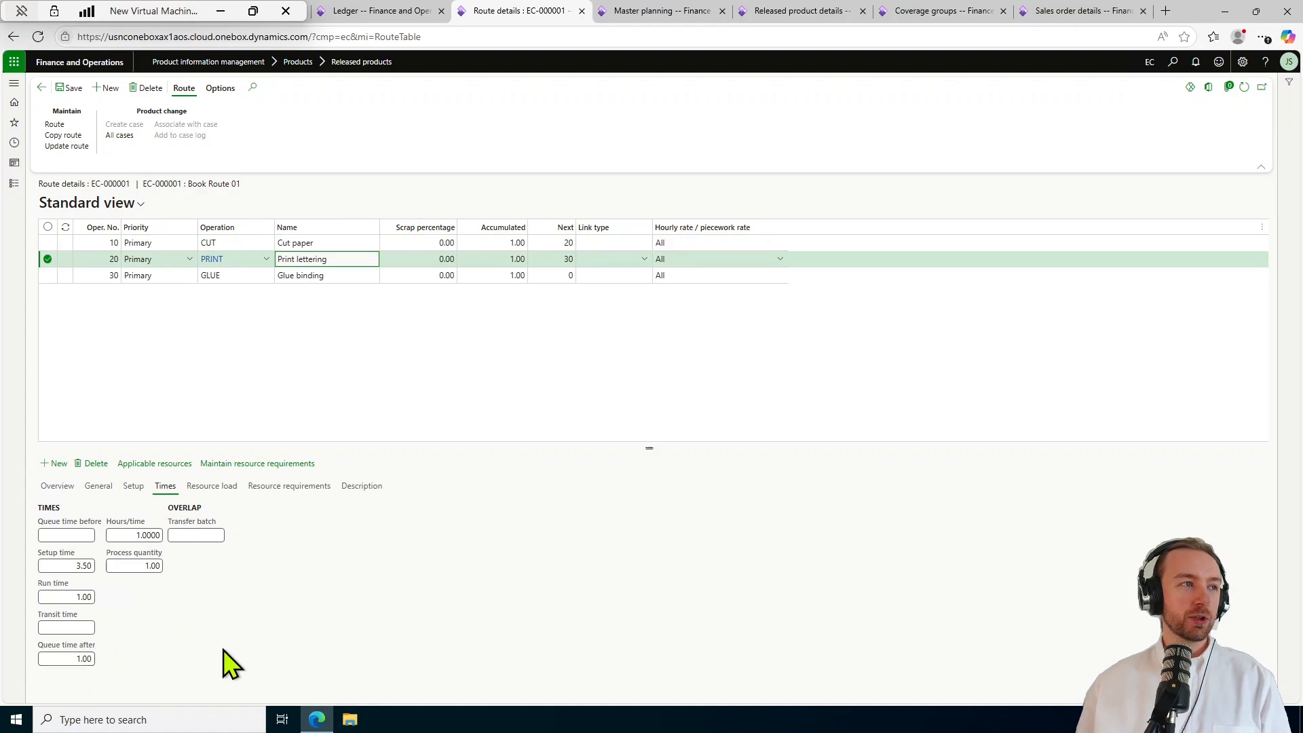
click(338, 276)
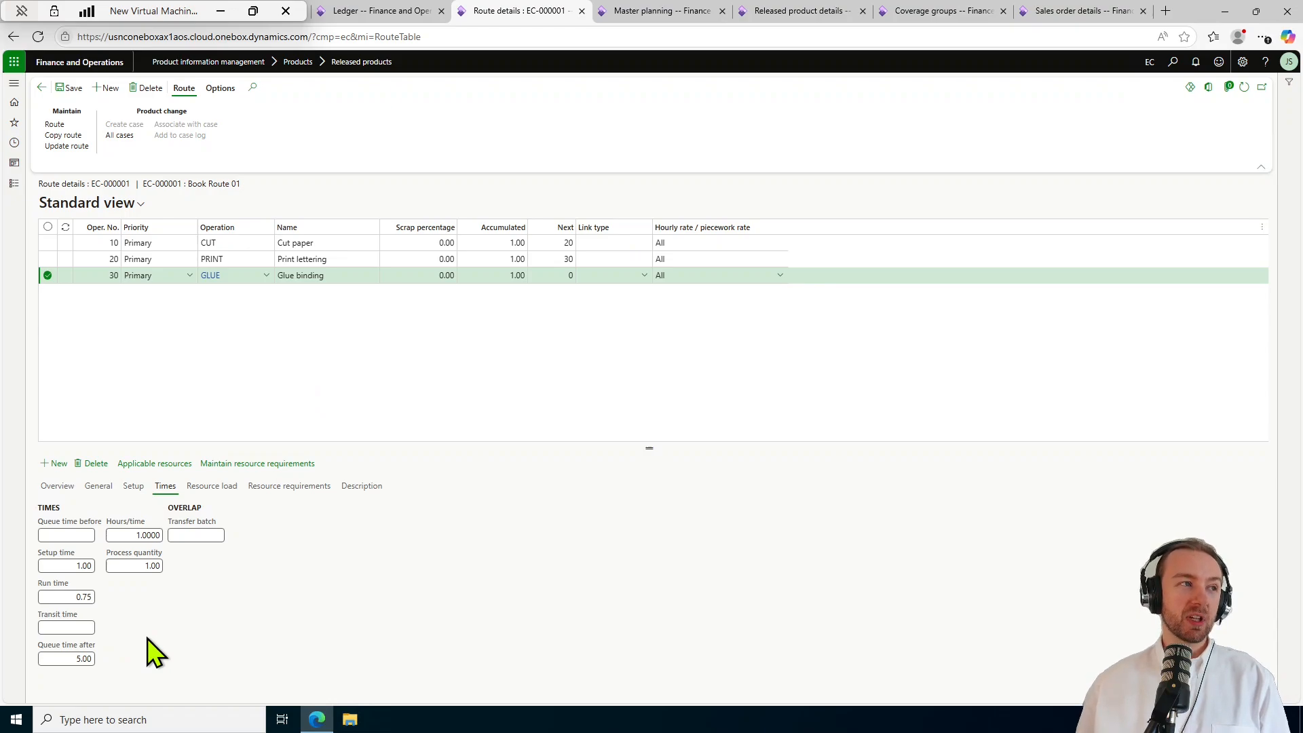
Review the operation's General and Overview details, then switch to the sales order list SO-000001015 to SO-000001017.
click(103, 489)
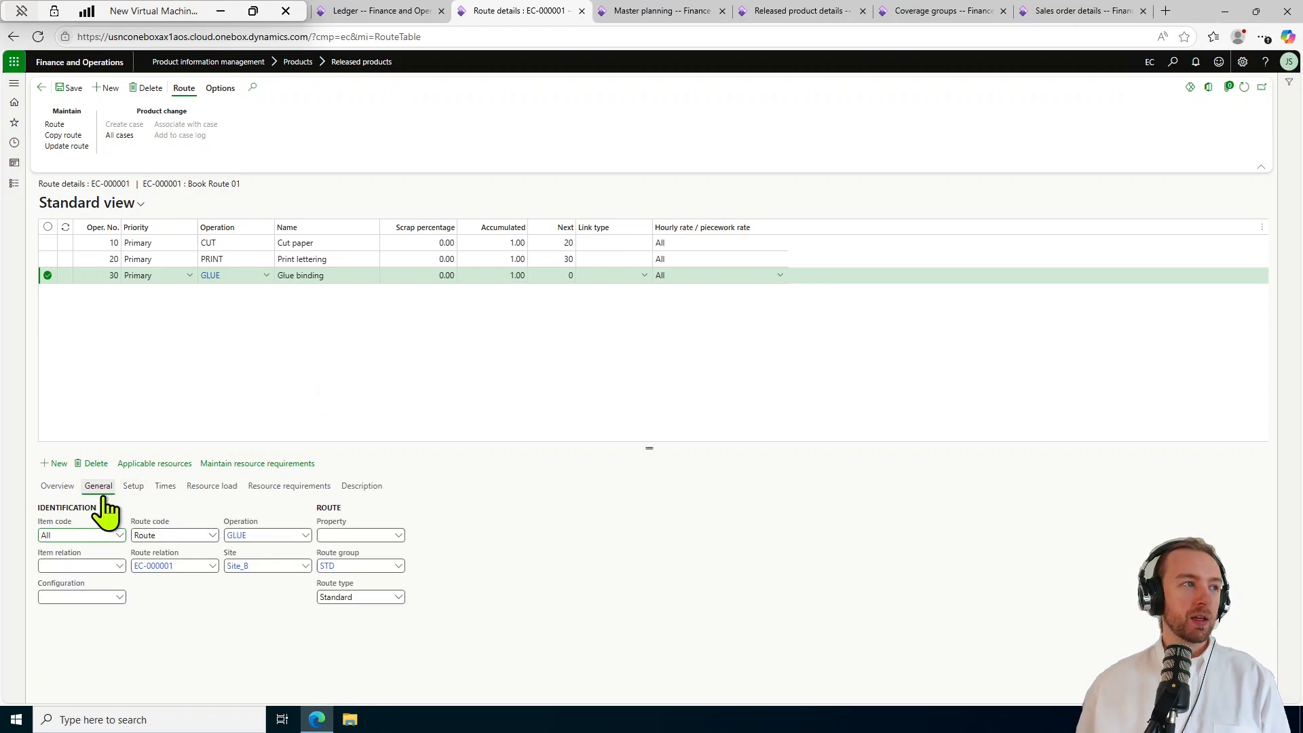
click(68, 492)
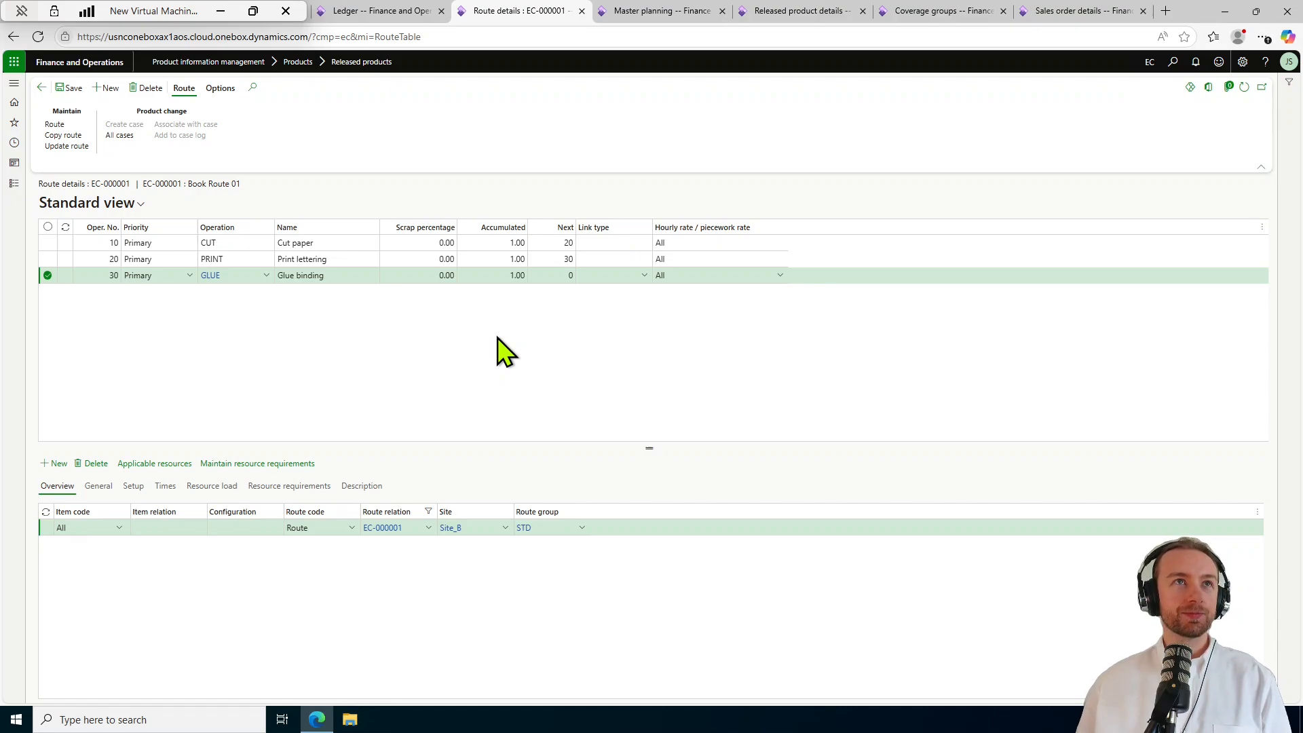
click(1063, 13)
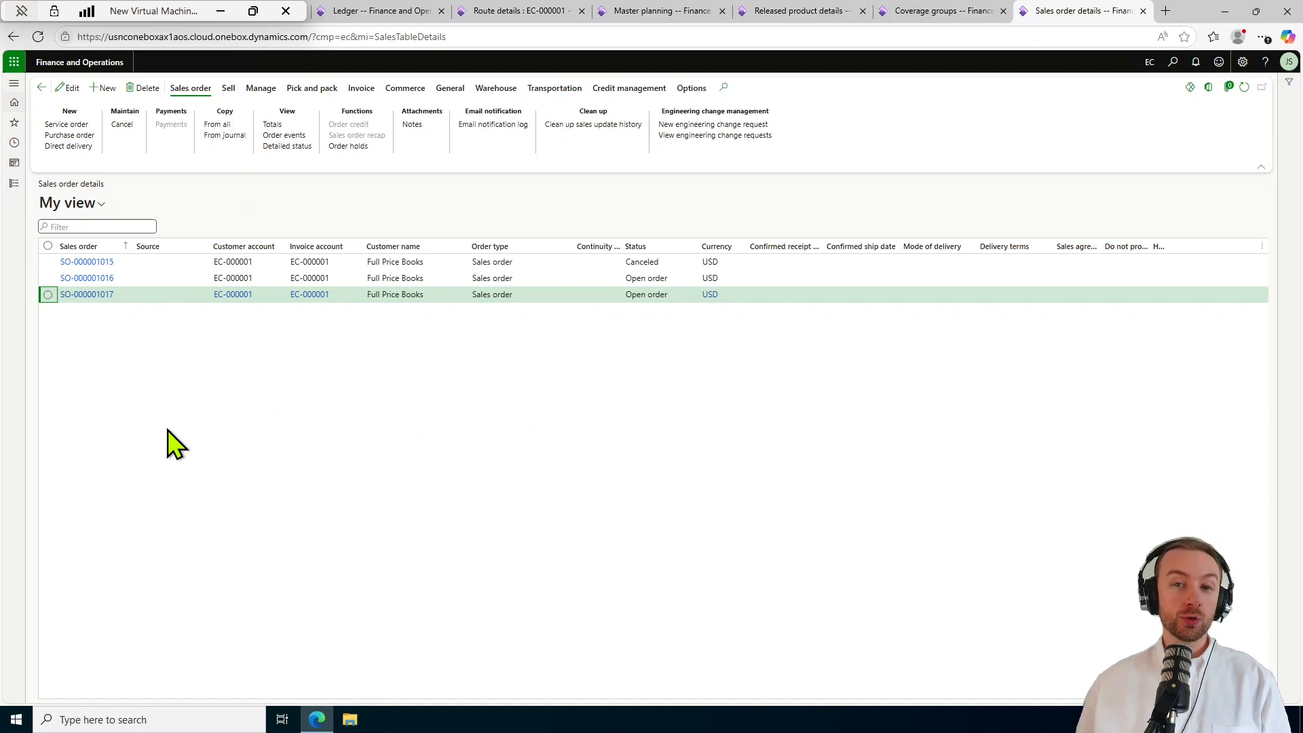
click(13, 183)
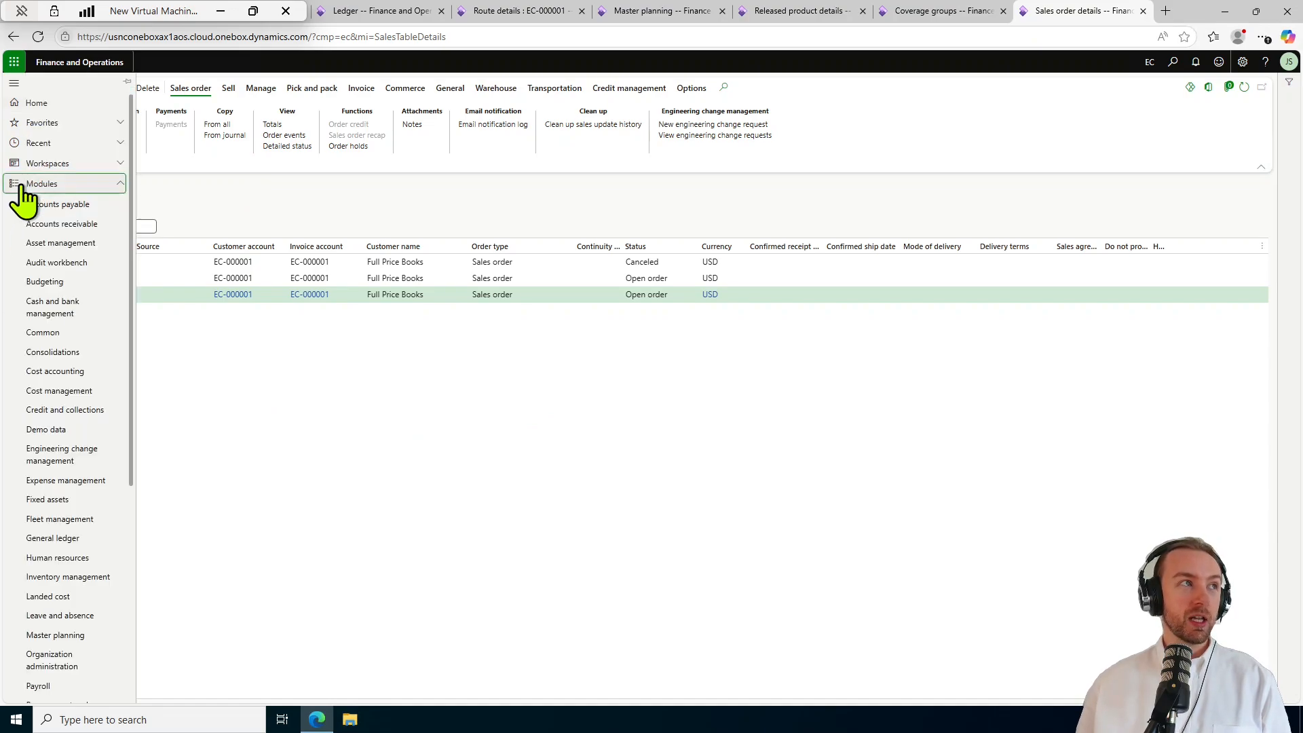
click(71, 225)
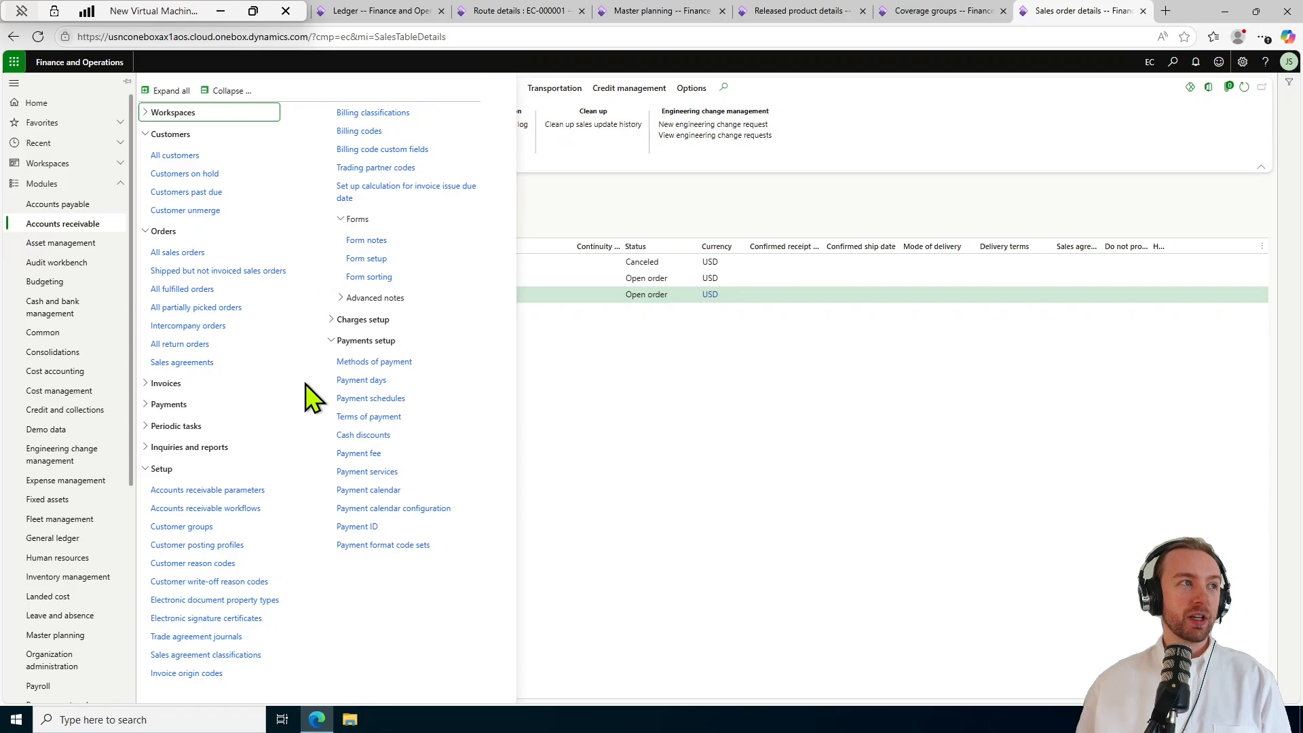
click(227, 90)
click(193, 155)
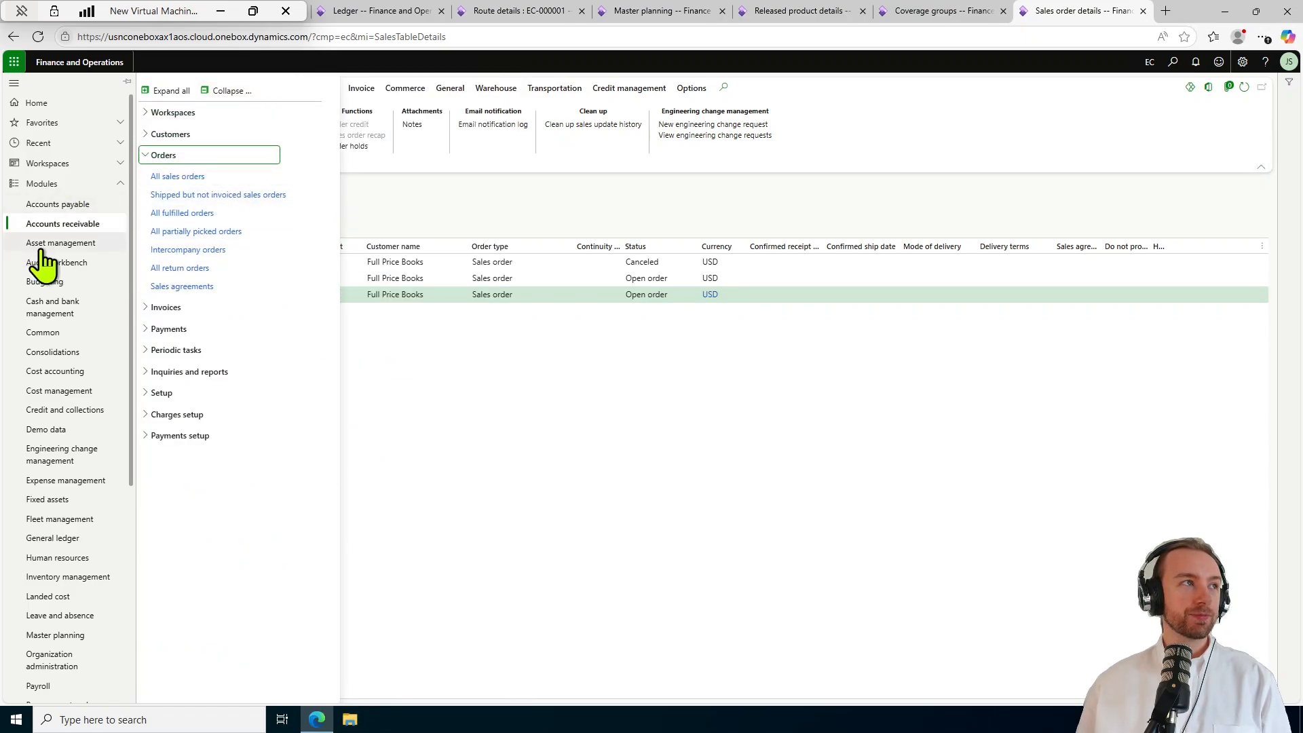
scroll(64, 330, down, 3)
scroll(74, 543, down, 1)
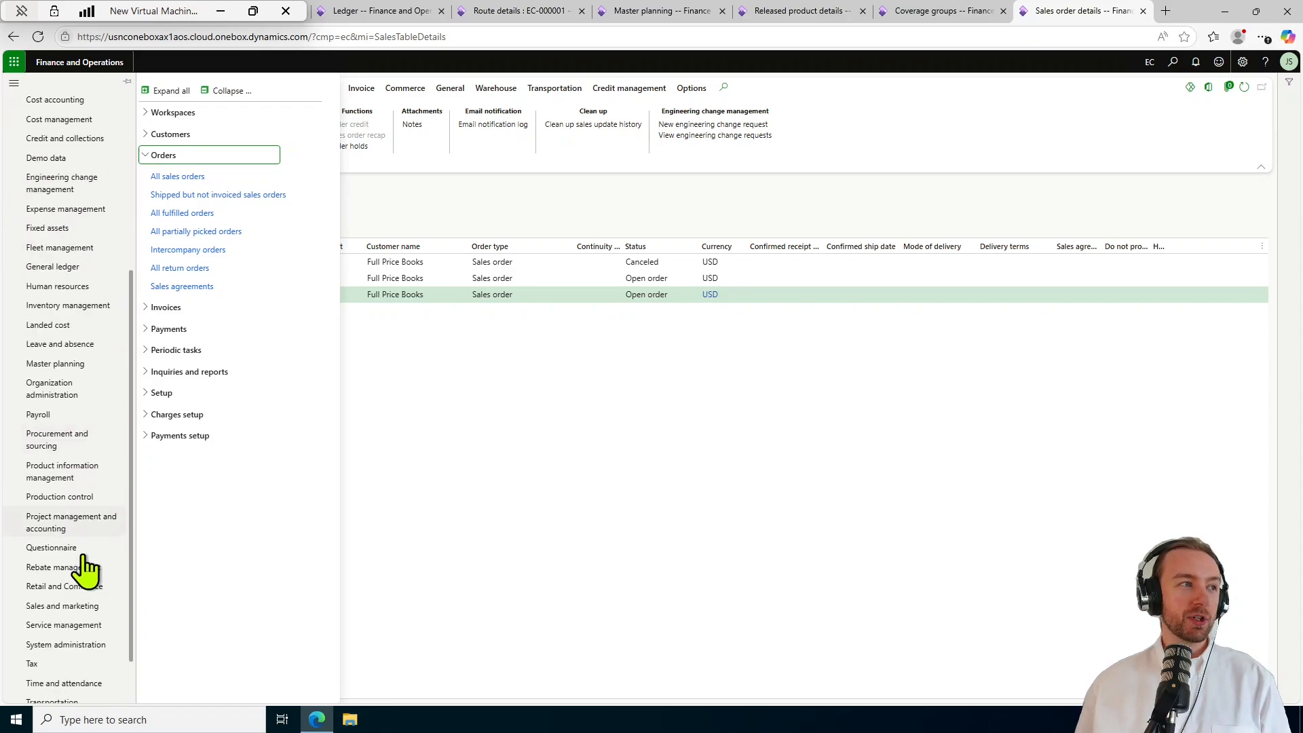
click(71, 606)
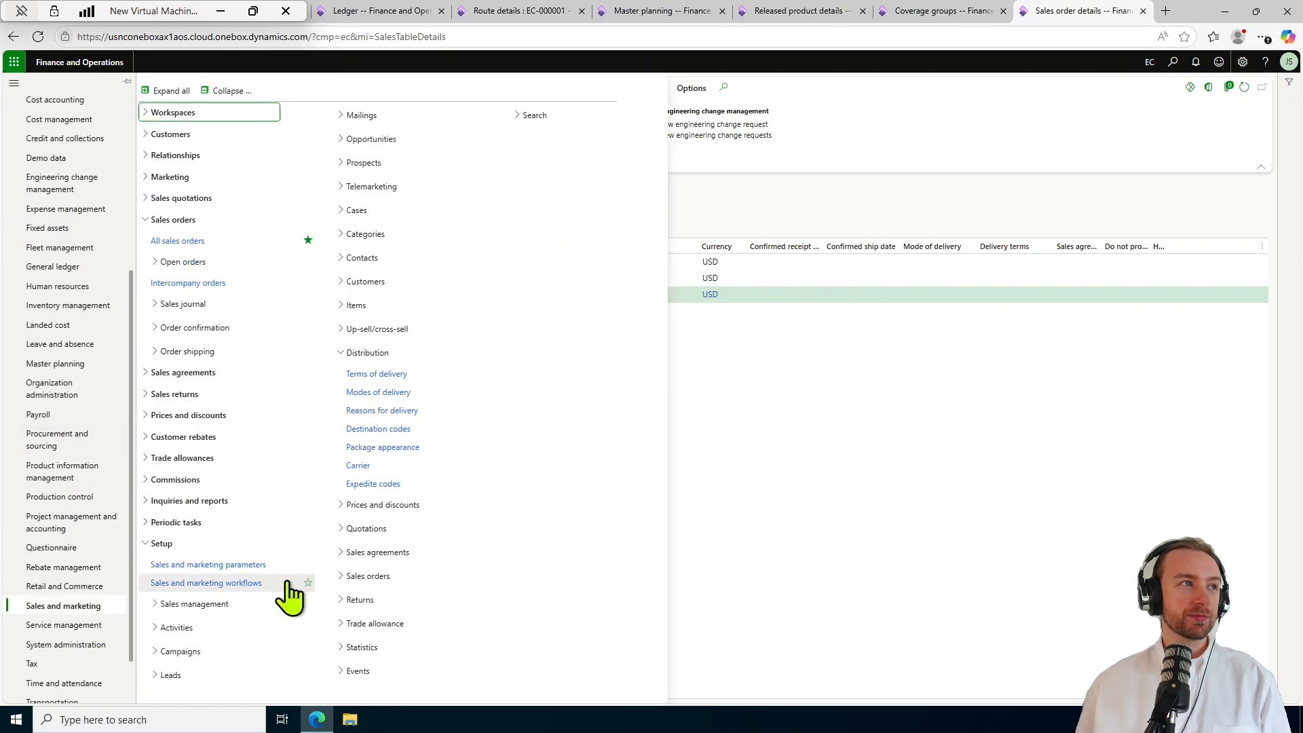
click(228, 90)
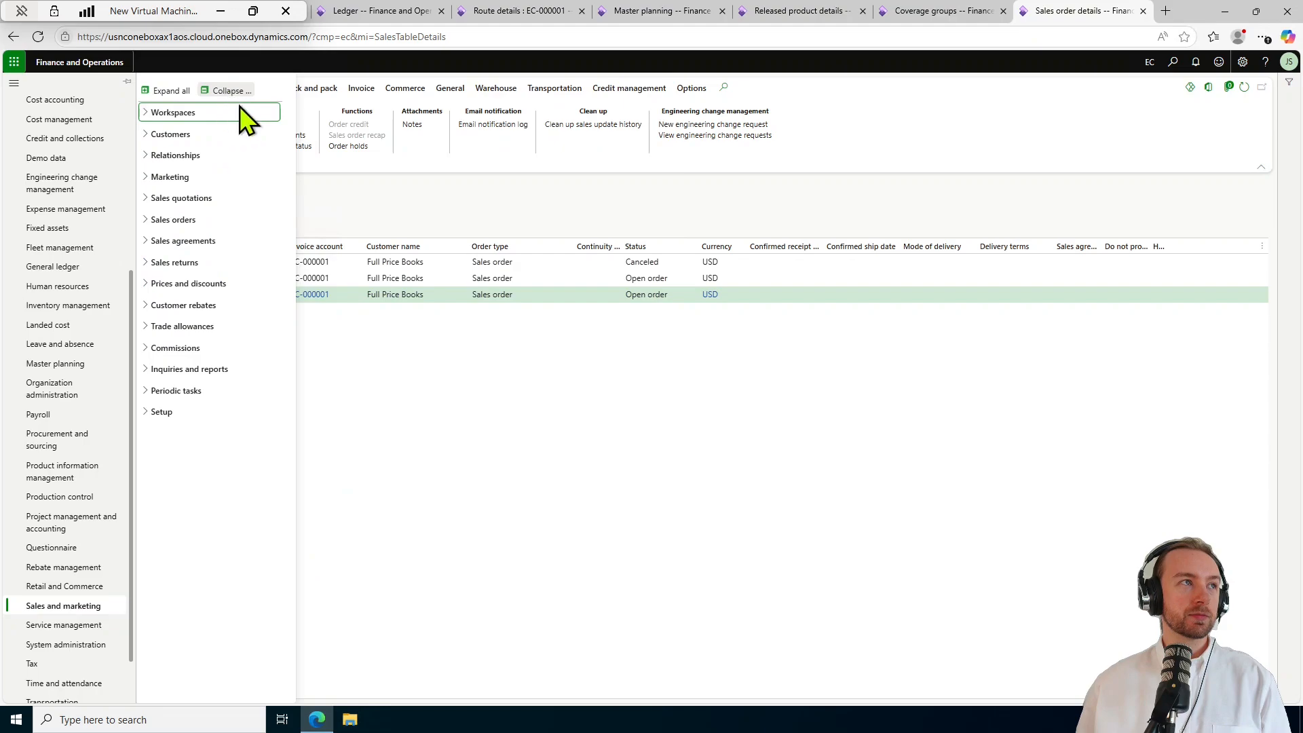
click(195, 219)
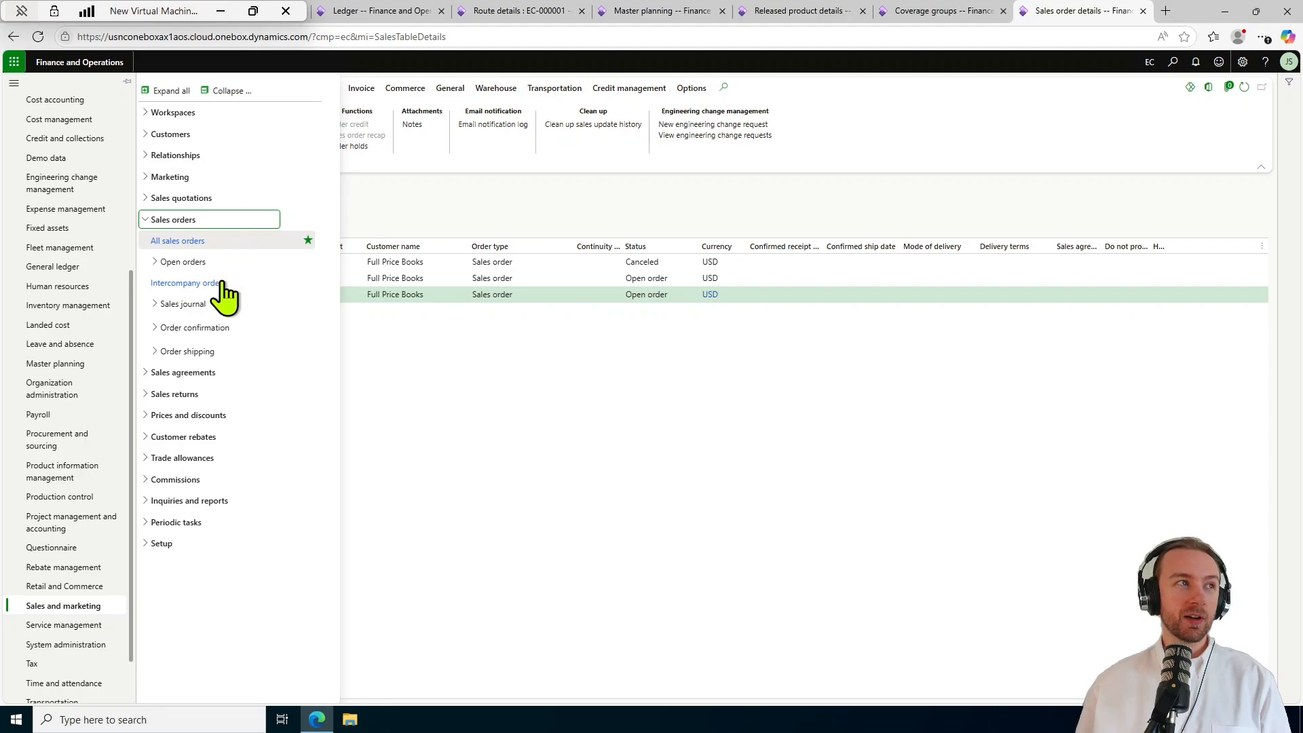
click(166, 93)
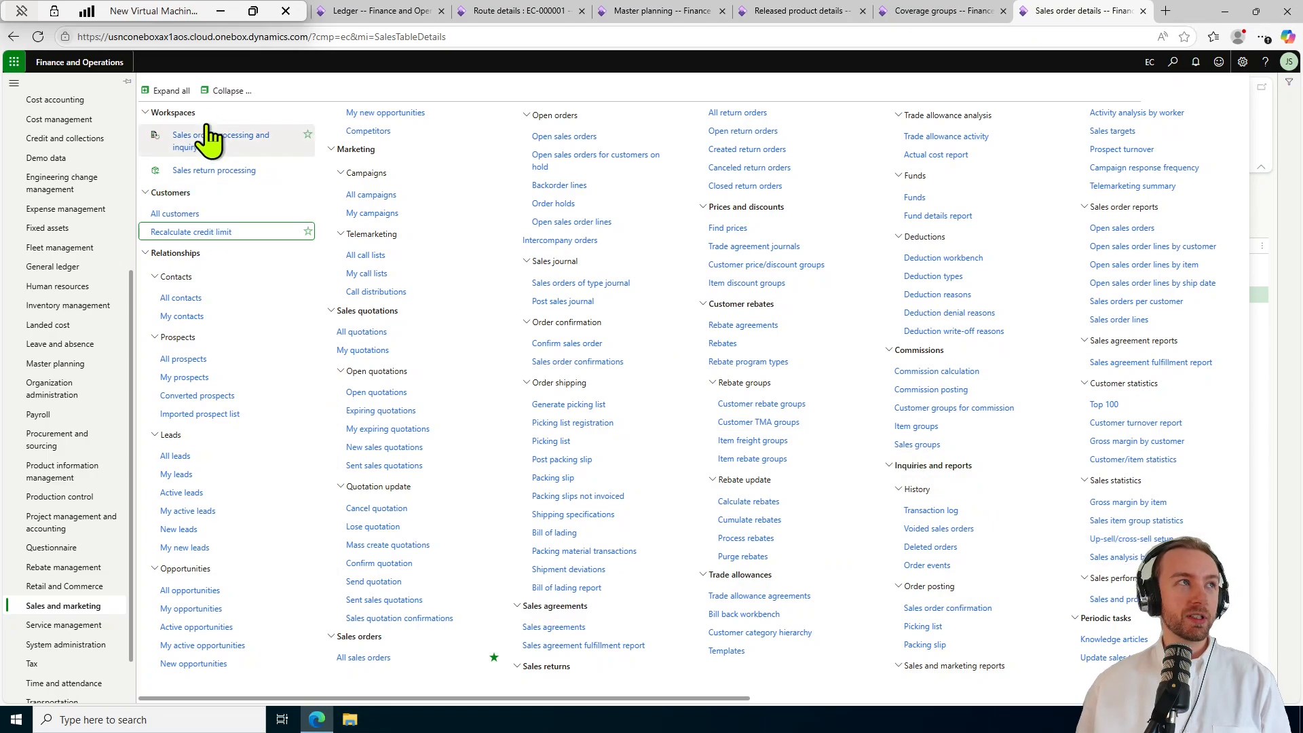
click(226, 90)
click(388, 551)
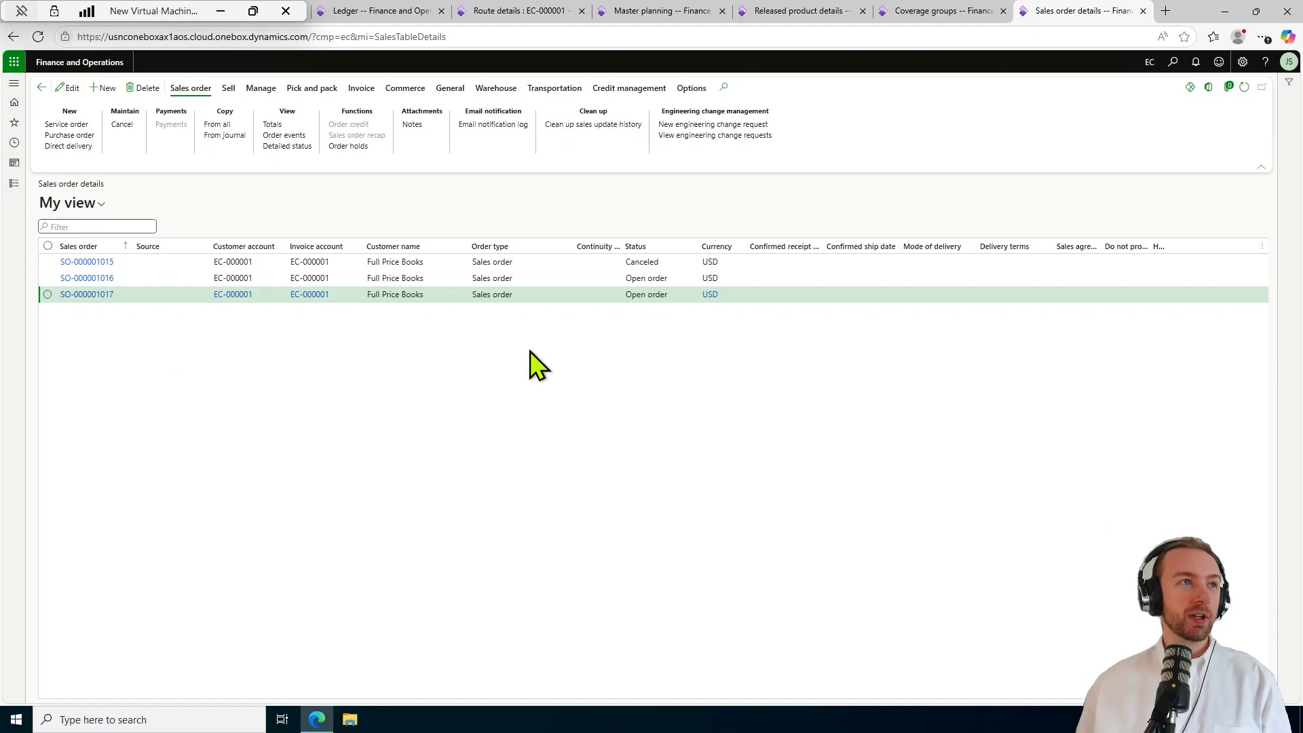
click(533, 279)
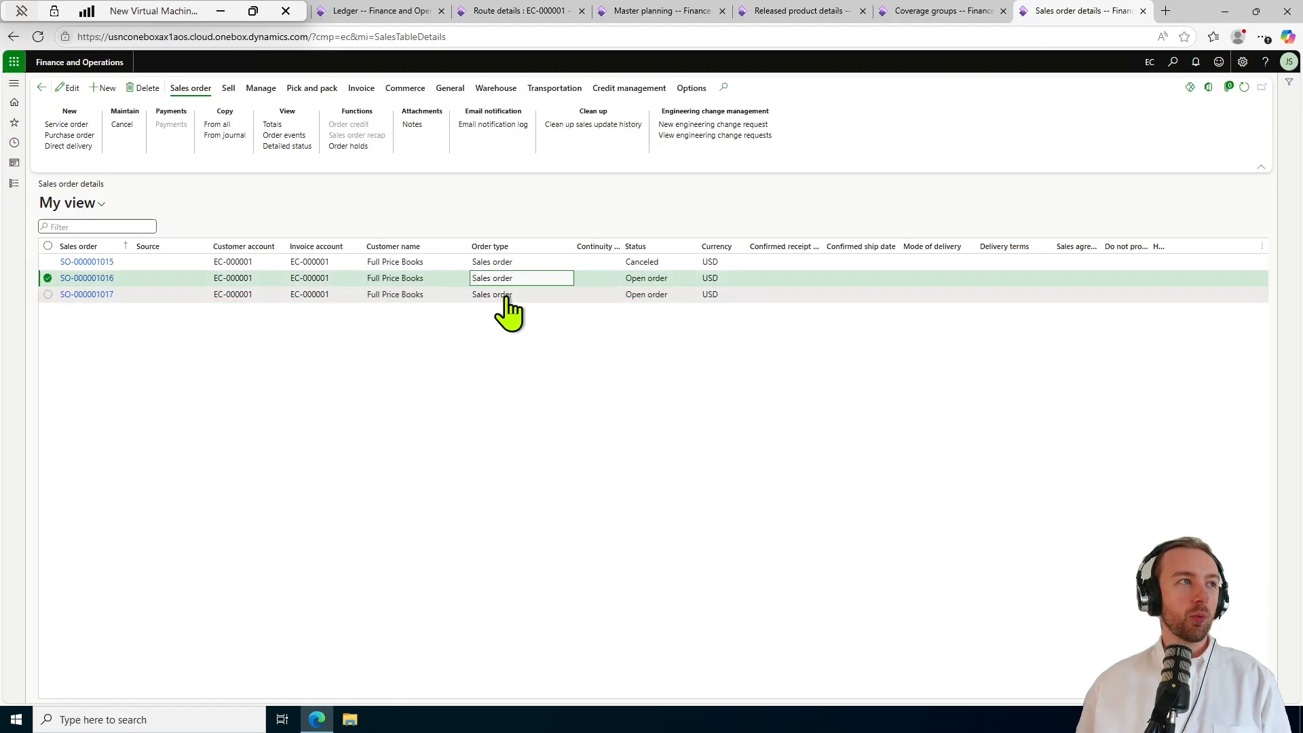
Open sales order SO-000001016 to see its line for 10 of P1004.
click(96, 278)
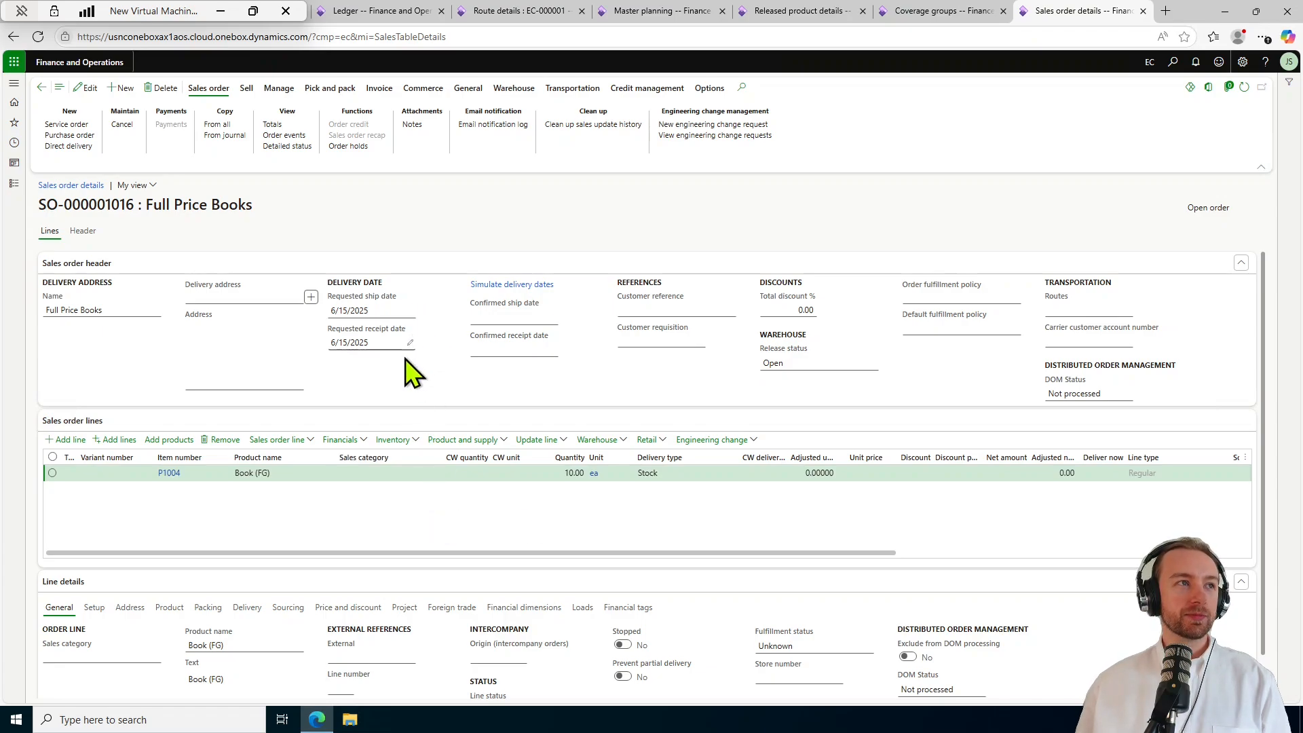
Change SO-000001016's requested ship date to 6/19/2025 and carry the new dates to its lines.
click(409, 312)
click(409, 310)
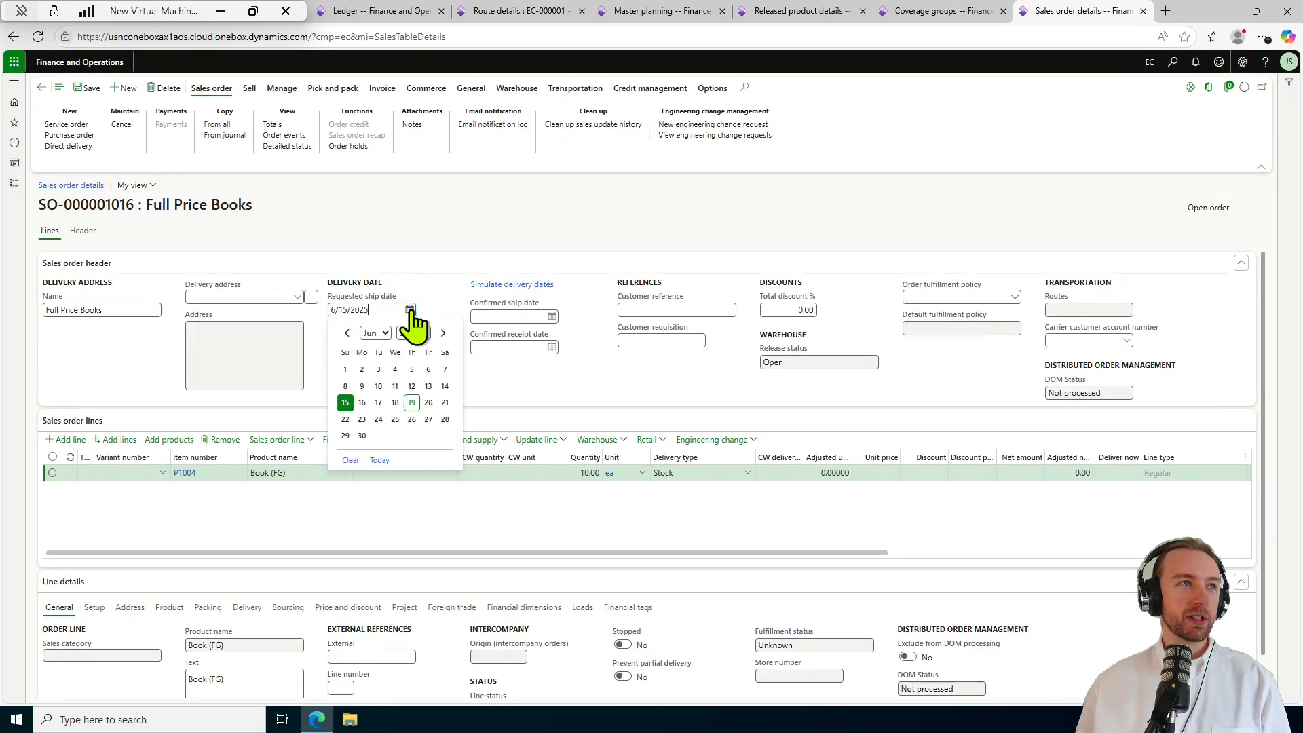
click(412, 403)
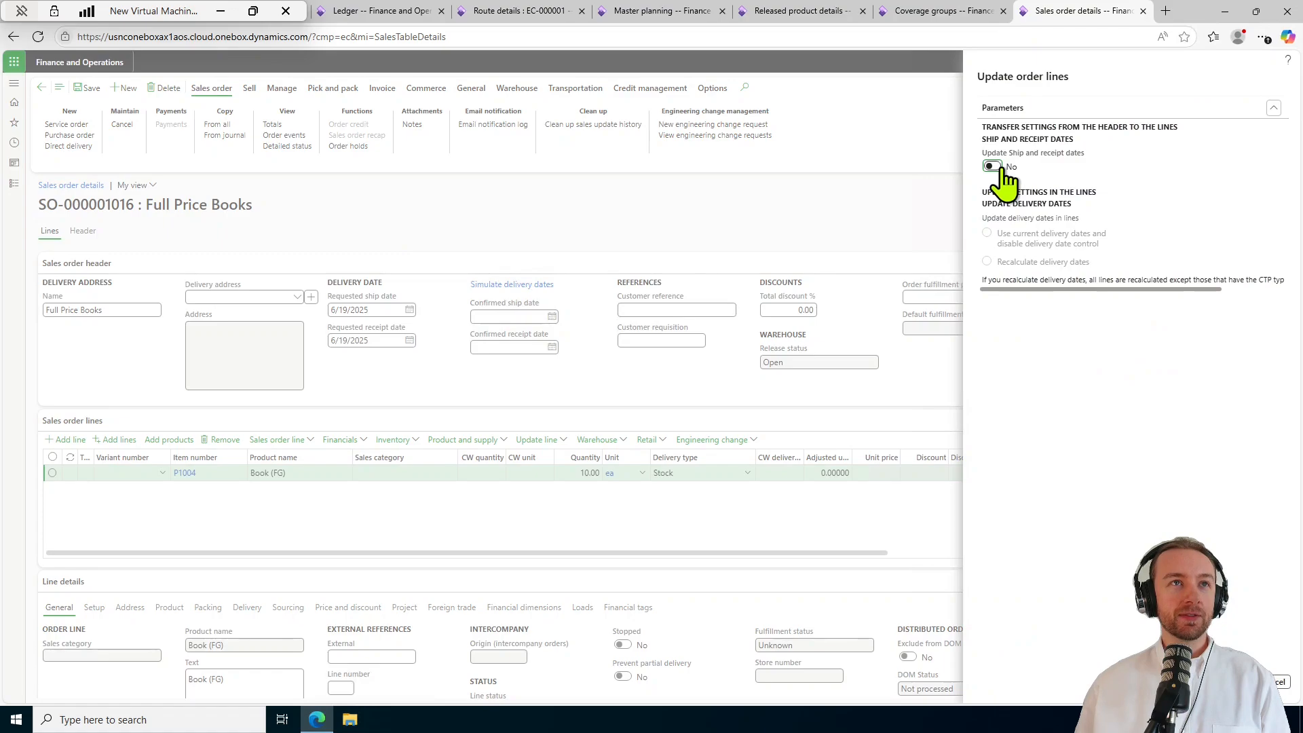
click(993, 166)
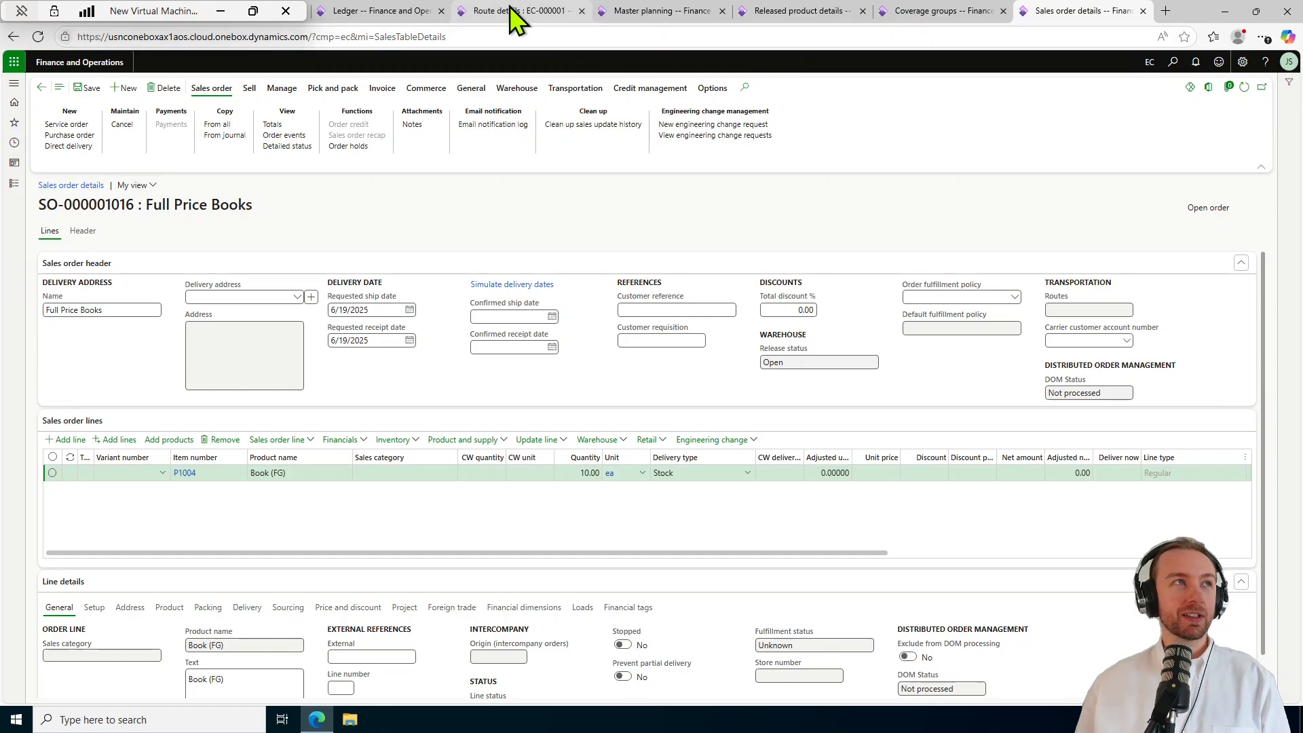
Go through Modules > Master planning > Workspaces to reopen the Master planning workspace.
click(662, 11)
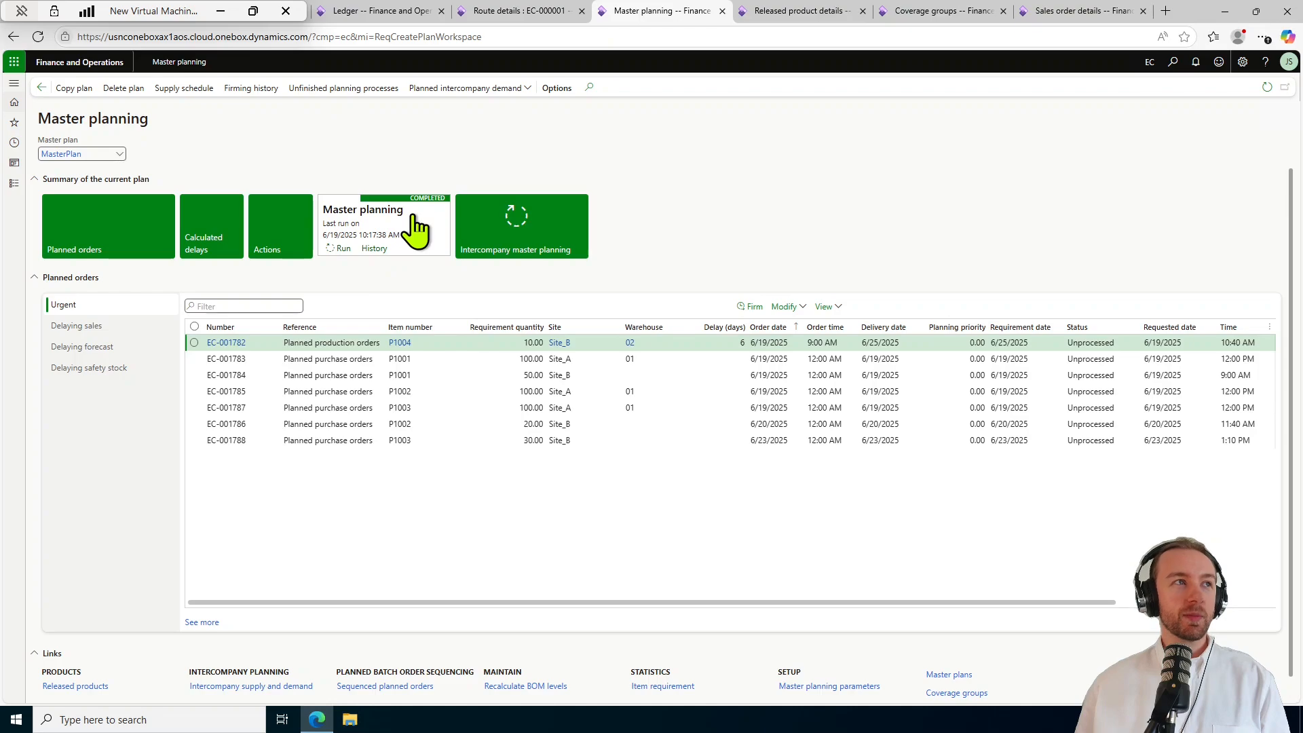
click(13, 184)
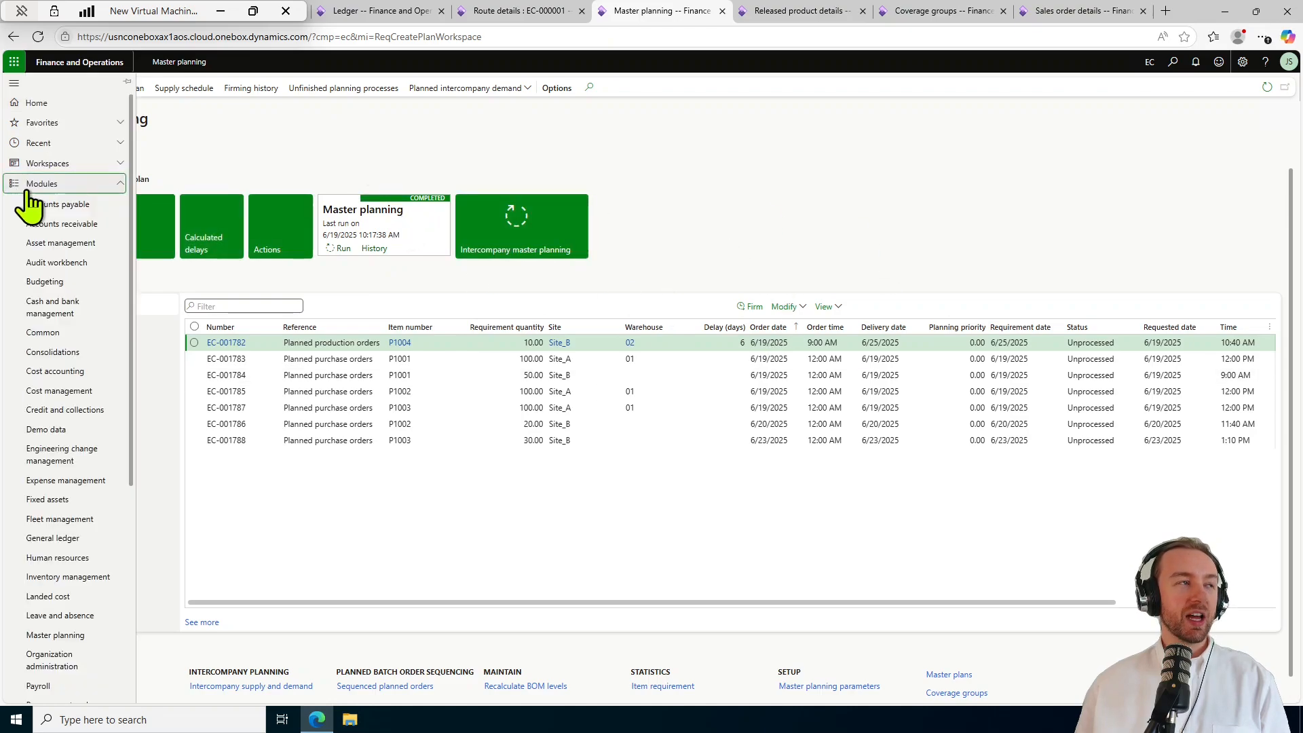
click(85, 164)
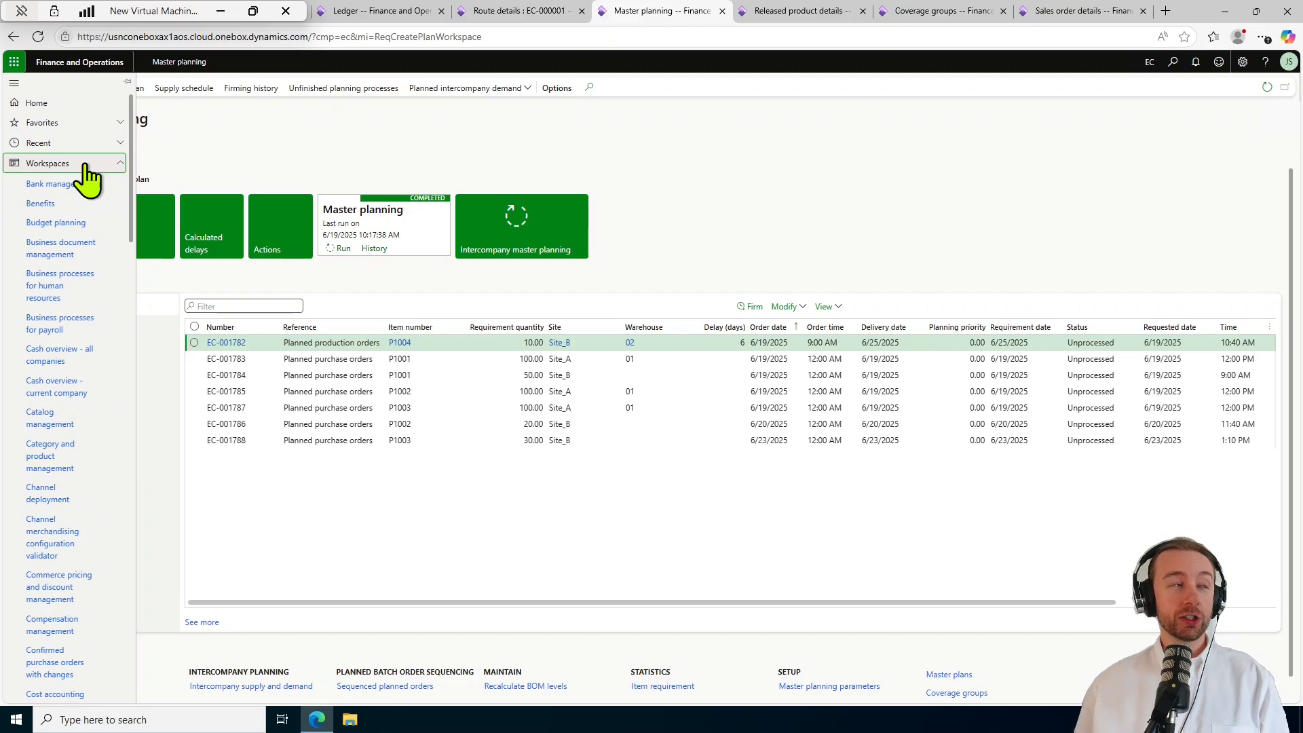
click(85, 164)
click(66, 184)
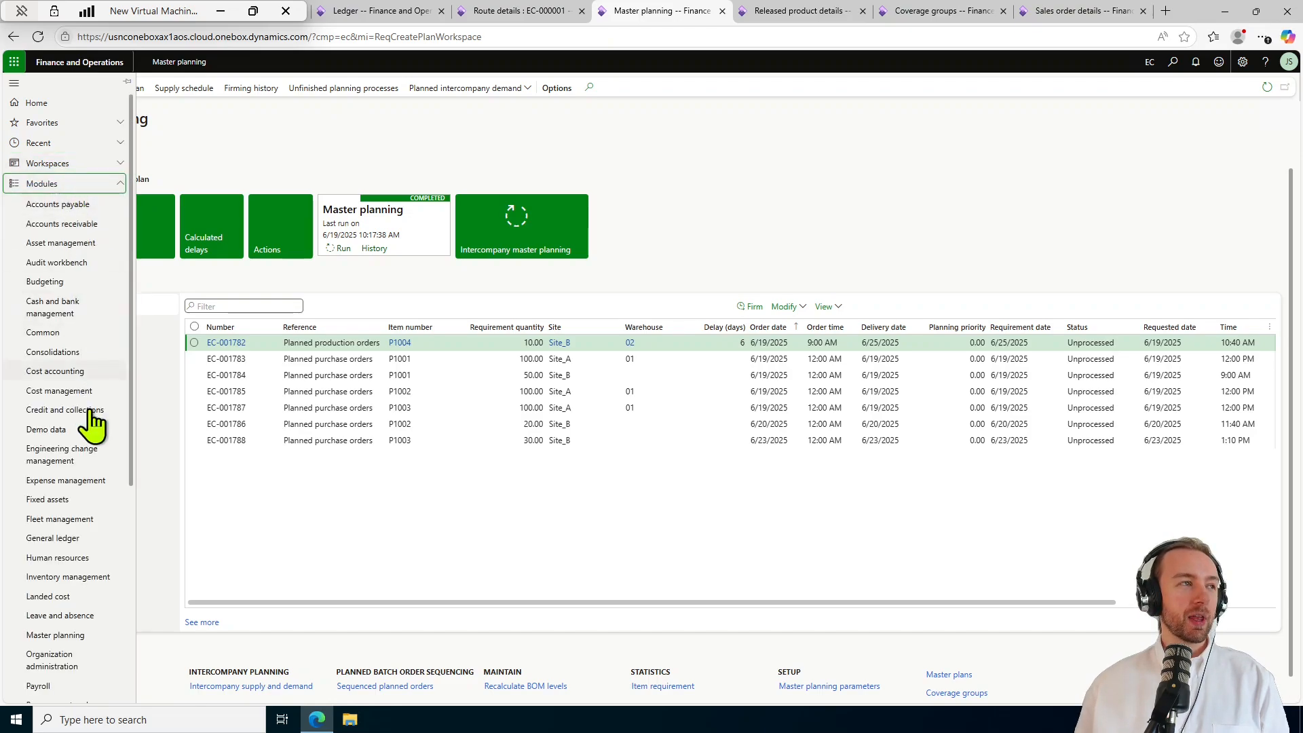
scroll(91, 536, down, 2)
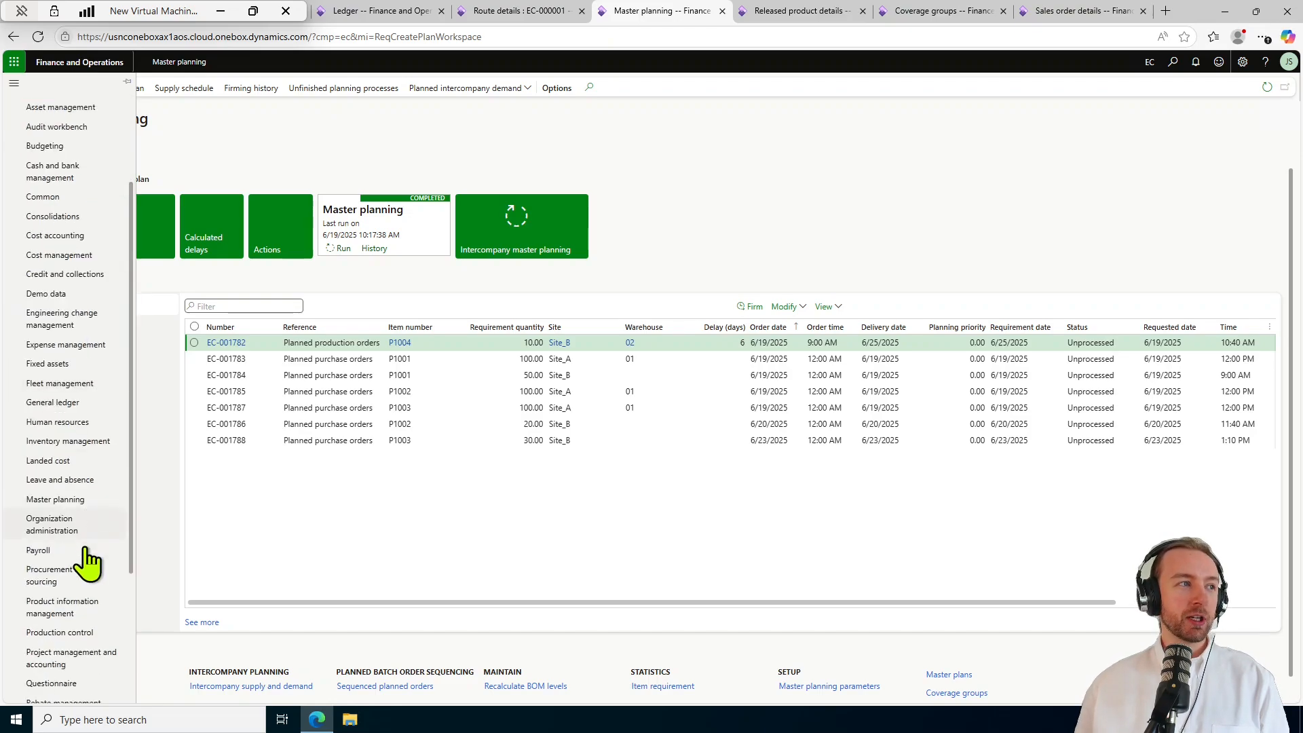
click(80, 500)
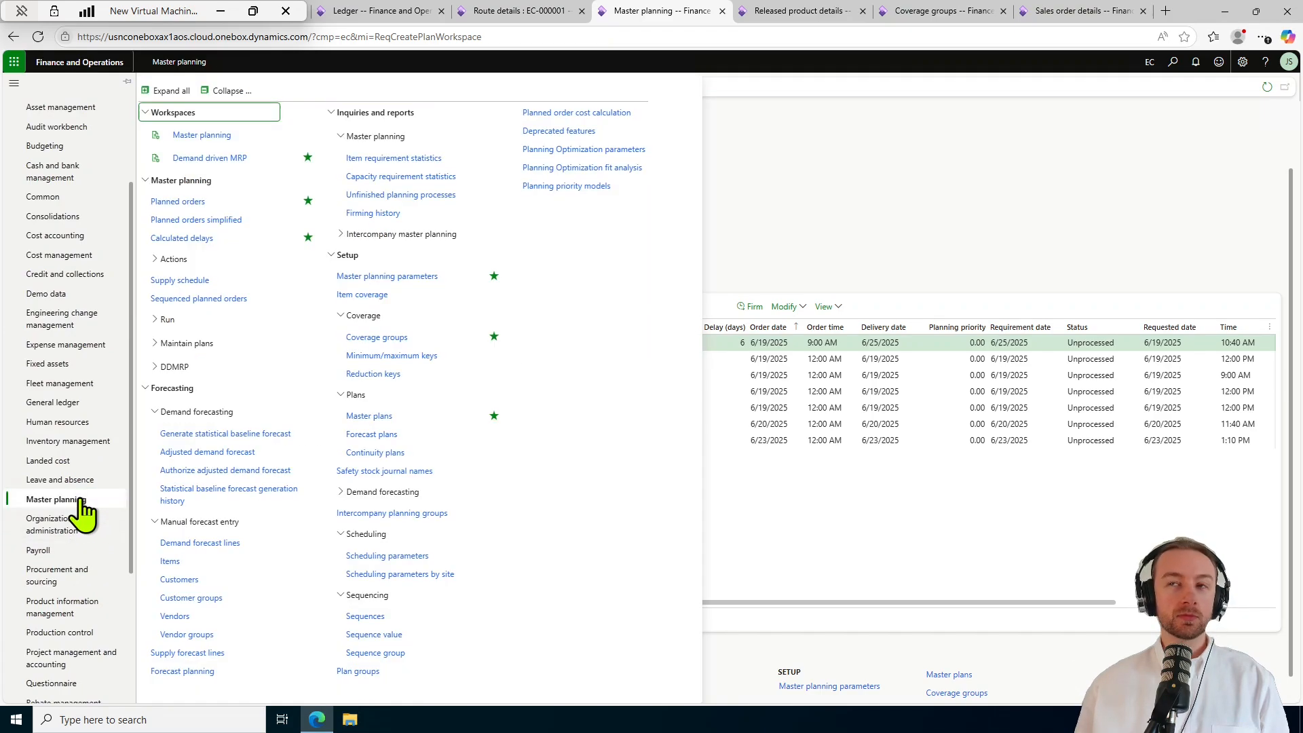
click(234, 91)
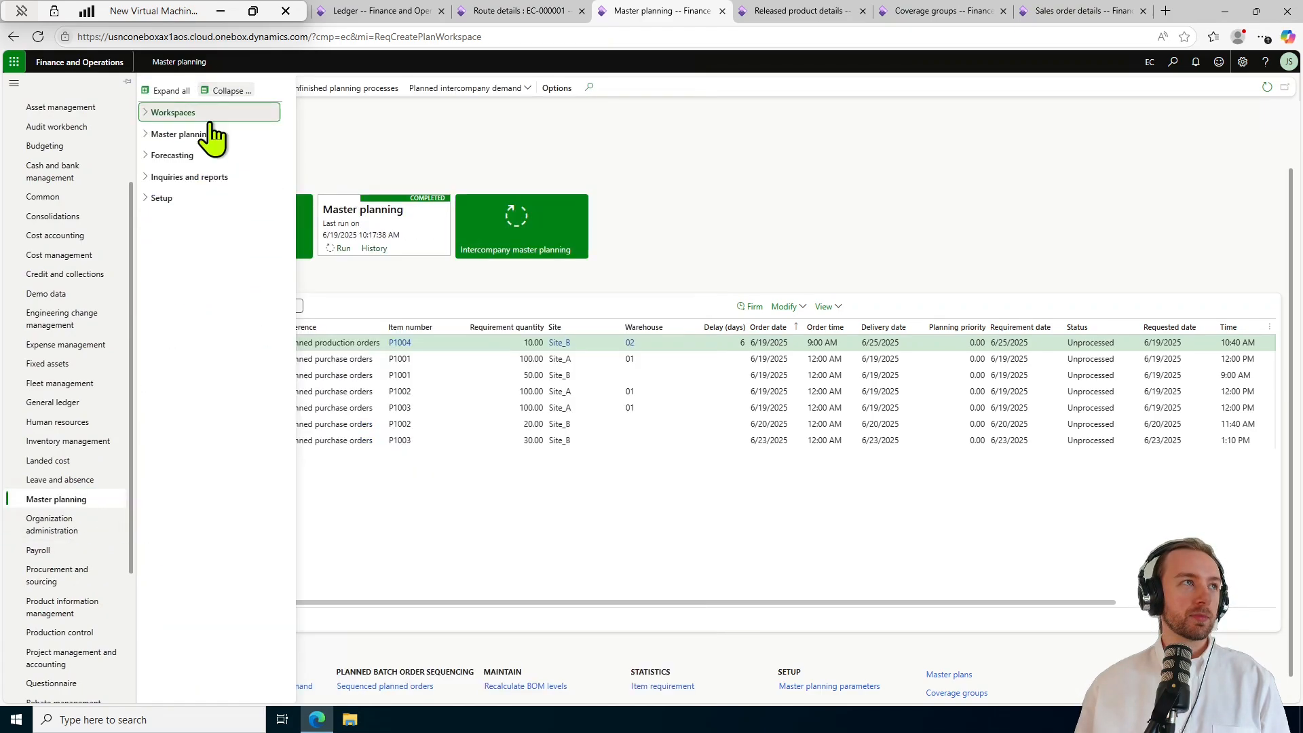
click(187, 116)
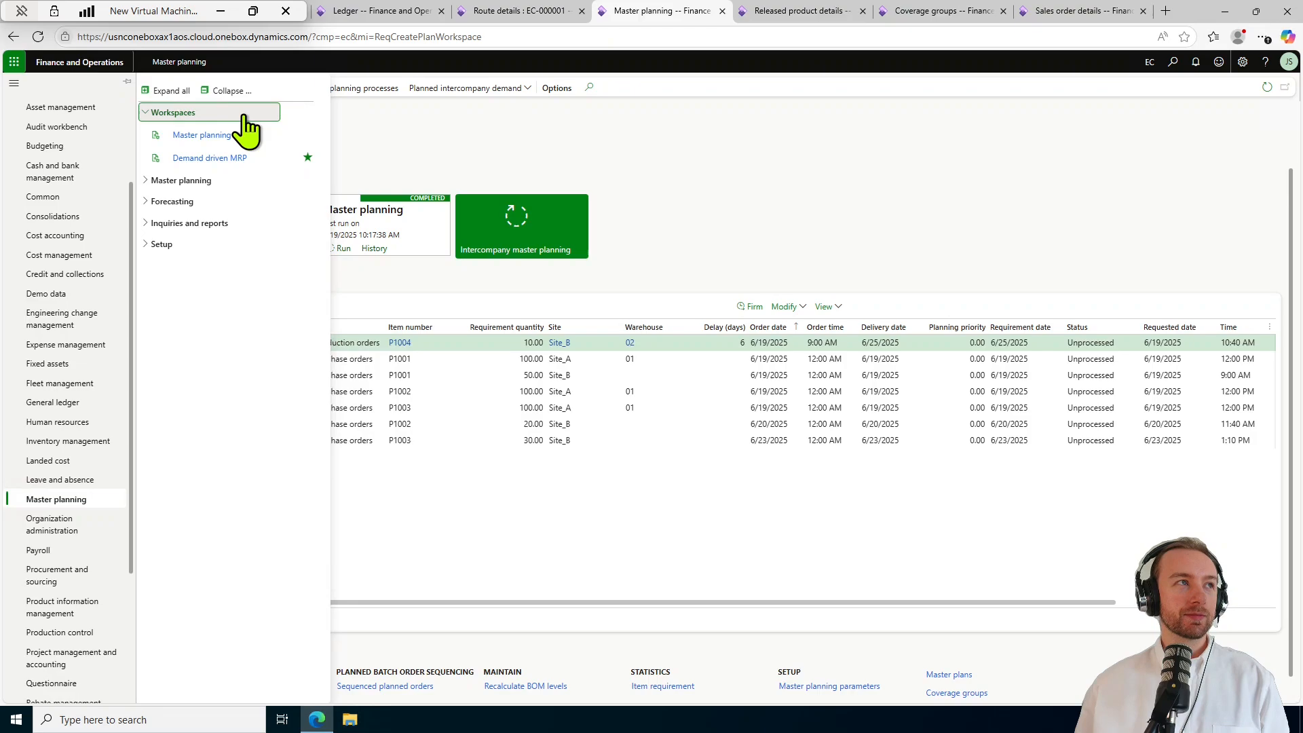
click(231, 135)
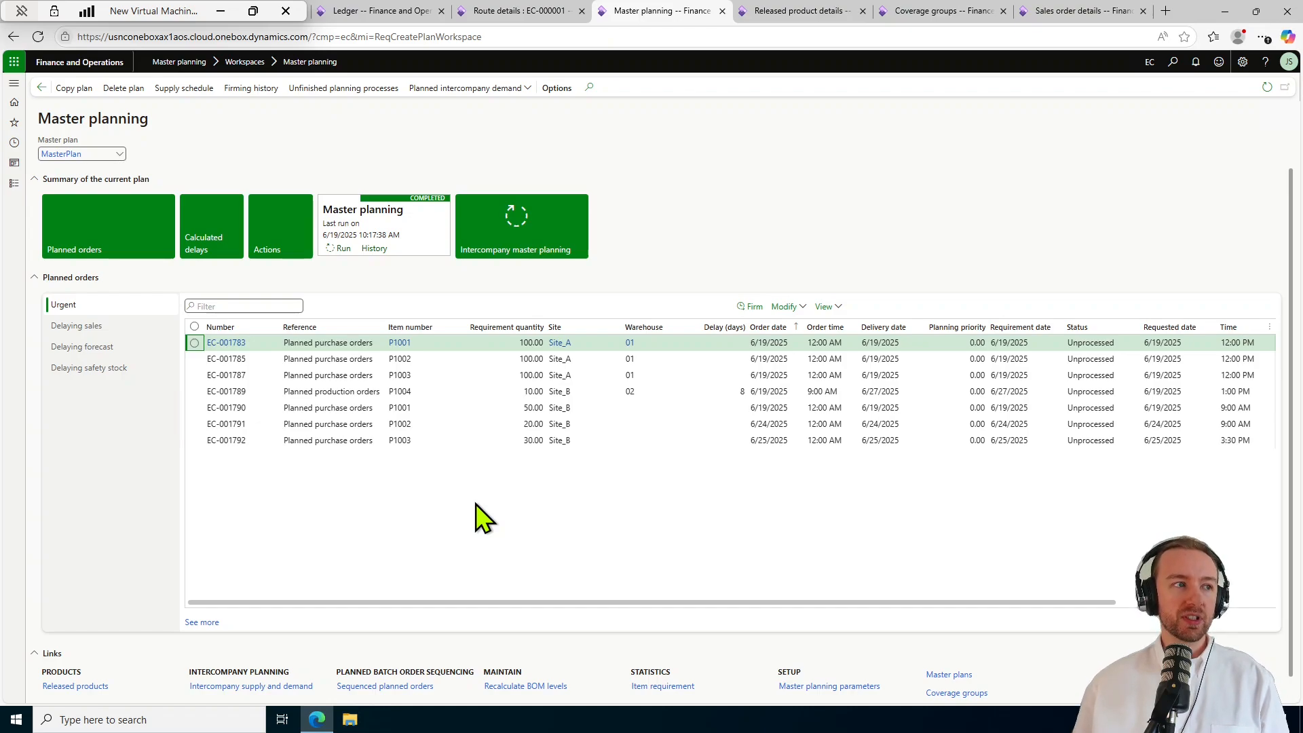
Scroll through MasterPlan's planned orders, including EC-001789 for Book (FG) delayed 8 days.
scroll(484, 519, down, 1)
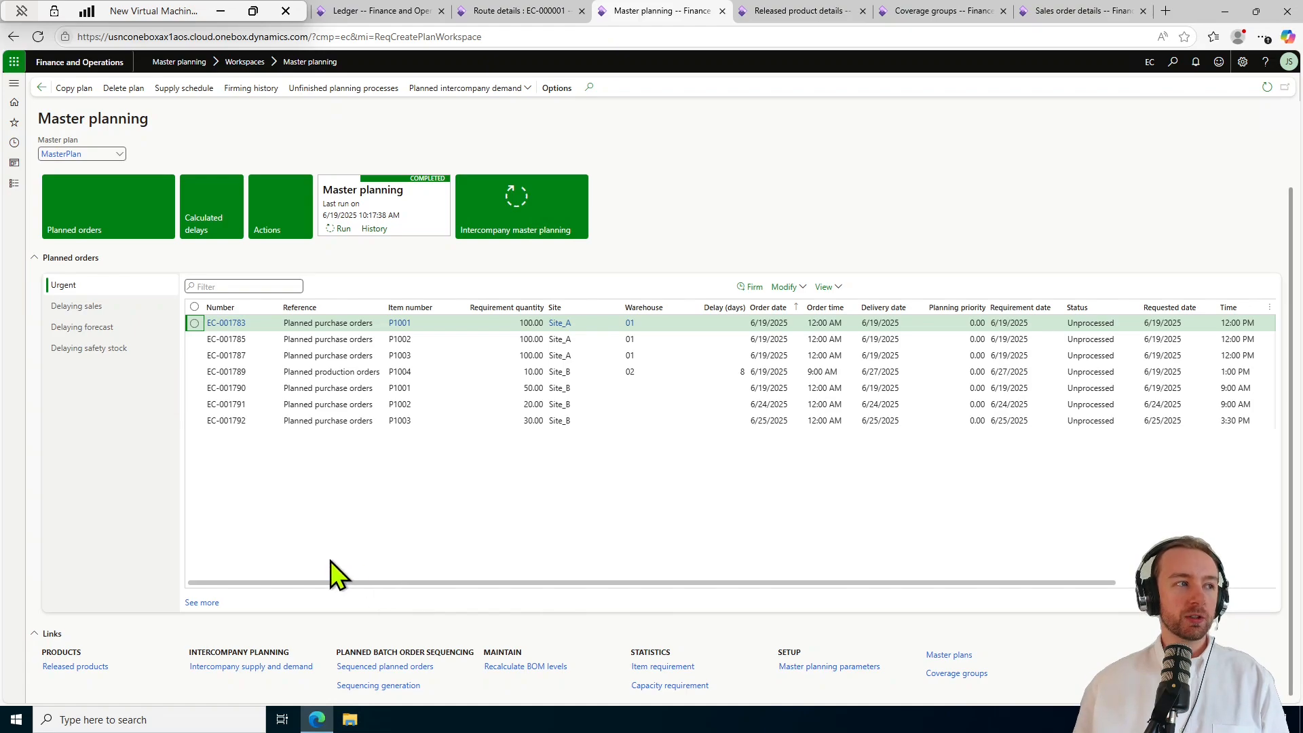
scroll(308, 550, up, 1)
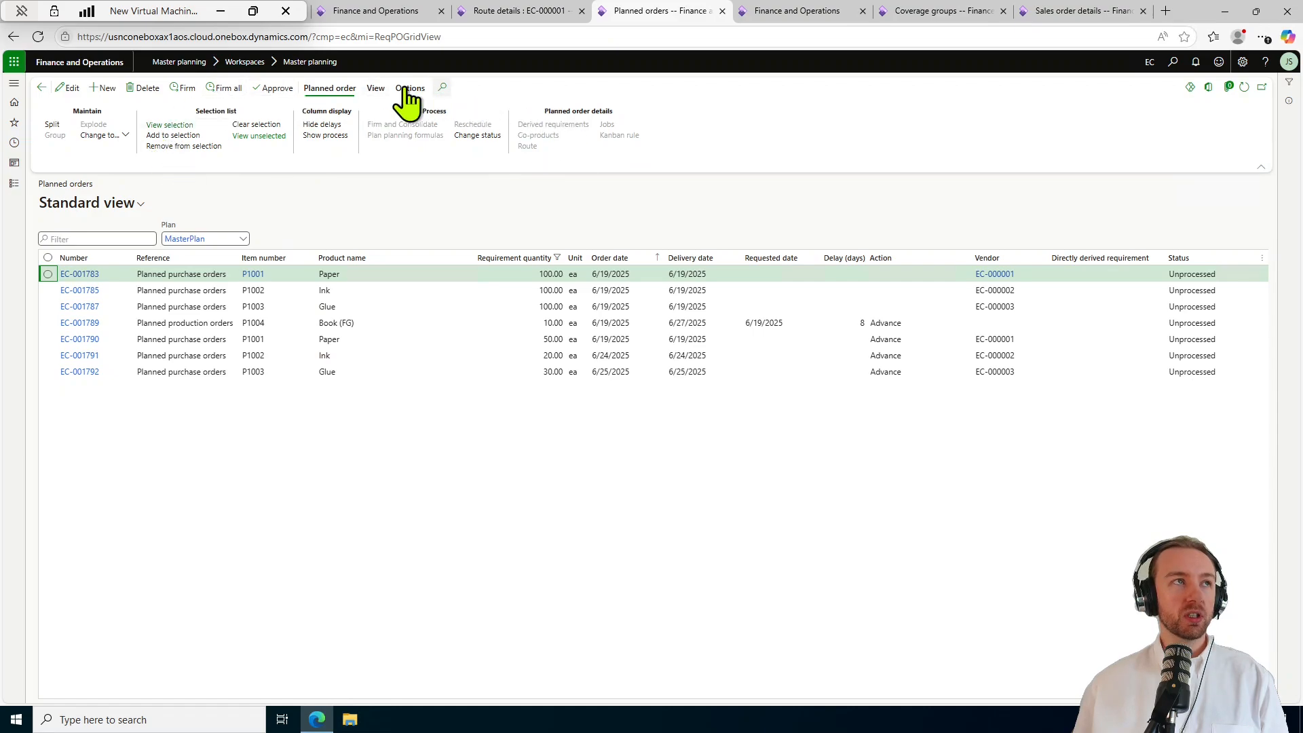
Check the planned orders' View options, then go back to the Master planning workspace.
click(376, 89)
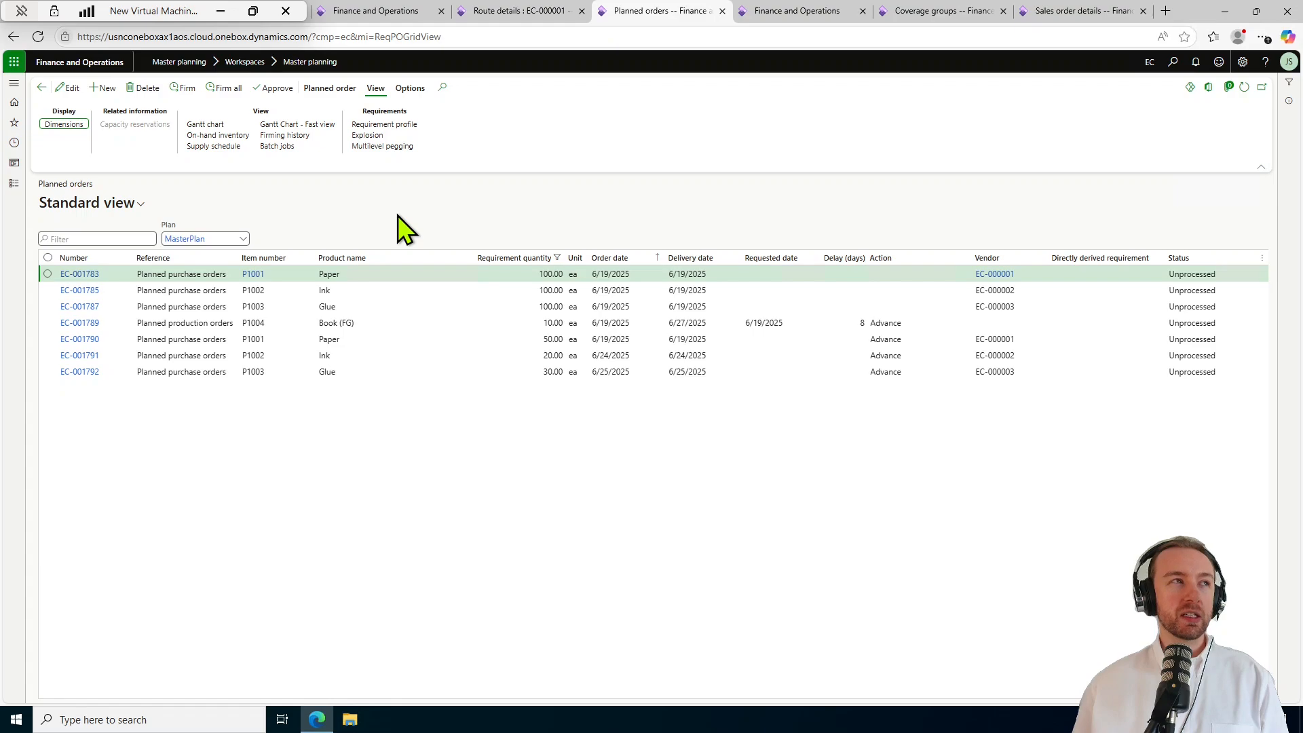
click(42, 88)
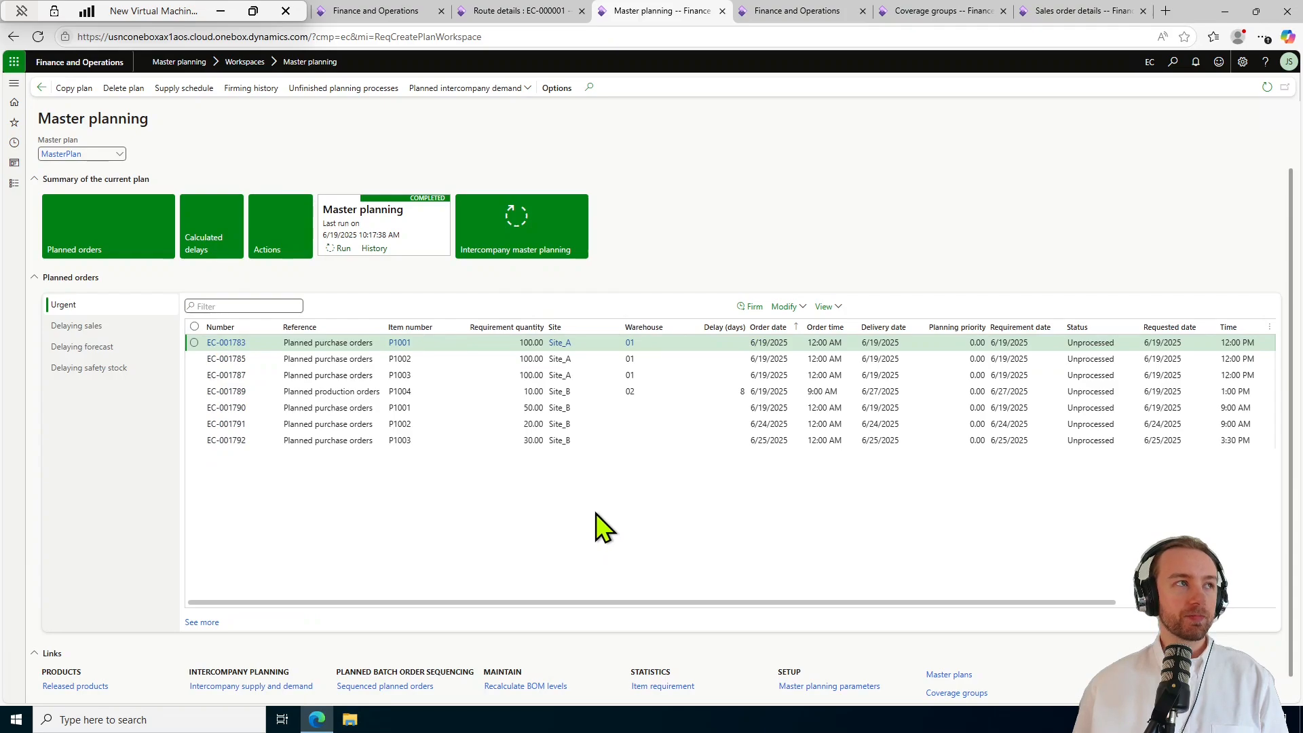
Run MasterPlan with the Regeneration planning method and dismiss the completion messages.
click(343, 250)
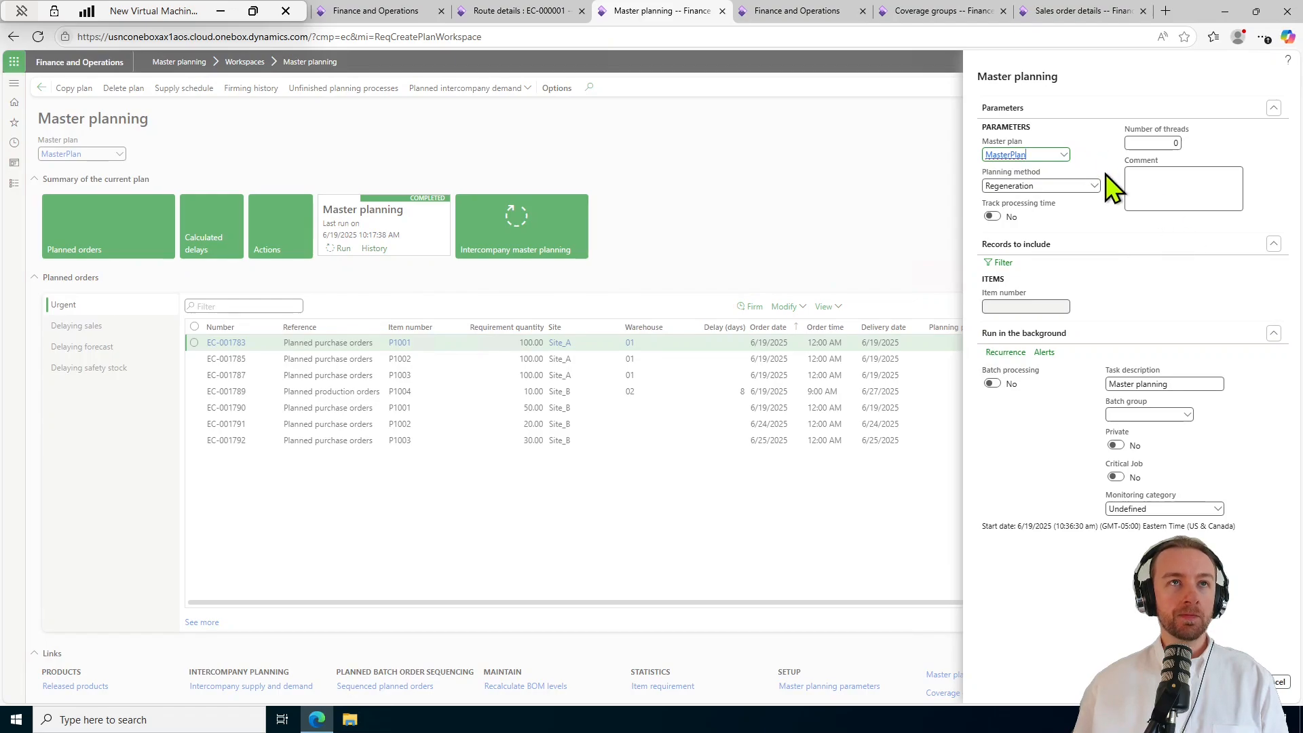
click(1092, 185)
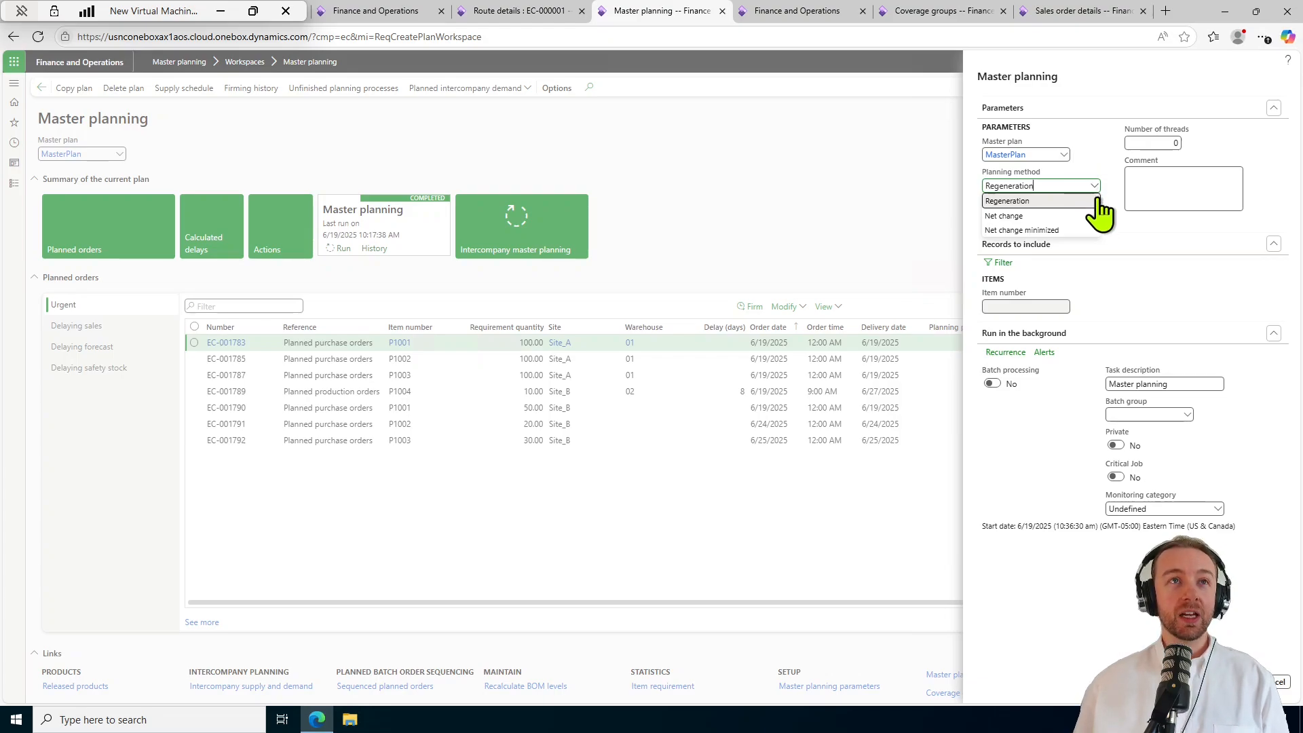
click(1098, 202)
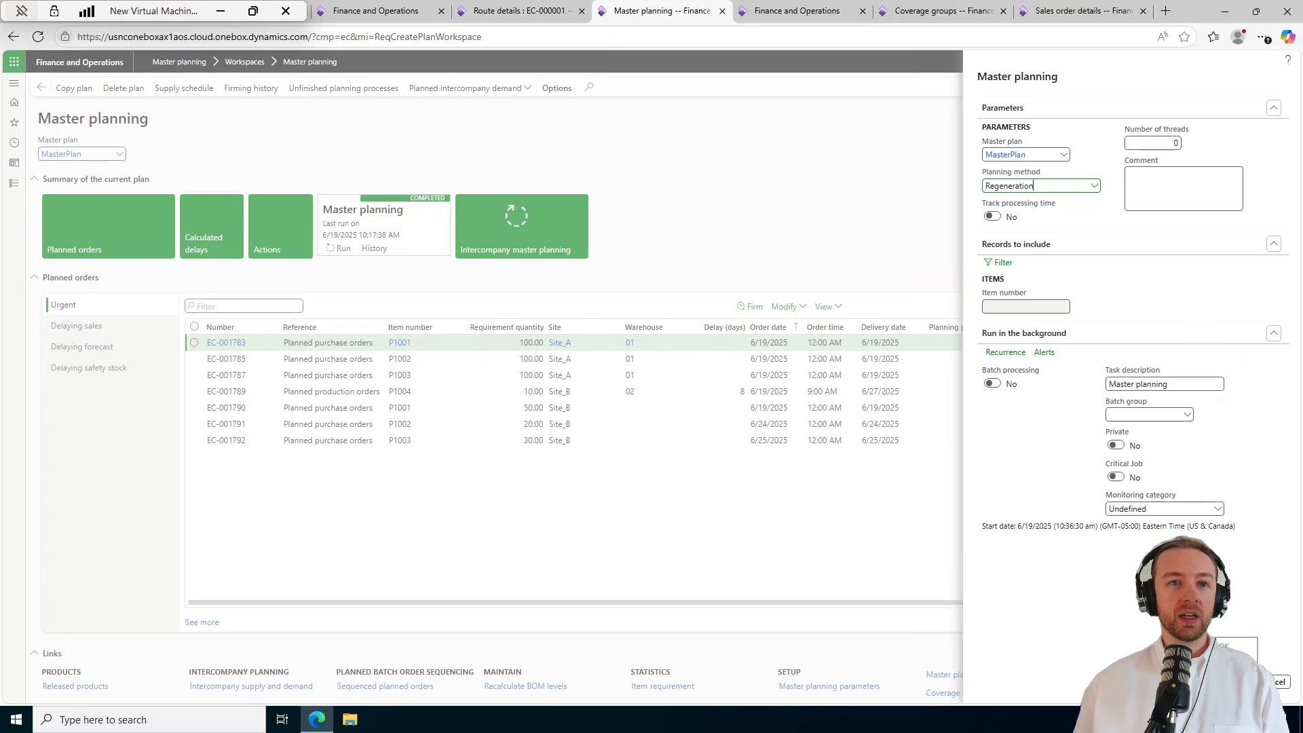
click(1234, 645)
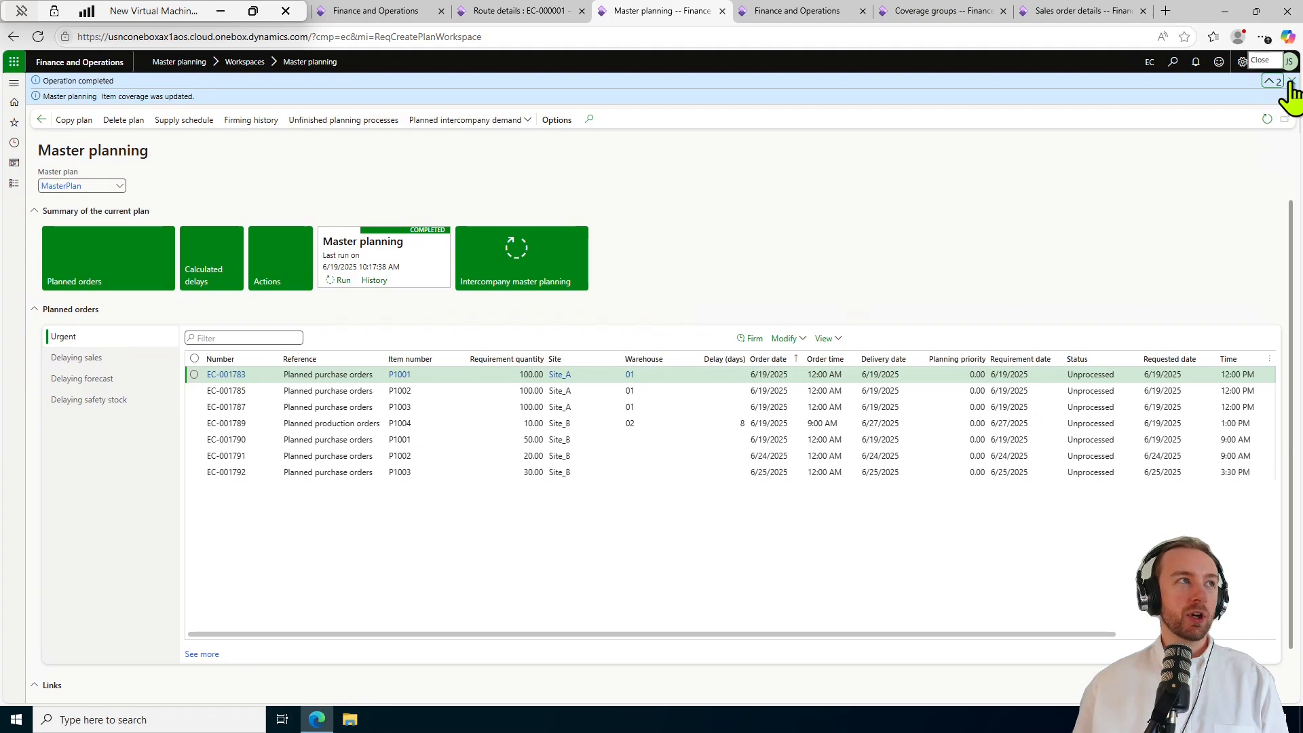
click(1291, 81)
click(903, 185)
Expand the plan summary and refresh to list planned orders EC-001793 to EC-001799.
click(903, 186)
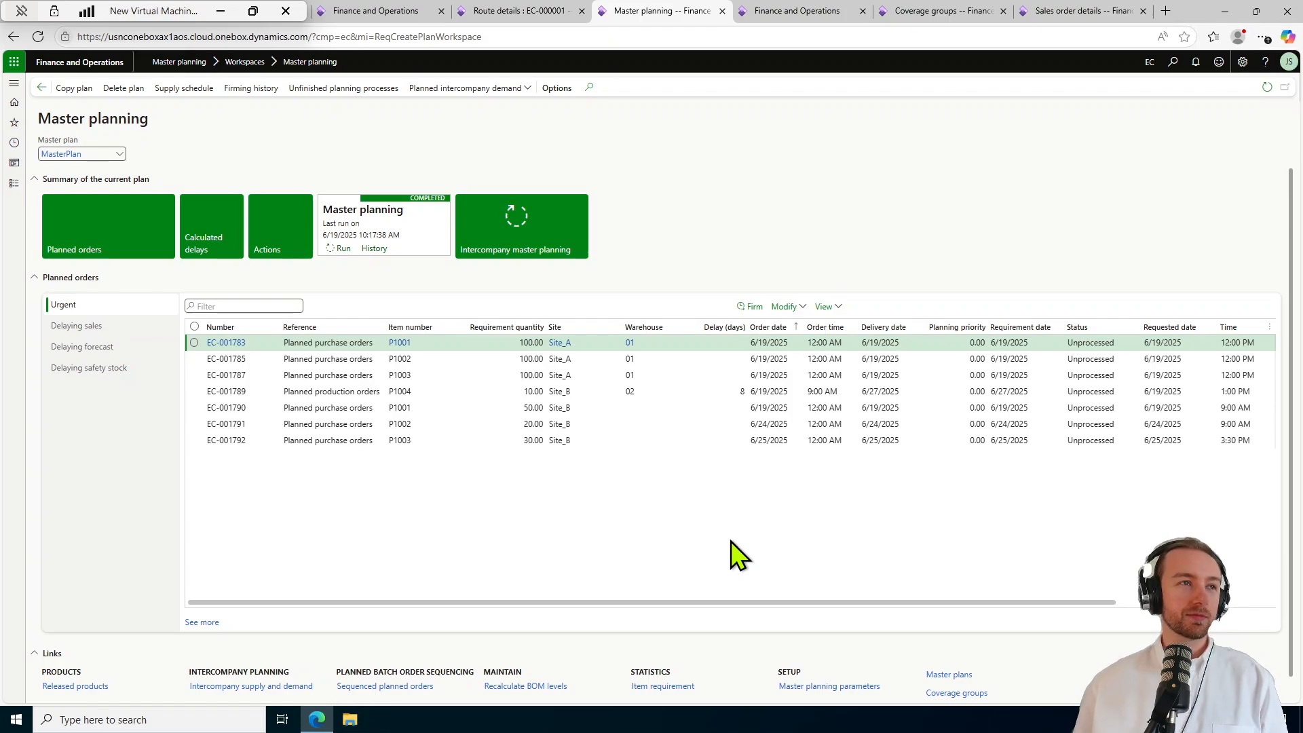
click(1267, 93)
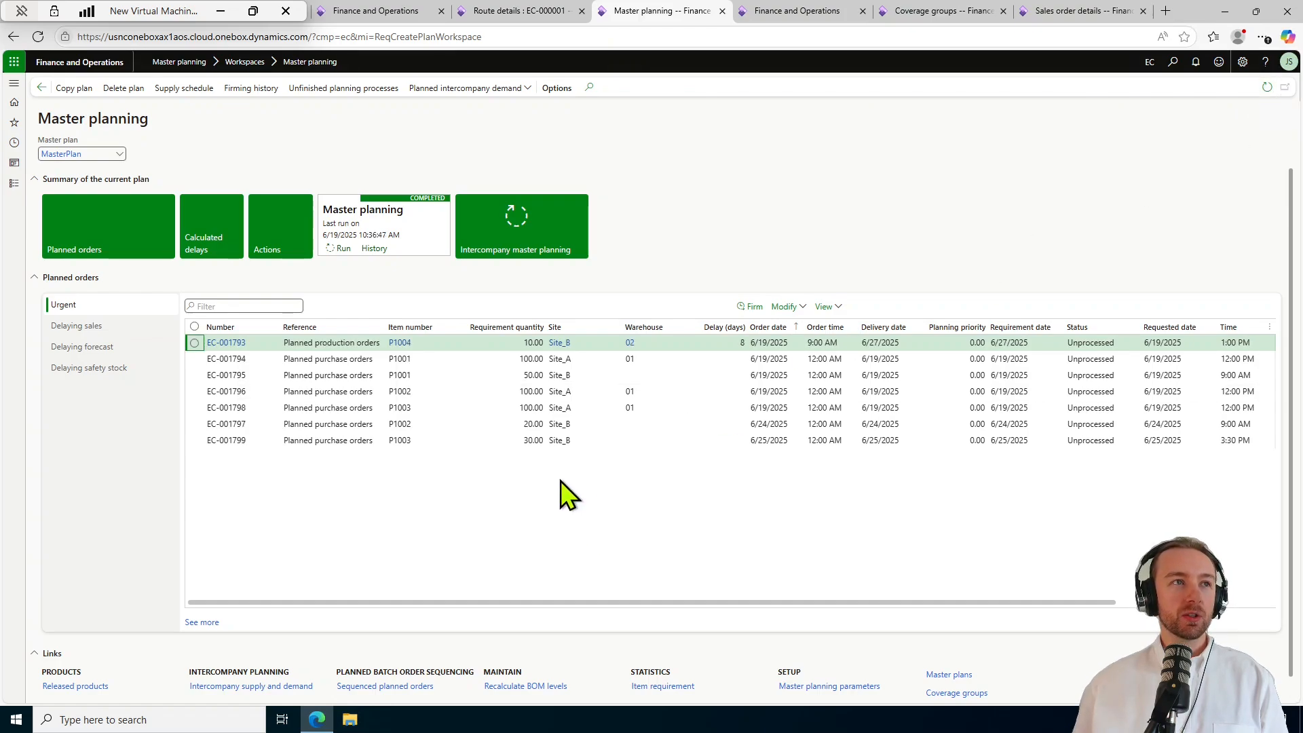
click(435, 327)
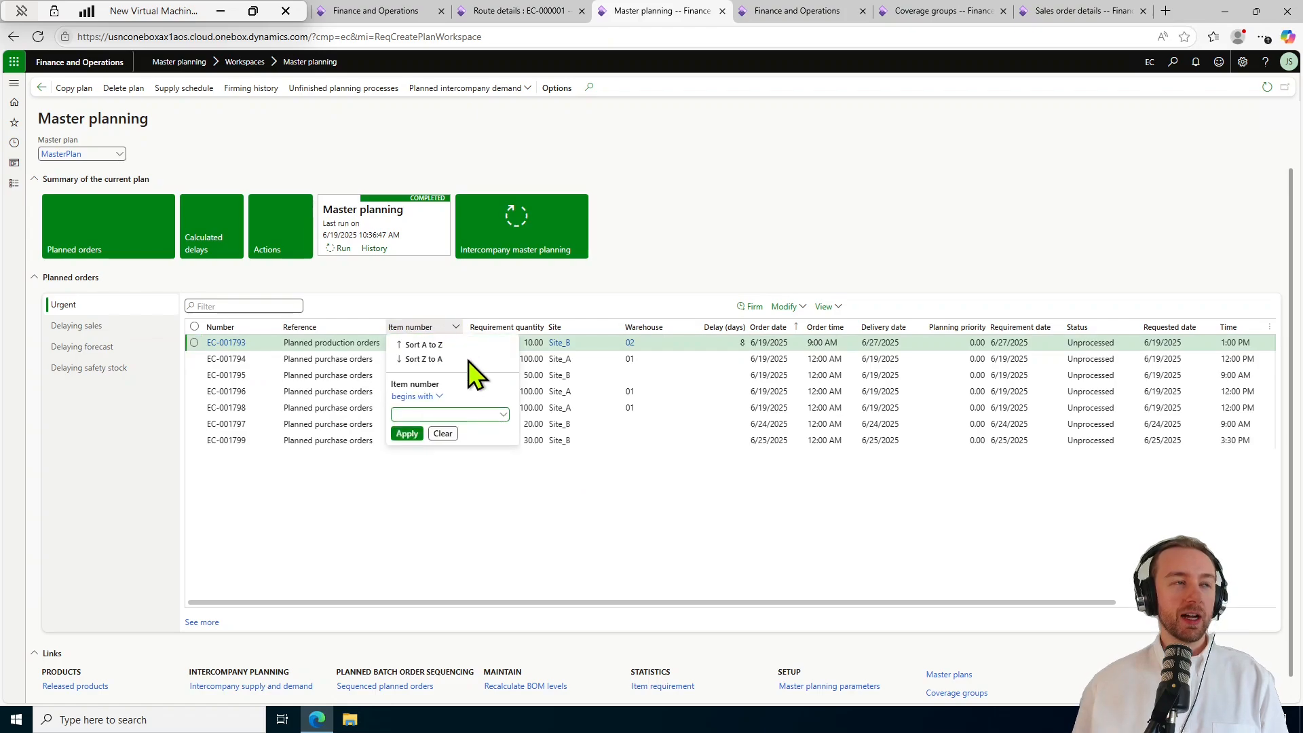
Sort urgent planned orders by item number Z to A and select EC-001796, EC-001798, EC-001794.
click(430, 359)
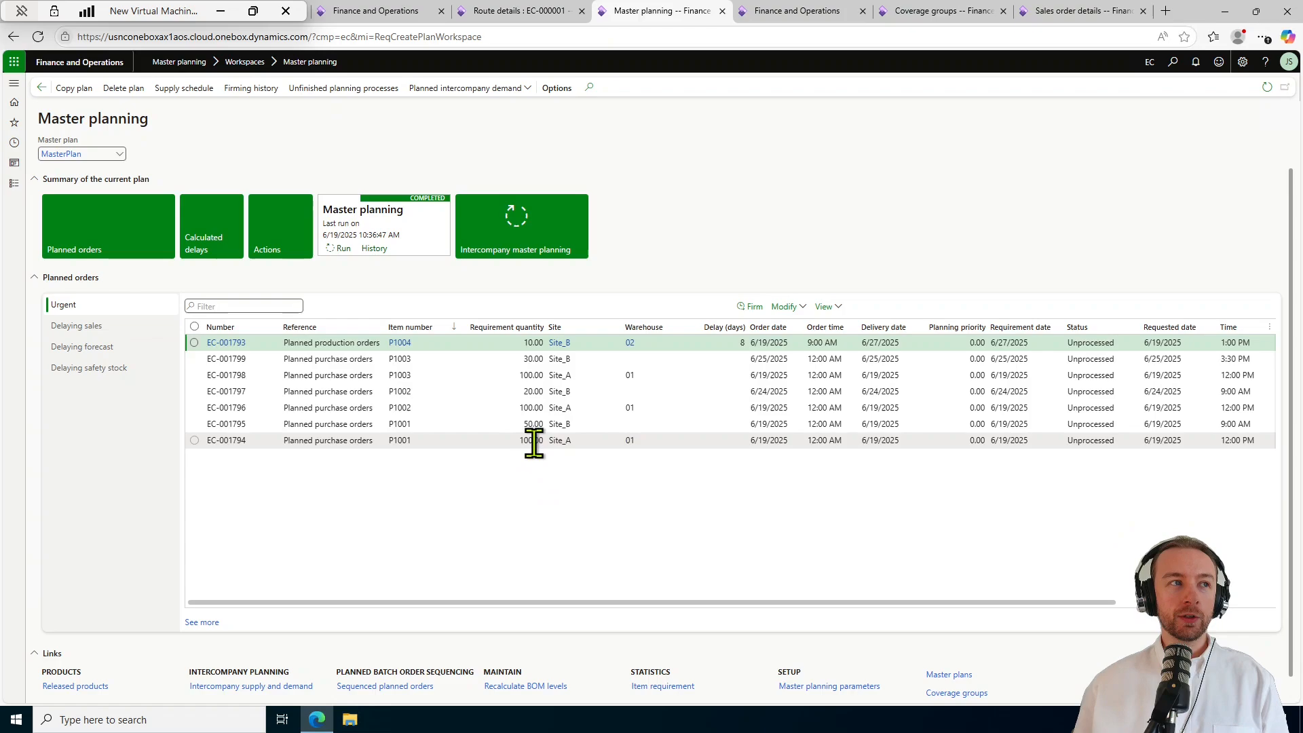
click(570, 441)
click(563, 408)
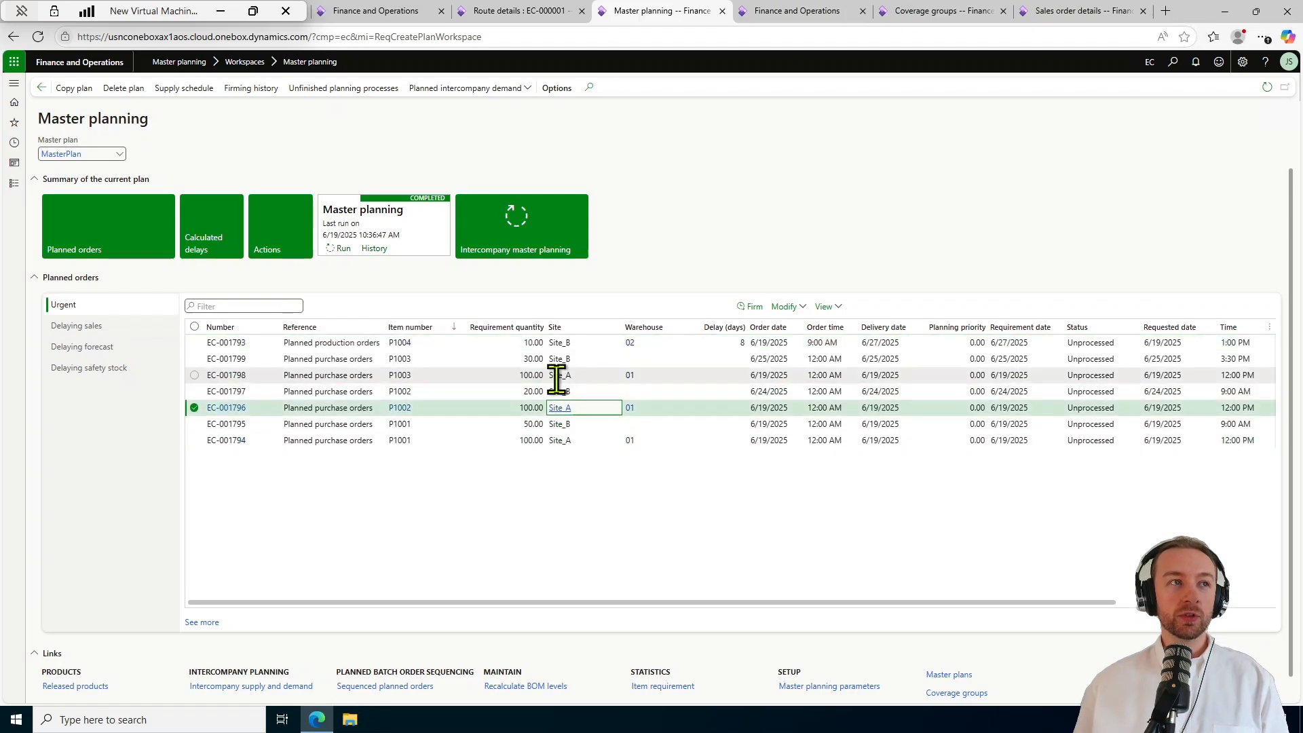
click(556, 375)
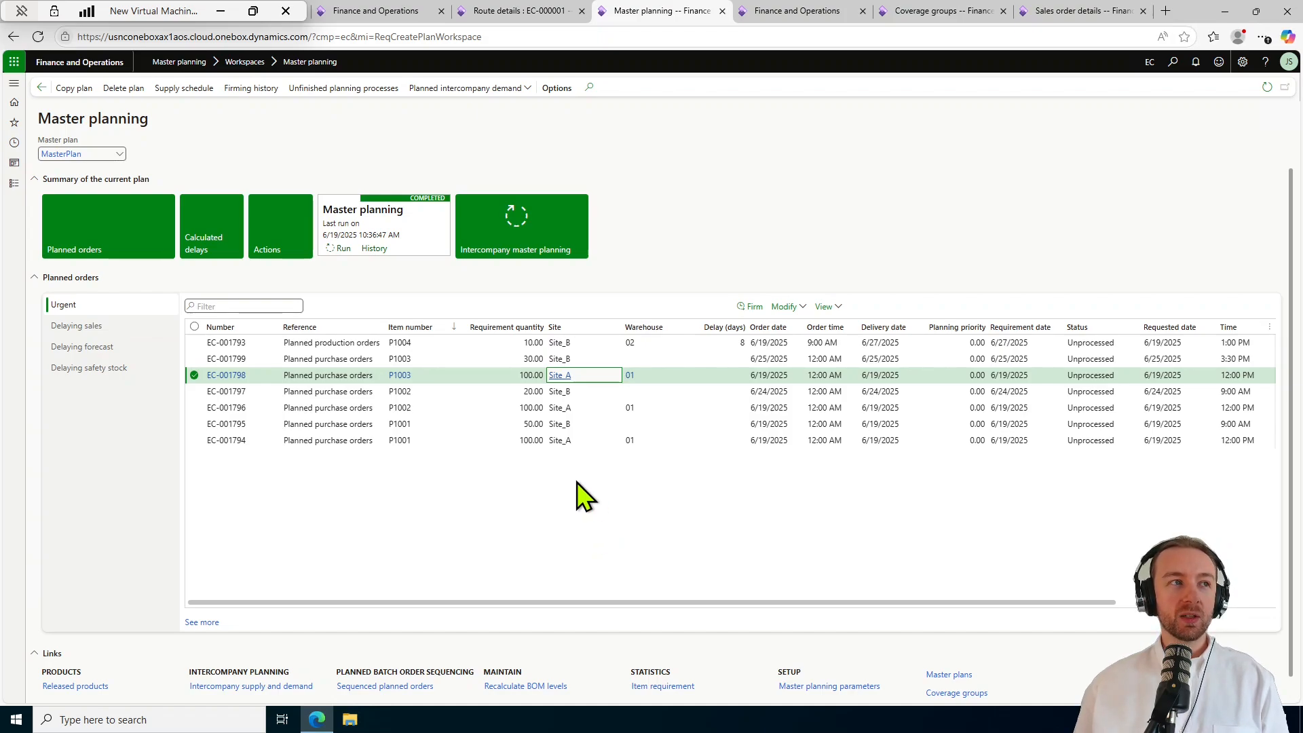
click(570, 439)
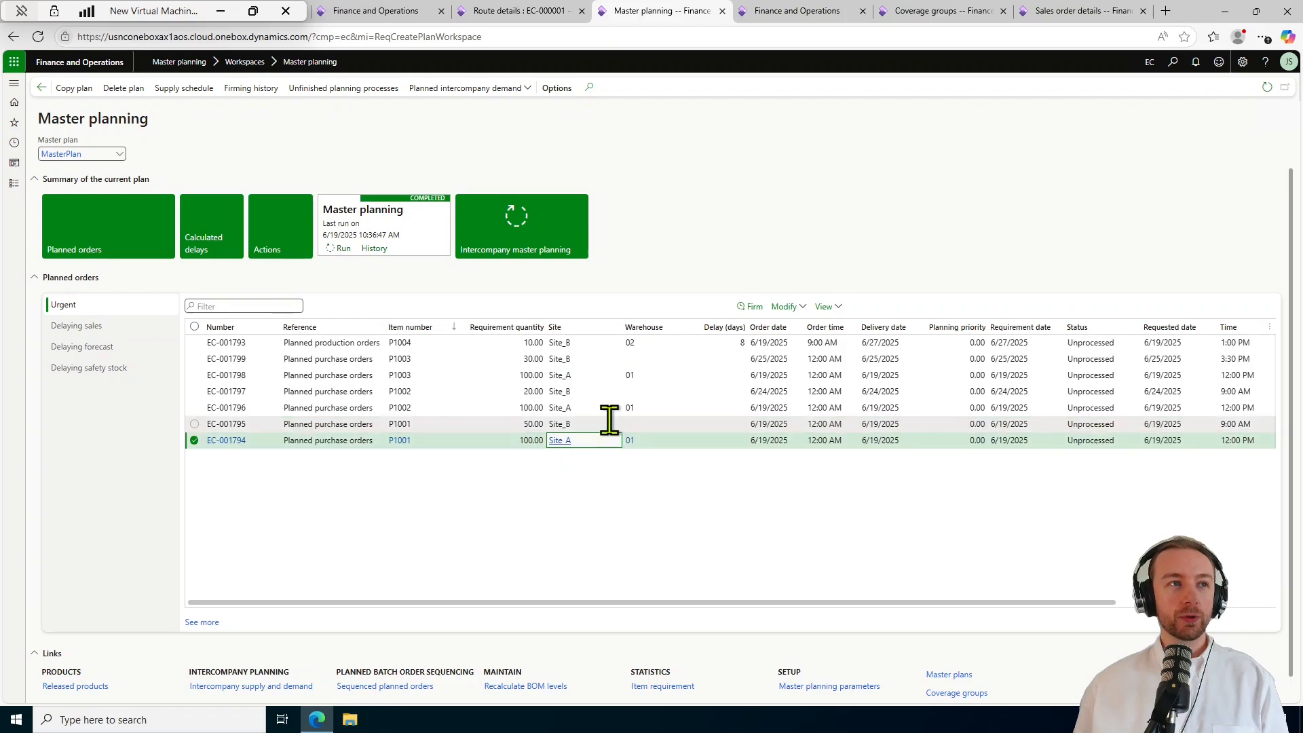
Review planned orders EC-001795, P1004 production order EC-001793, EC-001798, EC-001796 and EC-001794.
mouse_move(605, 419)
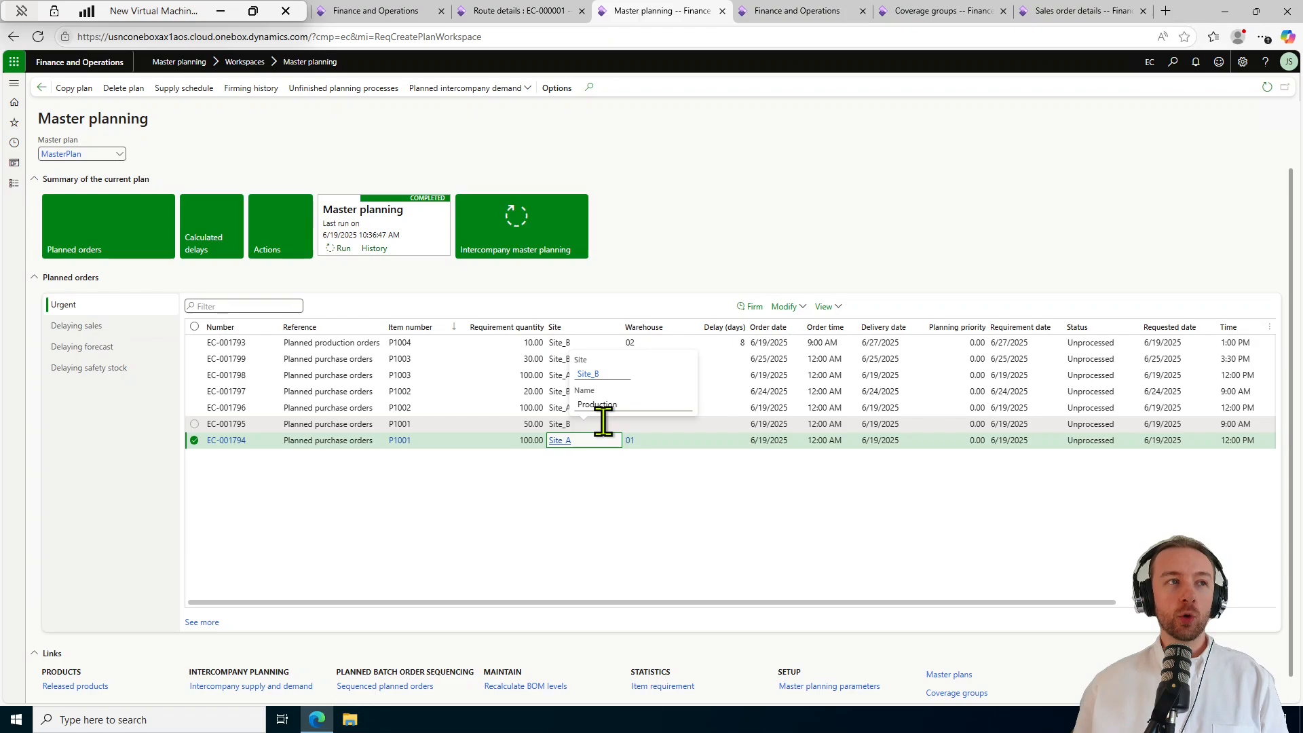
click(603, 423)
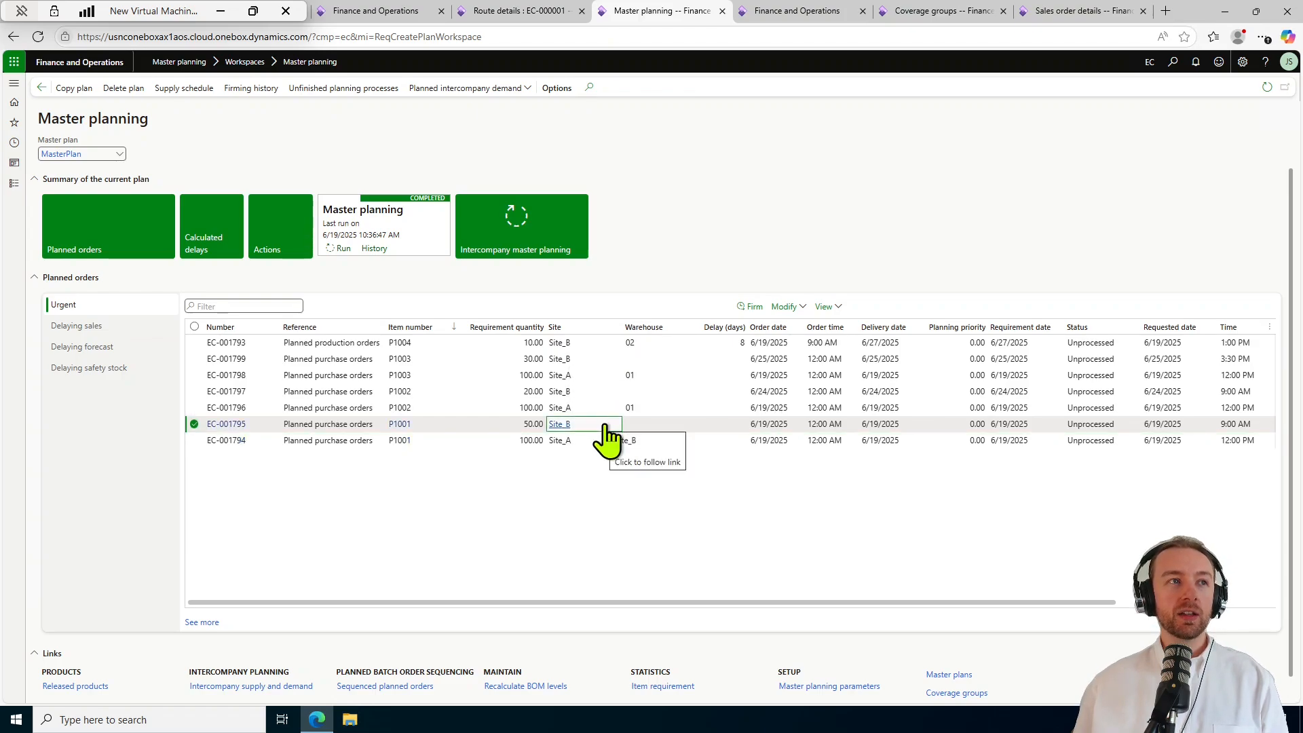
click(594, 342)
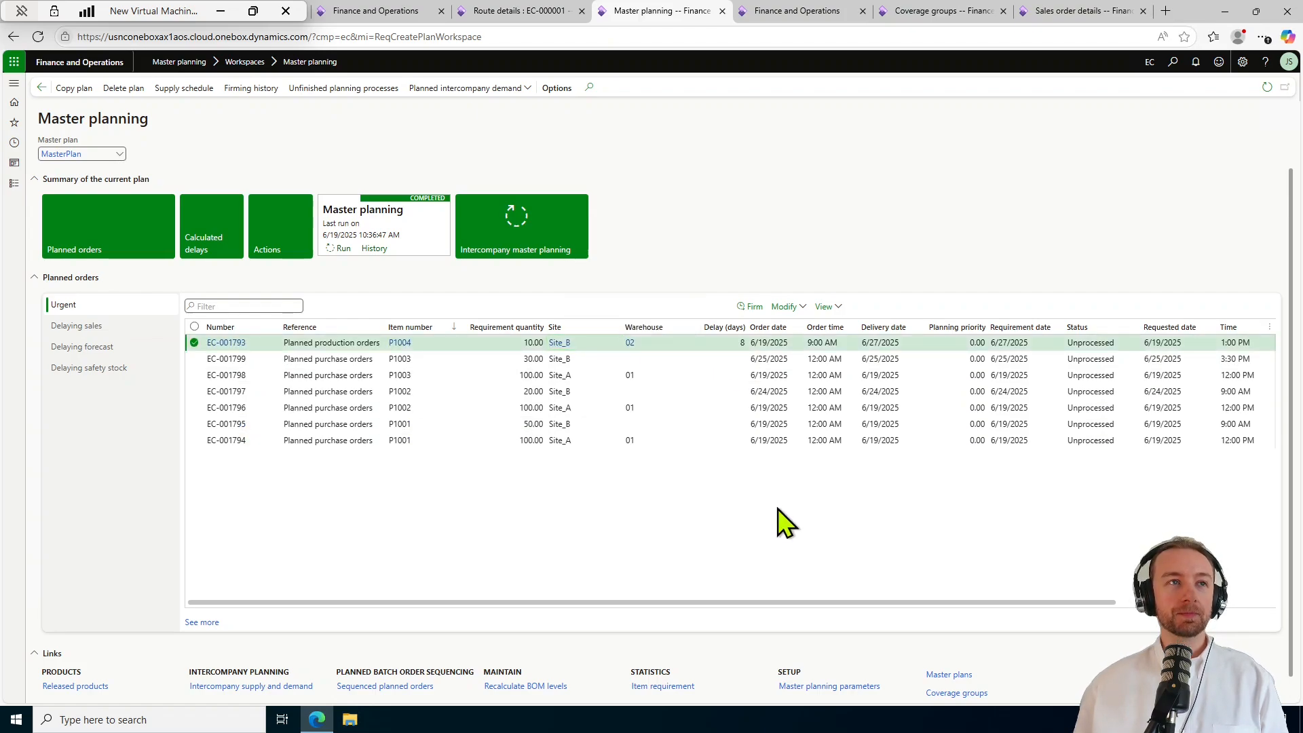
click(586, 374)
click(586, 407)
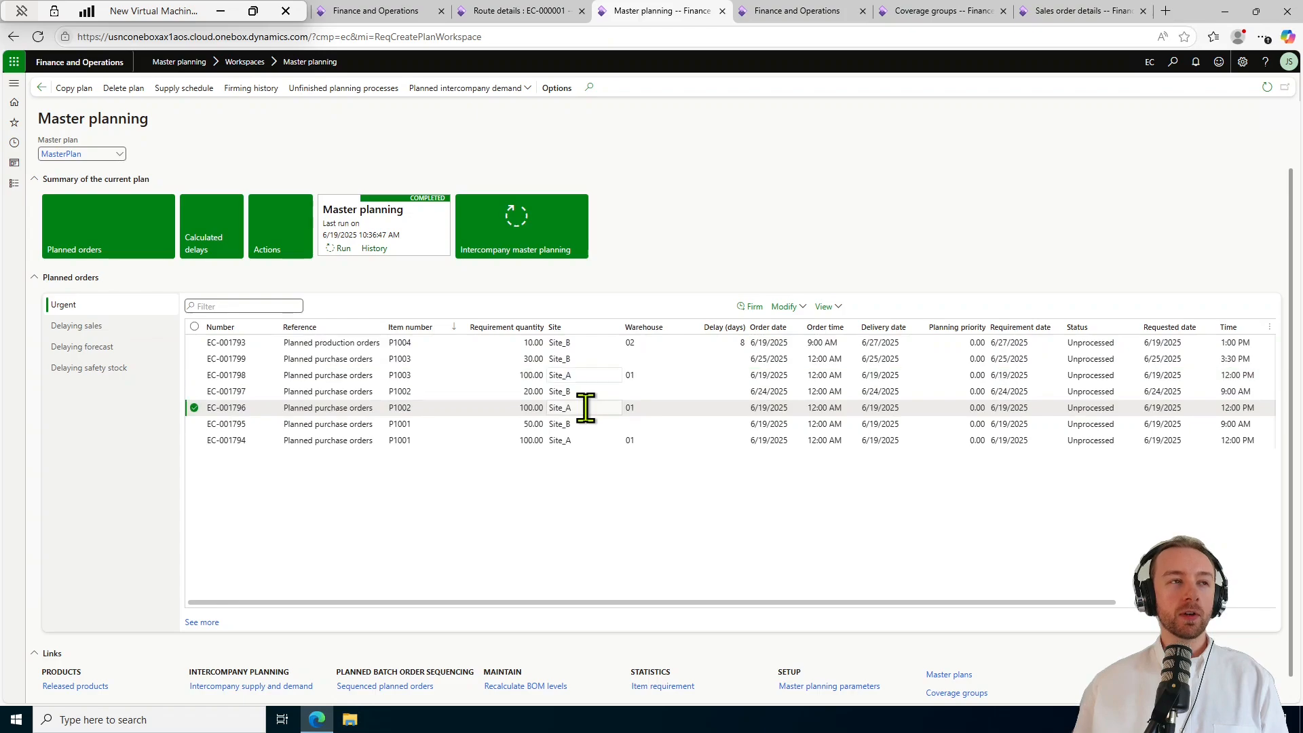
click(583, 440)
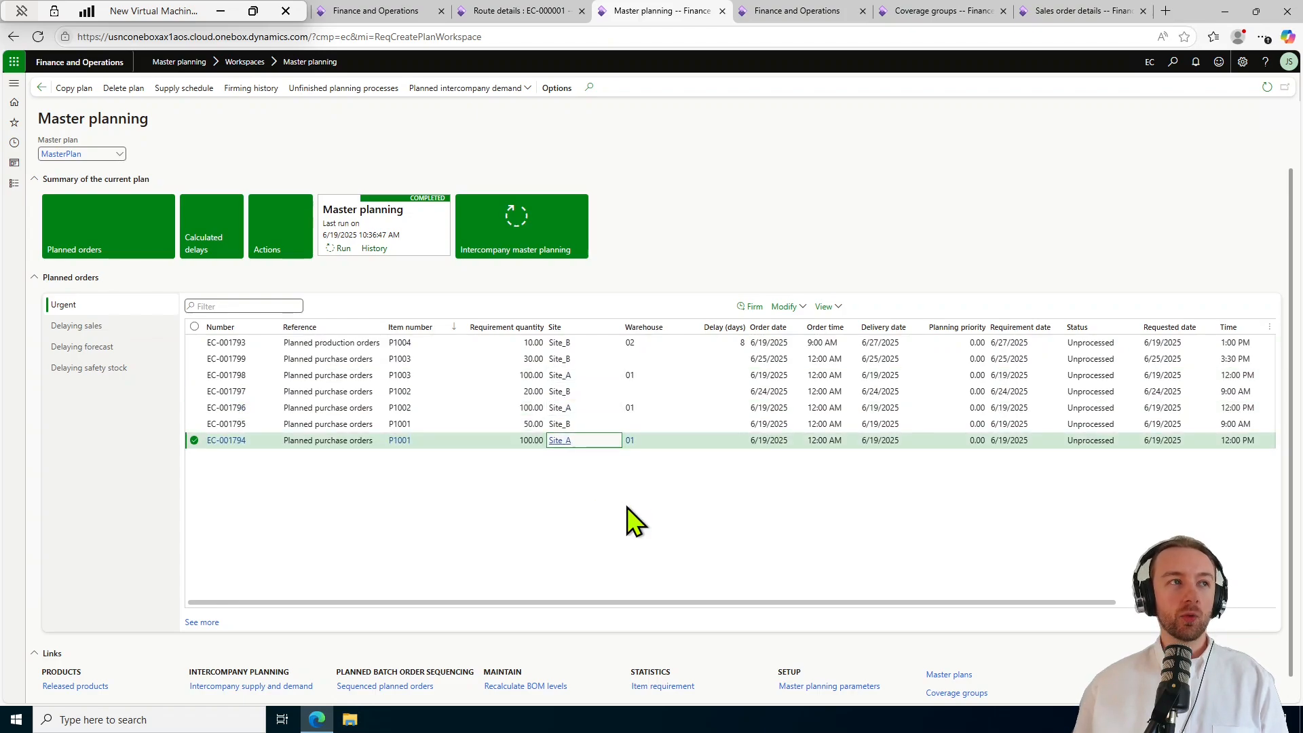
click(669, 512)
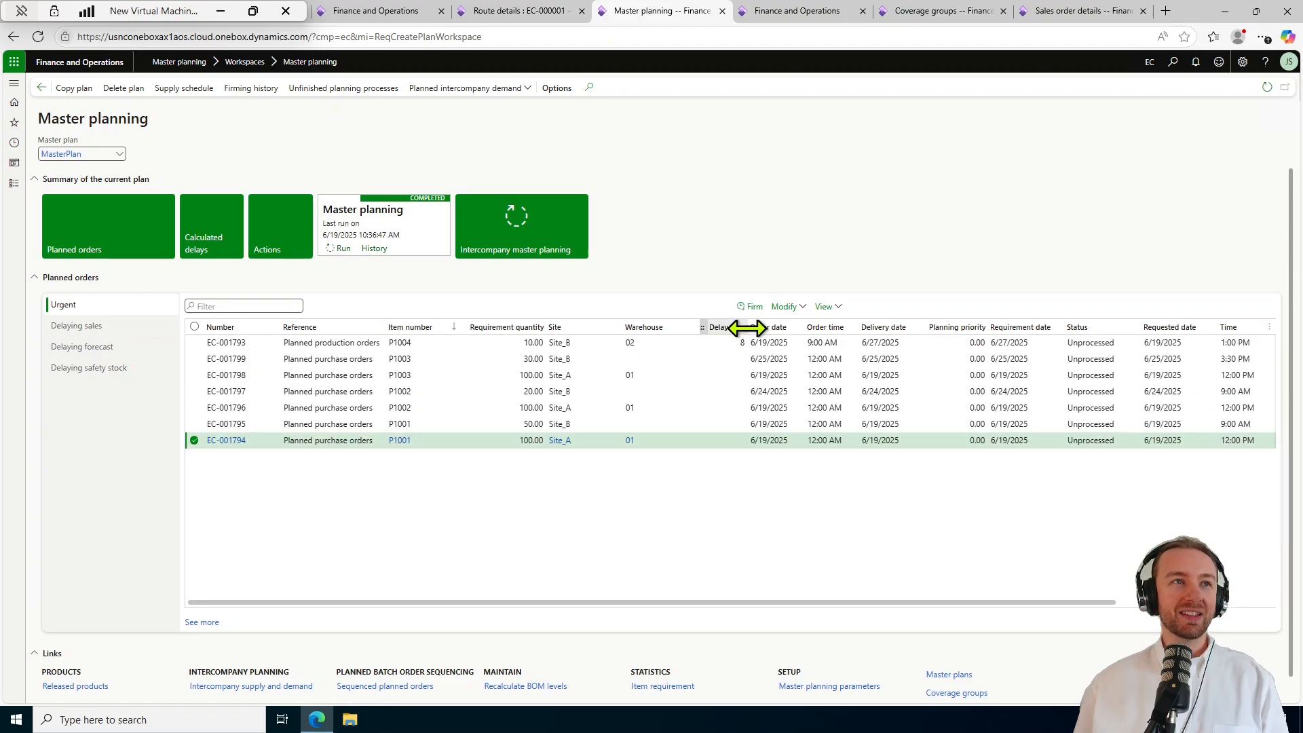
Widen the Delay column to show 'Delay (days)' and select P1004 order EC-001793.
drag(747, 327, 770, 334)
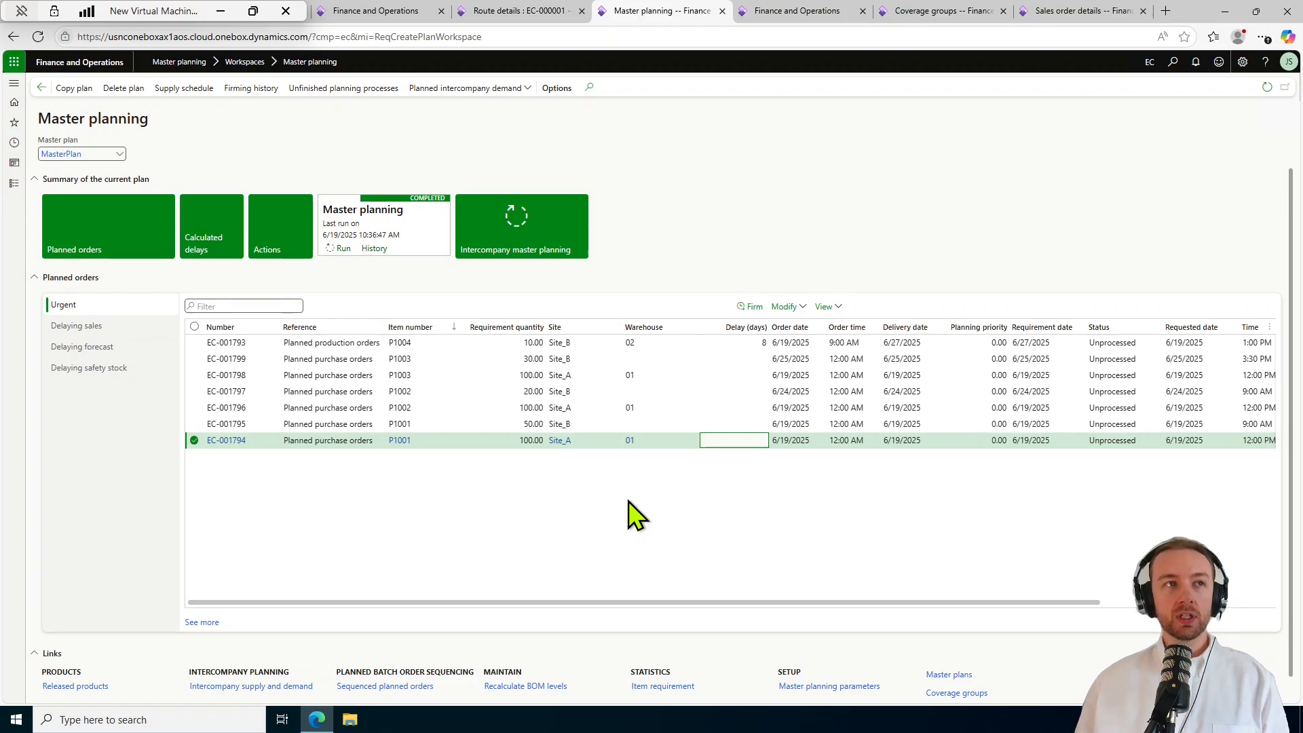
click(763, 340)
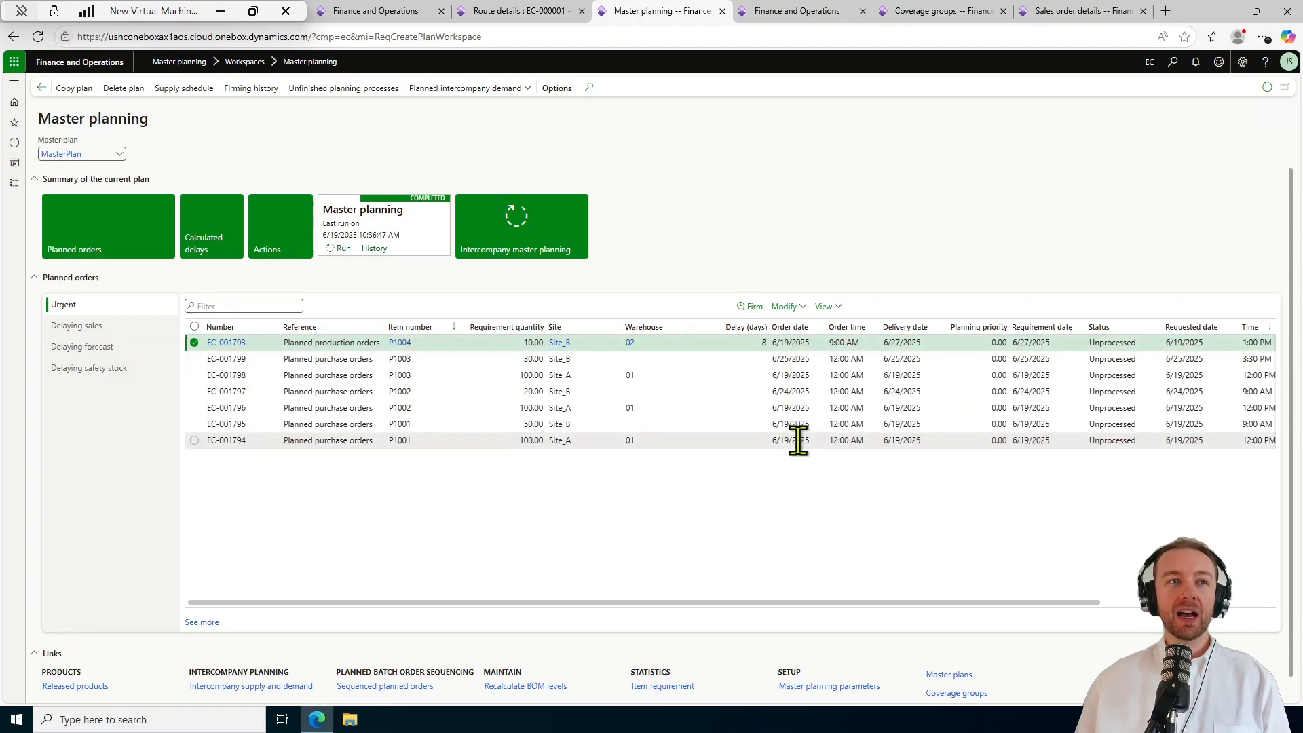
click(812, 359)
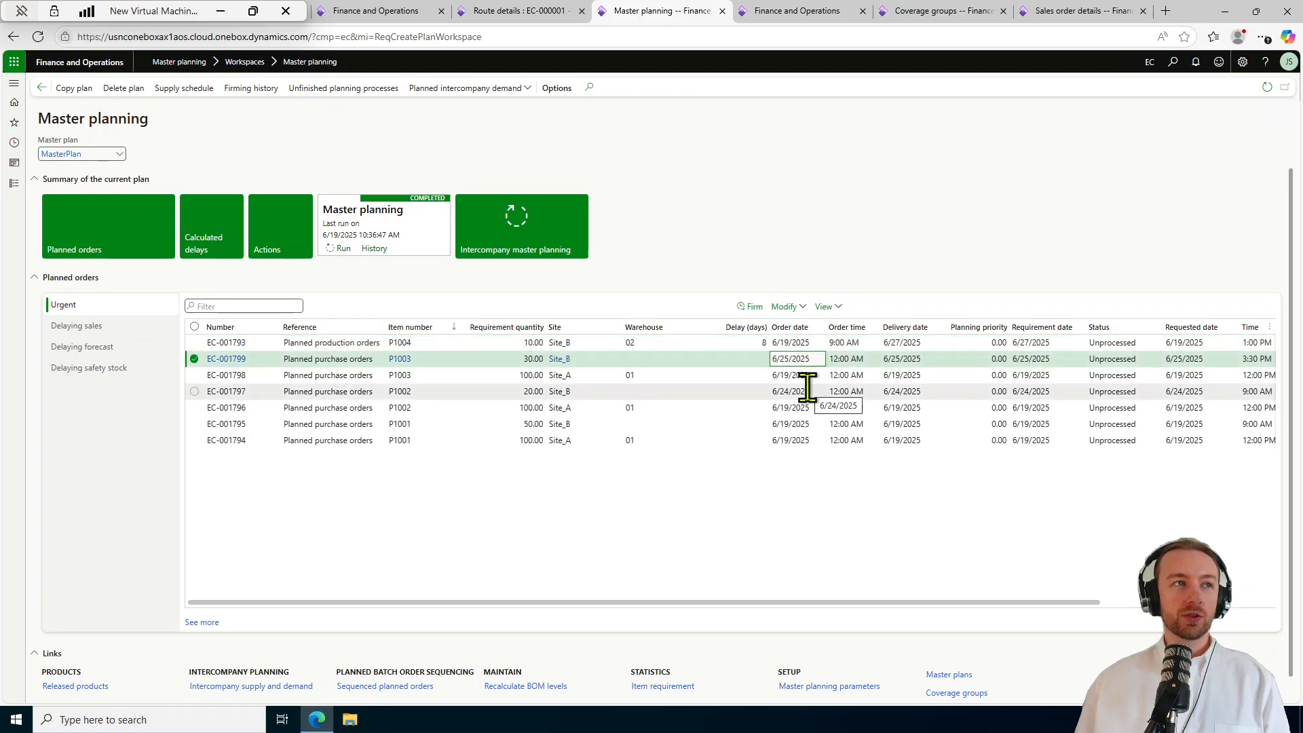
click(807, 391)
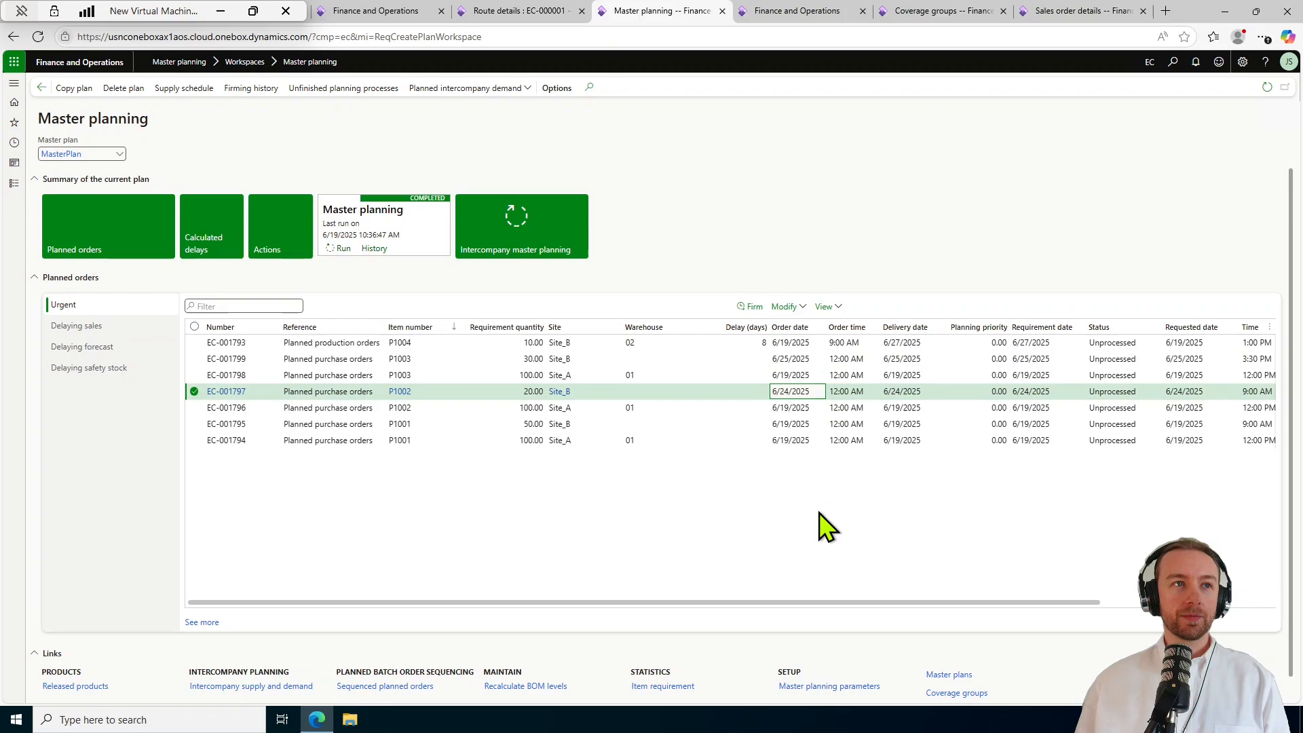
click(795, 424)
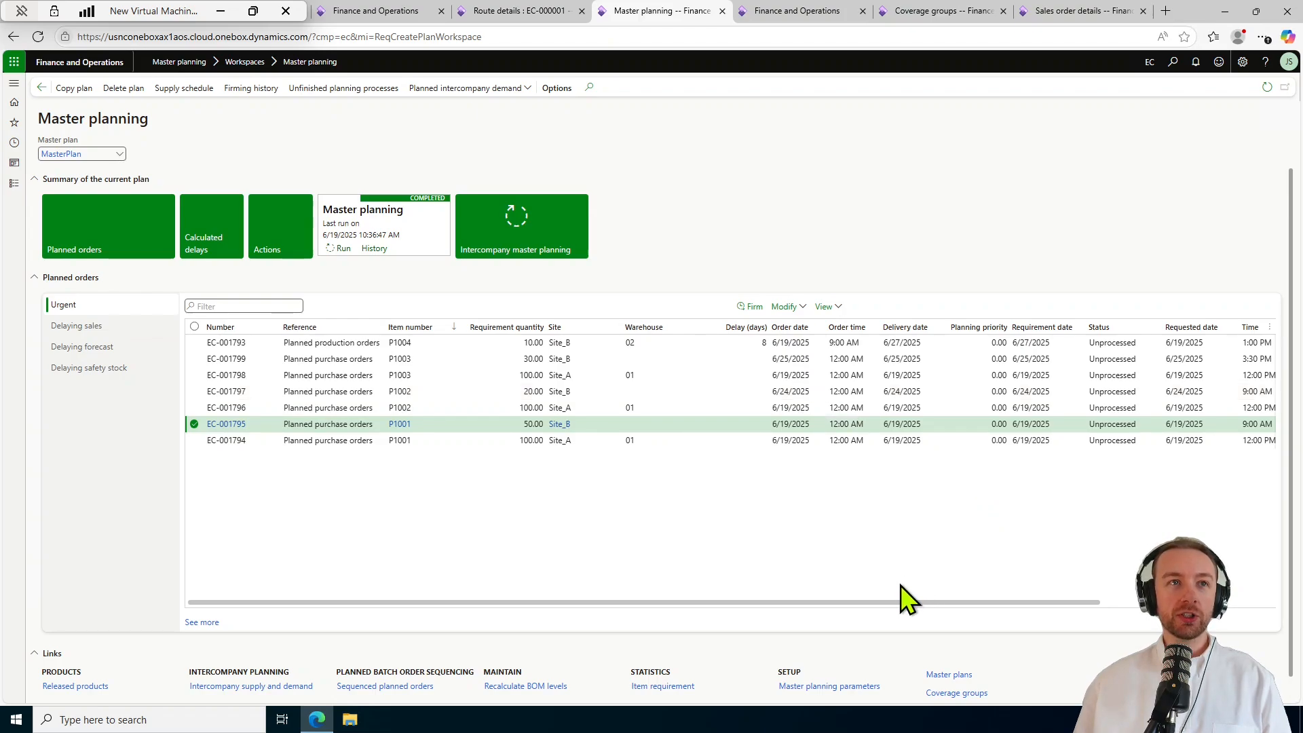
drag(916, 603, 1047, 593)
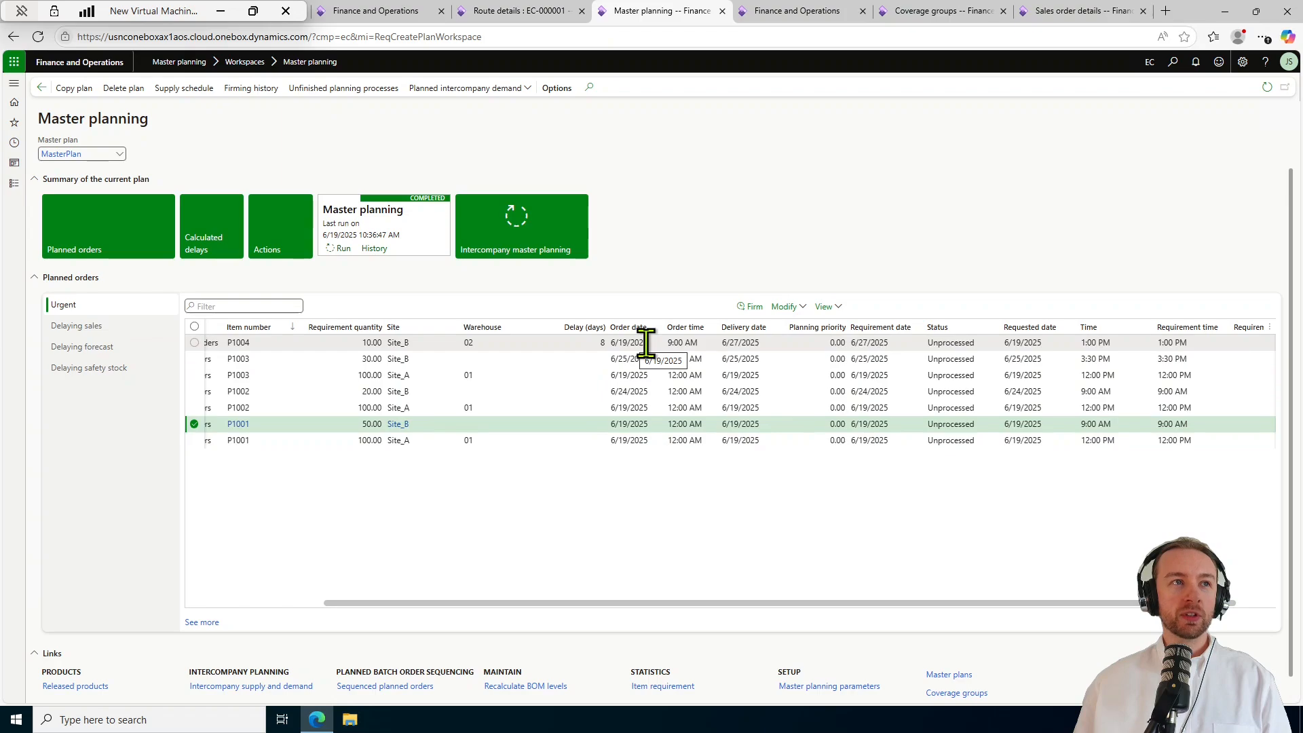
click(773, 343)
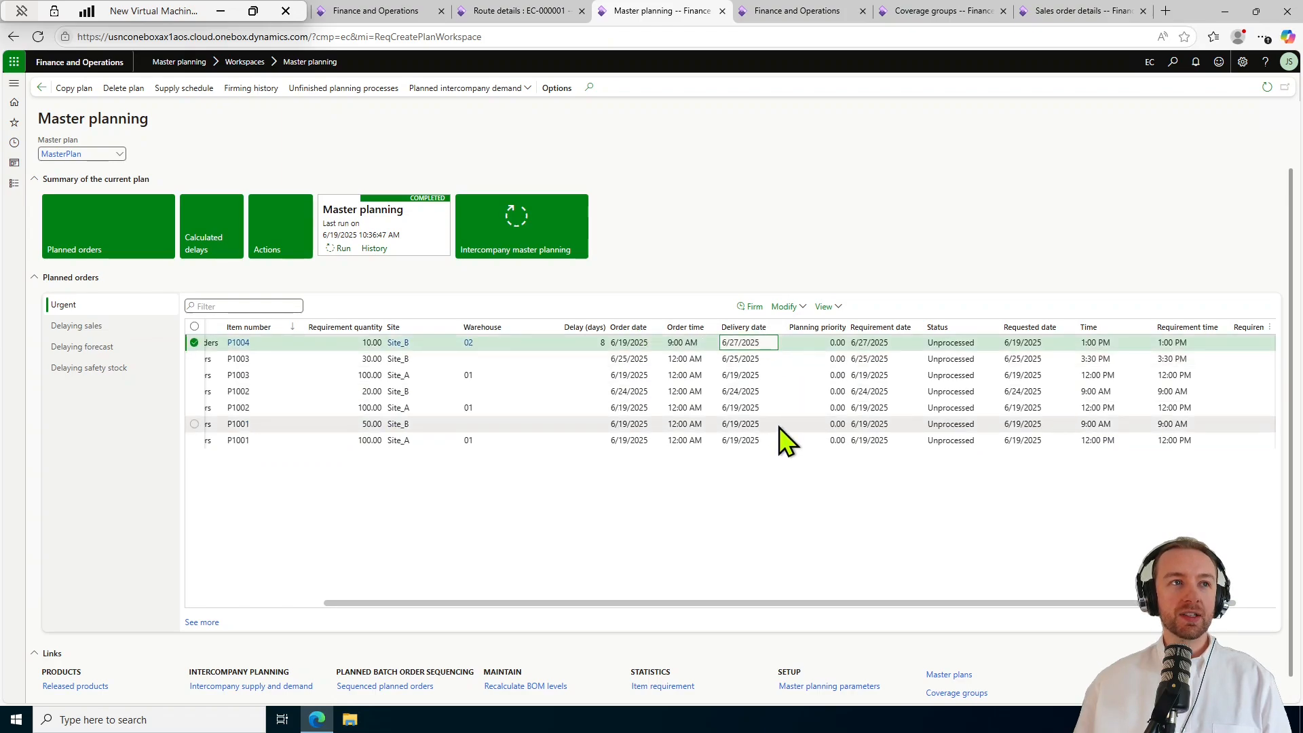
click(763, 440)
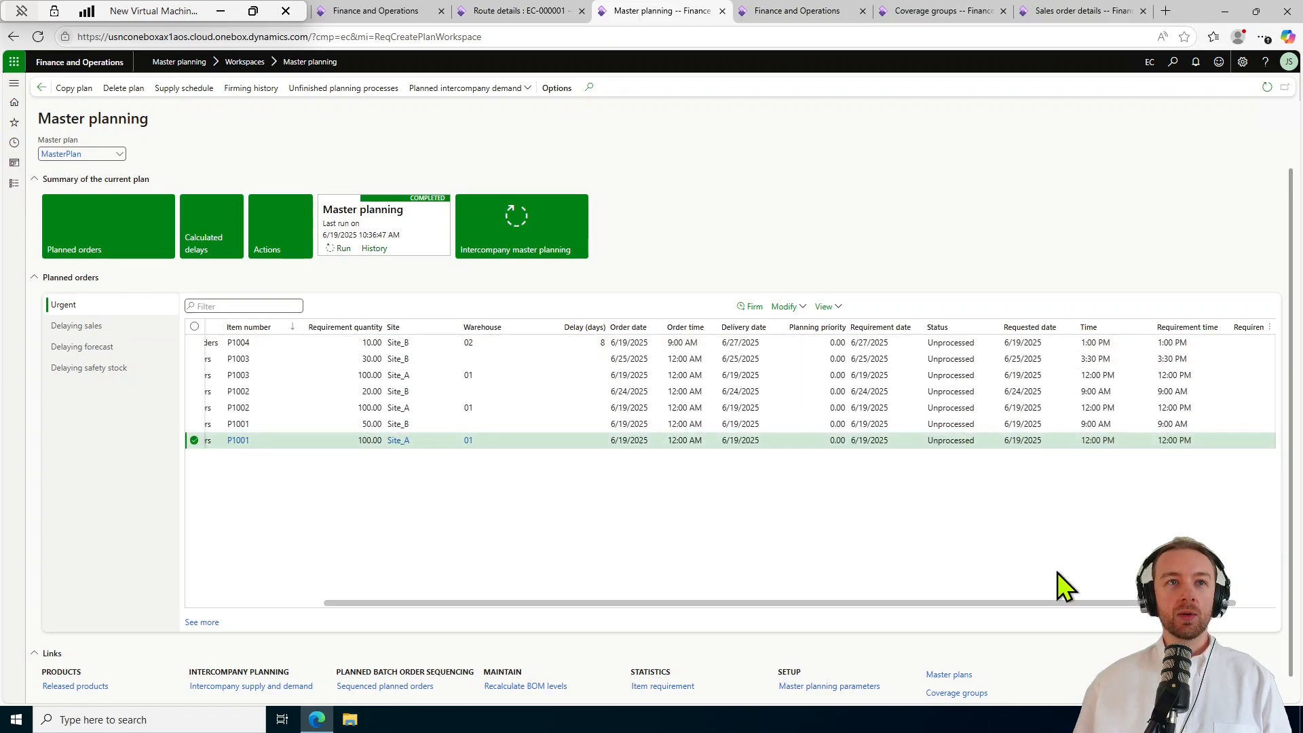
drag(1081, 601, 1134, 601)
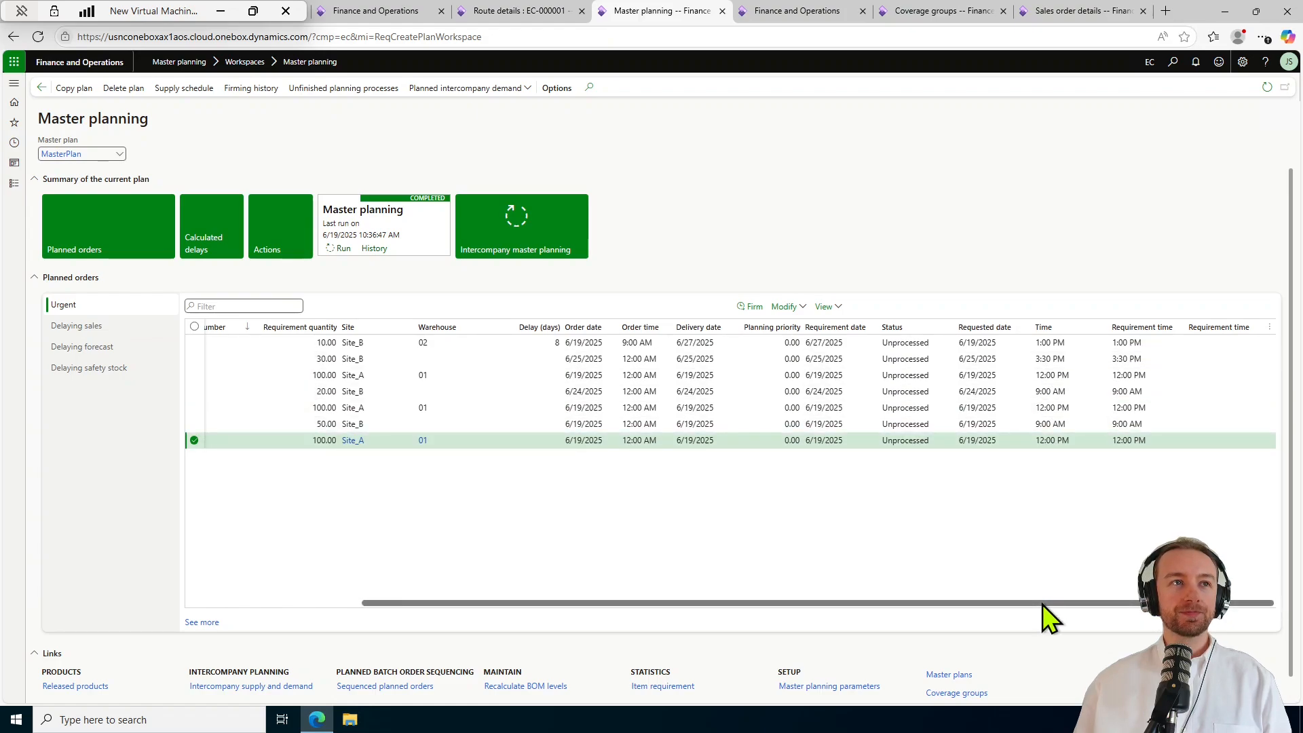
drag(1042, 604, 867, 604)
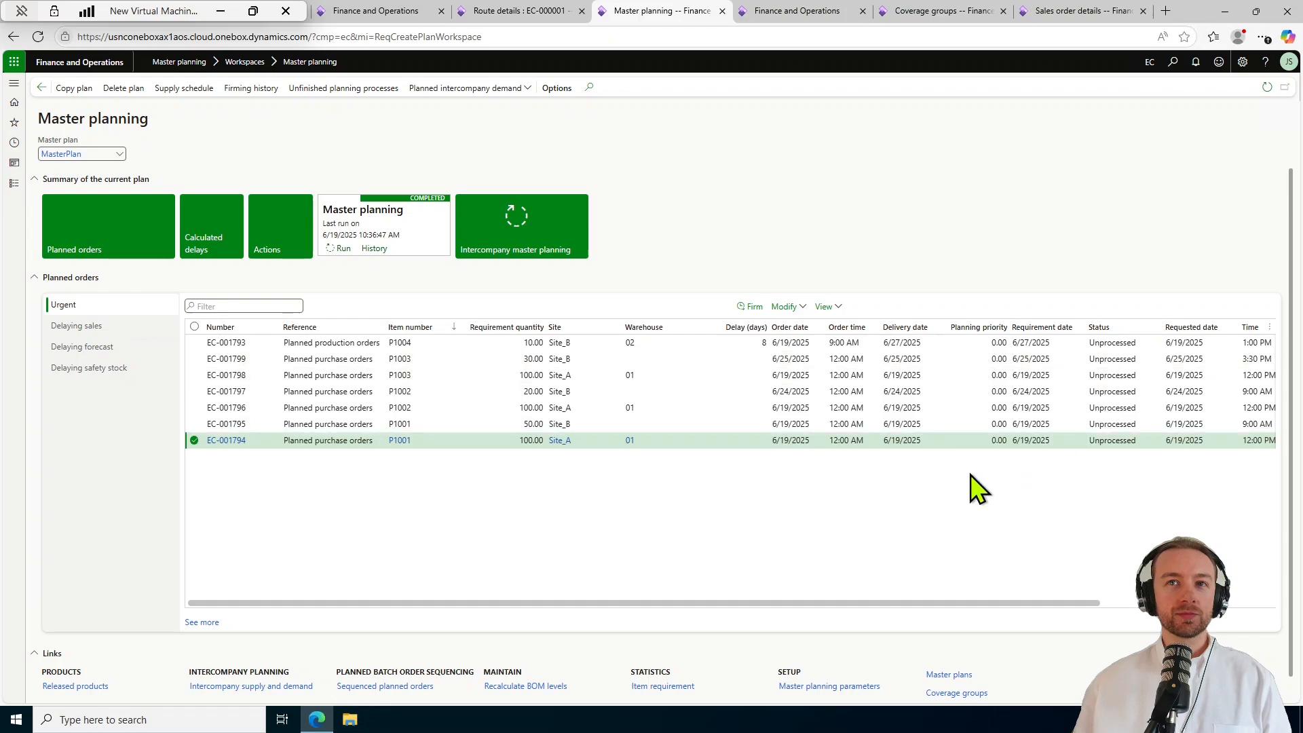
Open the Gantt chart for planned order EC-001793, showing its CUT_A1, PRINT_B1 and GLUE_C1 operations.
click(811, 343)
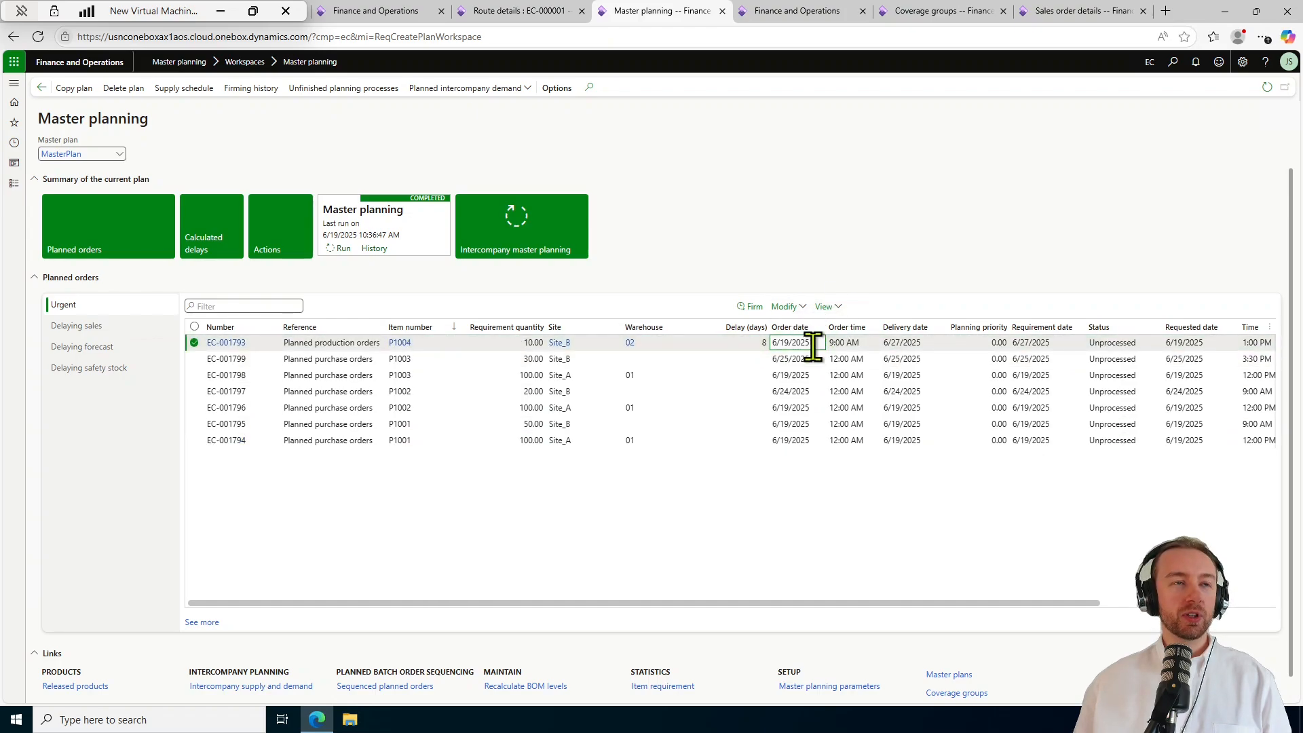
click(838, 311)
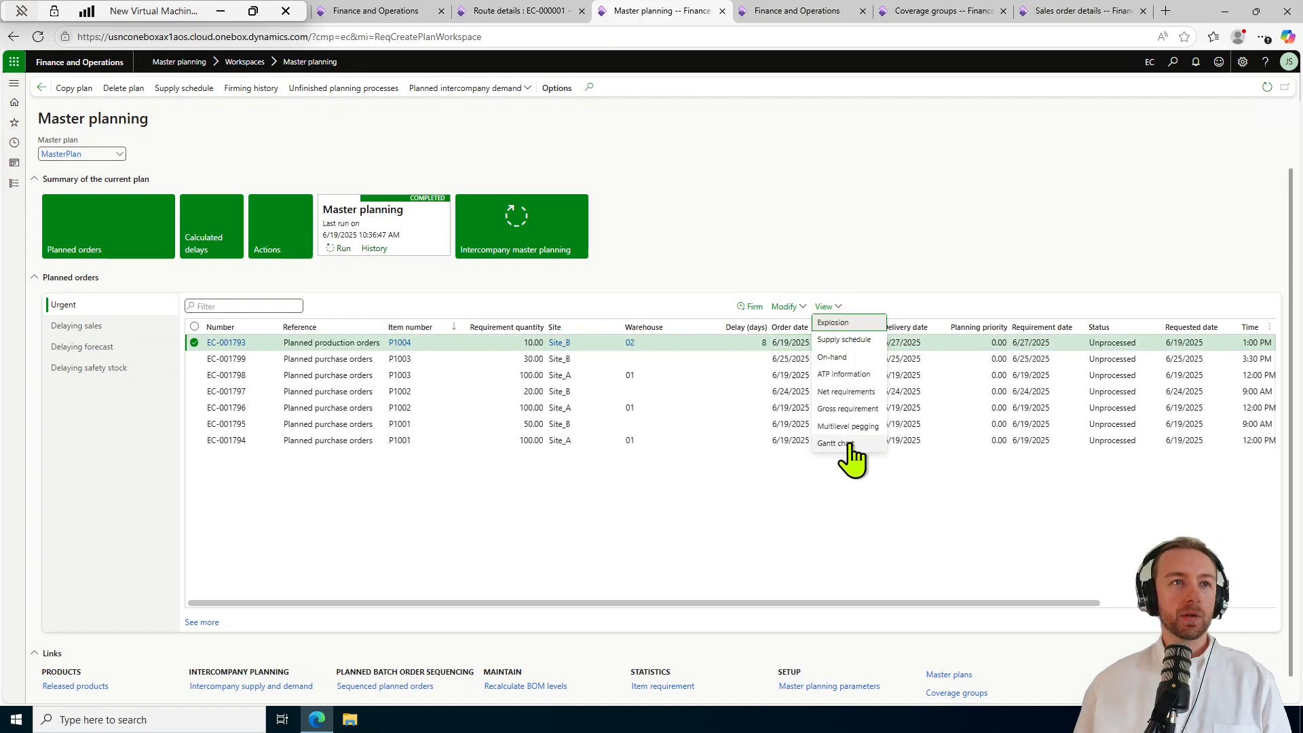
click(847, 444)
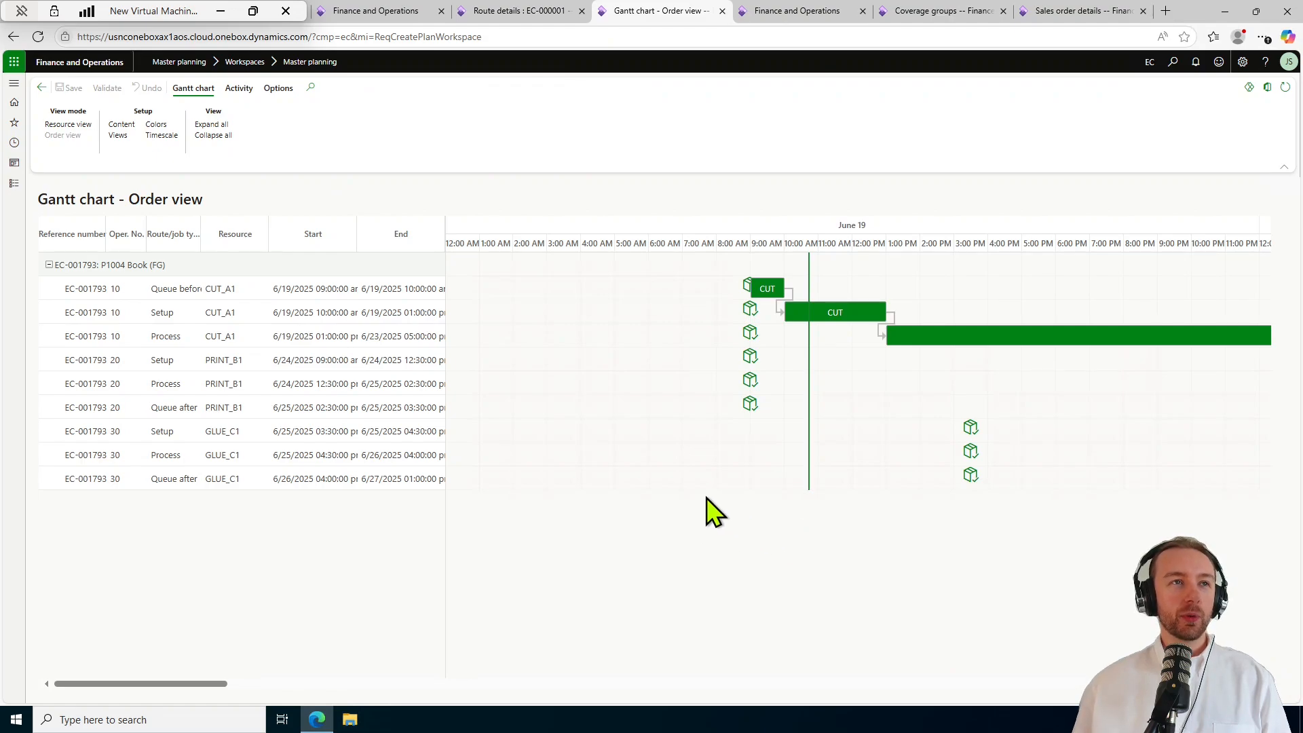
Widen the Gantt operation grid so route/job types and start and end dates read fully.
click(87, 125)
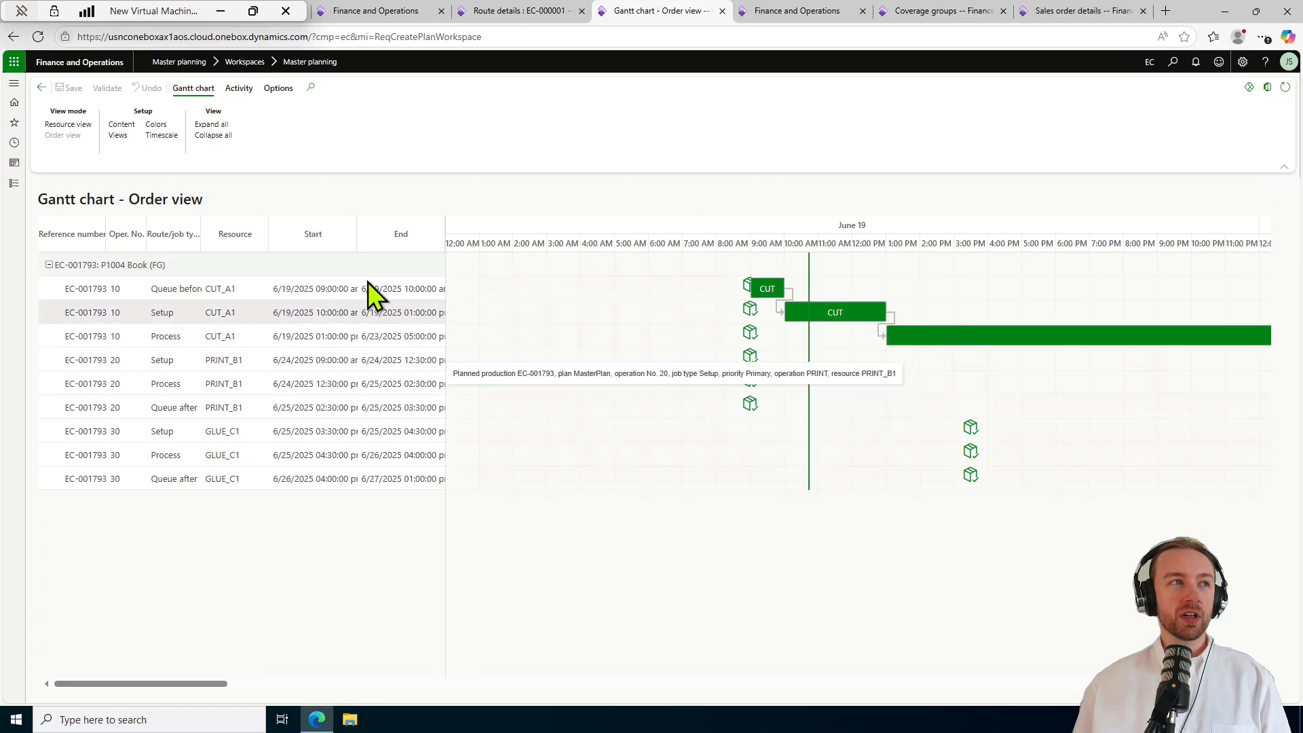
drag(444, 233, 501, 234)
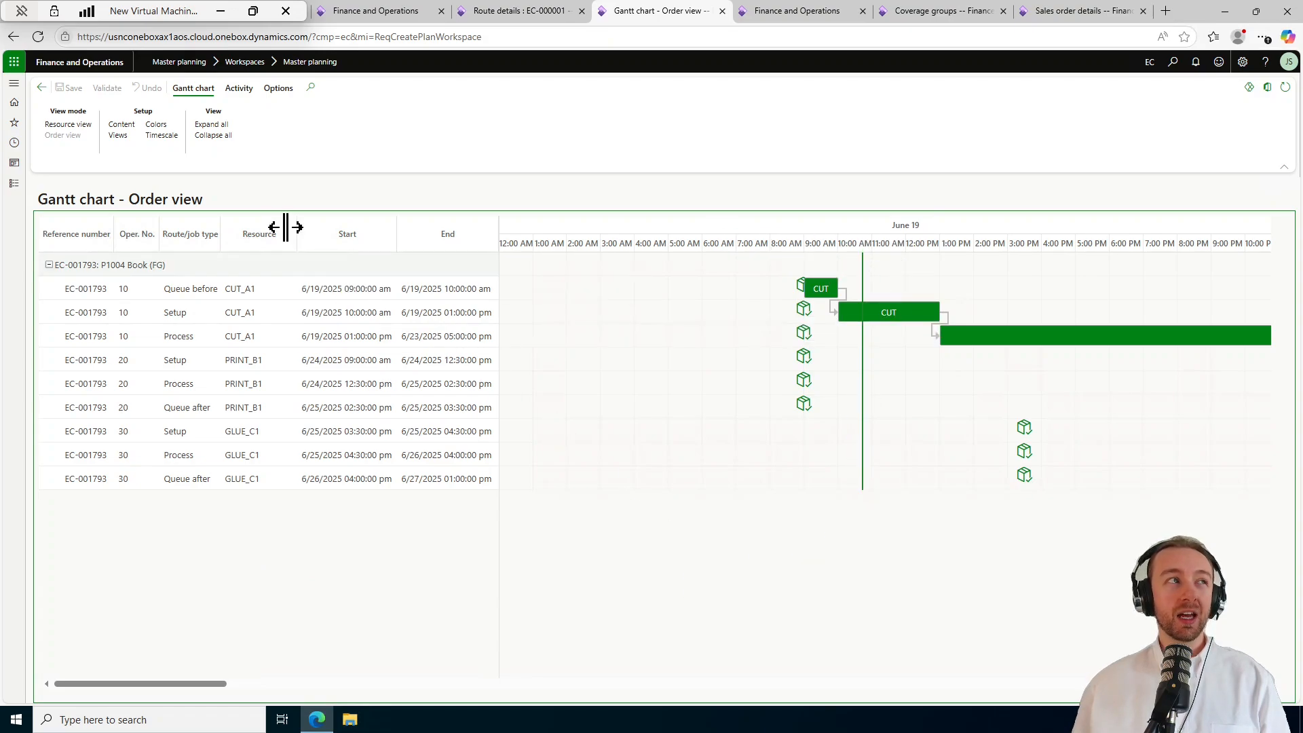
click(122, 126)
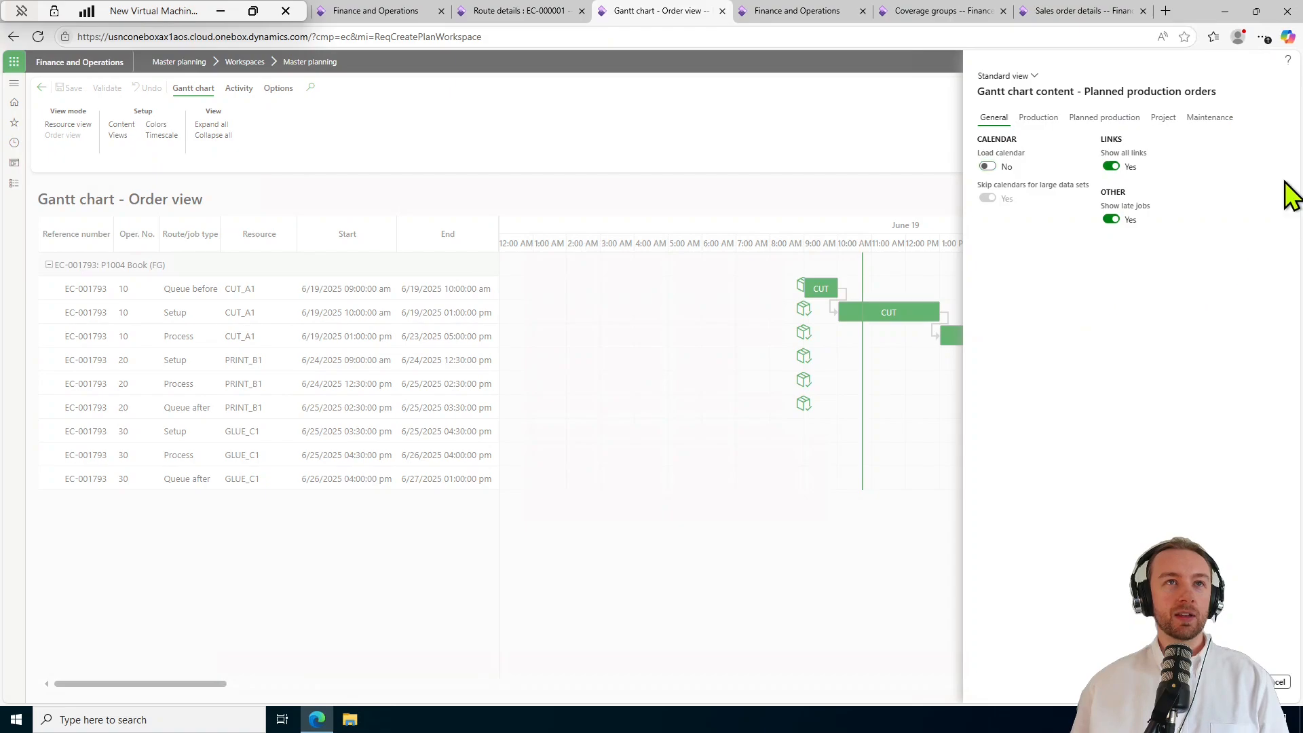
click(1038, 121)
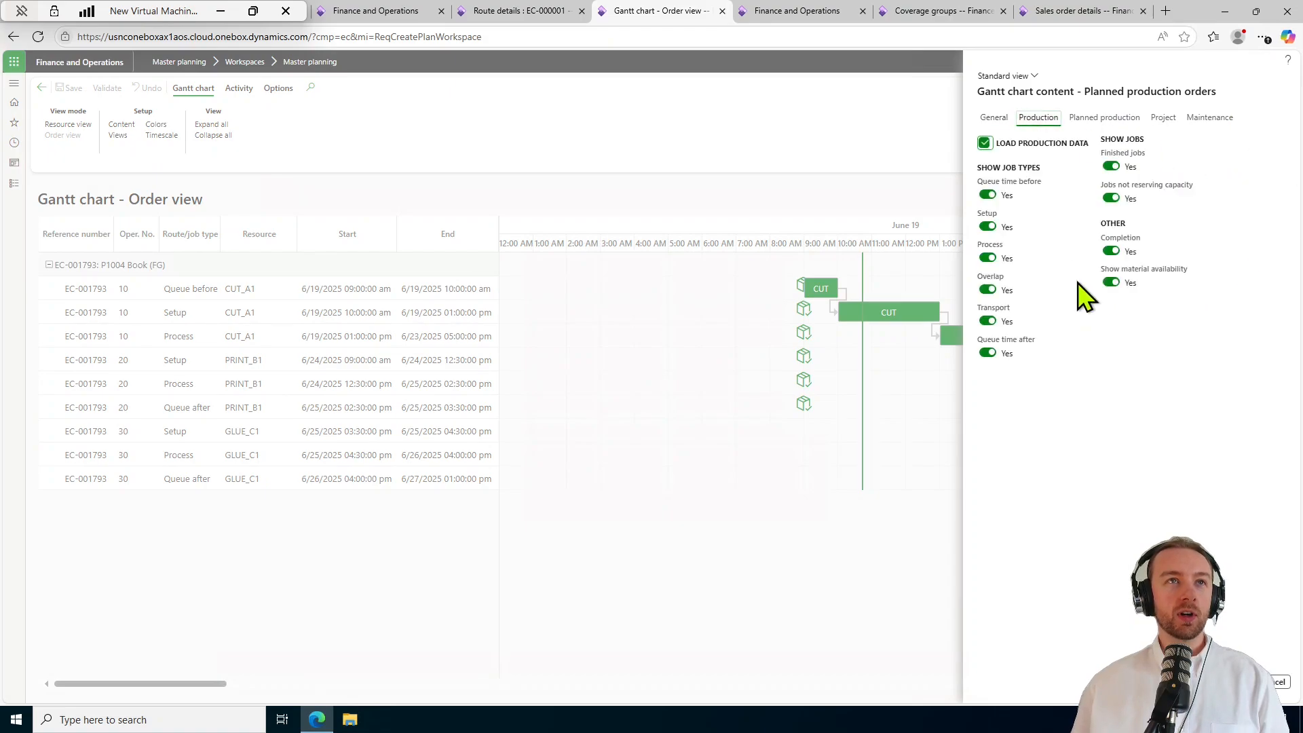
click(1096, 120)
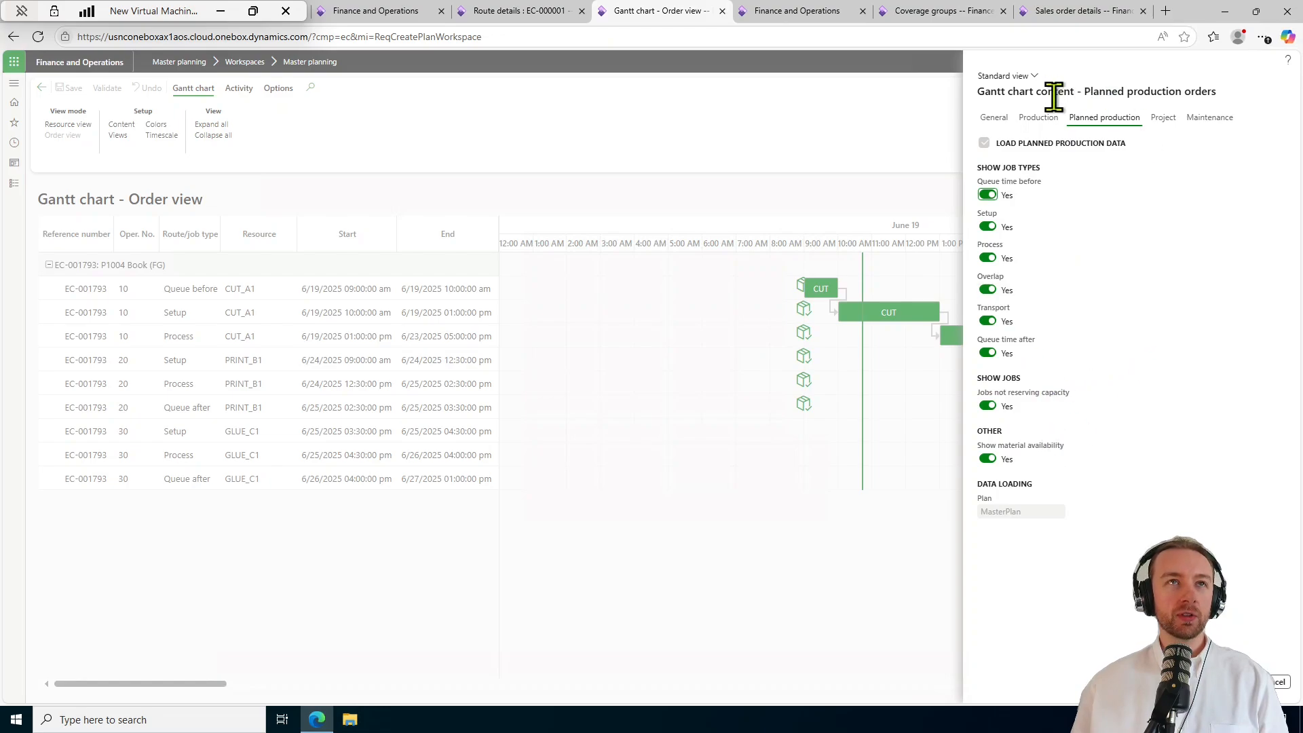
click(1038, 117)
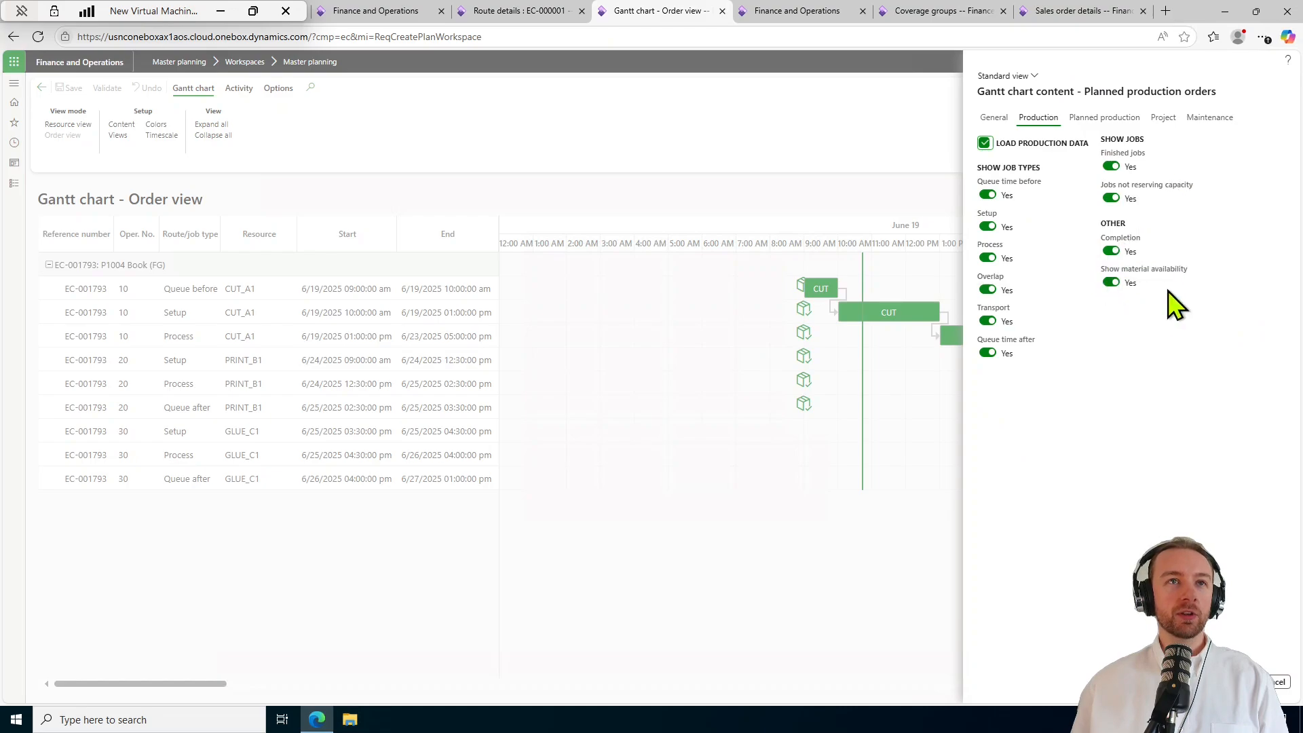
click(994, 121)
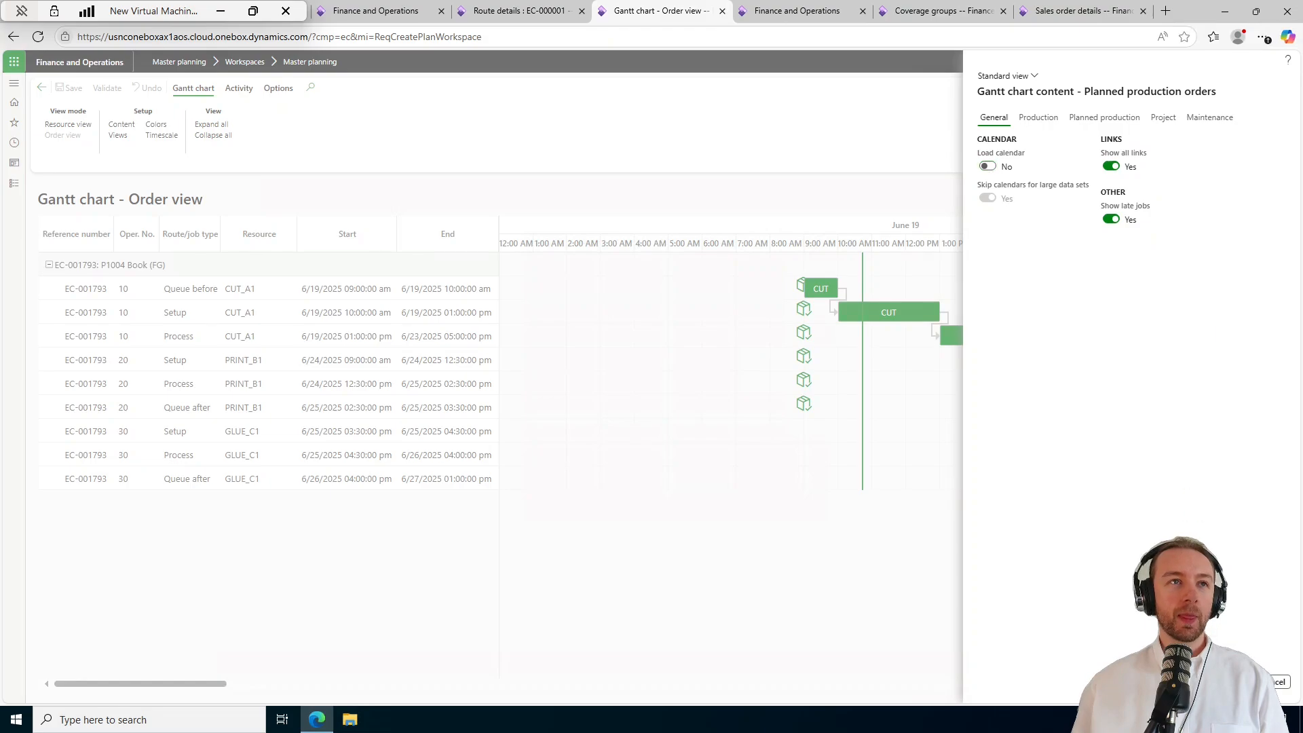
click(1235, 682)
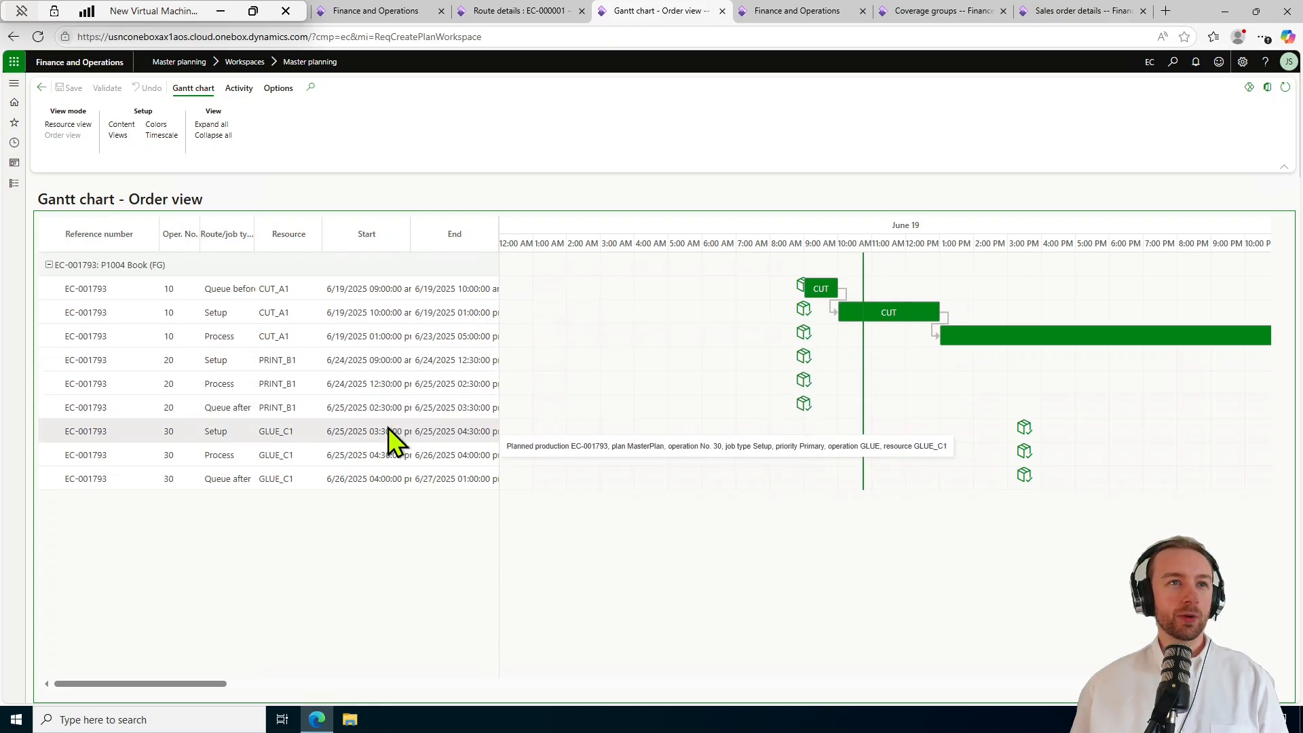
click(372, 363)
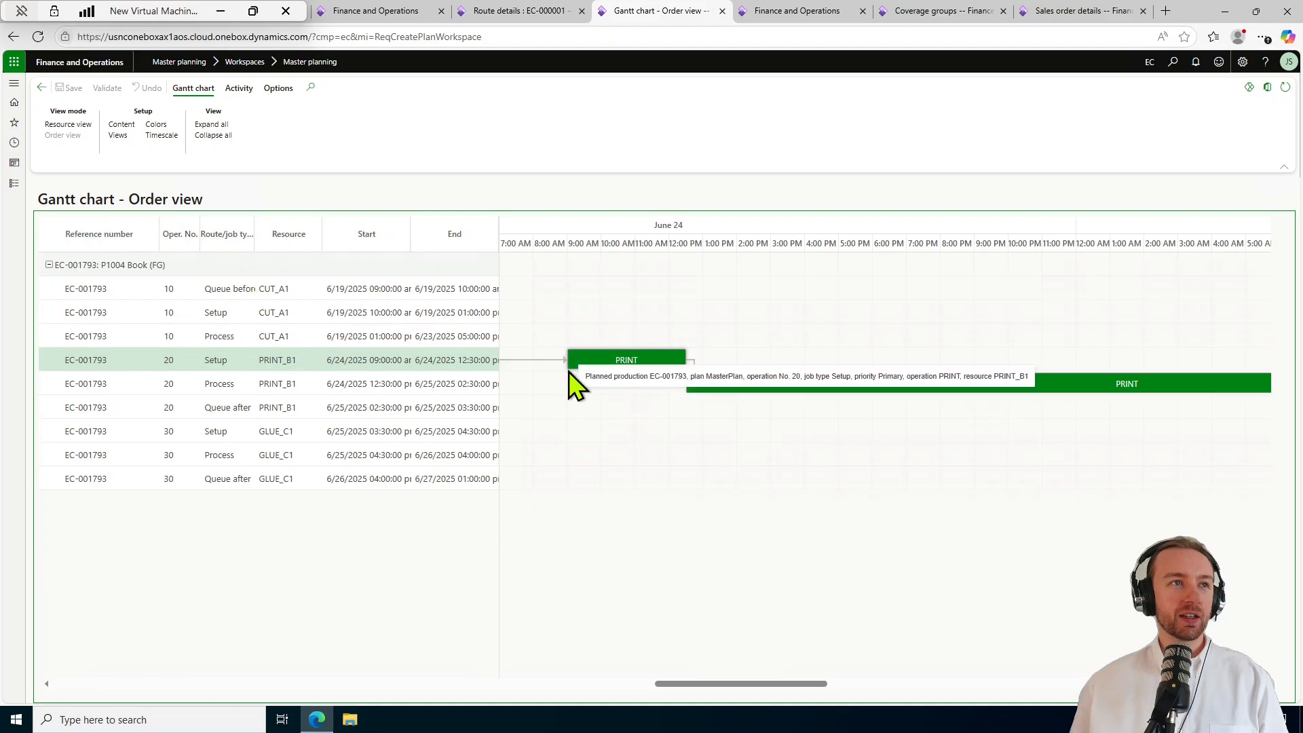
drag(825, 677, 186, 659)
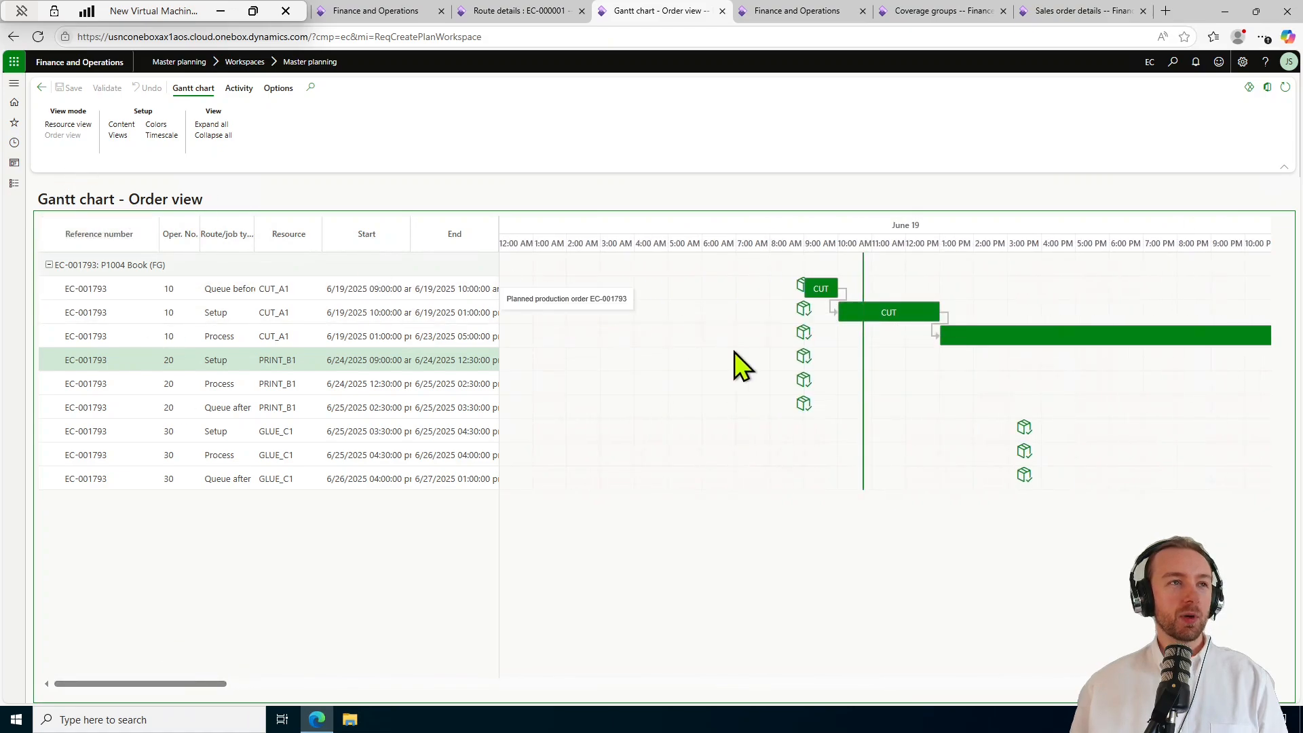
Group the EC-001793 Gantt chart by resource and expand CUT_A1, PRINT_B1 and GLUE_C1.
click(87, 125)
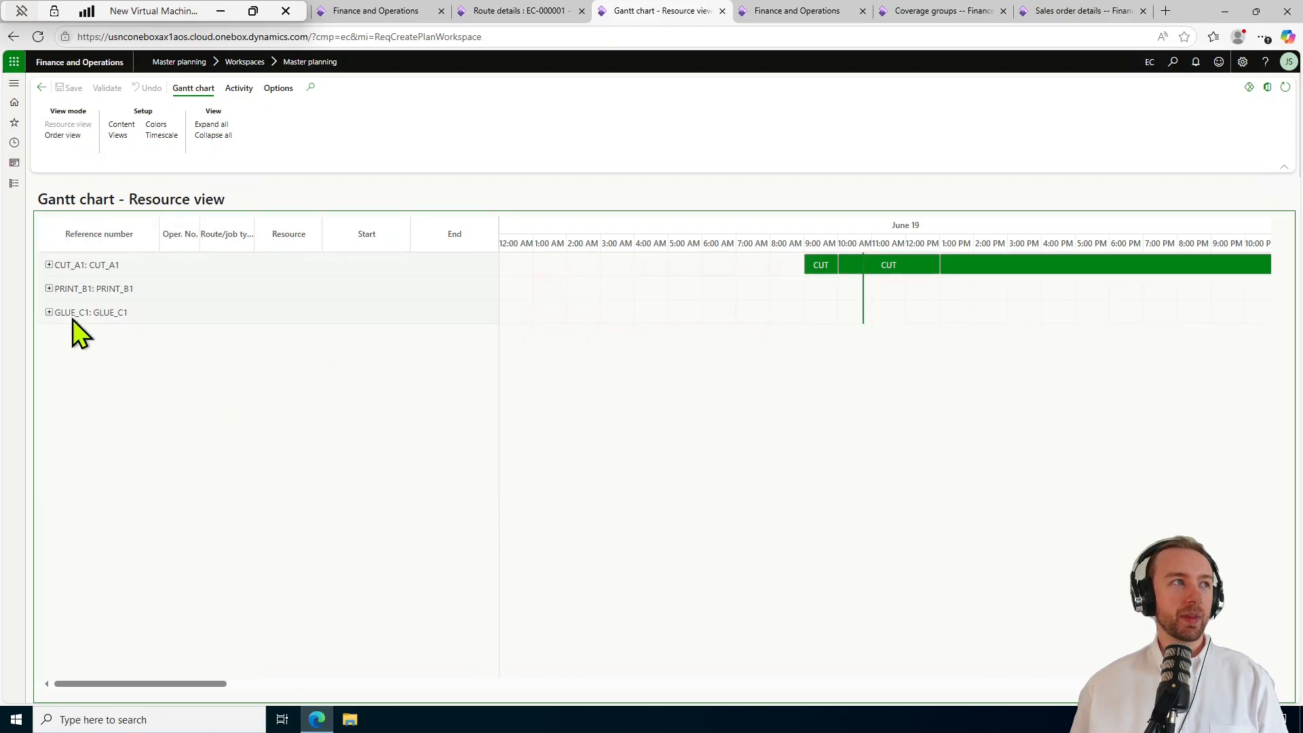
click(212, 125)
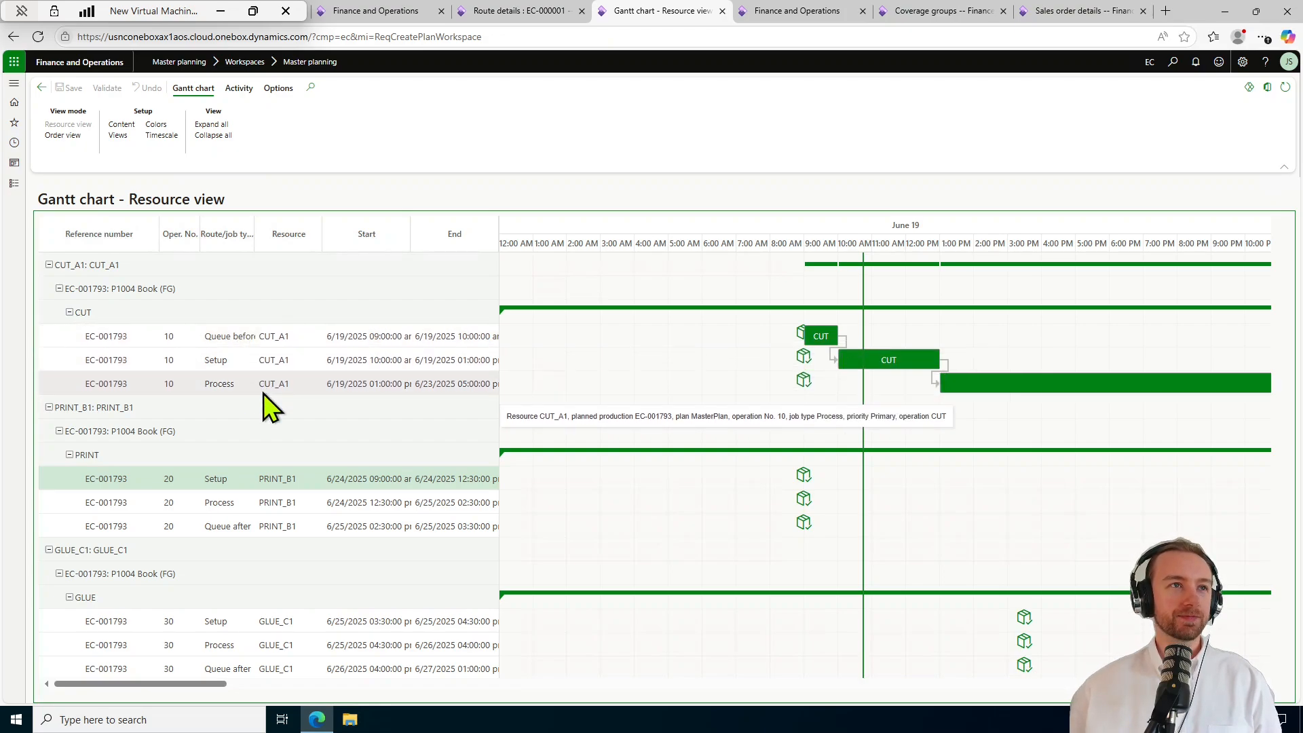
drag(138, 685, 53, 627)
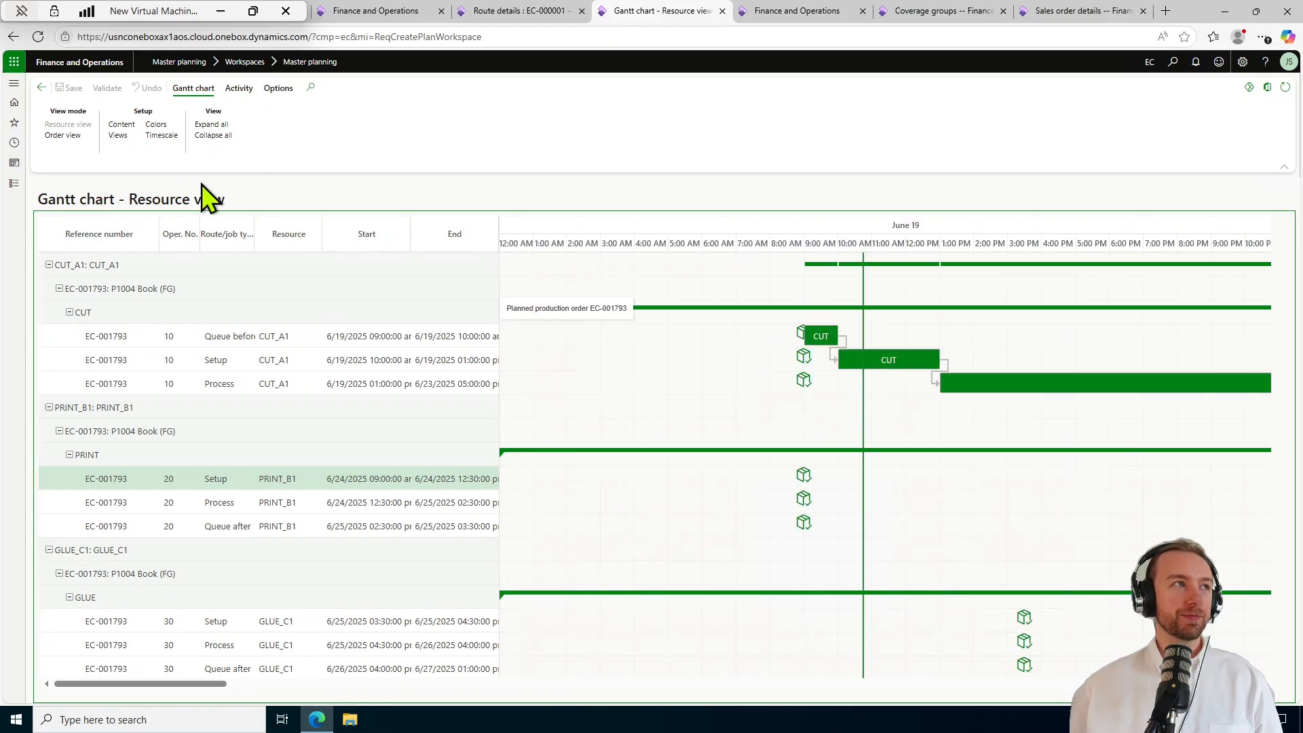
Switch the chart back to Order view and compare the Order view and Resource view grouping levels.
click(62, 135)
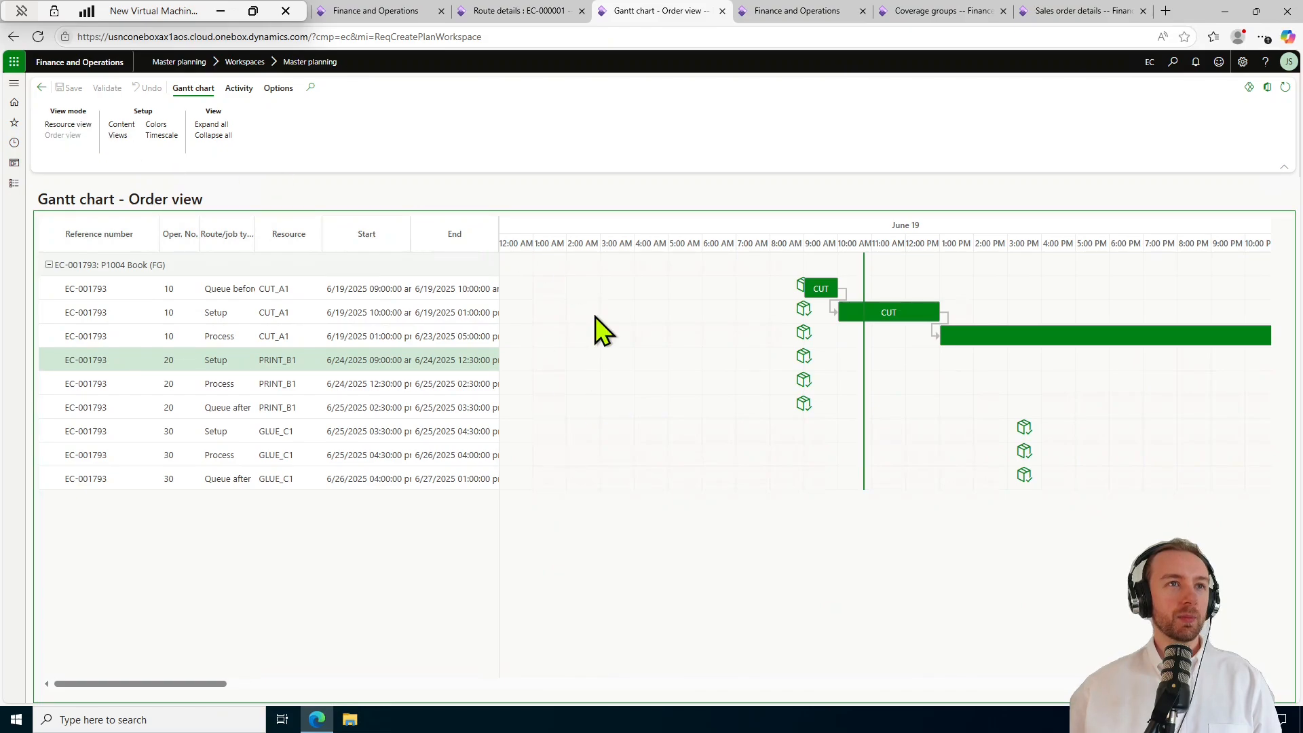
click(126, 139)
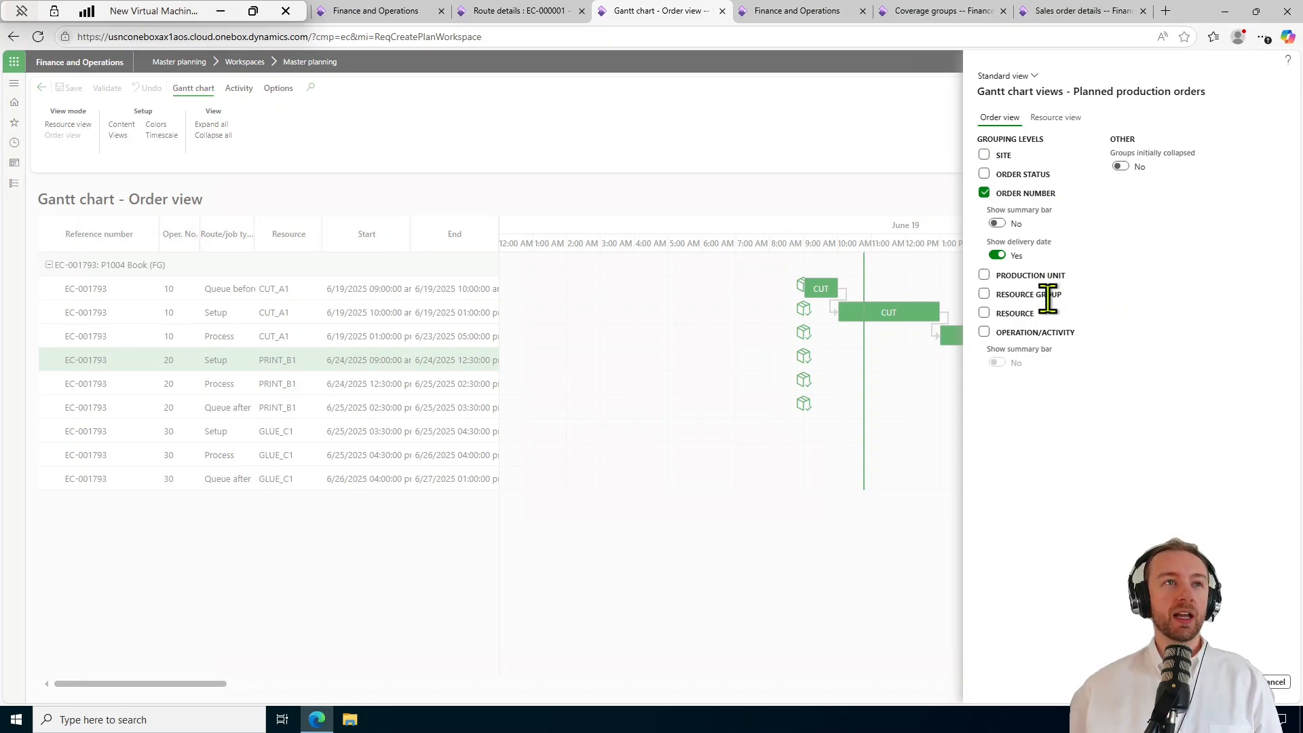
click(1049, 119)
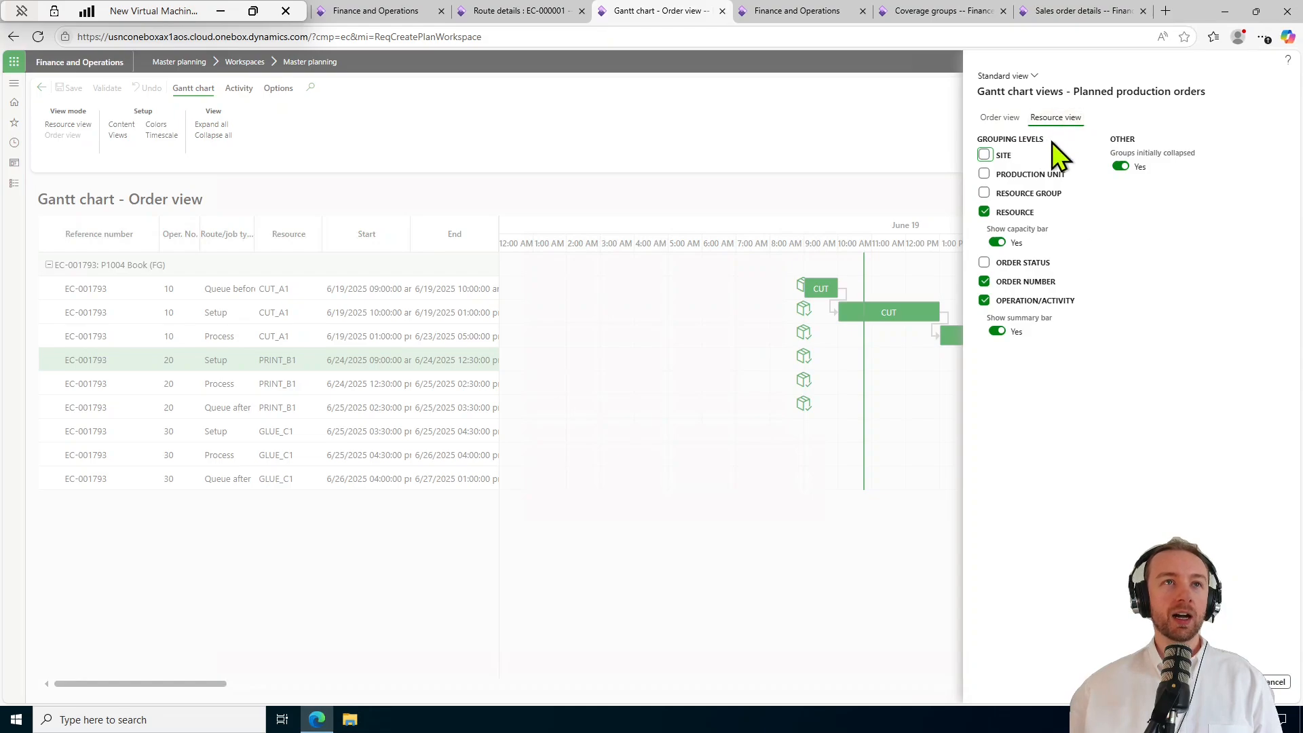
click(1011, 117)
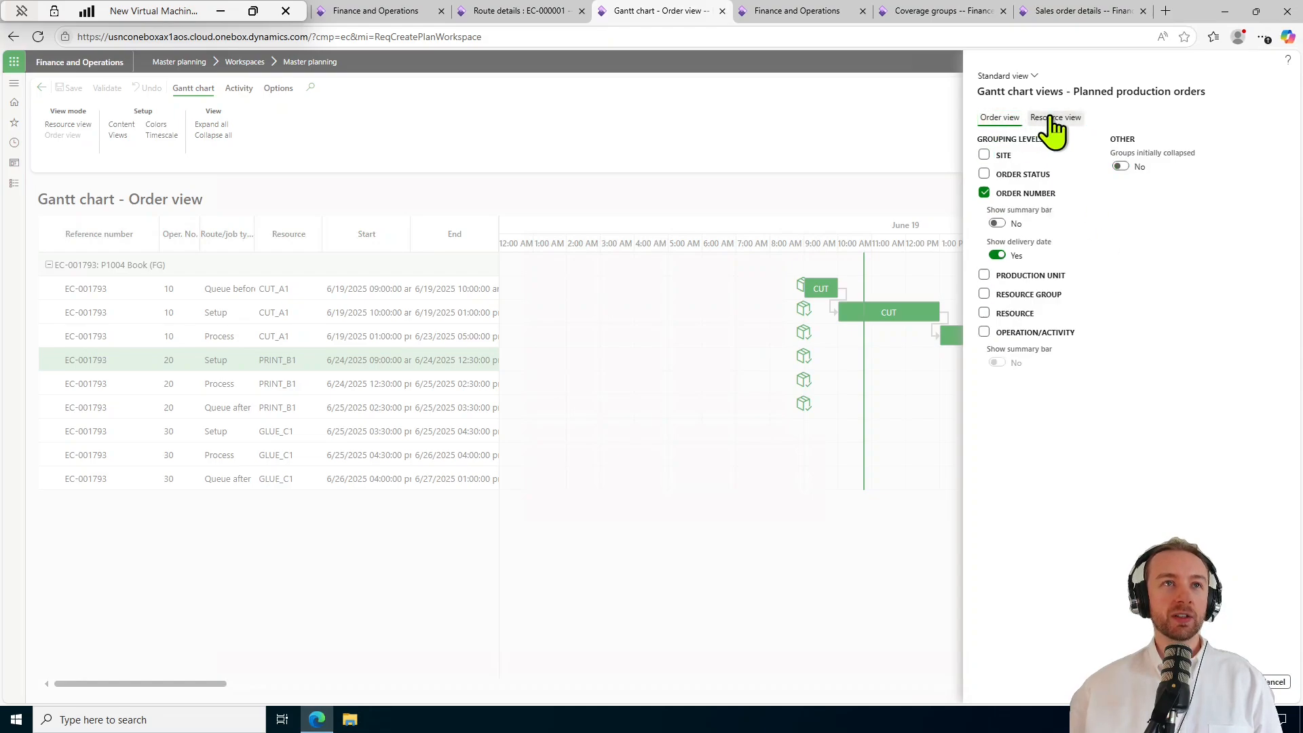
click(1050, 116)
click(997, 117)
click(1048, 118)
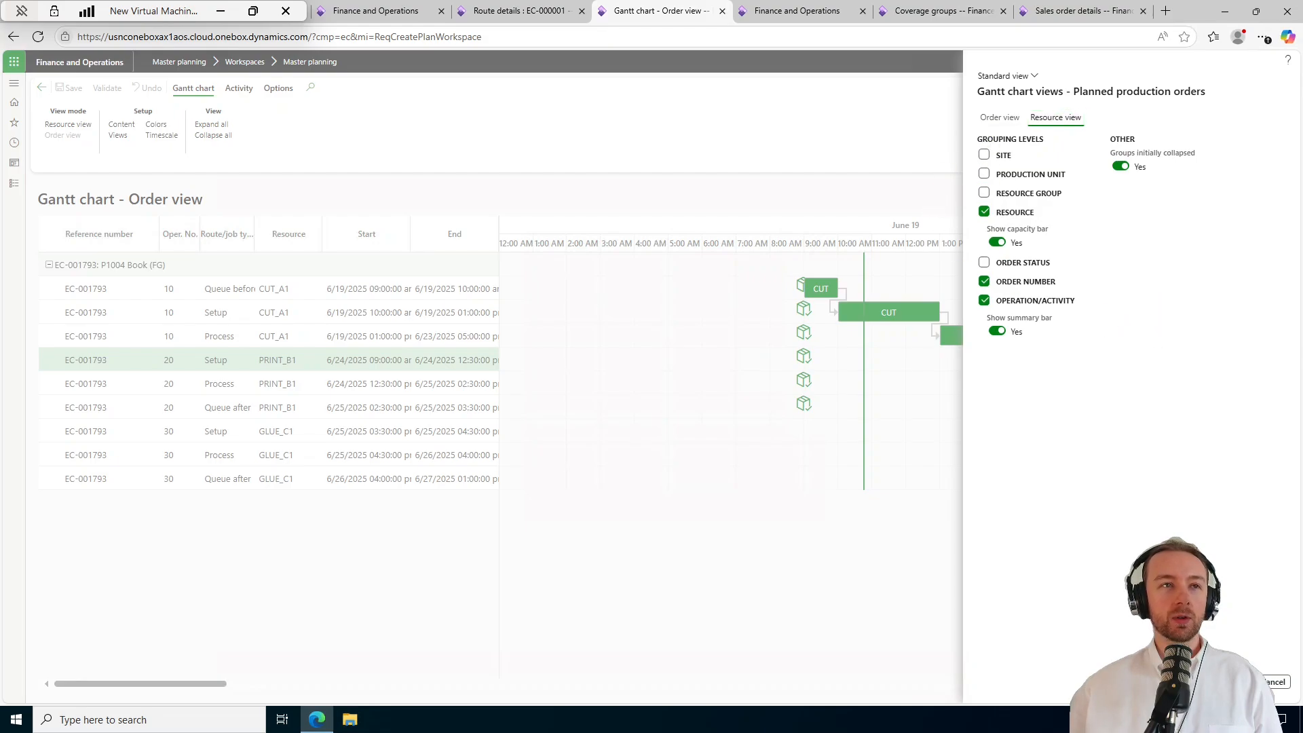
click(1271, 682)
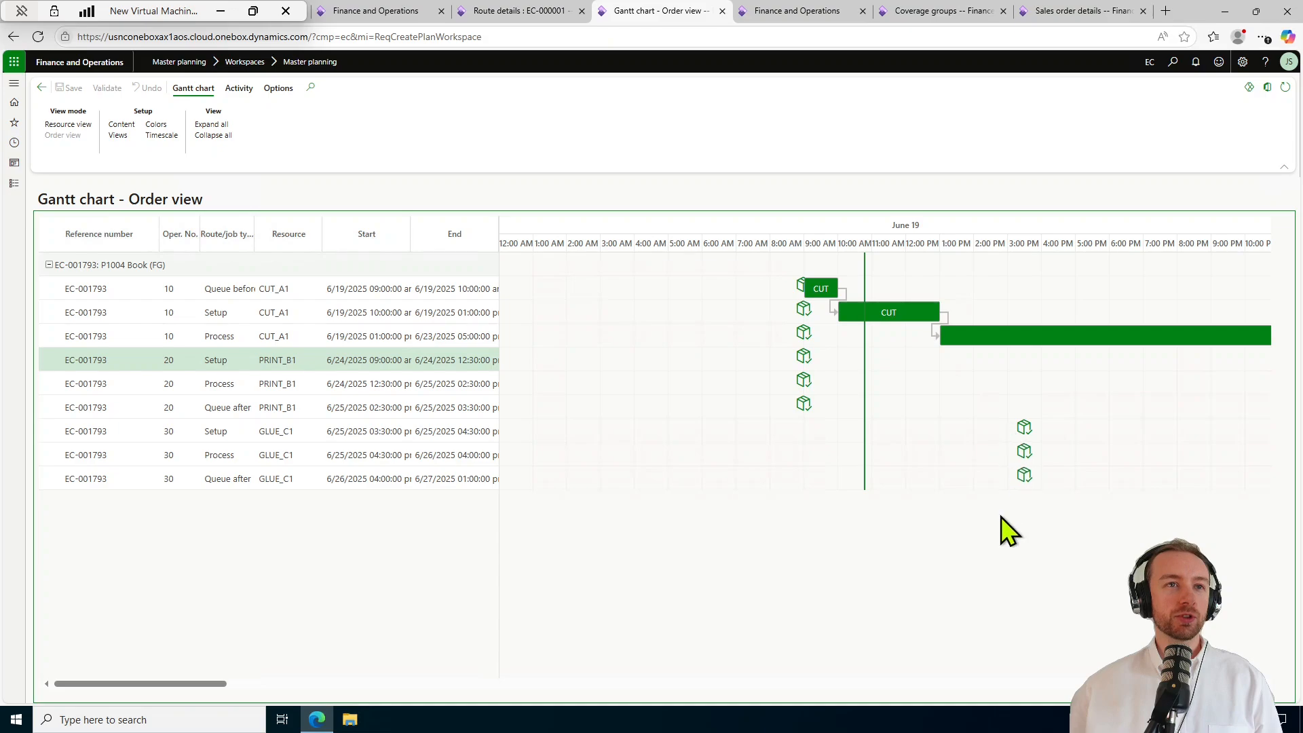
Return to the Master planning workspace and select planned purchase order EC-001795.
click(41, 88)
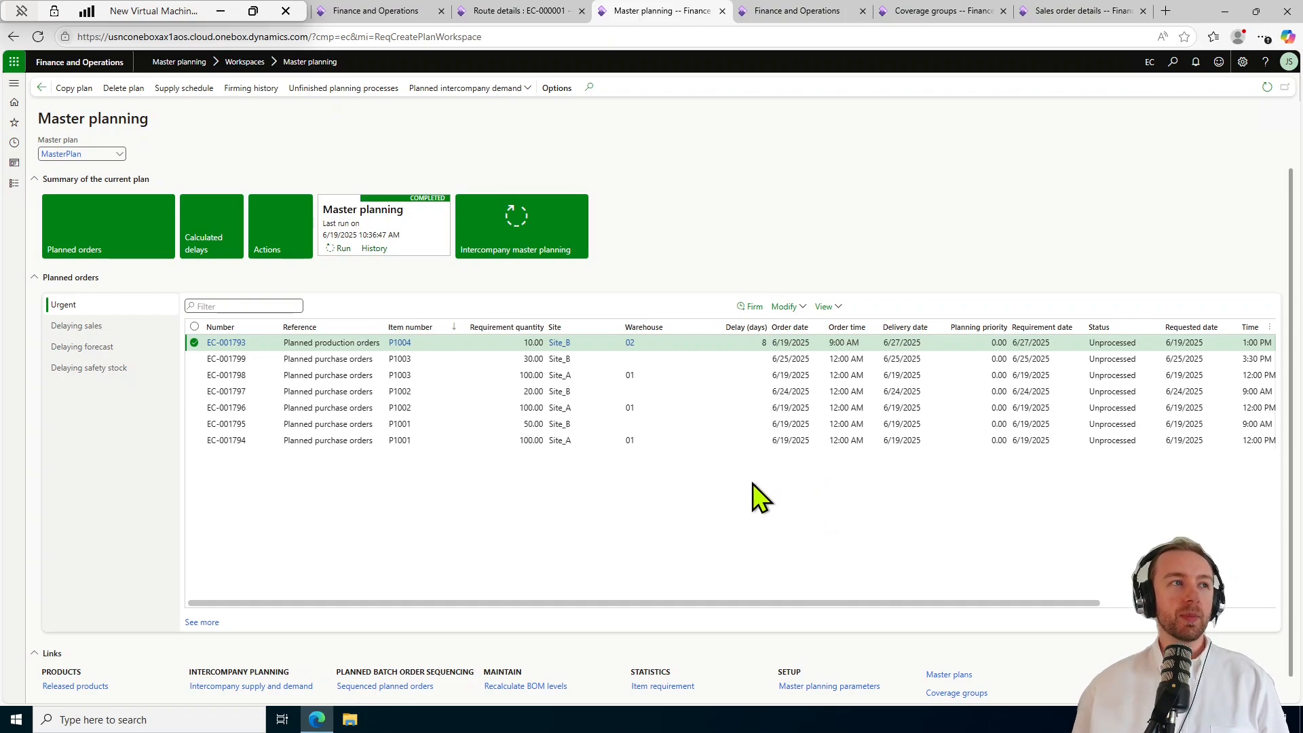
click(661, 424)
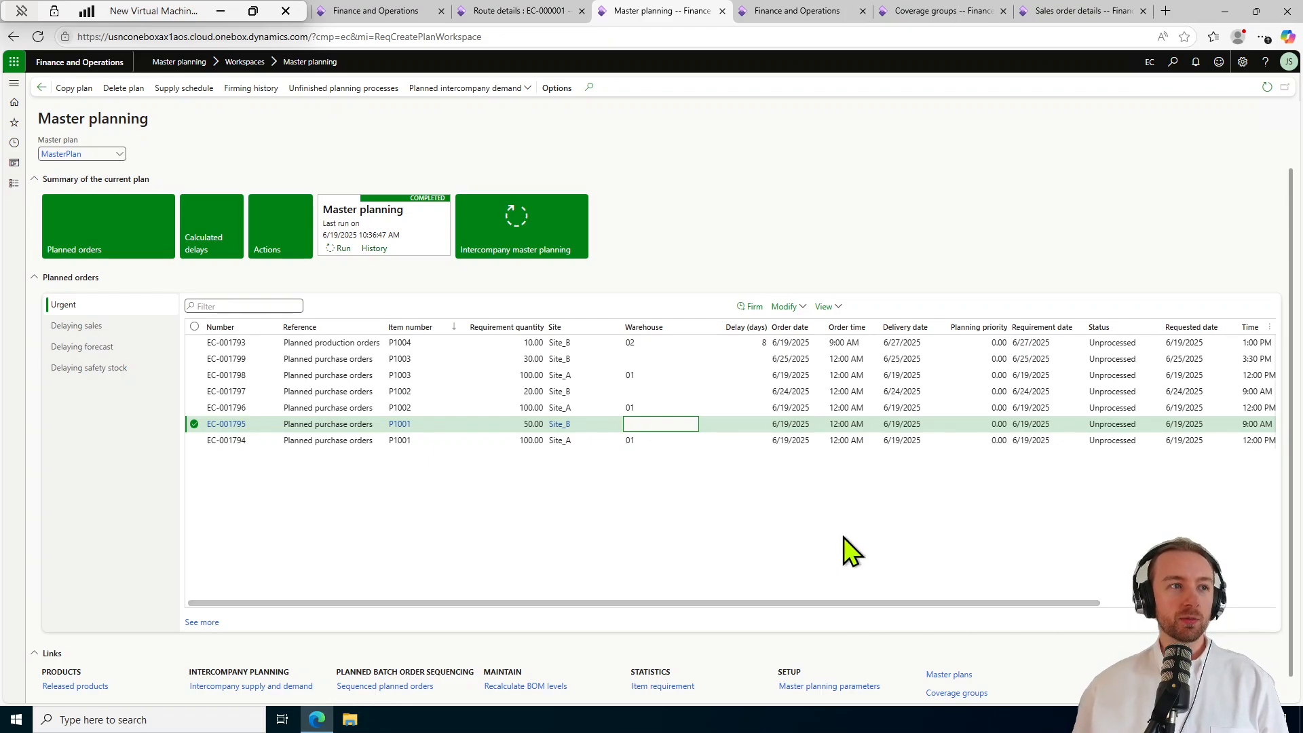
Set planned purchase order EC-001795 to Approved in the full planned orders list.
click(201, 623)
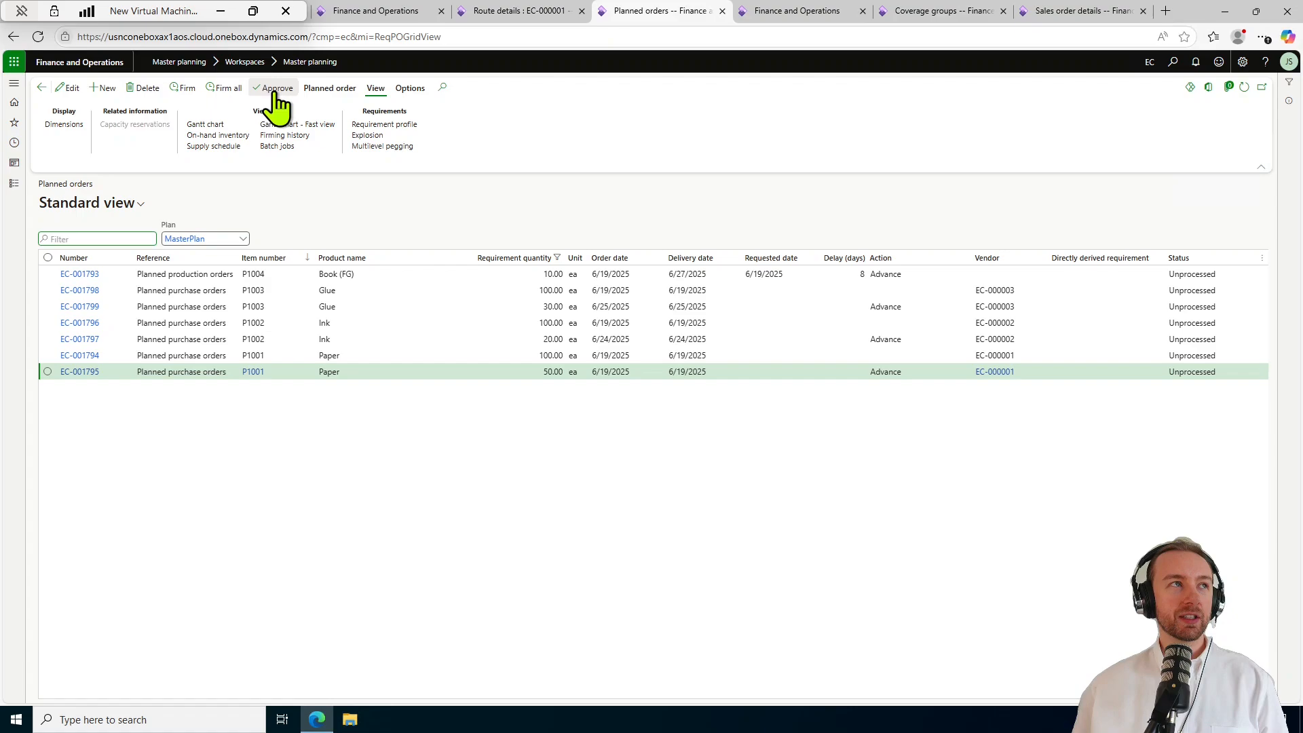
click(42, 87)
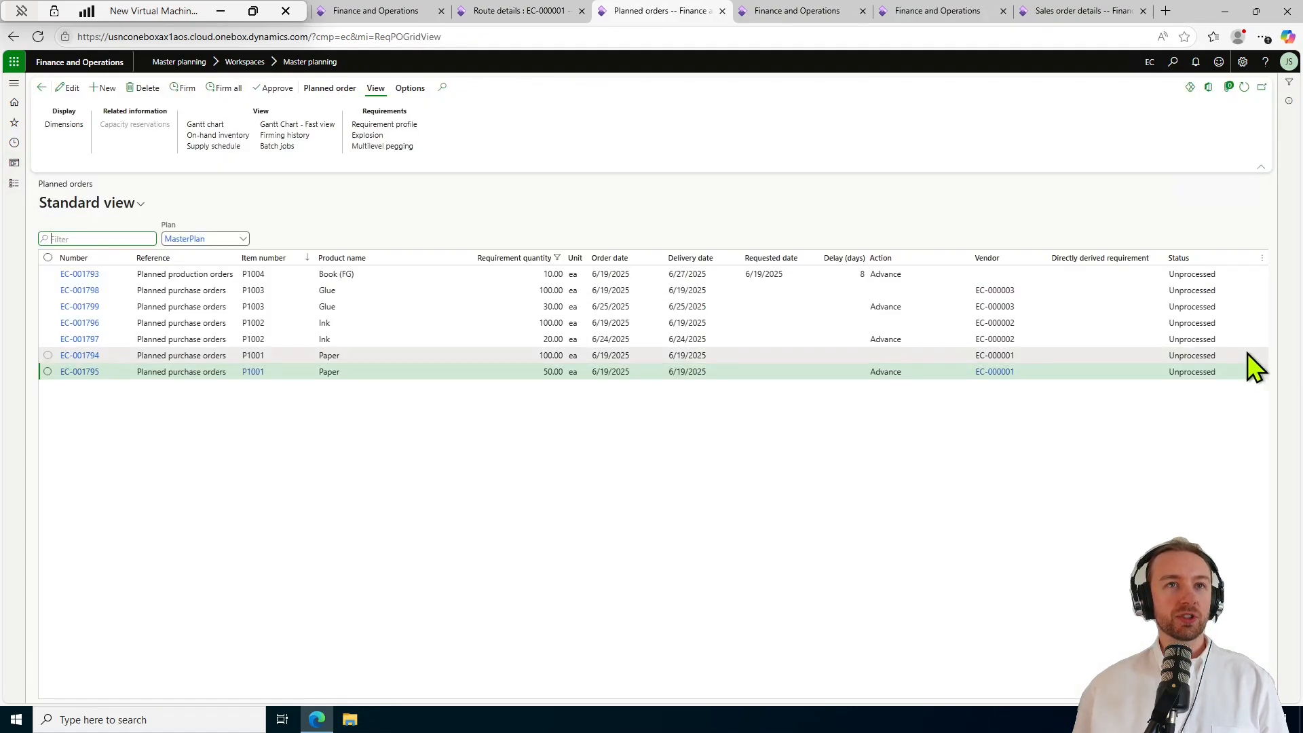
click(1211, 373)
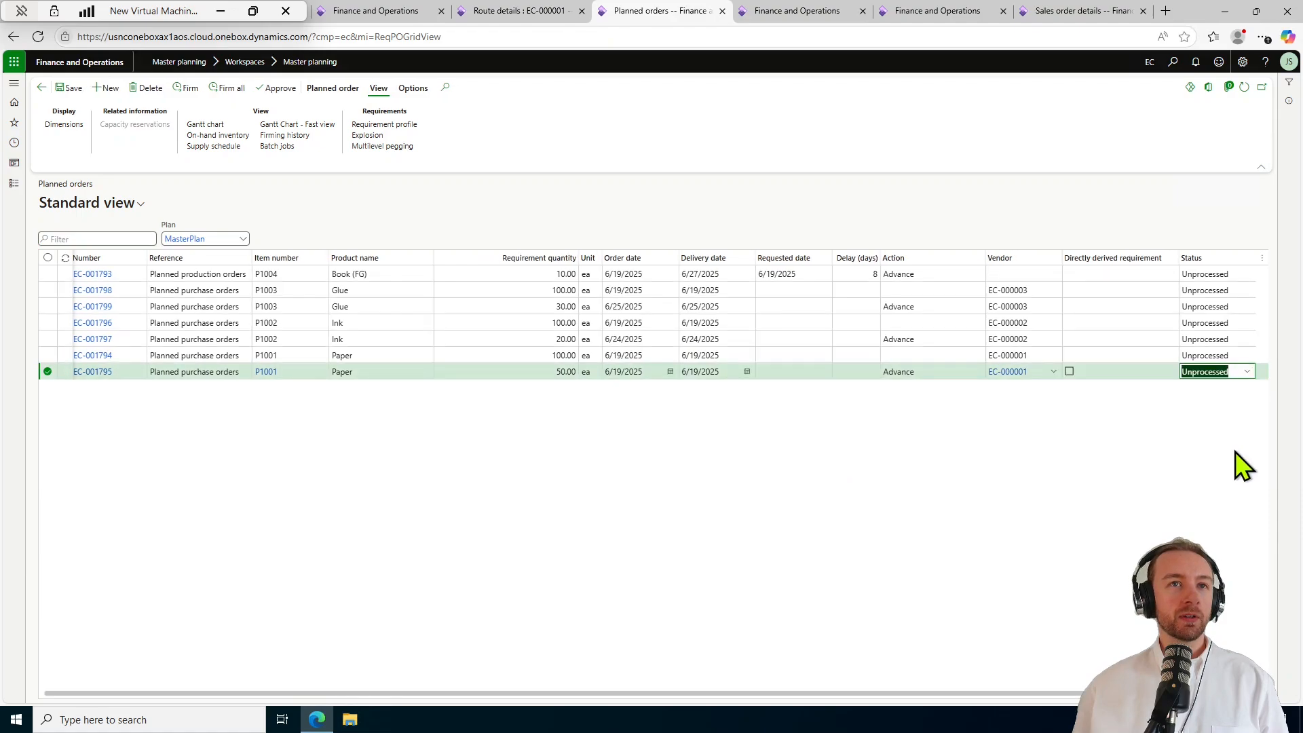
click(1247, 372)
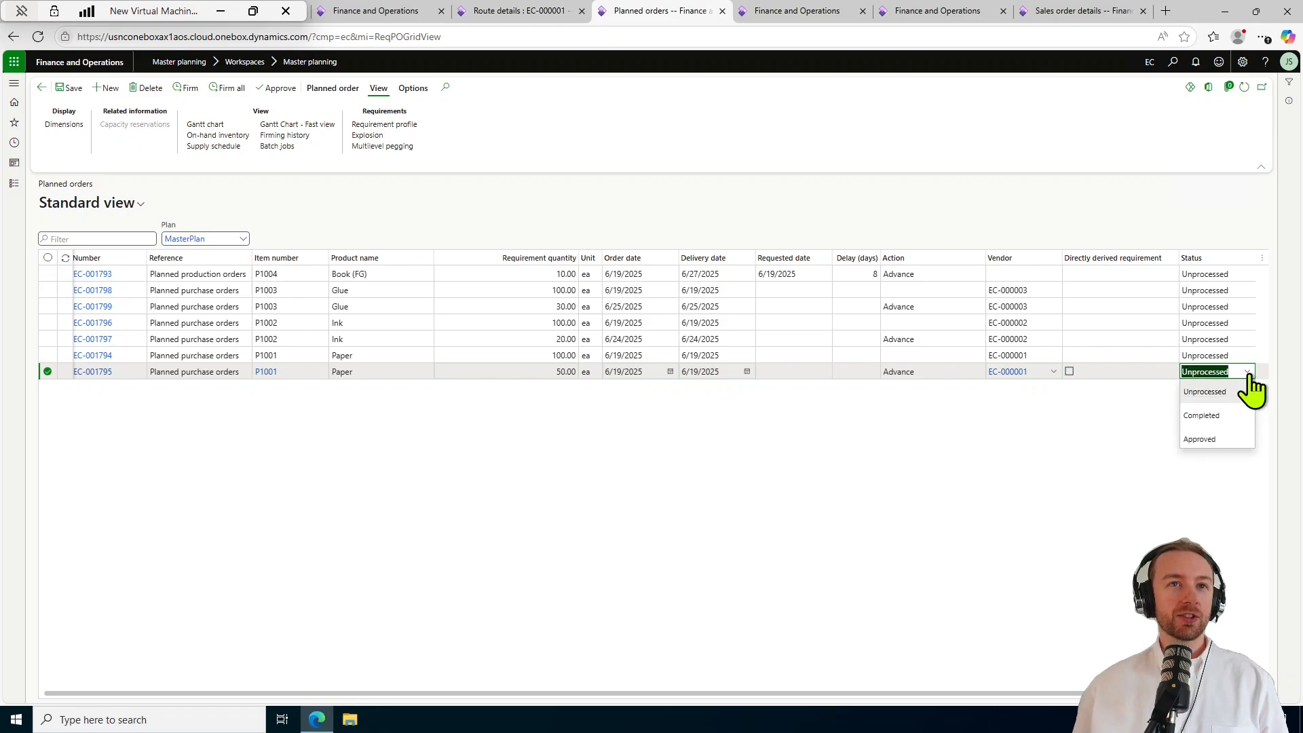
click(1239, 442)
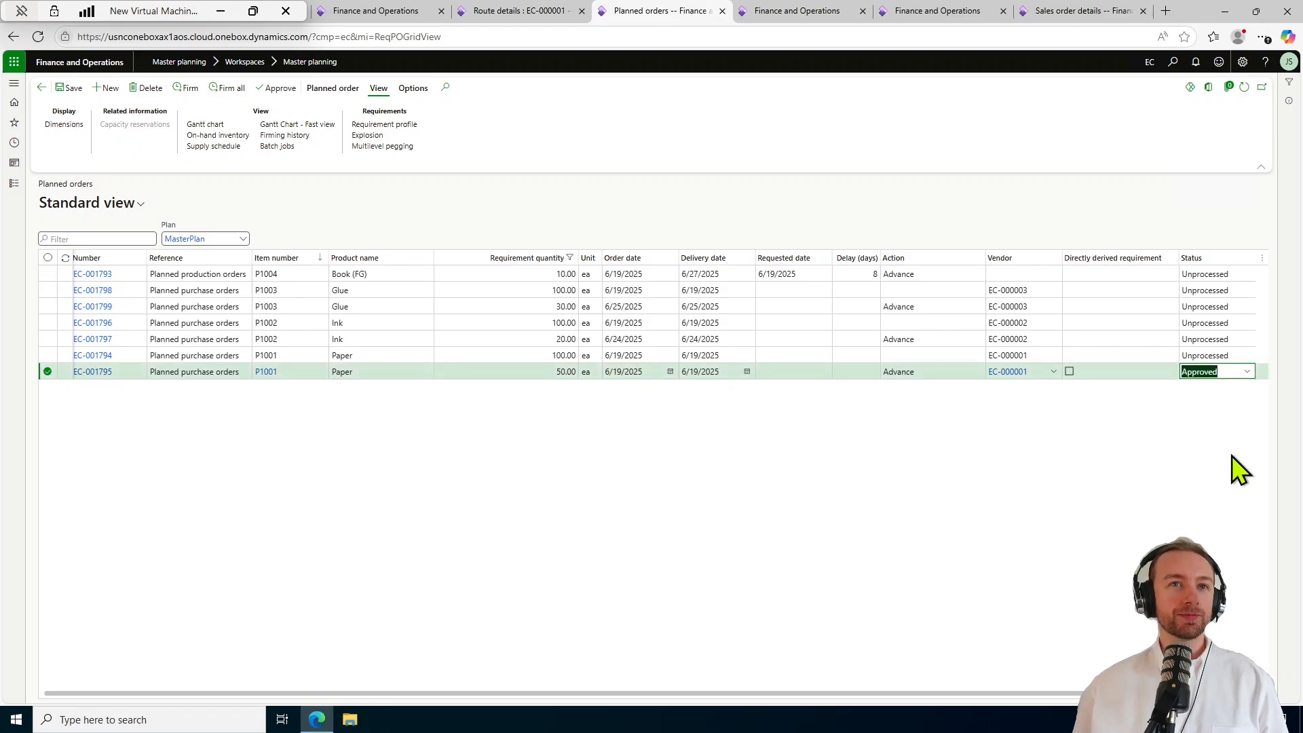
Approve EC-001797 and EC-001799 as well and save the statuses.
click(1242, 339)
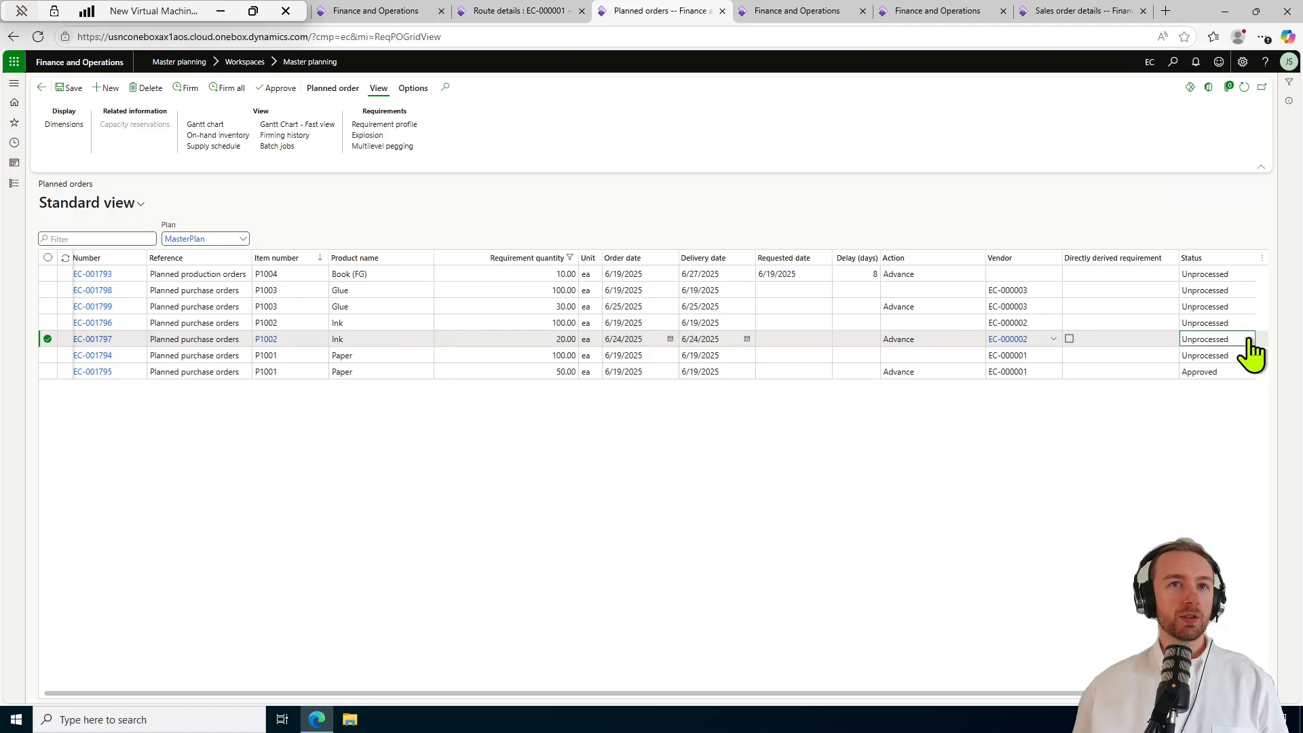
click(1247, 339)
click(1222, 407)
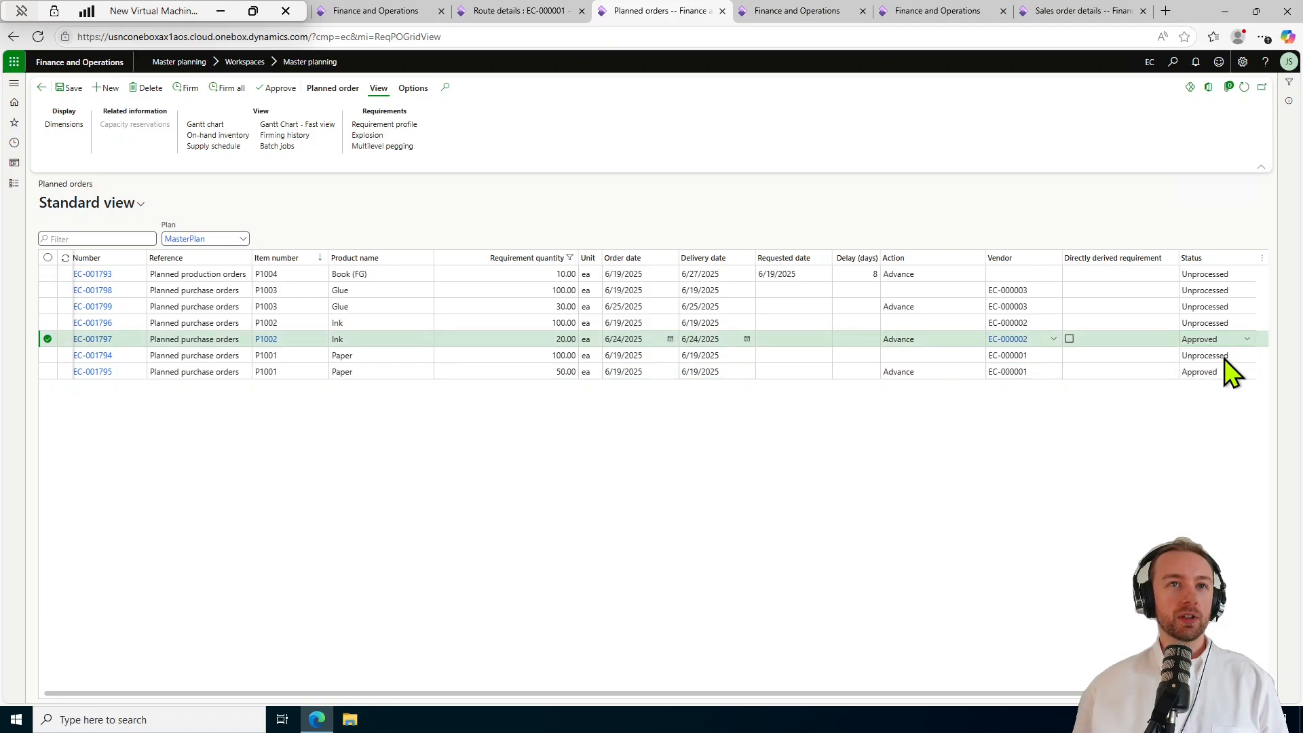
click(1230, 307)
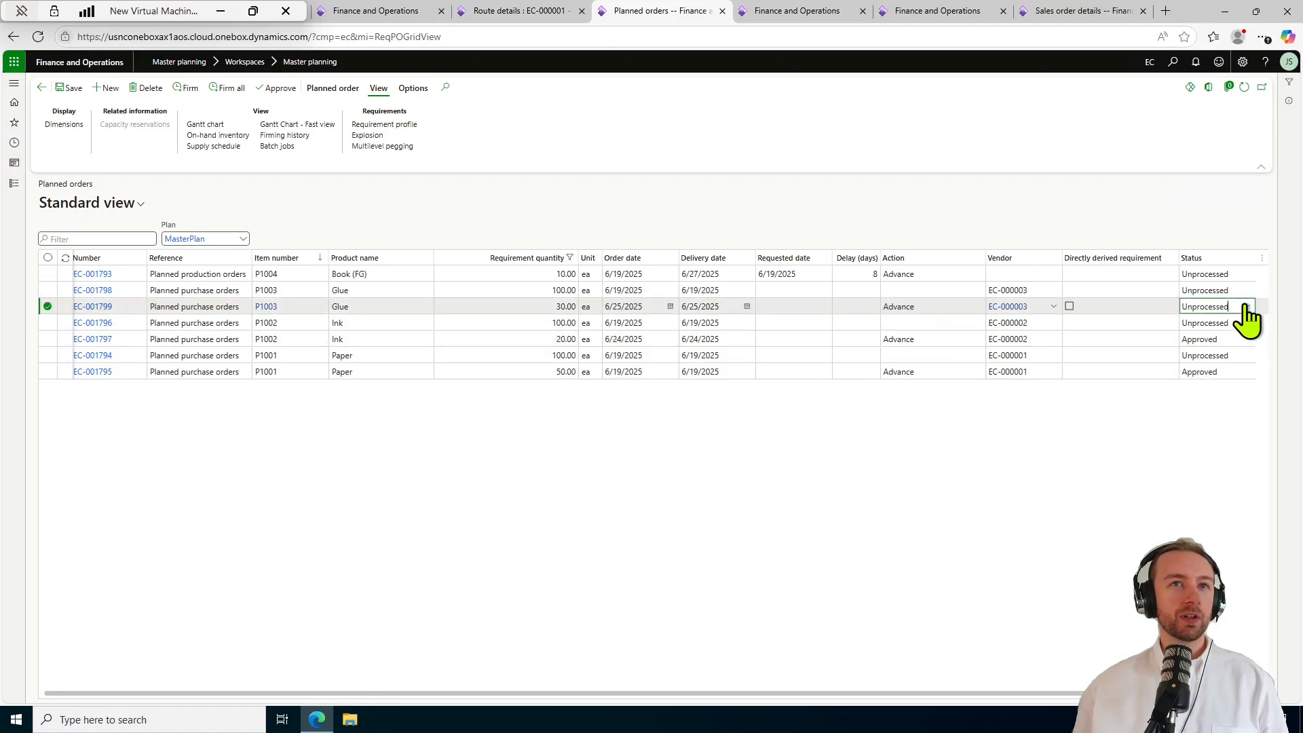
click(1247, 307)
click(1230, 377)
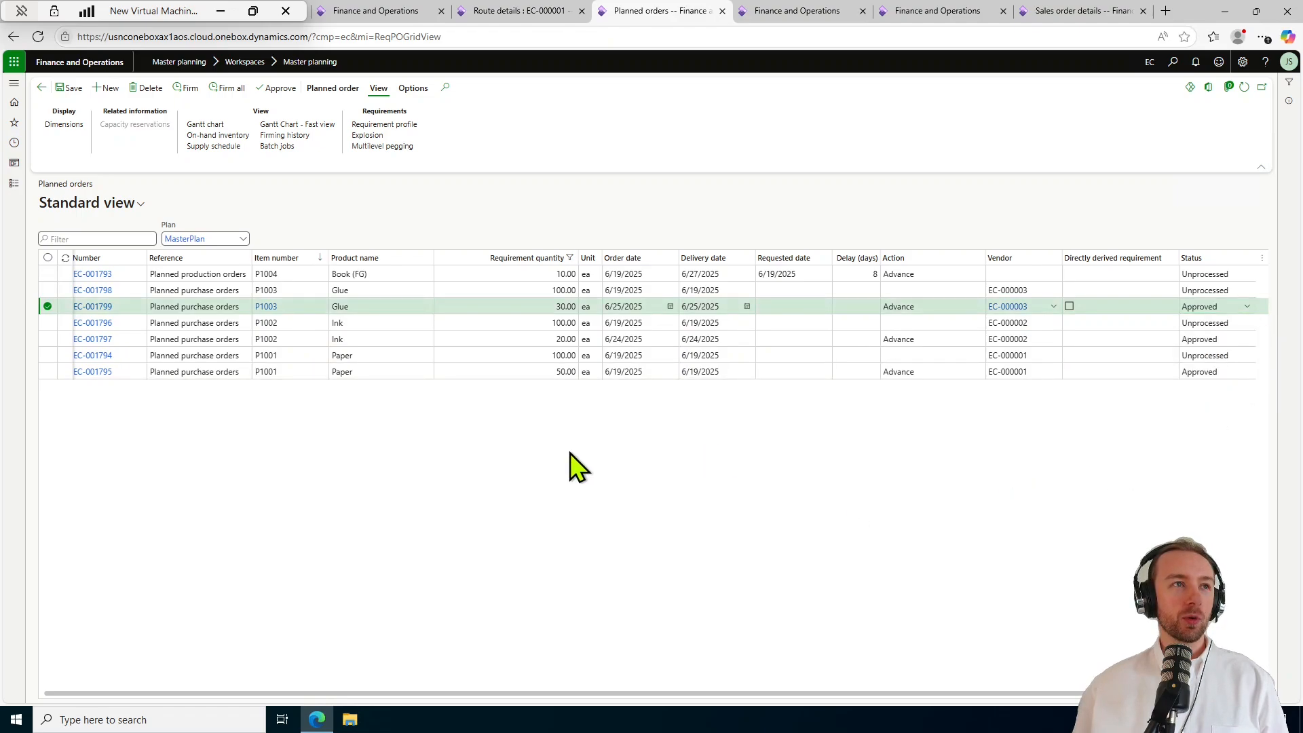
click(62, 91)
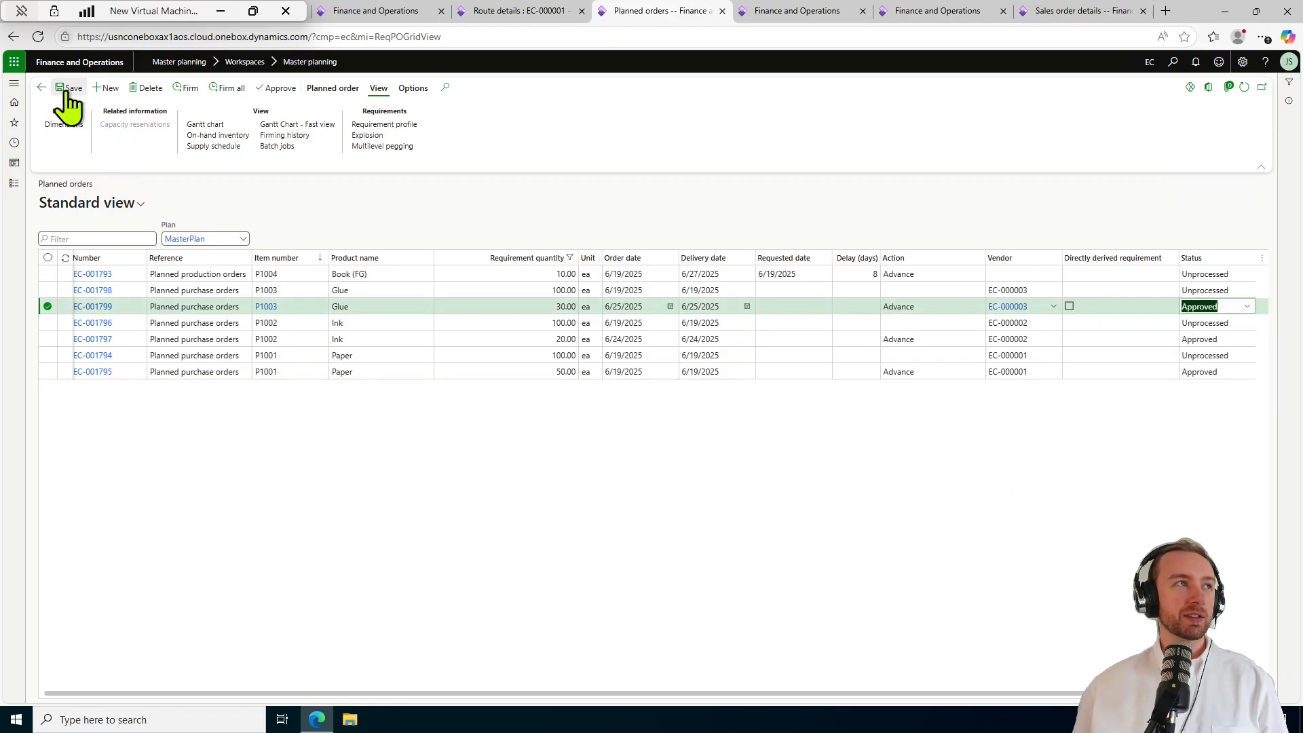
Rerun master planning and refresh the list to show new planned orders EC-001800 to EC-001803.
click(42, 87)
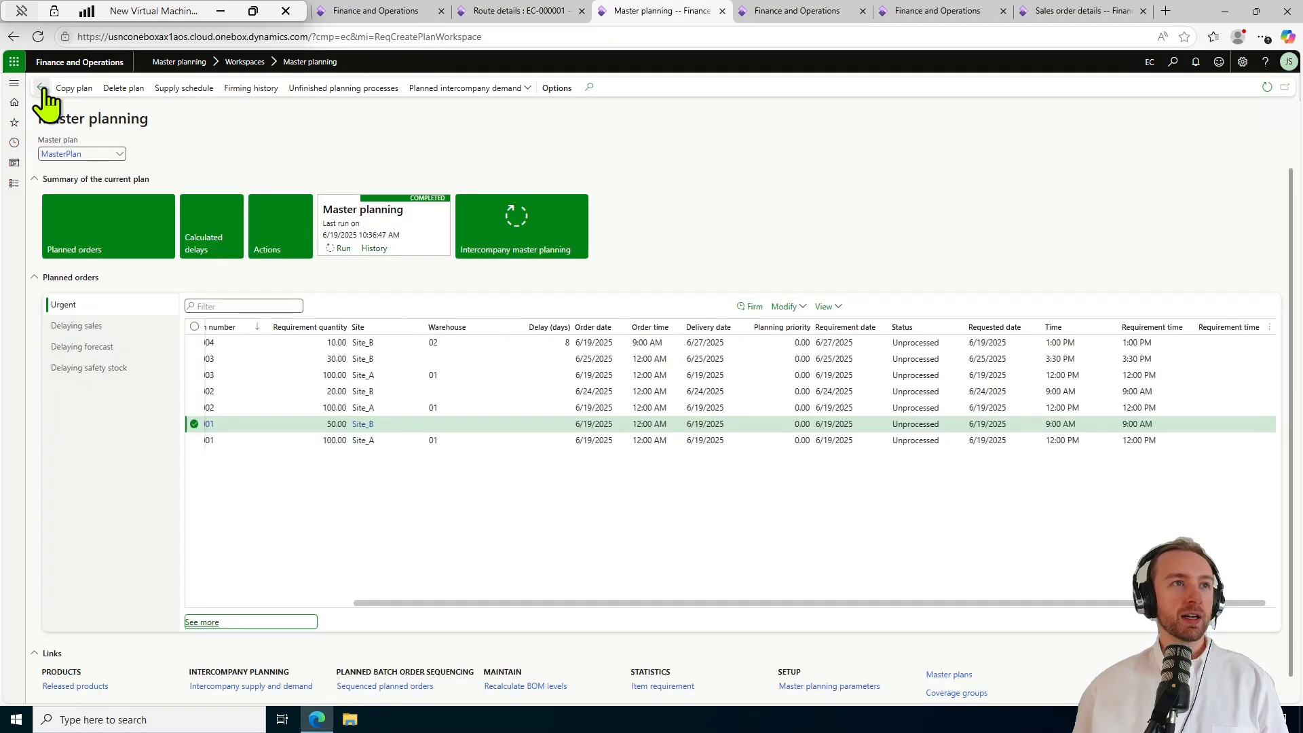
click(344, 249)
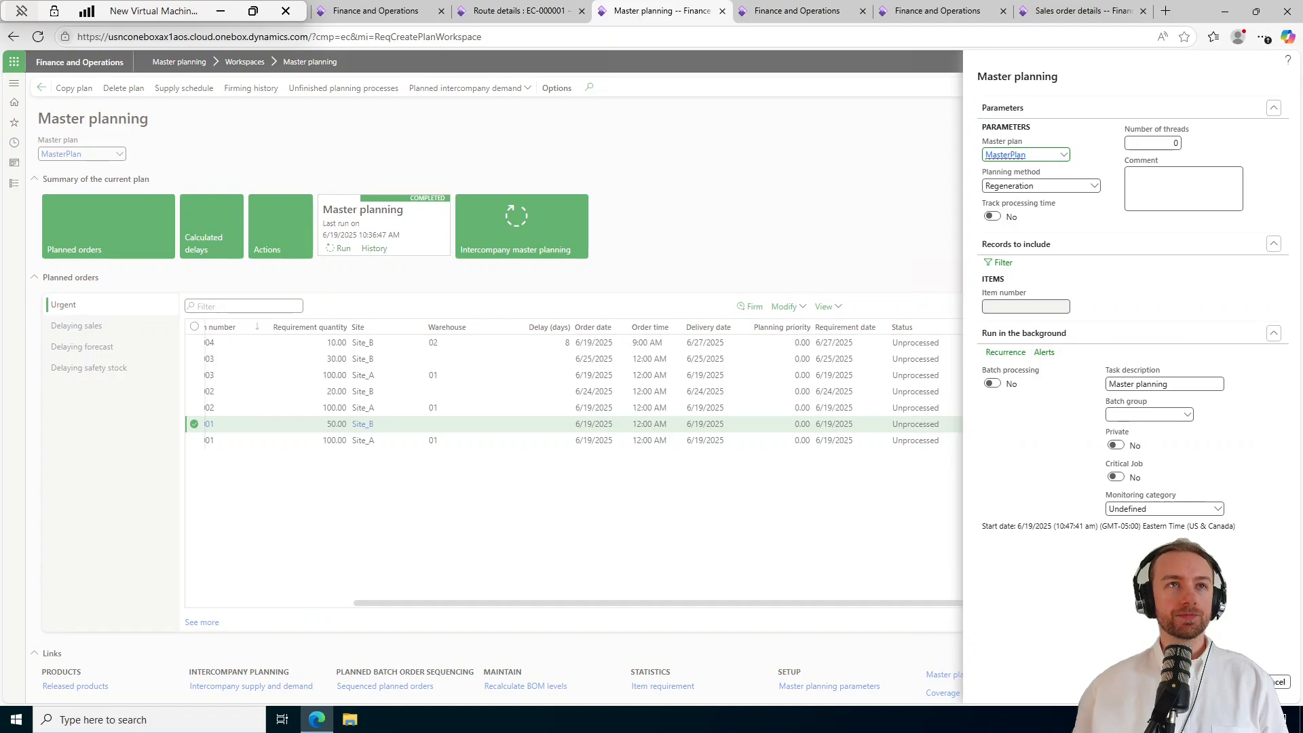
click(1231, 681)
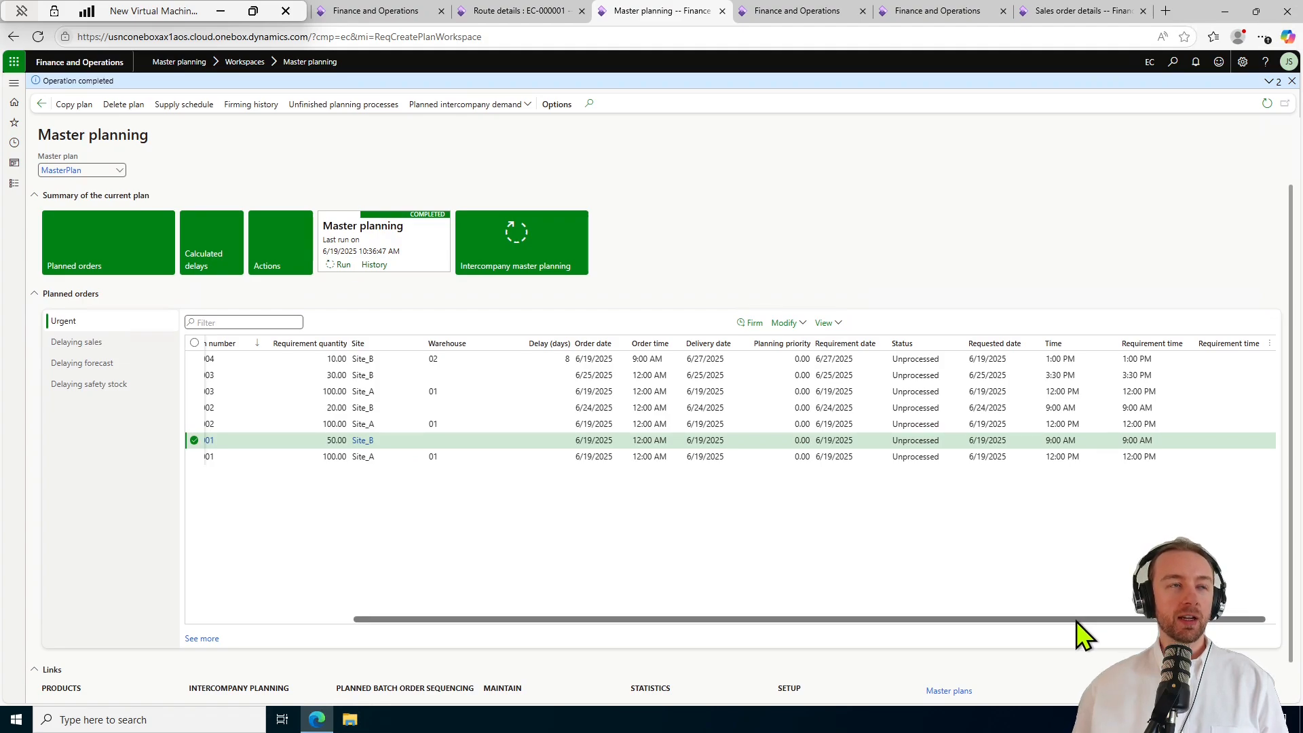
click(1267, 104)
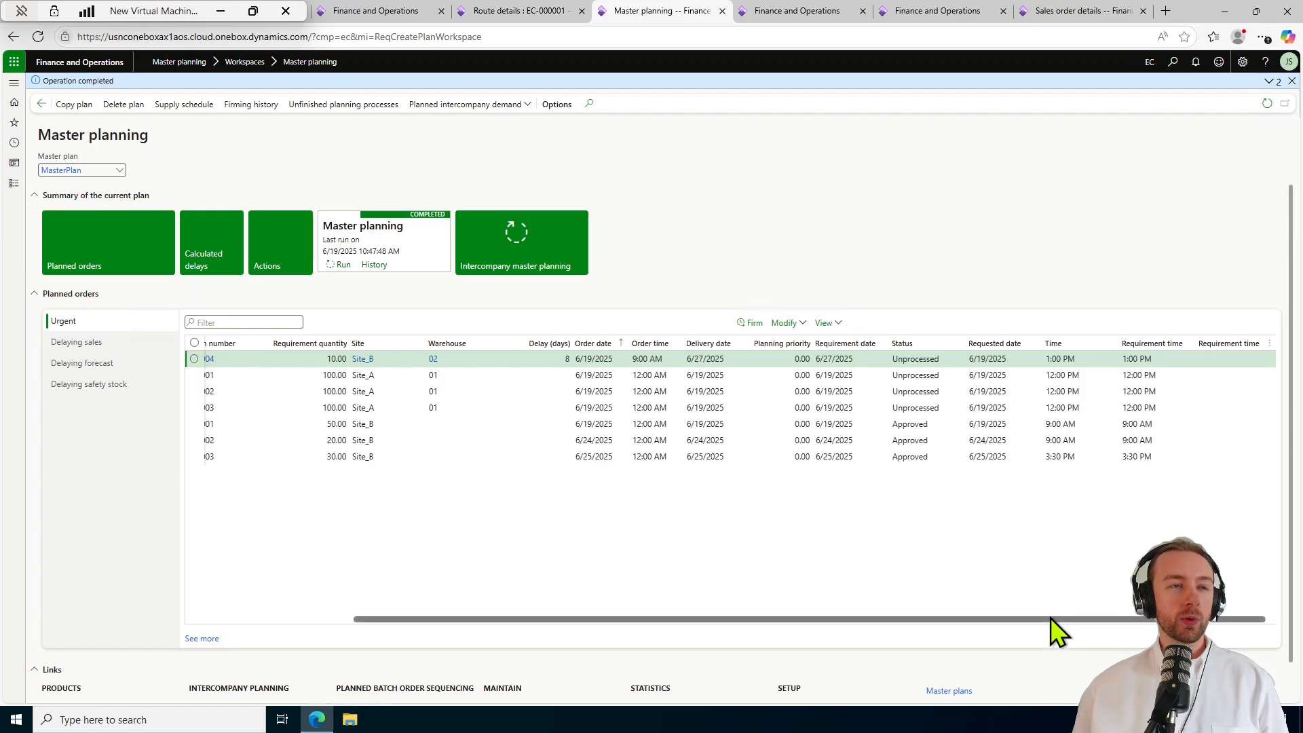
drag(1050, 617, 850, 618)
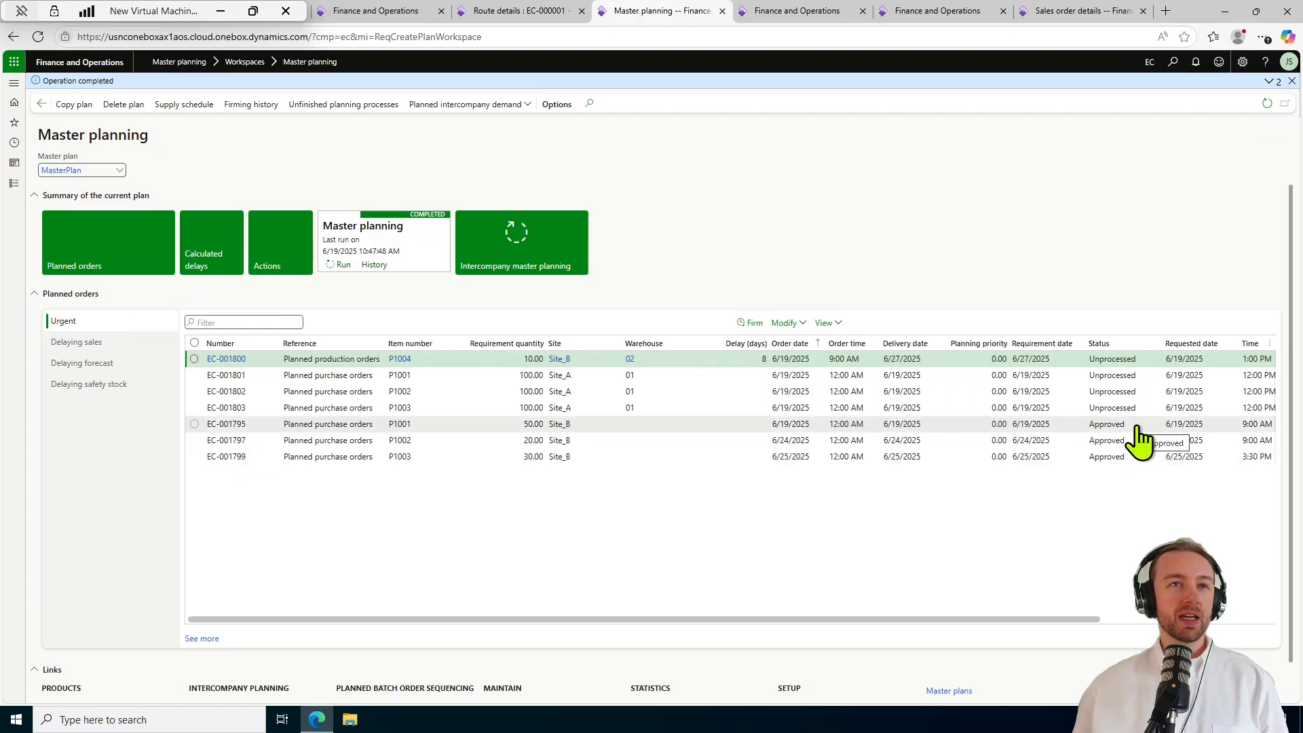
Open the Gantt chart order view for planned production order EC-001800.
click(787, 425)
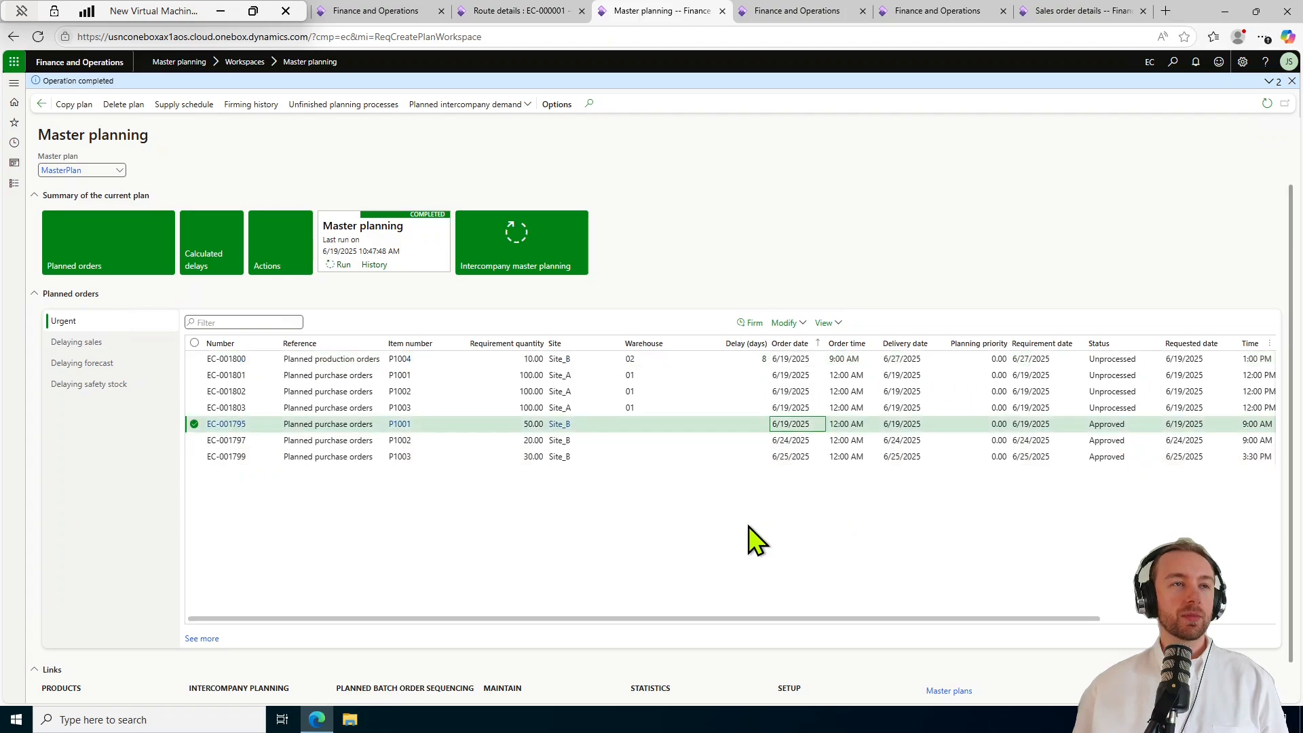
click(828, 324)
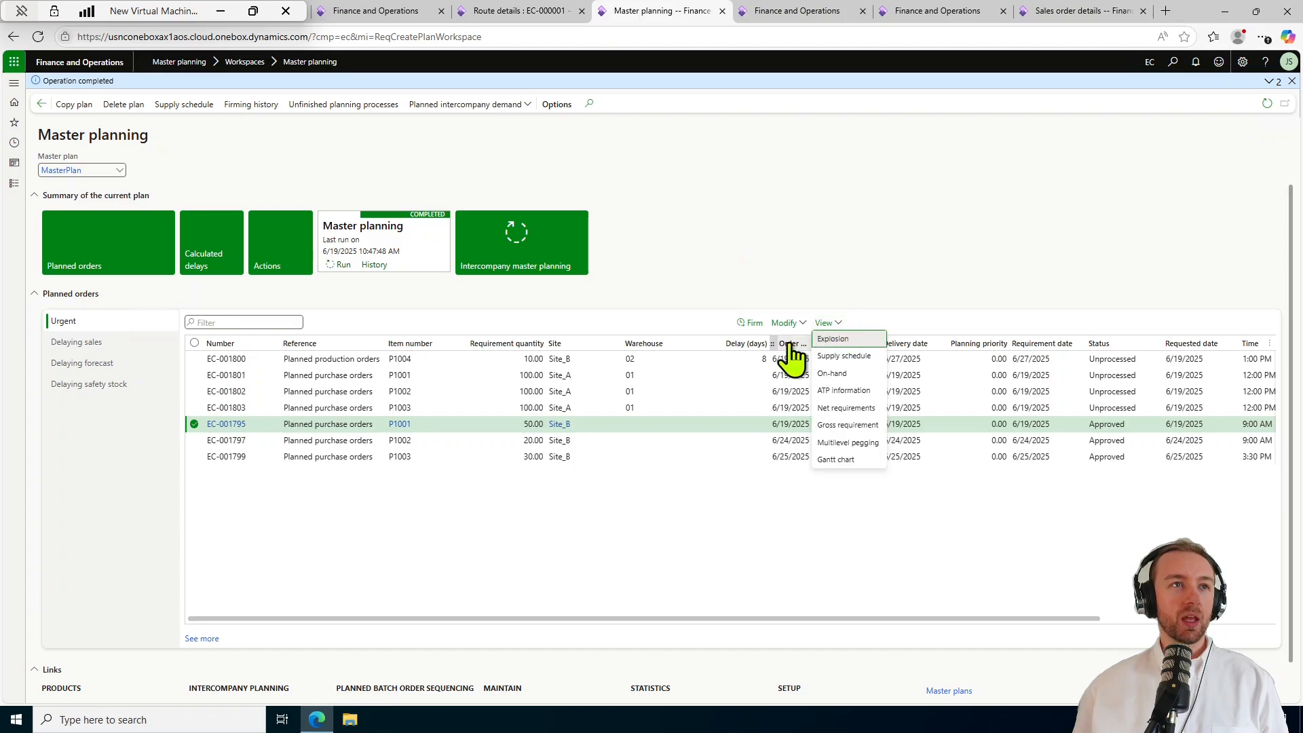
click(781, 357)
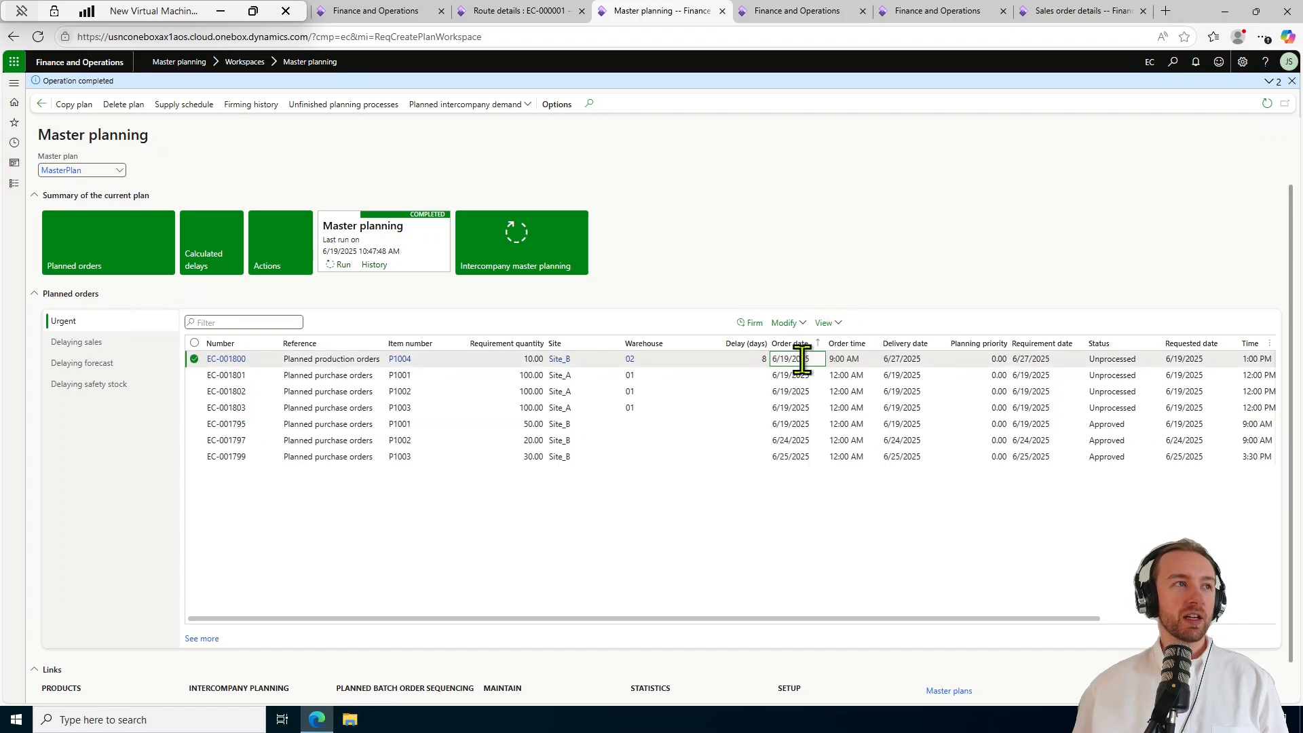
click(832, 324)
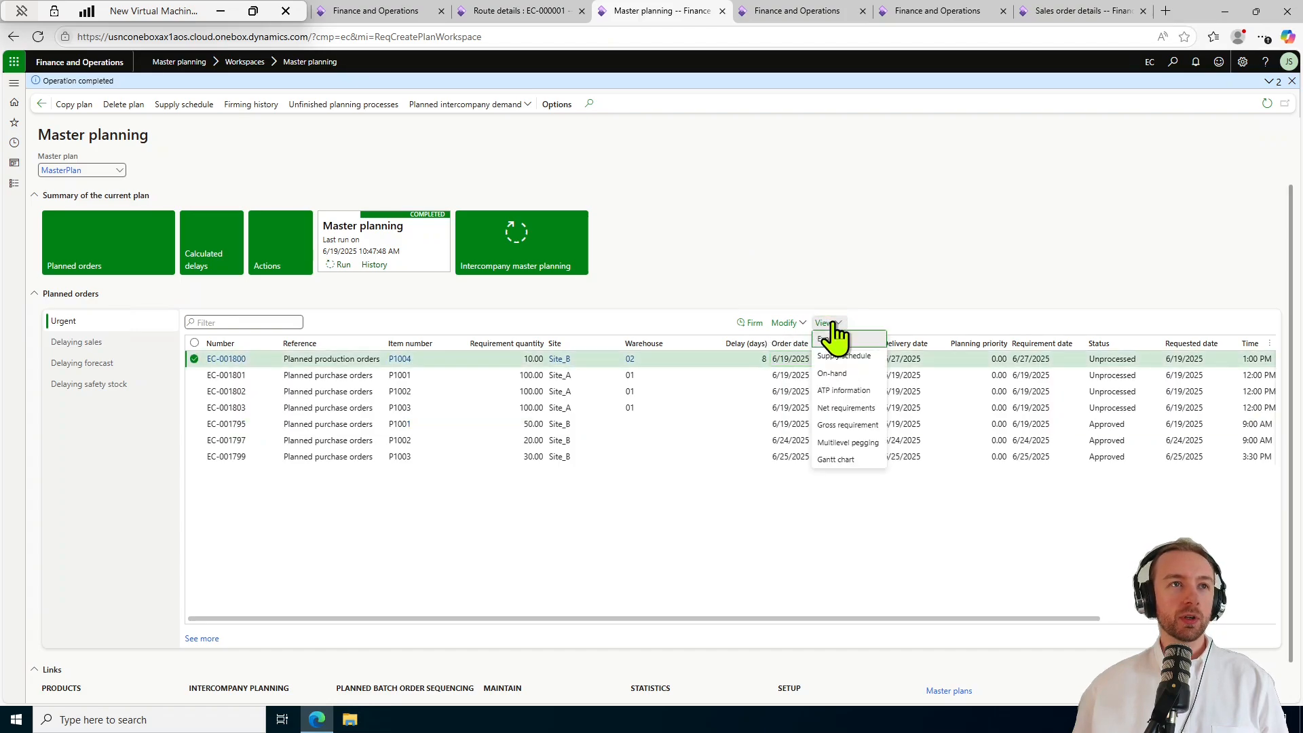
click(861, 462)
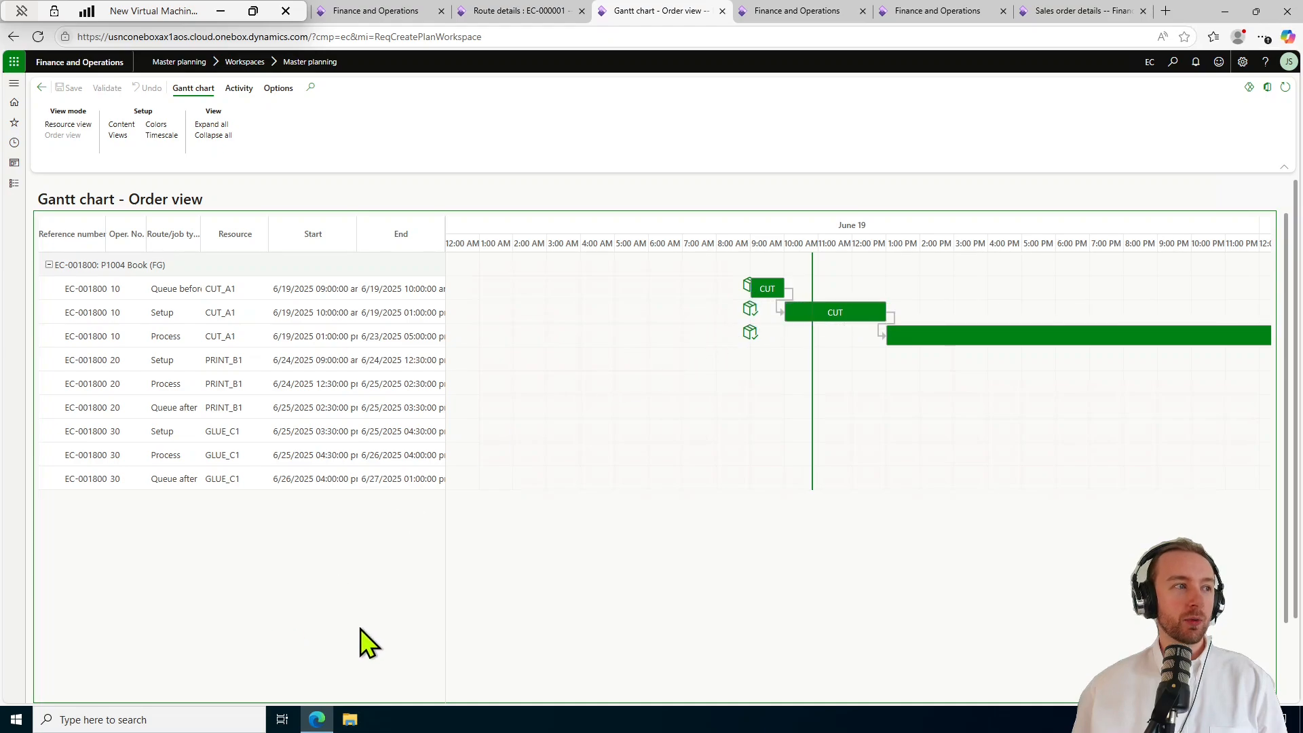
Review the printing (20 Setup) and gluing (30 Setup) operation bars.
drag(1289, 563, 1291, 663)
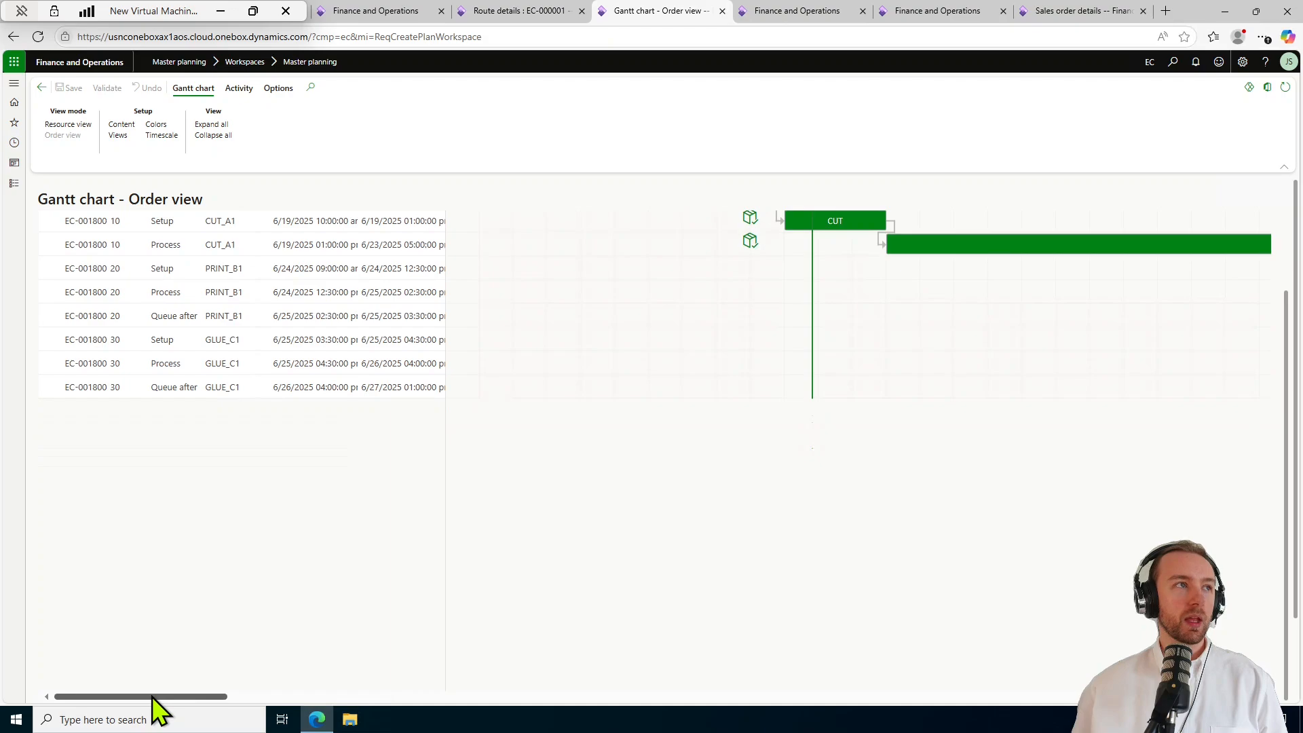
click(202, 267)
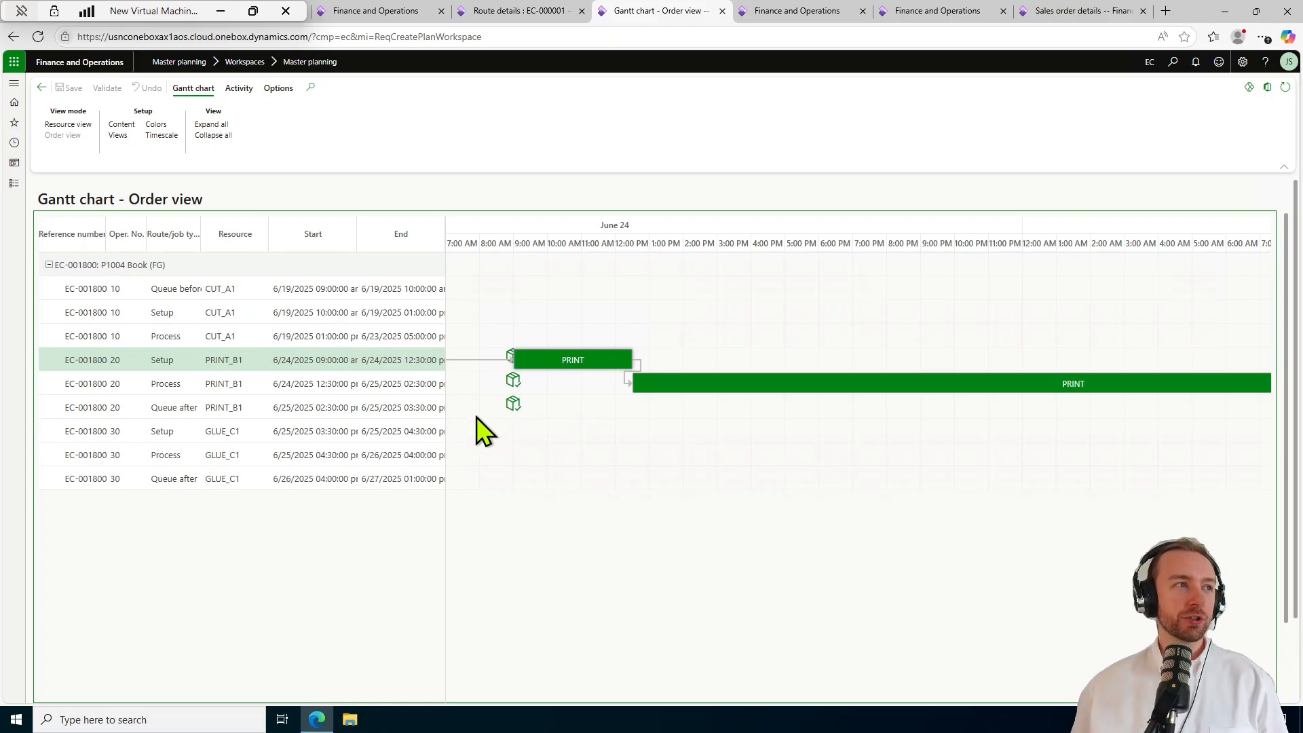
click(301, 439)
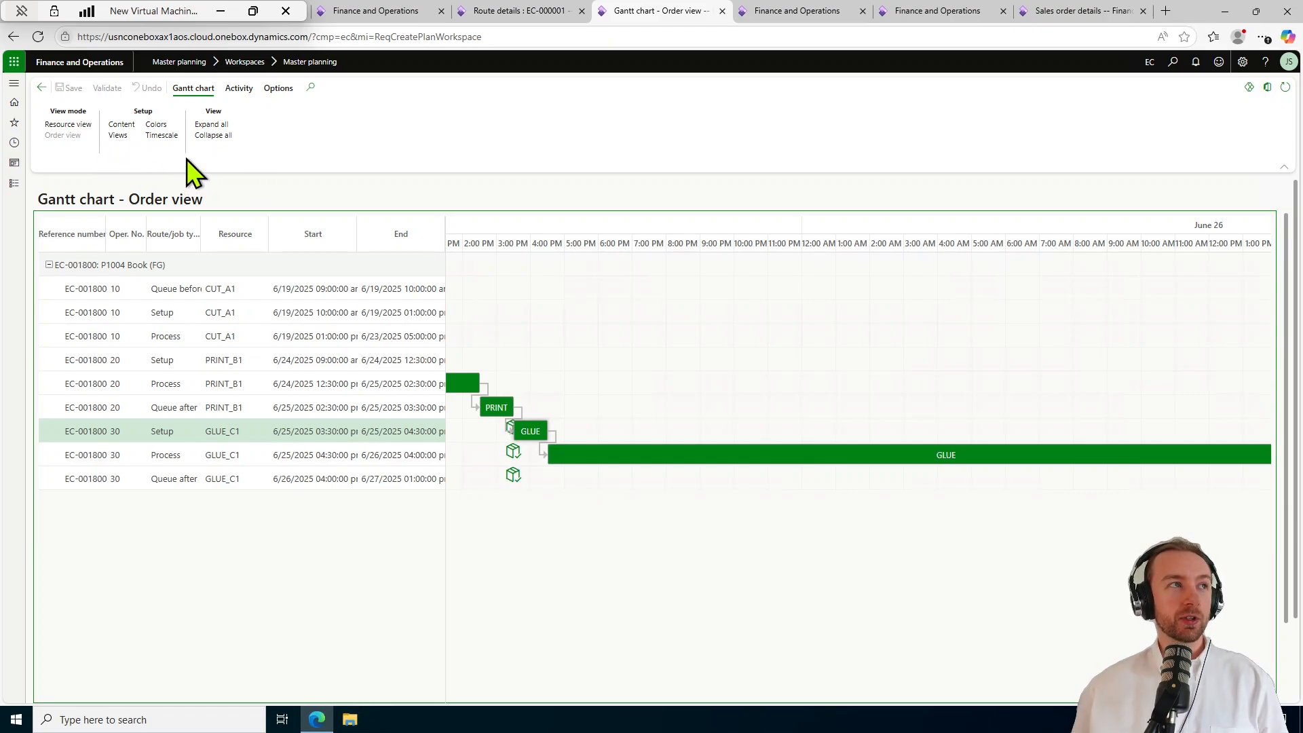
Go back to Master planning and open the EC-001800 planned order details.
click(41, 89)
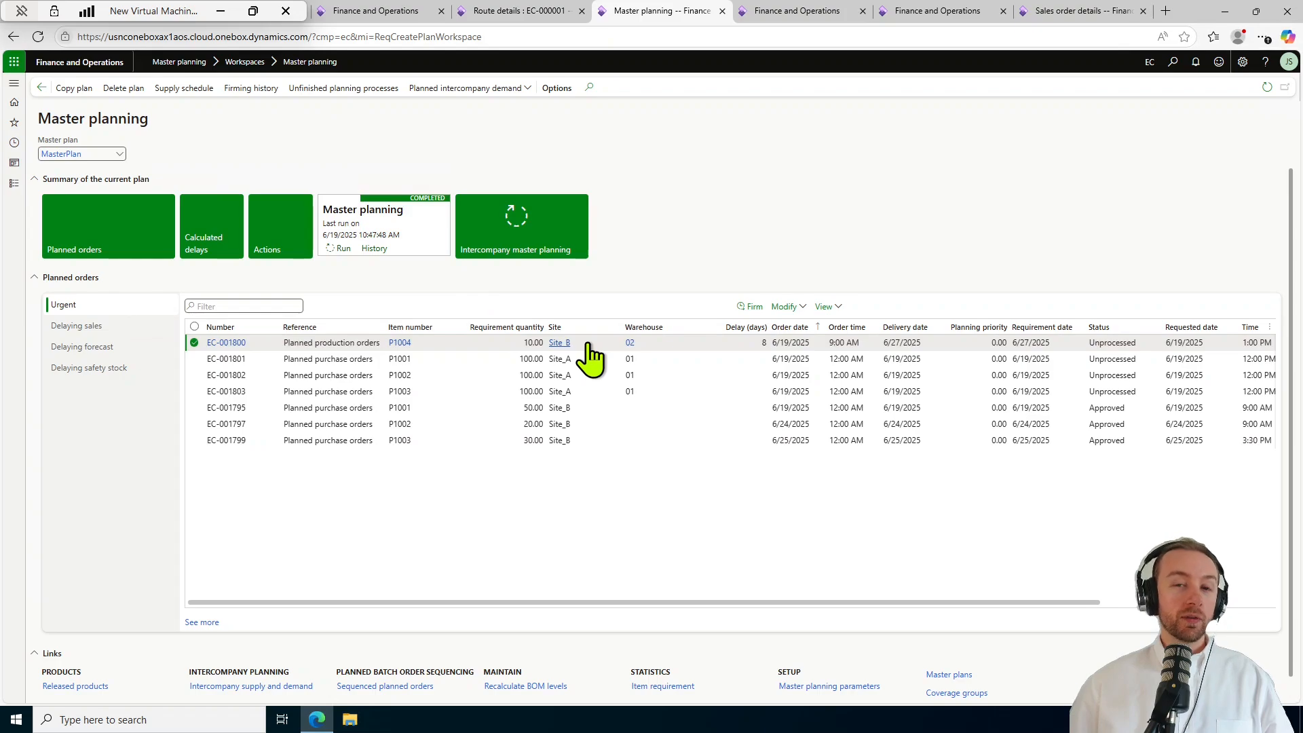
mouse_move(587, 345)
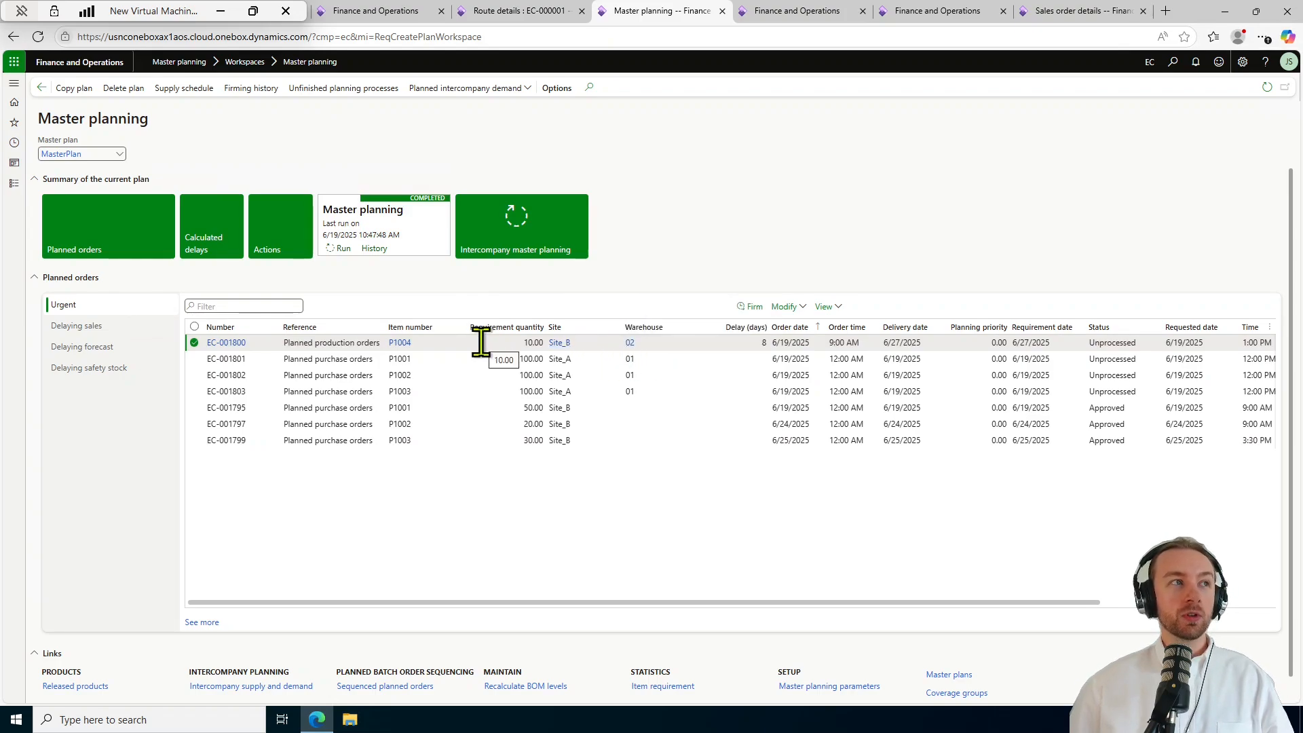
click(234, 343)
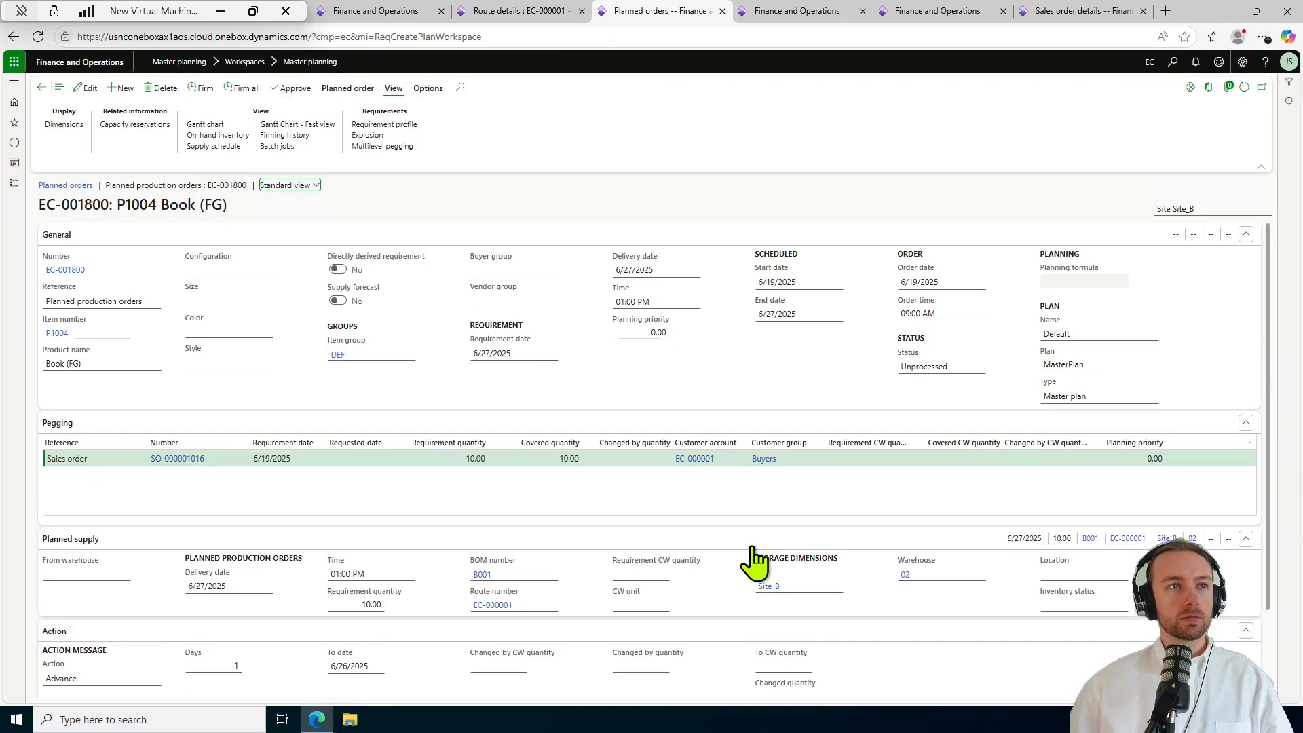
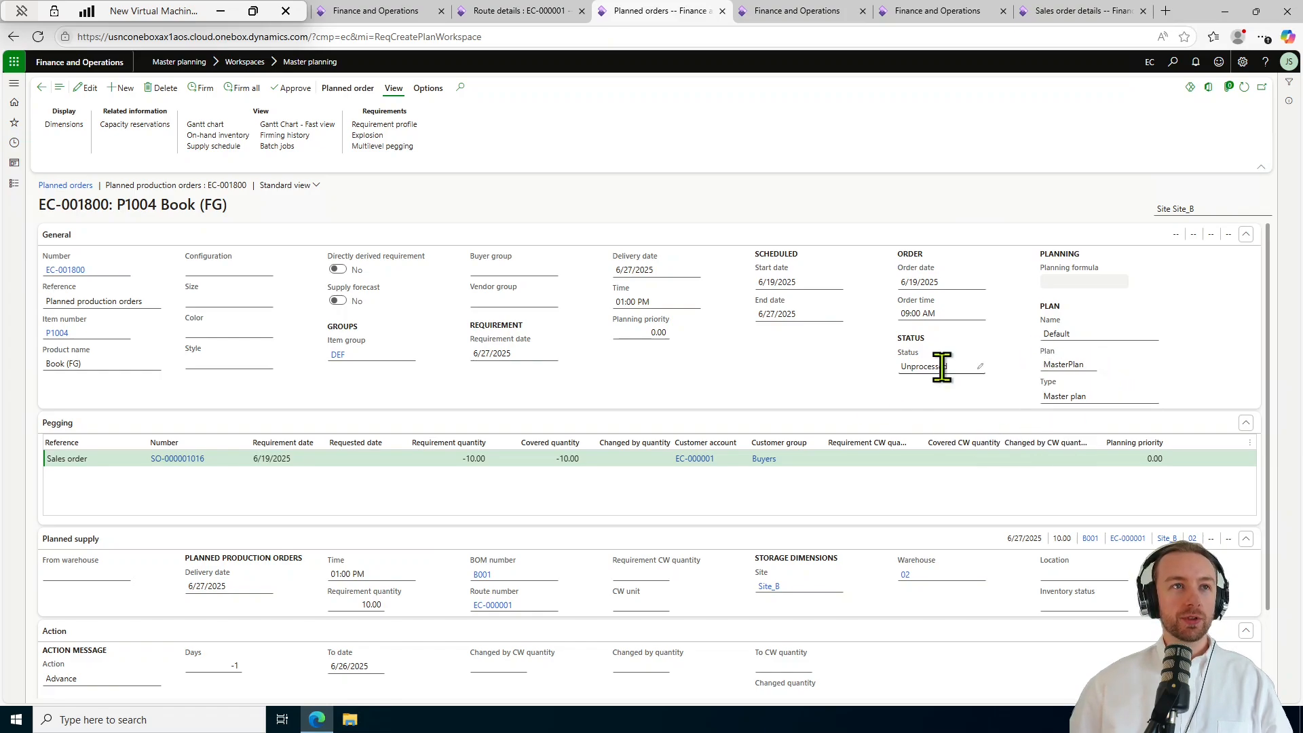
Keep EC-001800 at Unprocessed and check its Advance action and 8-day delay to 6/27/2025.
mouse_move(903, 367)
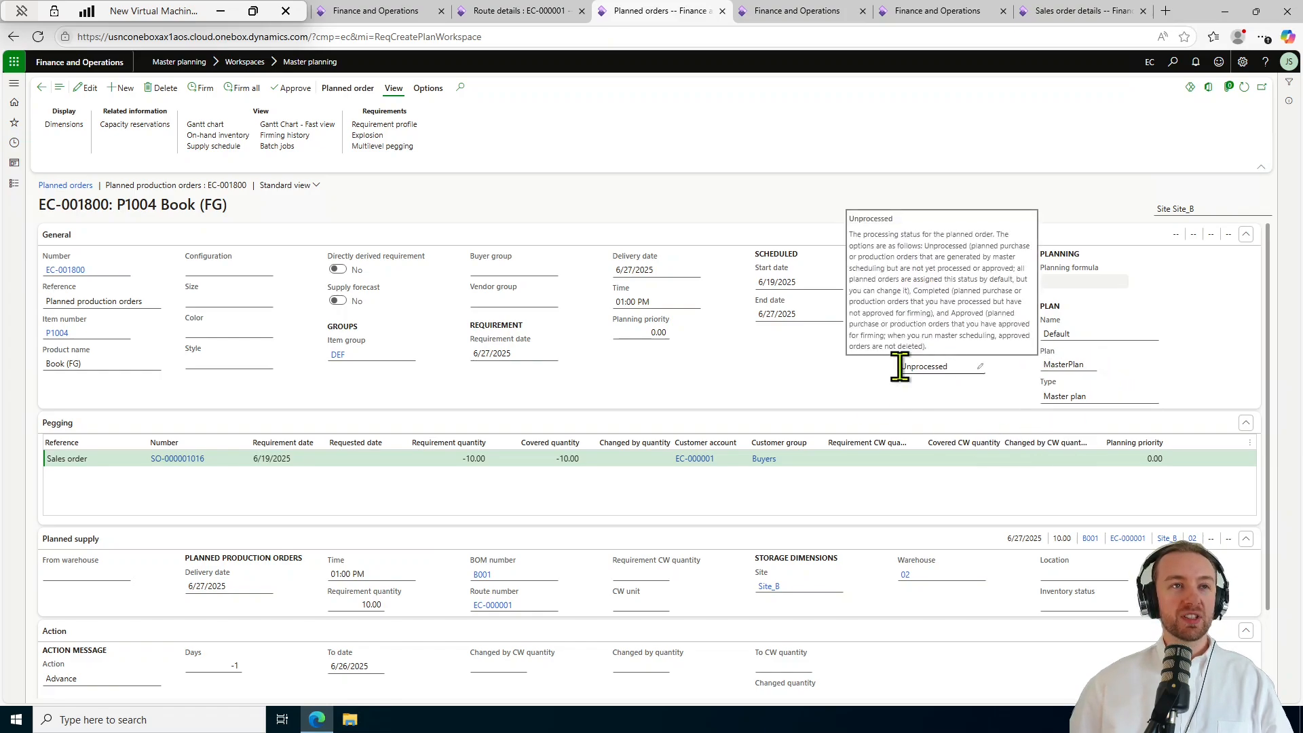
click(980, 368)
click(980, 365)
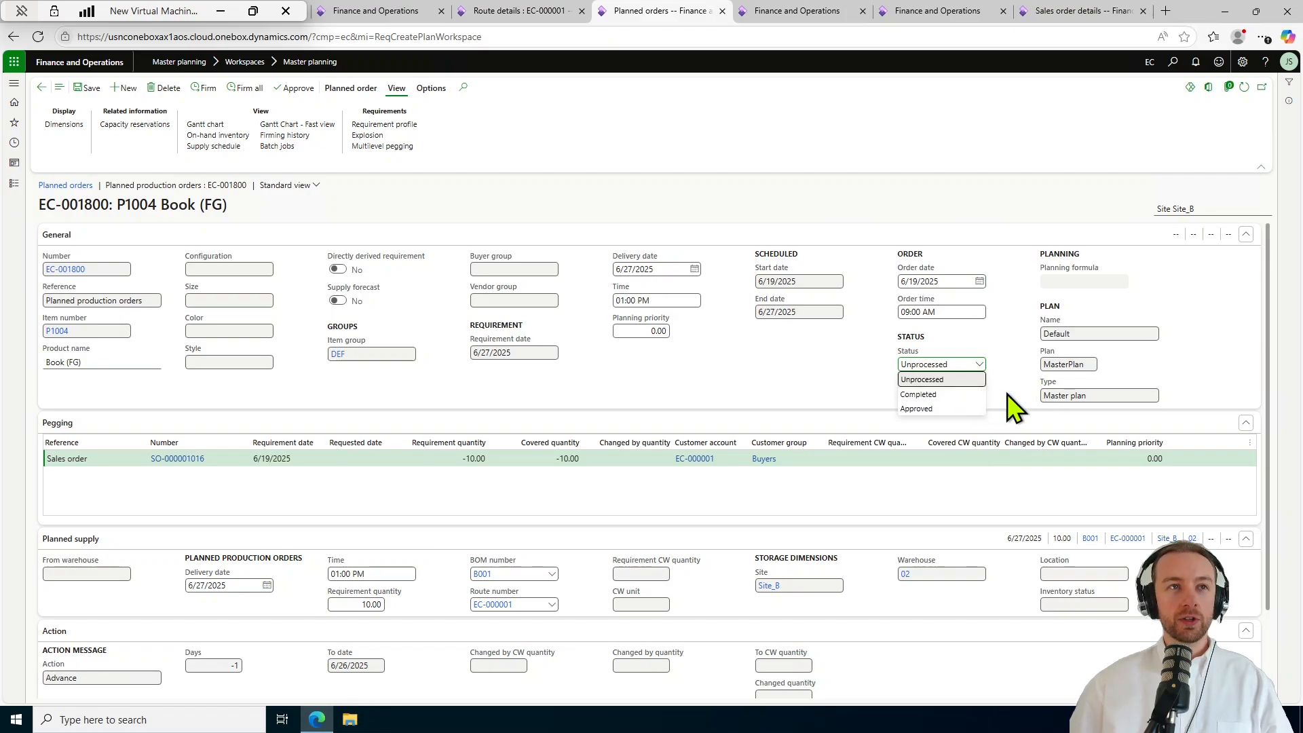
click(1008, 397)
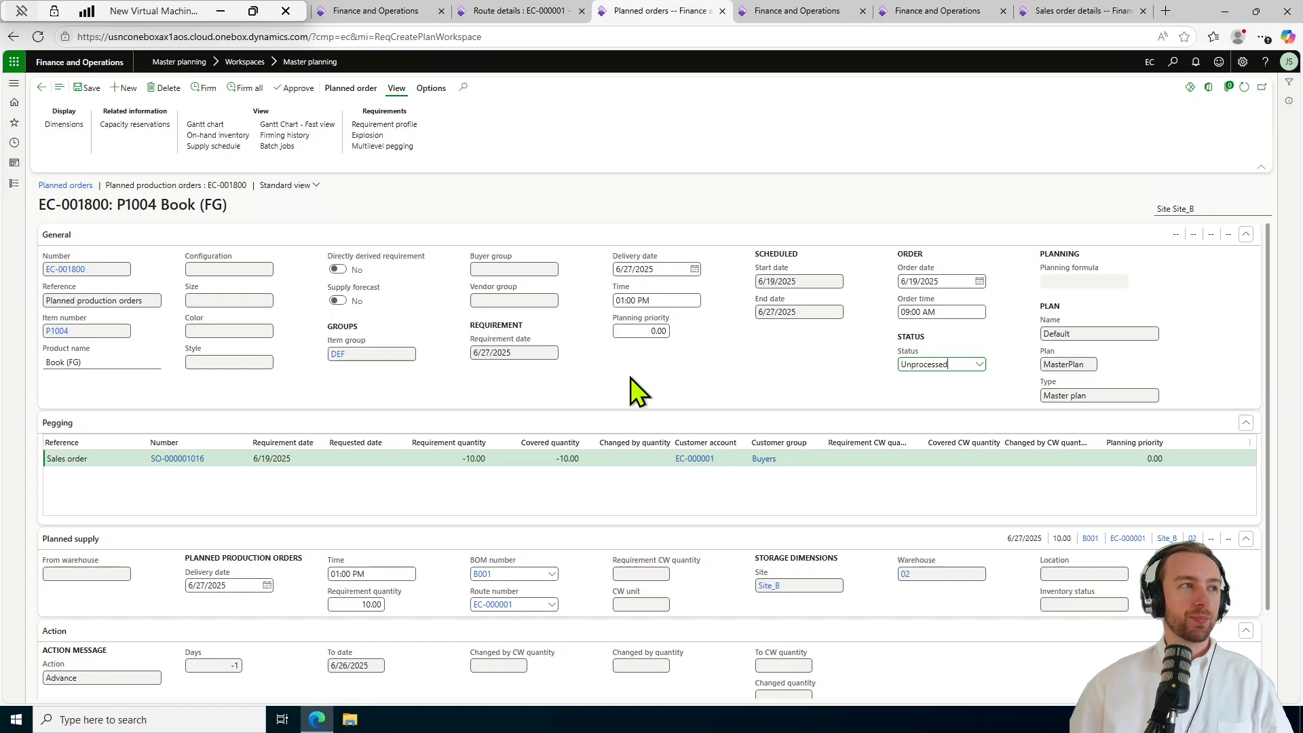
scroll(629, 377, down, 1)
scroll(495, 429, down, 1)
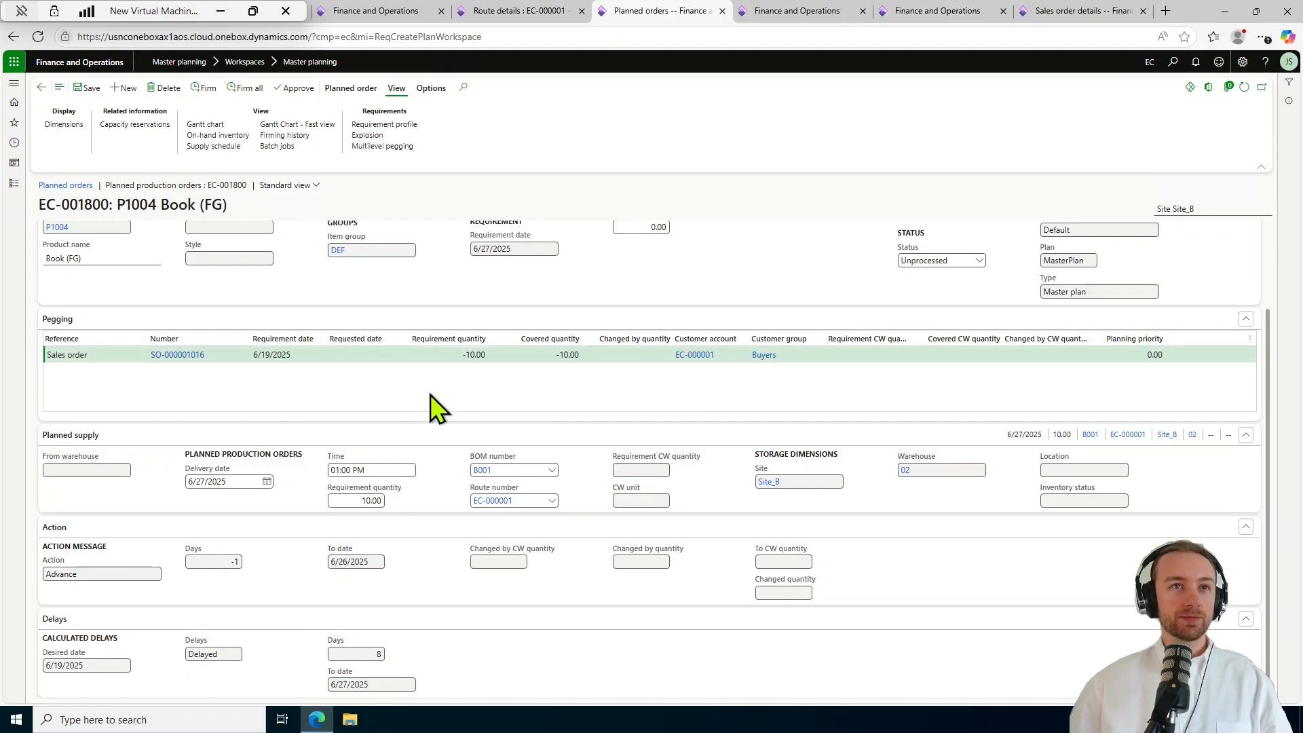
mouse_move(161, 356)
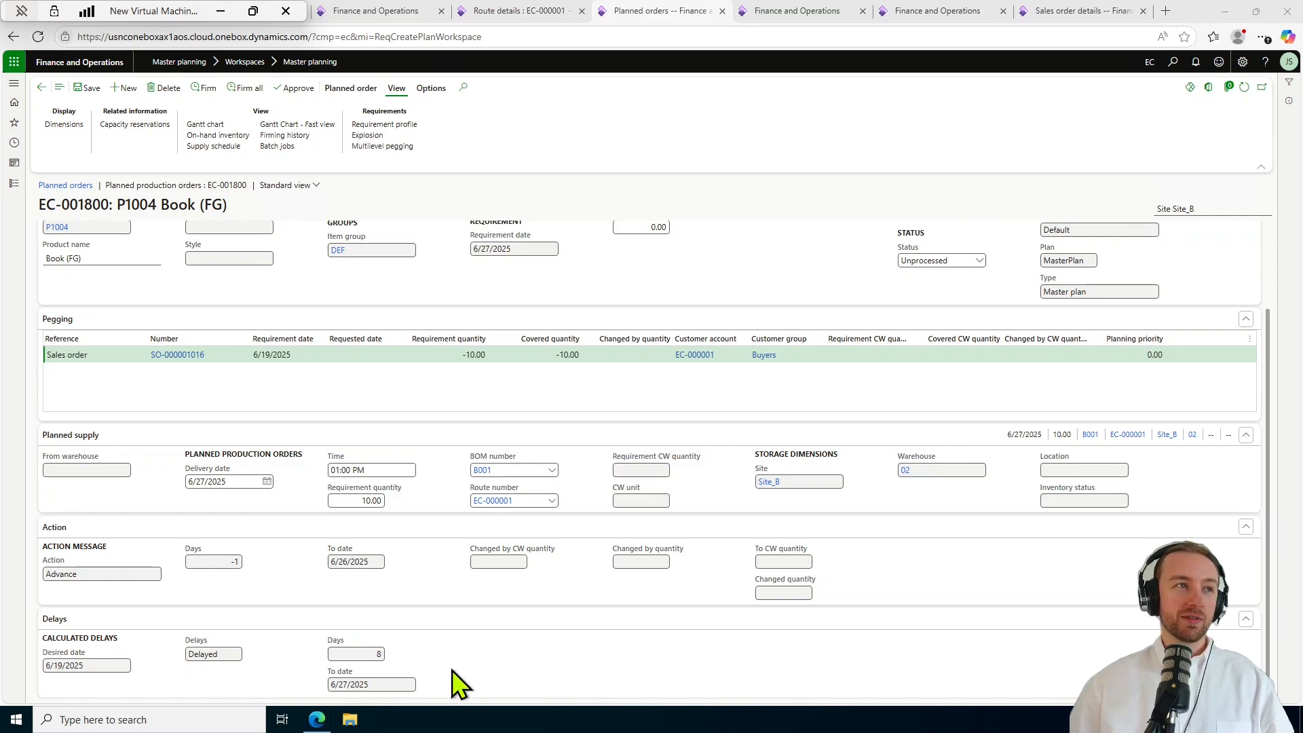
click(1253, 719)
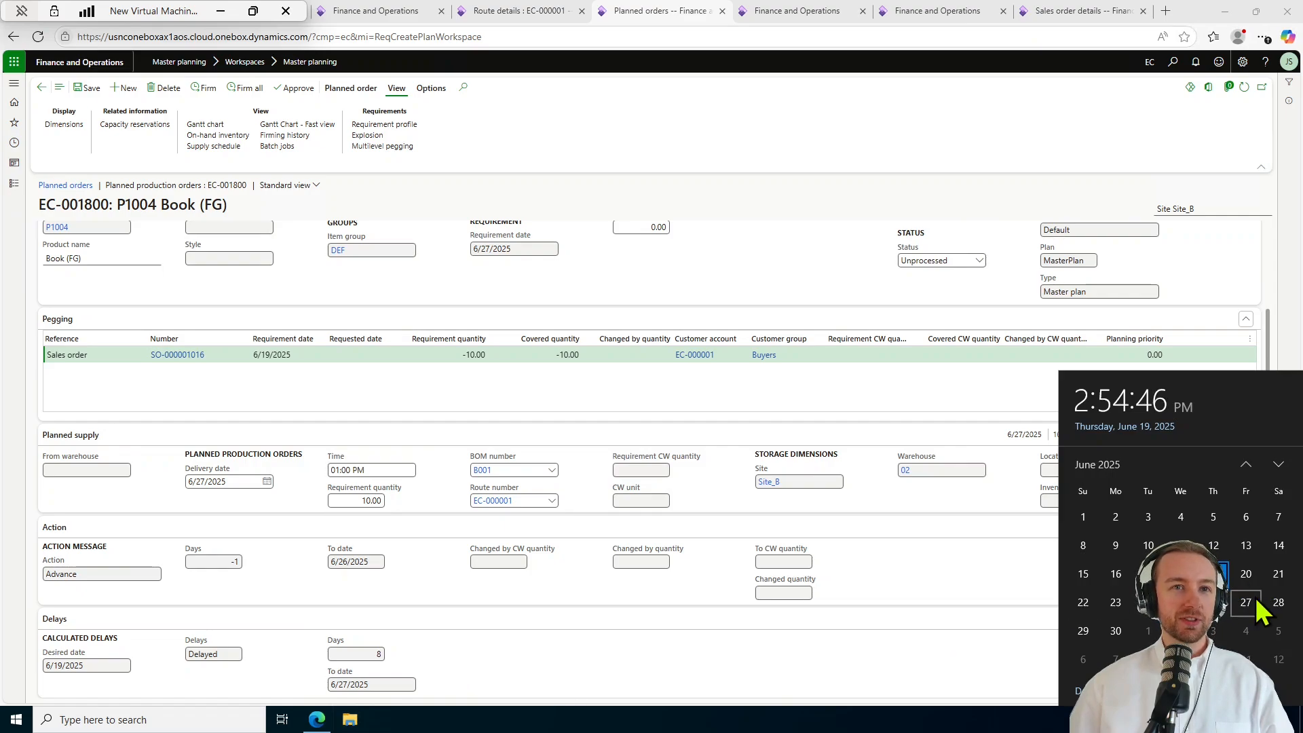
click(877, 683)
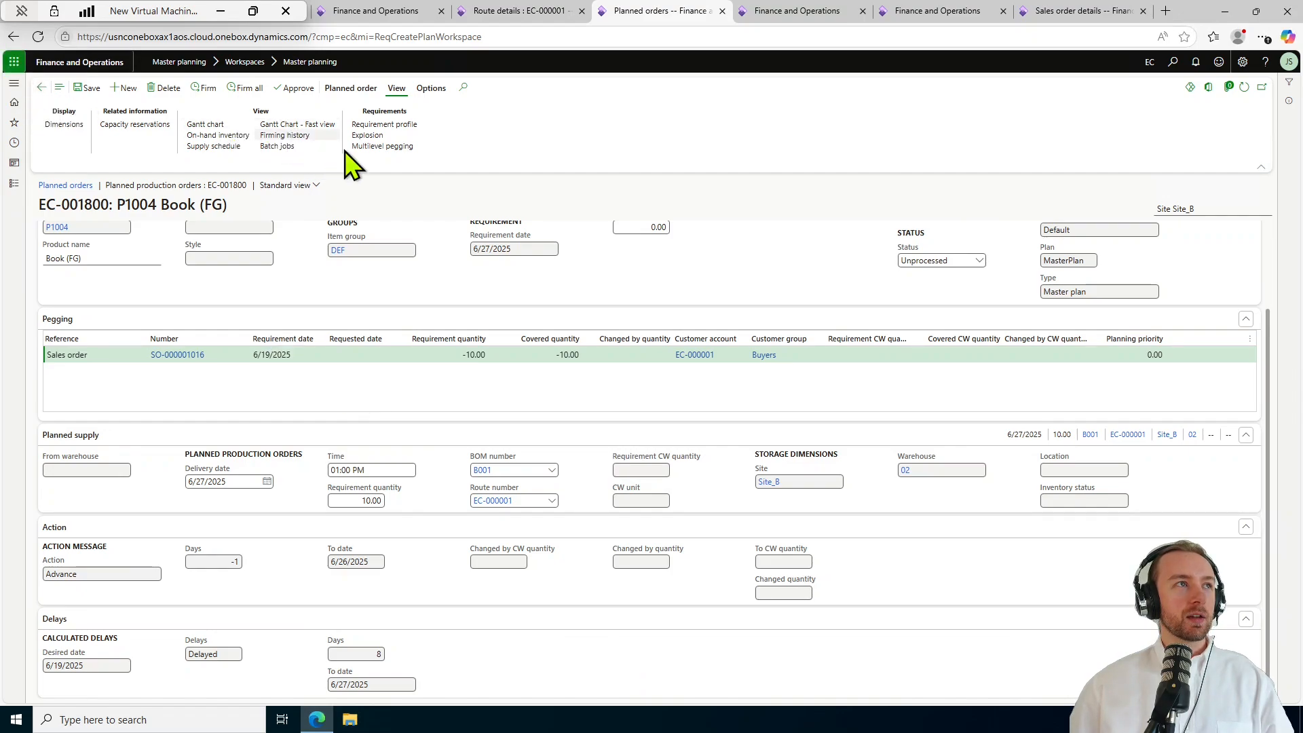
scroll(426, 285, up, 2)
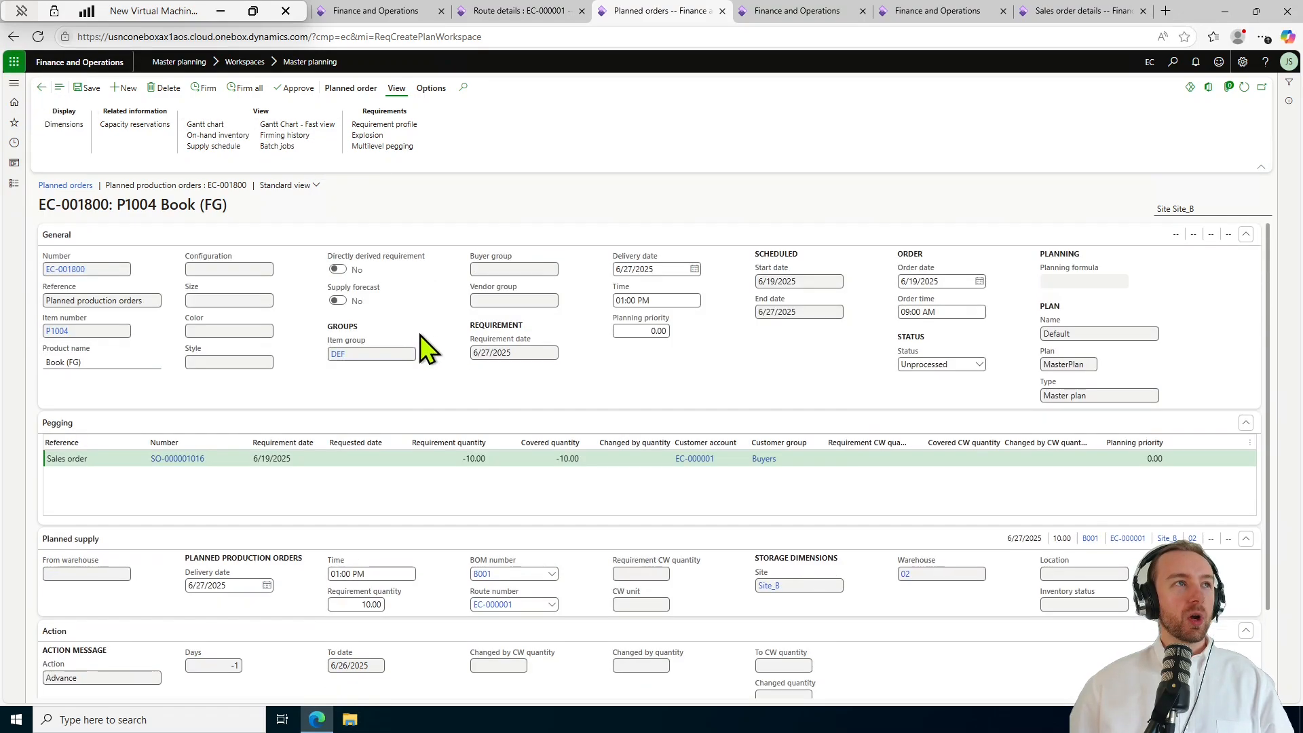
Open the EC-001800 explosion and inspect the Paper, Ink and Glue planned purchase orders.
click(399, 135)
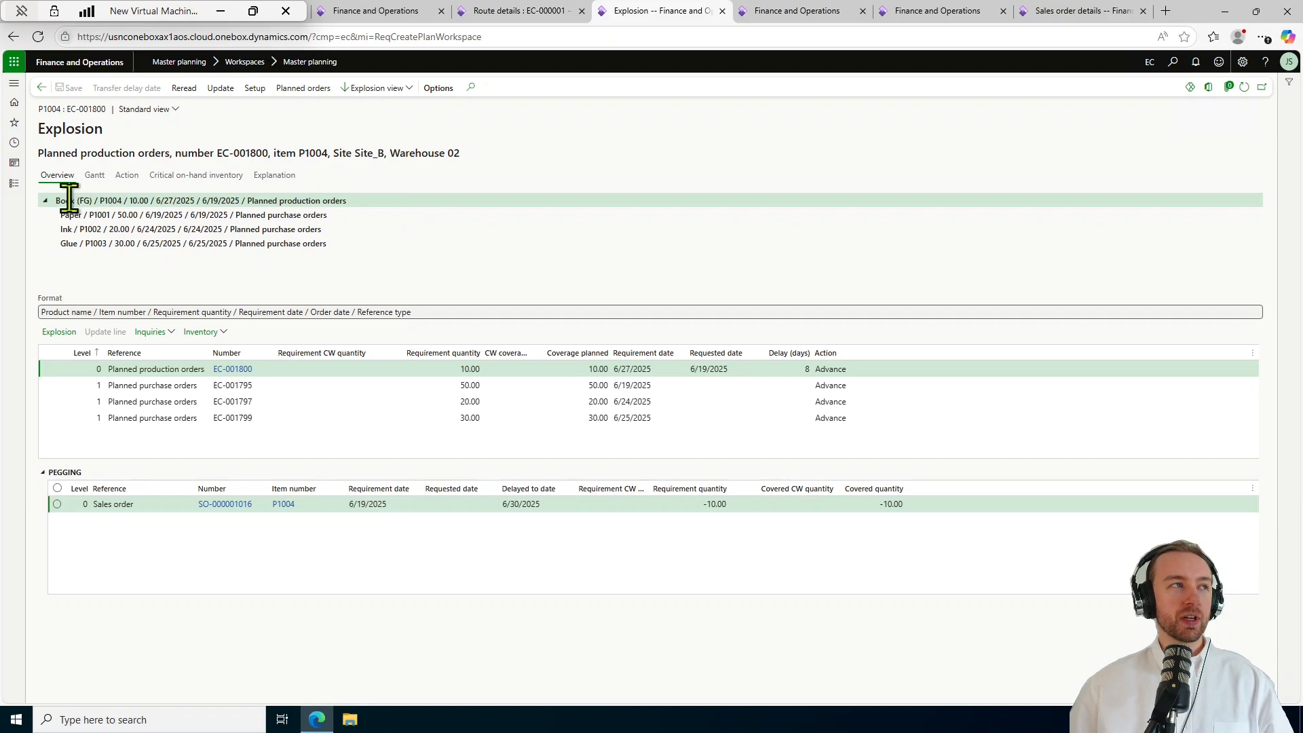
click(348, 215)
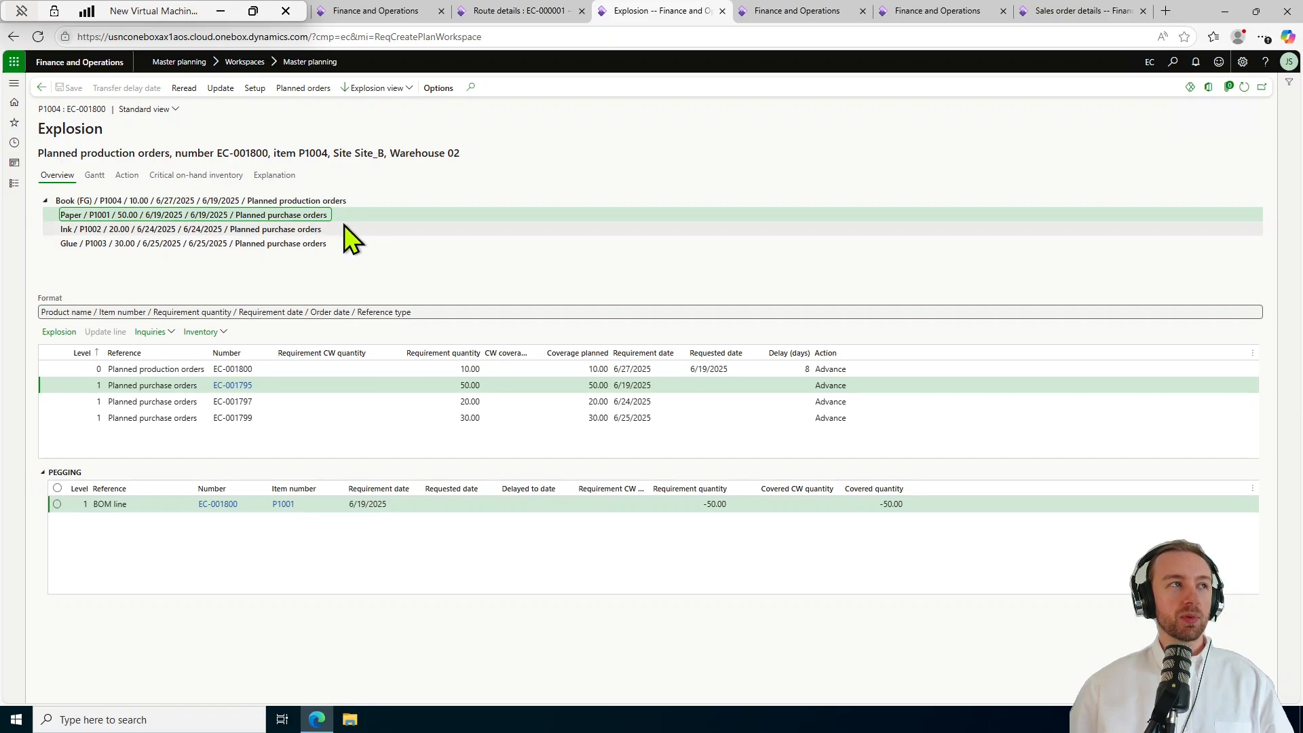
click(346, 229)
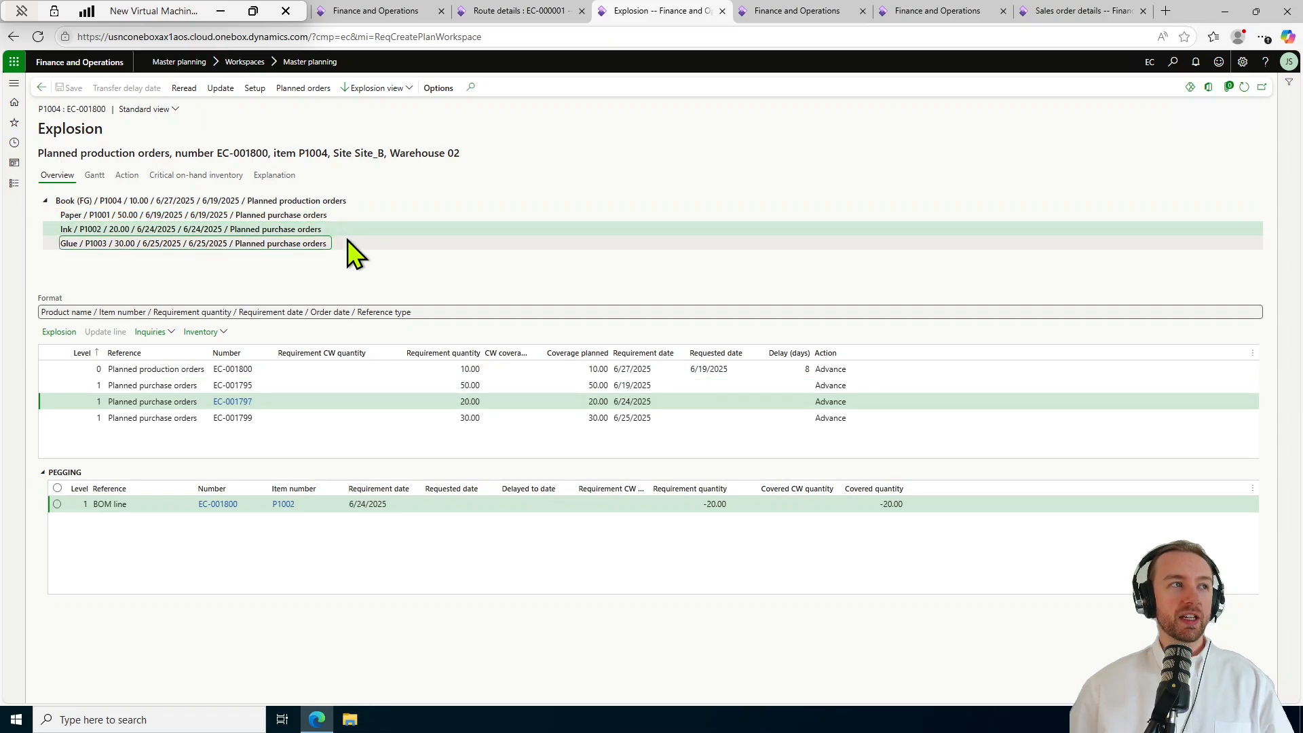
click(348, 241)
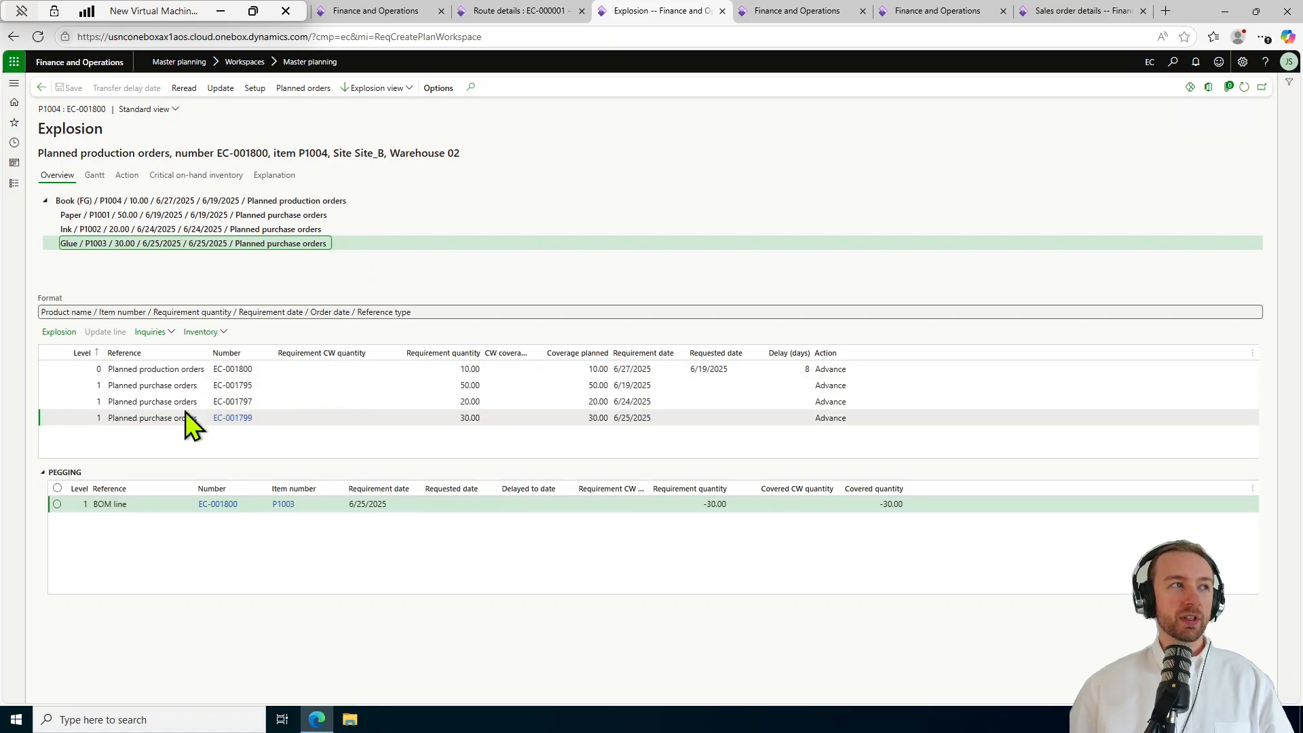
Check the pegging of Glue order EC-001799 and what the Book production order is pegged to.
click(117, 418)
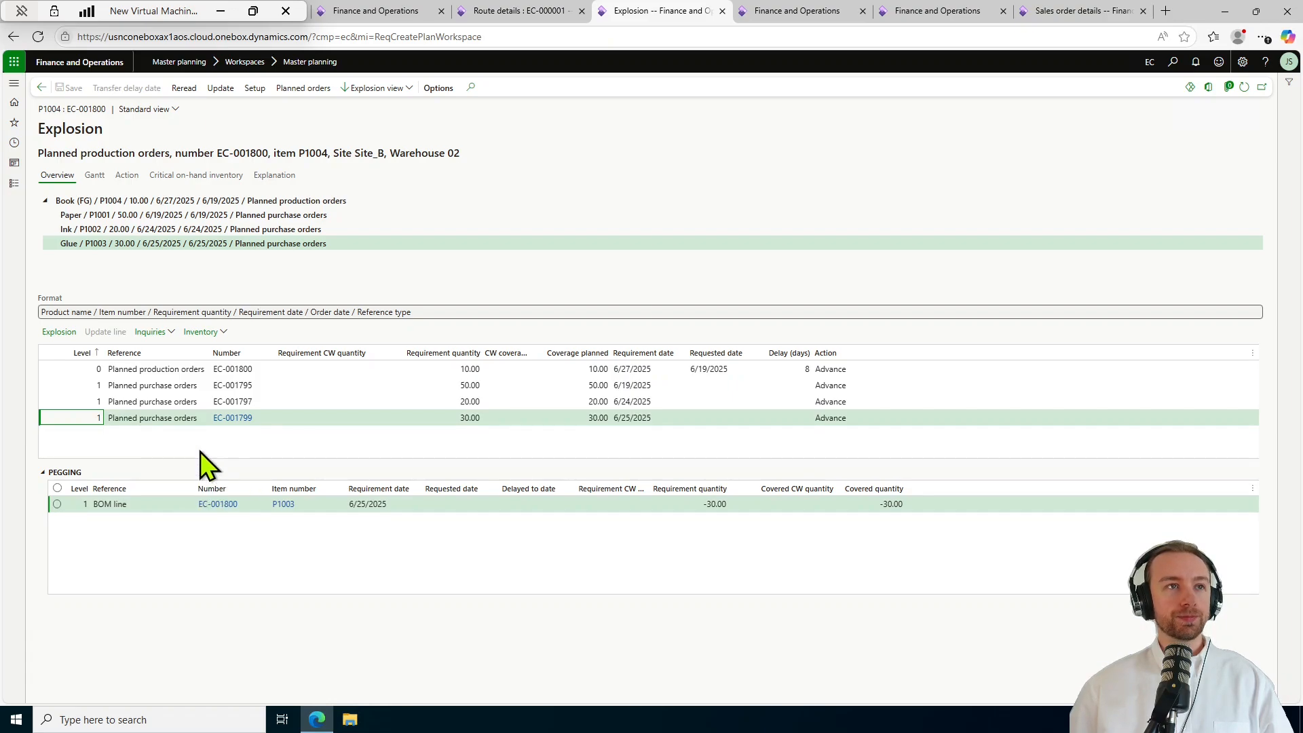
click(248, 566)
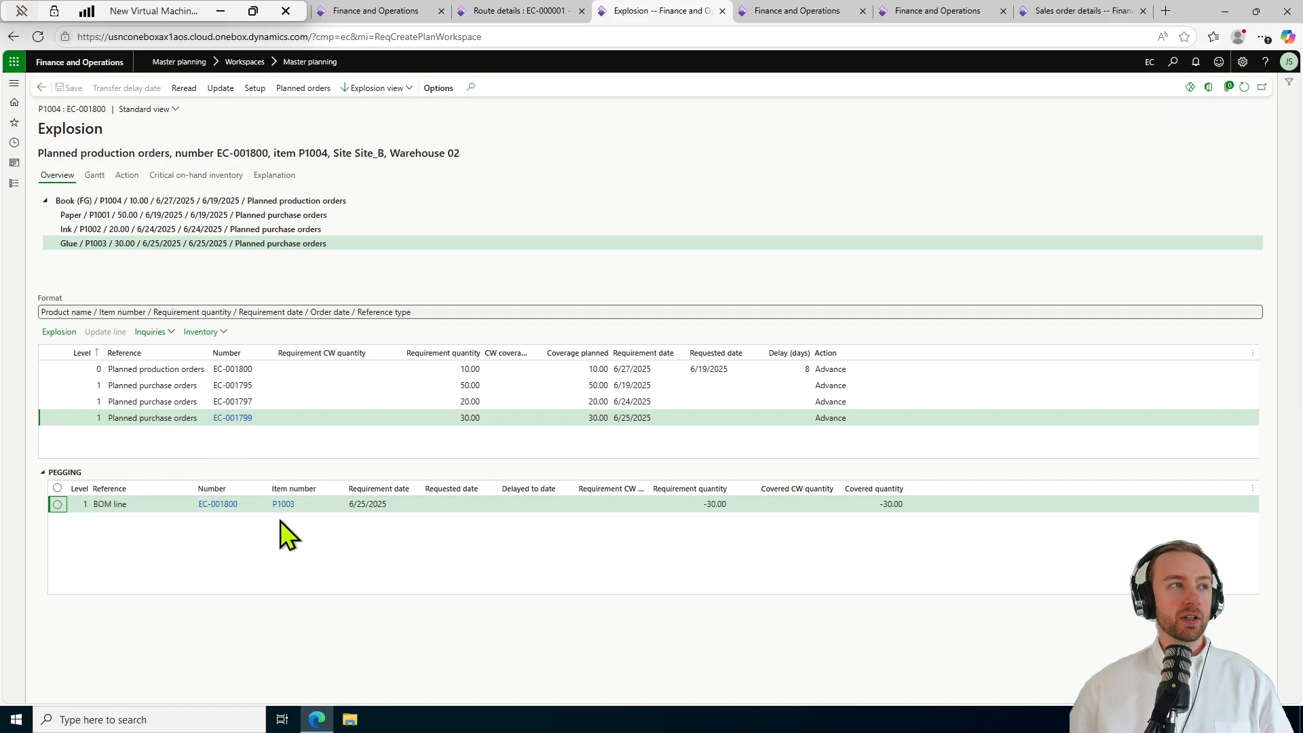
click(179, 372)
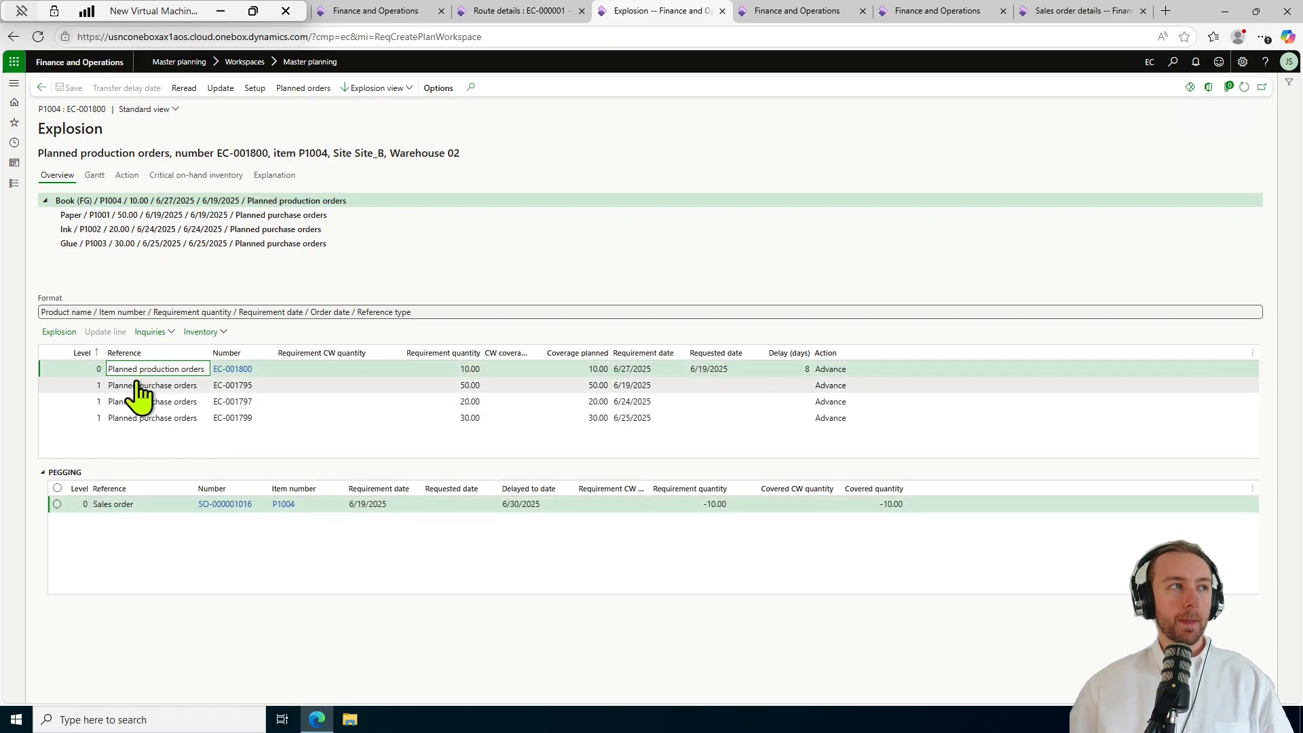
Check pegging for Paper, Ink EC-001797 and Glue EC-001799, then return to Master planning.
click(137, 384)
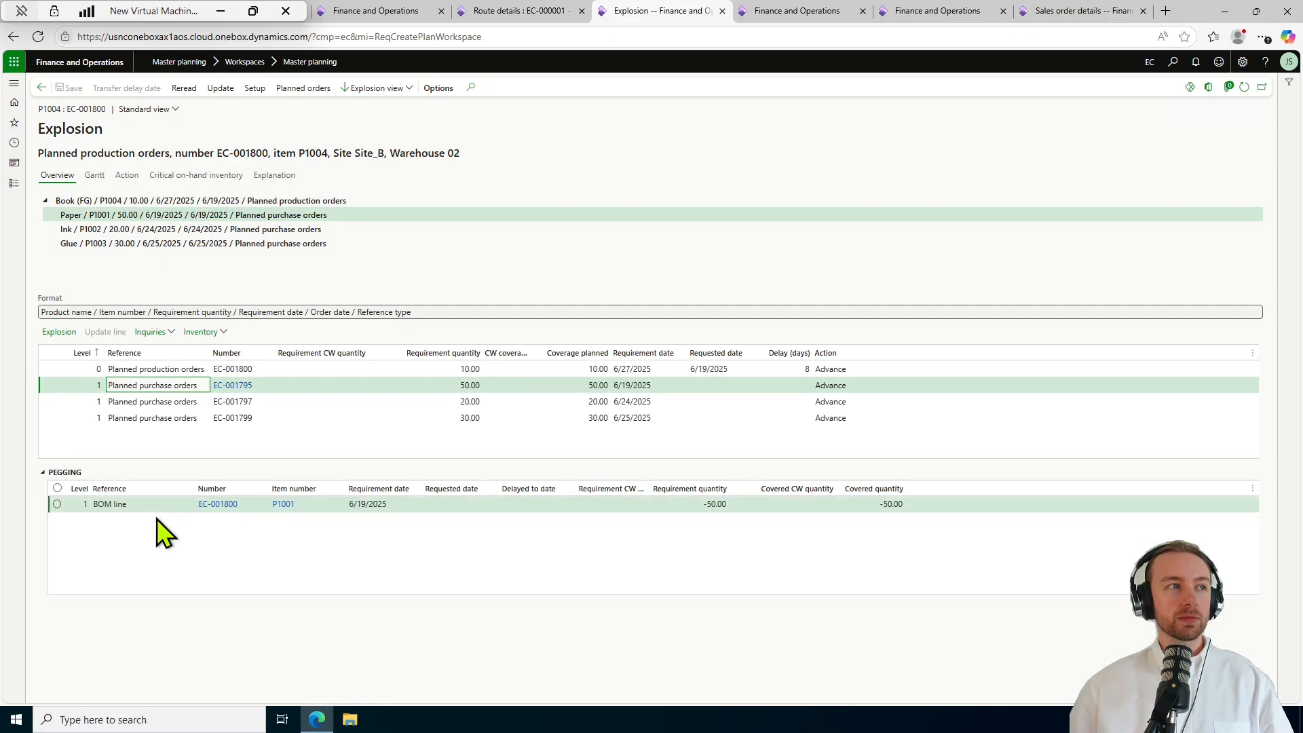
click(157, 369)
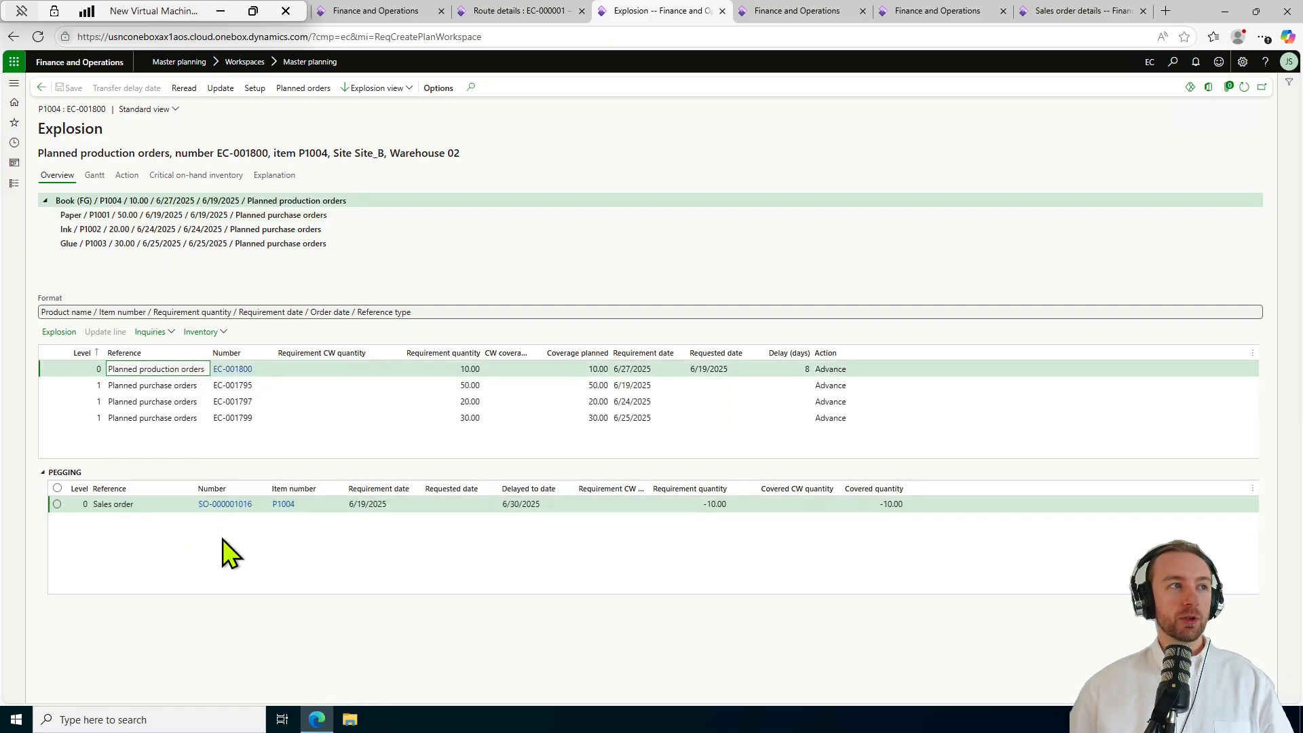
click(173, 385)
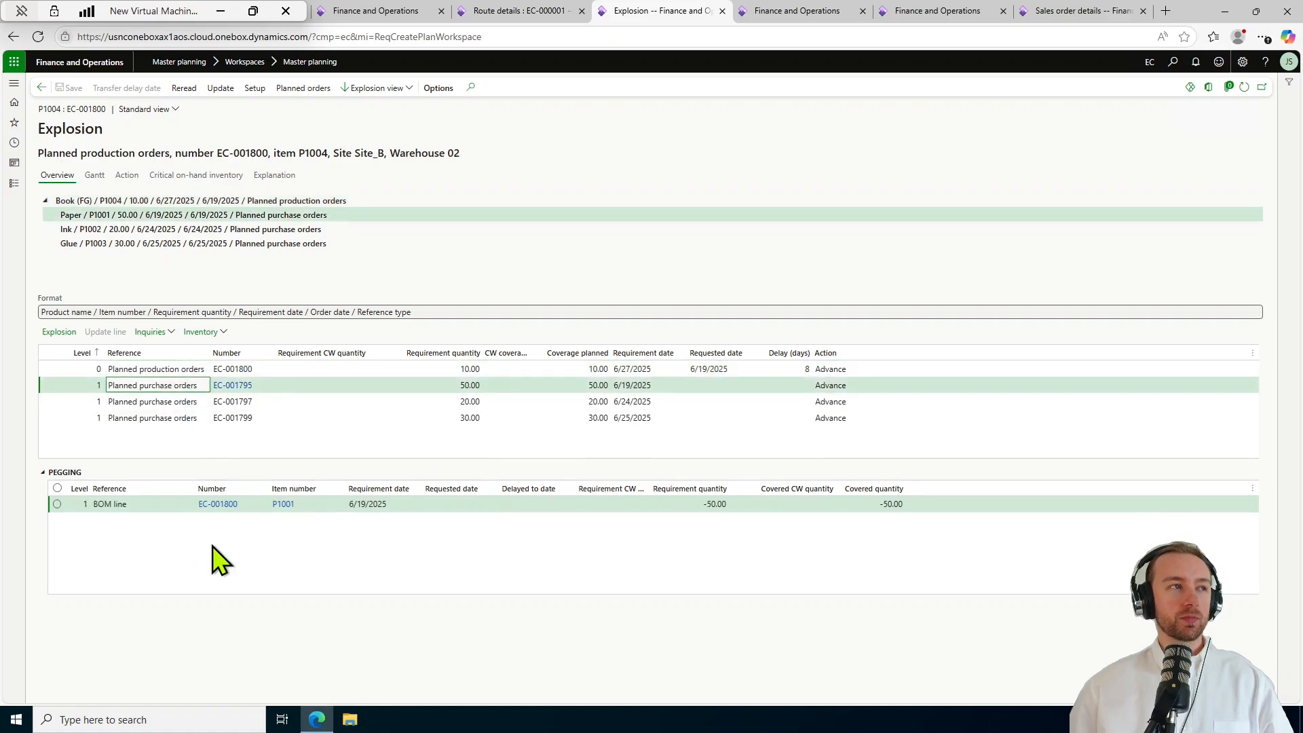
click(257, 539)
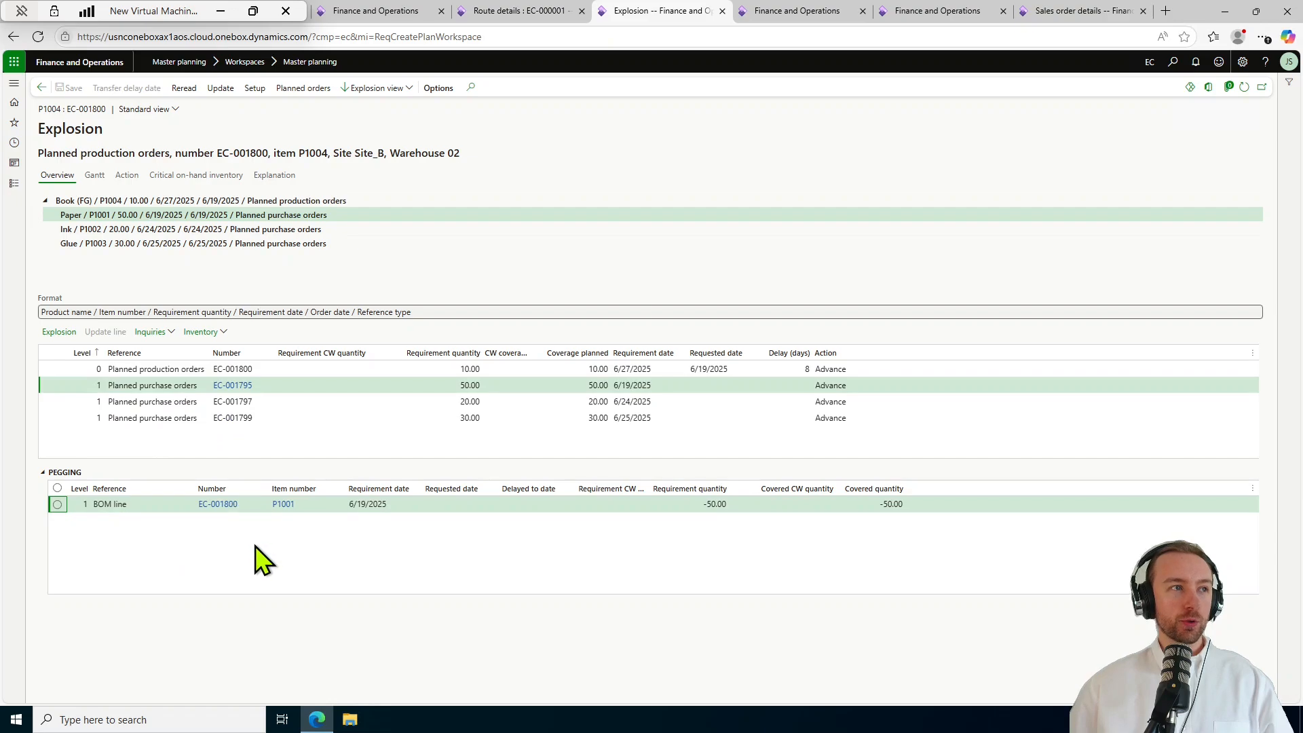
click(170, 404)
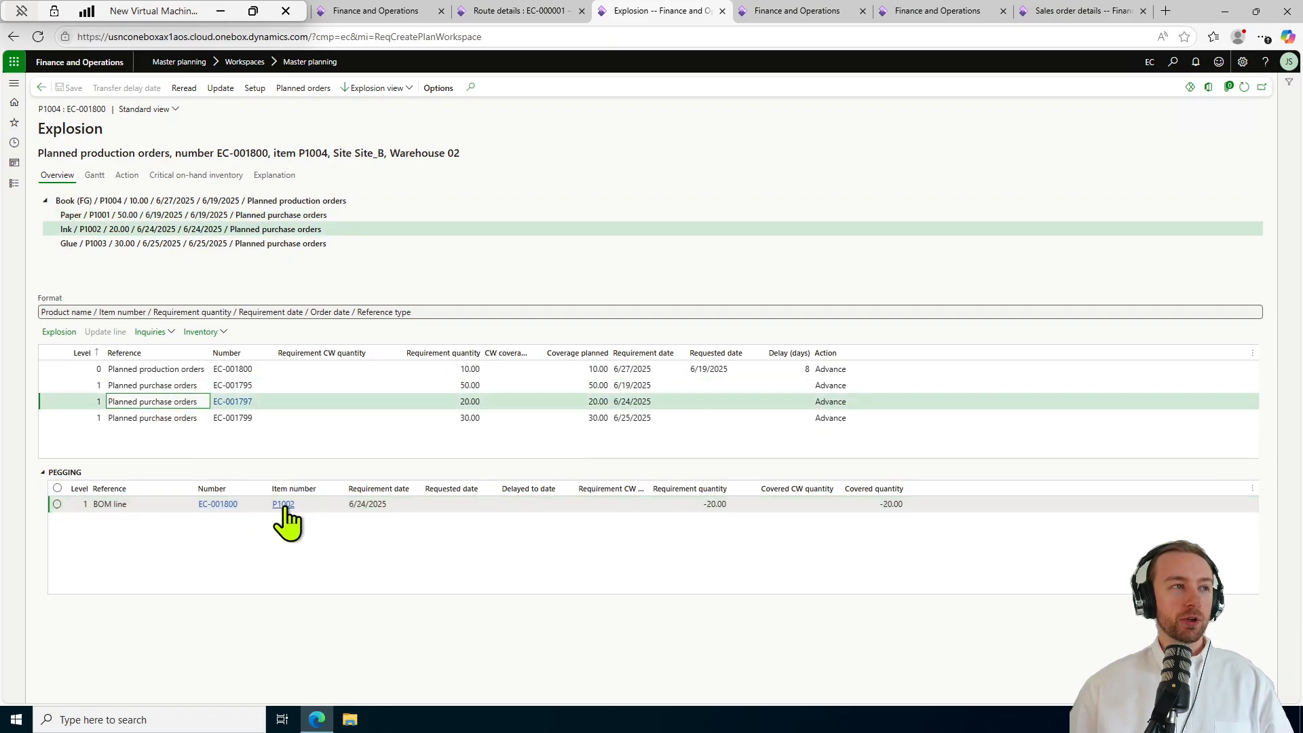
click(176, 418)
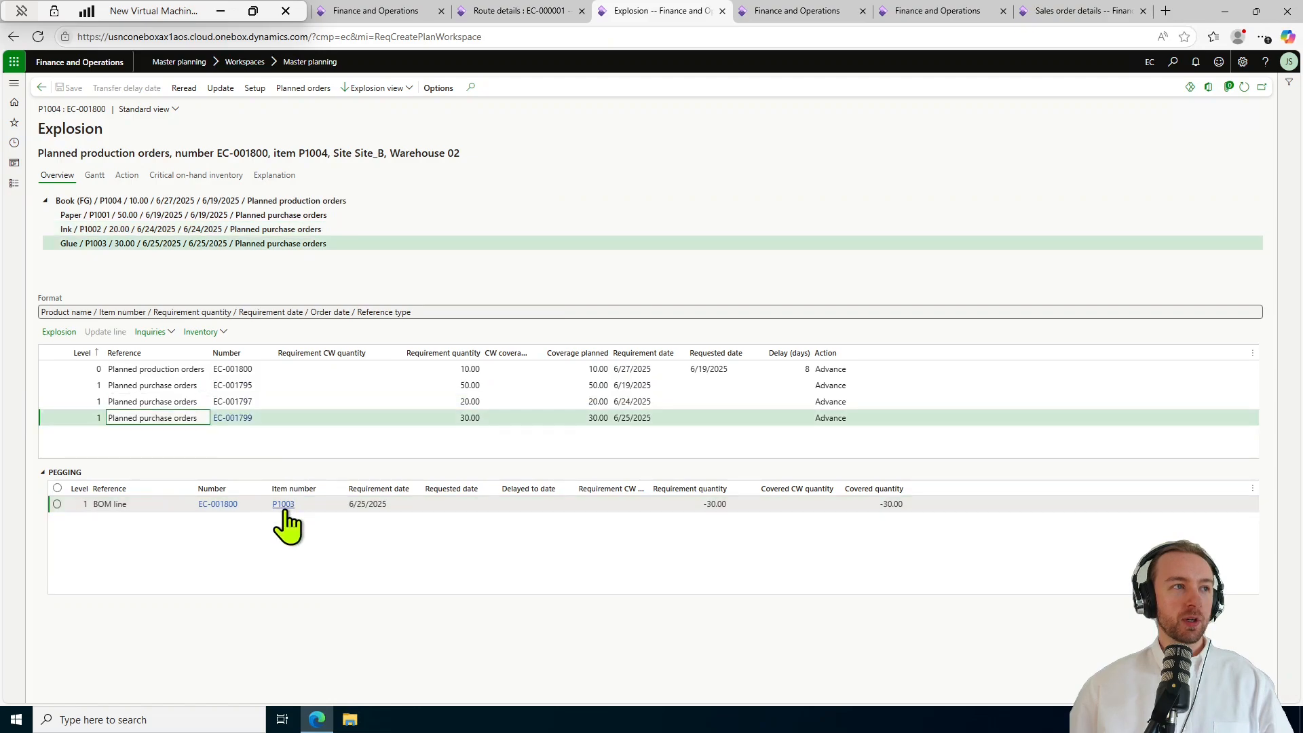
click(357, 551)
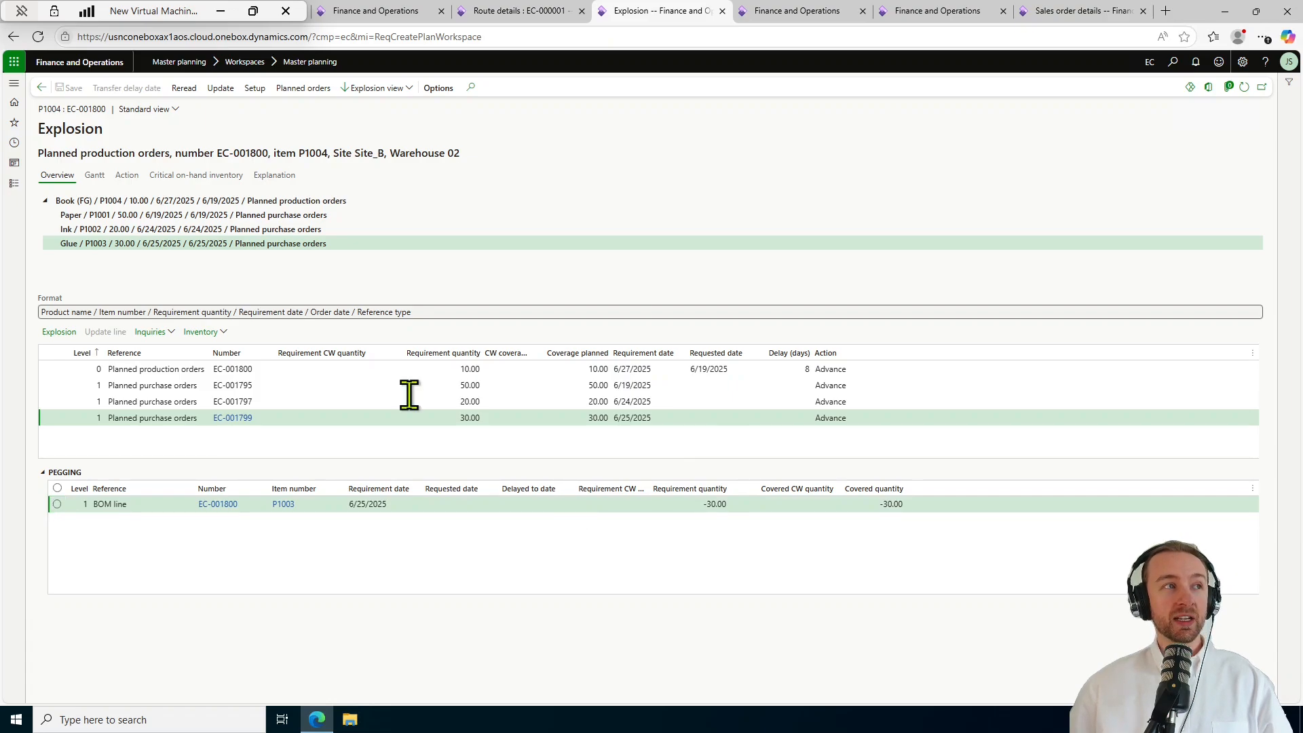
click(41, 88)
click(41, 88)
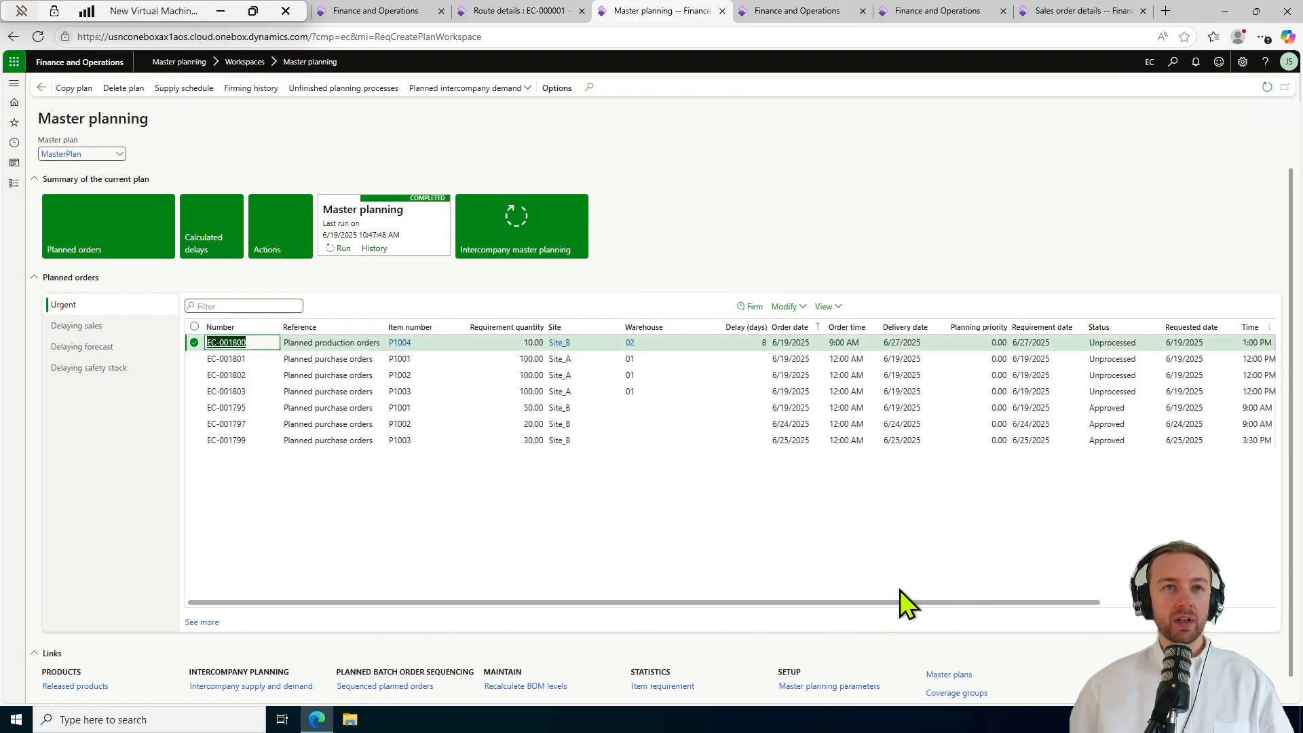
Open the EC-001800 explosion and list its Book, Paper, Ink and Glue planned orders.
click(834, 306)
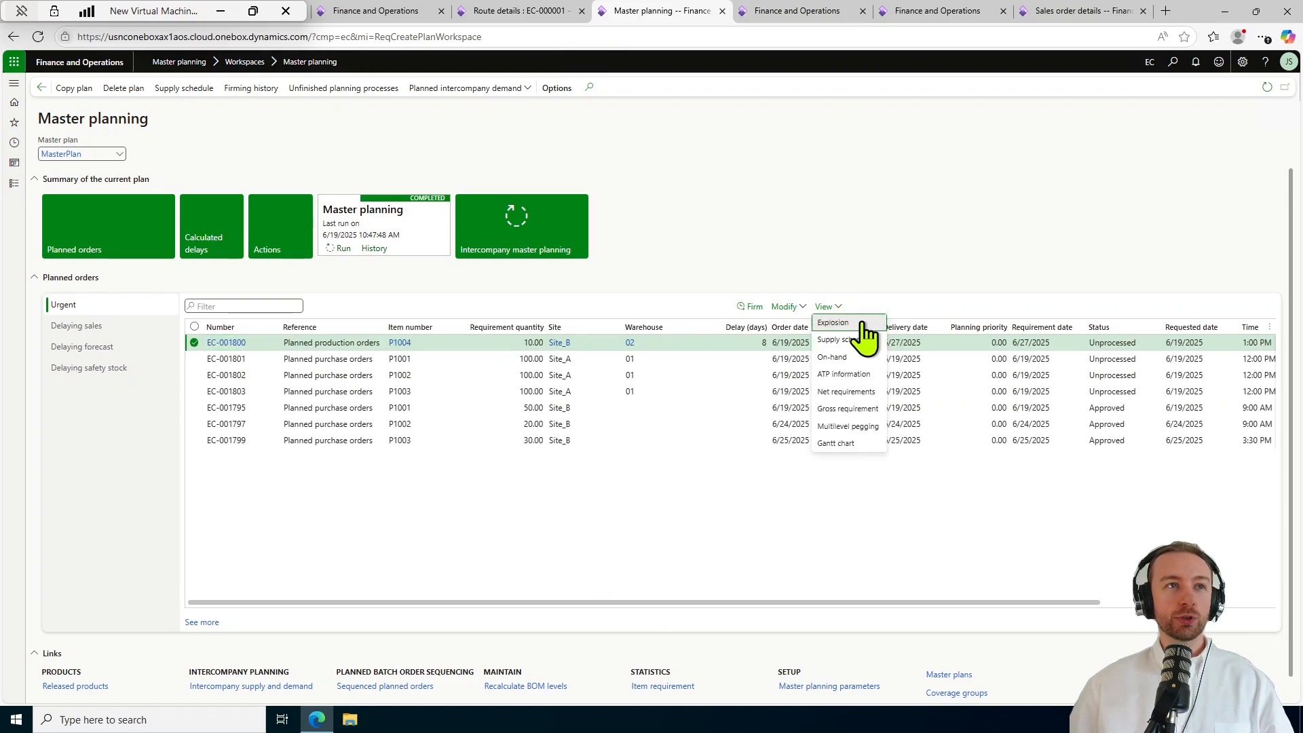
click(873, 323)
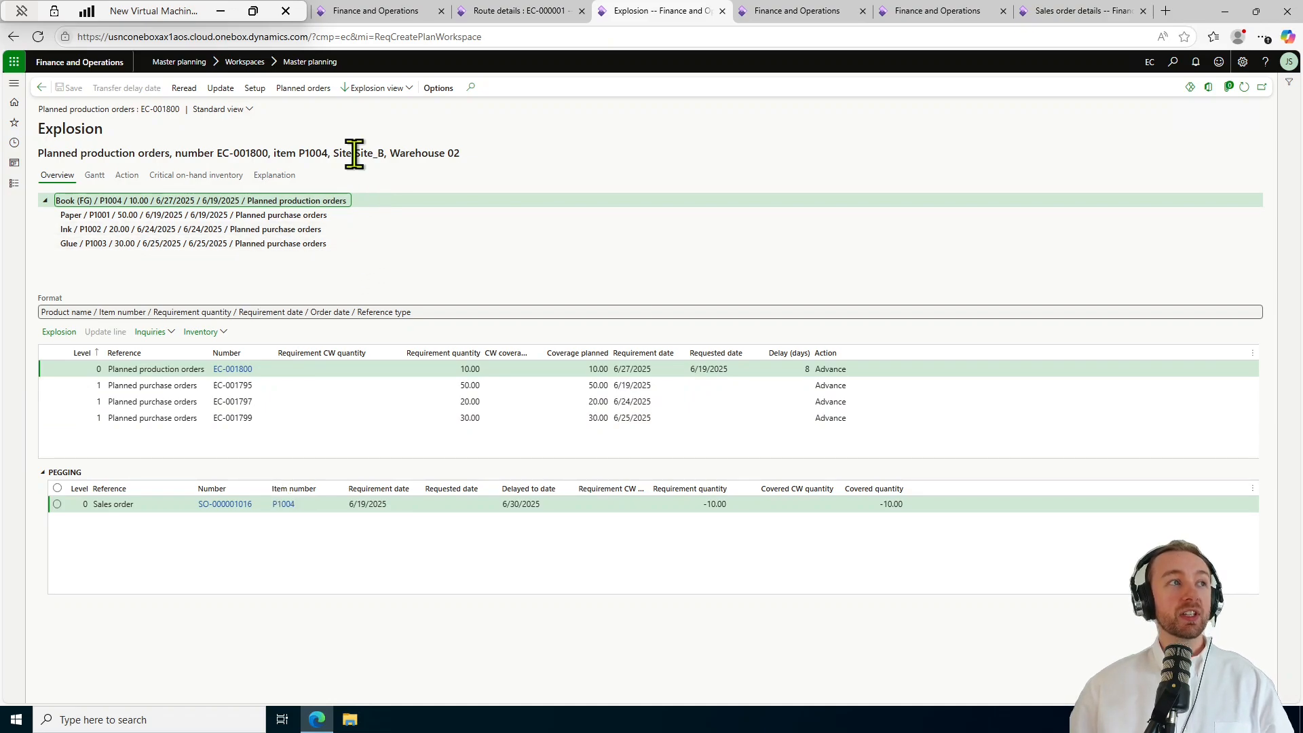
click(307, 90)
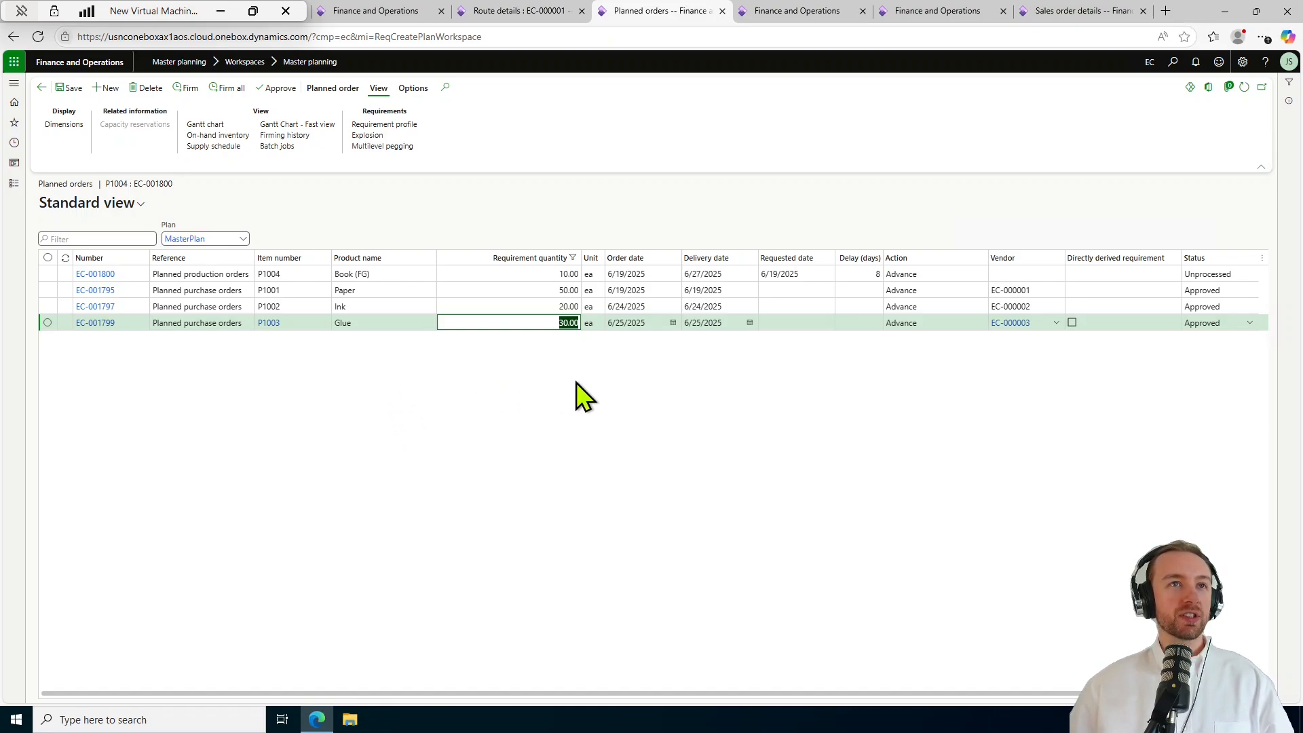
Review the Book, Paper, Ink and Glue planned order rows and their action pane options.
click(396, 275)
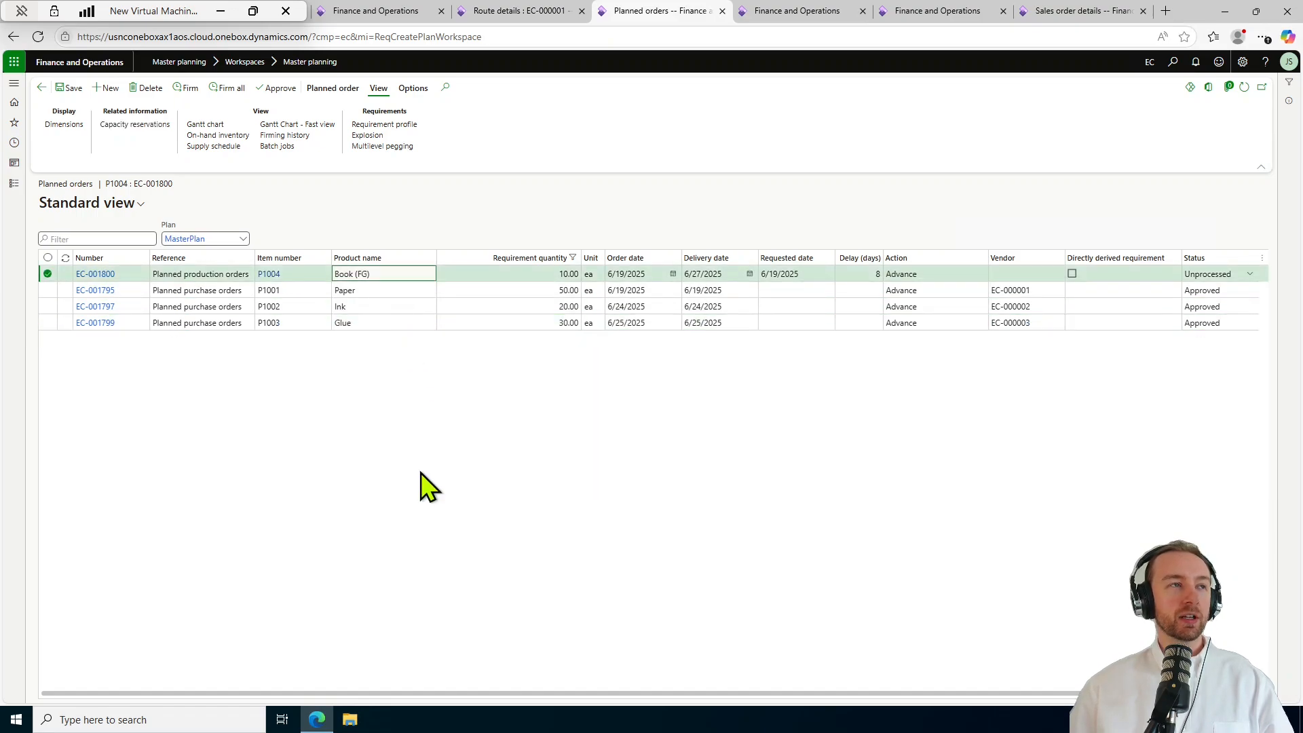
click(378, 290)
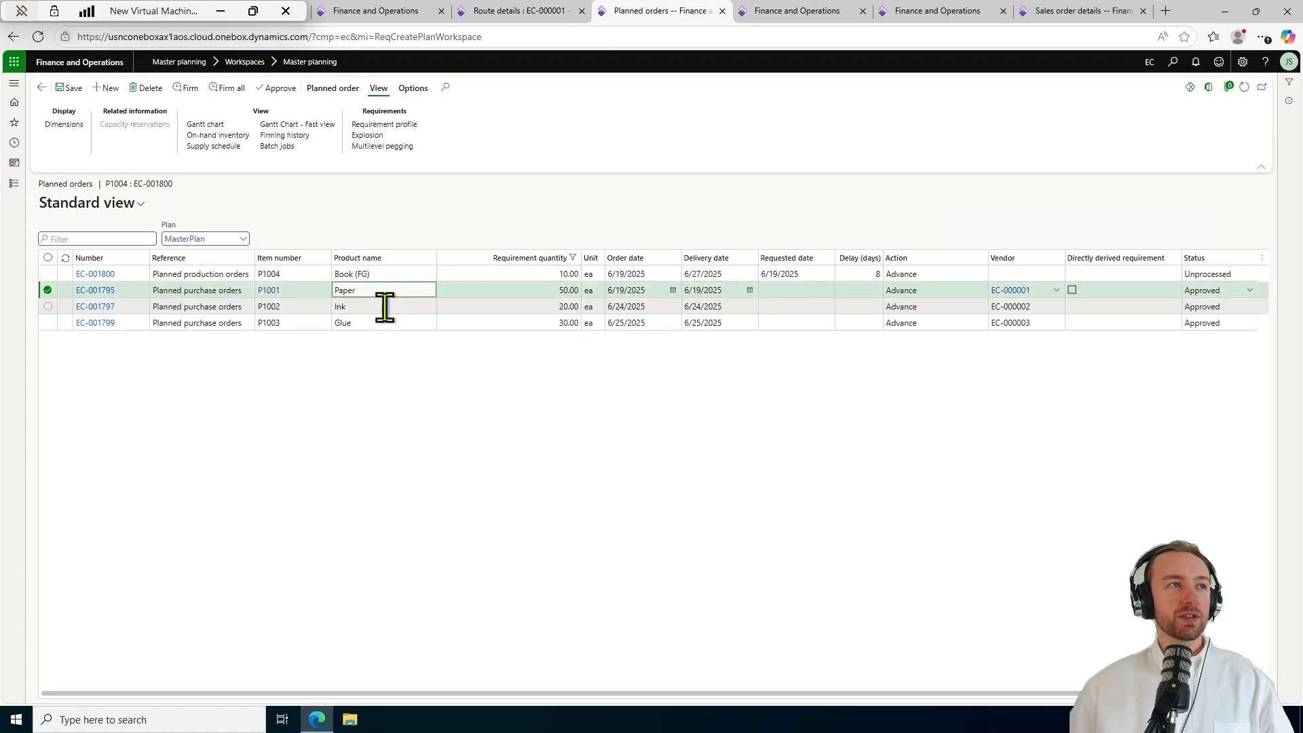
click(381, 306)
click(393, 324)
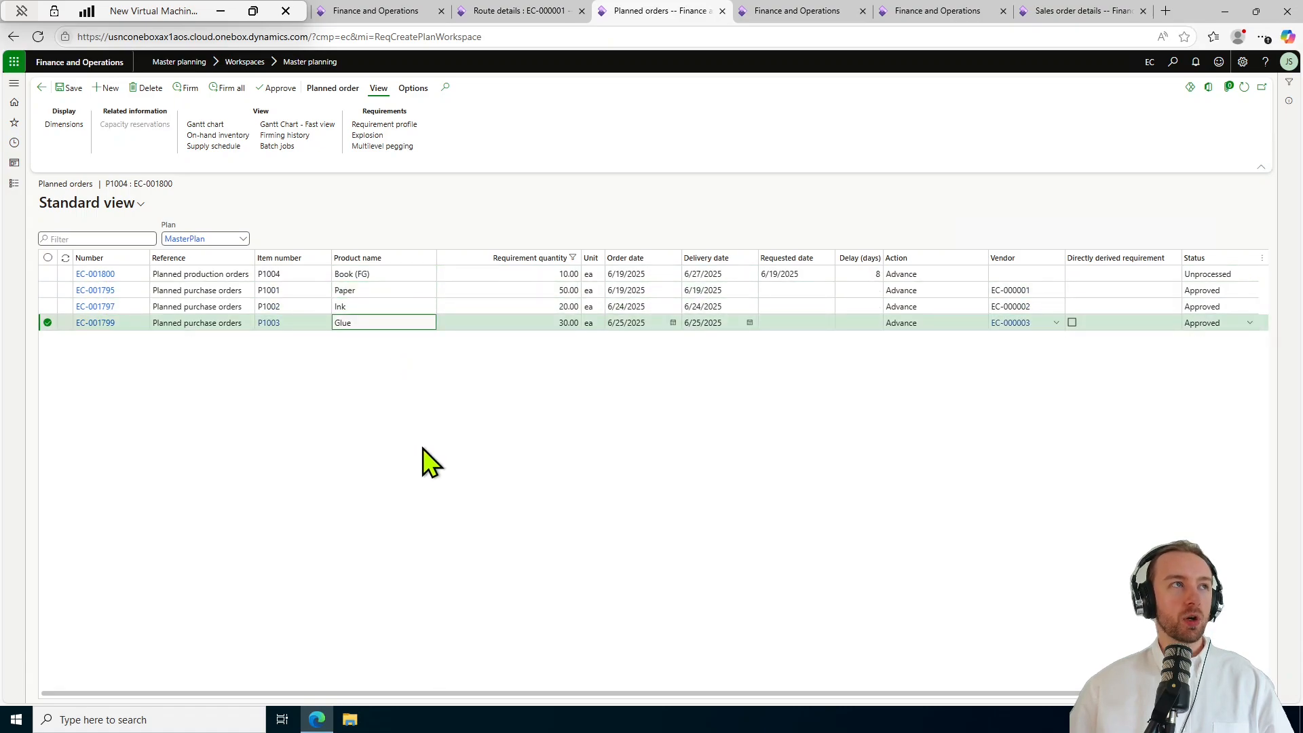
click(422, 448)
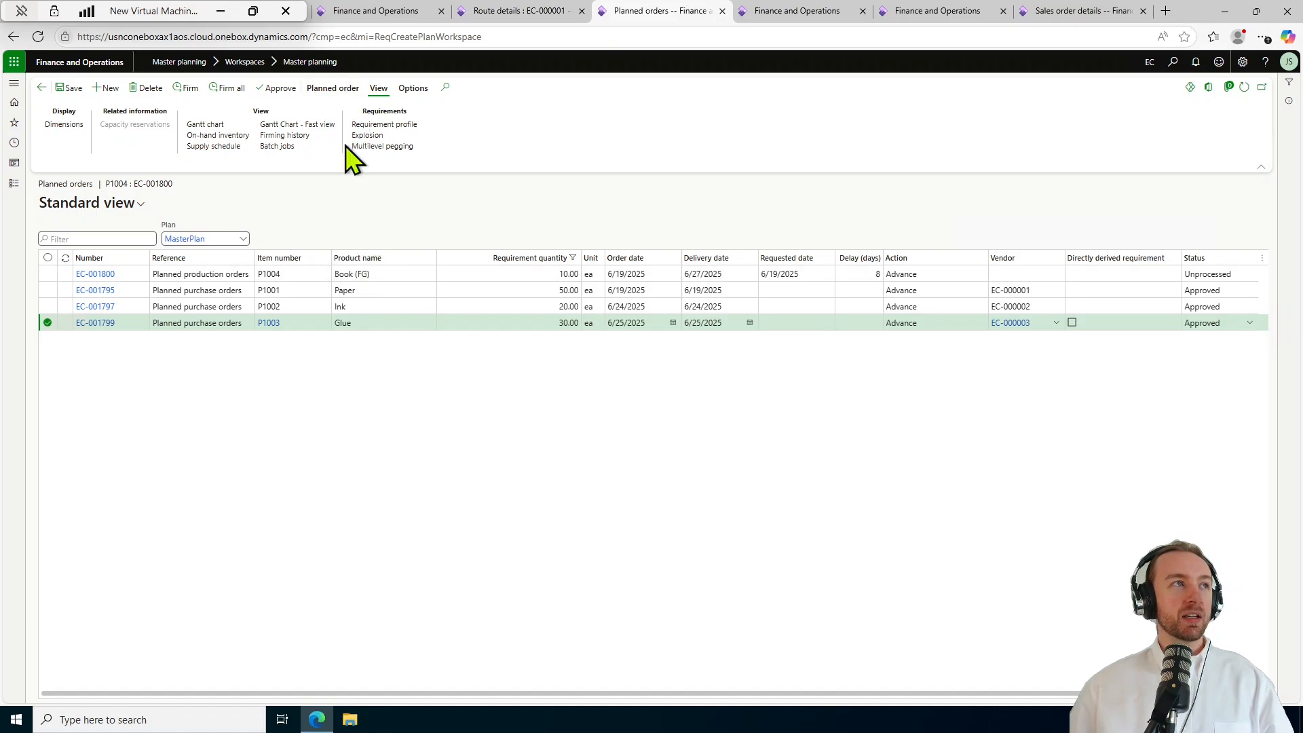
click(333, 88)
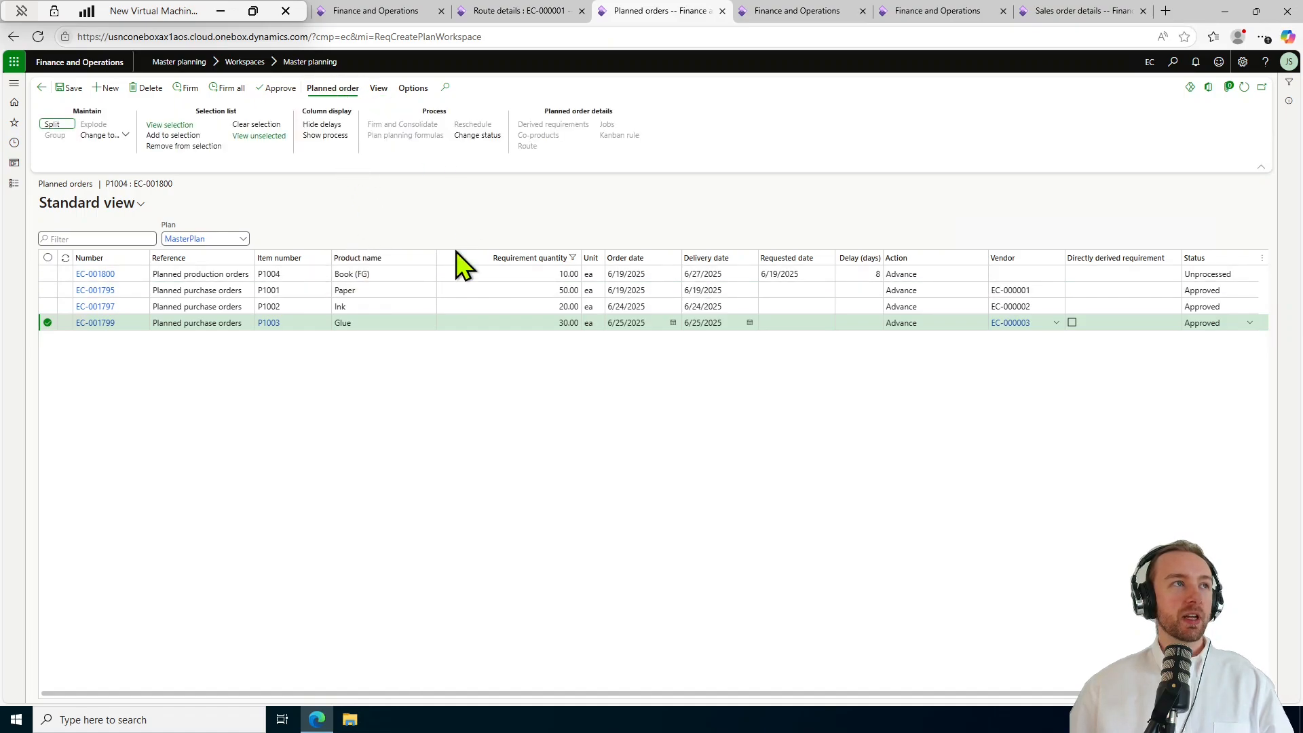
click(378, 88)
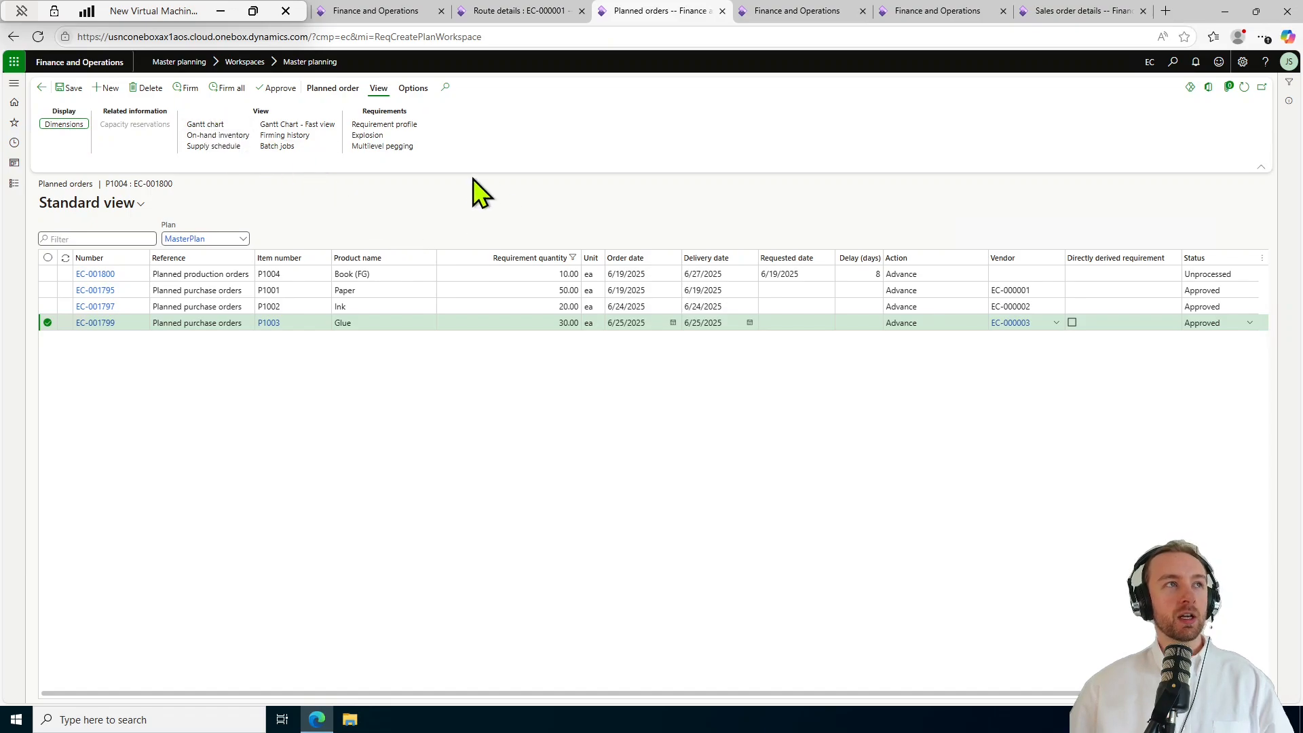
click(365, 456)
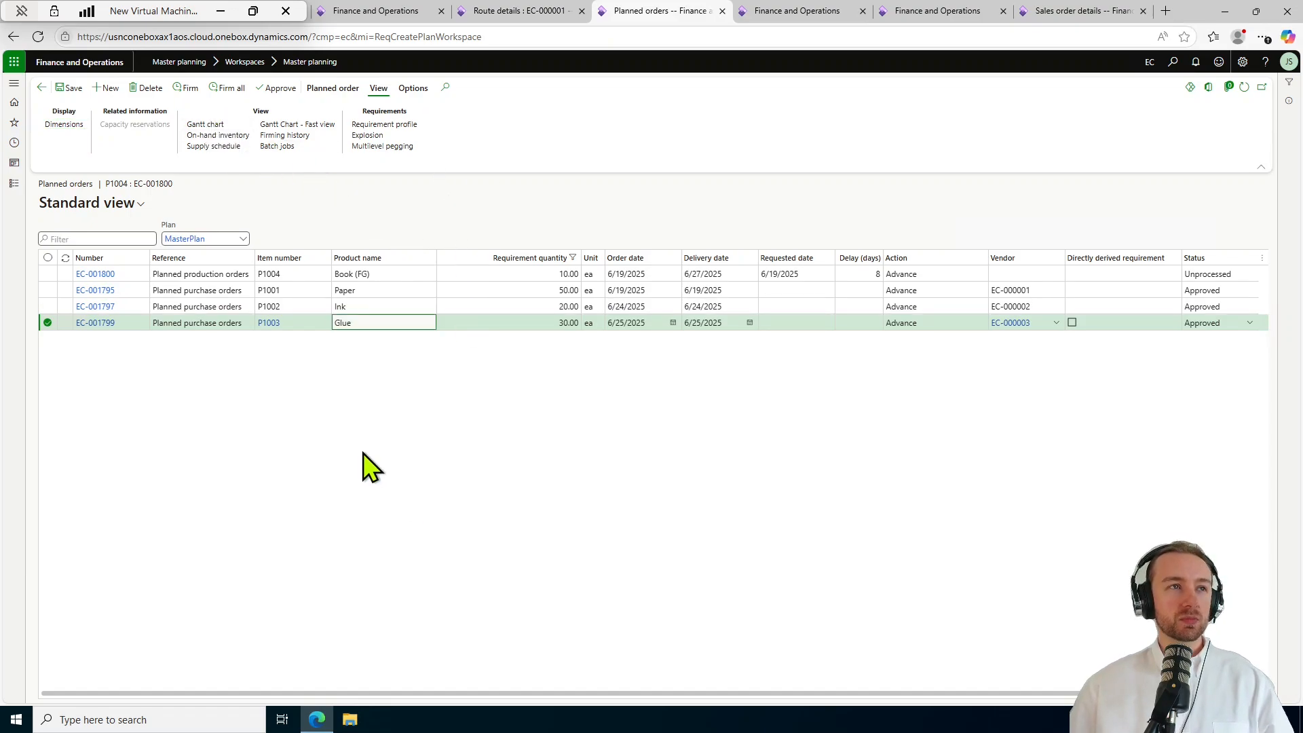
Select Paper planned purchase order EC-001795 and start firming it.
click(373, 289)
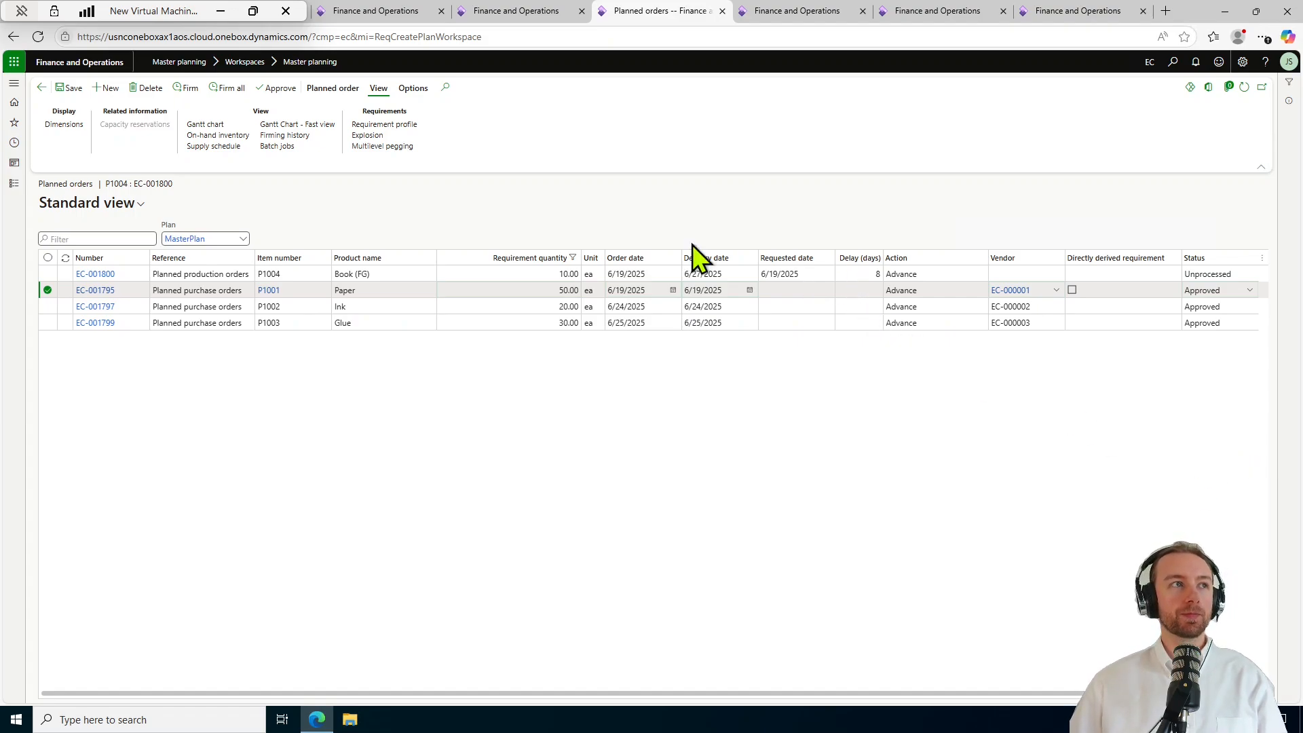
click(474, 290)
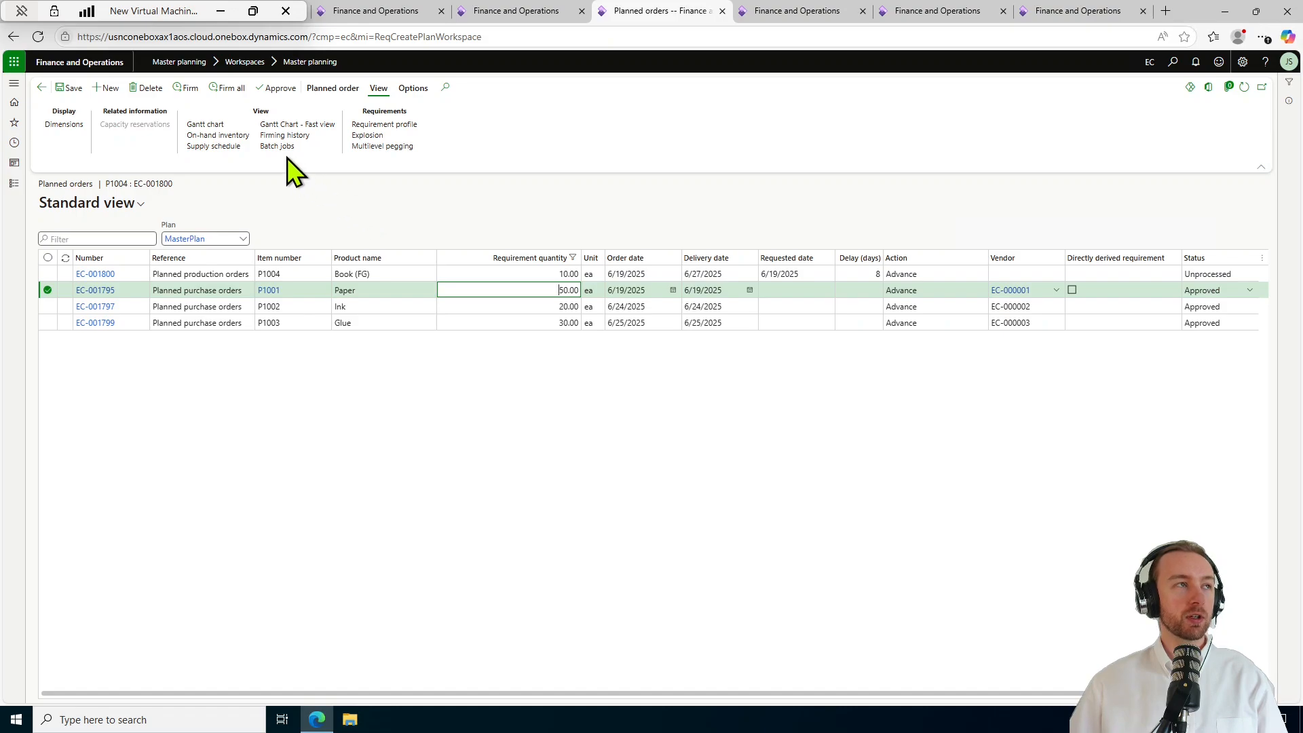
click(183, 89)
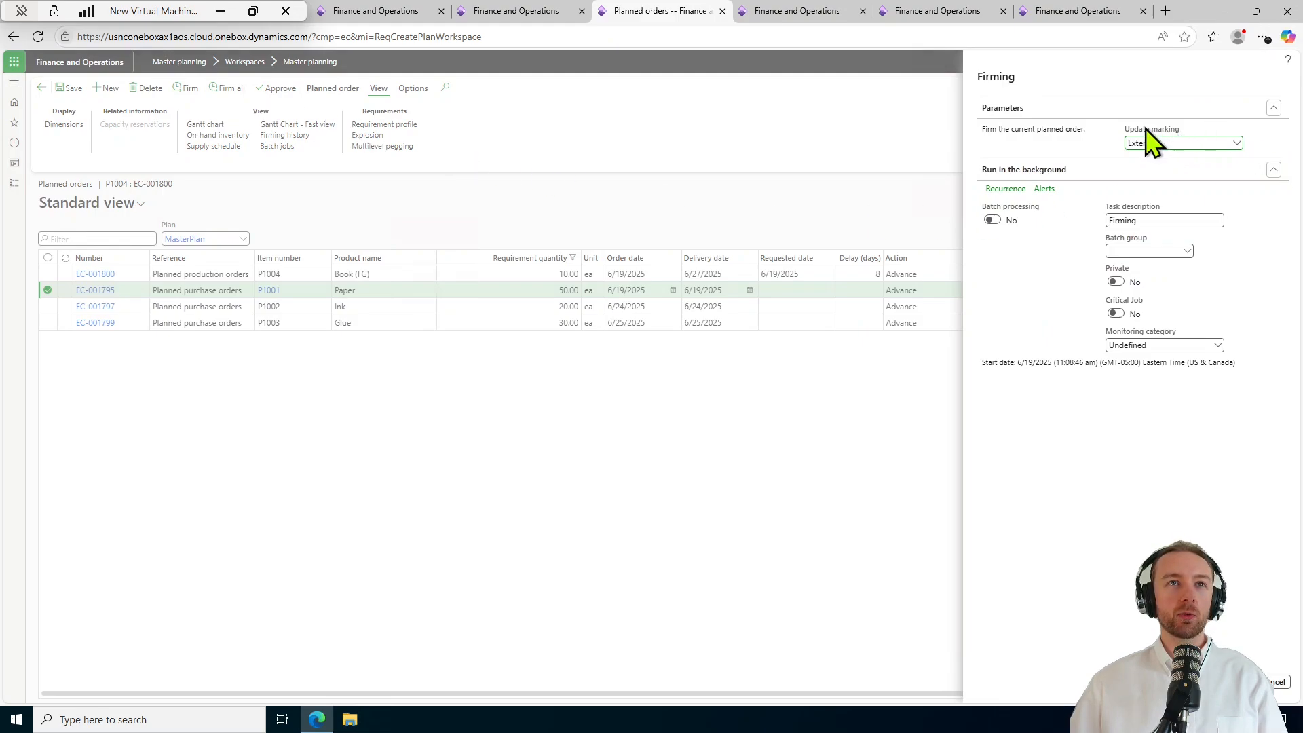
Show the Update marking options in the Firming dialog for Paper order EC-001795.
click(1237, 144)
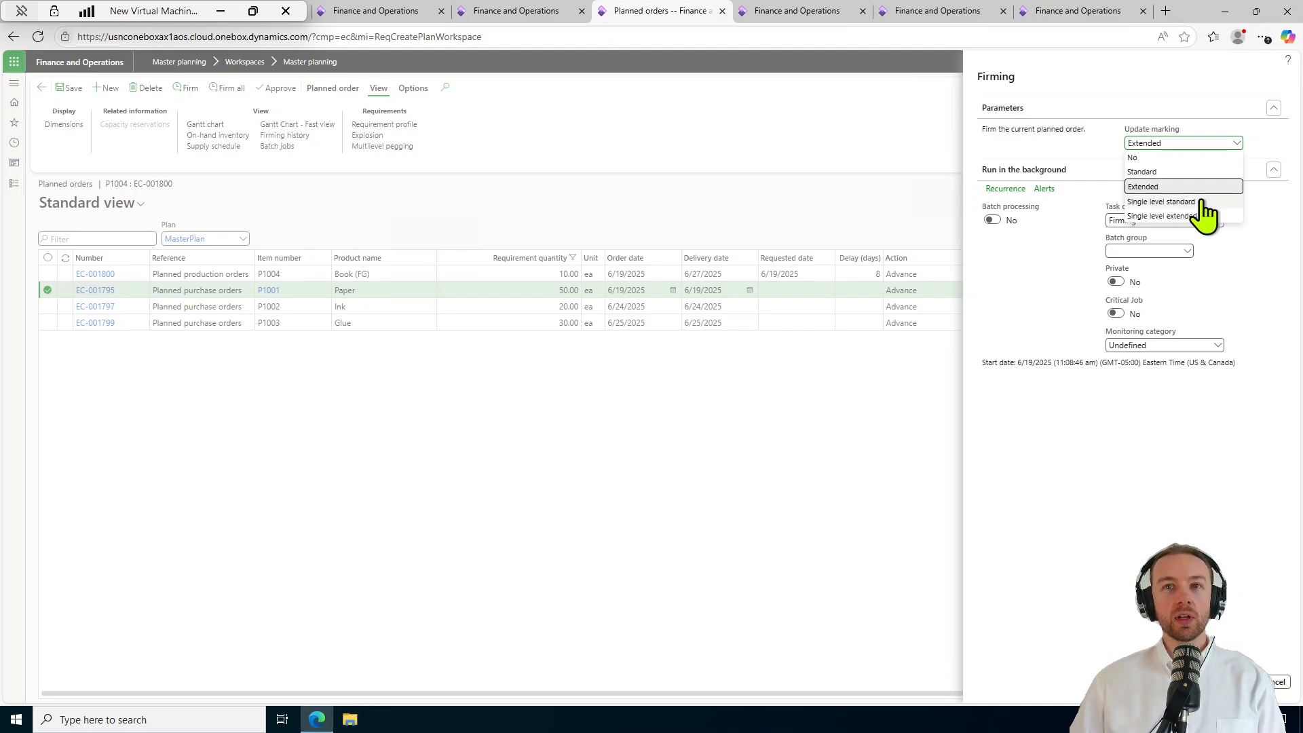
Try Single level standard and Single level extended, then set Update marking to Extended.
click(1200, 202)
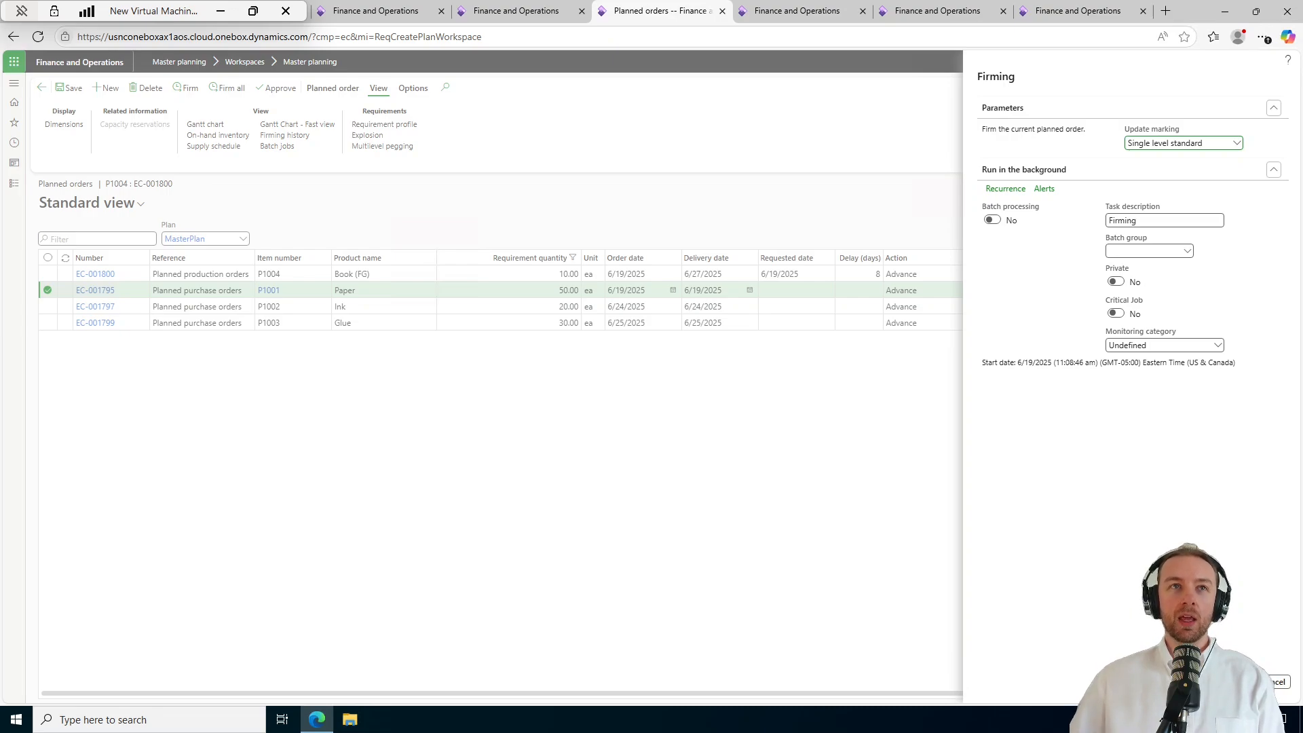
click(1237, 142)
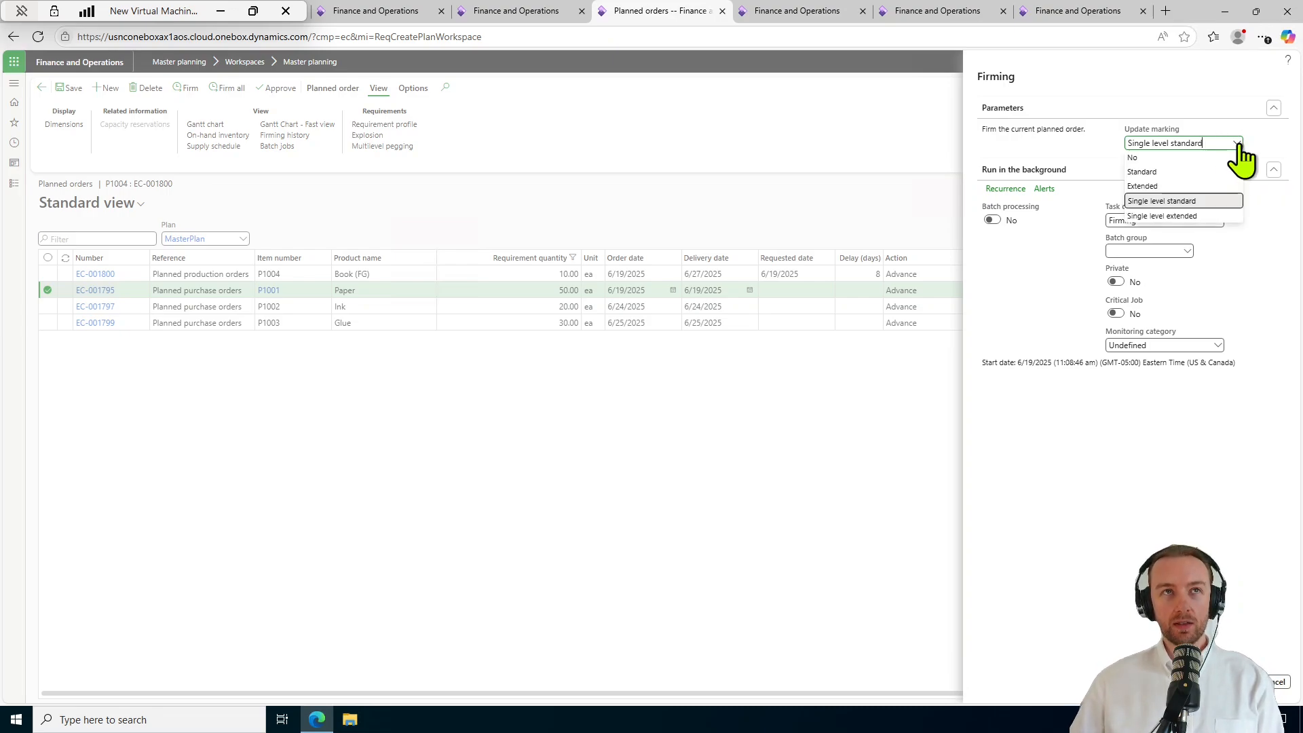
click(1192, 217)
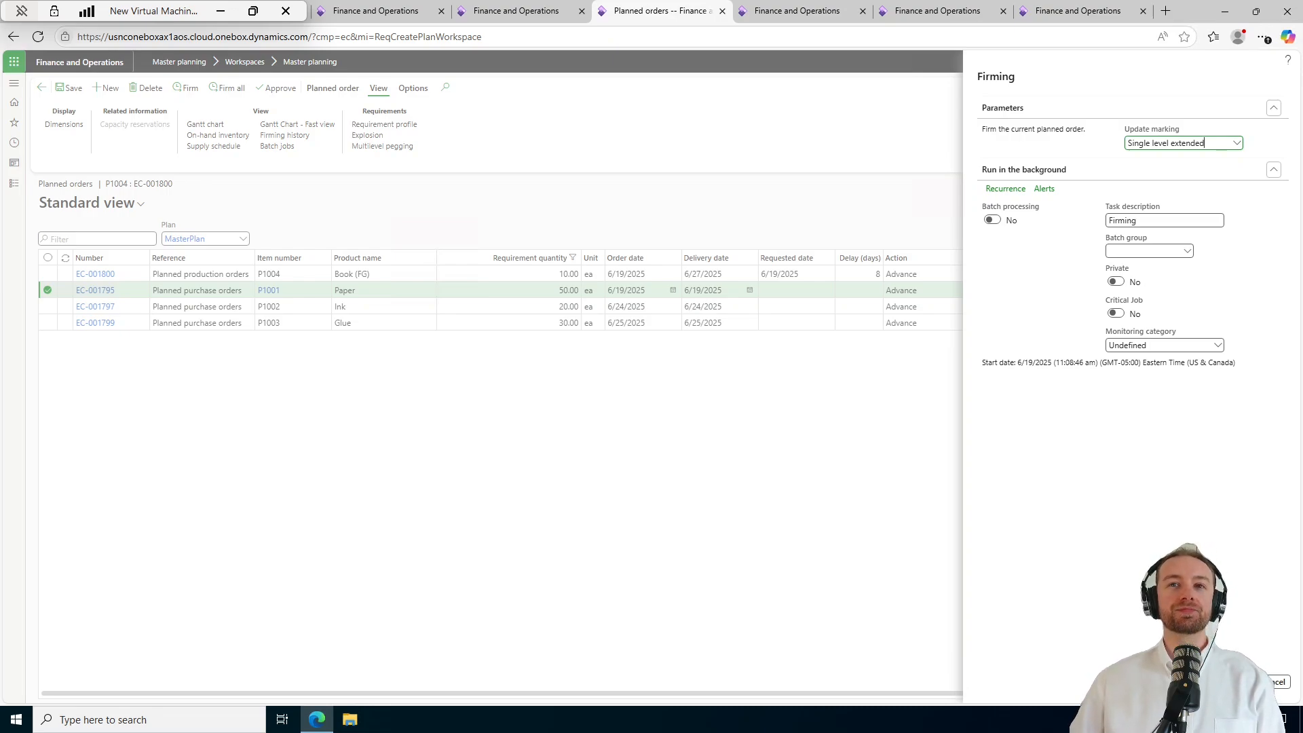
click(1237, 144)
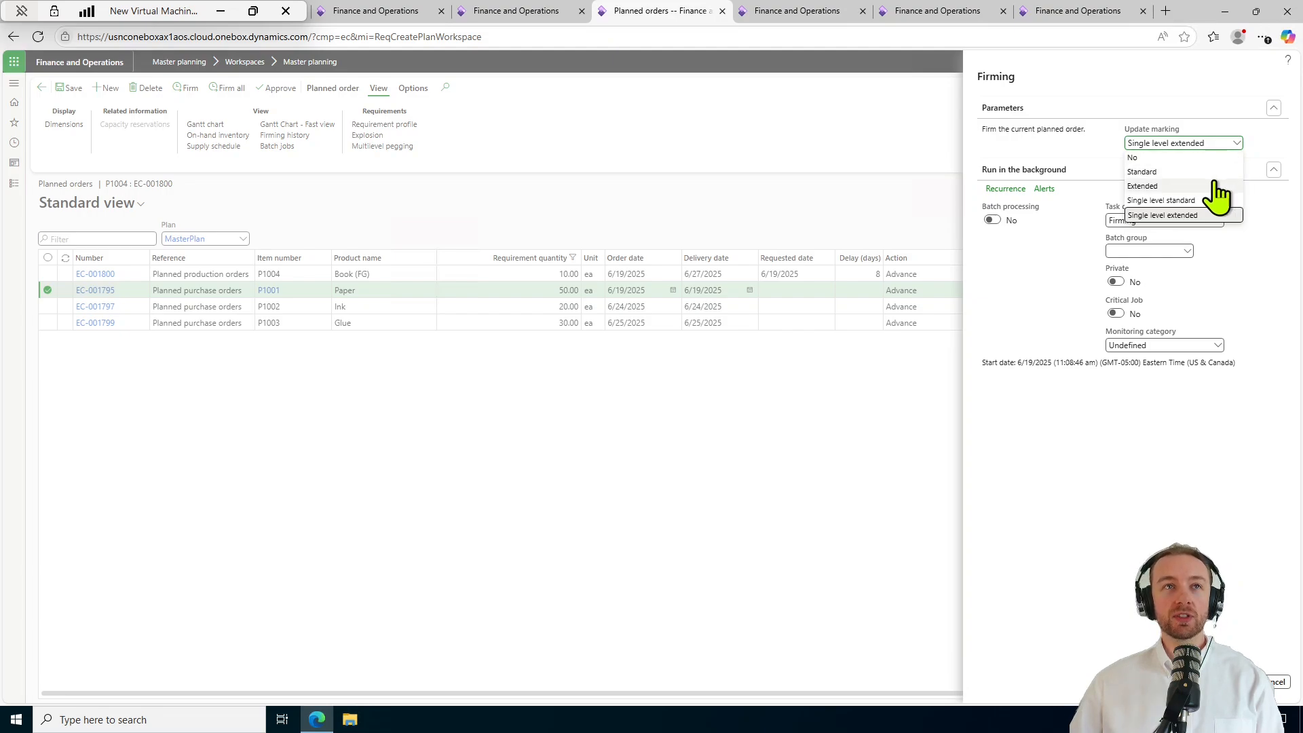
click(1177, 186)
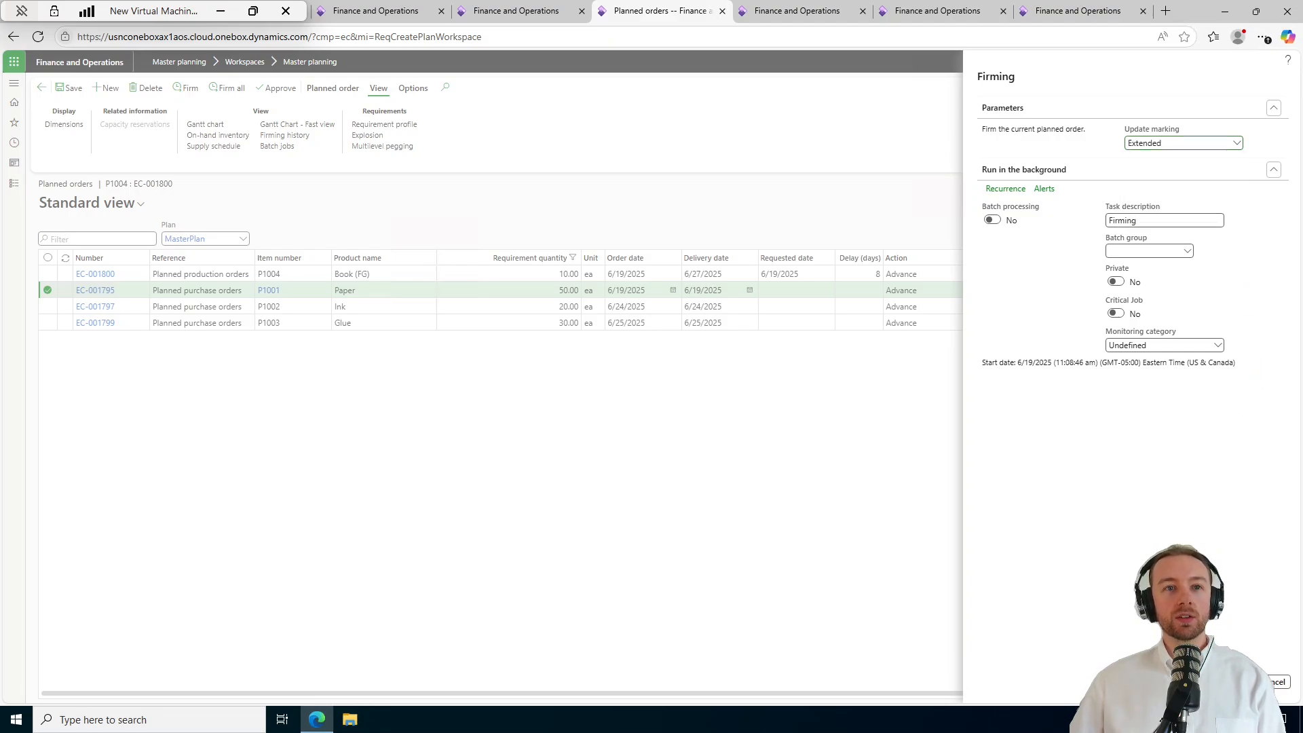
Firm Paper order EC-001795 and bring up the Firming history.
click(1240, 682)
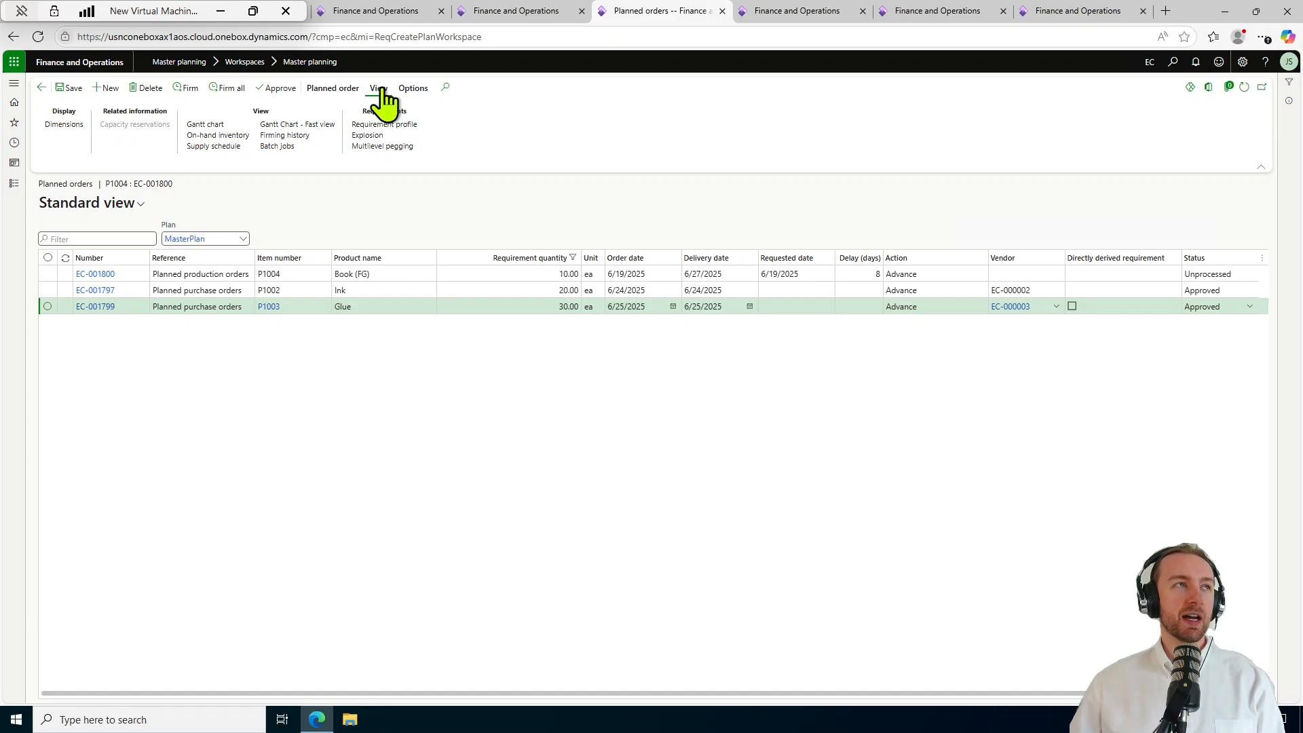
click(307, 135)
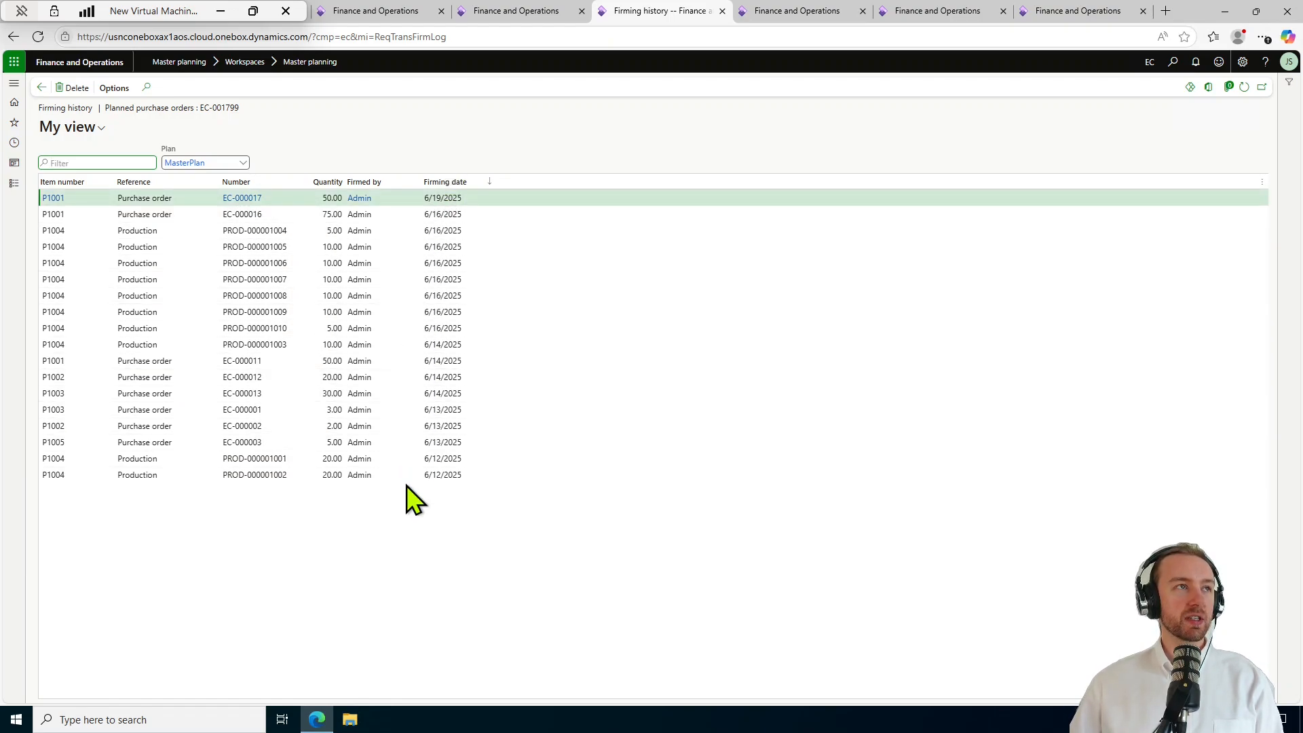
Sort Firming history by Firming date newest first and check the saved views list.
click(491, 182)
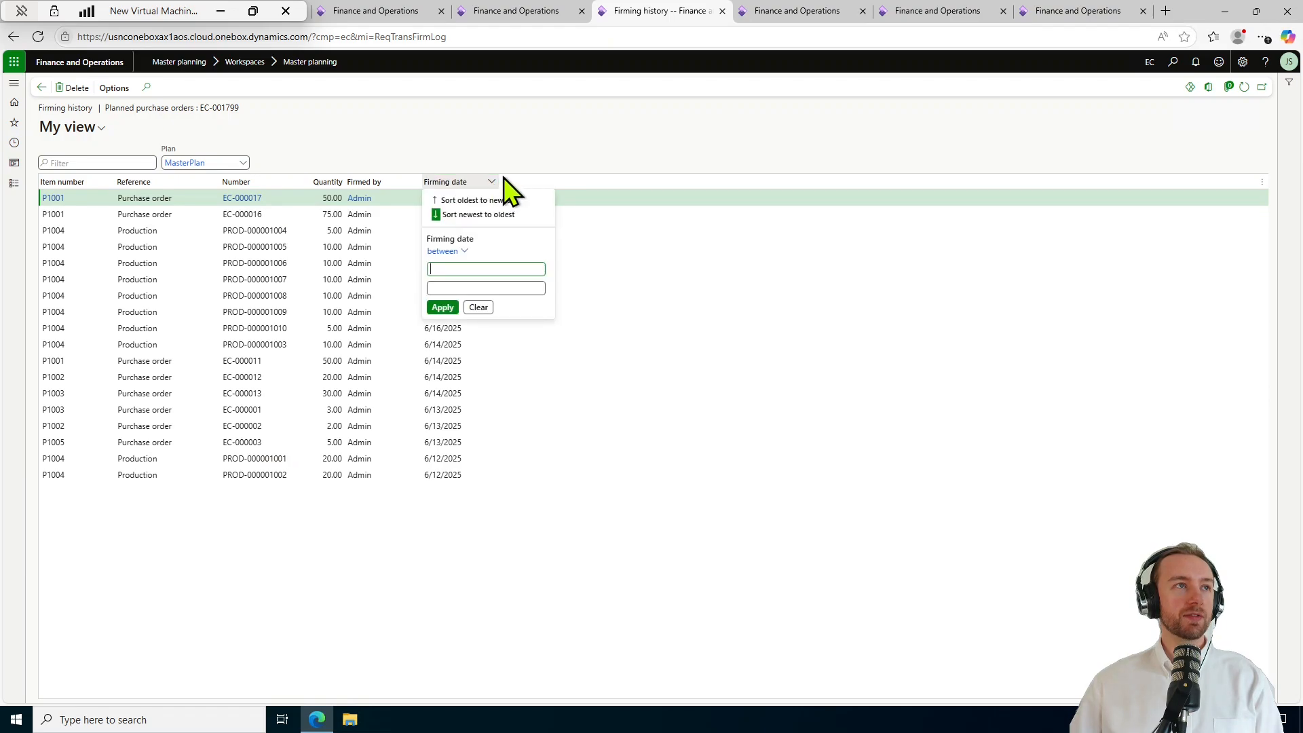
click(482, 214)
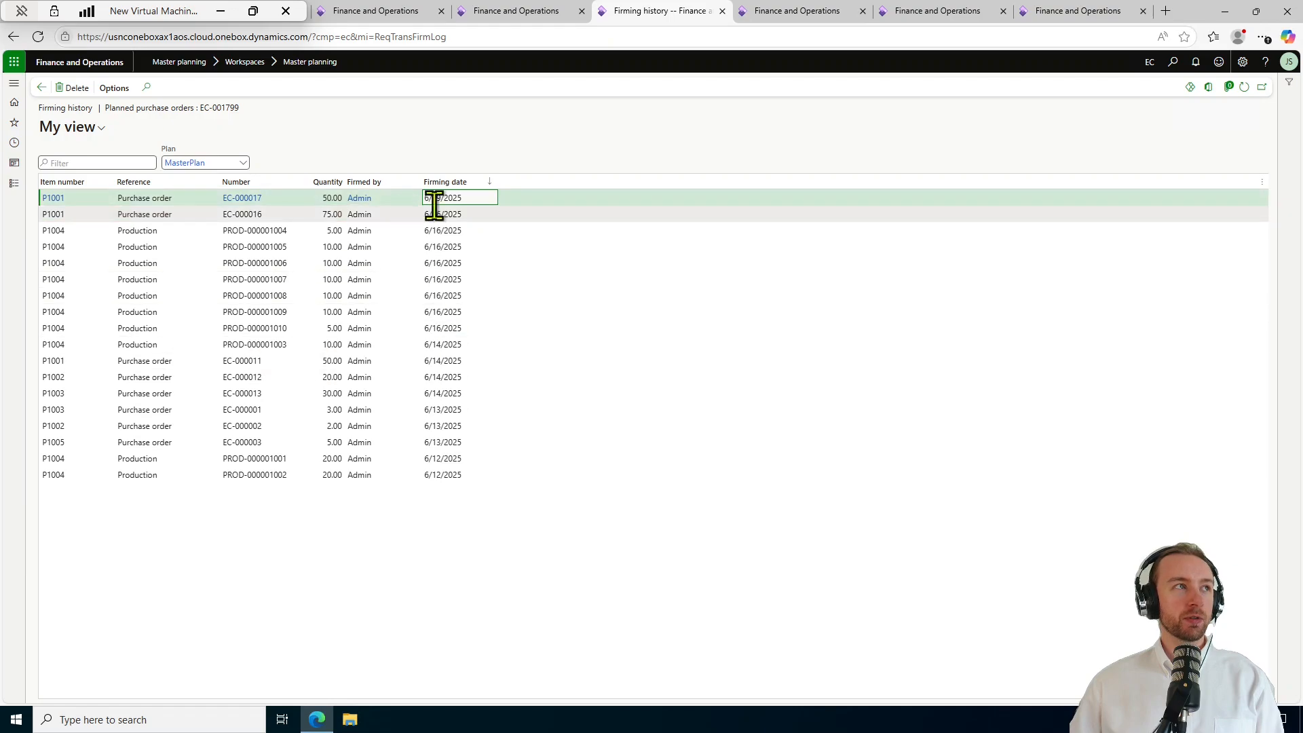
click(480, 185)
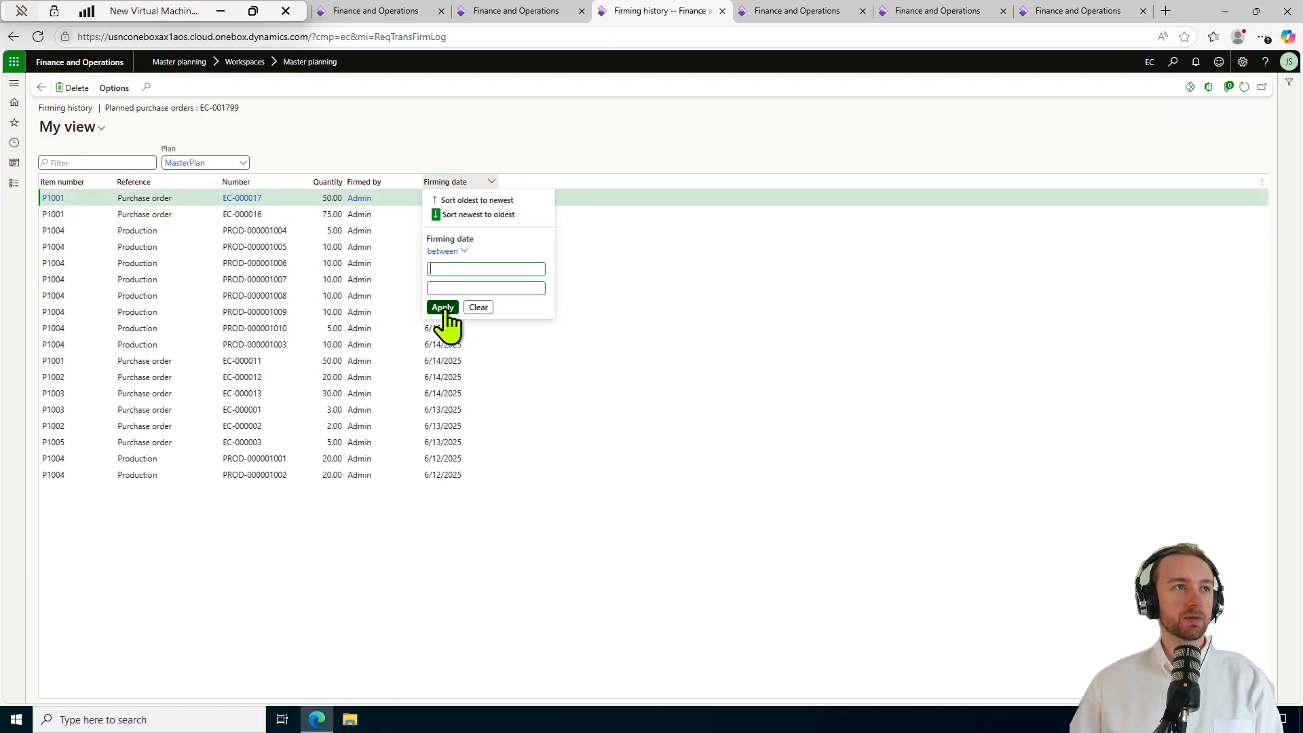
click(468, 560)
click(105, 128)
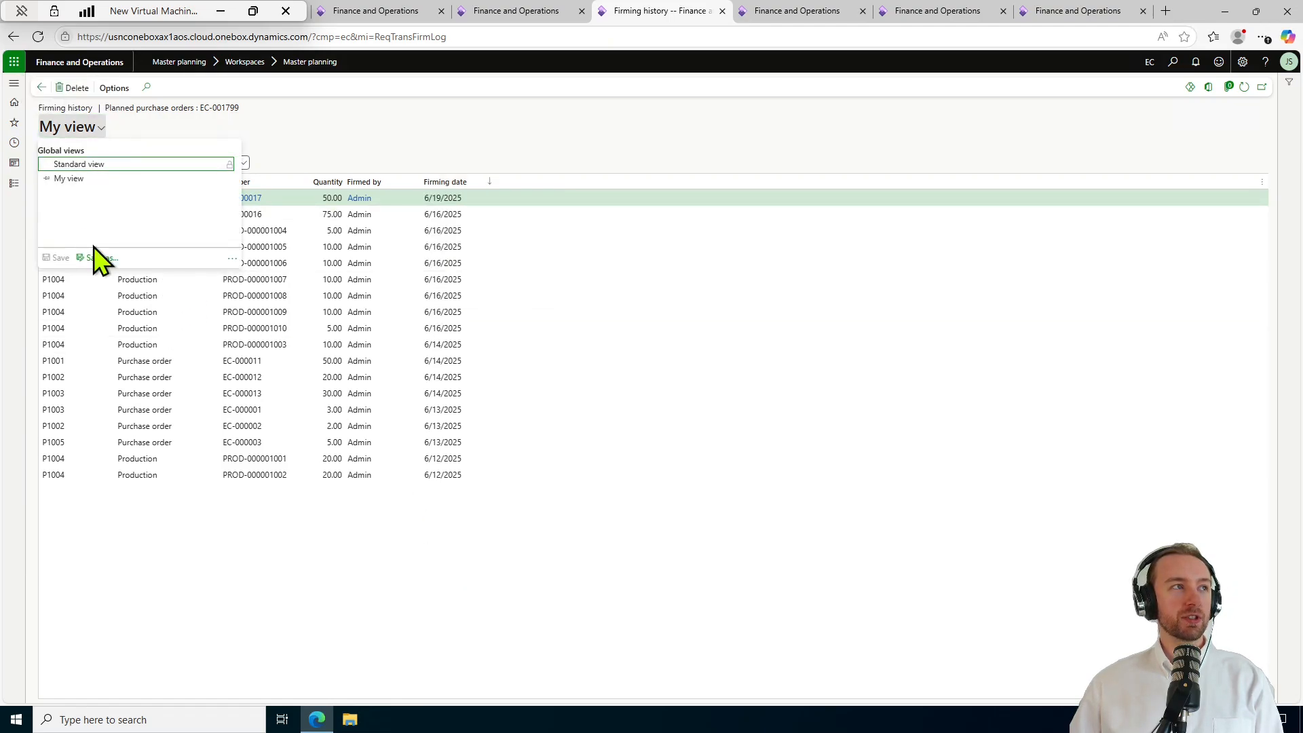
click(580, 584)
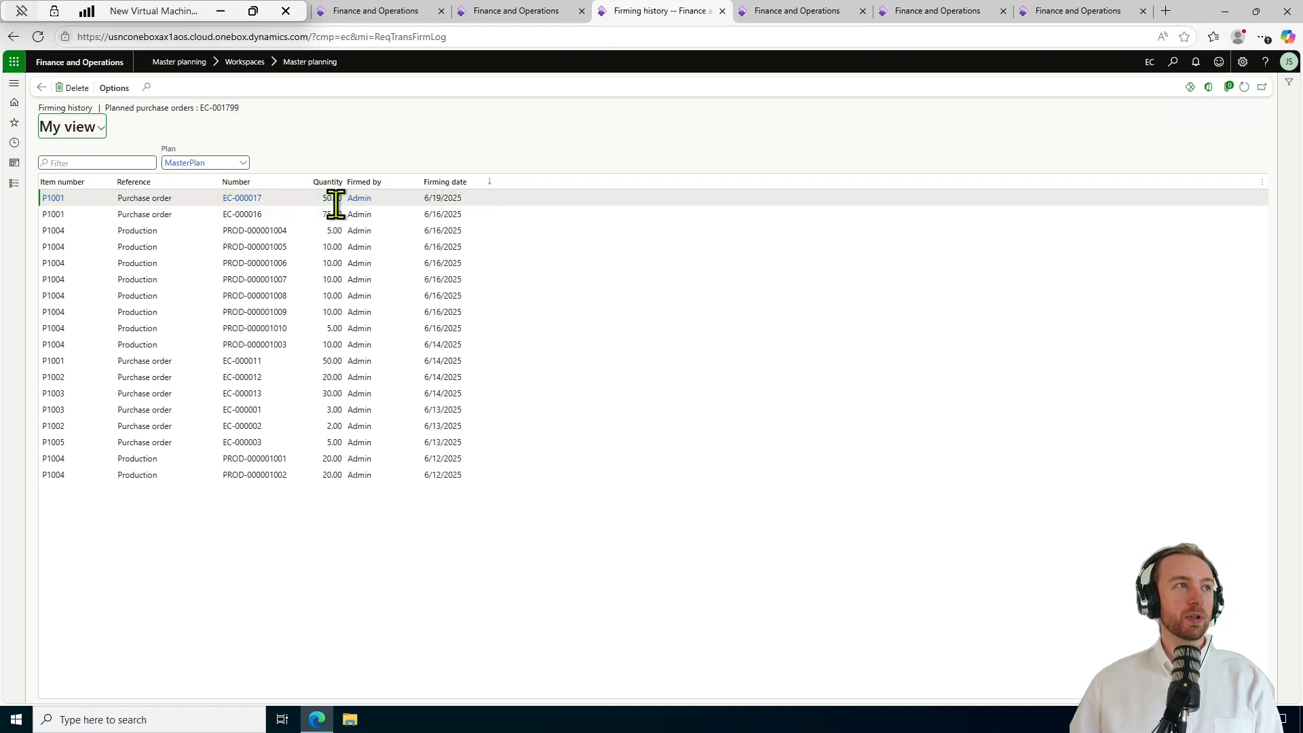
Open the newest firmed P1001 purchase order, then return to the Planned orders list.
click(260, 197)
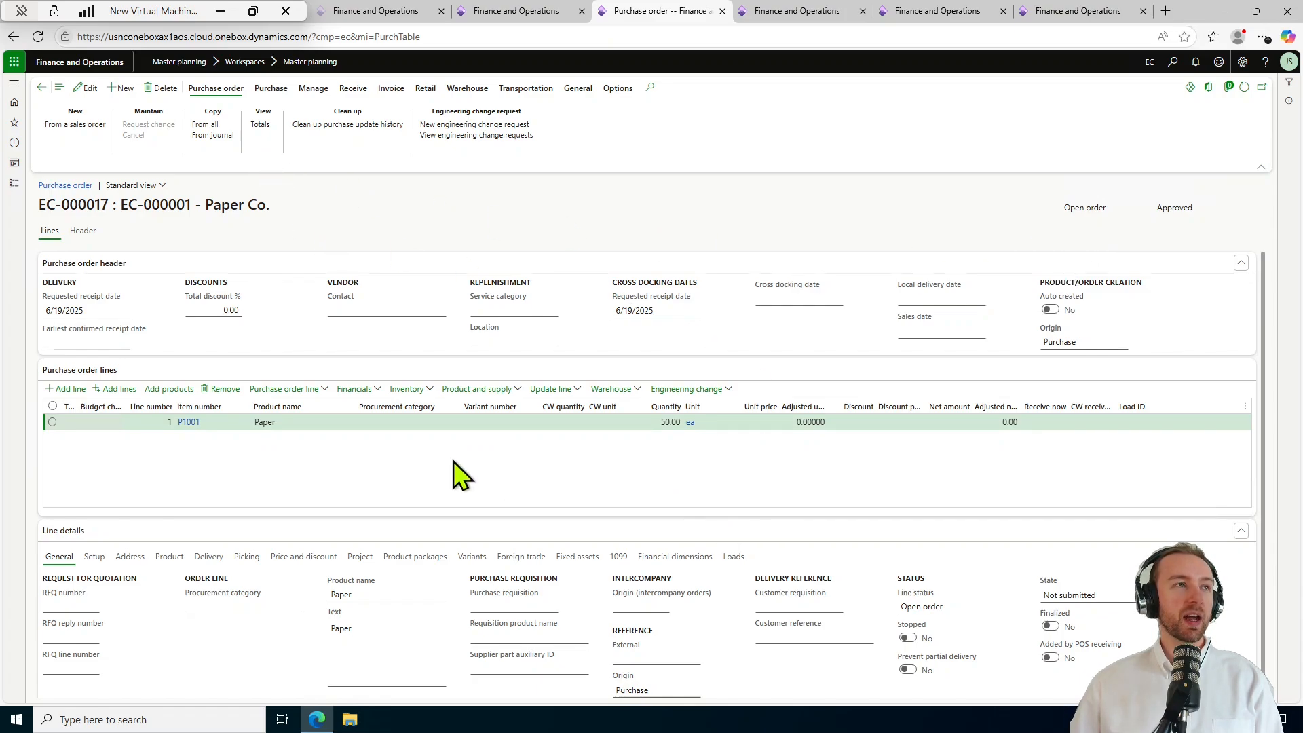
click(41, 88)
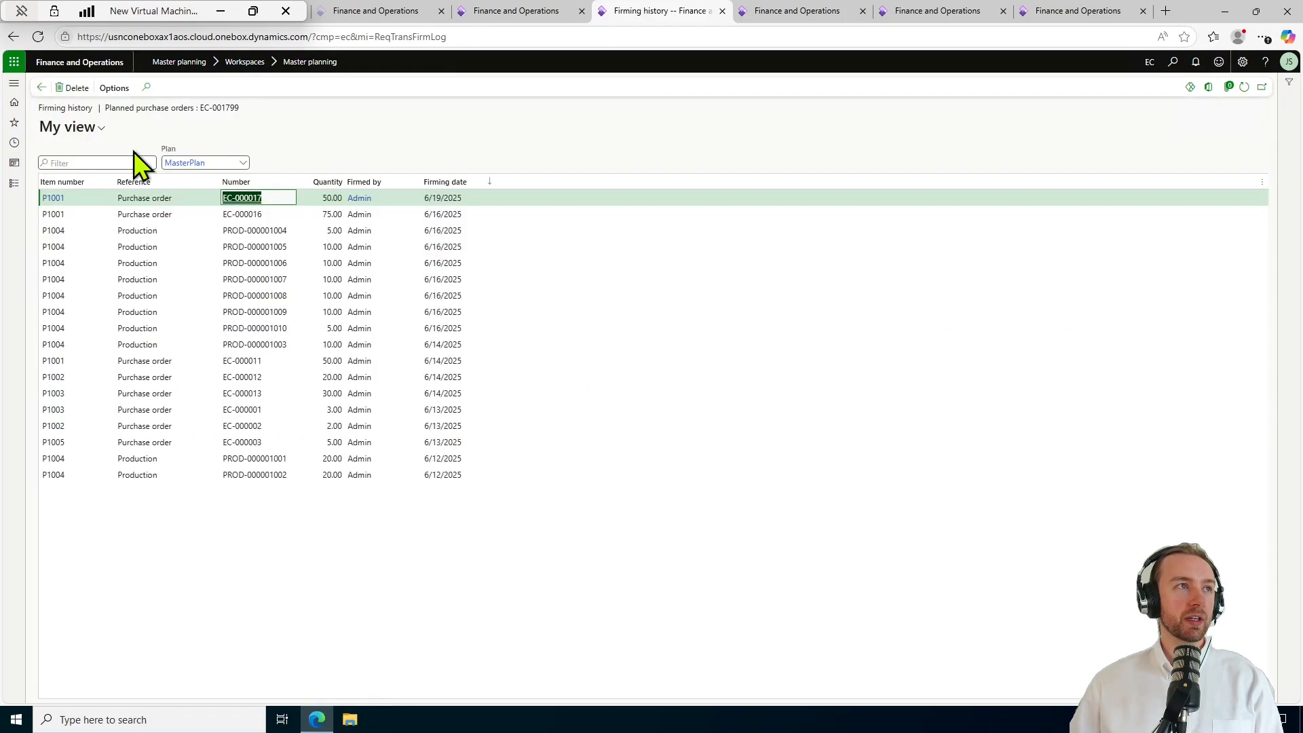
click(40, 88)
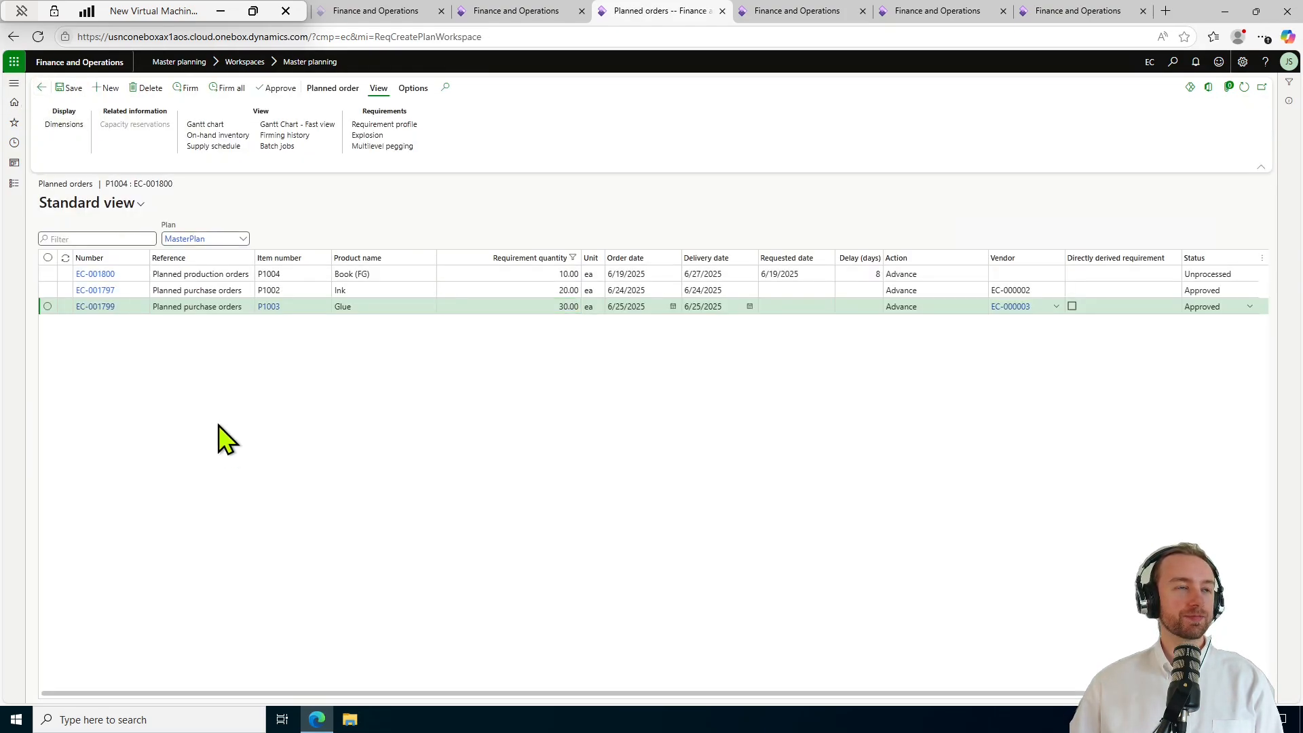
Add planned orders EC-001800 and EC-001797 to the selection and open Firm all for all three.
click(48, 273)
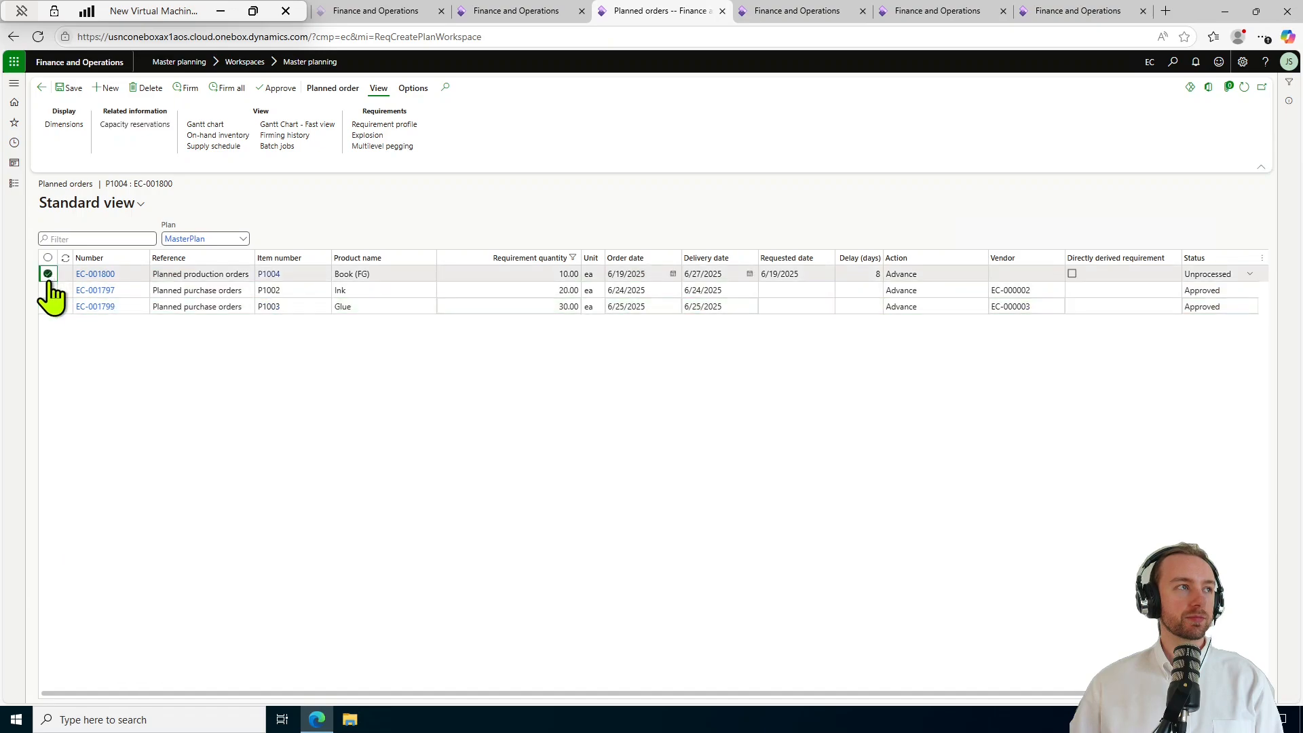
click(47, 290)
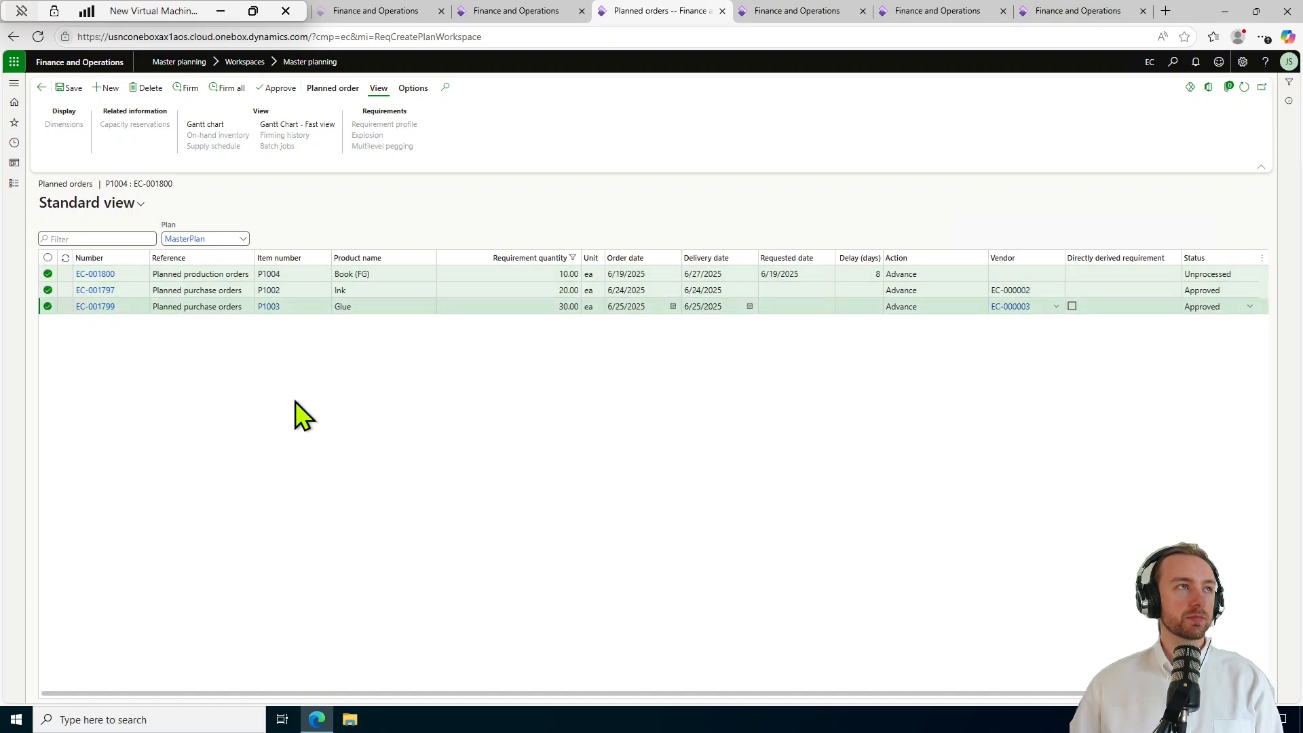
click(205, 95)
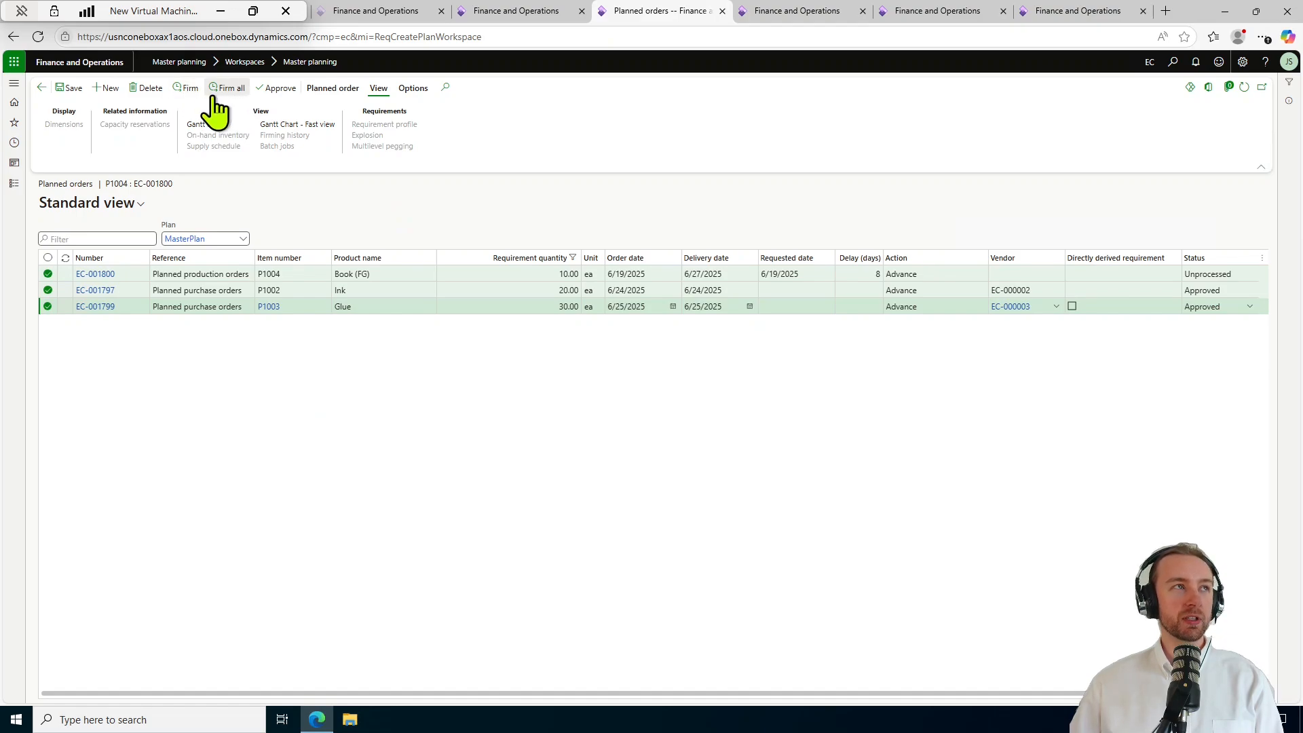
click(187, 89)
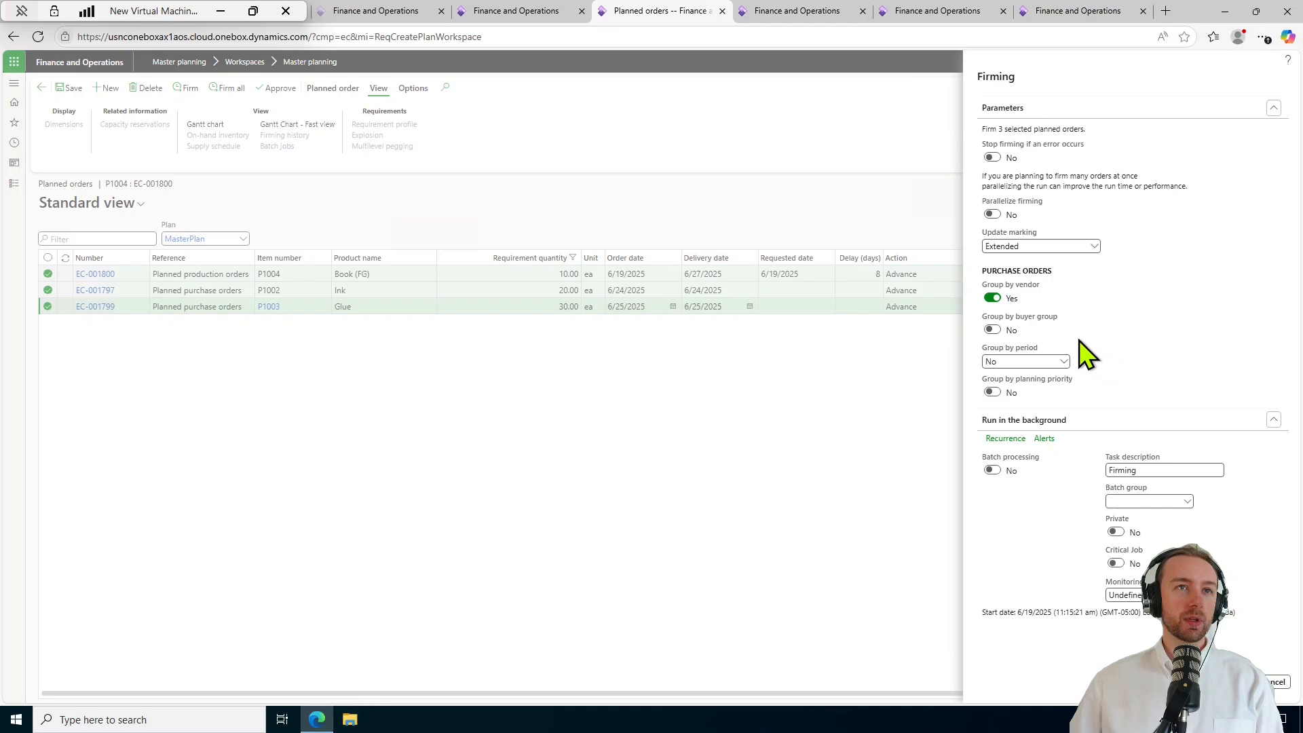
Try buyer group, planning priority and date period grouping, then reset all so only vendor grouping remains.
click(992, 330)
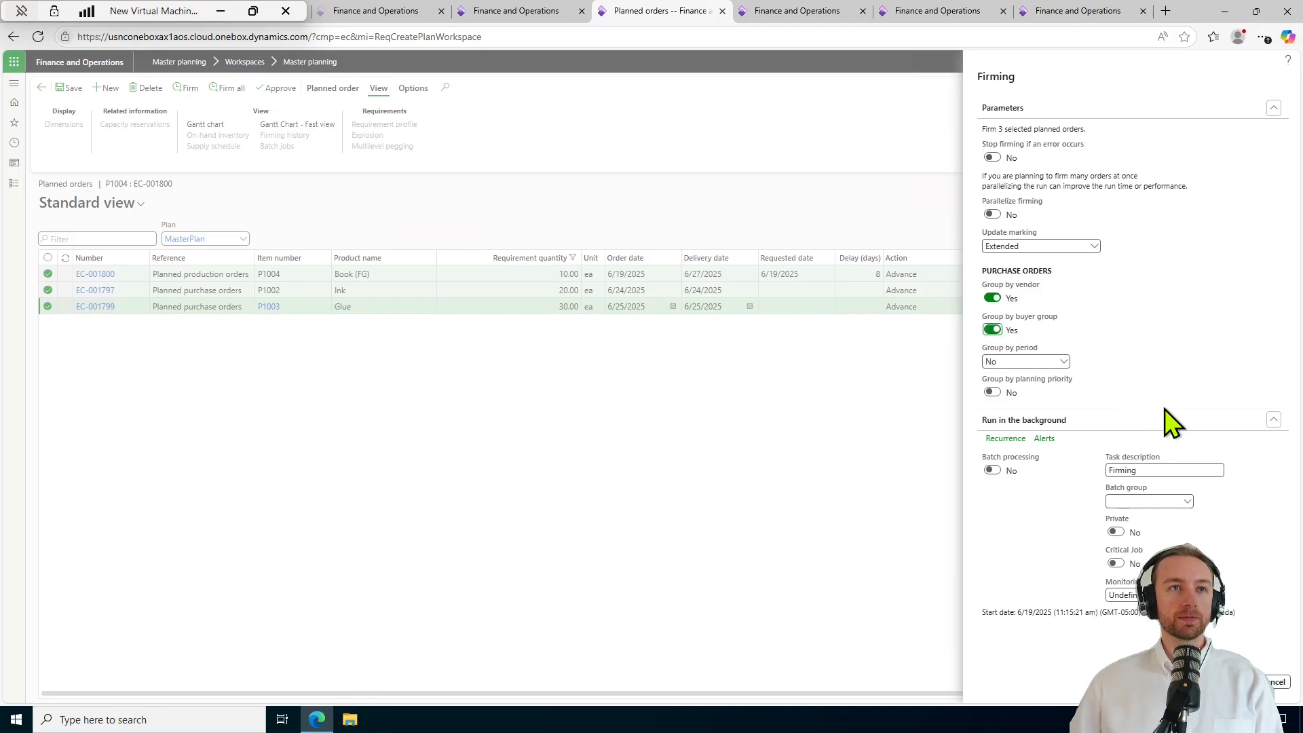
click(993, 392)
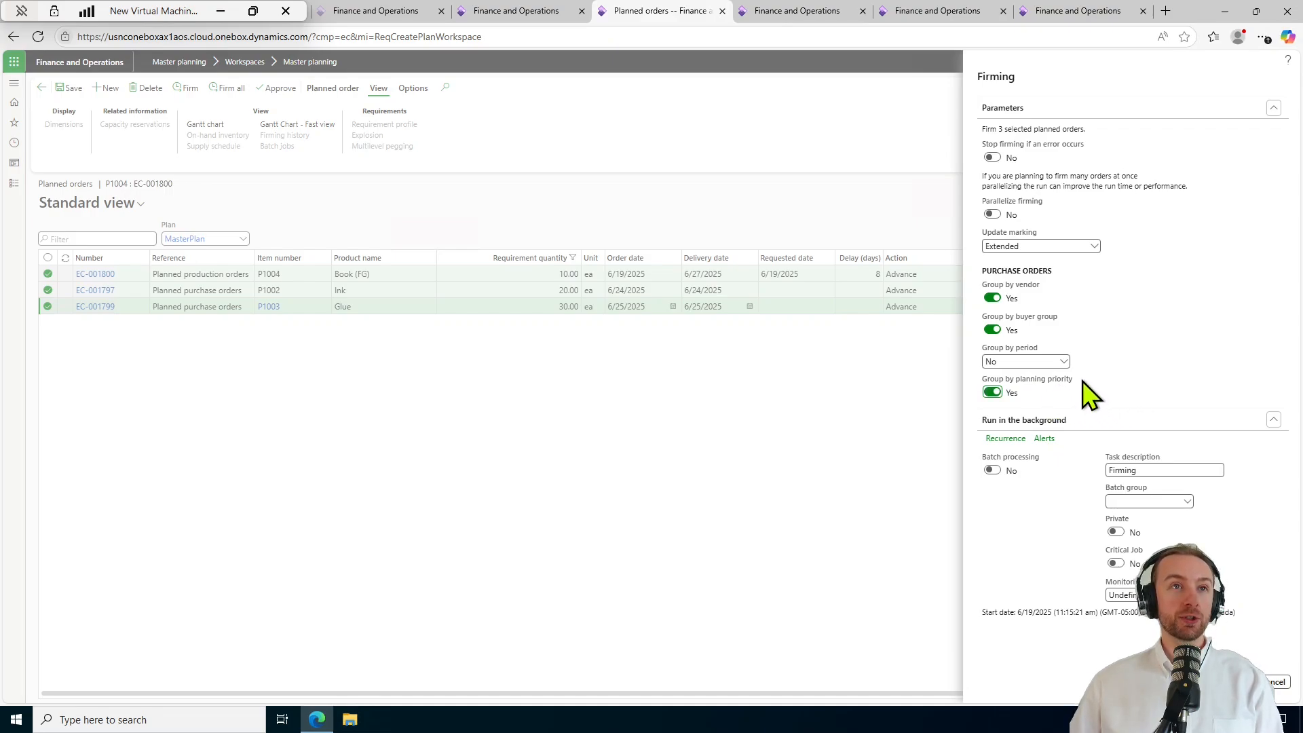
click(1062, 363)
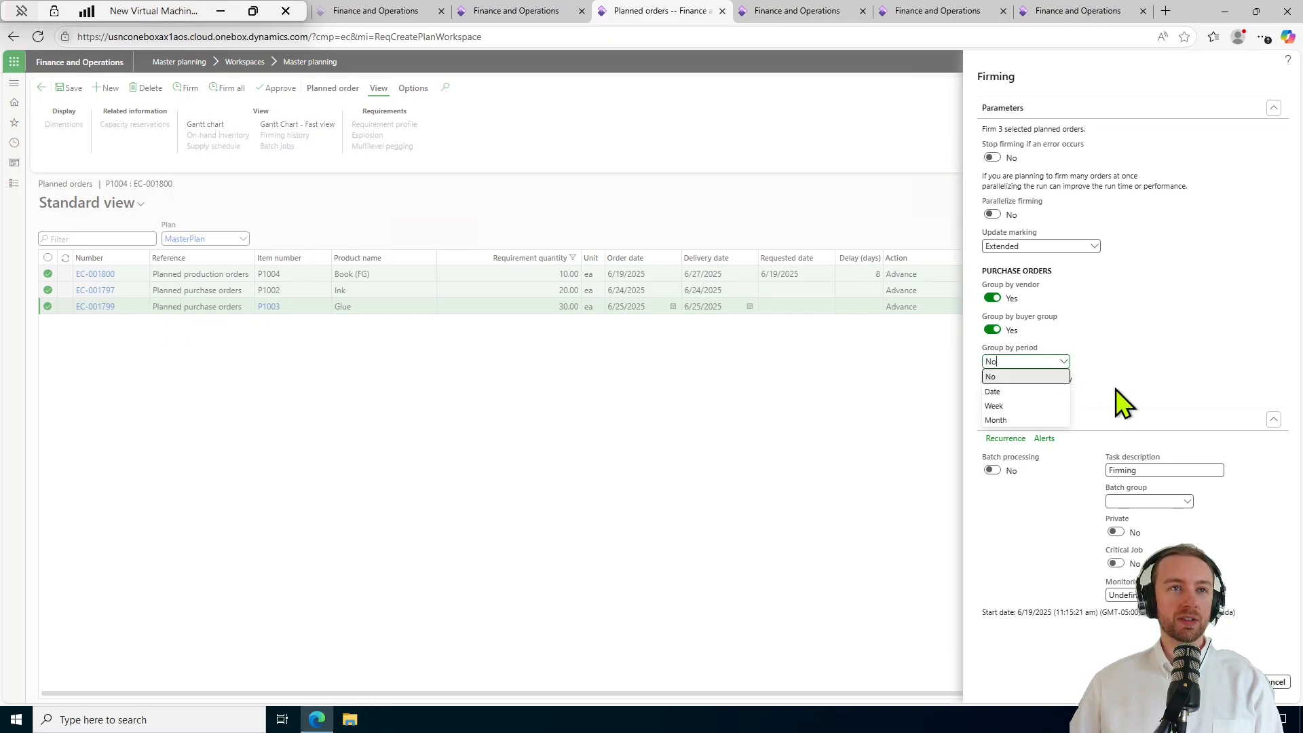
click(1022, 392)
click(1063, 363)
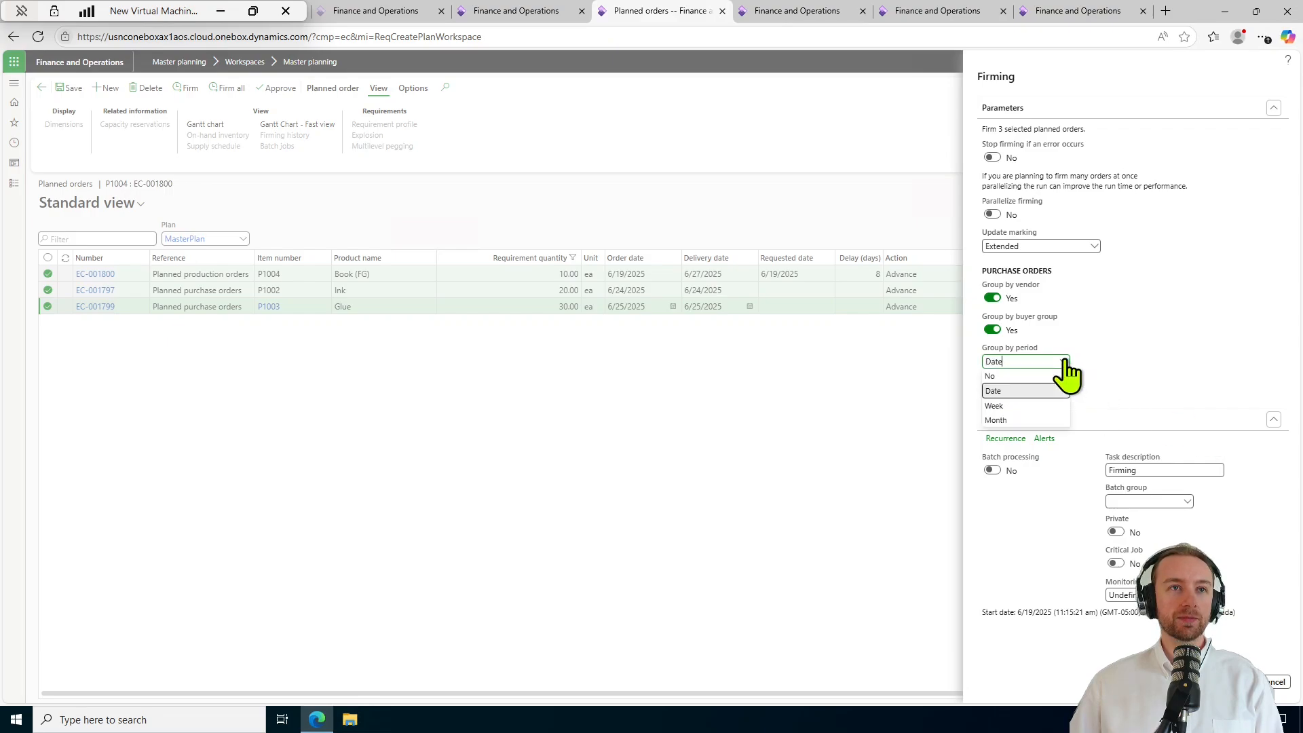
click(1004, 375)
click(991, 393)
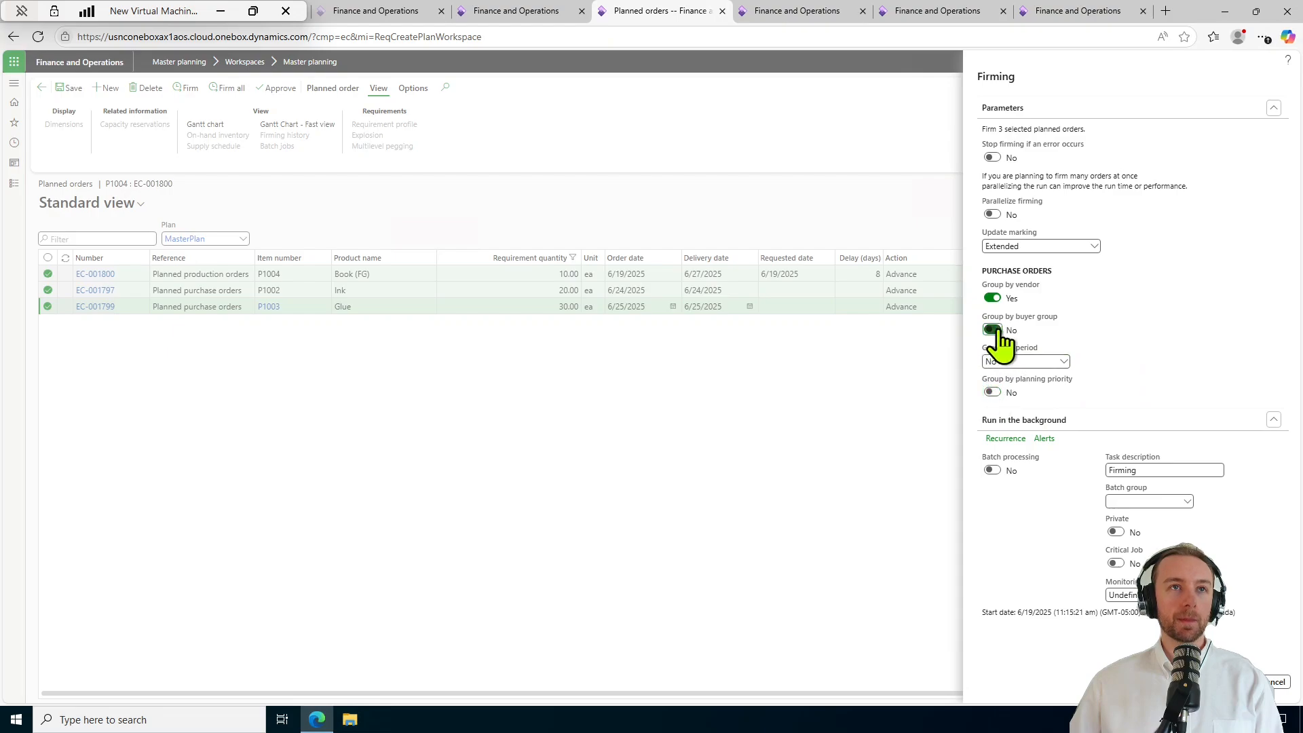
click(992, 330)
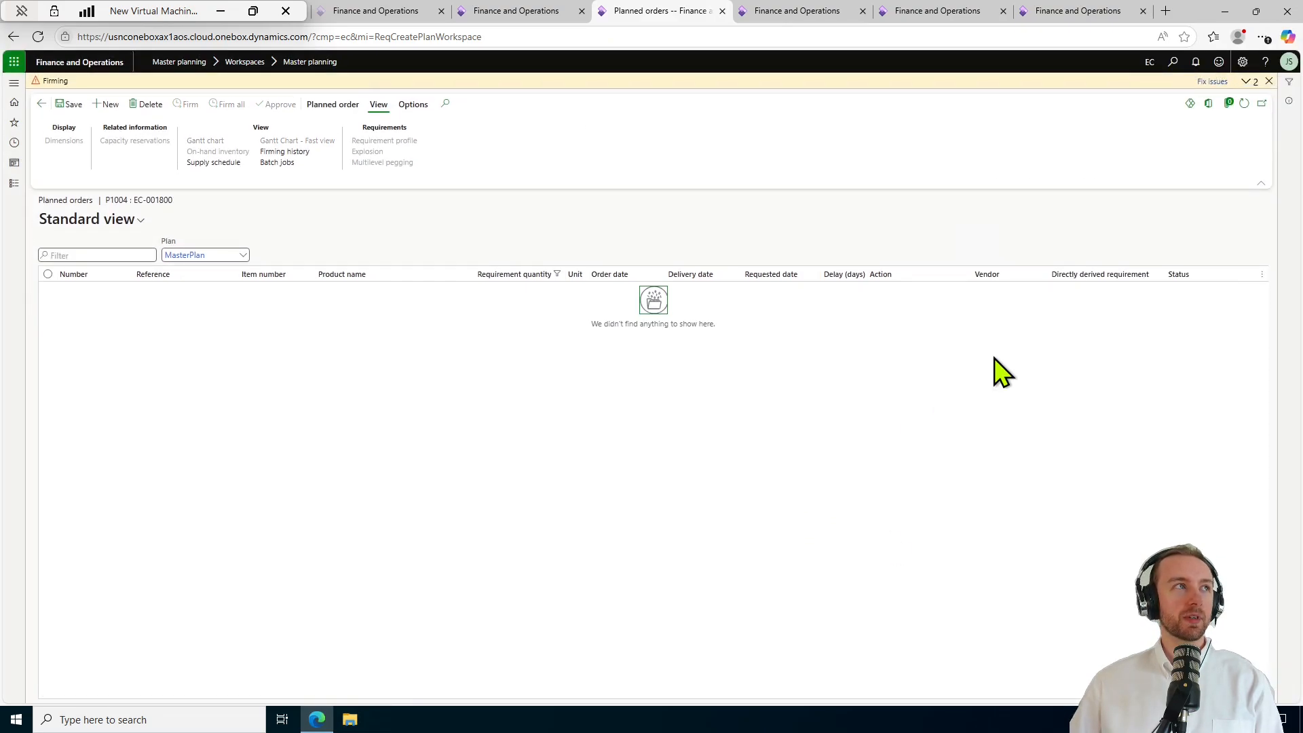
Read the firming message details flagging items P1002 and P1003, then close and dismiss the warnings.
click(1048, 350)
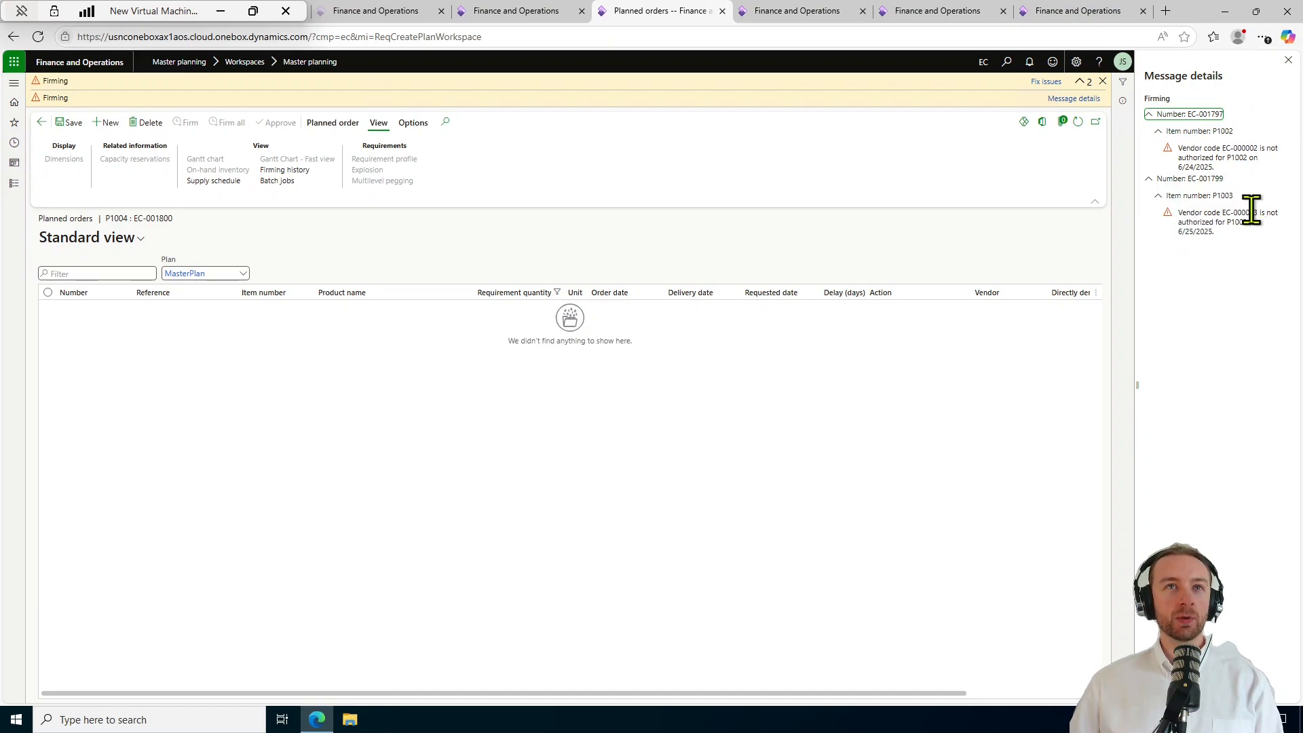
double_click(1236, 158)
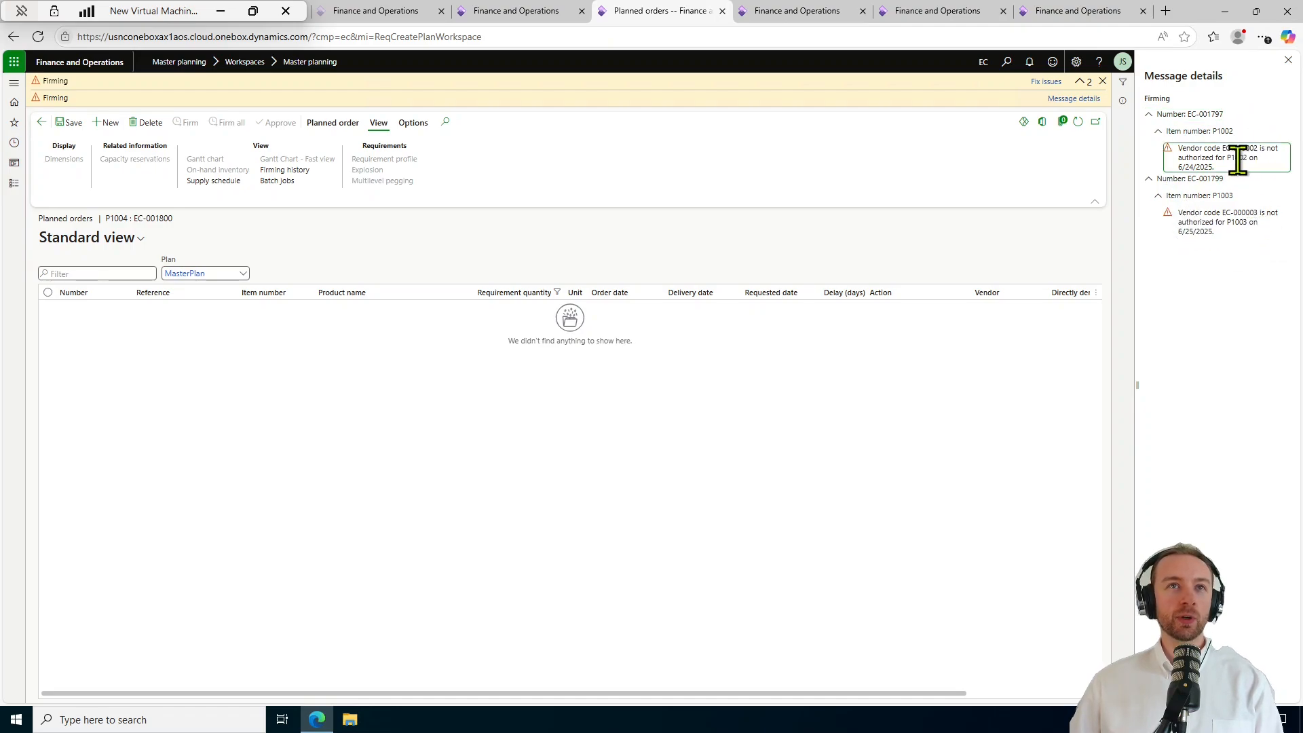
double_click(1236, 222)
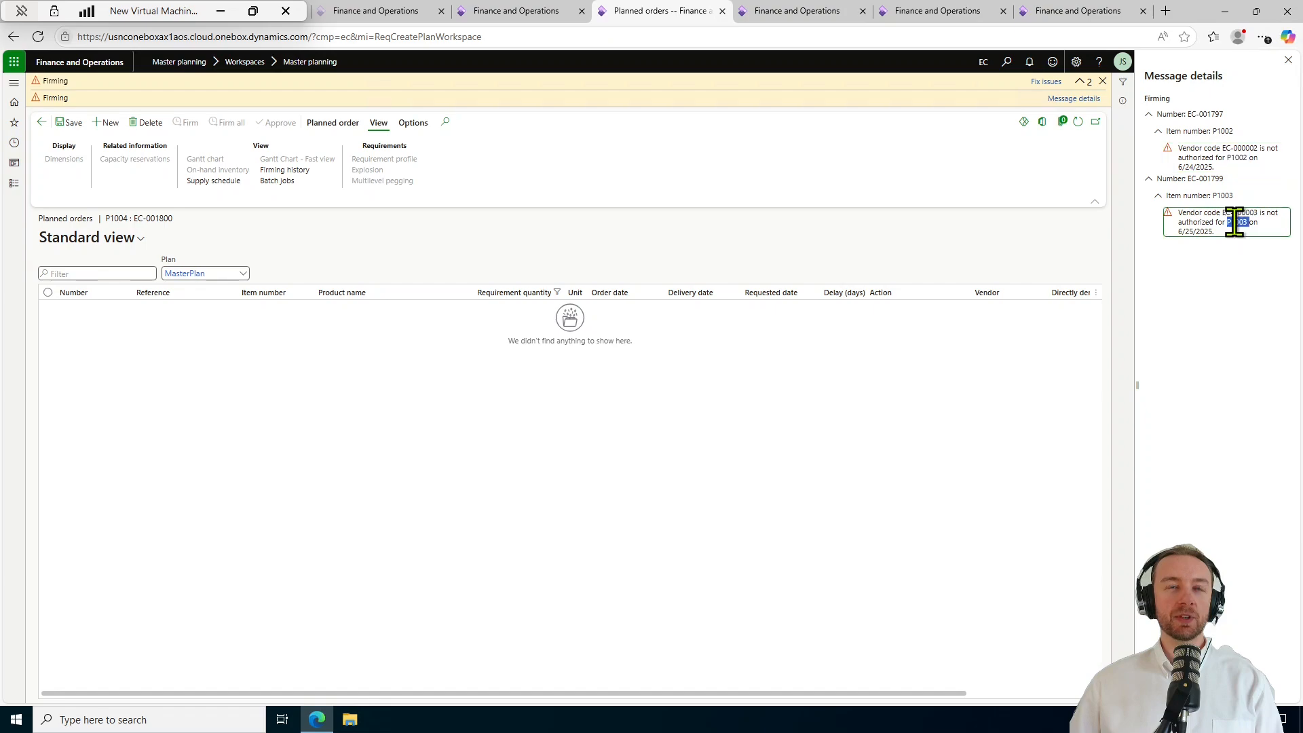
click(1223, 297)
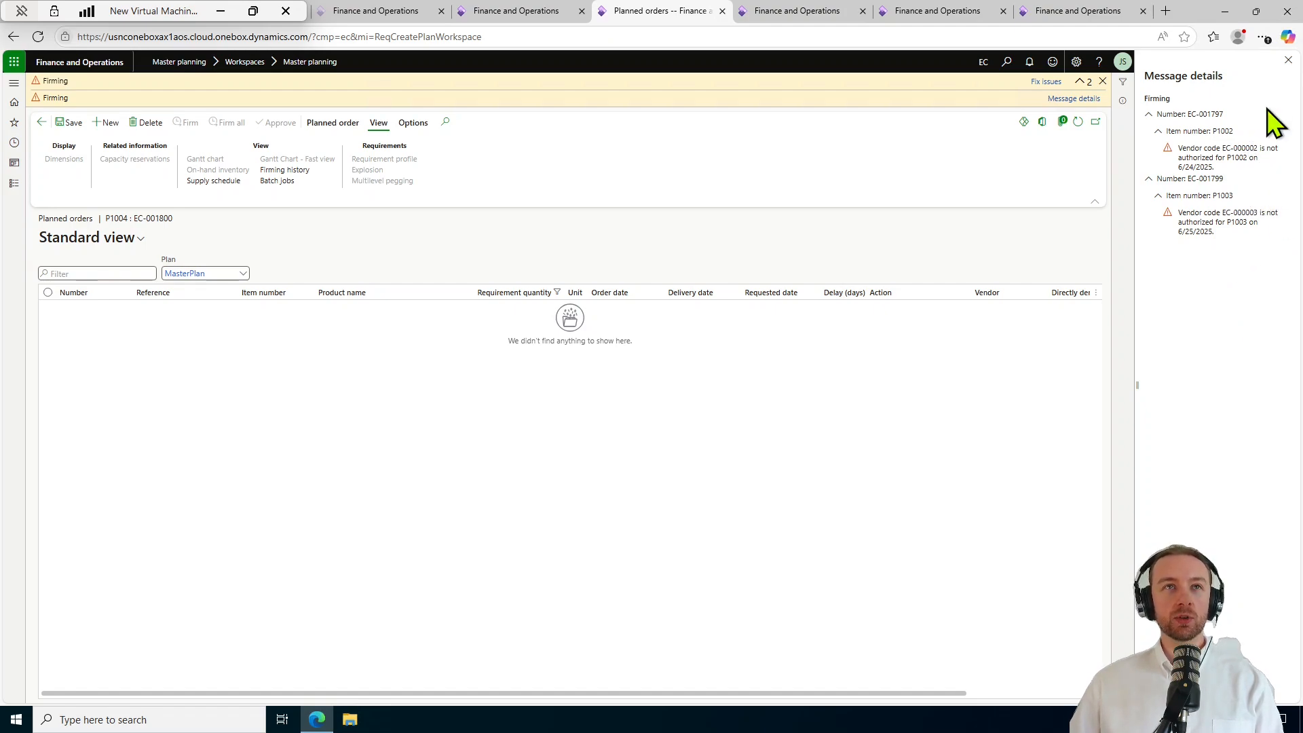
click(1286, 61)
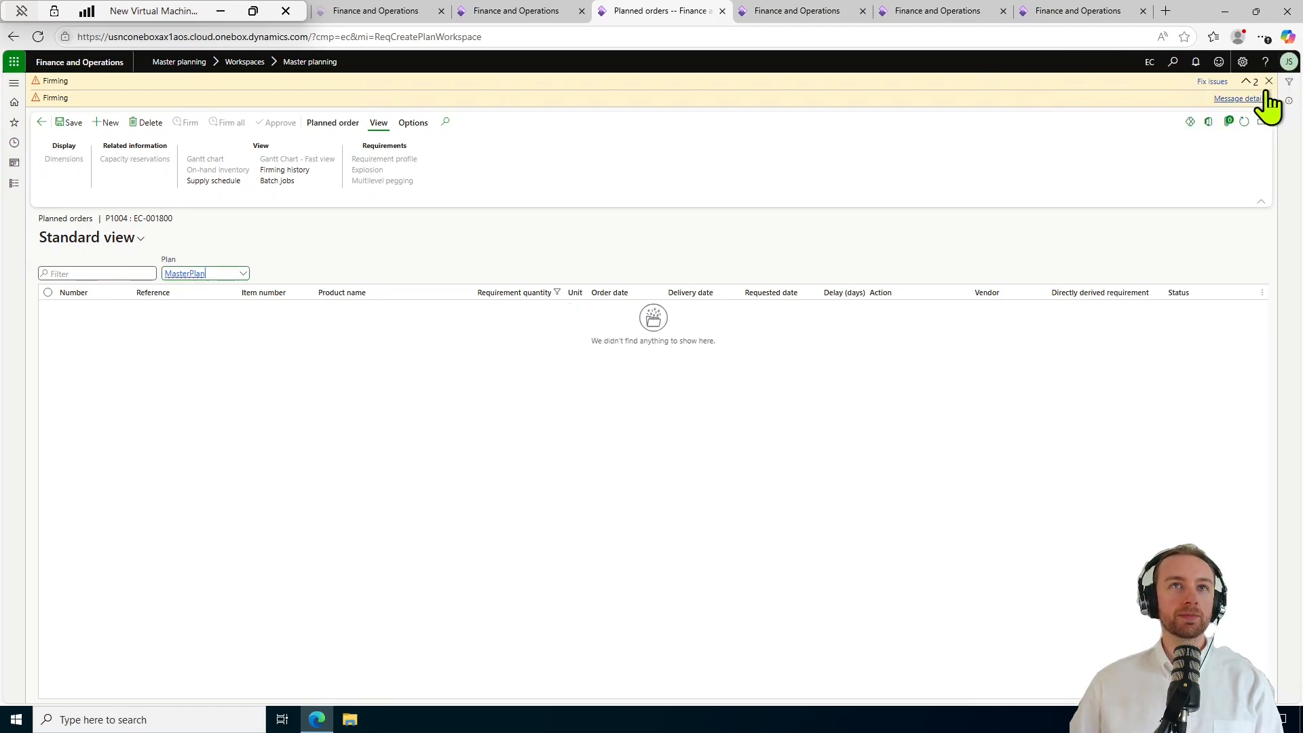
click(1269, 82)
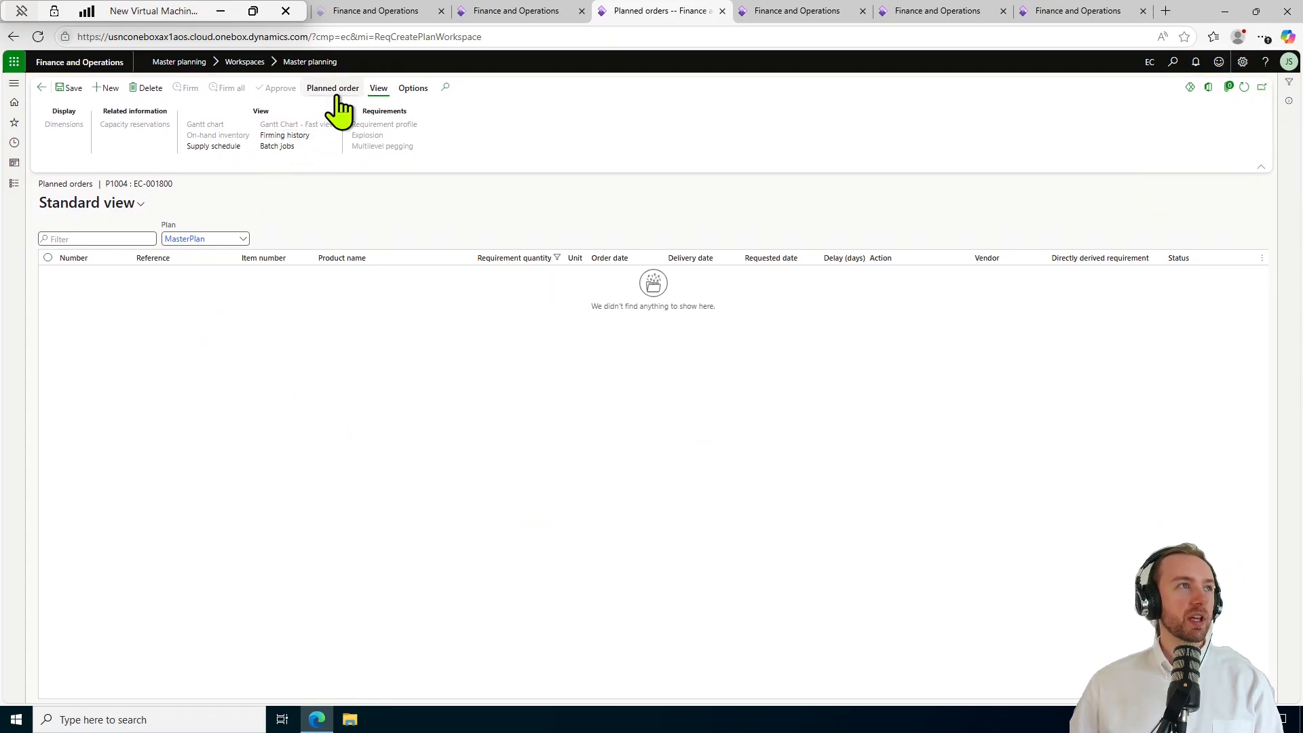
Refresh Firming history to see P1002, P1003 purchase and P1004 production orders dated 6/19/2025, then show Modules.
click(284, 135)
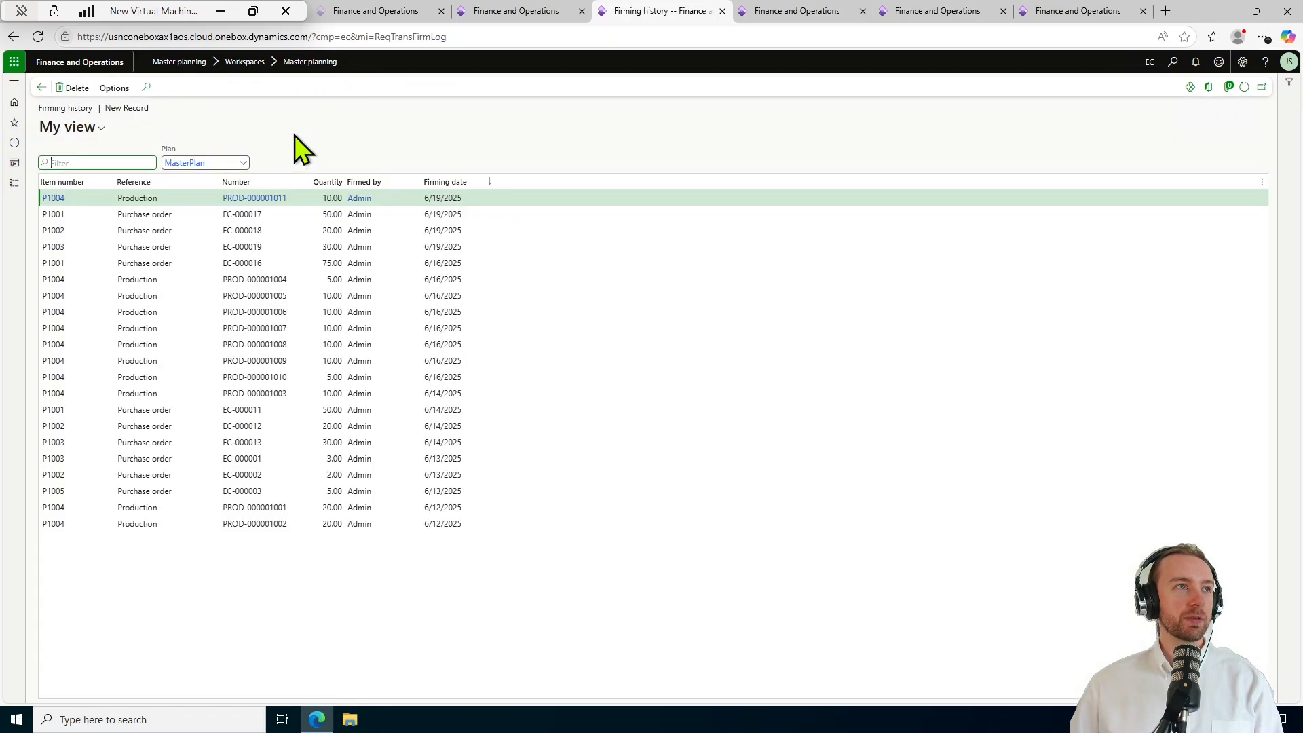
click(1244, 87)
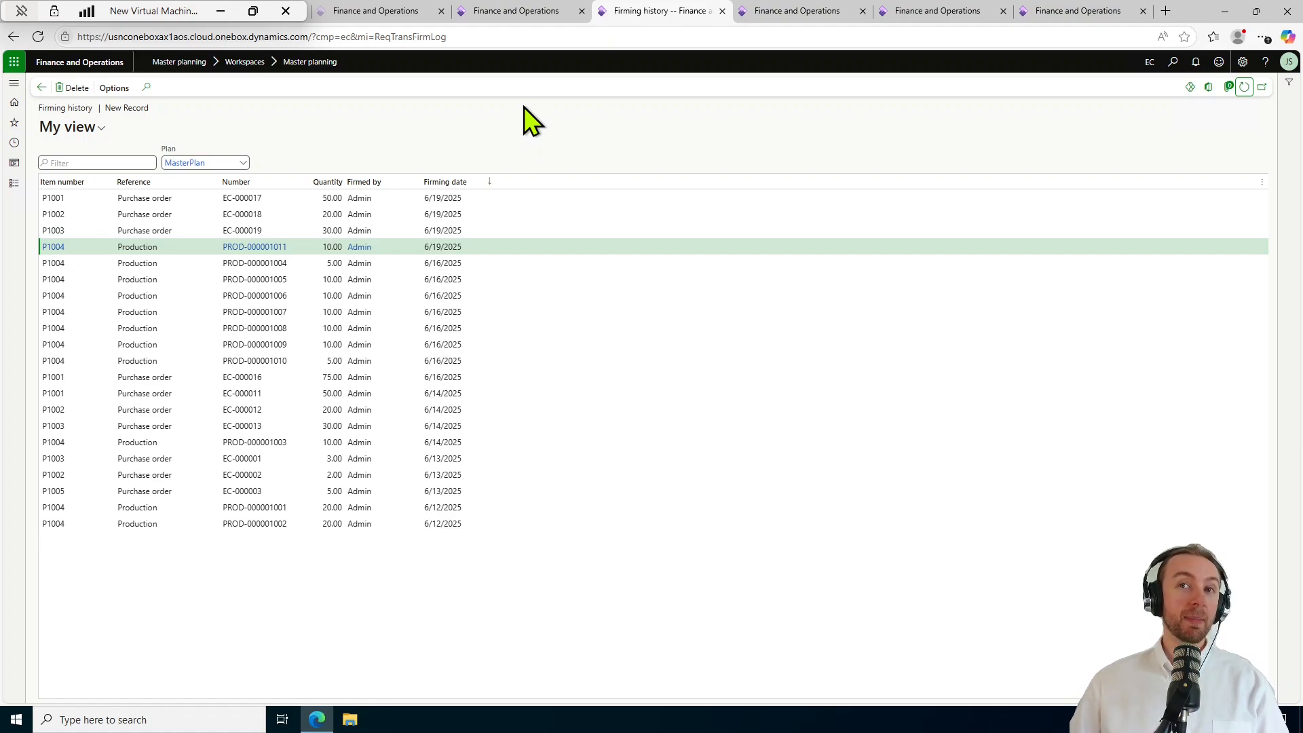
click(331, 641)
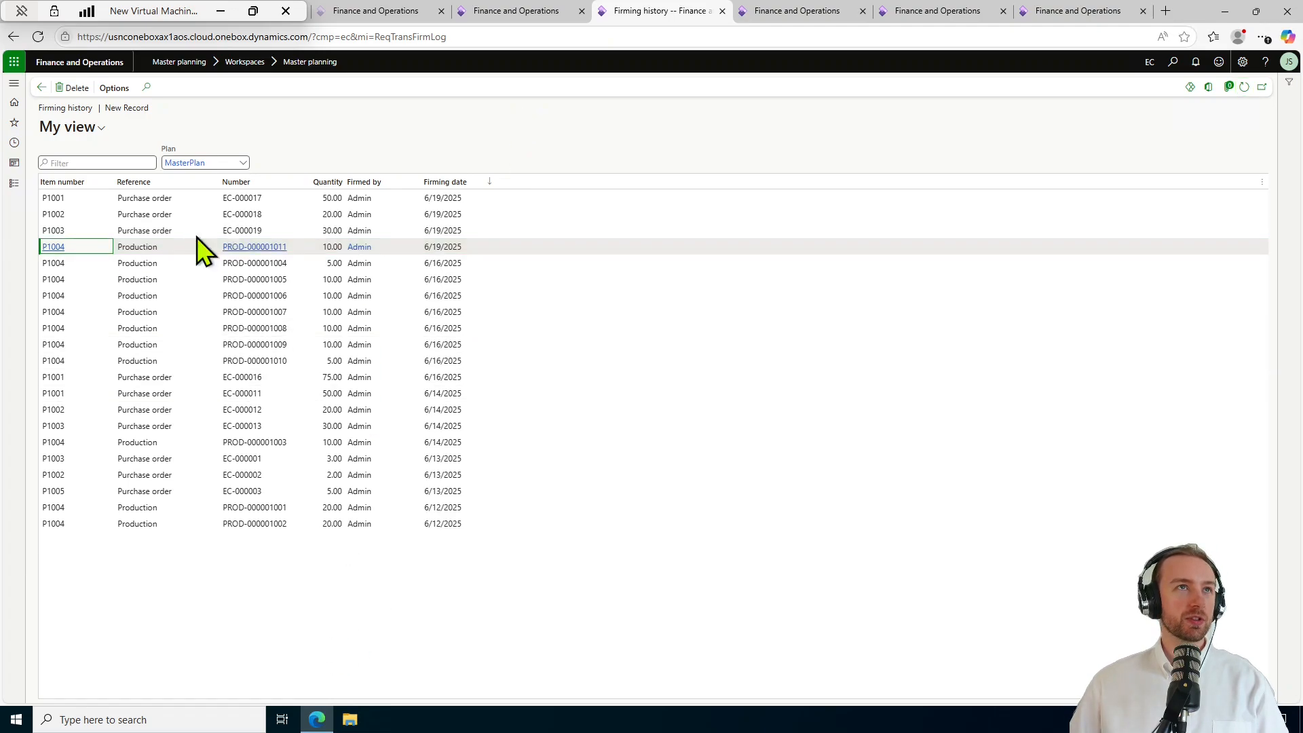
click(17, 184)
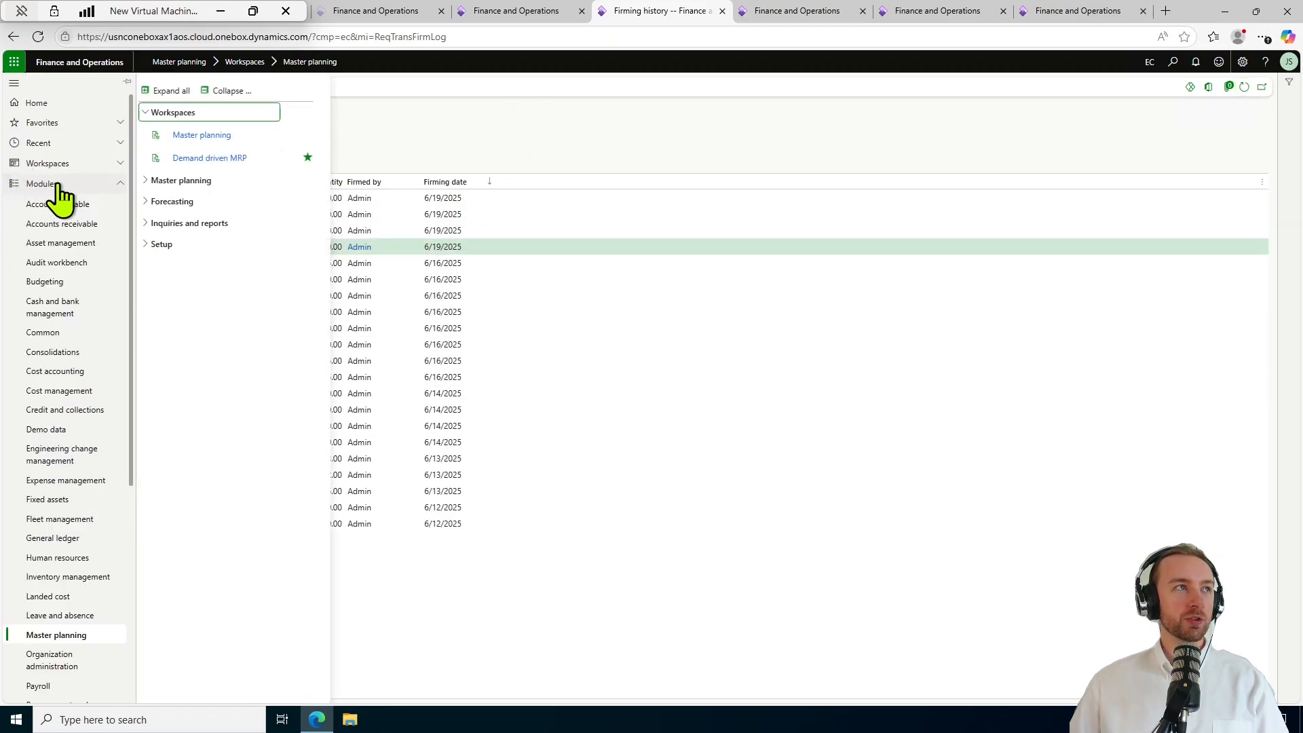
Go to Inventory management > Inquiries and reports > Transactions to list the newly ordered transactions.
scroll(81, 326, down, 2)
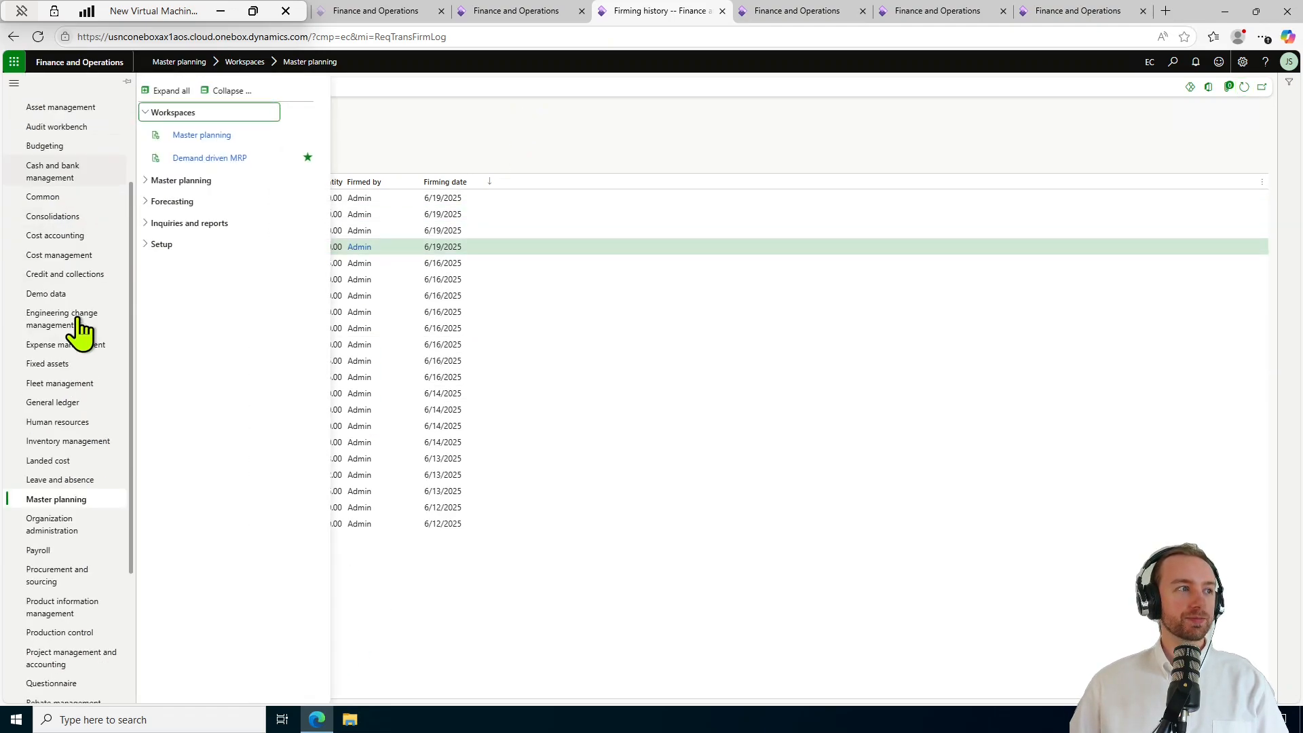
click(98, 441)
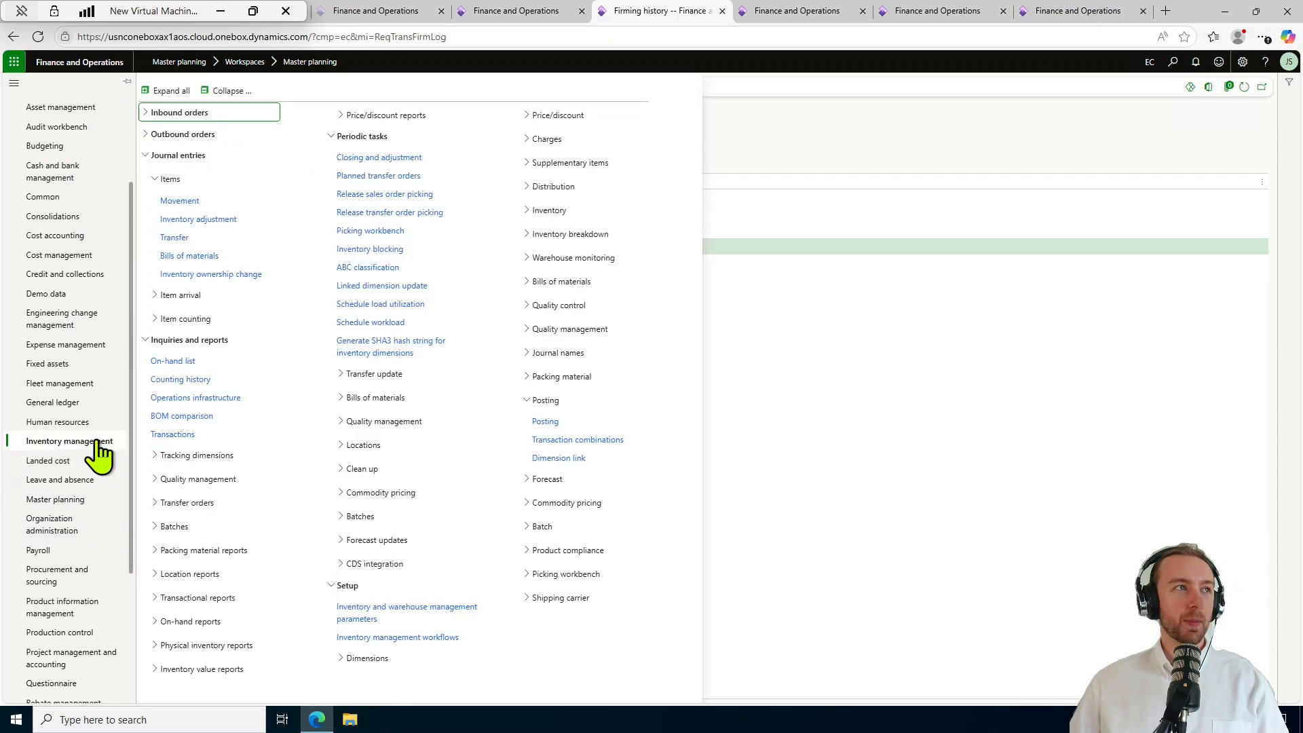
click(238, 93)
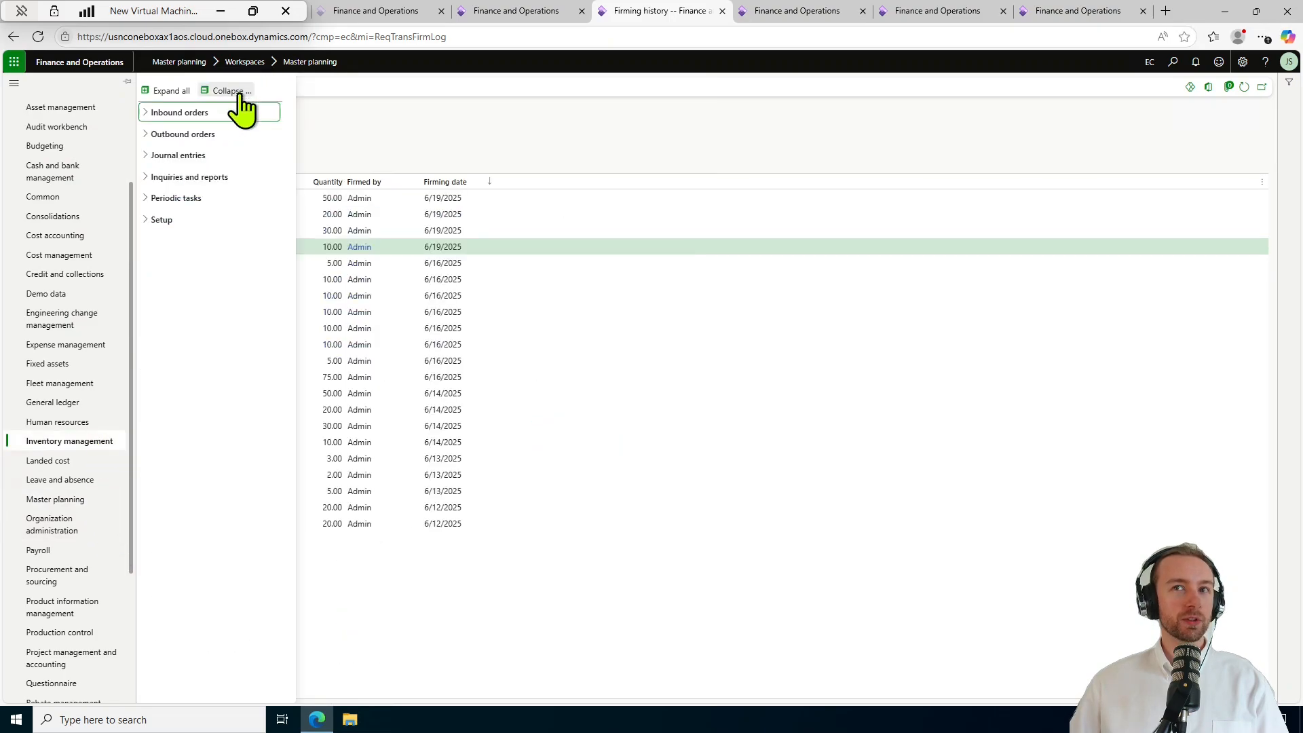
click(203, 177)
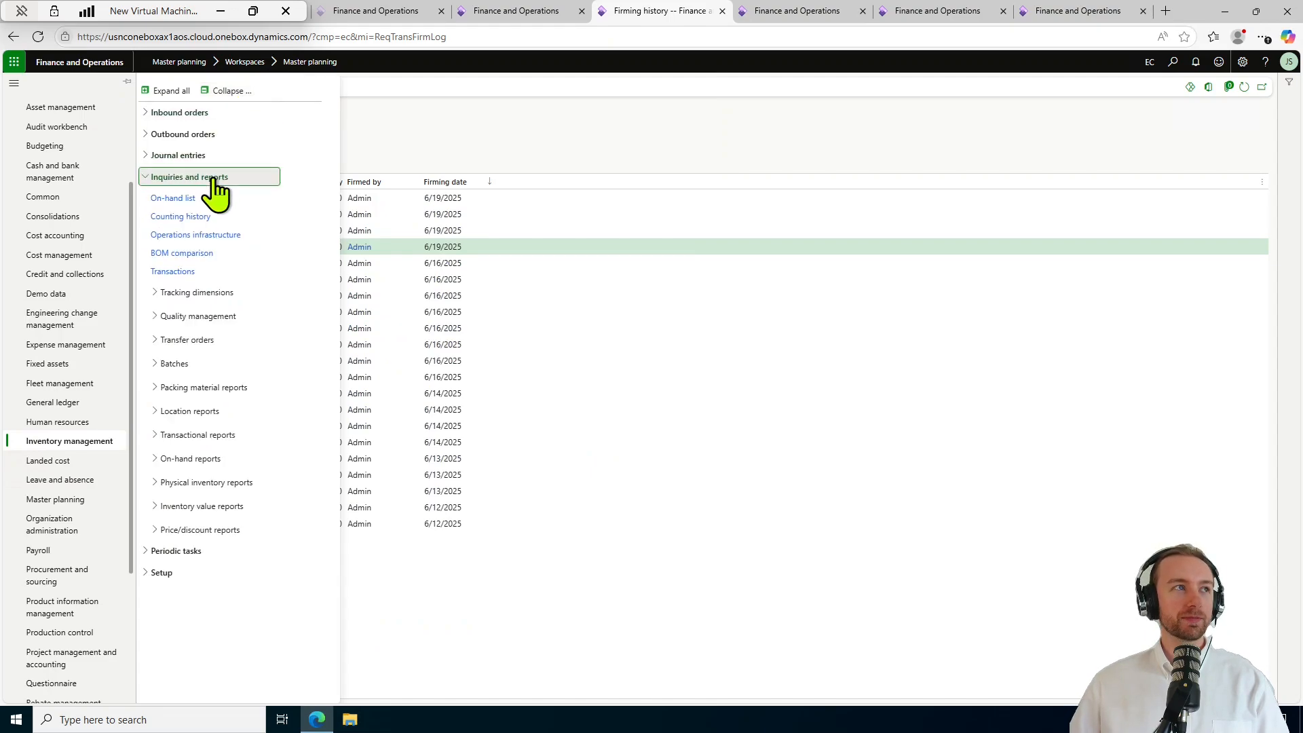
click(217, 271)
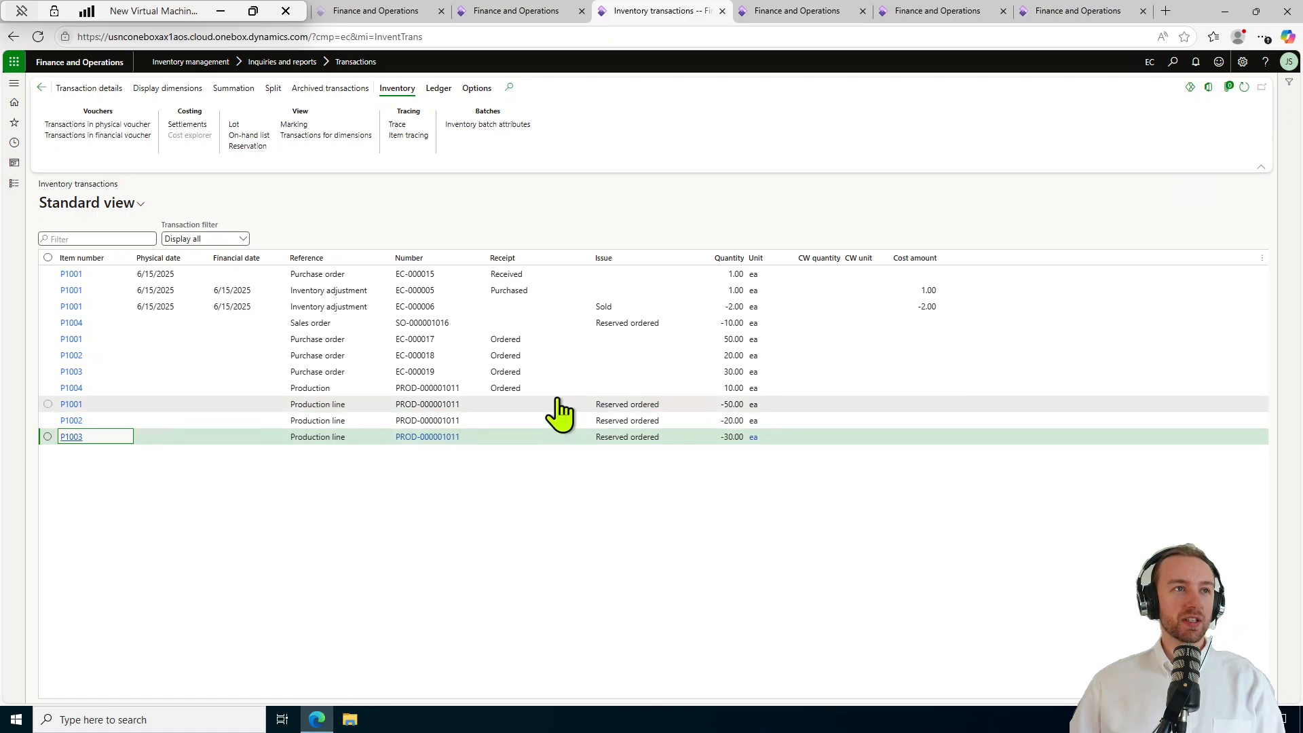
click(382, 391)
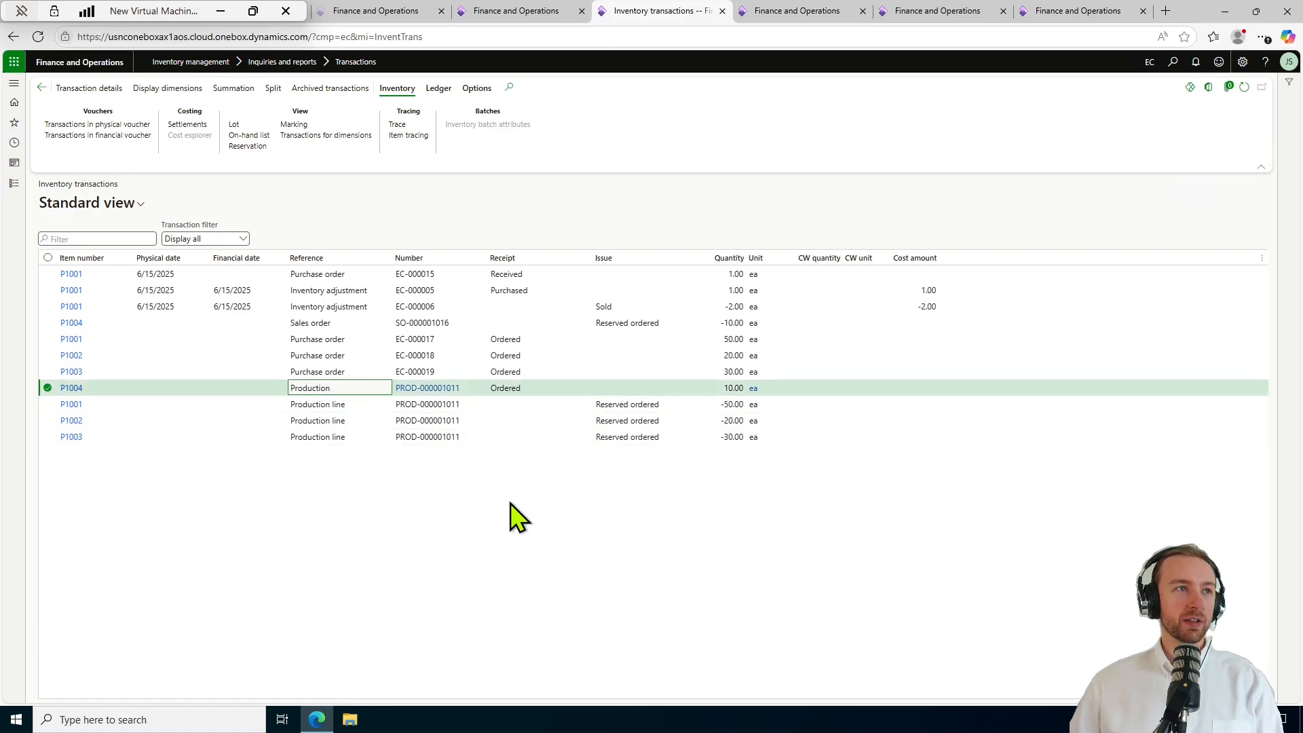
click(524, 405)
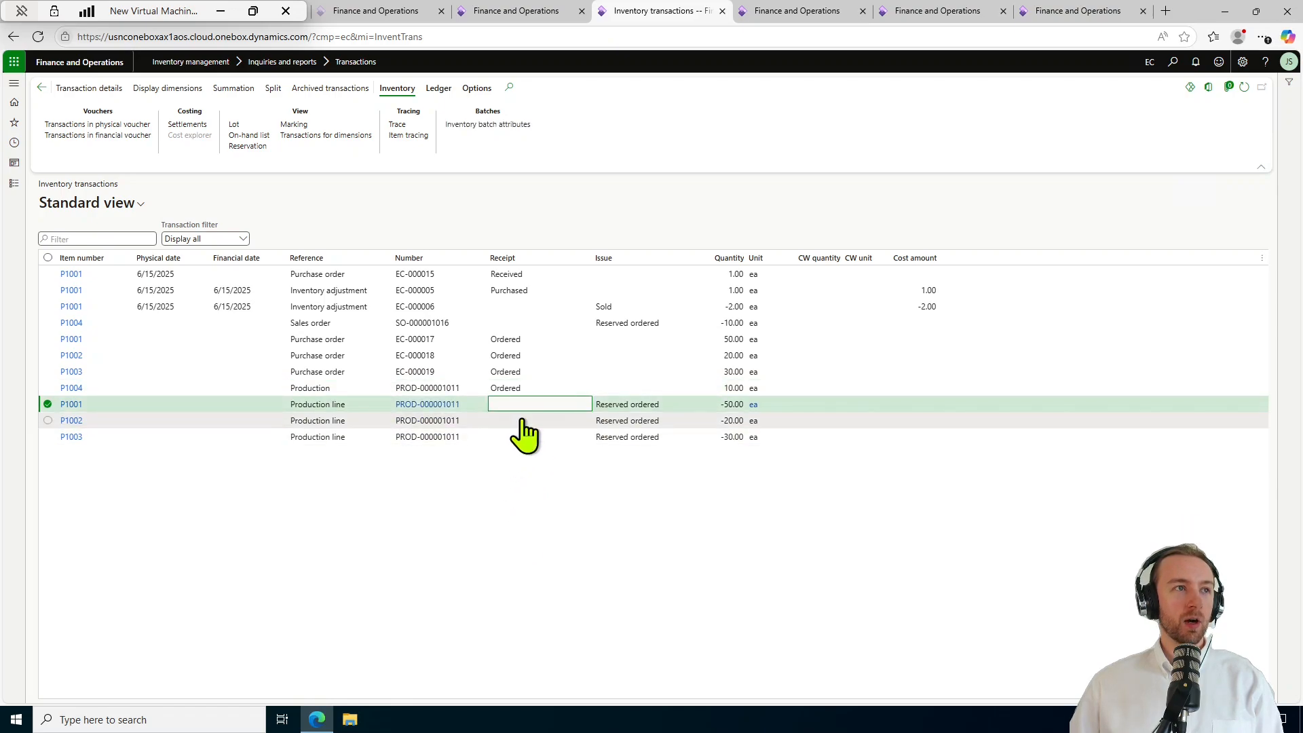
click(522, 419)
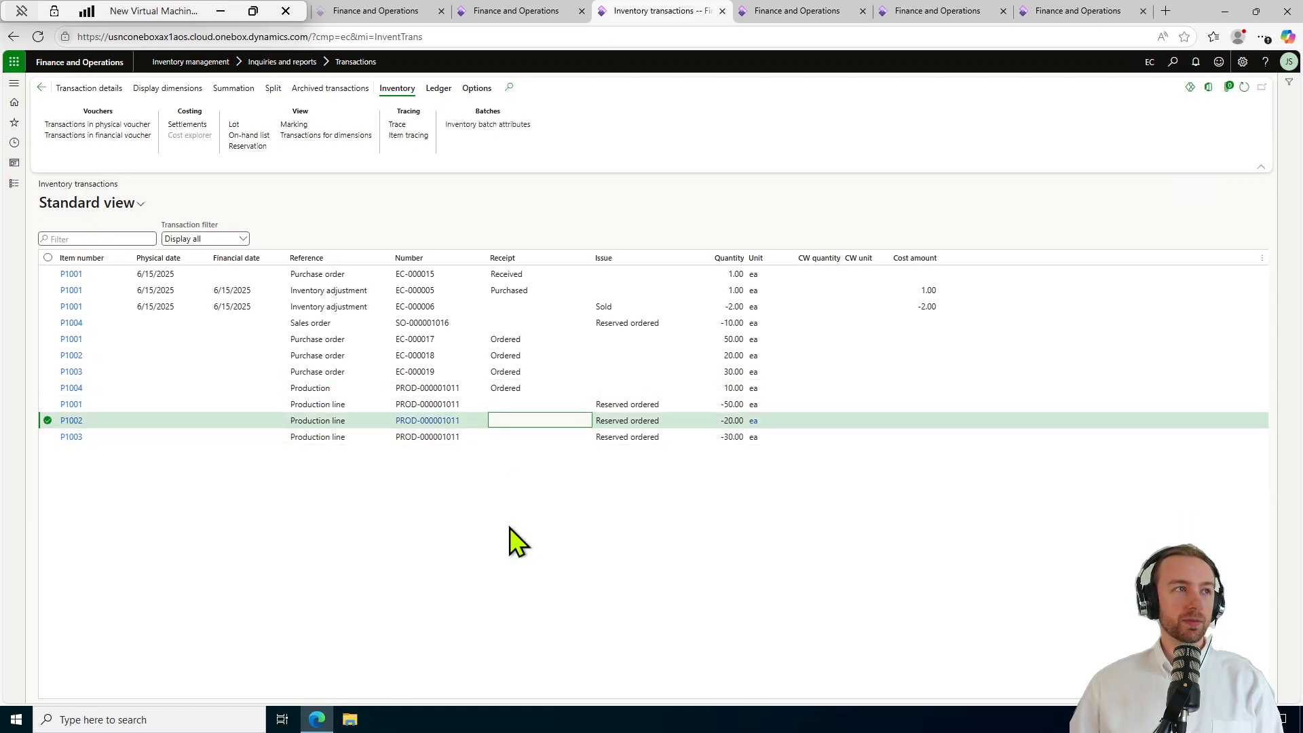
click(527, 437)
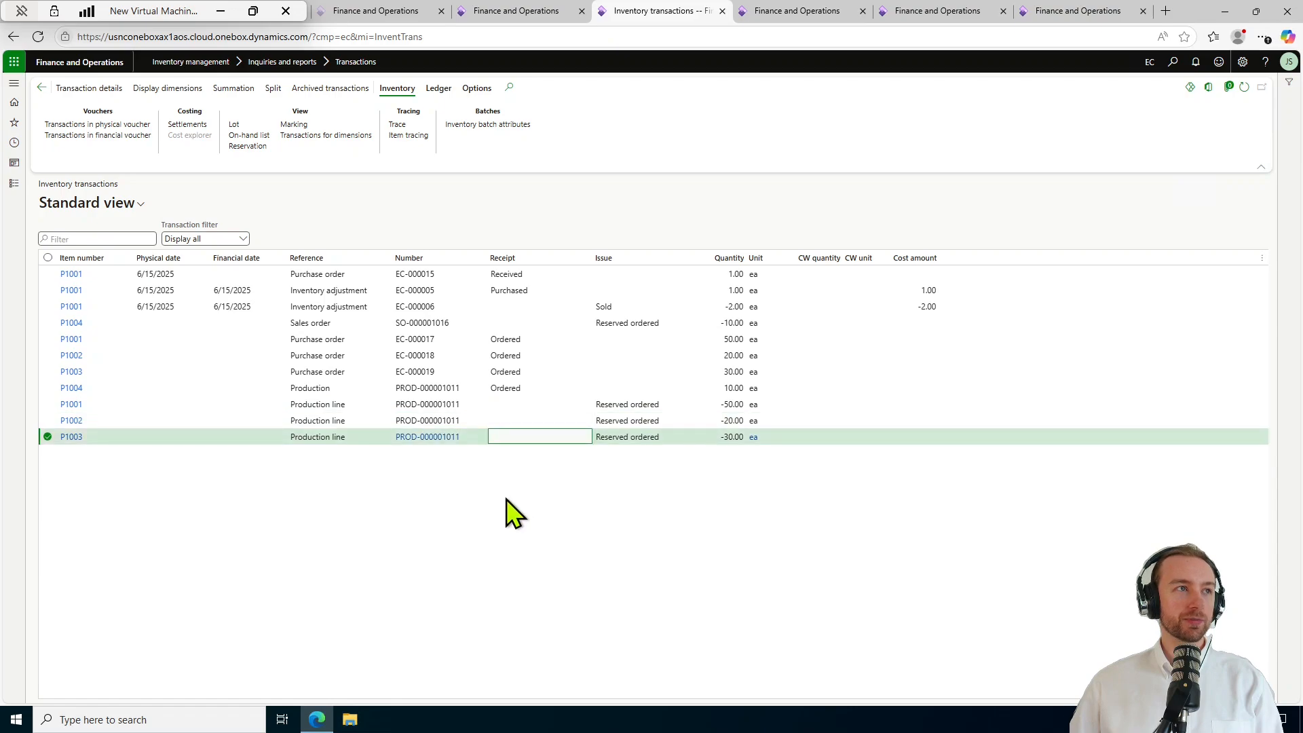
click(515, 323)
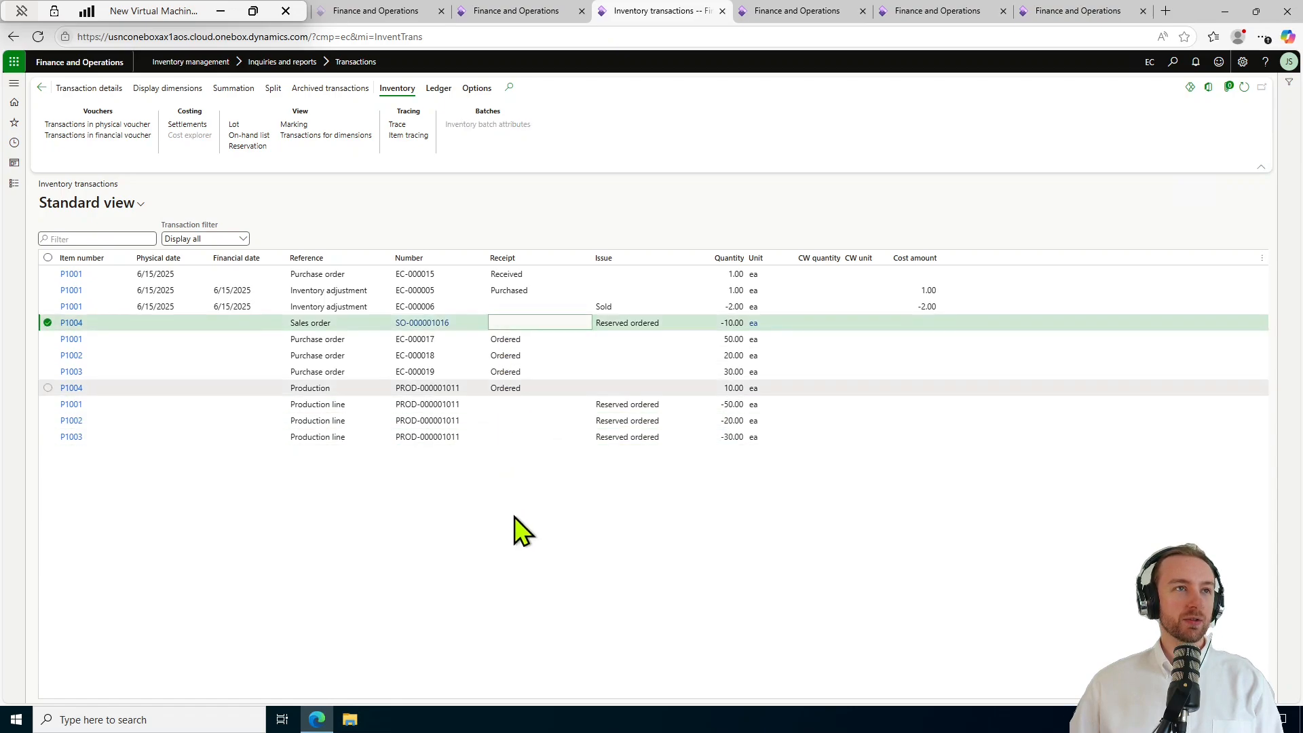
click(515, 339)
click(519, 356)
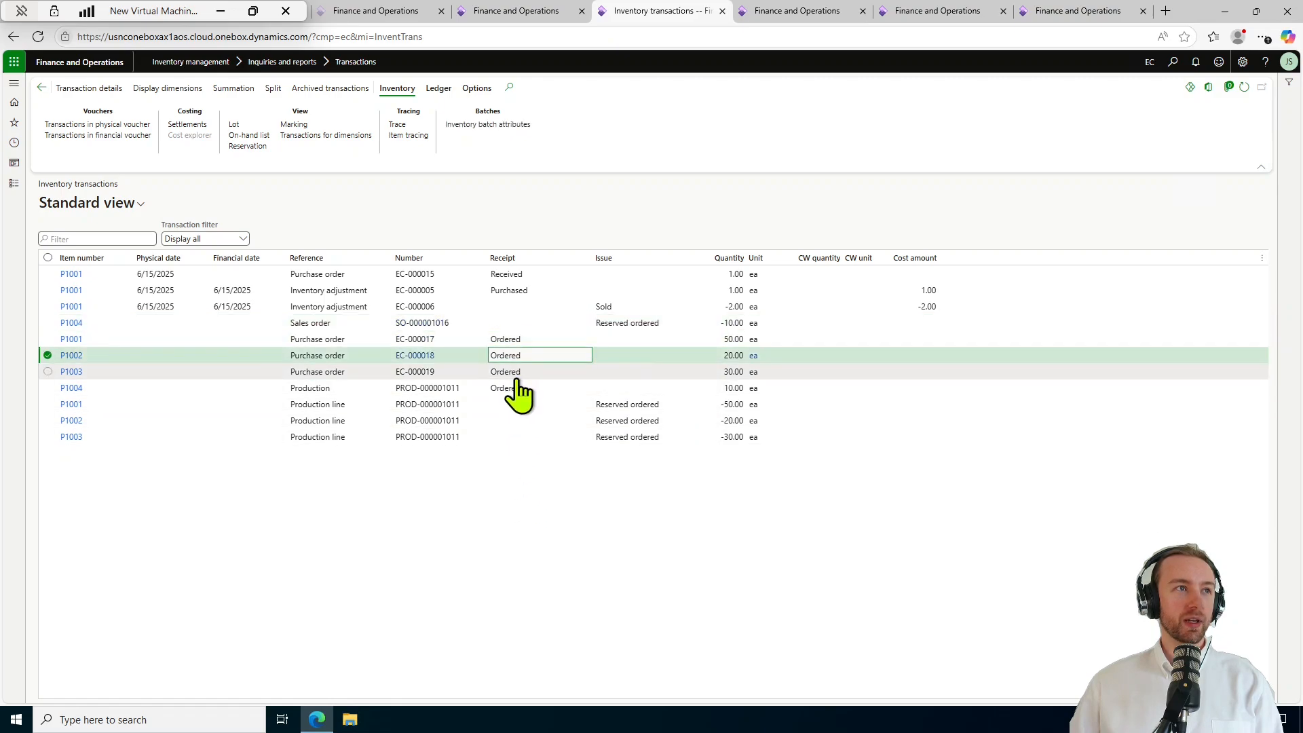
click(517, 372)
click(507, 403)
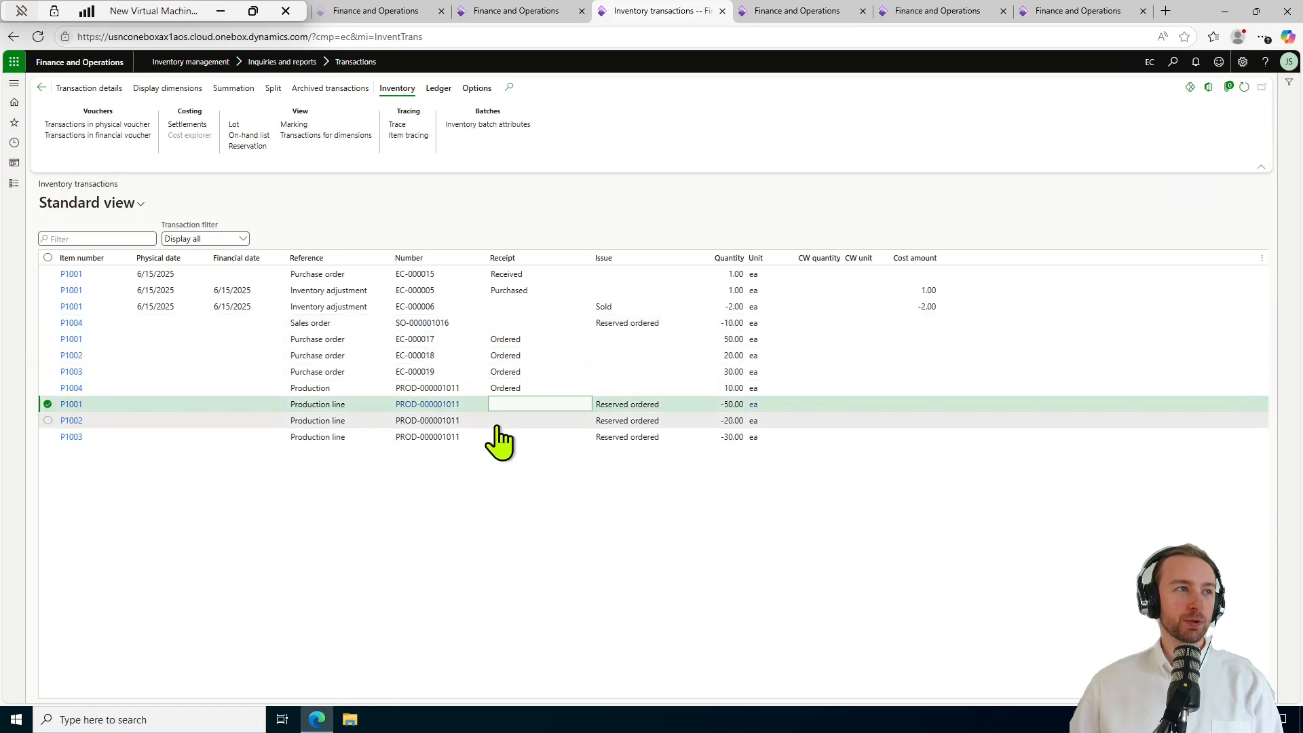
click(496, 422)
click(497, 435)
click(507, 340)
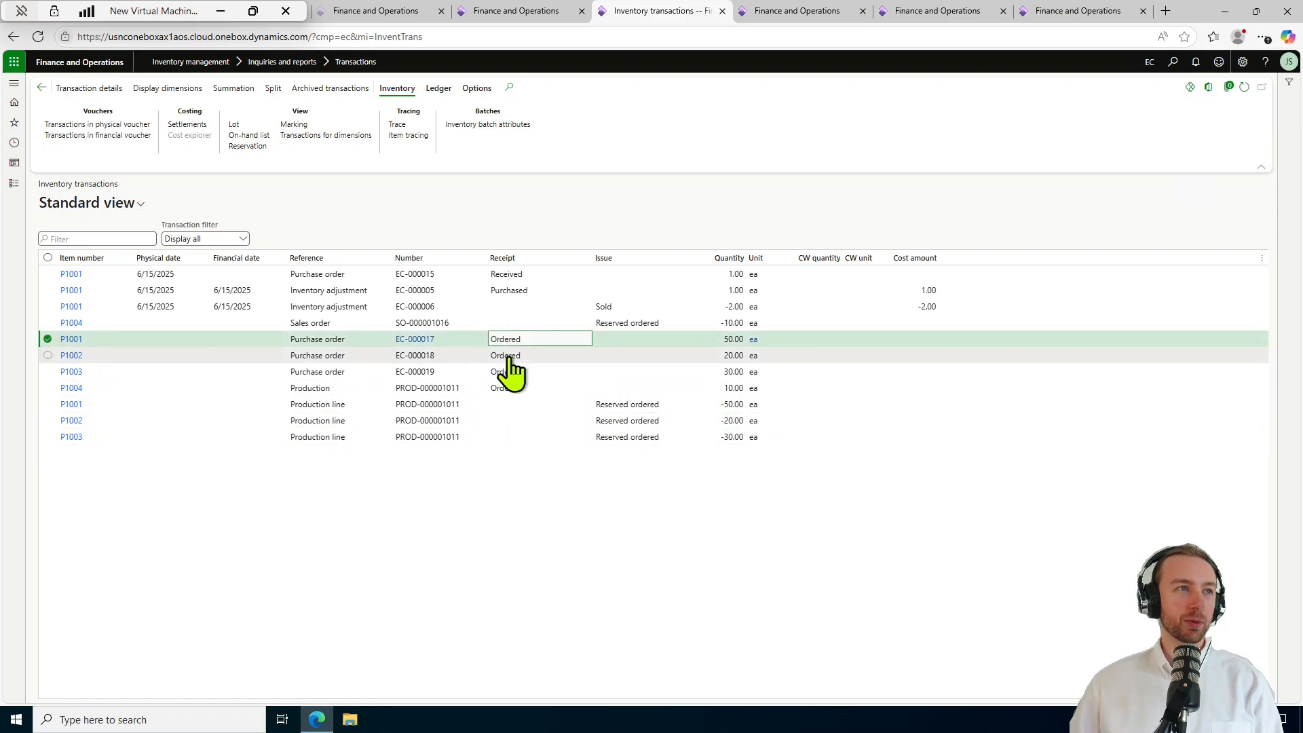
click(507, 356)
click(507, 372)
click(544, 535)
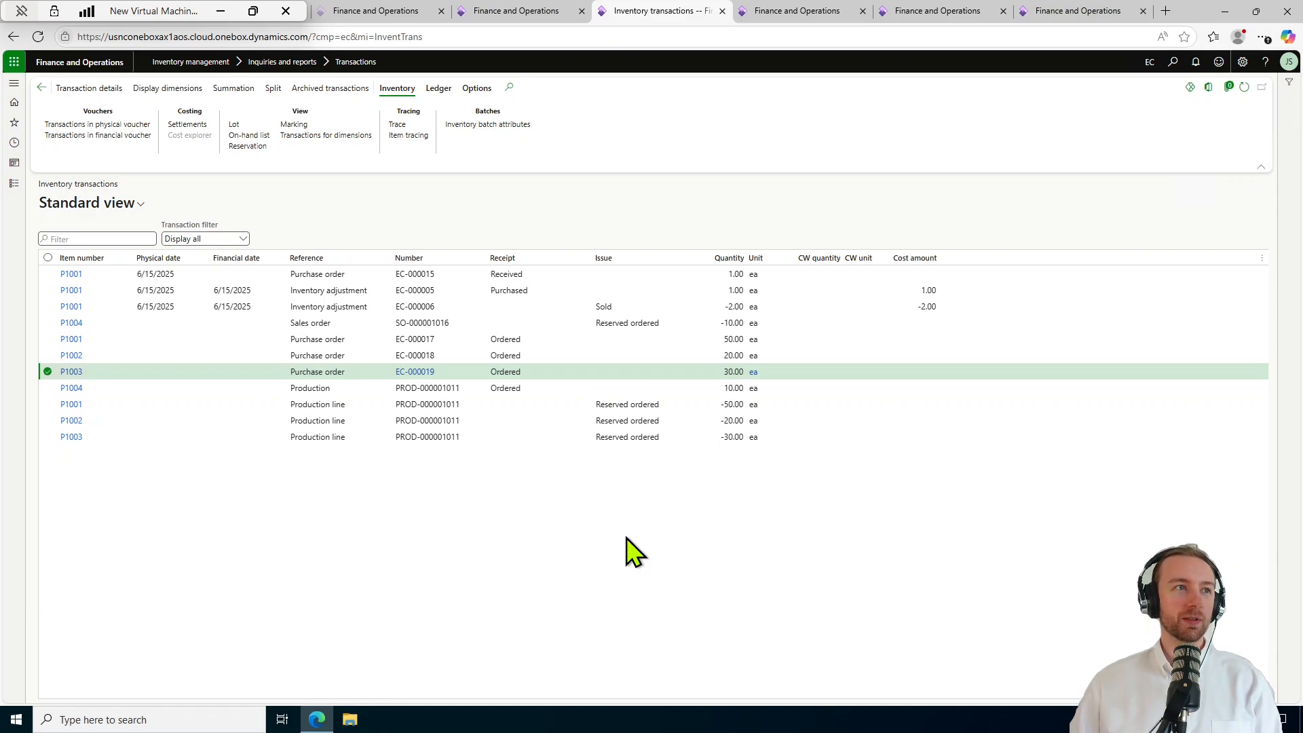
click(650, 403)
key(Up)
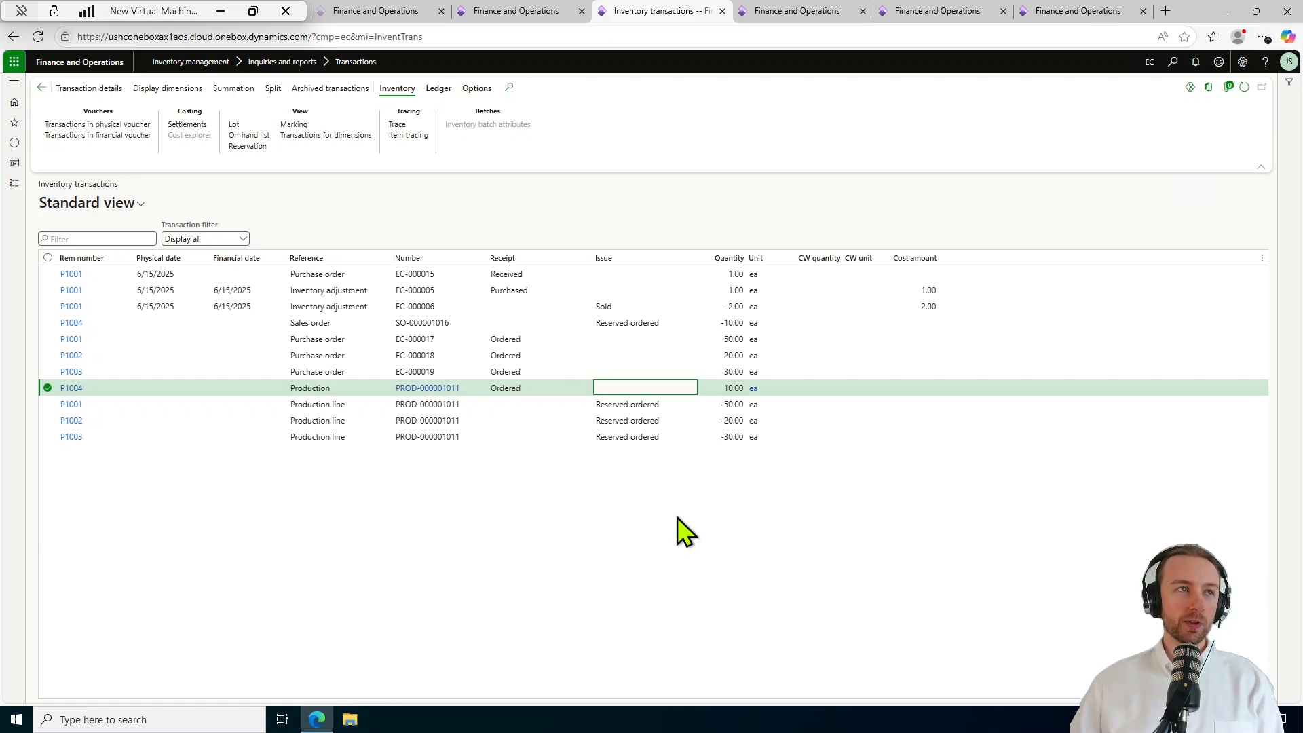
click(627, 405)
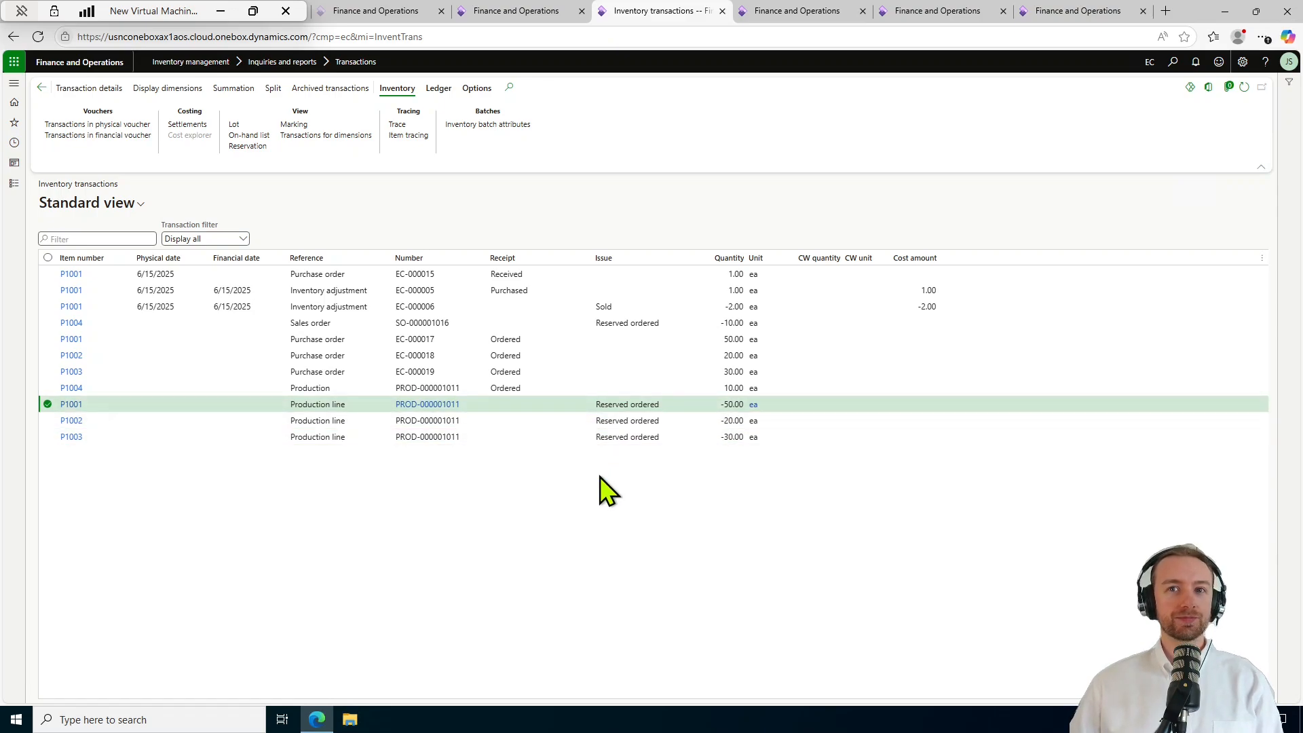
click(600, 341)
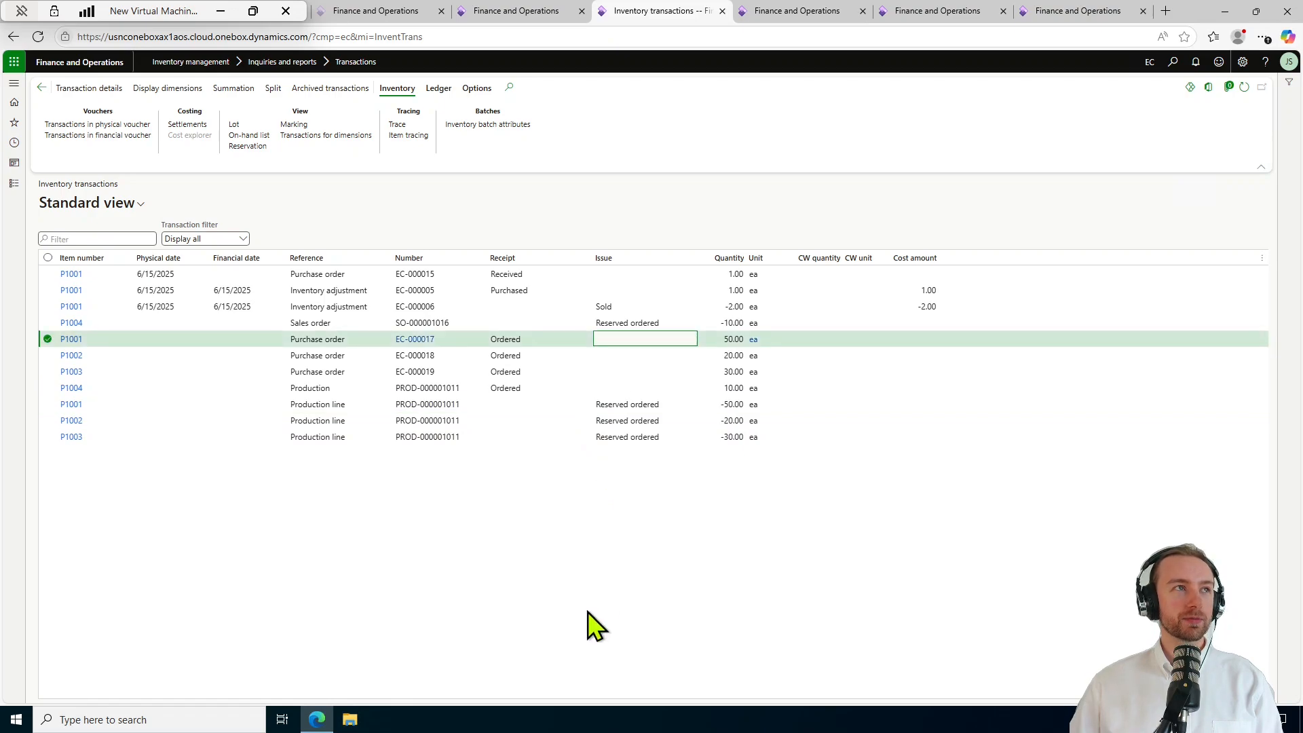
click(296, 125)
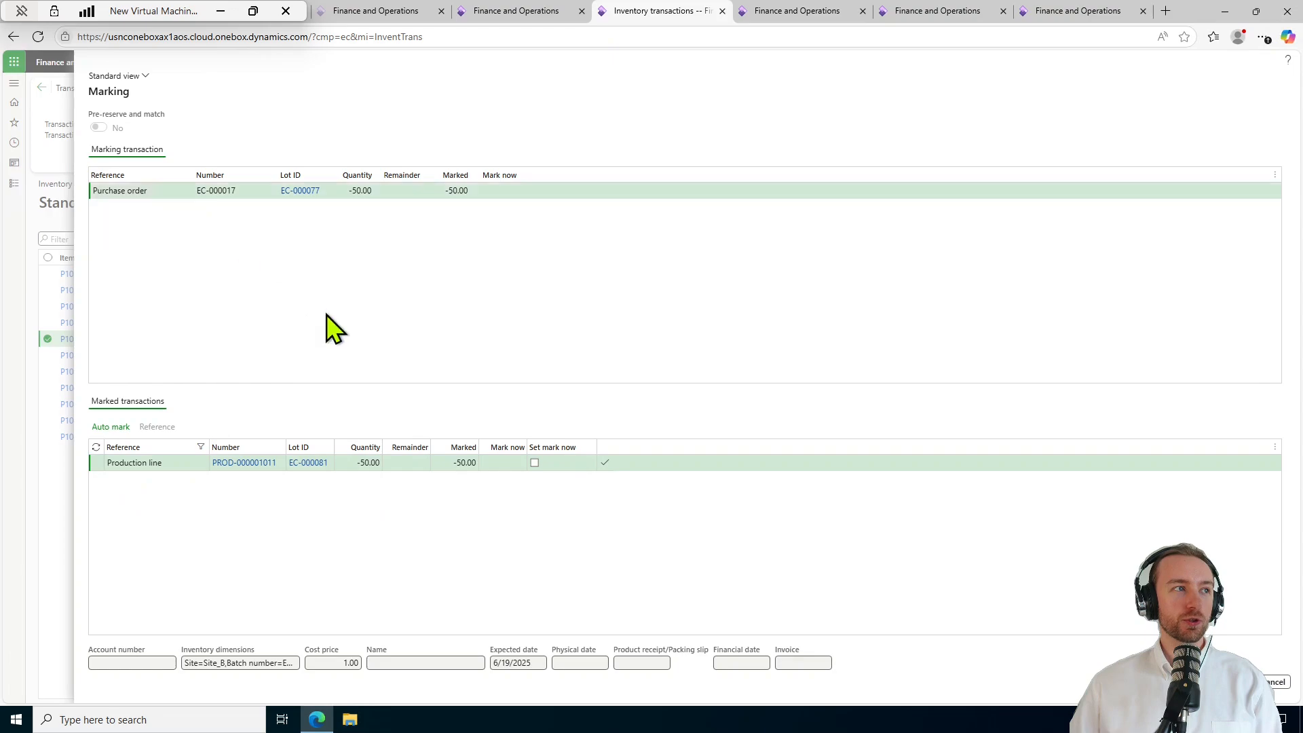
Mark 50 units of EC-000017 against the P1001 production line of PROD-000001011 and apply.
click(535, 462)
click(535, 462)
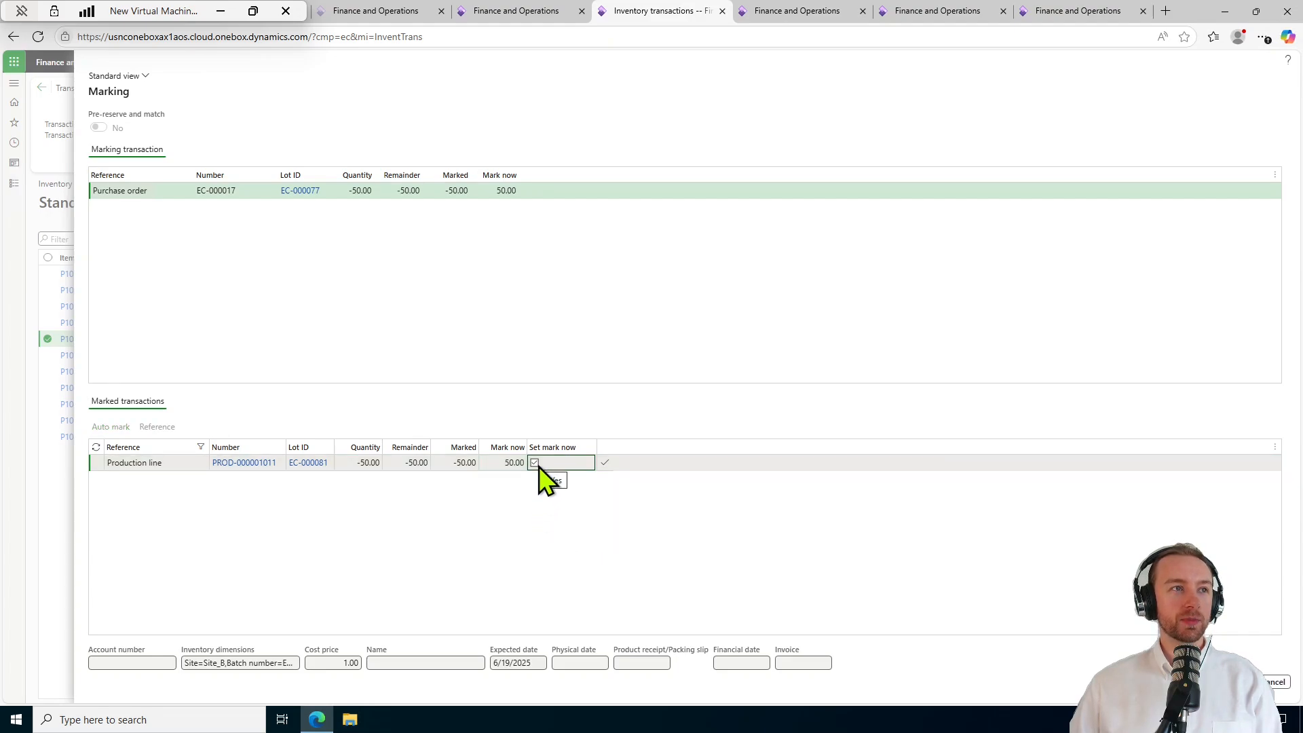
click(510, 464)
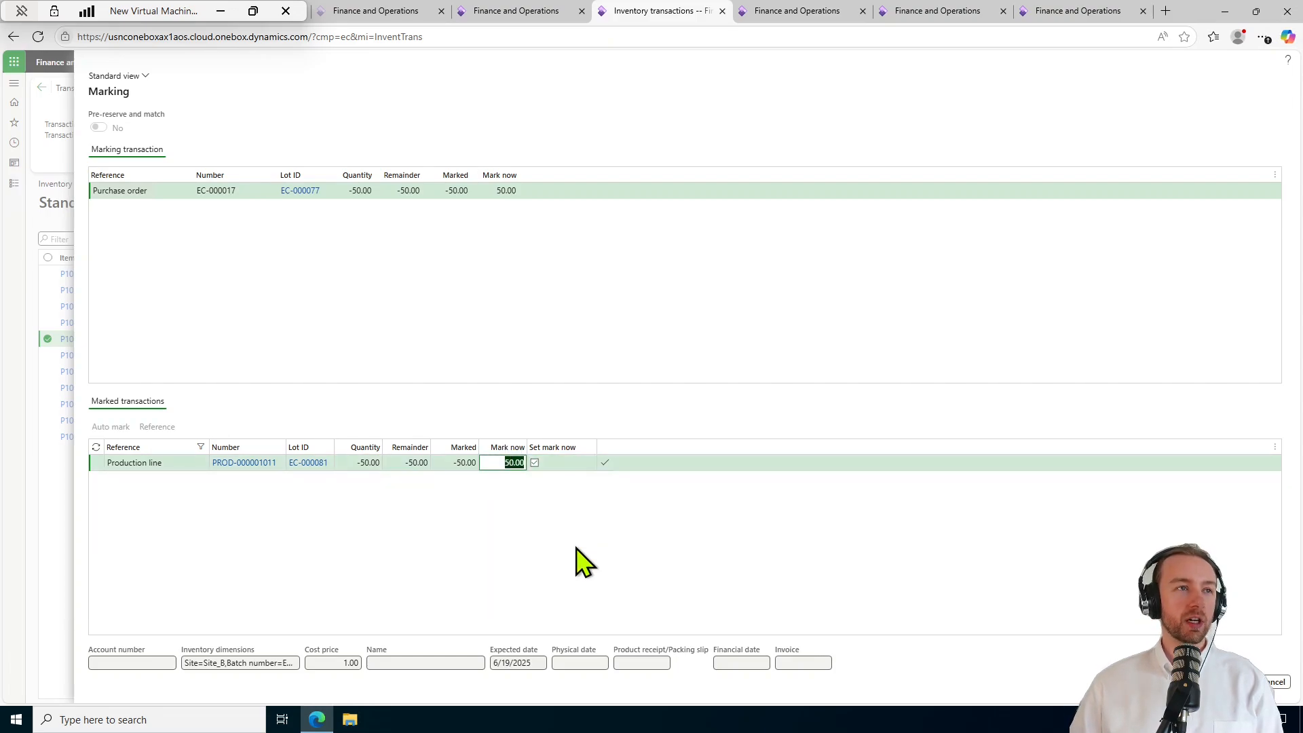
text(25)
key(Return)
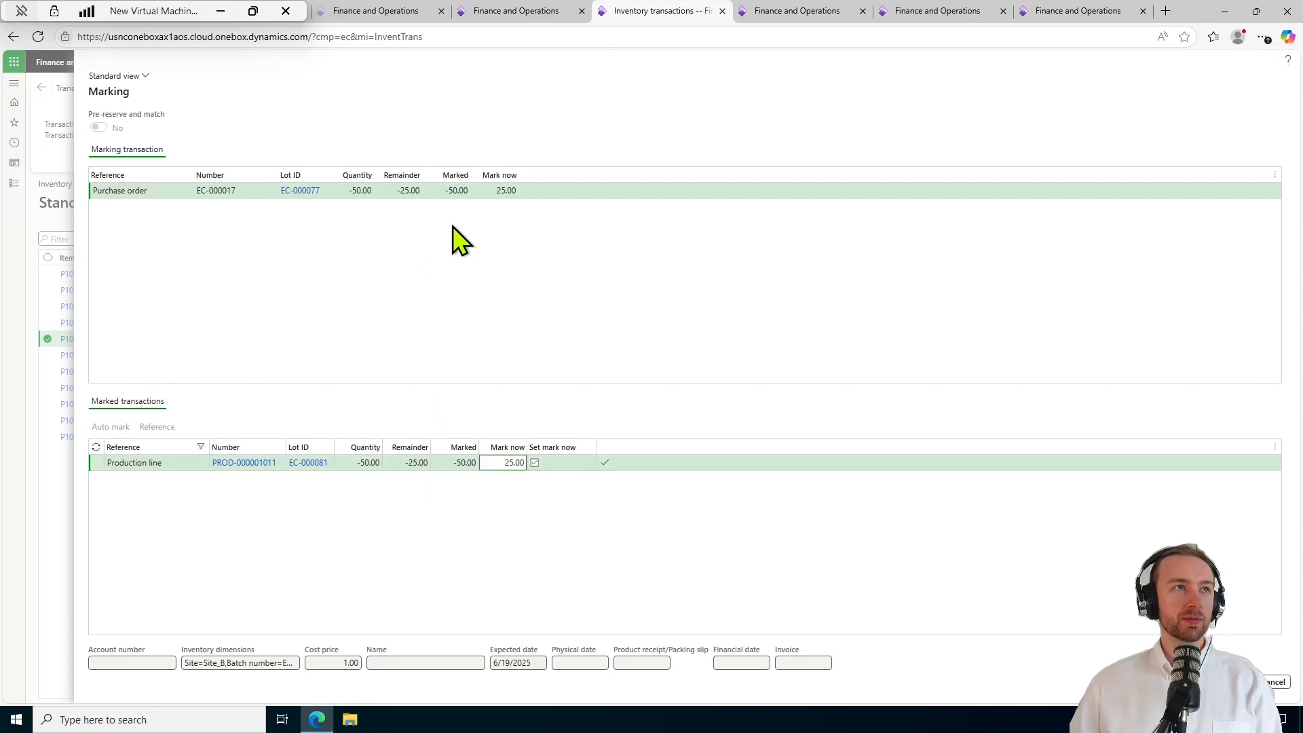
click(516, 462)
text(50)
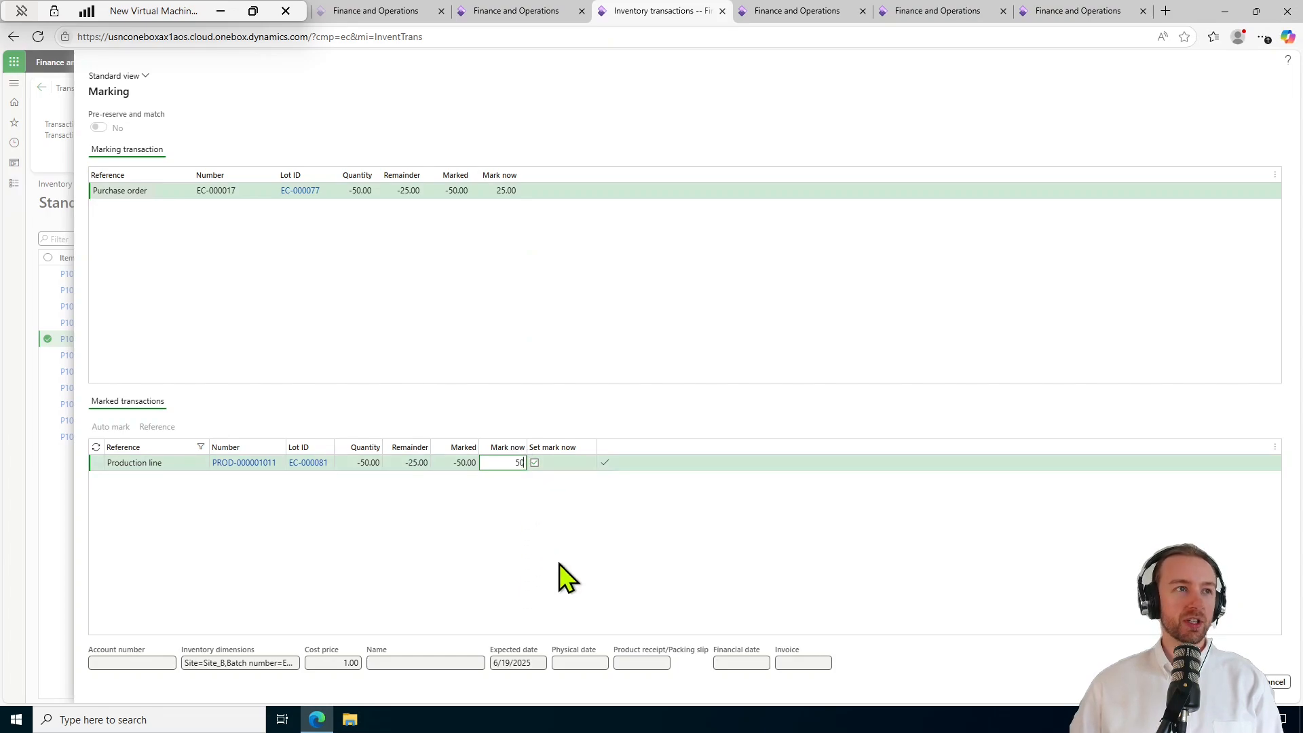
click(1203, 682)
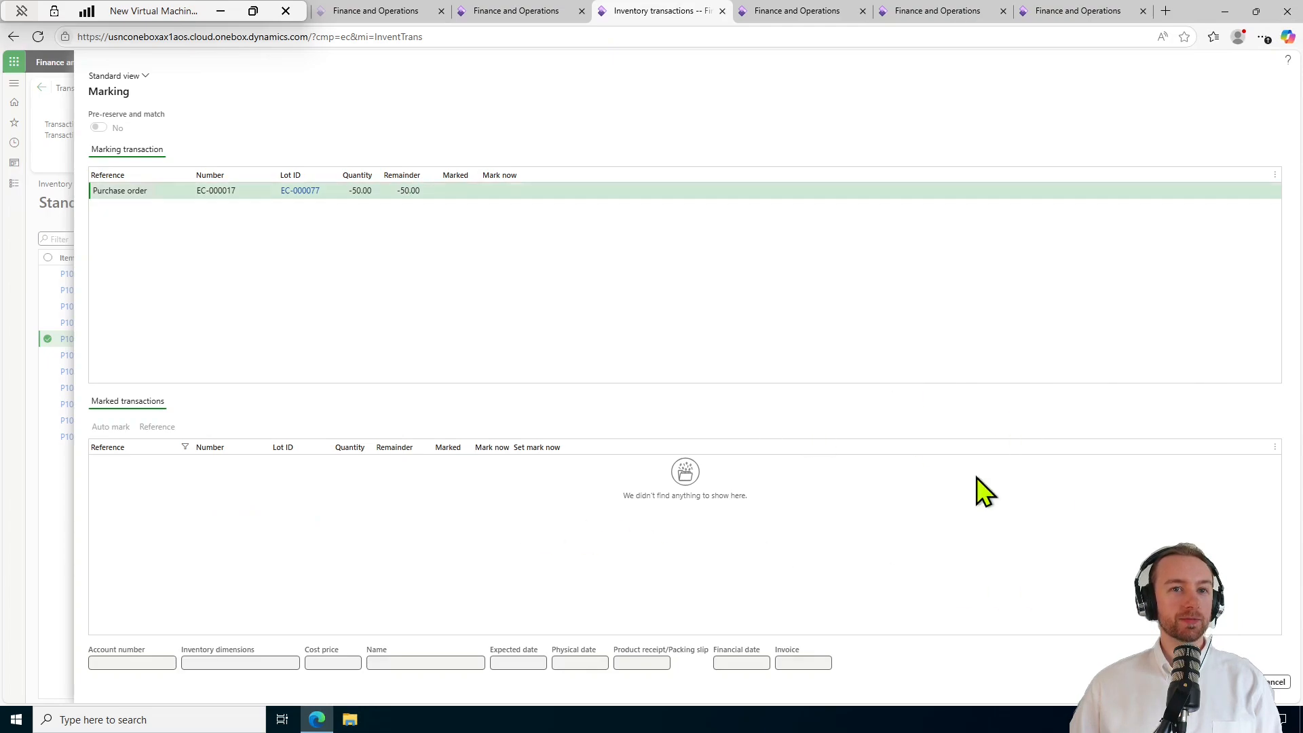
Close Marking and refresh Inventory transactions; the P1001 production line now shows On order, -50.00.
click(1273, 681)
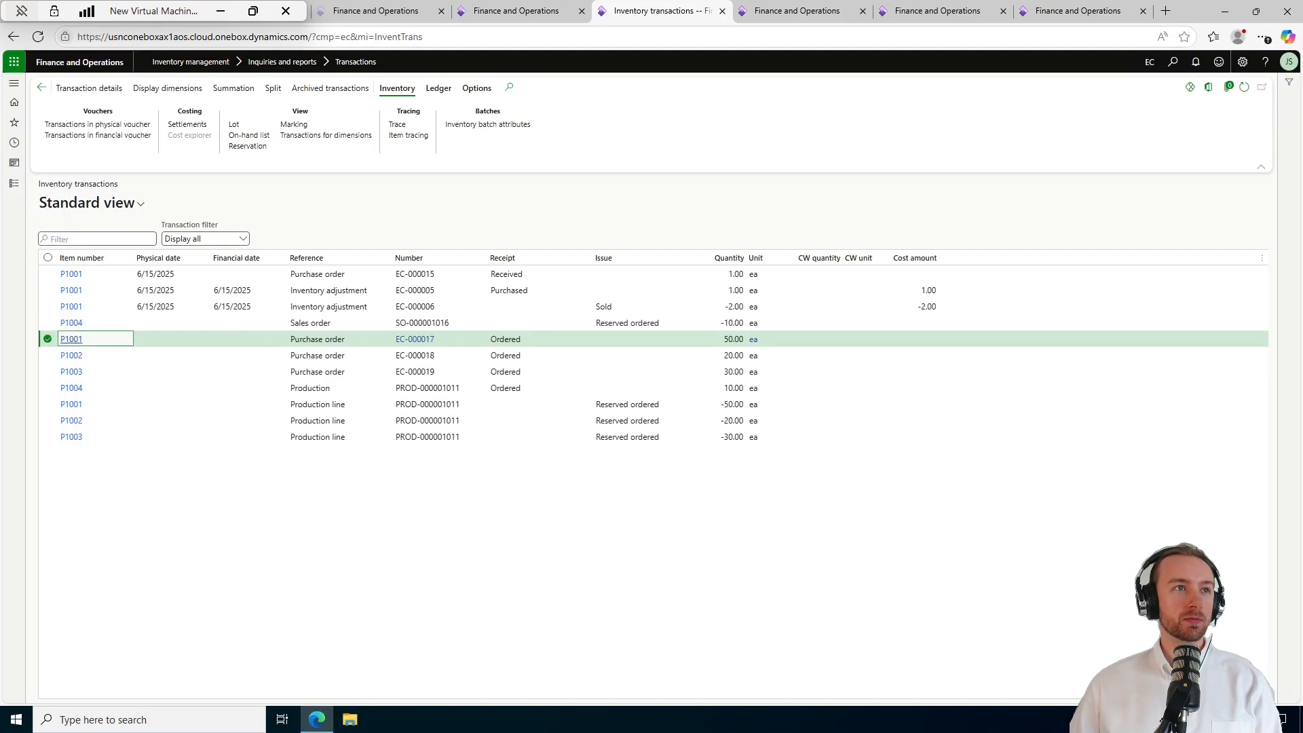
click(1246, 87)
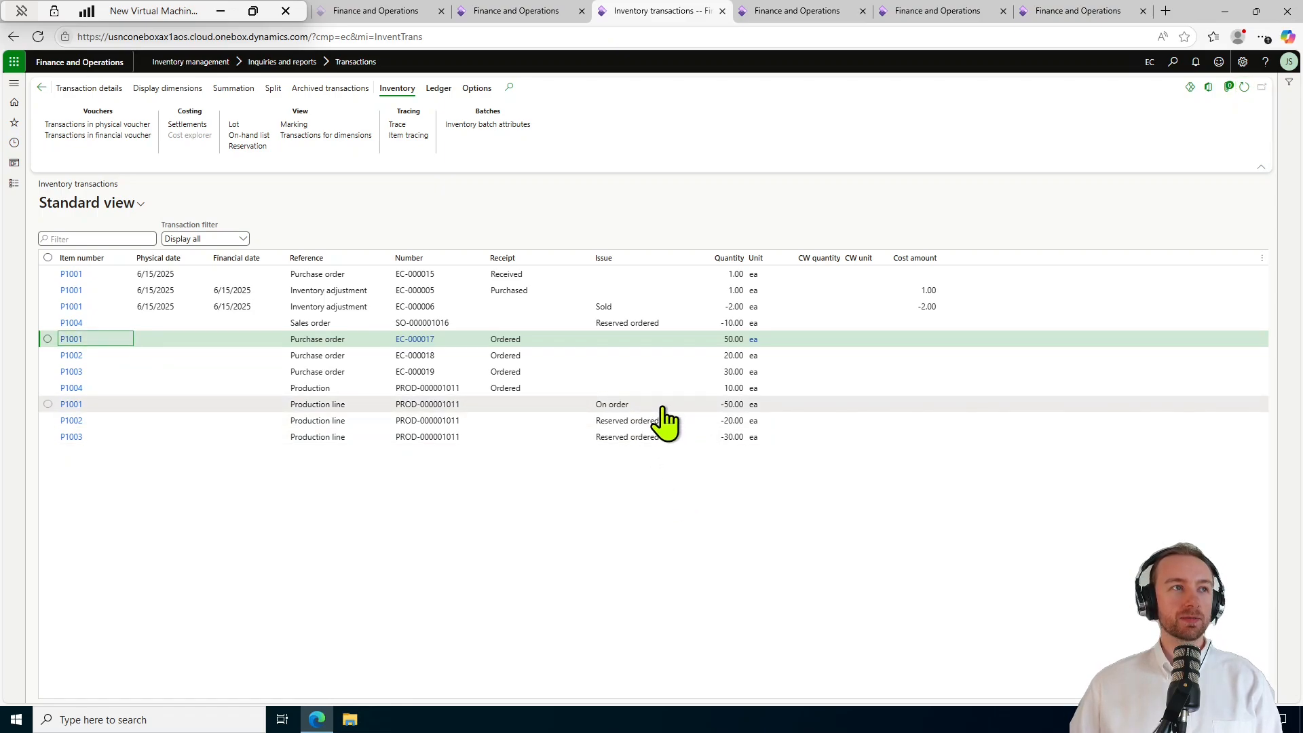
click(663, 409)
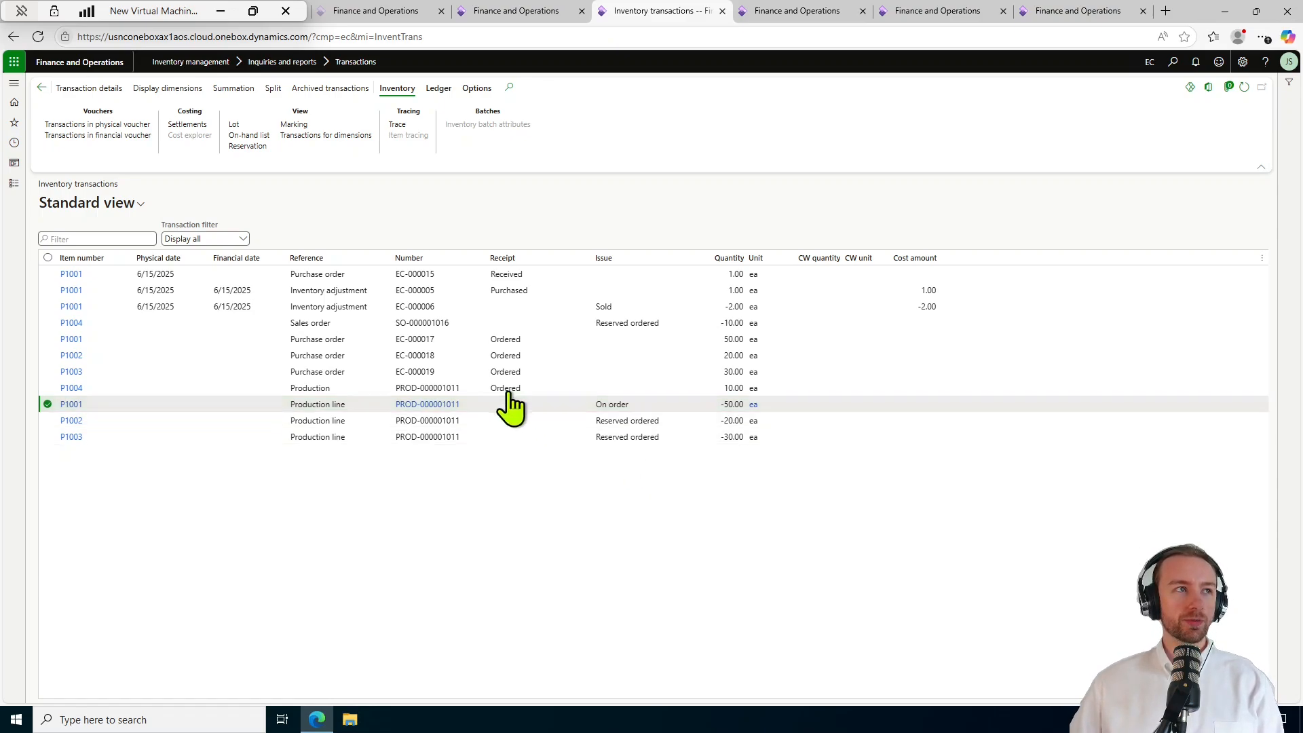
click(484, 323)
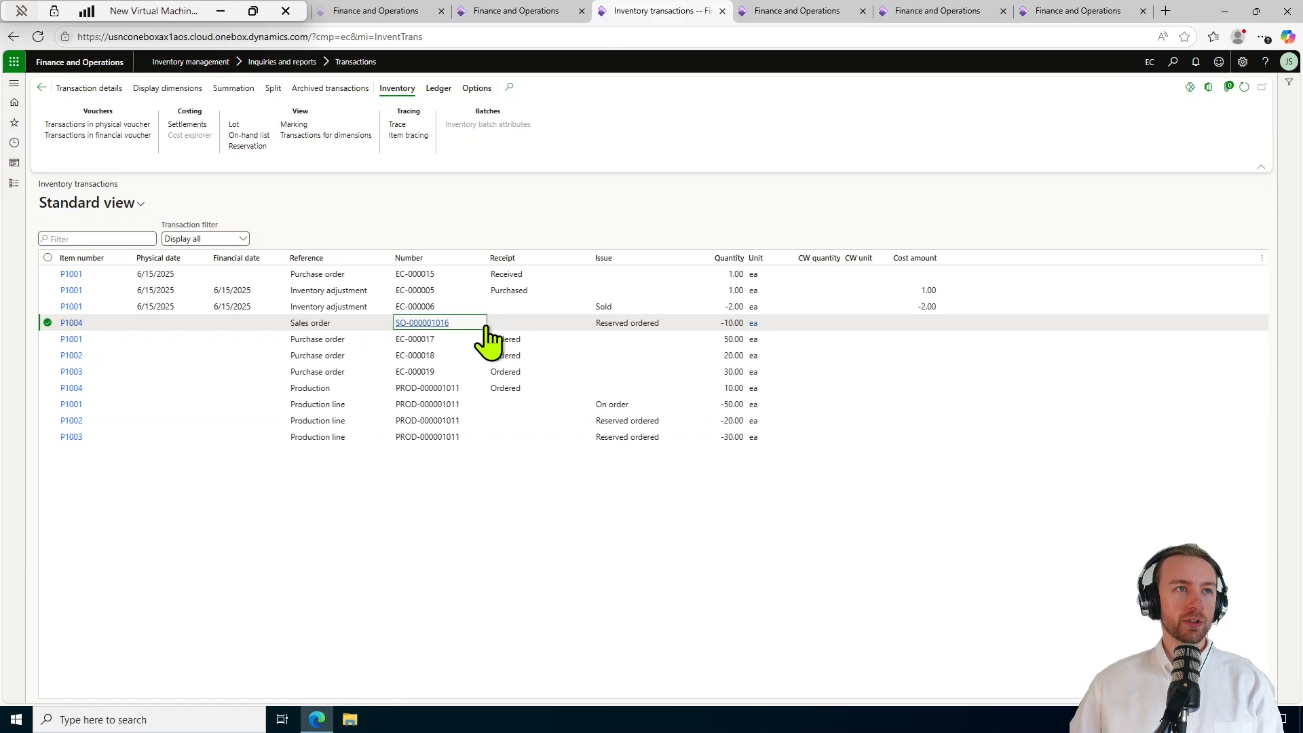
Open sales order SO-000001016 and change the P1004 line's Reservation from Explosion to Manual.
click(426, 322)
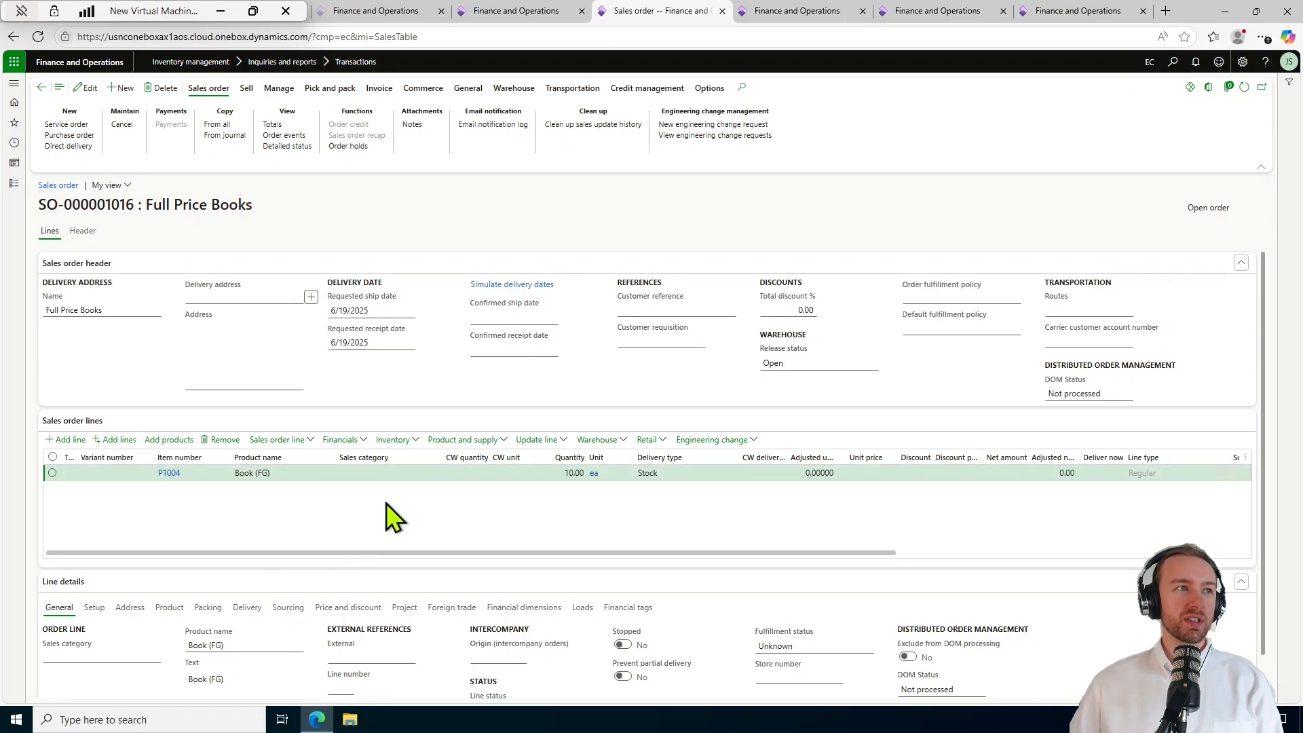
scroll(436, 530, down, 1)
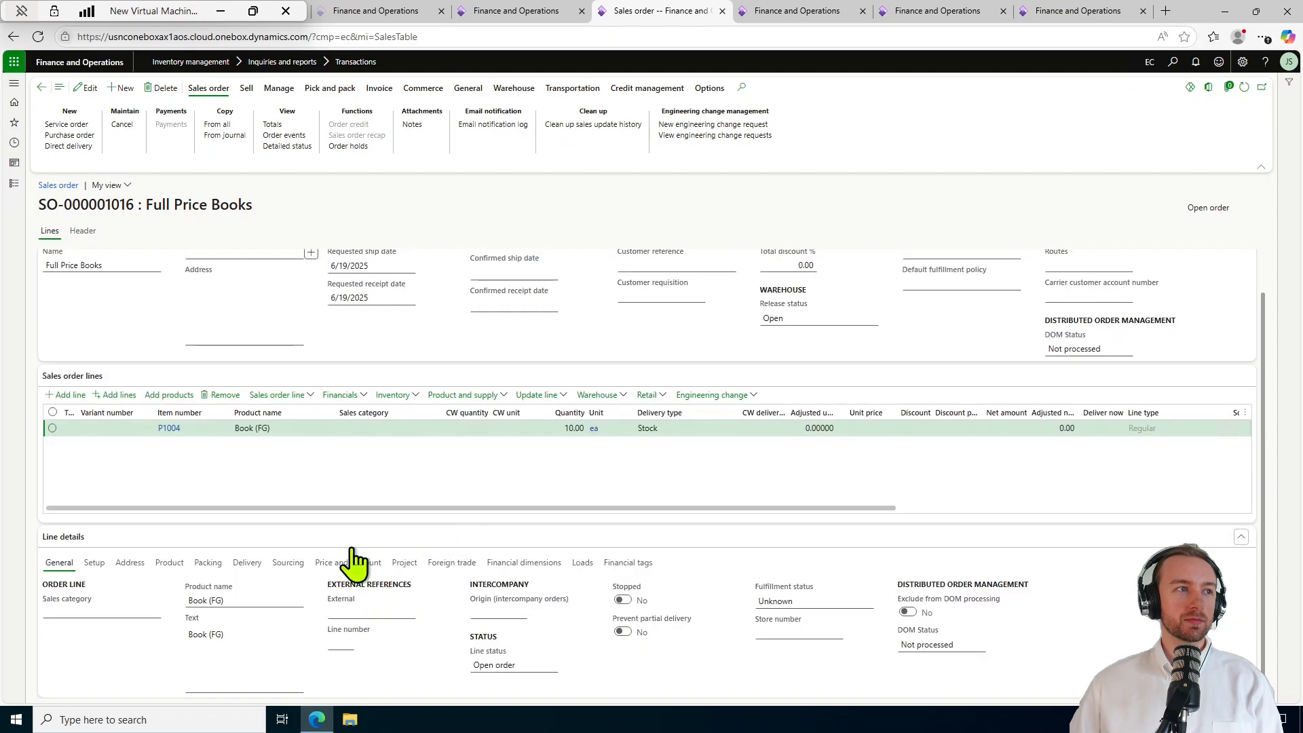
click(102, 563)
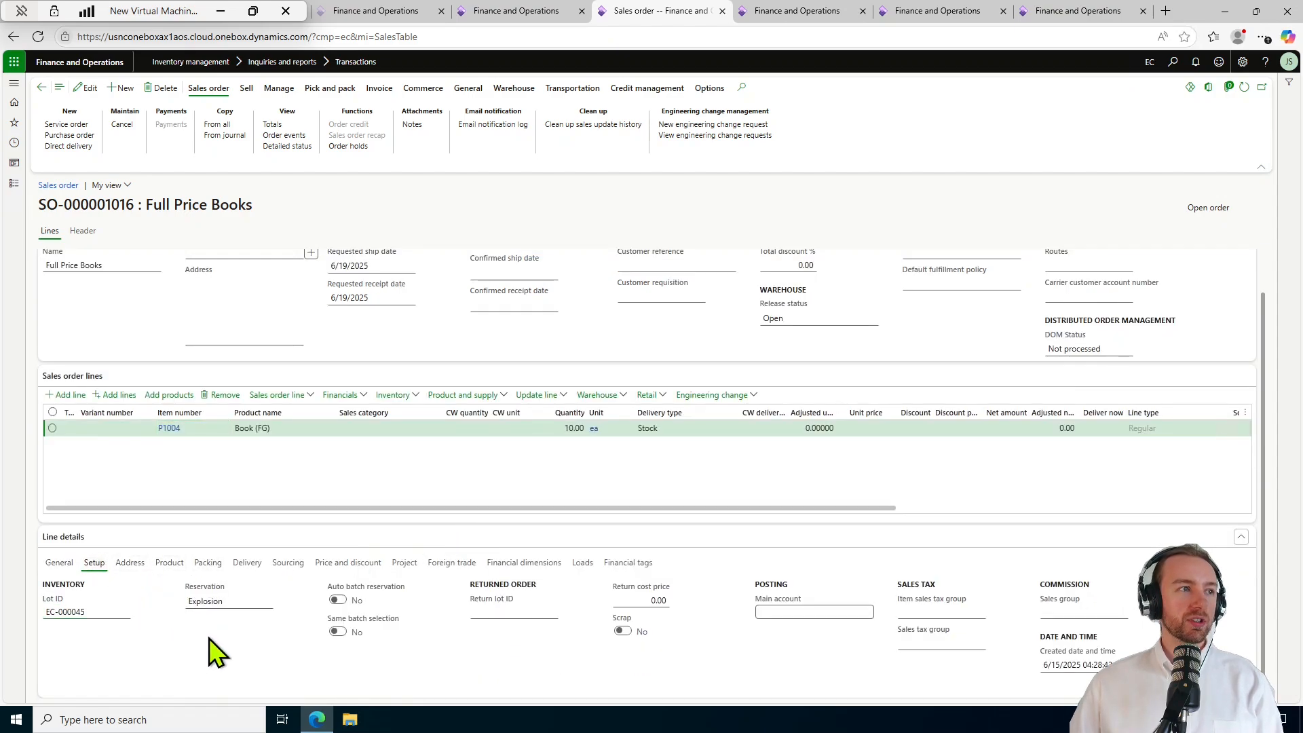
click(268, 606)
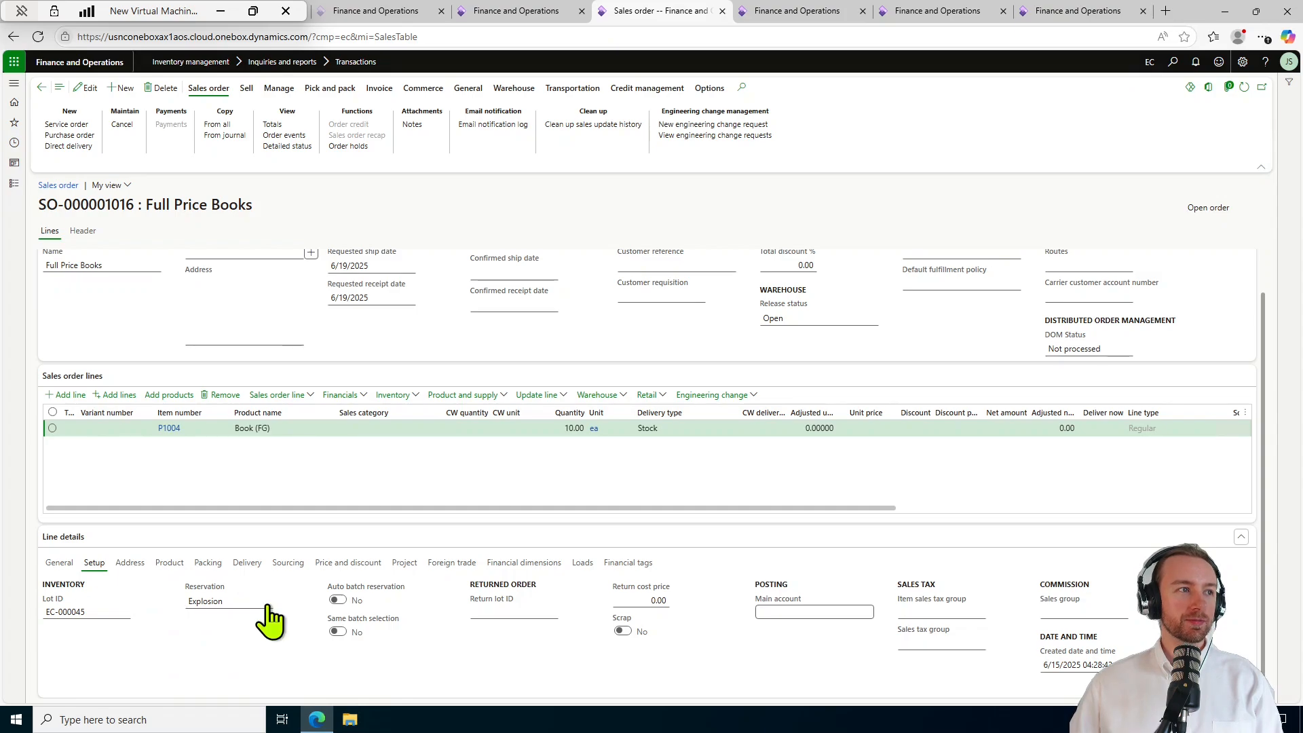
click(265, 601)
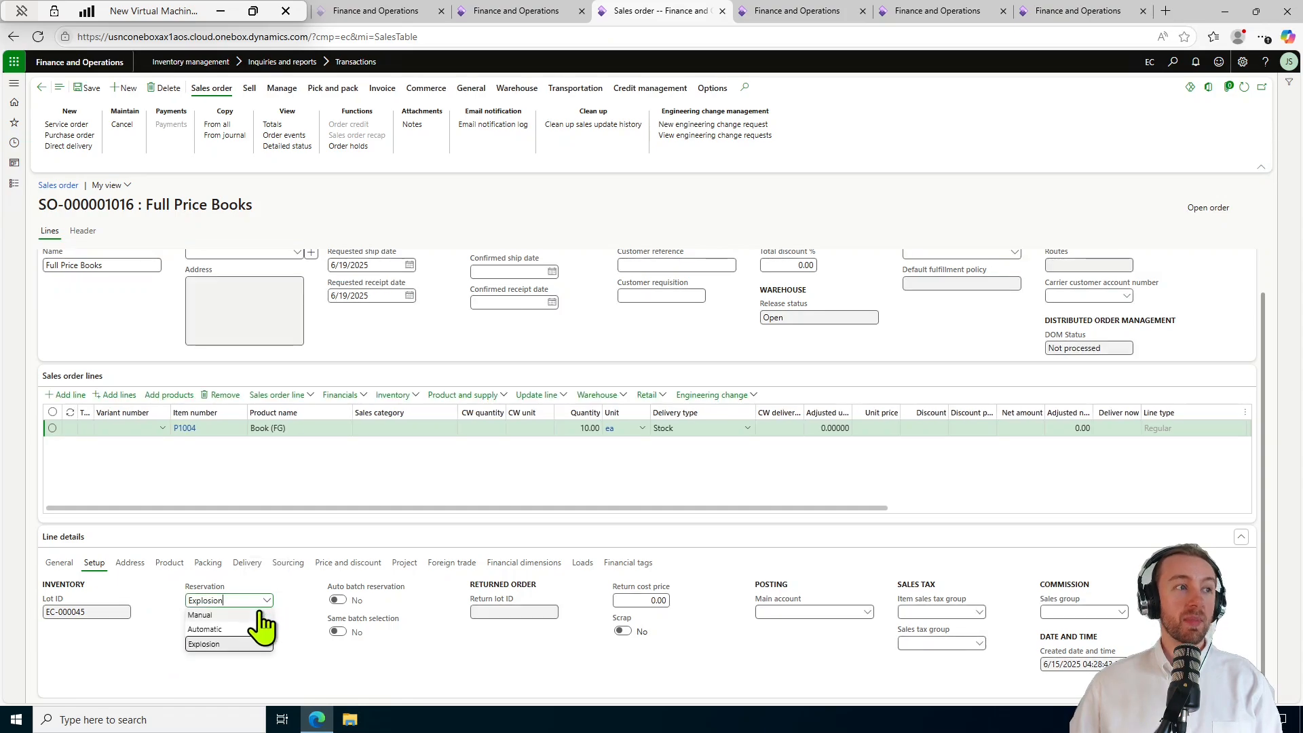
click(261, 614)
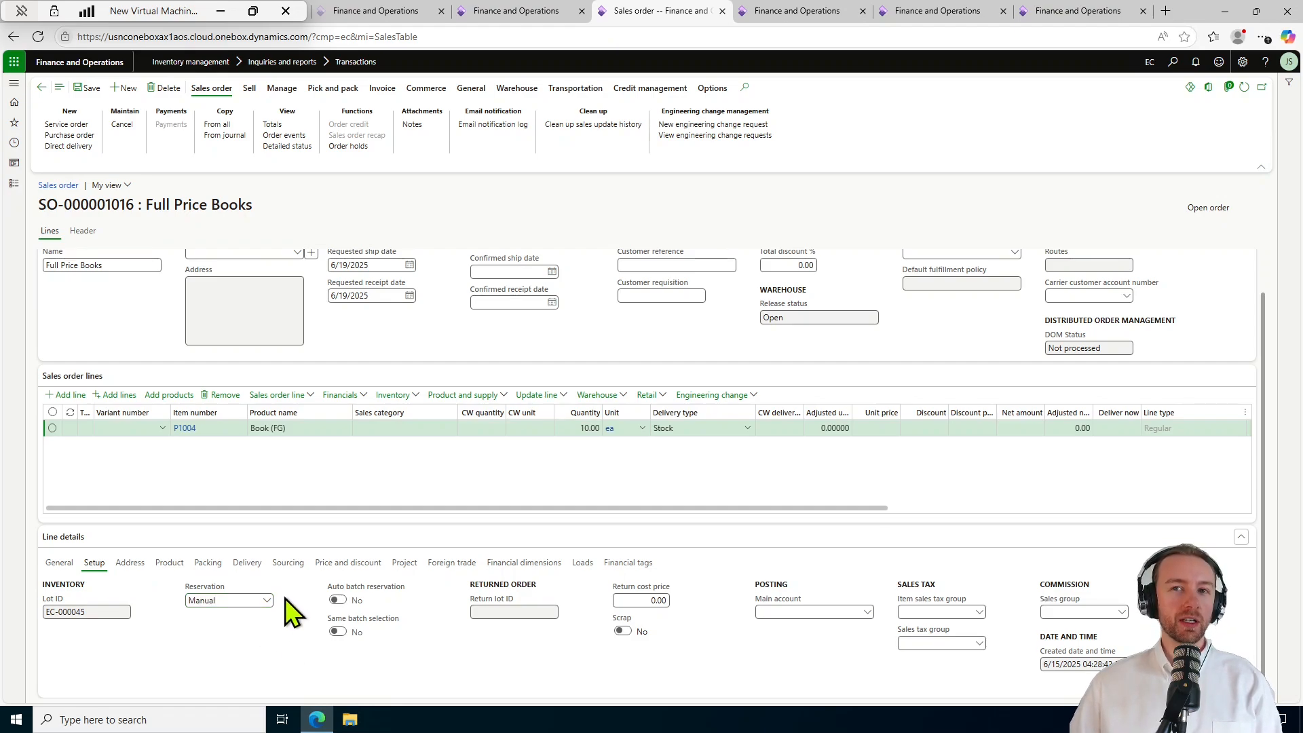
click(416, 399)
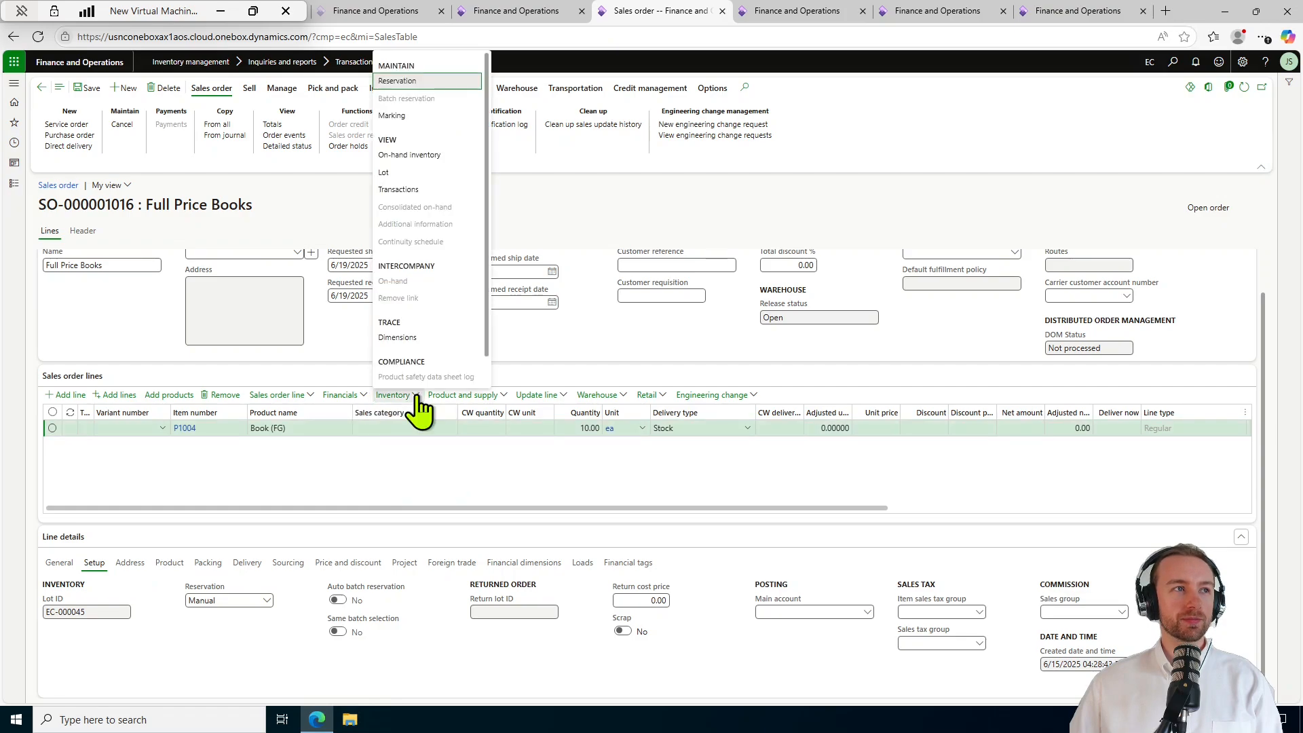
Remove the 10-unit mark against PROD-000001011 in Inventory > Marking, apply, and close the pane.
click(427, 116)
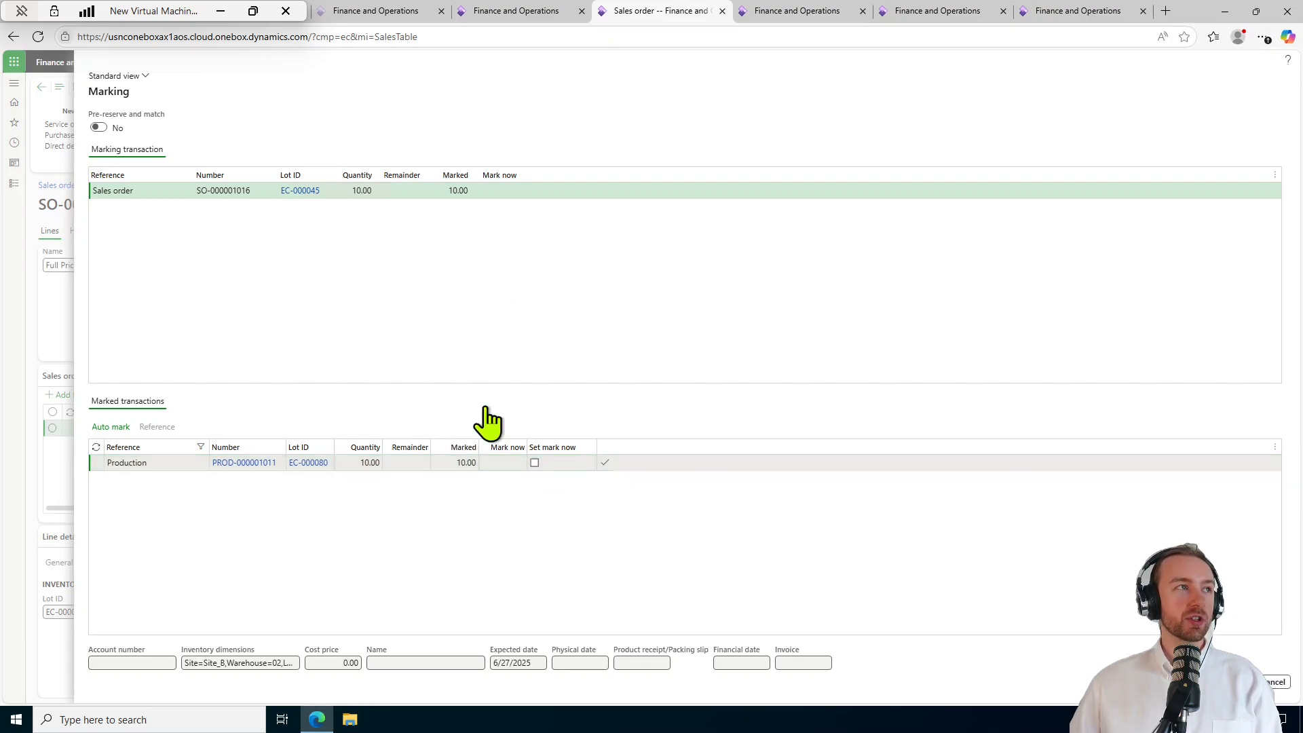
click(534, 462)
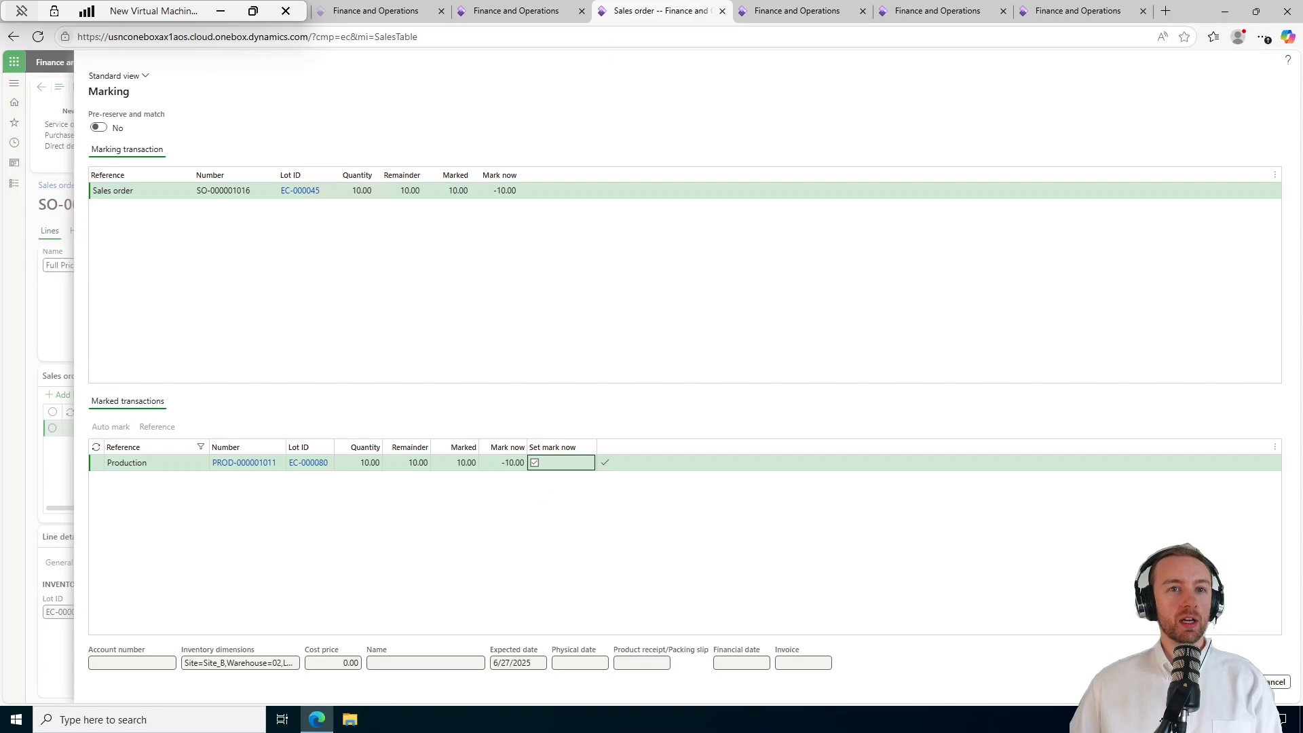
click(1239, 681)
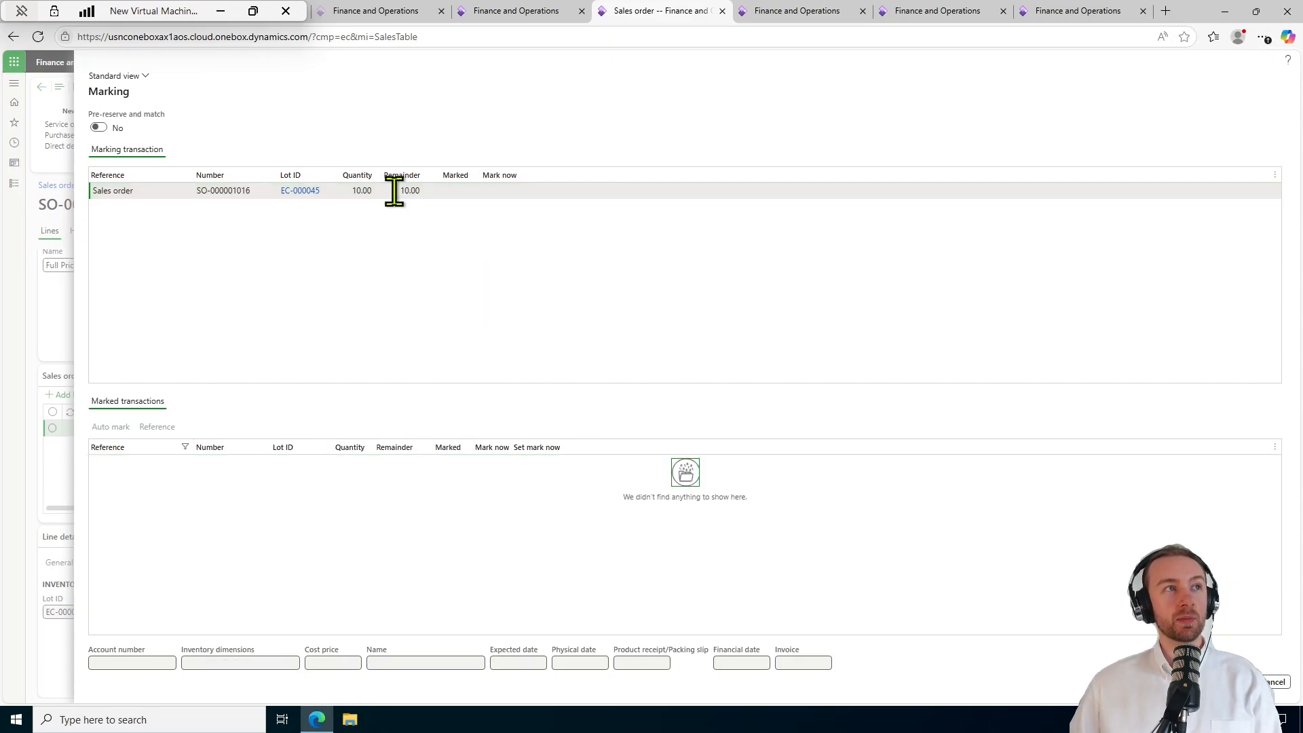
key(Escape)
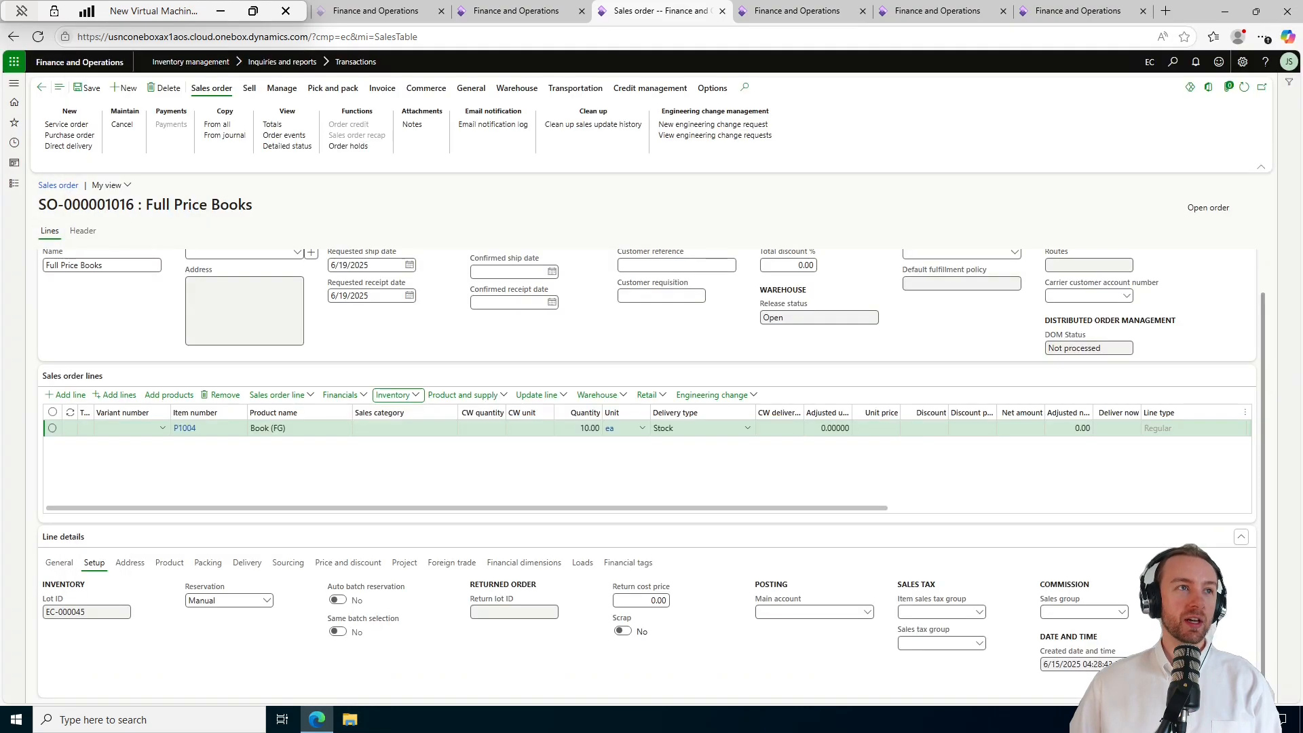
Return to Inventory transactions and refresh so the SO-000001016 P1004 line shows On order, -10.00.
click(42, 86)
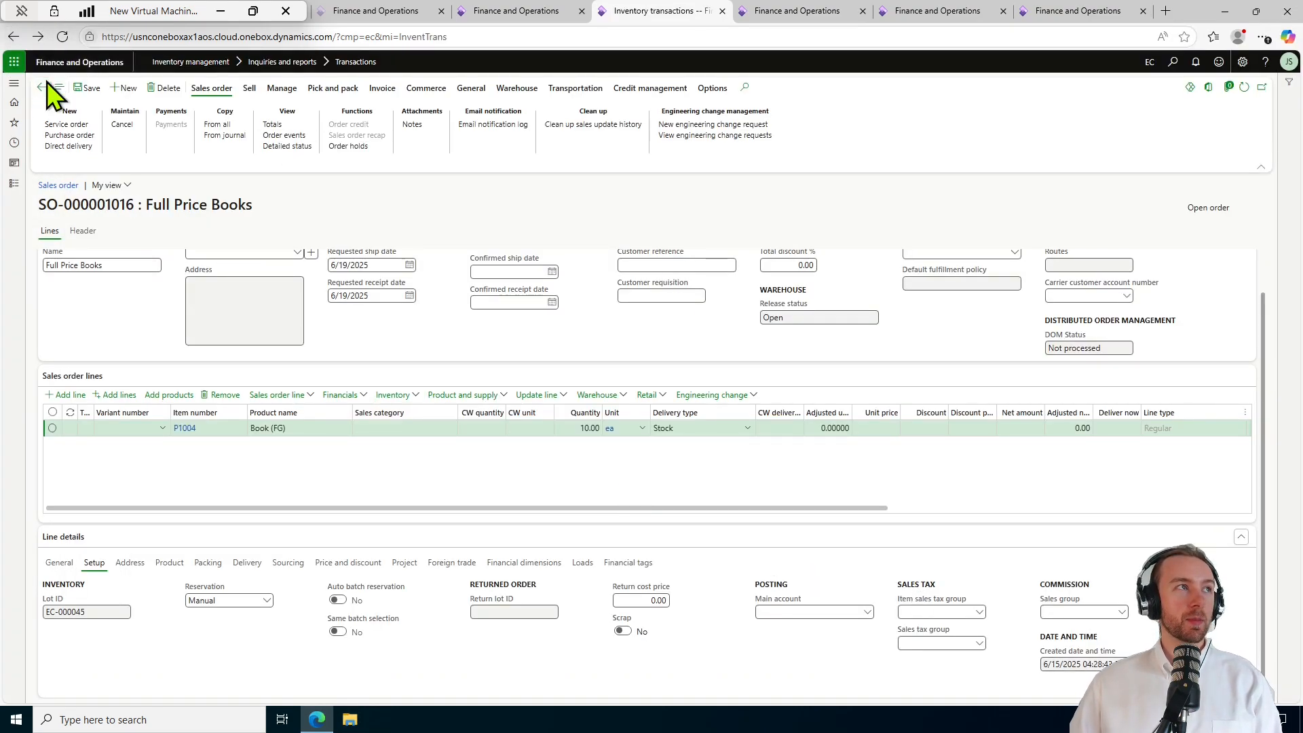
click(1244, 87)
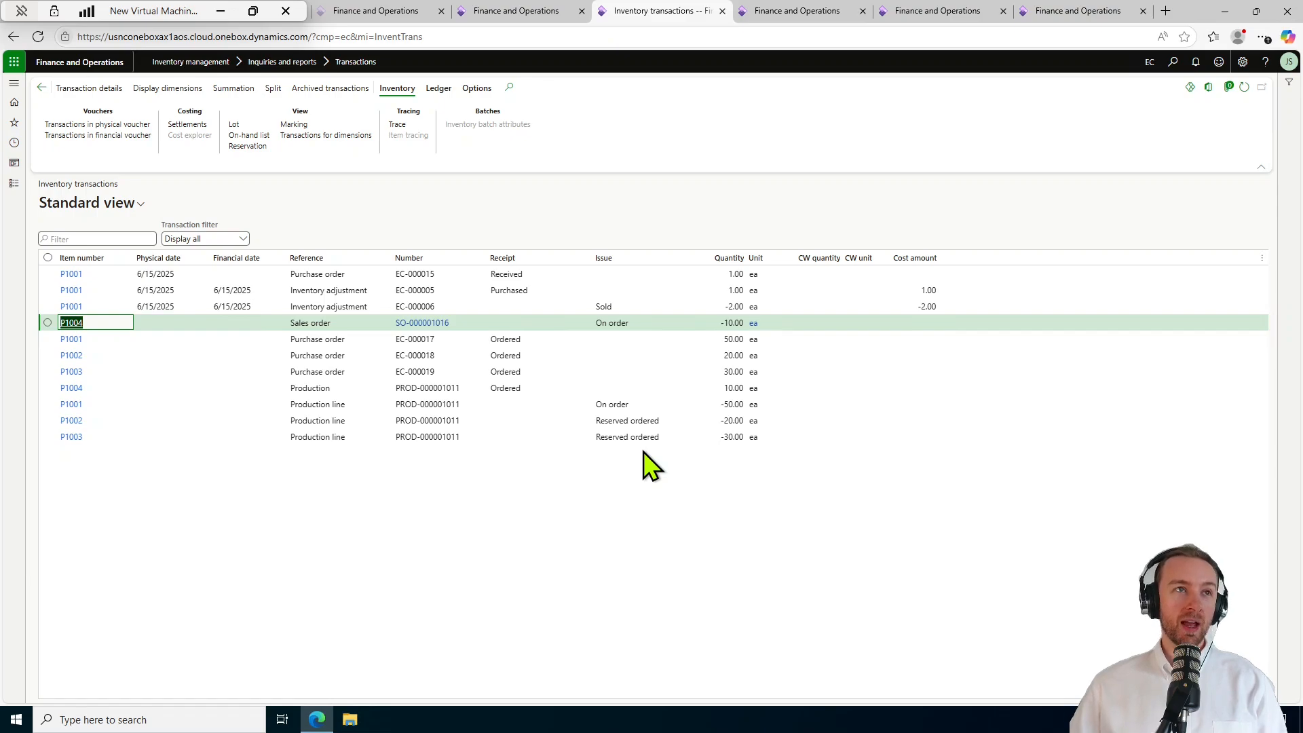
click(646, 508)
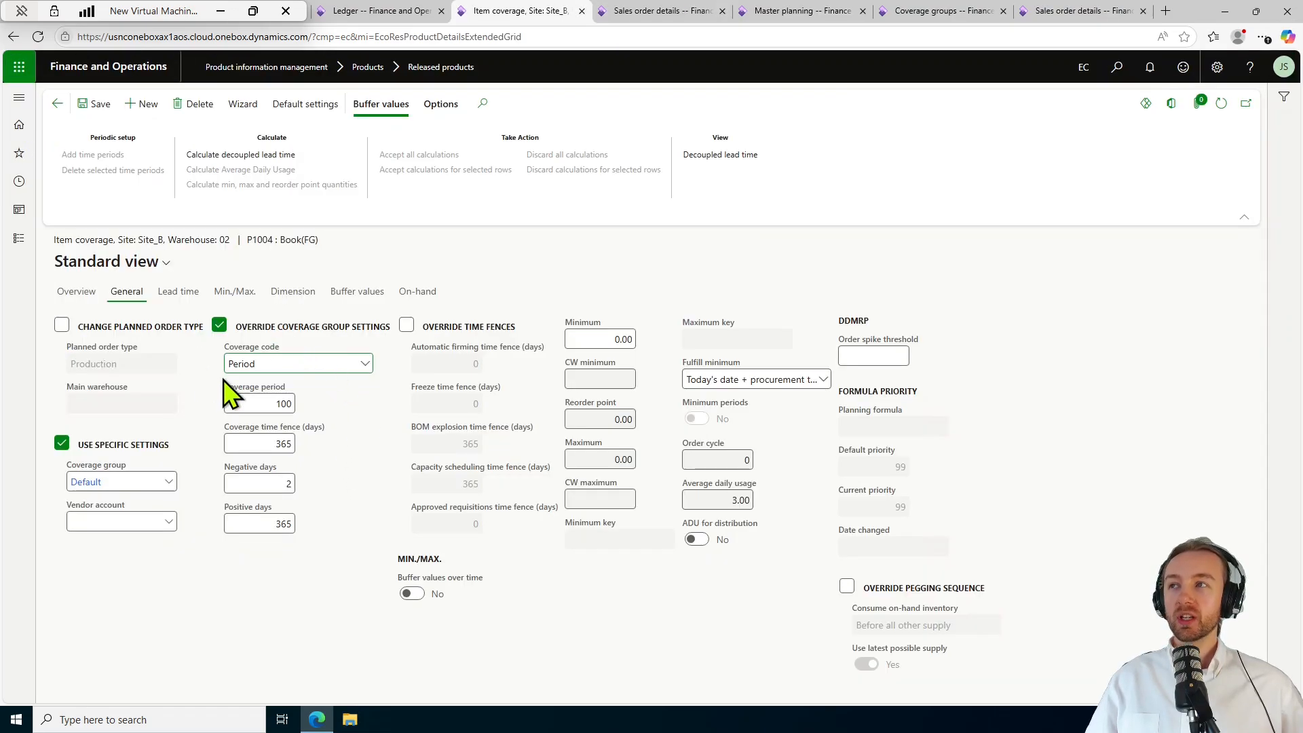
click(365, 362)
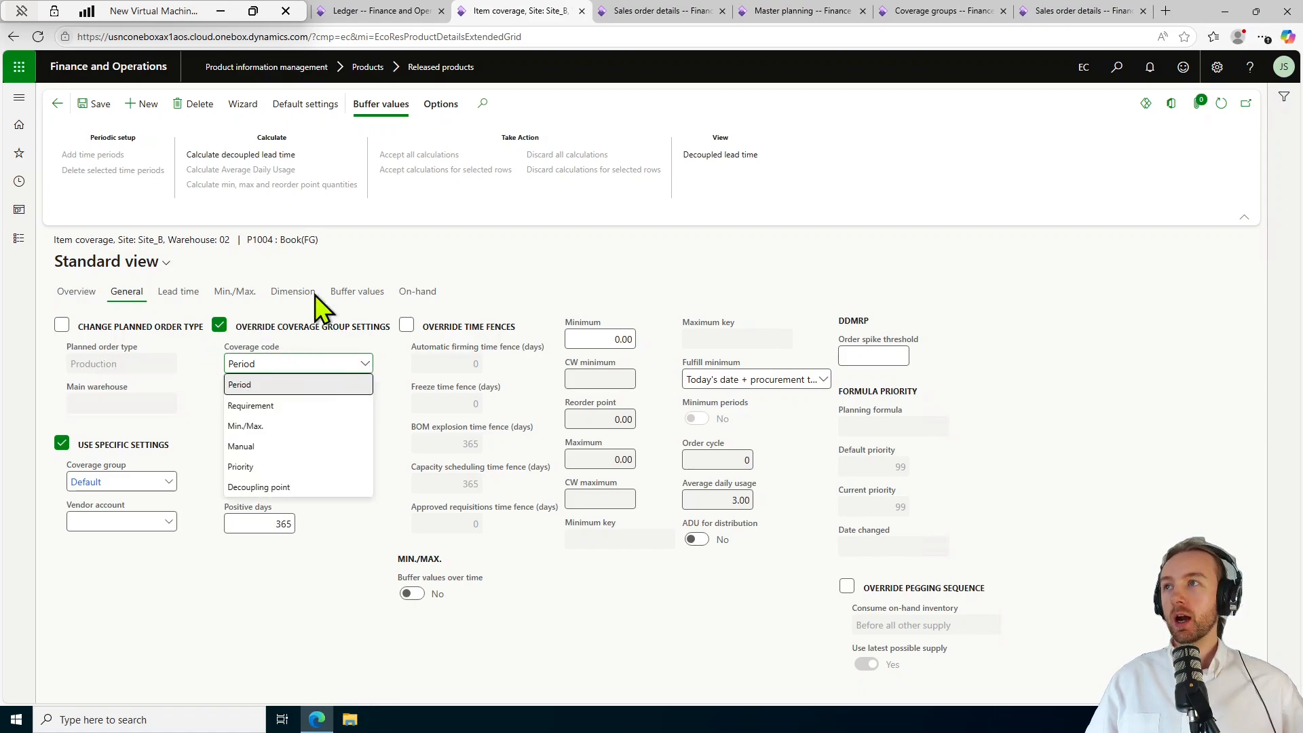
click(337, 385)
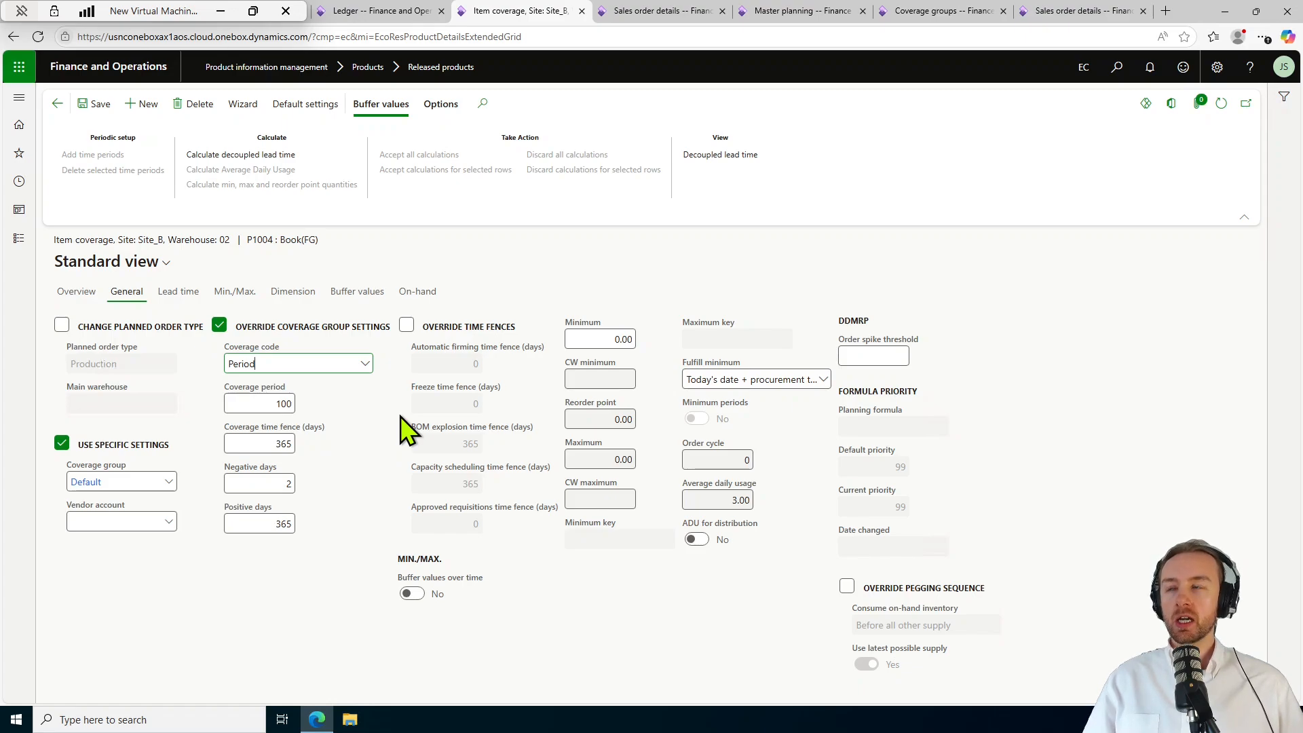
Review P1004 sales orders SO-000001016 and SO-000001017 from the sales order list.
click(654, 6)
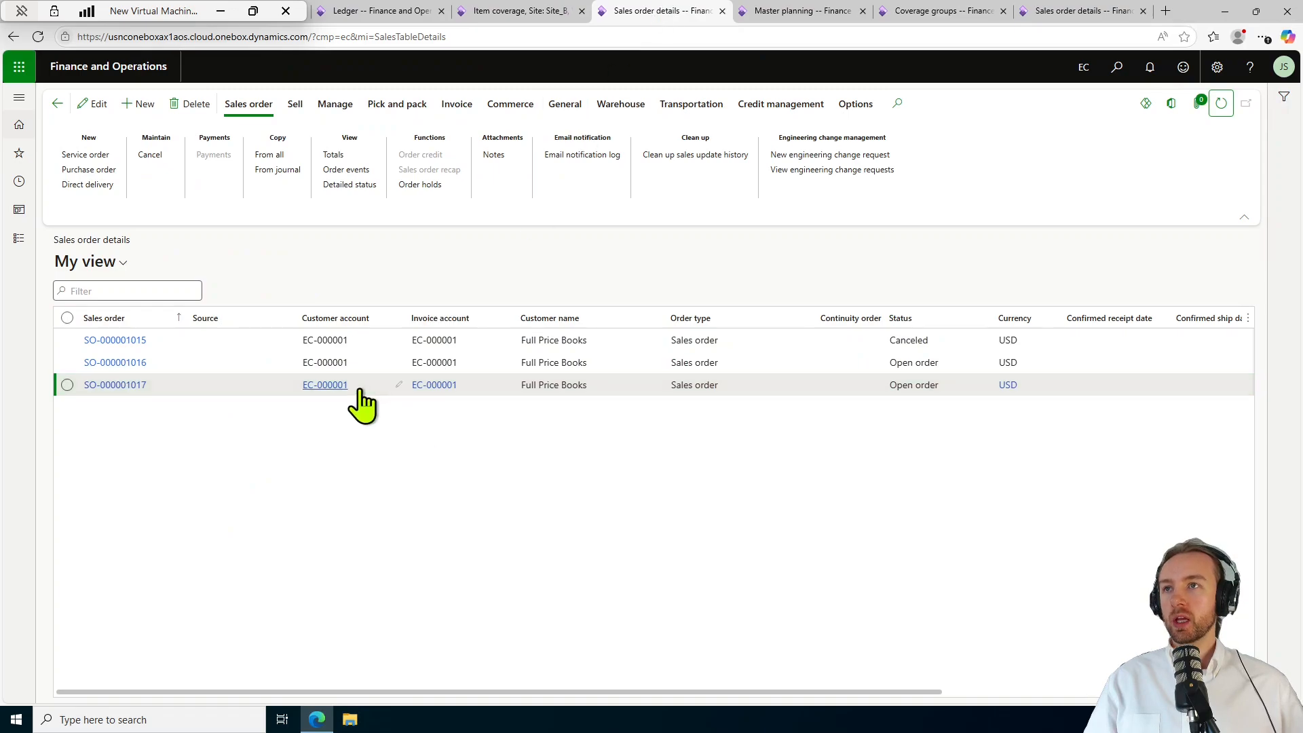
click(112, 371)
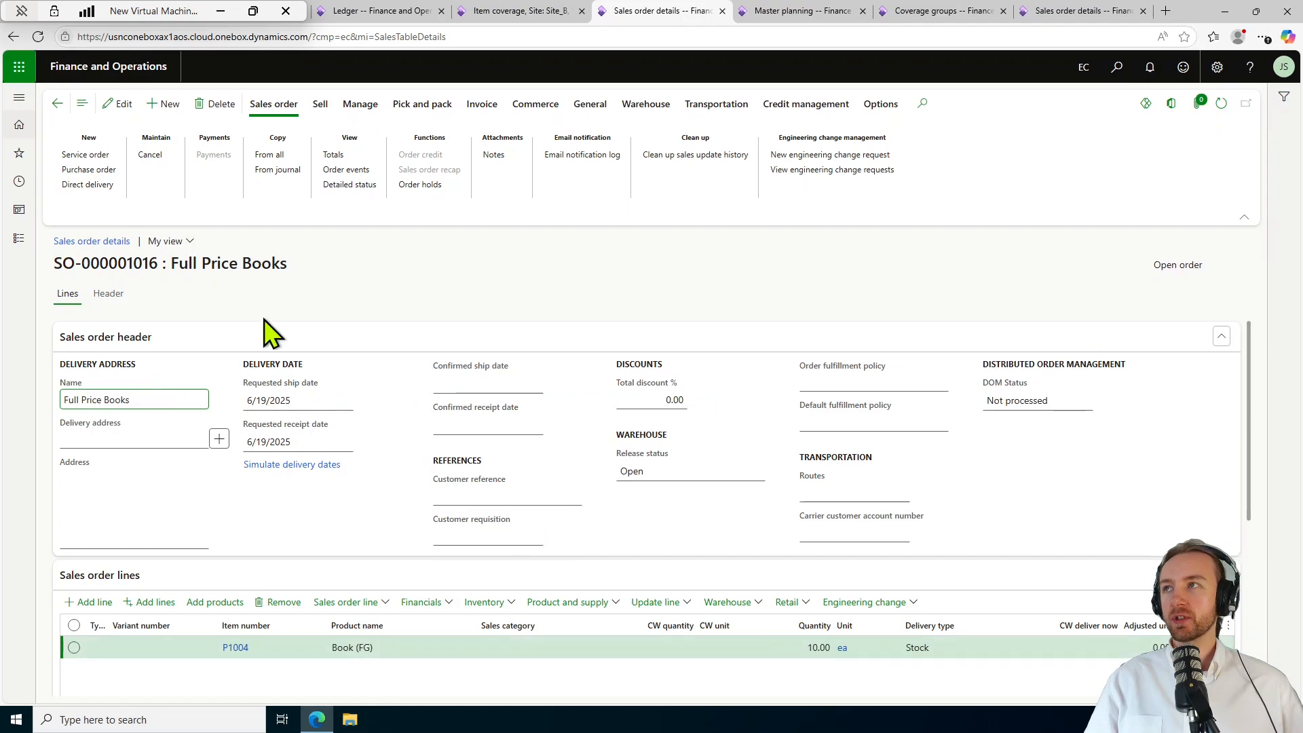
click(57, 103)
click(123, 385)
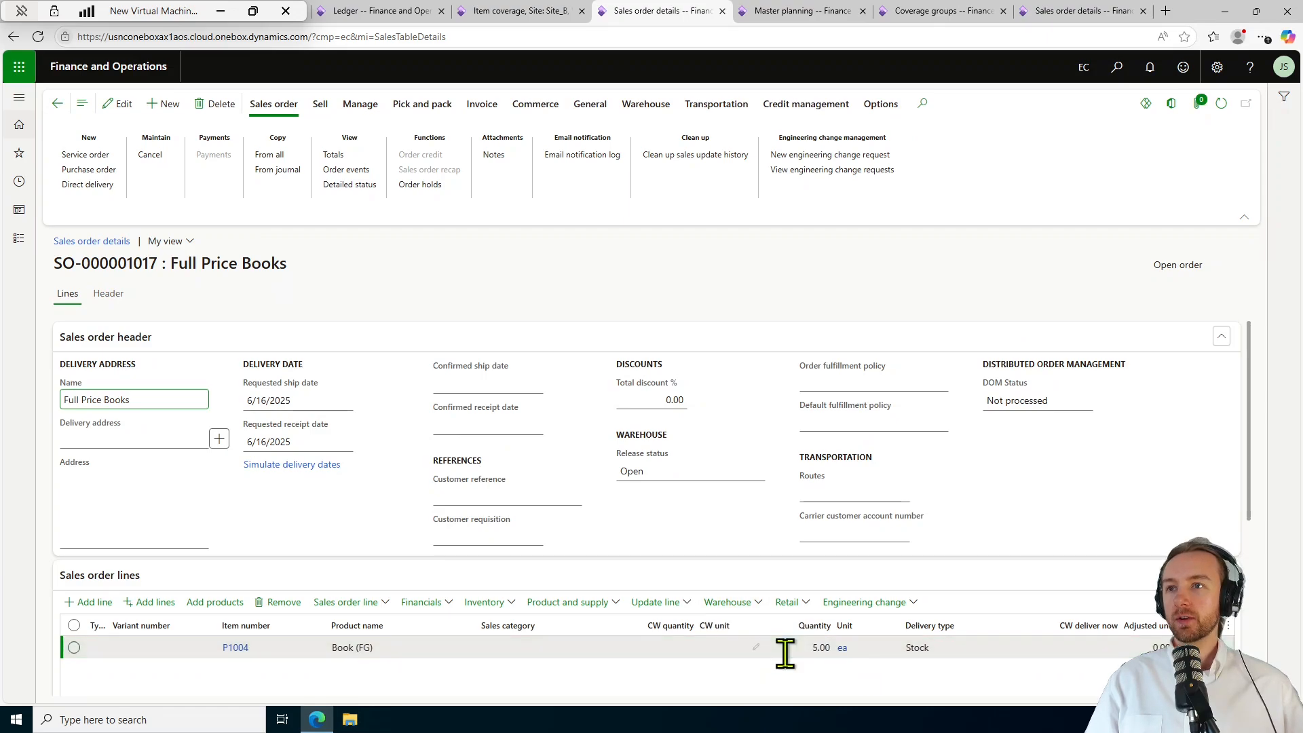
click(57, 104)
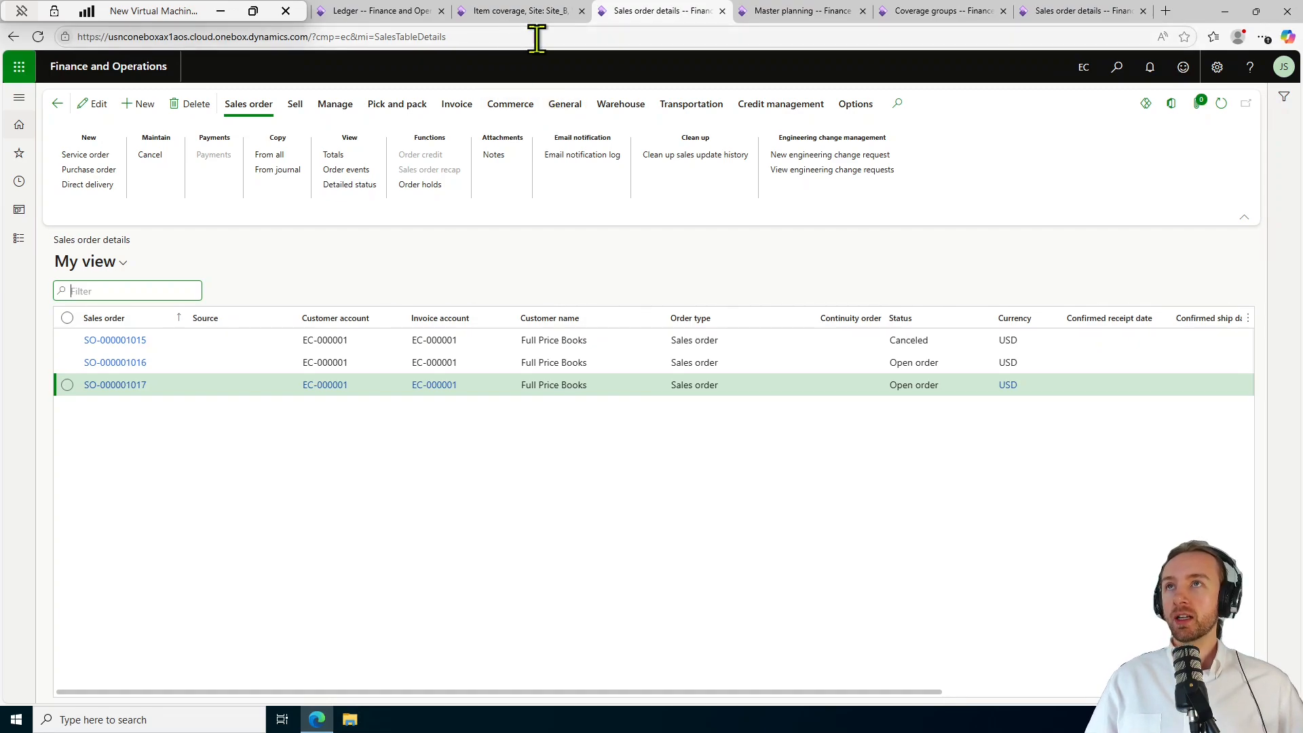
Re-run master planning, refresh results, and select P1004's delayed planned production order EC-001822.
click(818, 12)
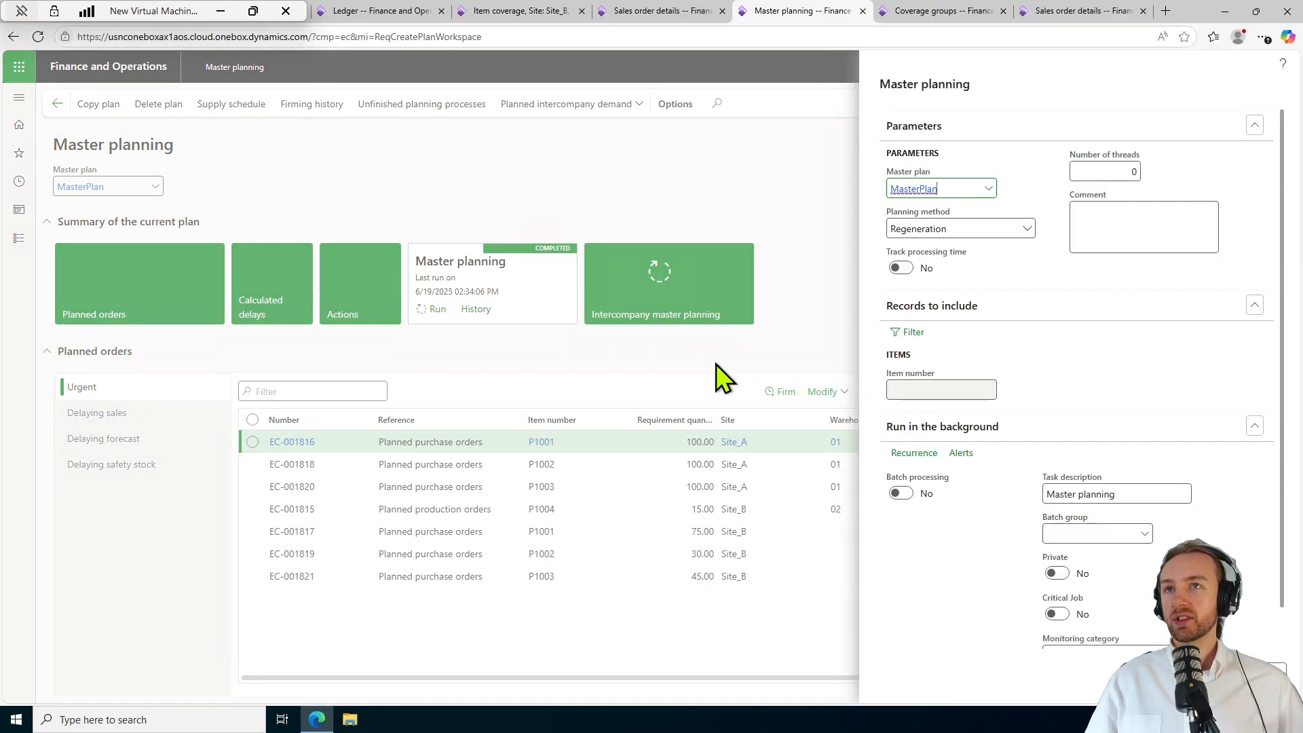
click(1161, 673)
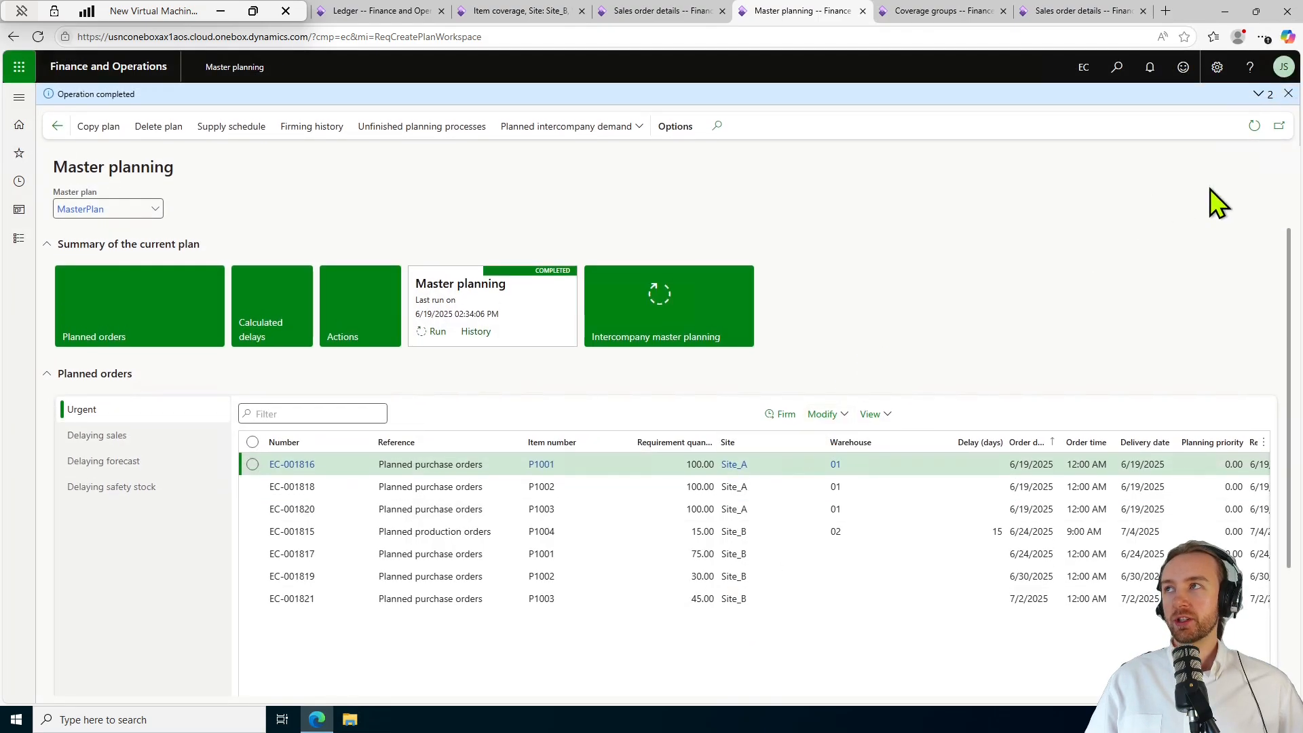
click(1287, 96)
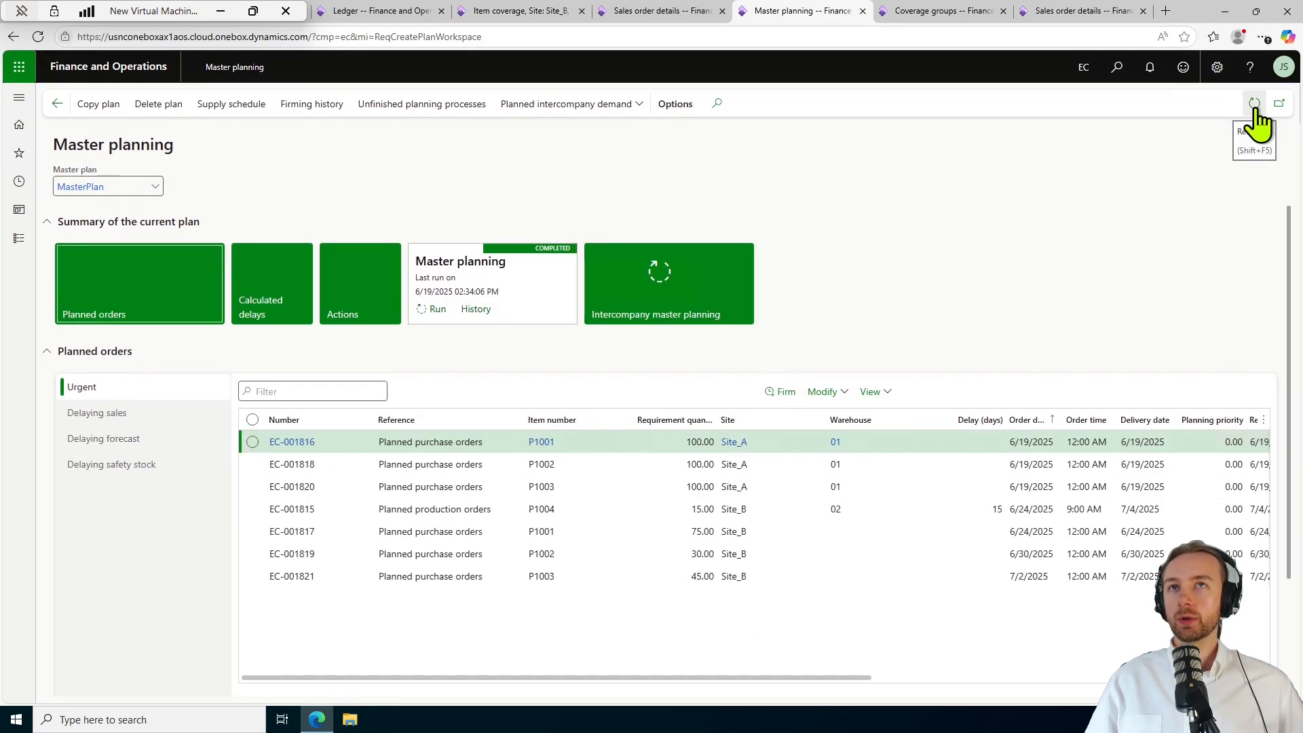
click(1254, 106)
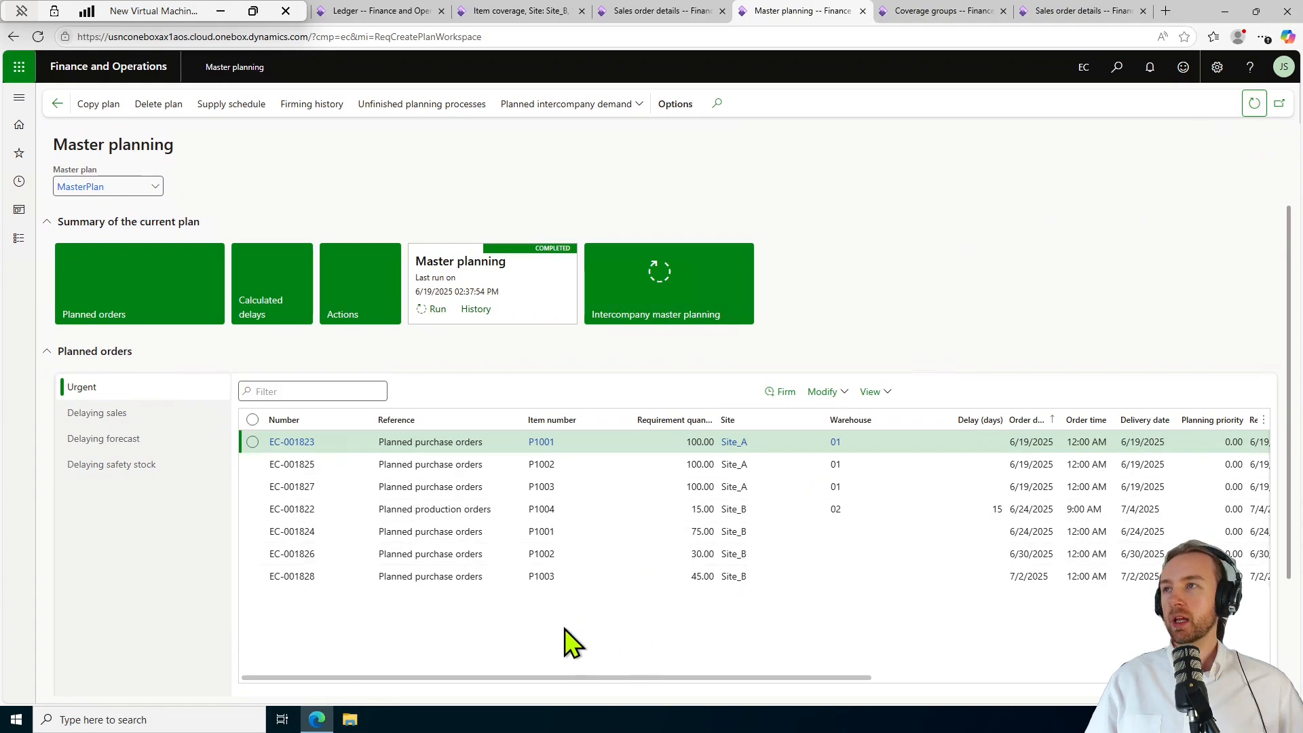
click(944, 514)
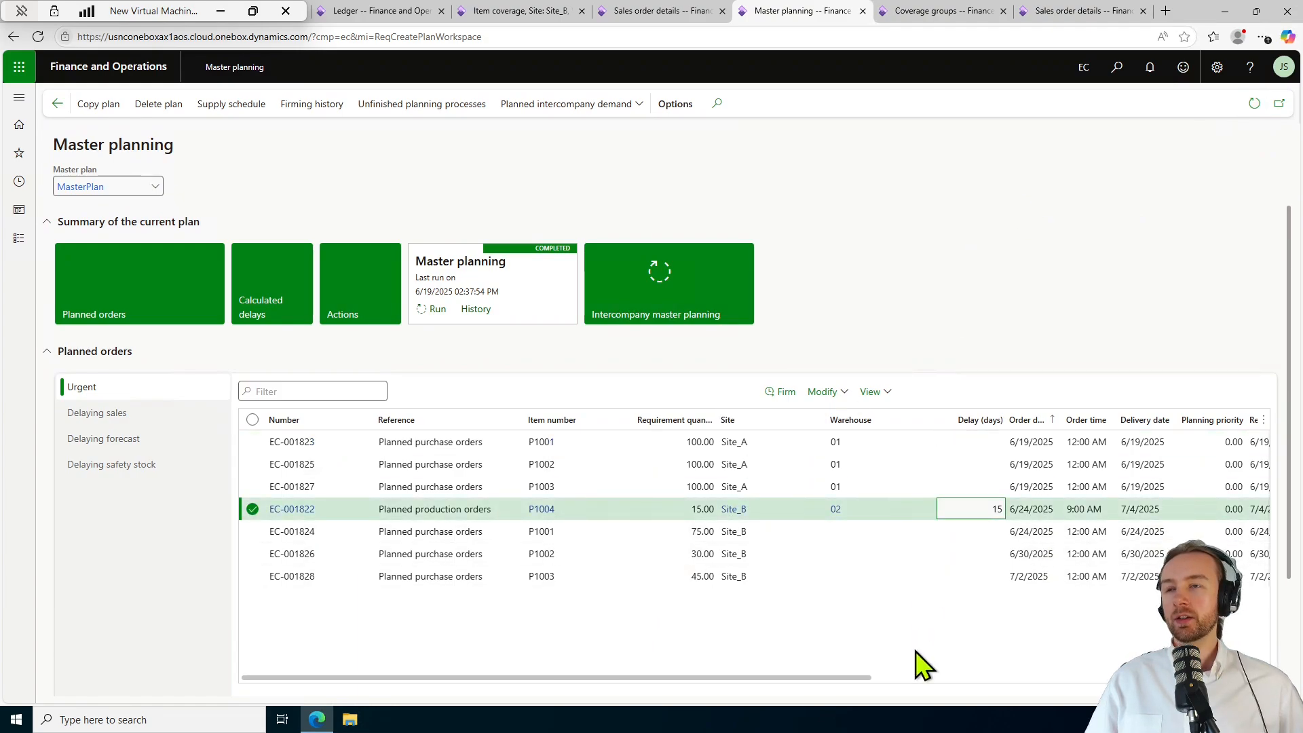
mouse_move(783, 502)
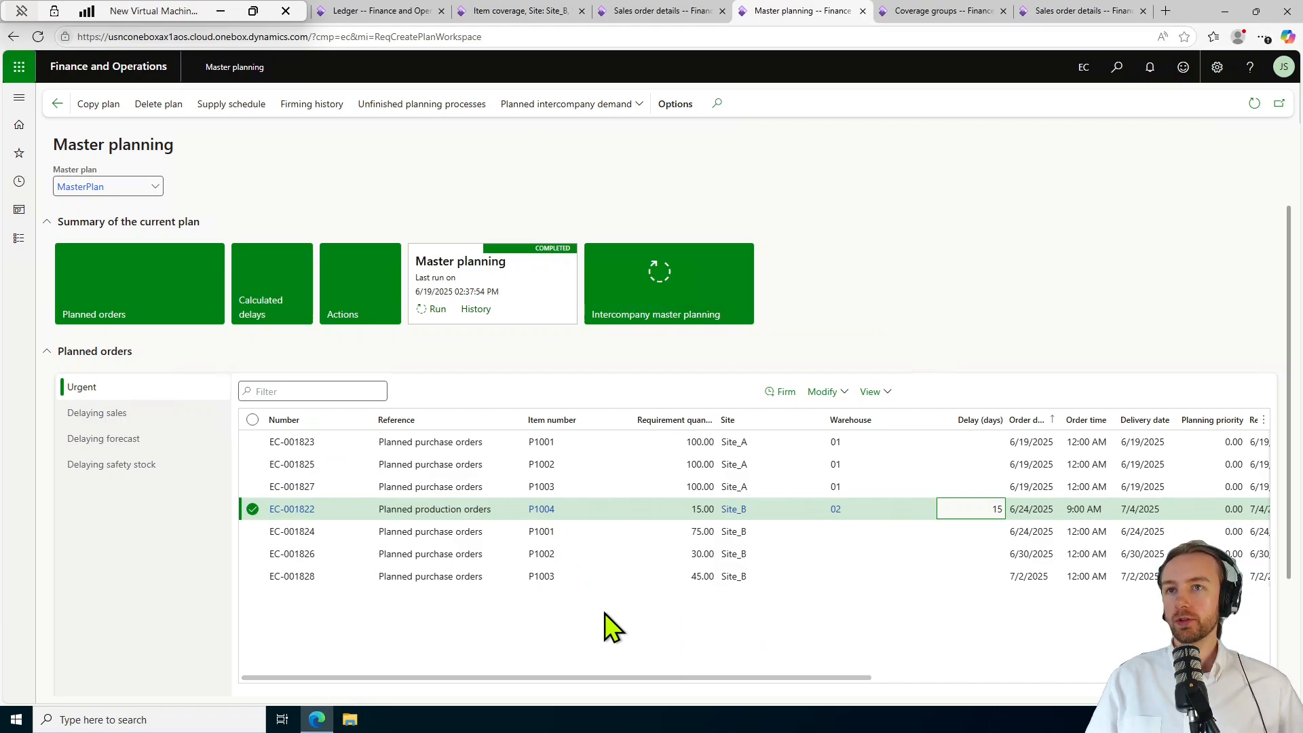
click(289, 511)
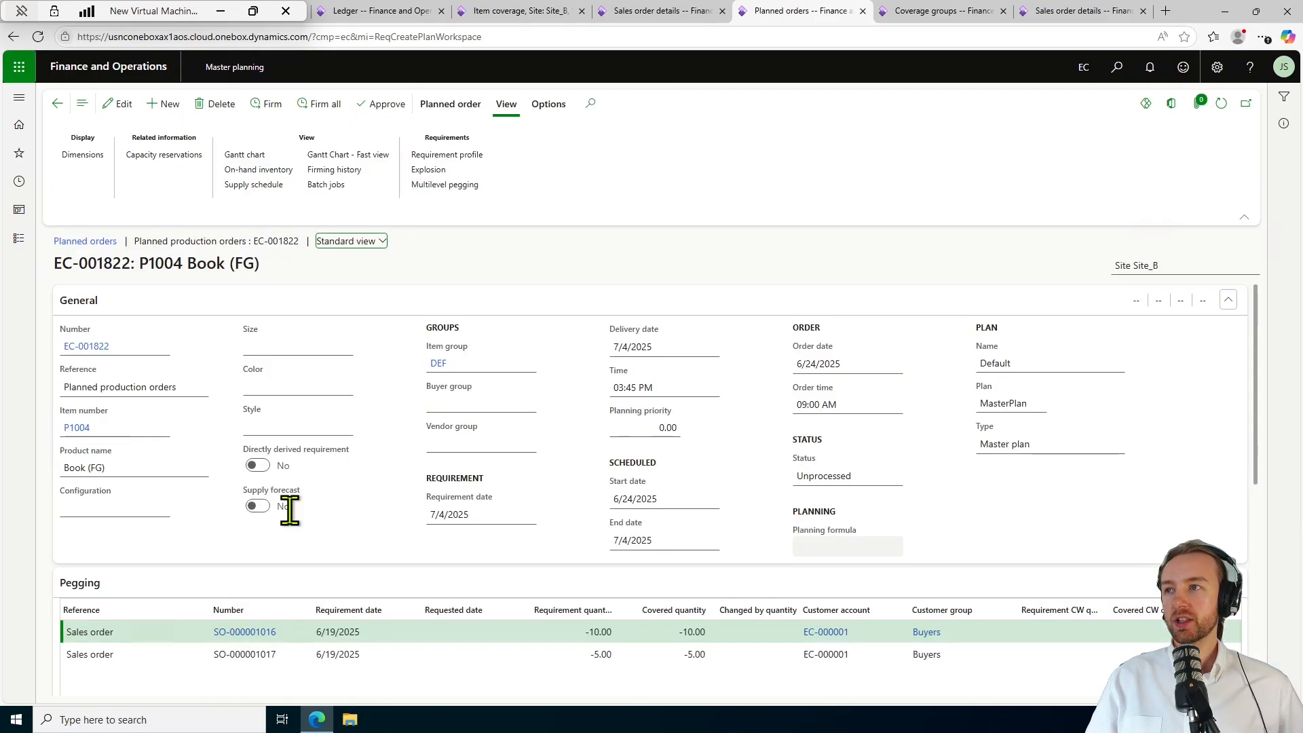
scroll(421, 522, down, 2)
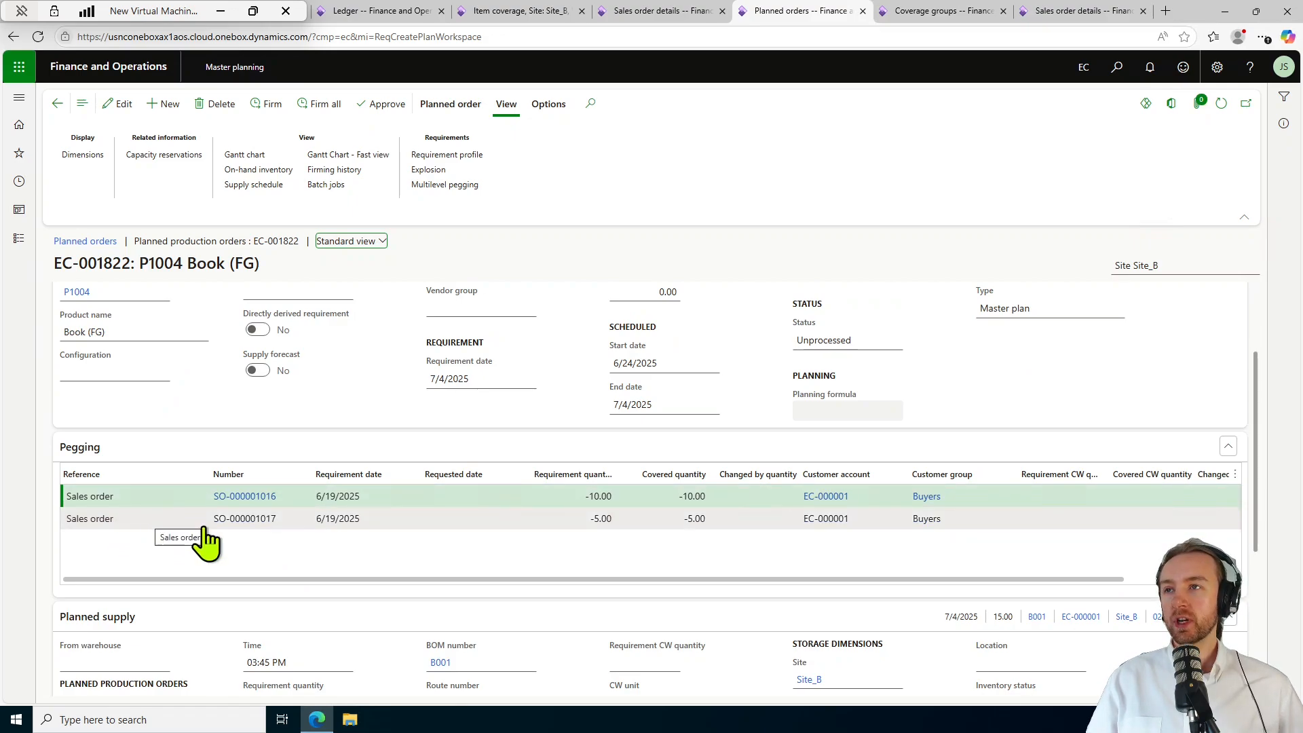
click(611, 495)
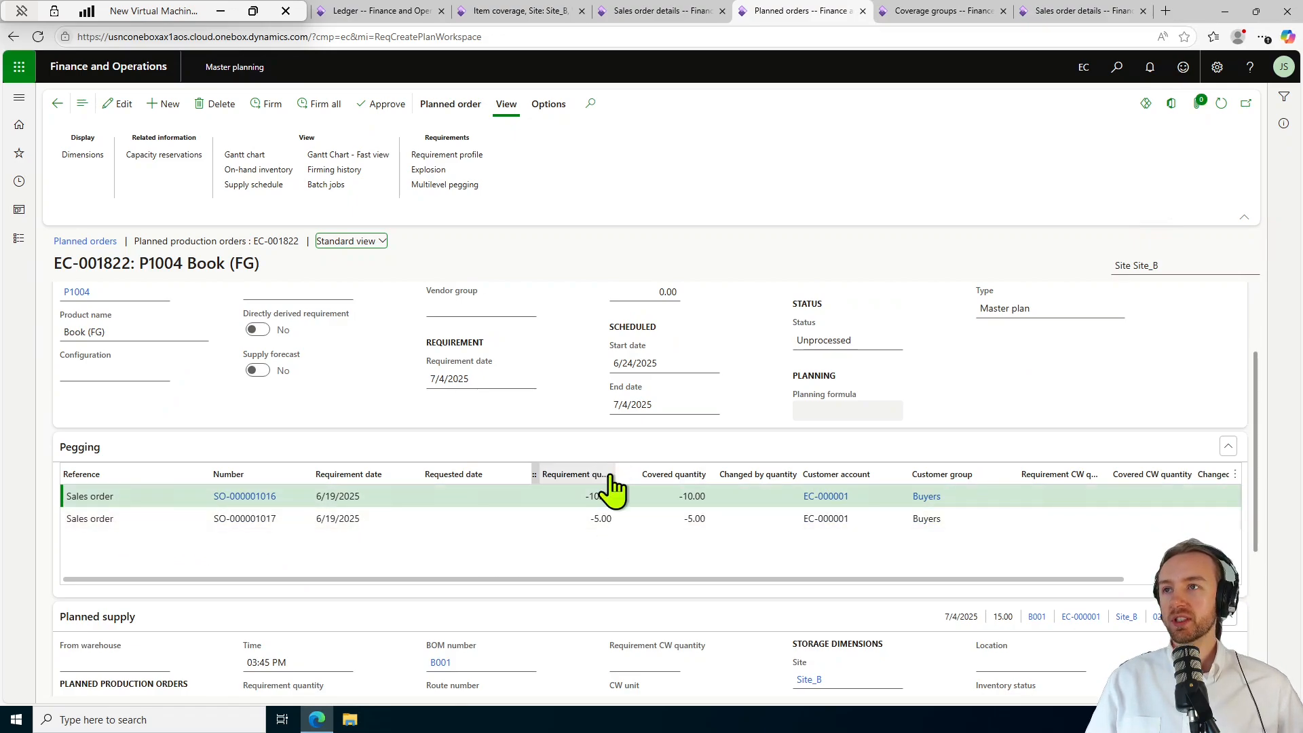
drag(605, 473, 643, 473)
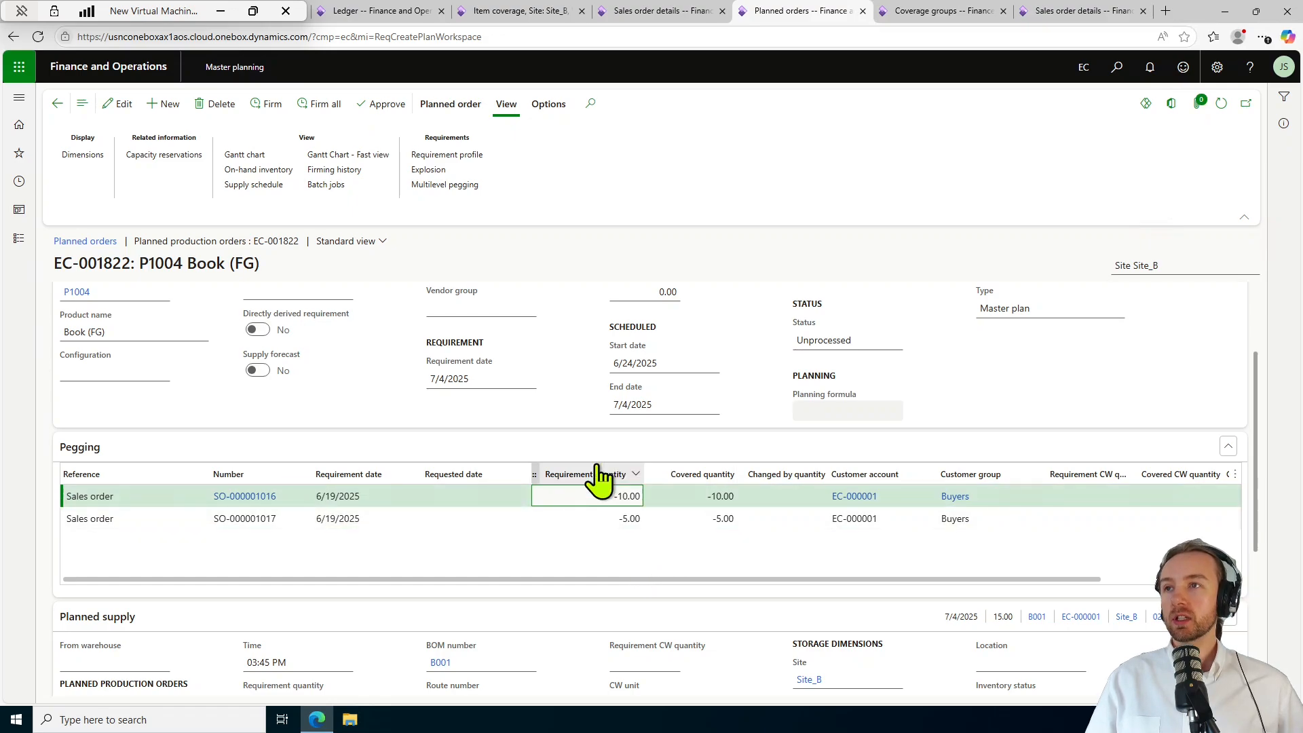
scroll(560, 551, down, 4)
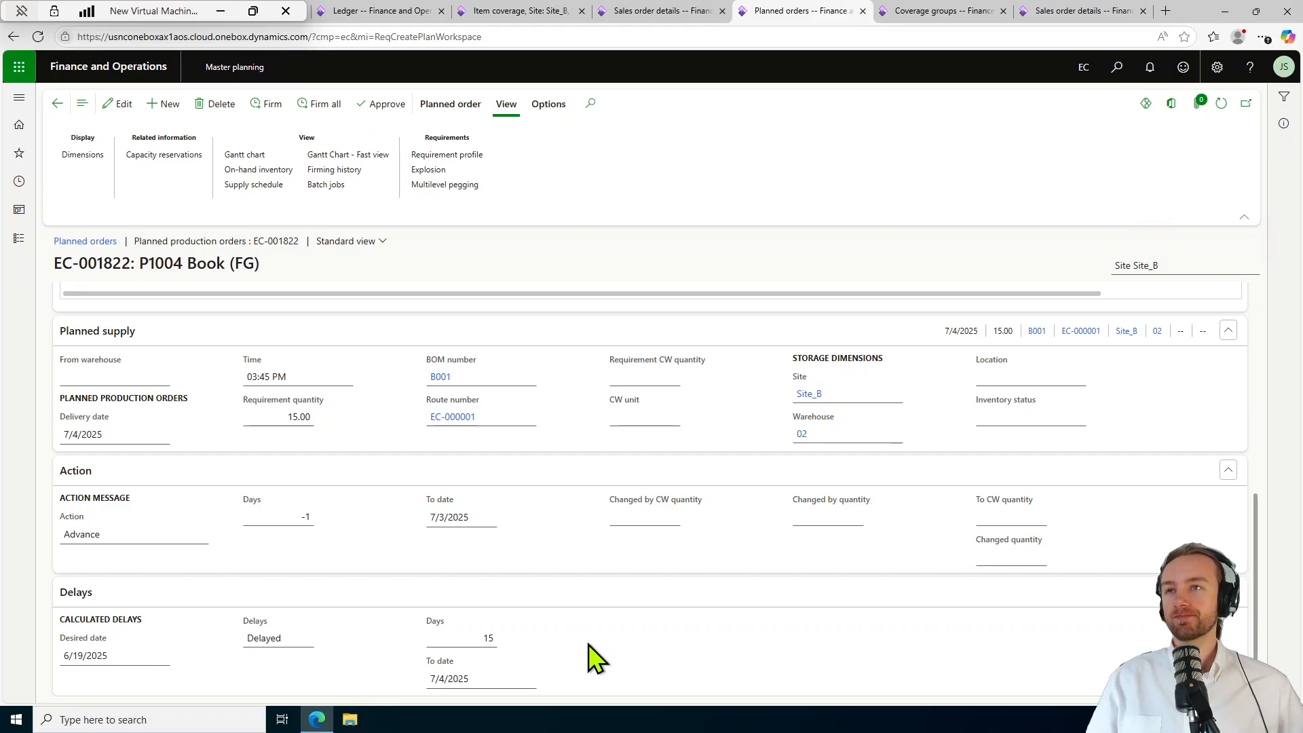
scroll(589, 658, up, 10)
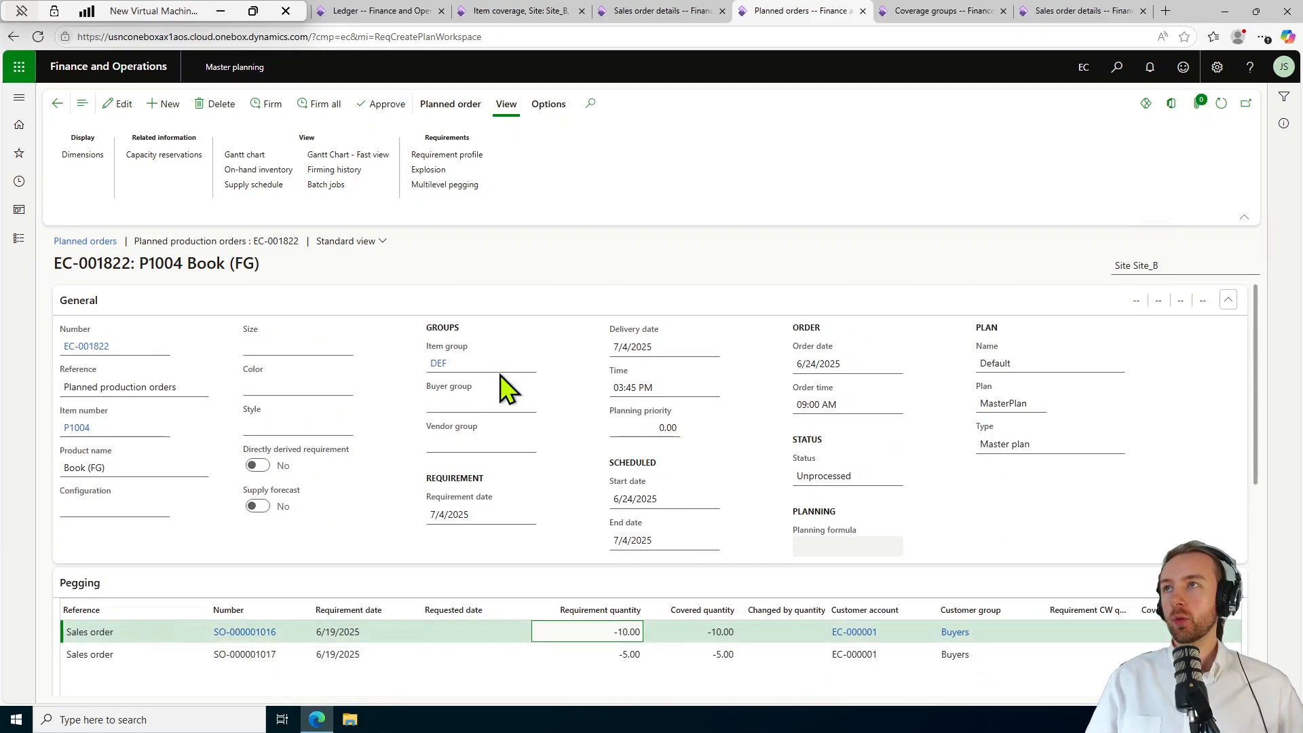
Check pegging for Paper EC-001824, Ink EC-001826 and Glue EC-001828 purchase orders marked Cancel.
click(440, 175)
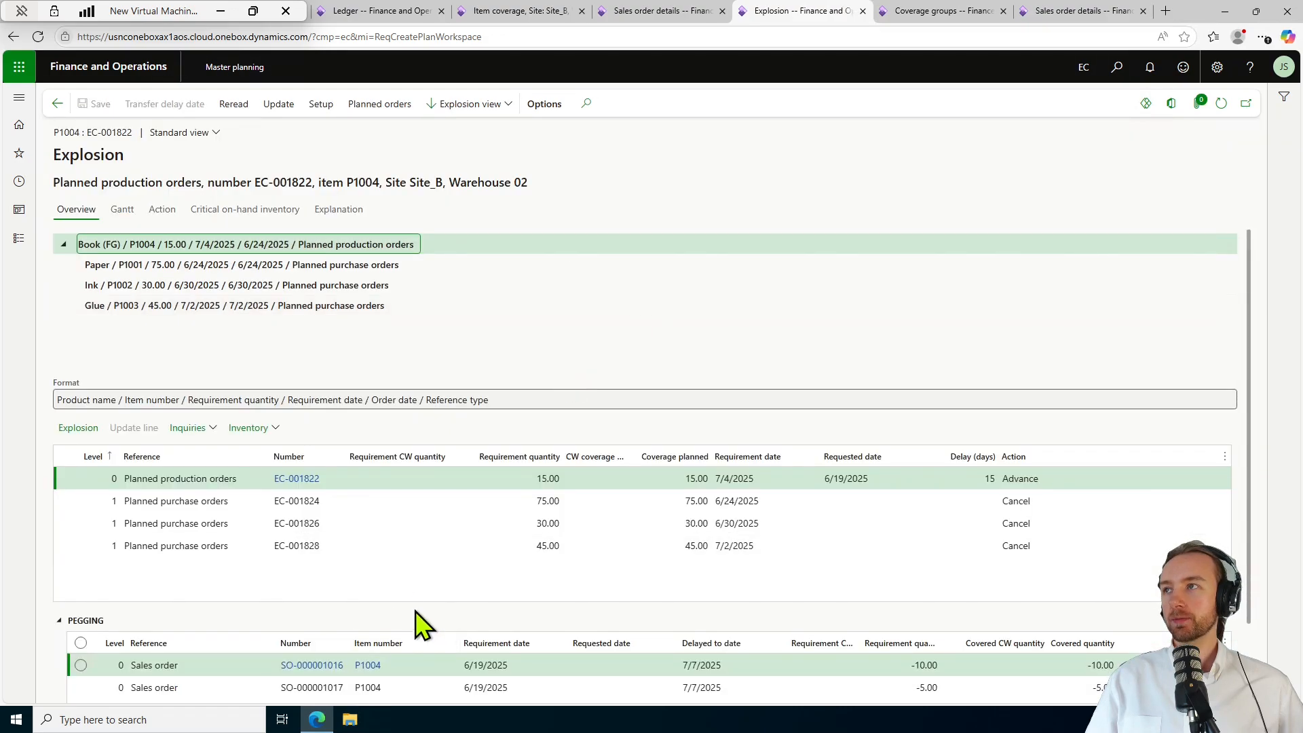
scroll(418, 597, down, 1)
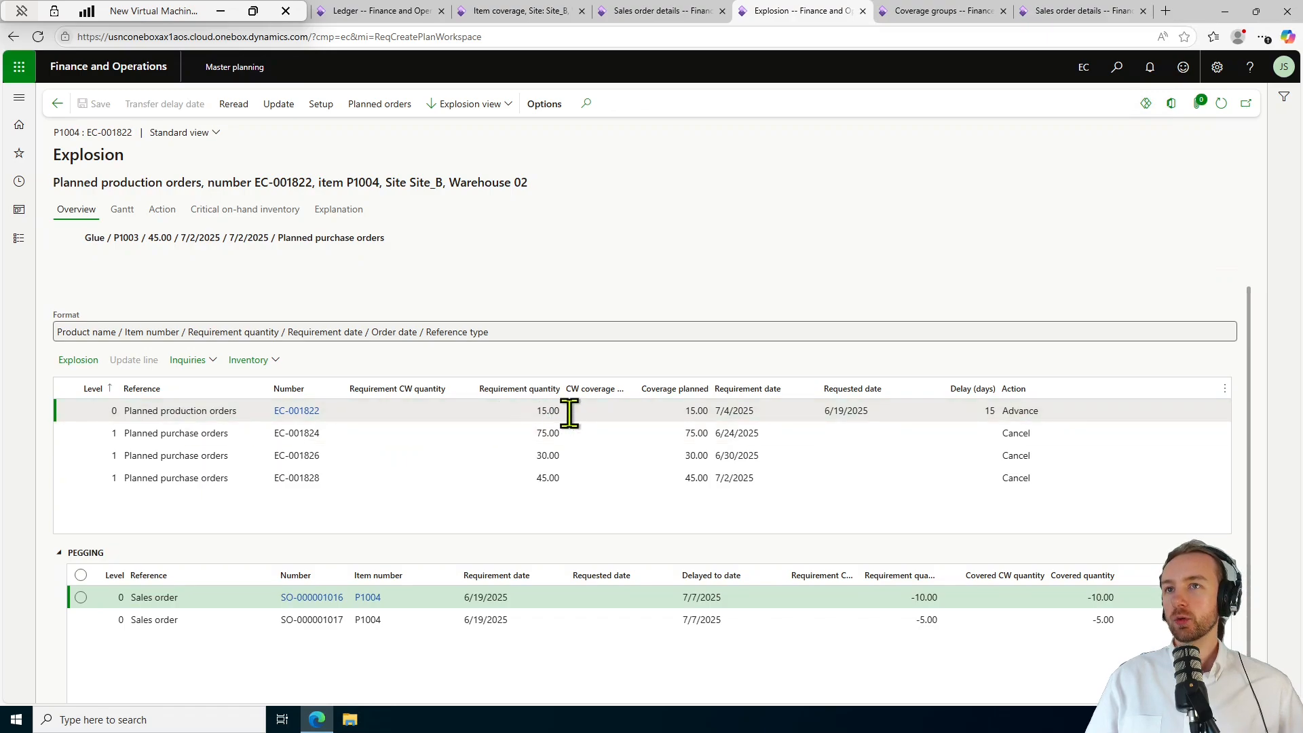
click(436, 442)
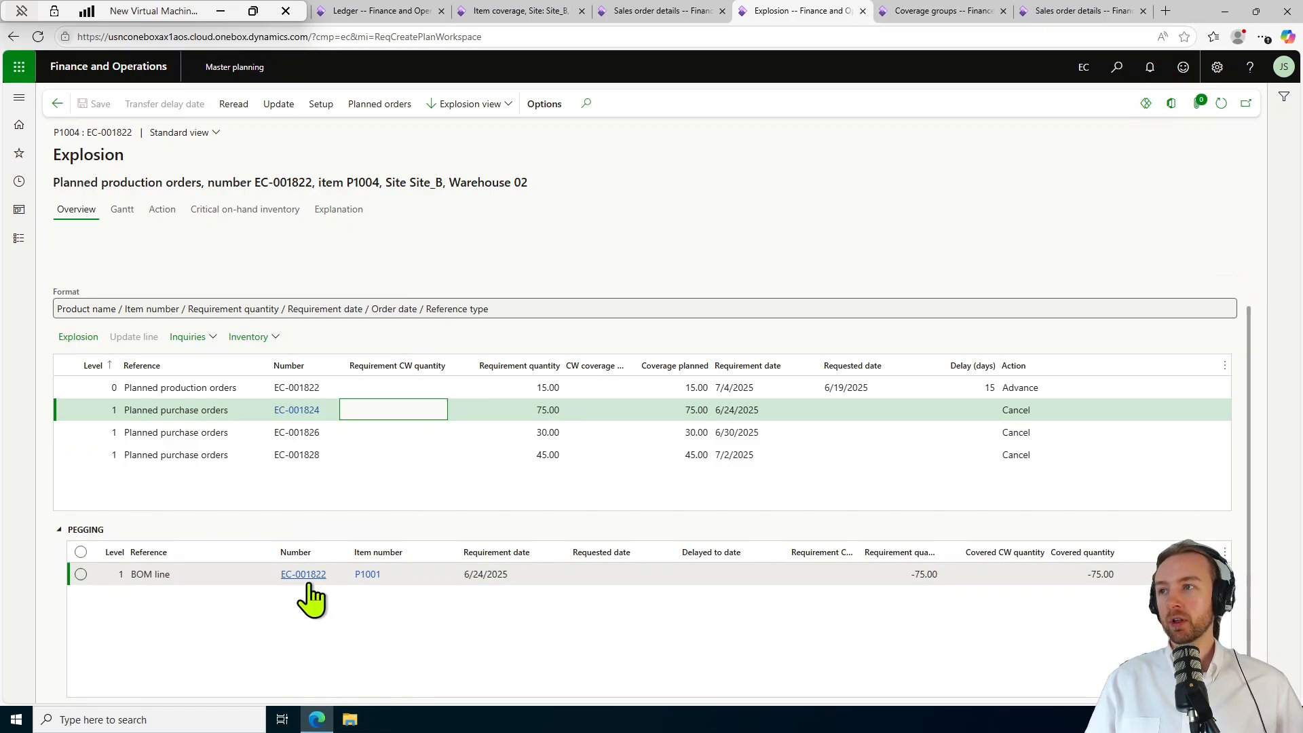
mouse_move(310, 585)
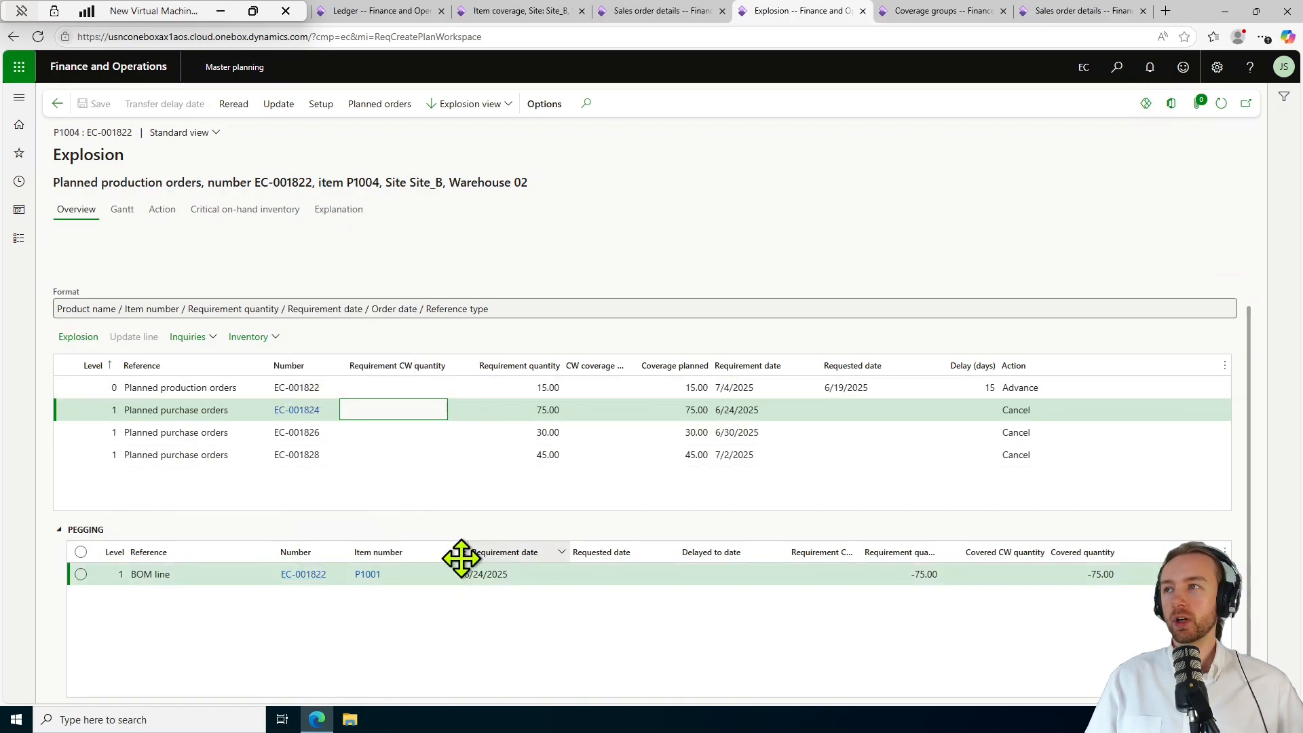
click(410, 435)
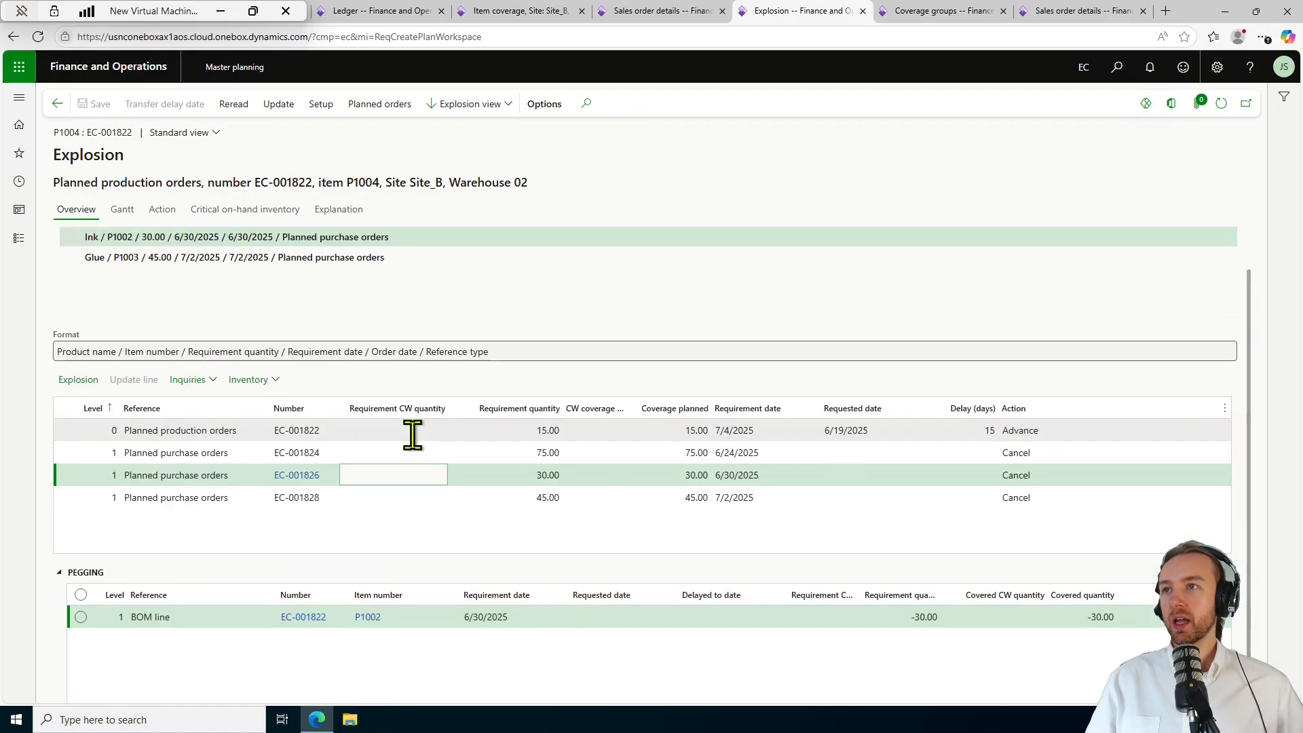
click(411, 499)
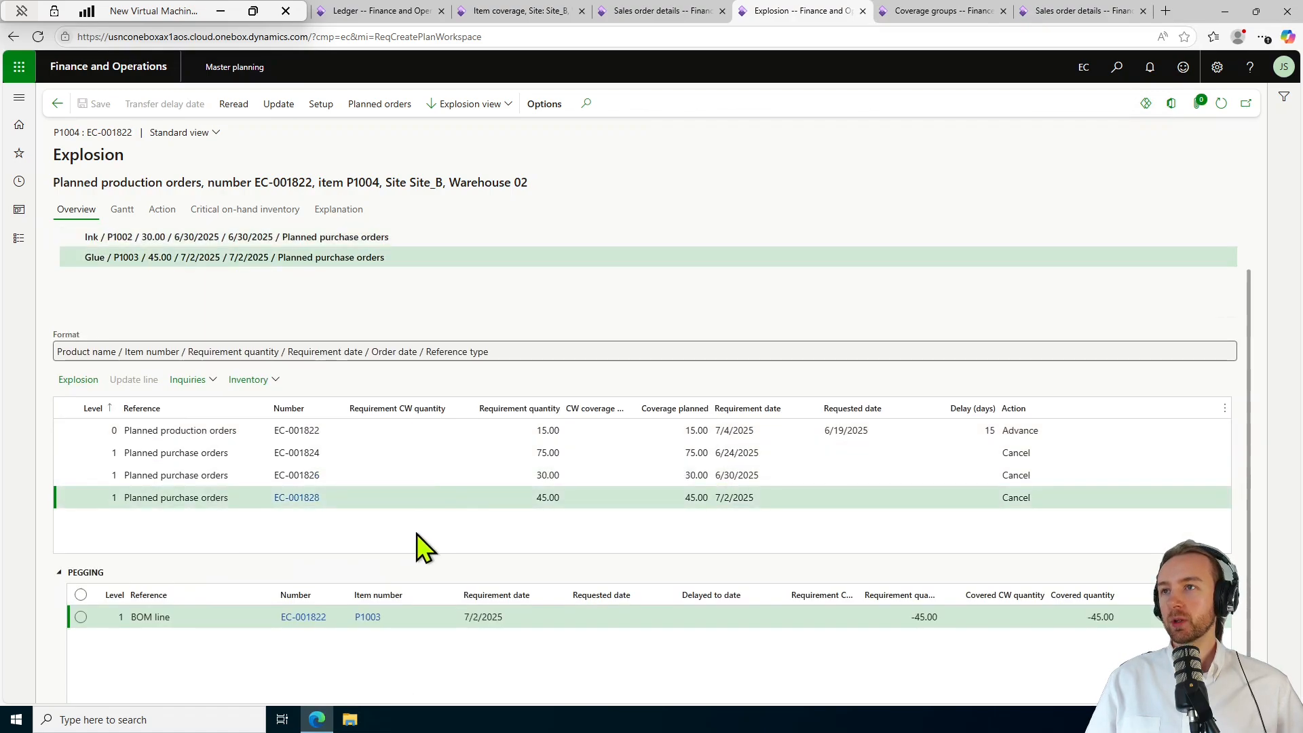
click(407, 453)
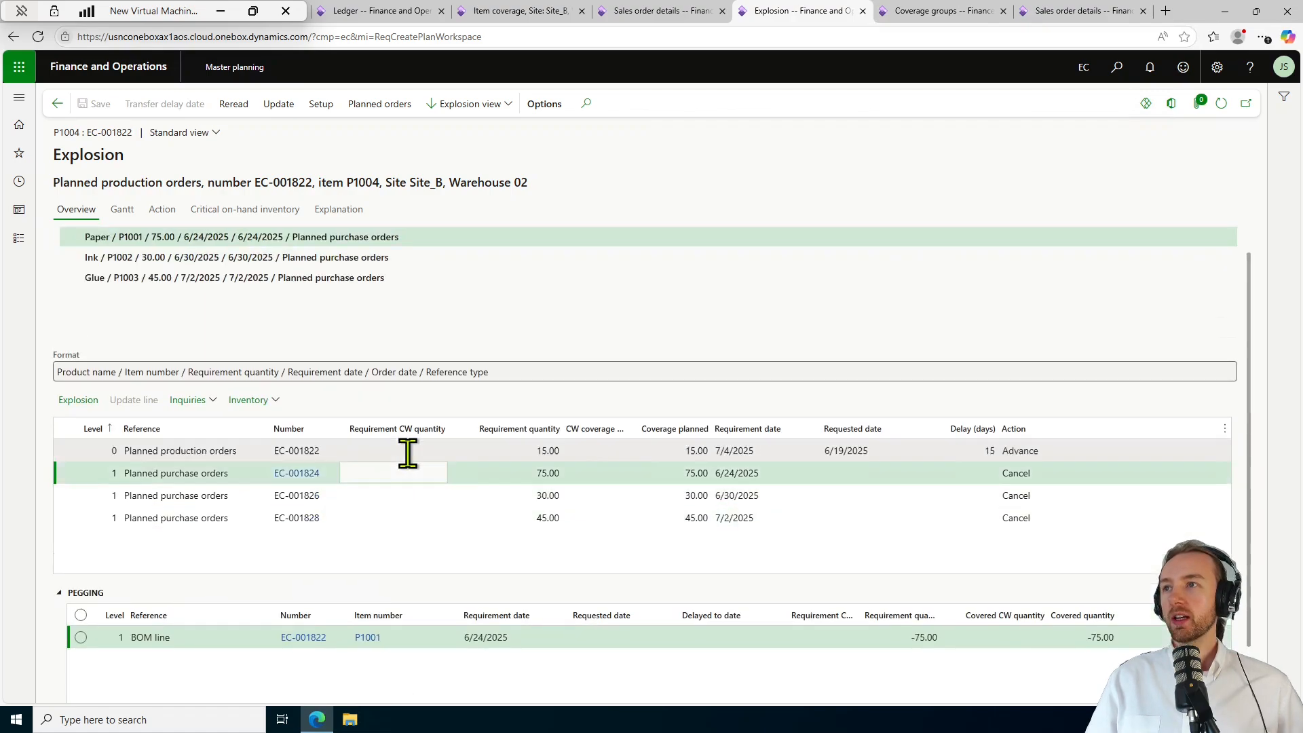
Inspect the Cancel action on Paper order EC-001824, then go back to EC-001822.
click(312, 477)
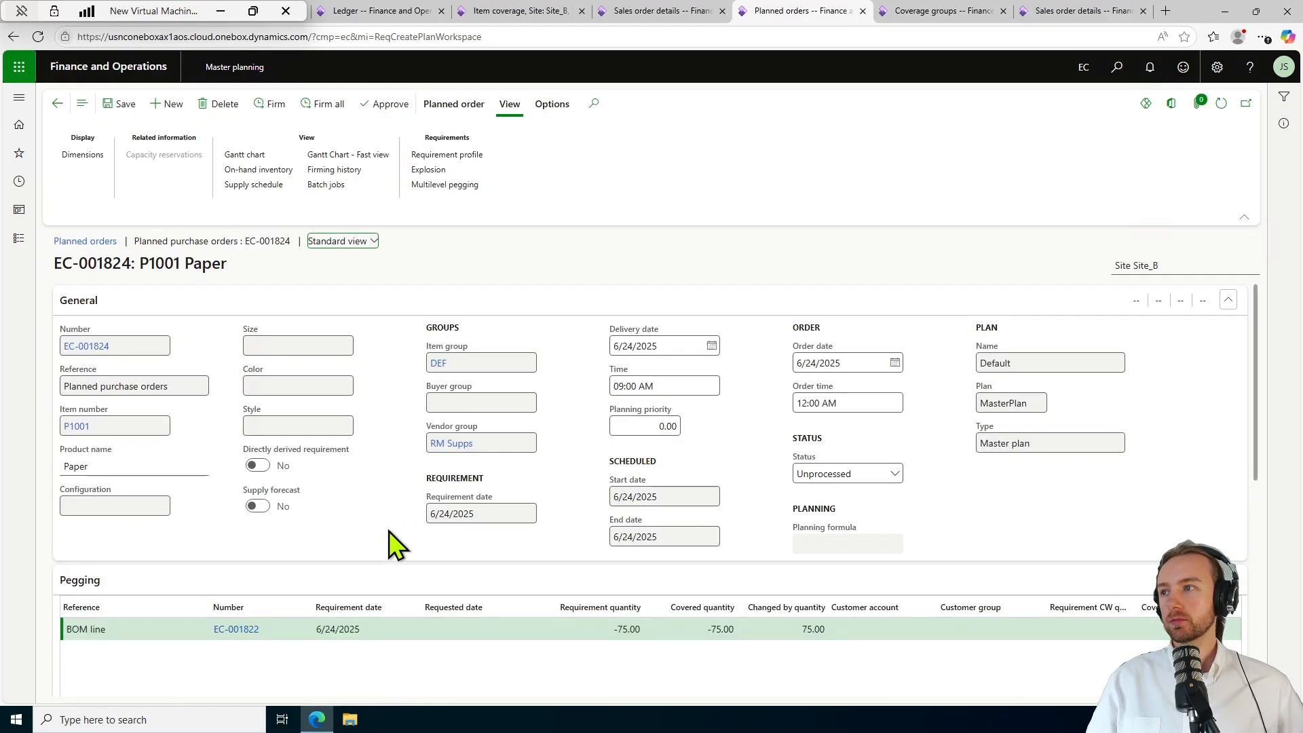
scroll(389, 530, down, 2)
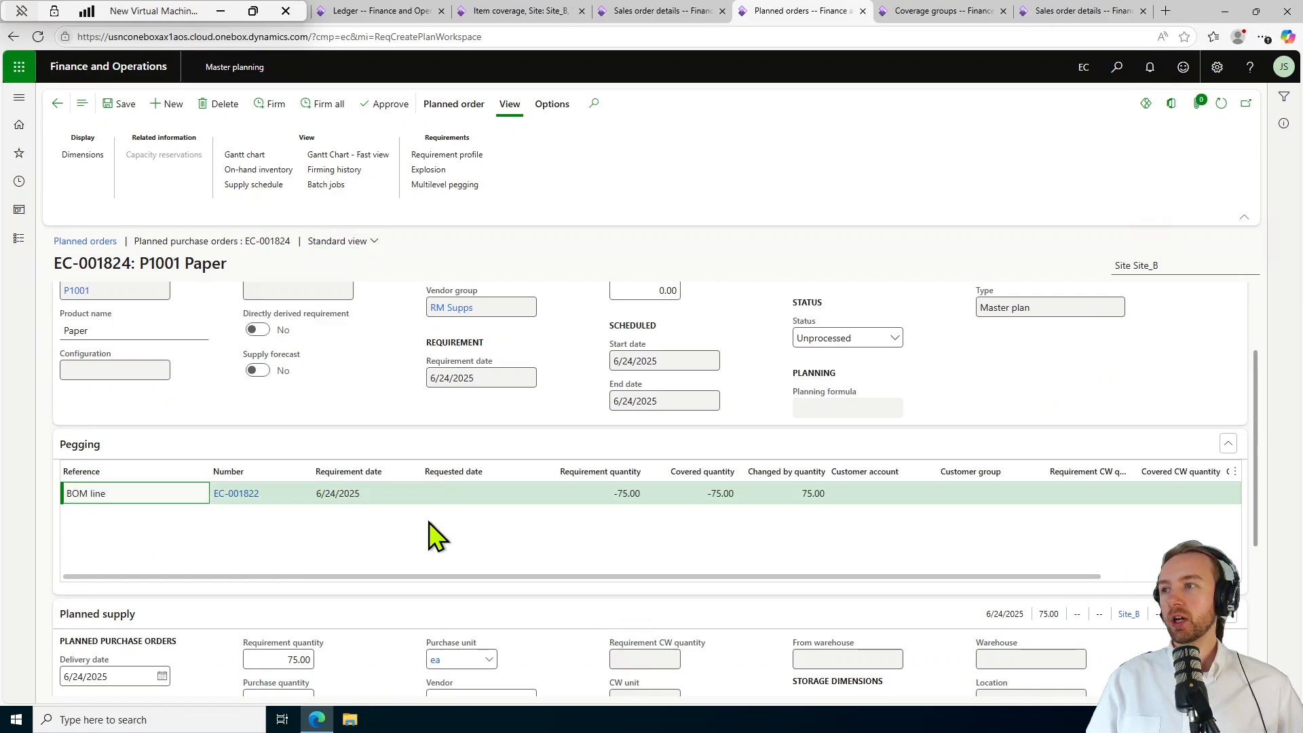
scroll(434, 536, down, 5)
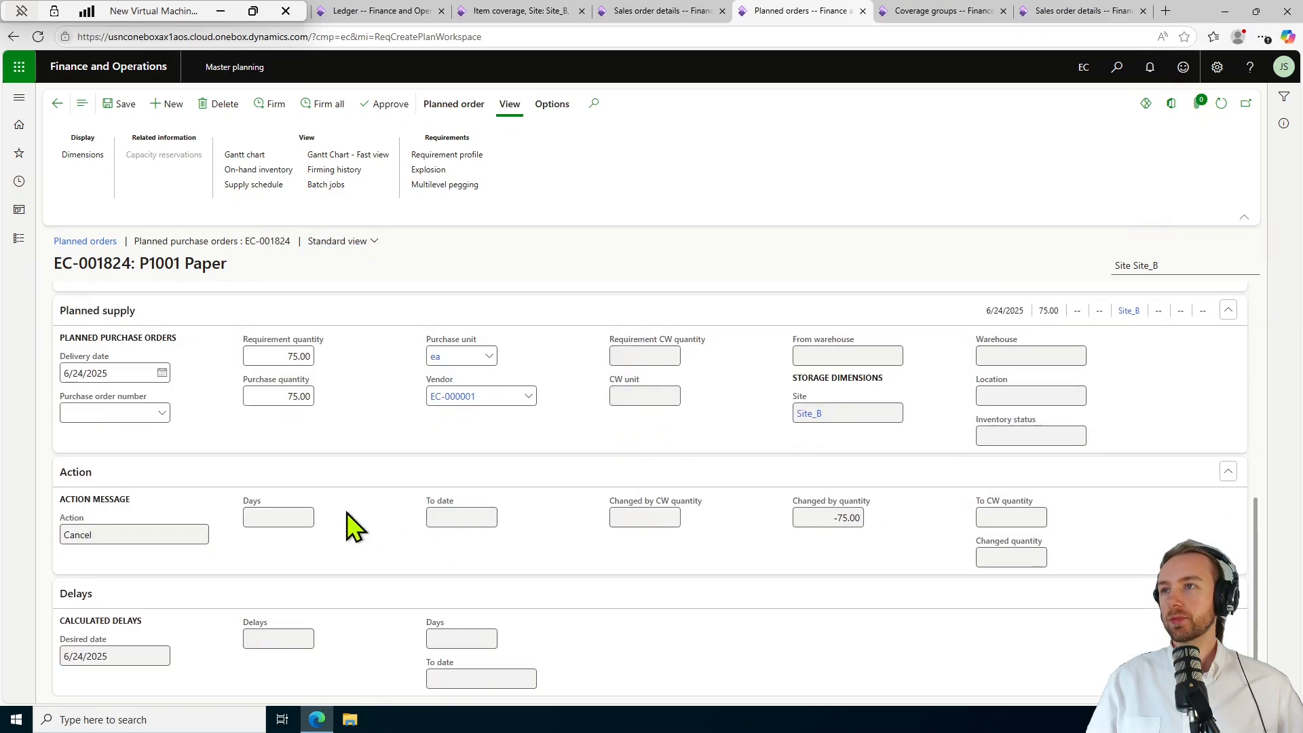
scroll(353, 530, up, 2)
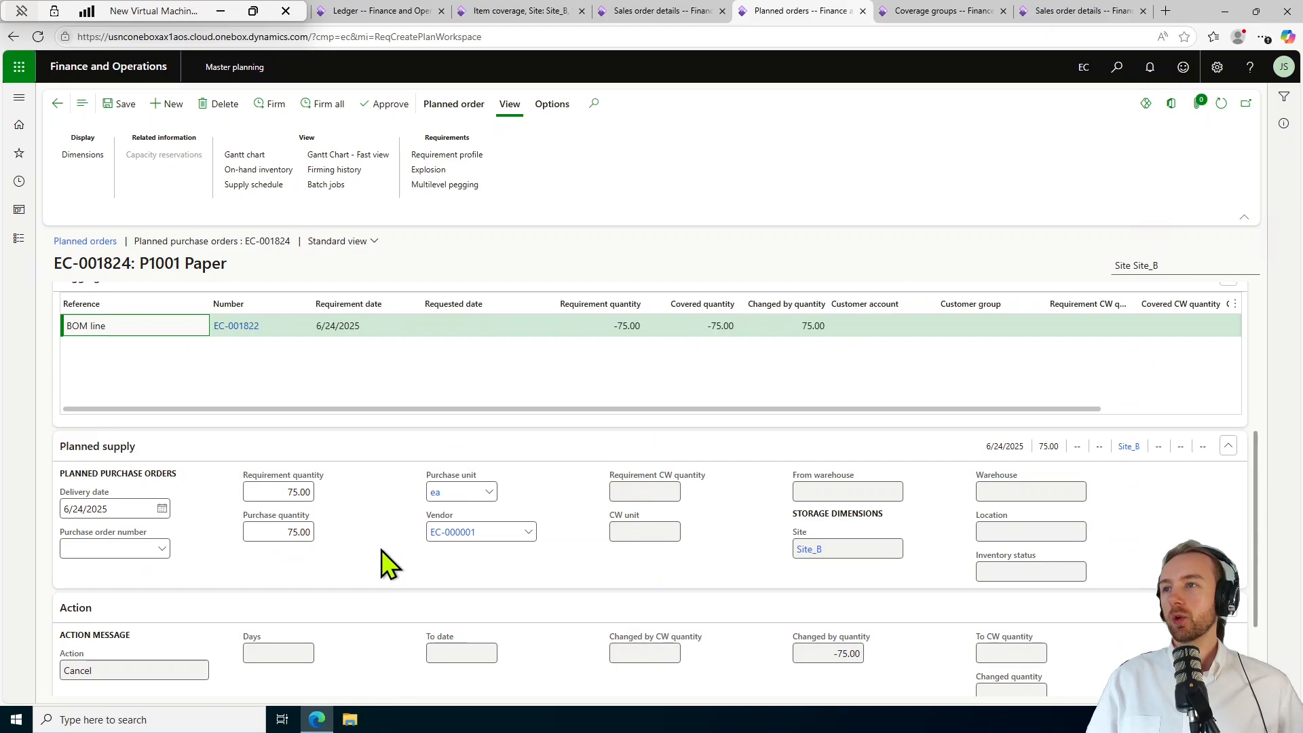
scroll(390, 563, down, 2)
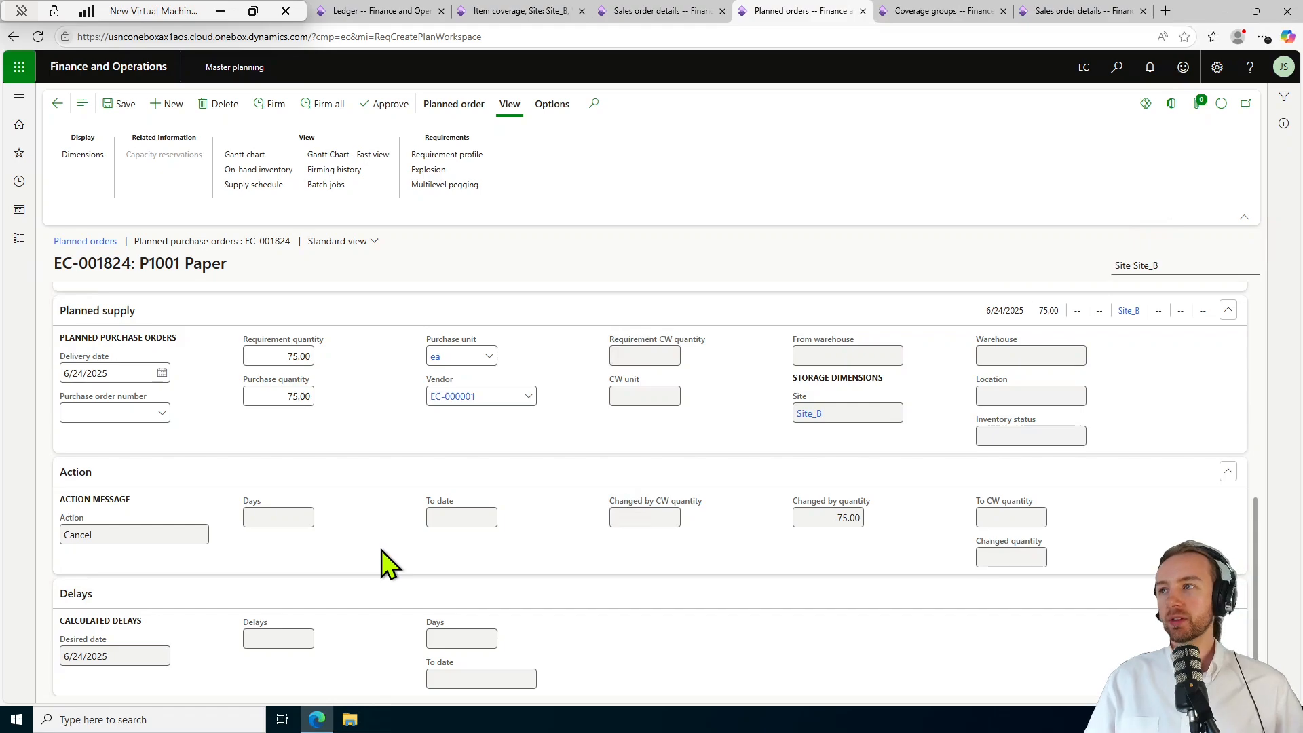
scroll(390, 563, up, 2)
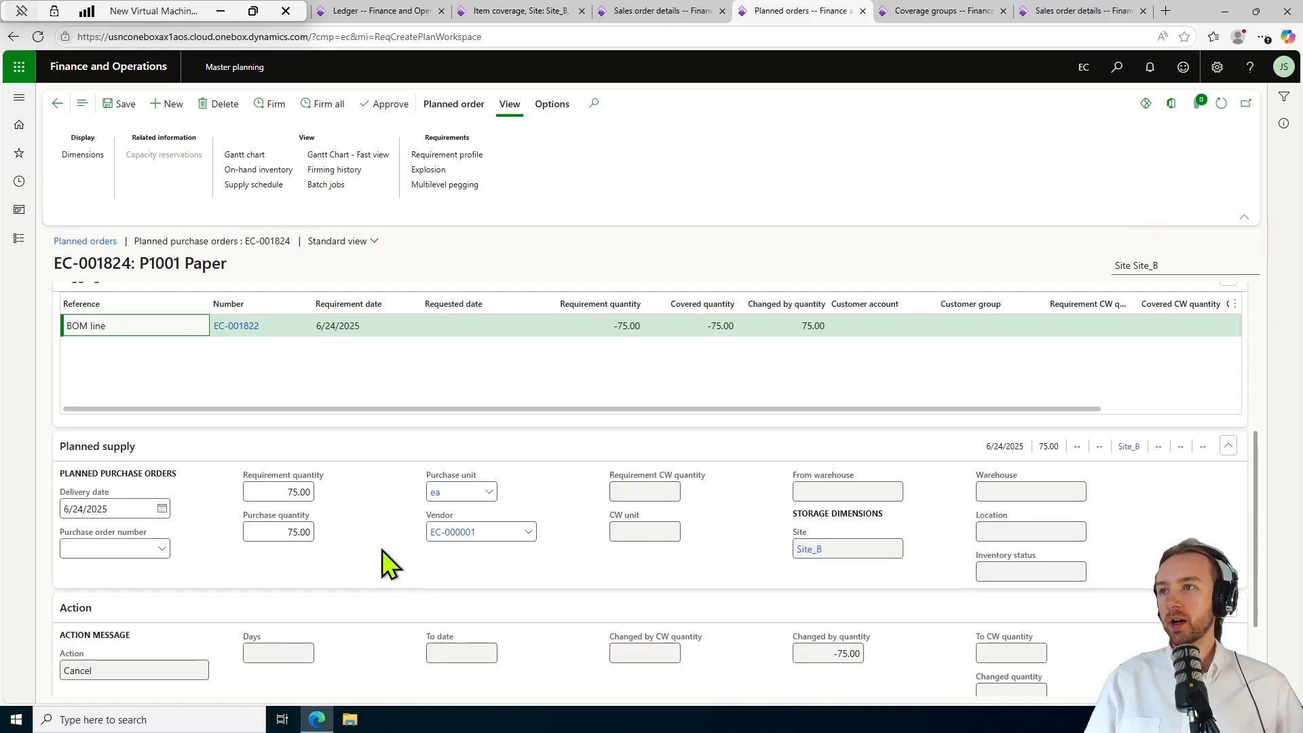
scroll(382, 551, up, 1)
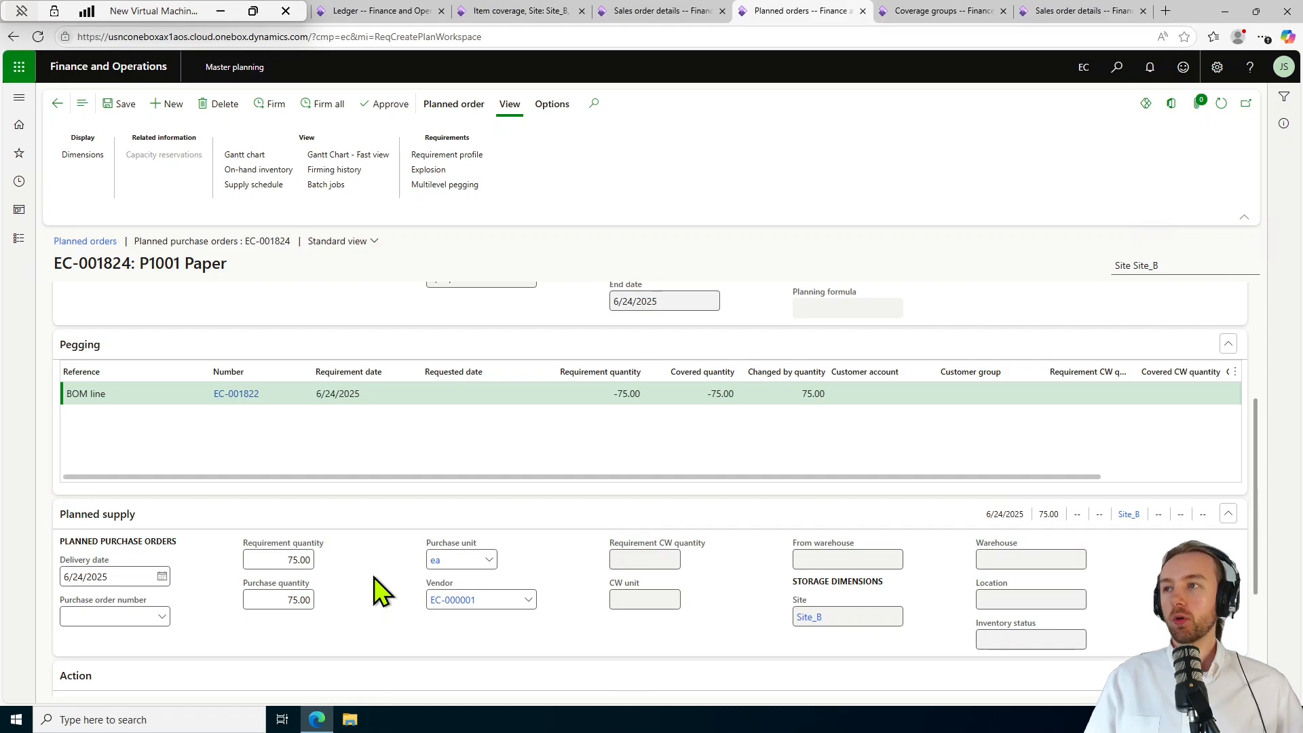
scroll(380, 591, up, 4)
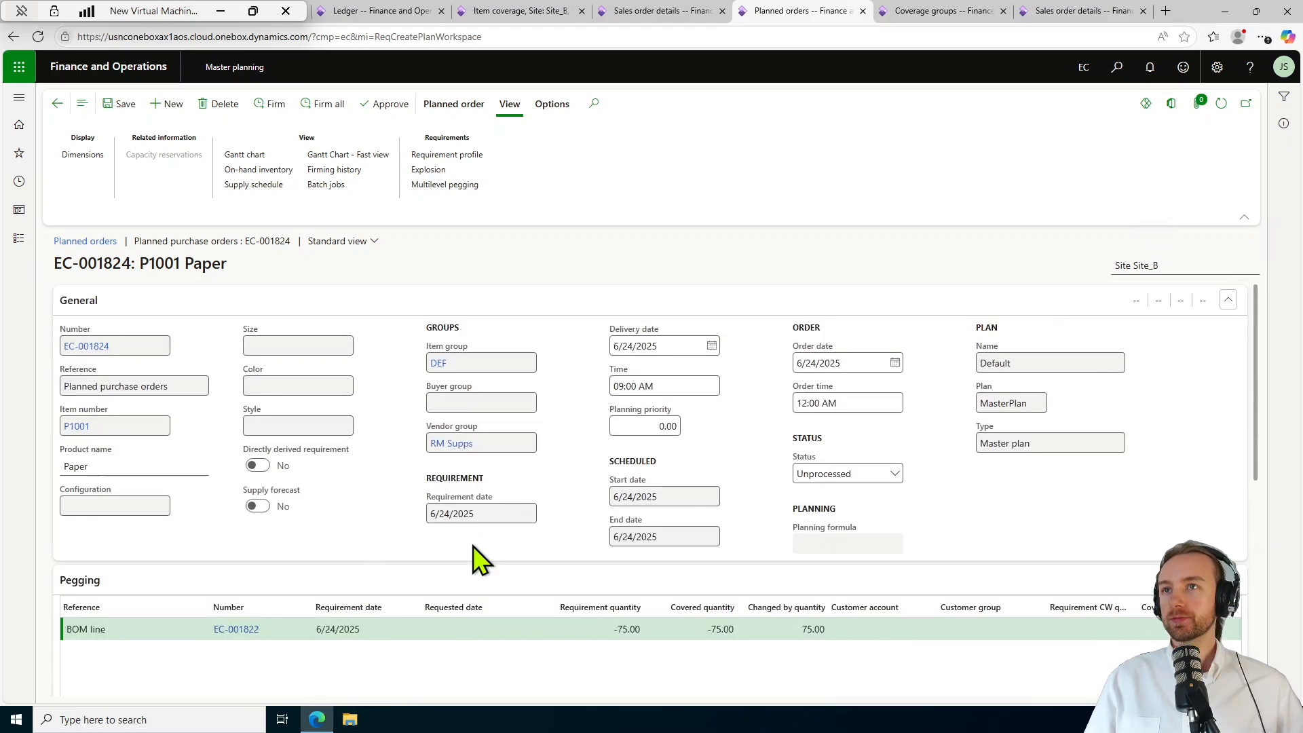
click(57, 104)
click(57, 104)
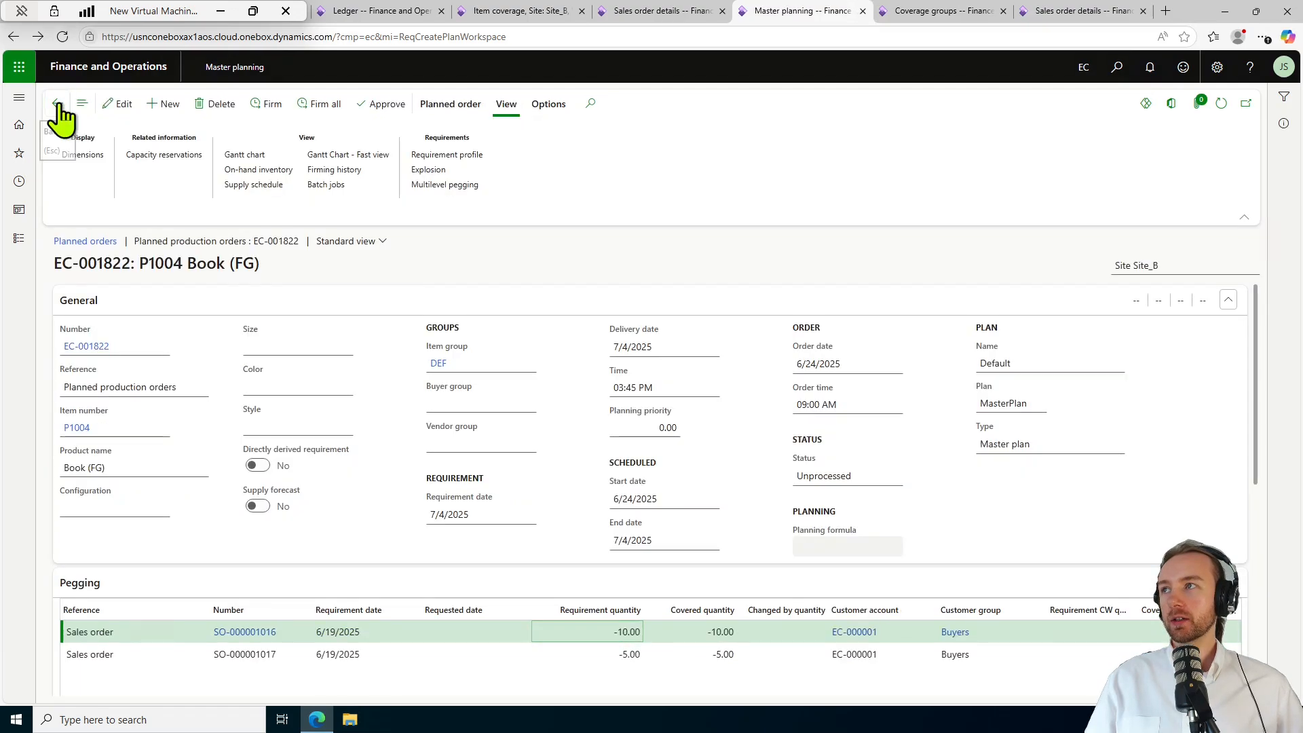
Recheck EC-001822 from Delaying sales, then list the seven urgent planned orders on Master planning.
click(58, 103)
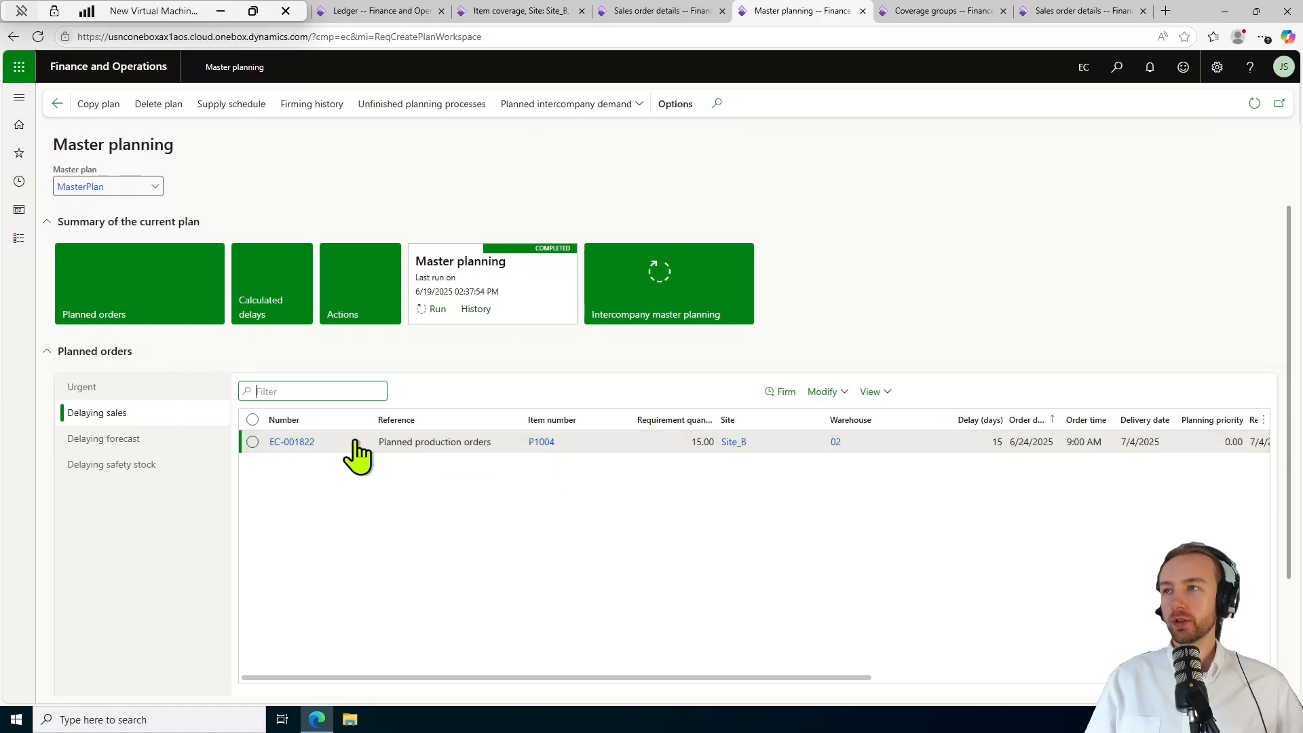
click(292, 442)
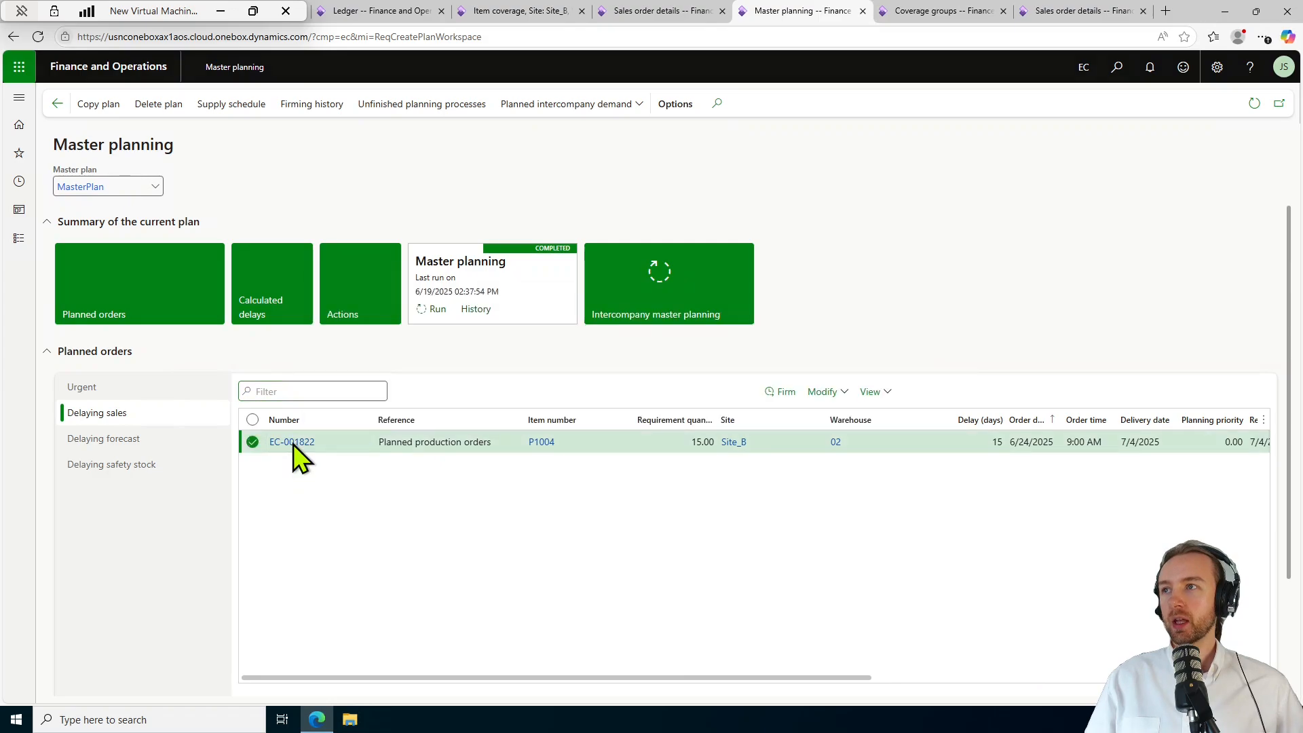
scroll(577, 536, down, 1)
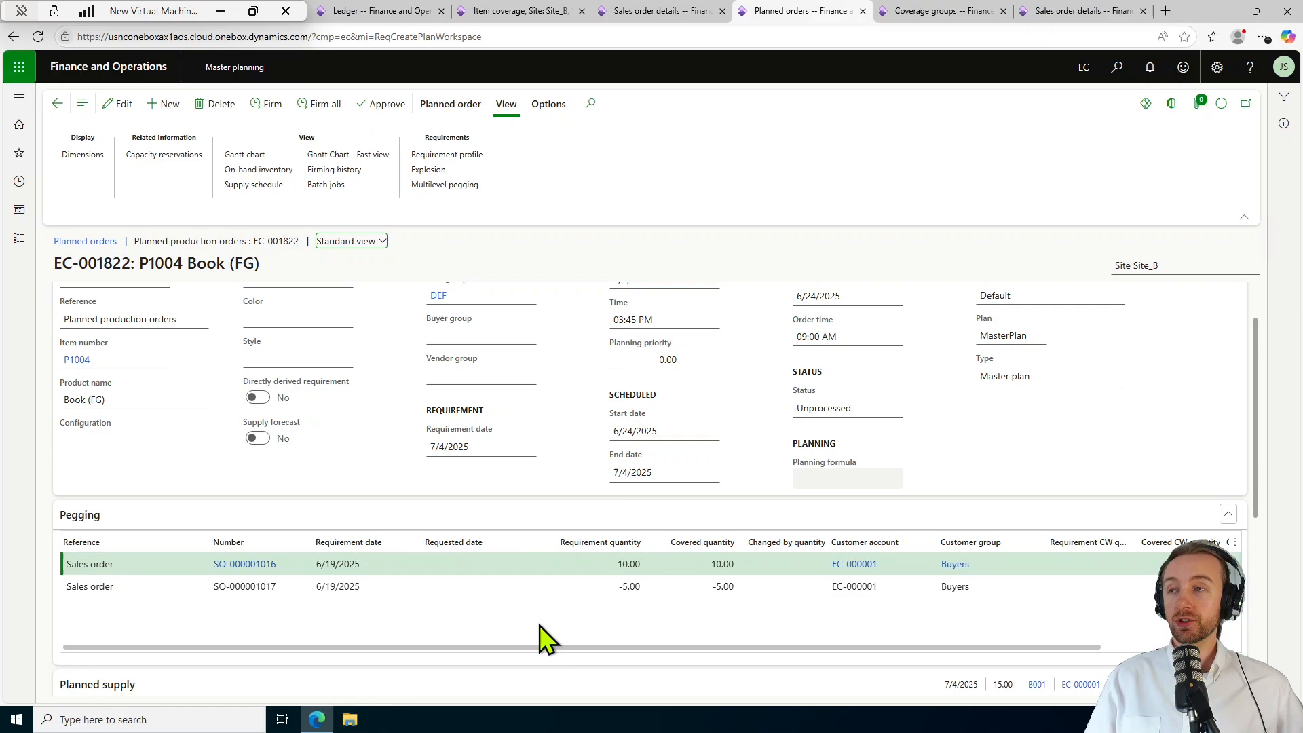
scroll(383, 523, up, 1)
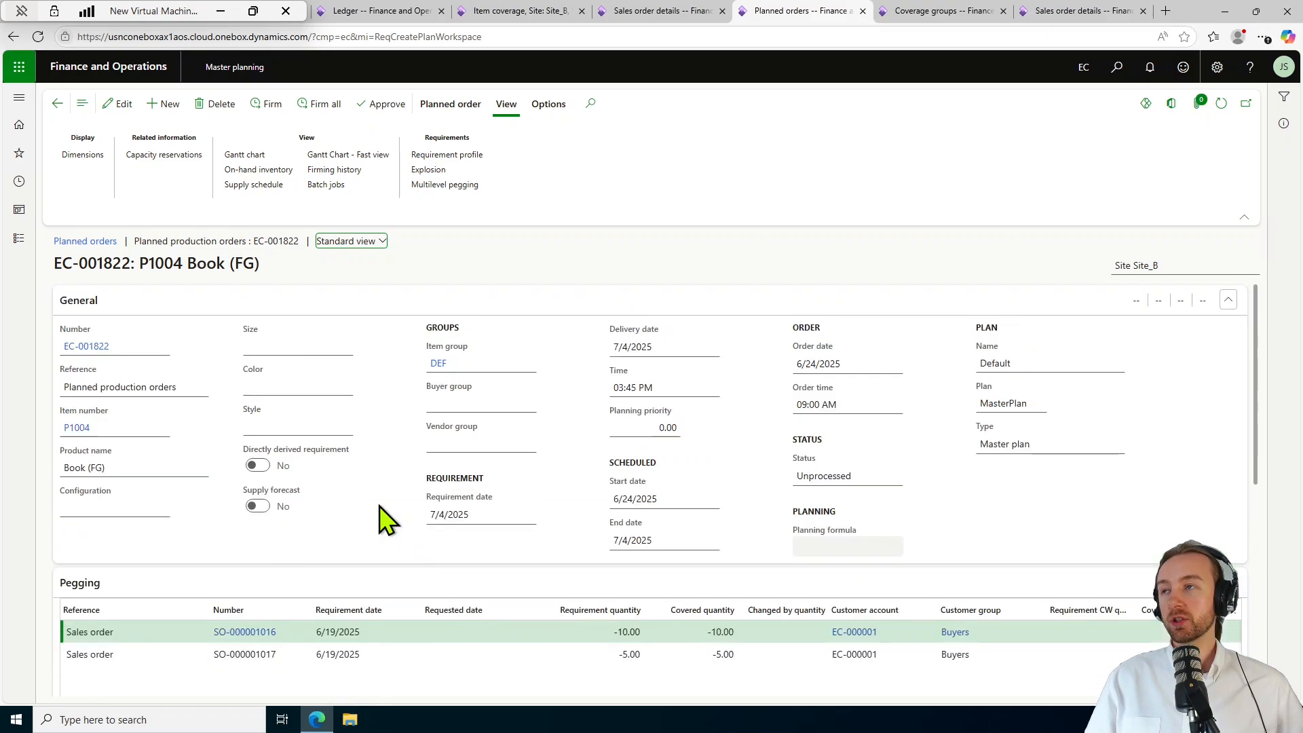
click(57, 104)
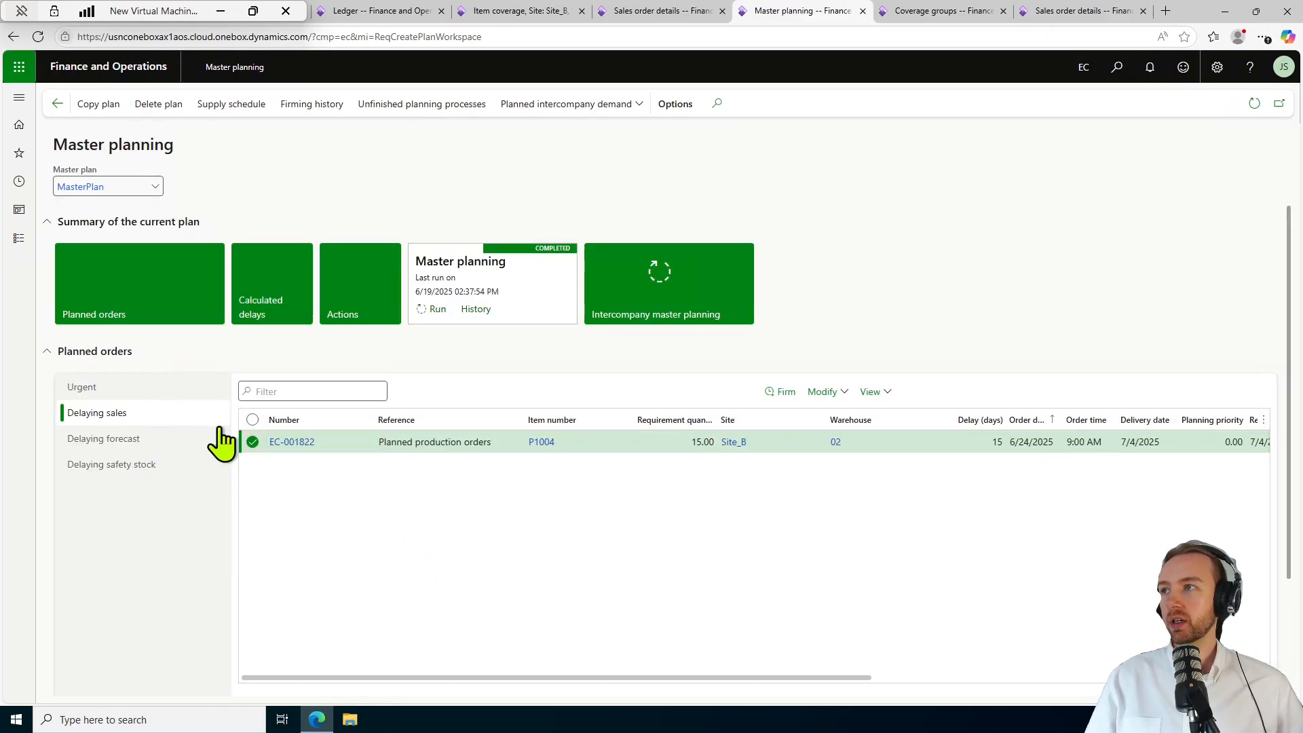
click(134, 388)
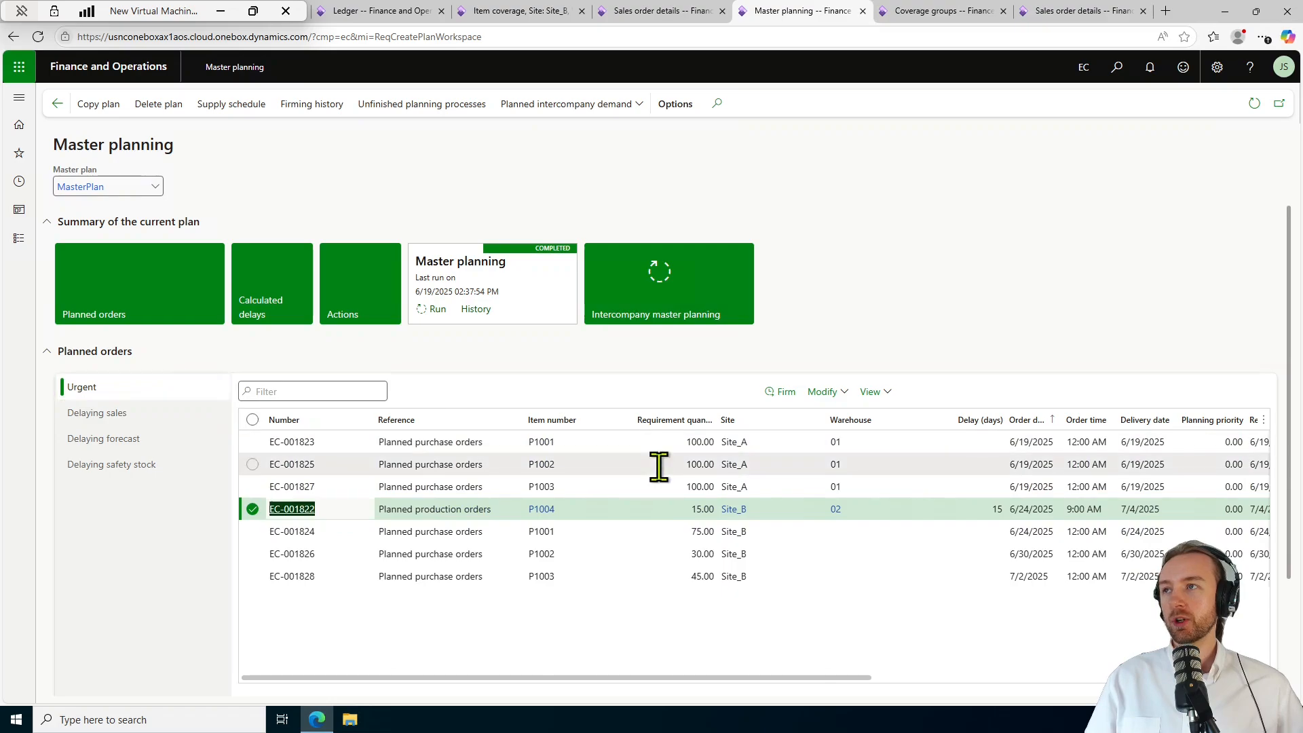
click(376, 316)
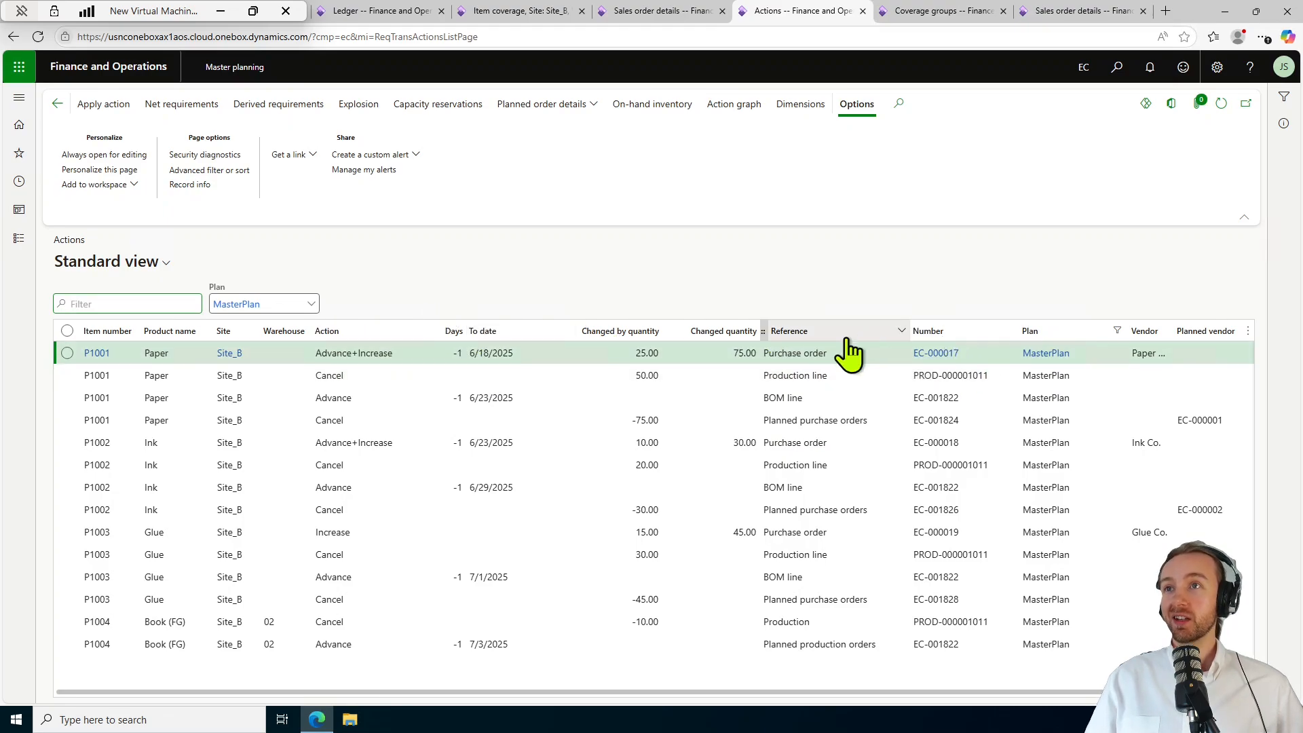
click(1011, 331)
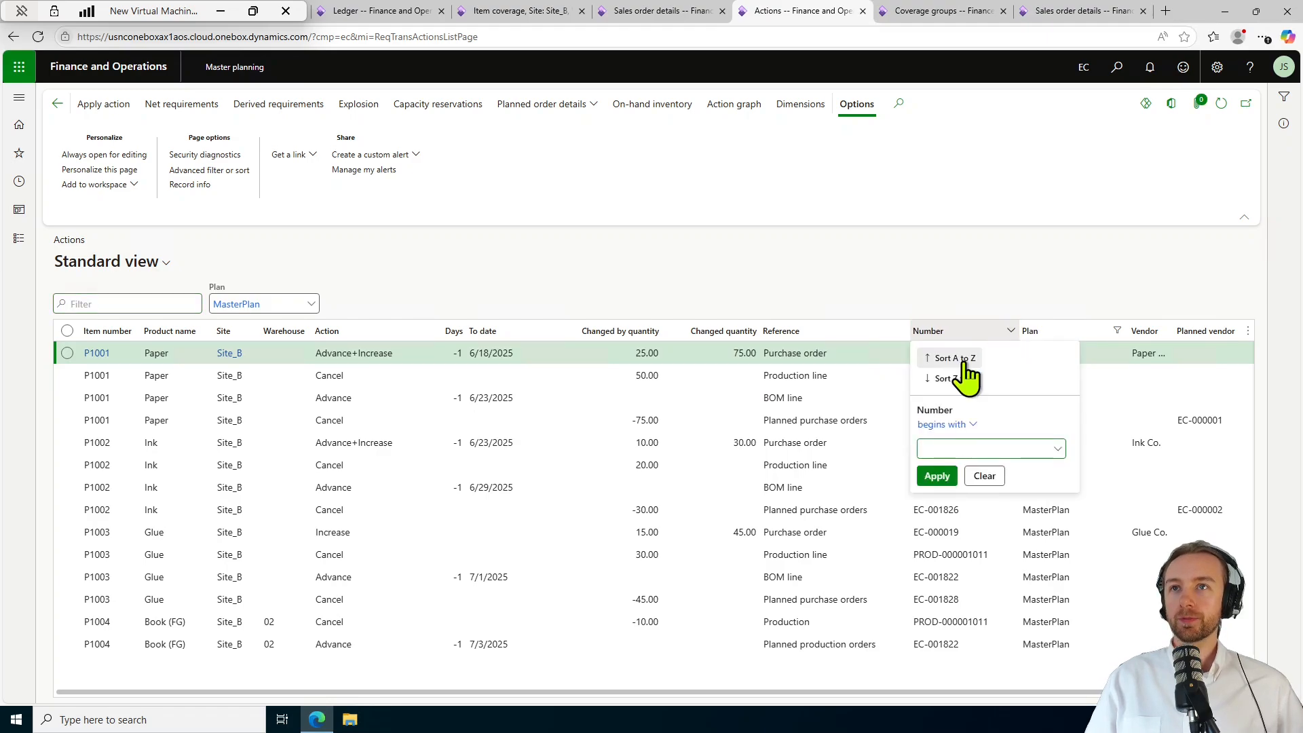
click(950, 378)
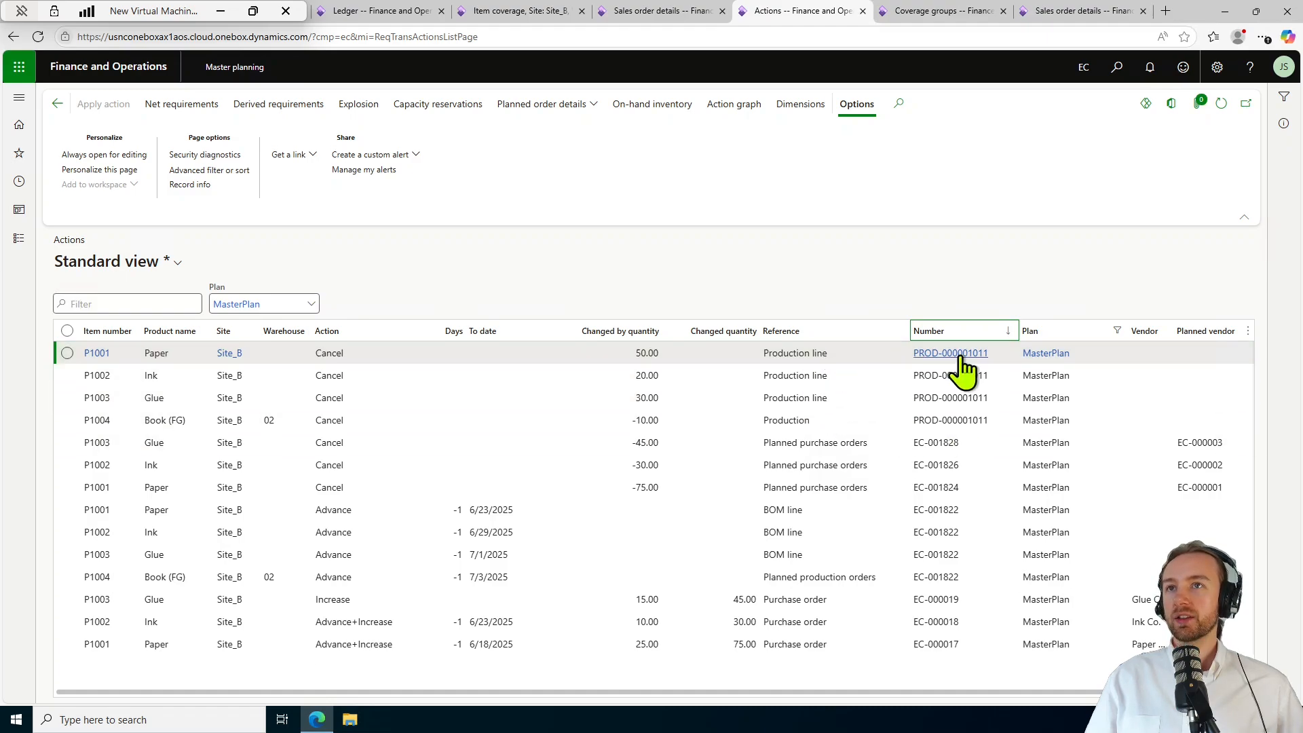
click(764, 358)
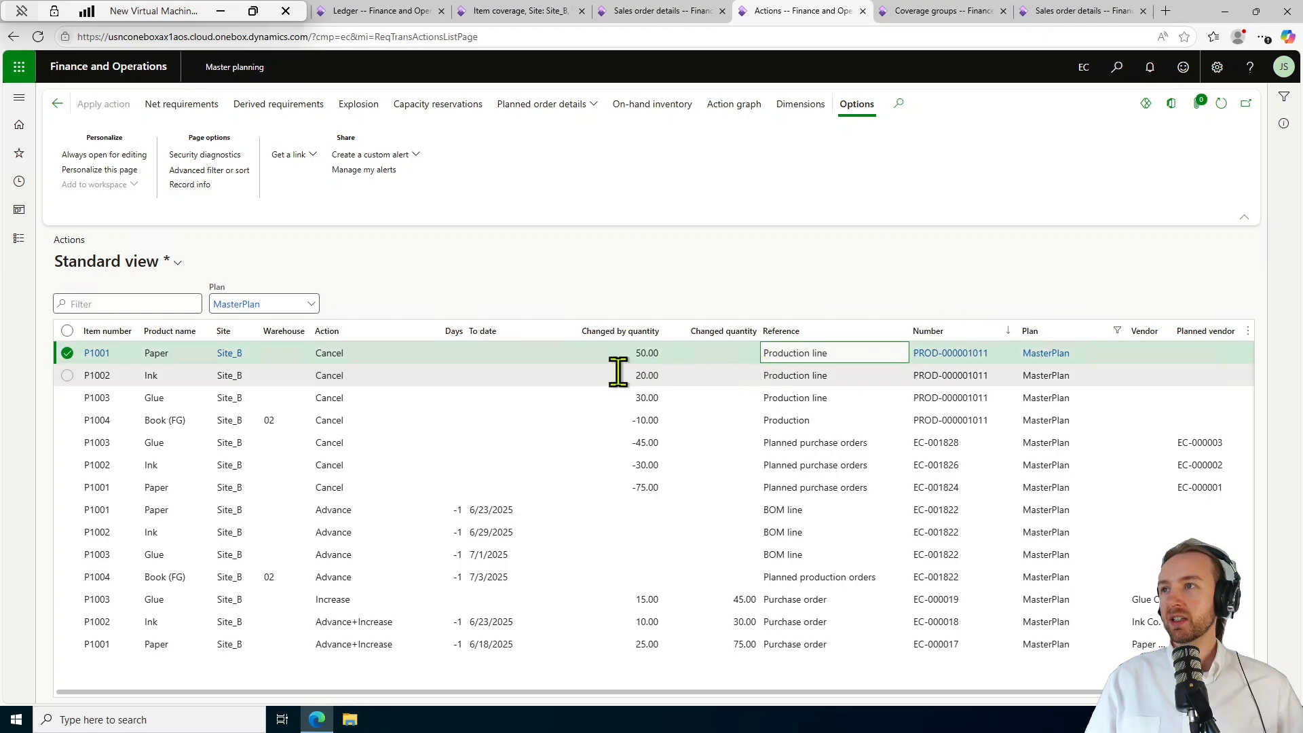
click(354, 375)
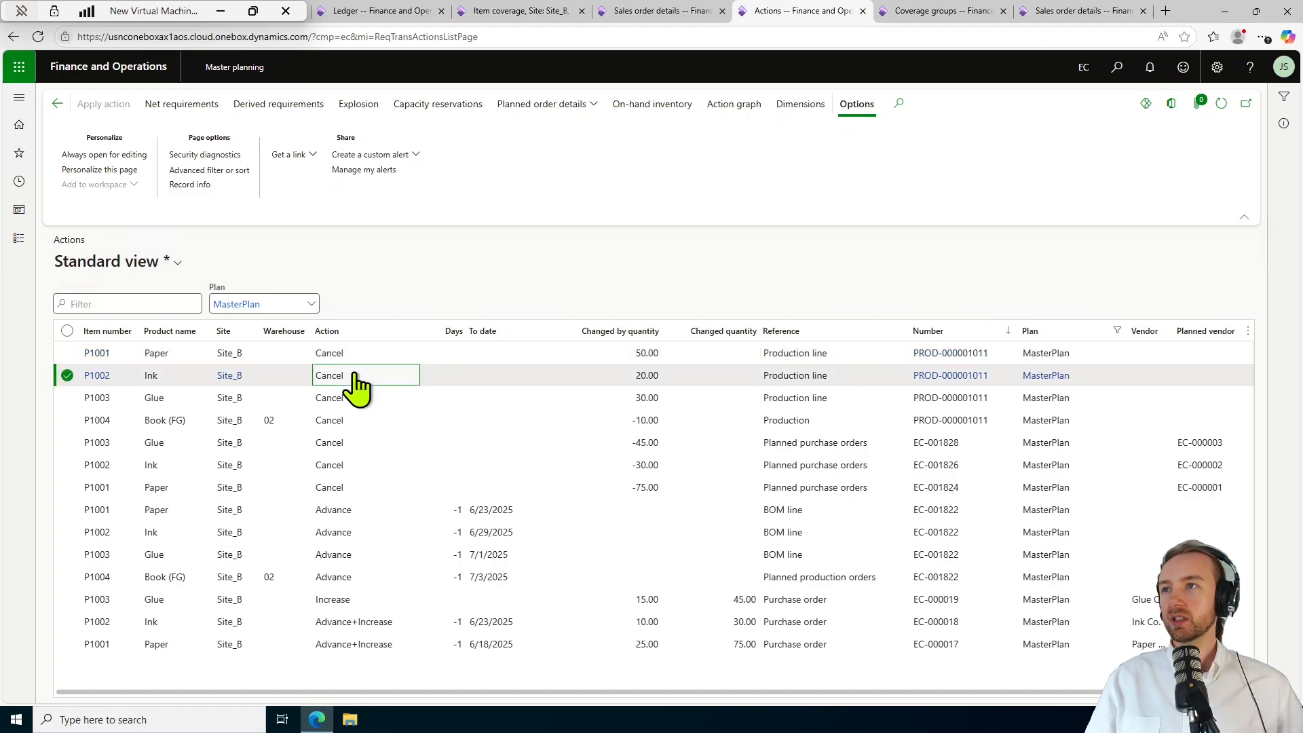
click(358, 399)
click(365, 421)
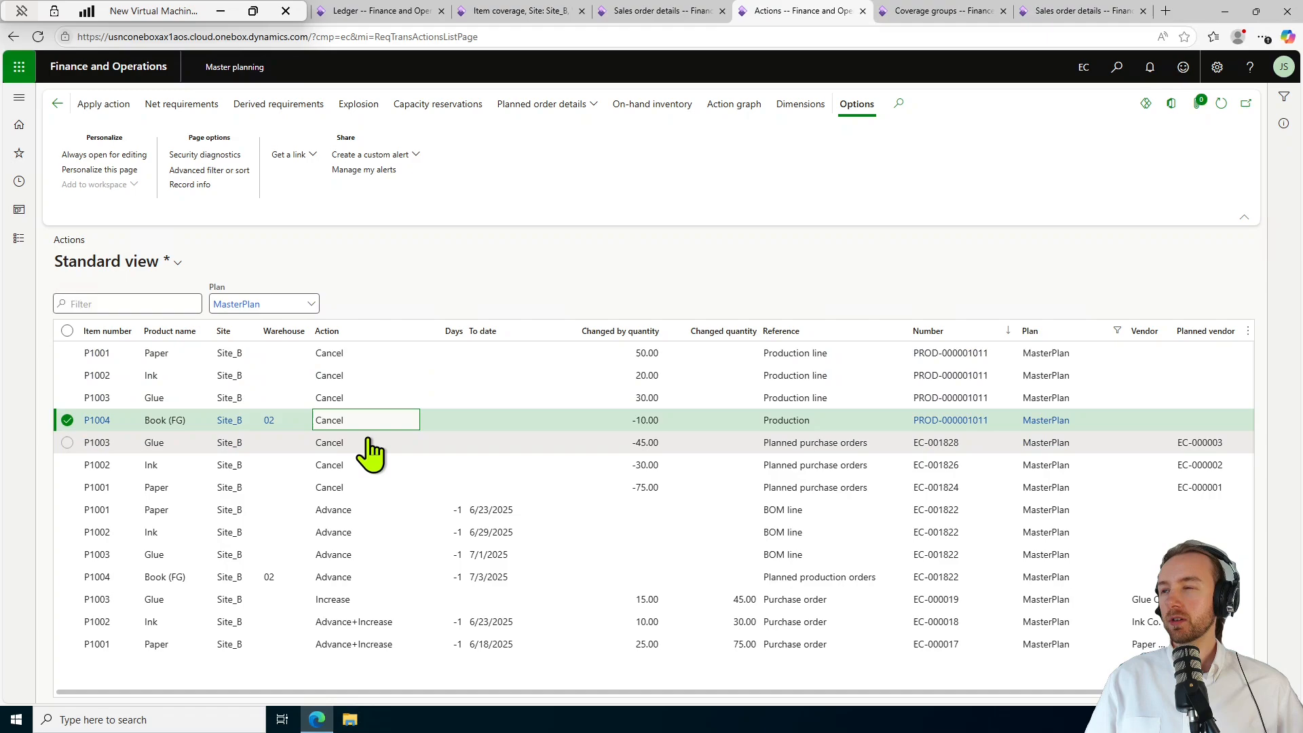
click(368, 443)
click(371, 465)
click(371, 488)
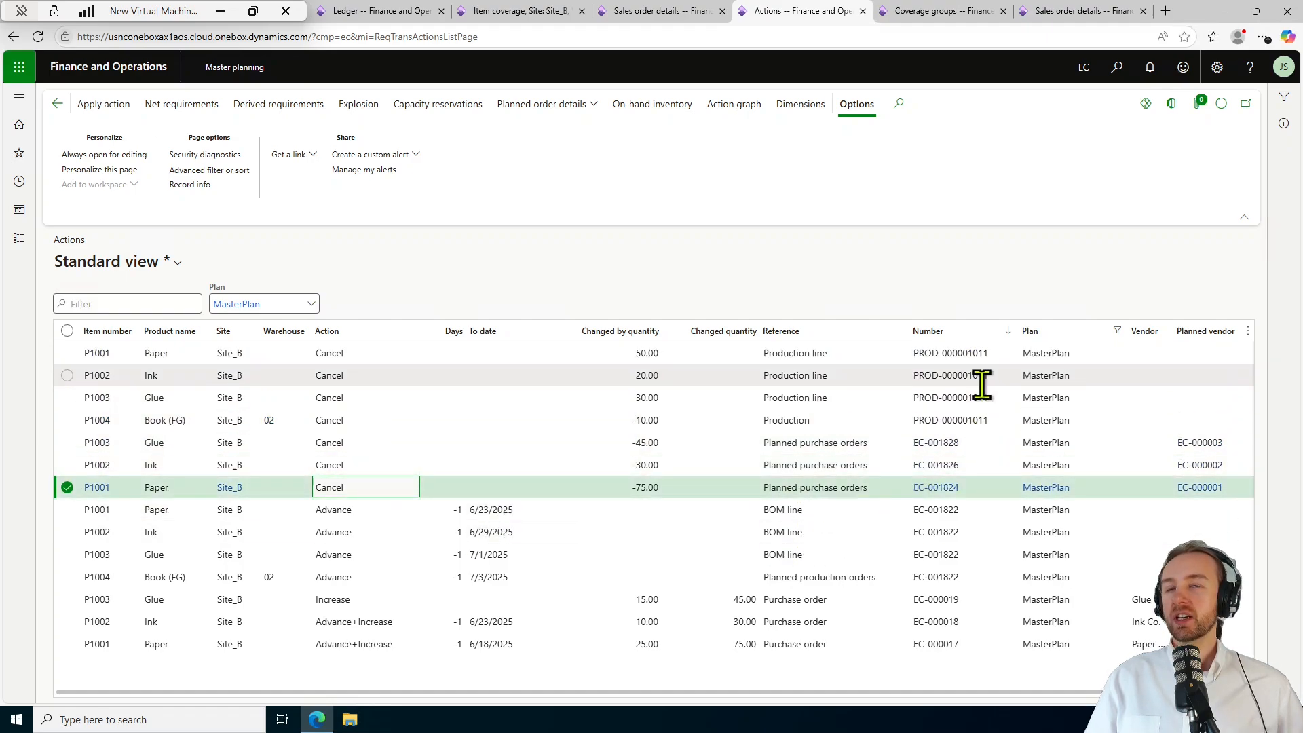
mouse_move(982, 385)
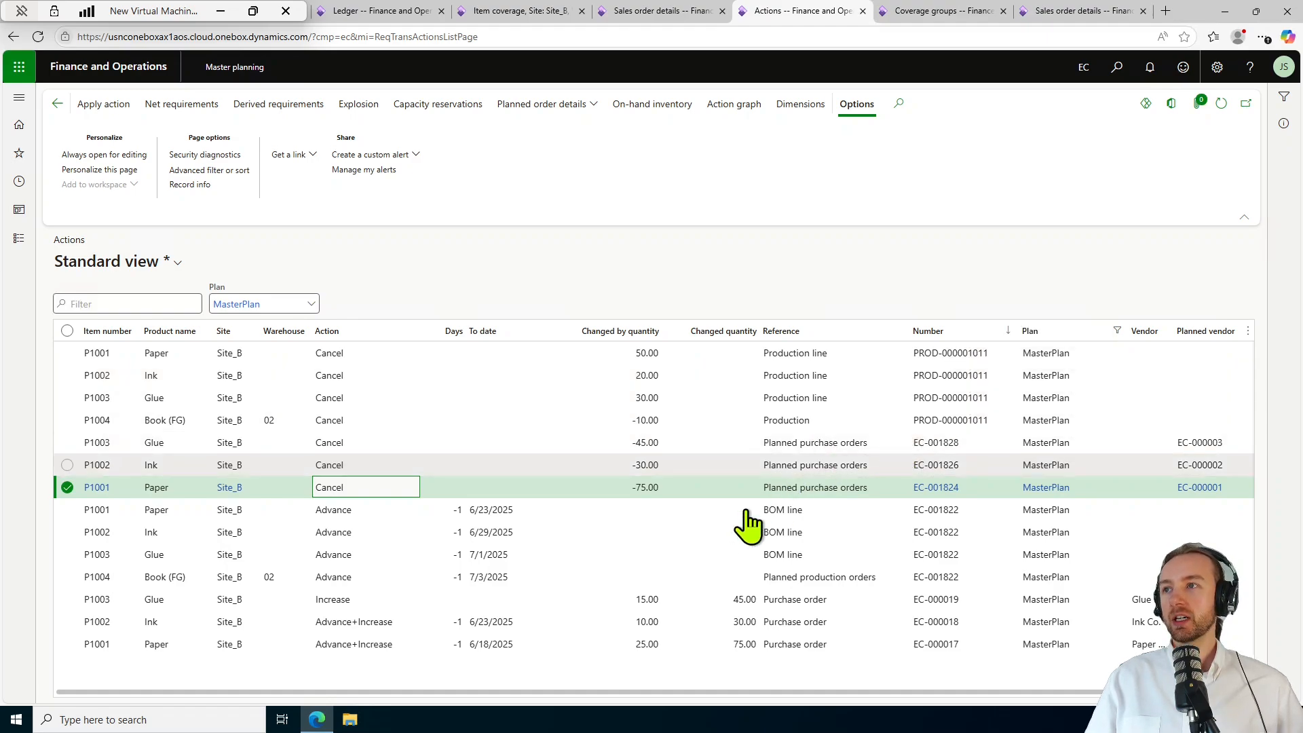
click(820, 514)
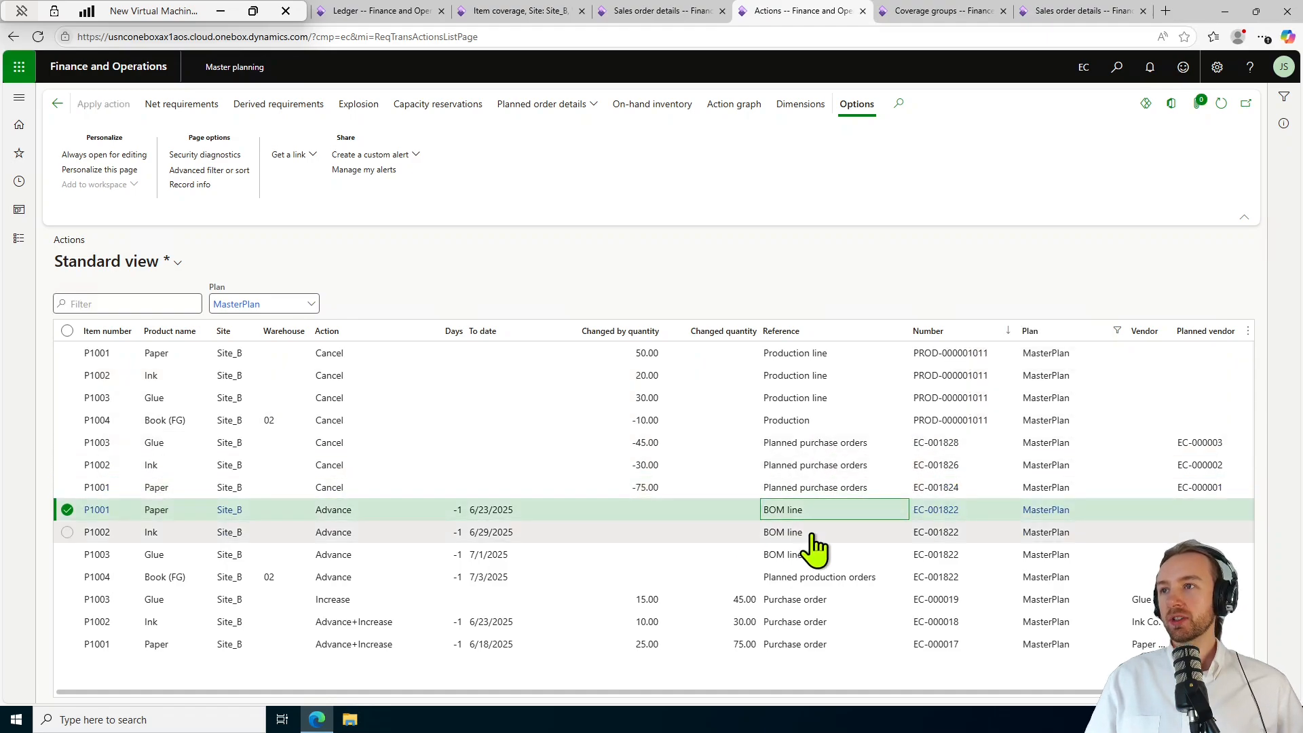
key(Down)
key(Down)
key(Down)
key(Down)
key(Down)
key(Down)
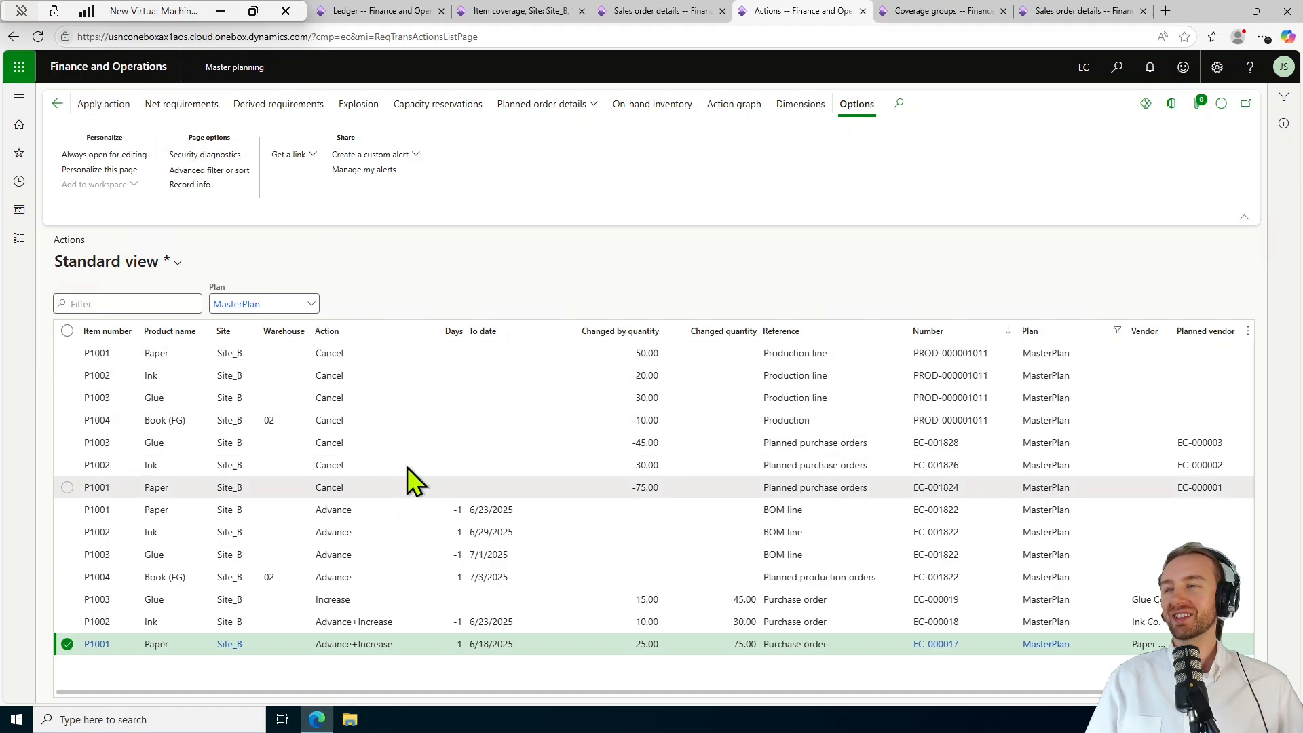
Run master planning for MasterPlan again, refresh, and confirm the Actions list is empty.
click(57, 103)
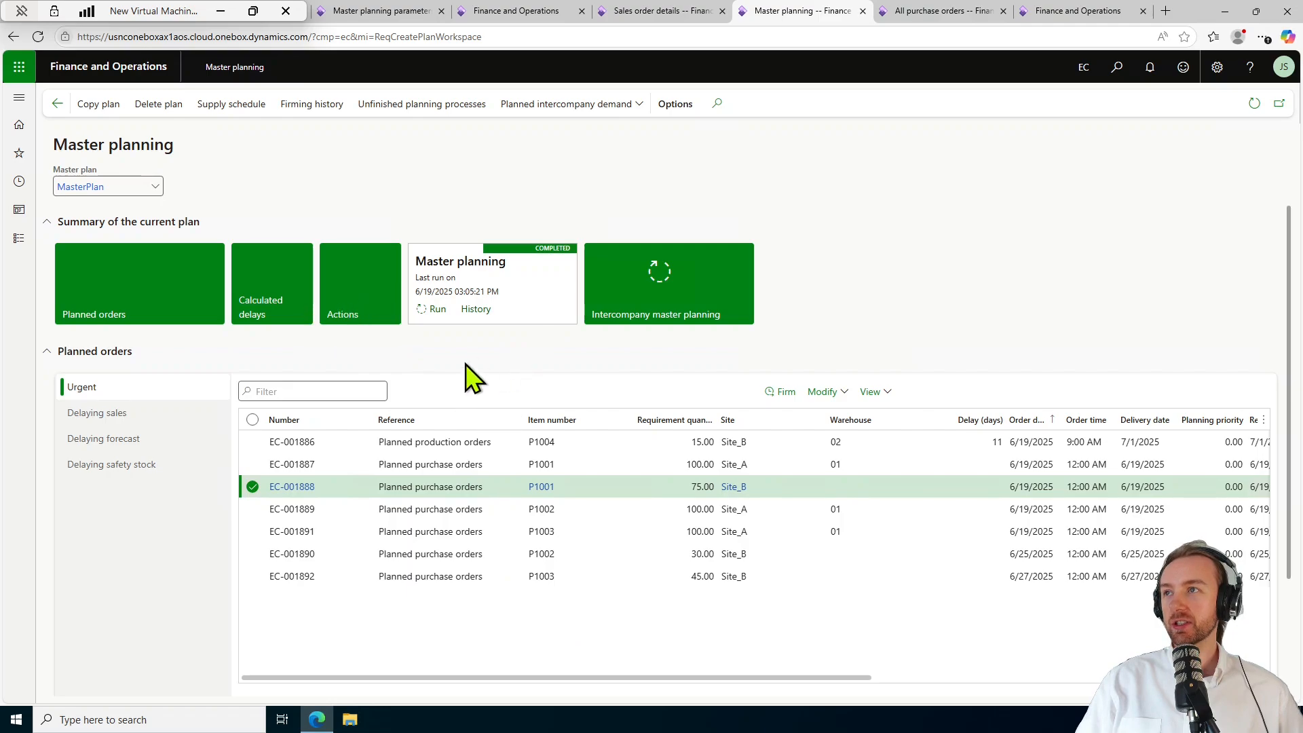
click(438, 311)
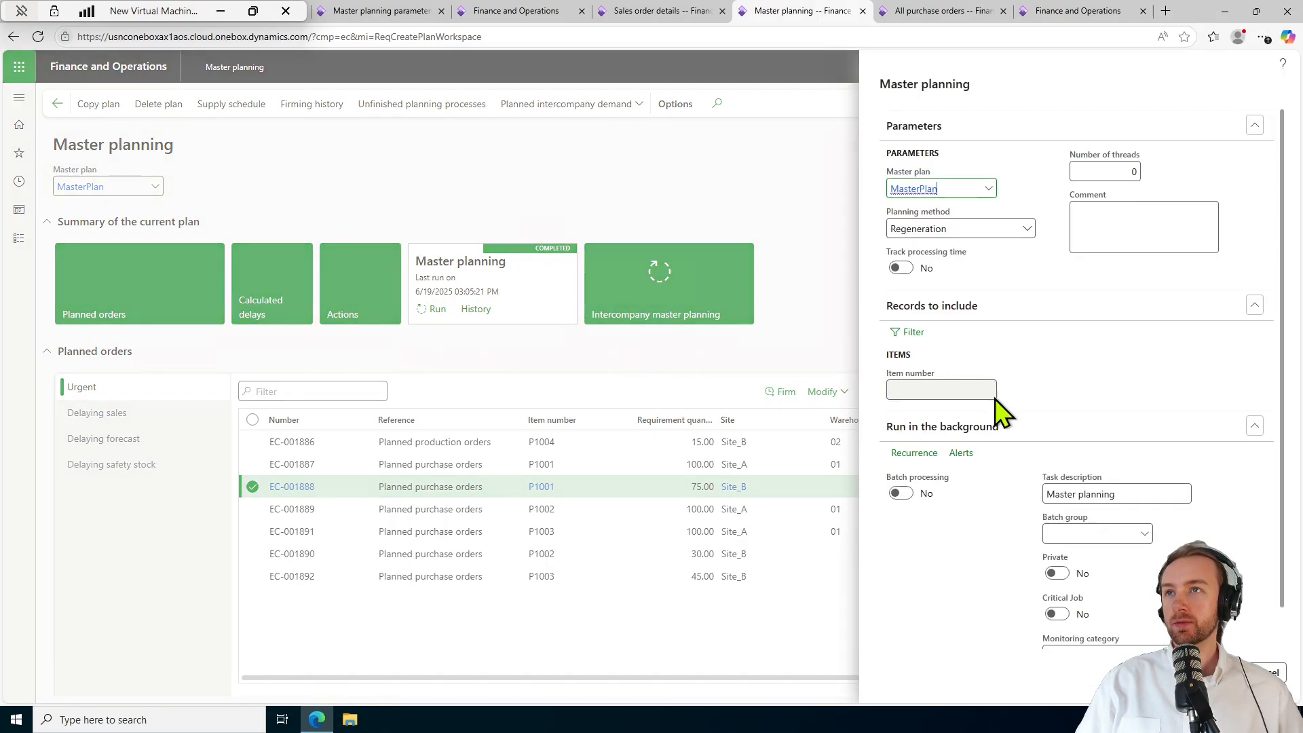
click(1221, 672)
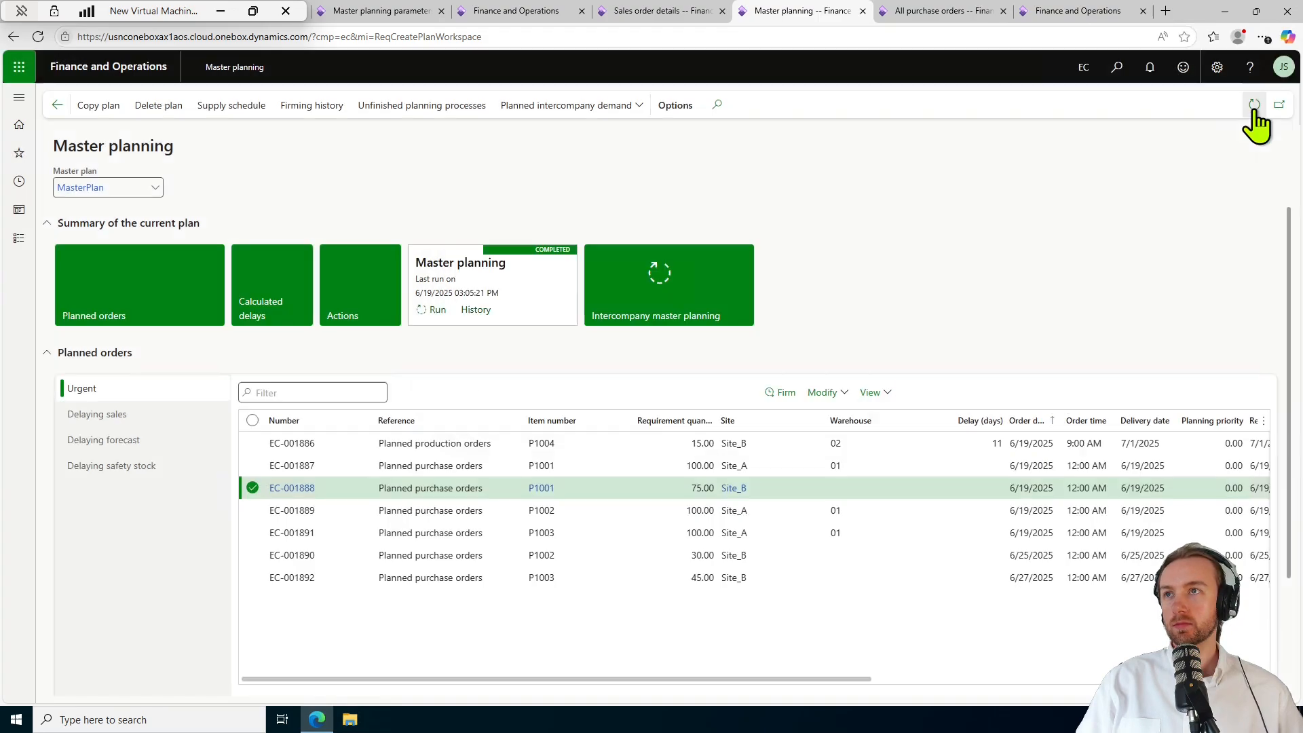
click(1255, 125)
click(1287, 93)
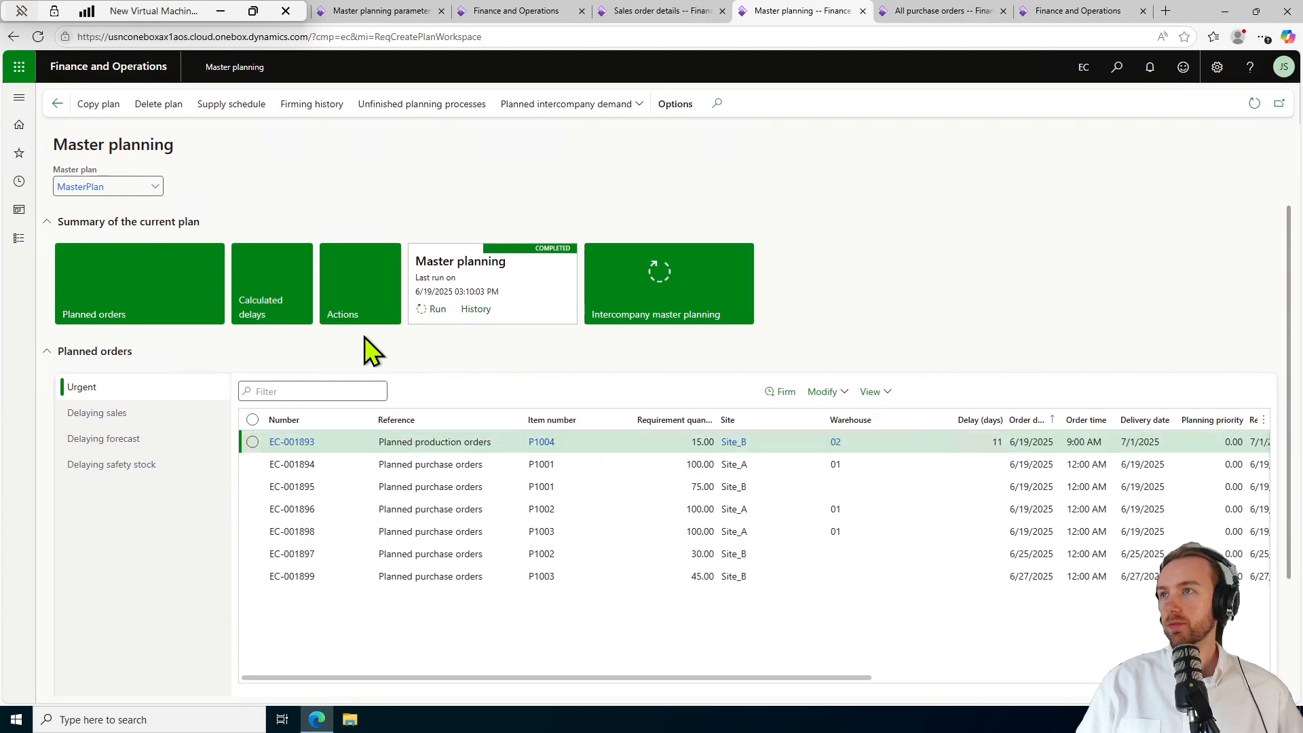
click(362, 308)
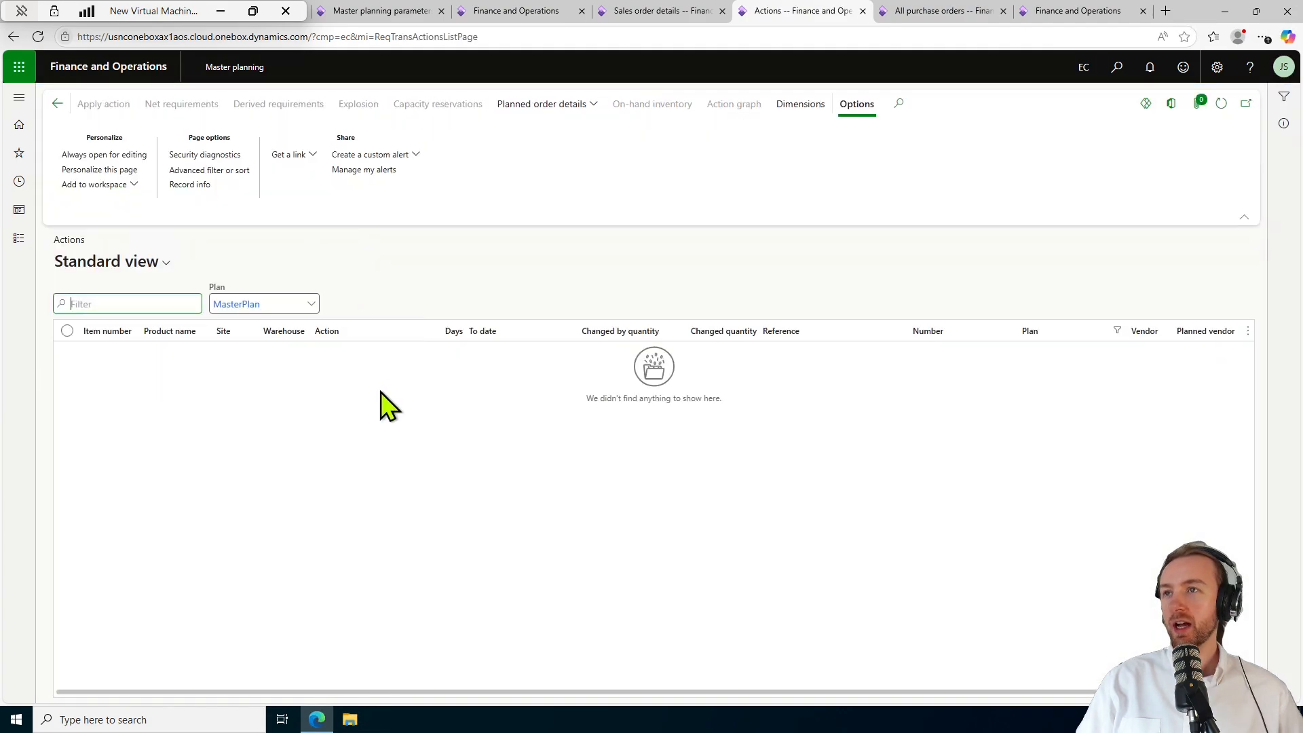
Review Book (FG)'s calculated delays and come back to the Master planning workspace.
click(57, 103)
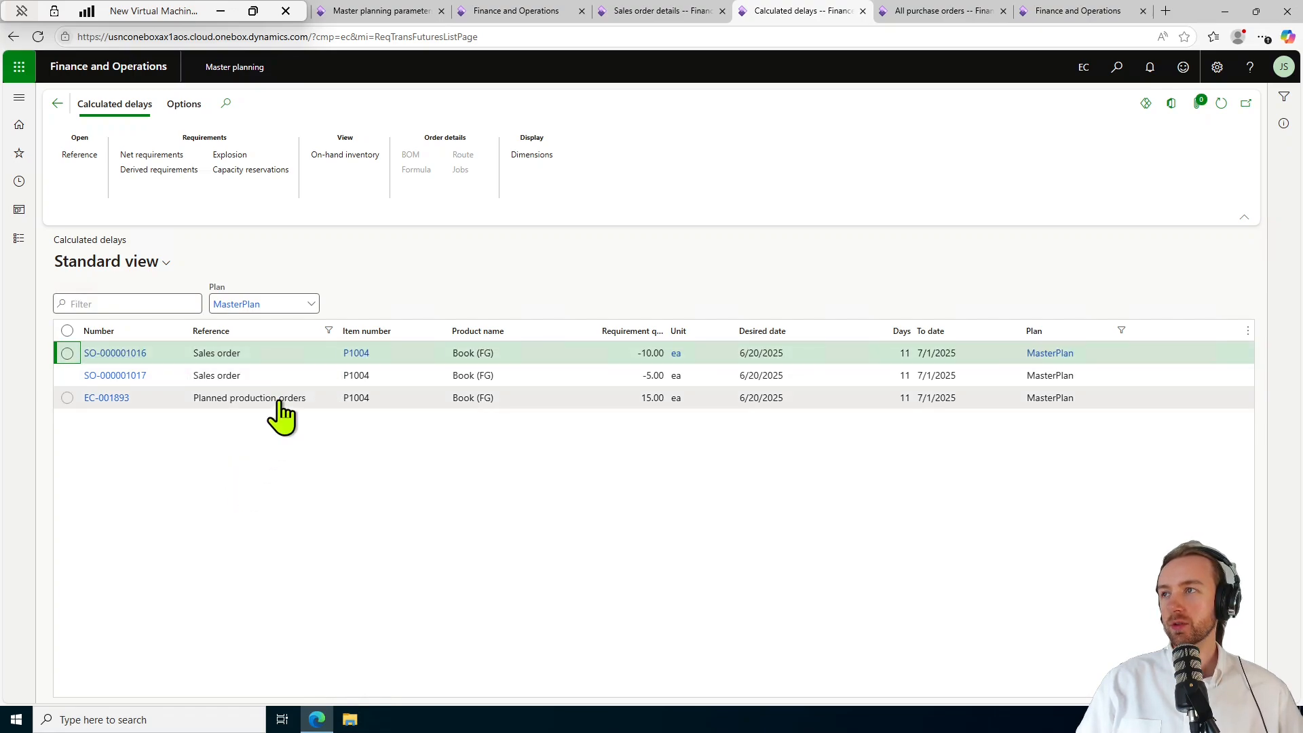
click(57, 103)
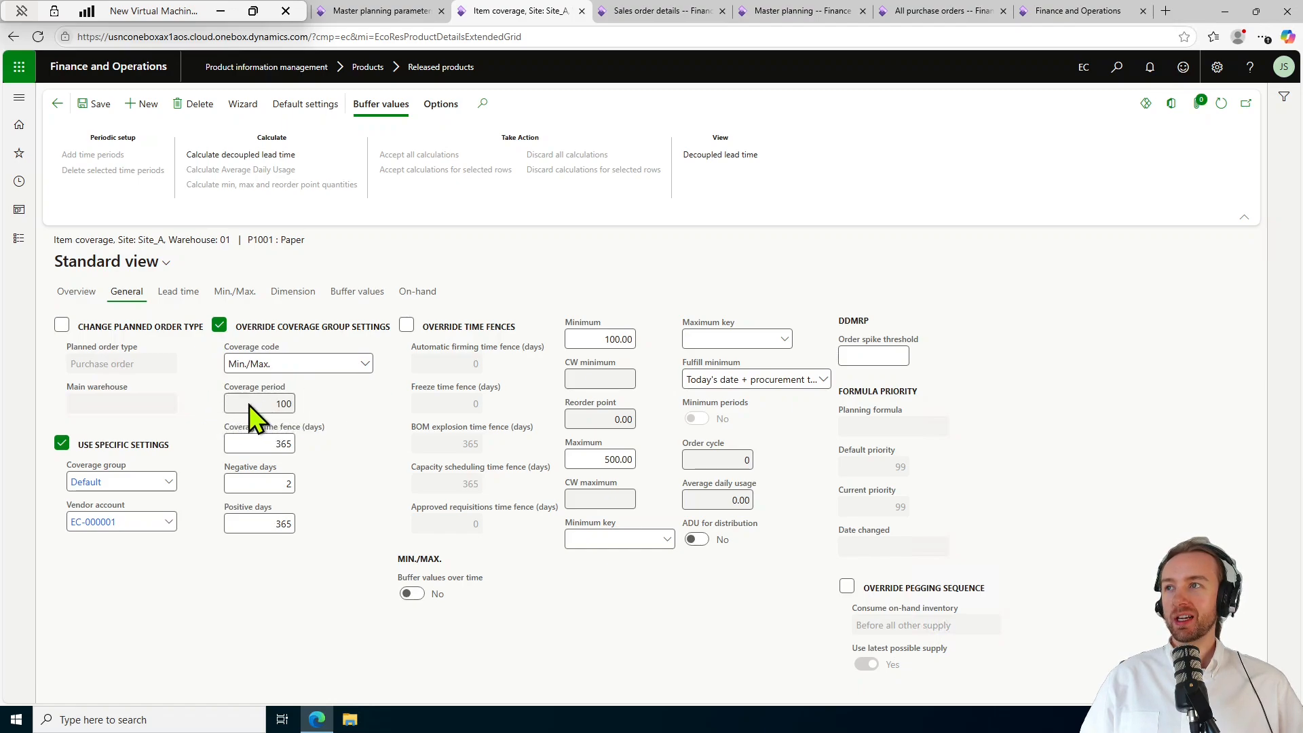
Give P1001 Paper's Site_A coverage code Min./Max. with Maximum 500, and save.
click(352, 370)
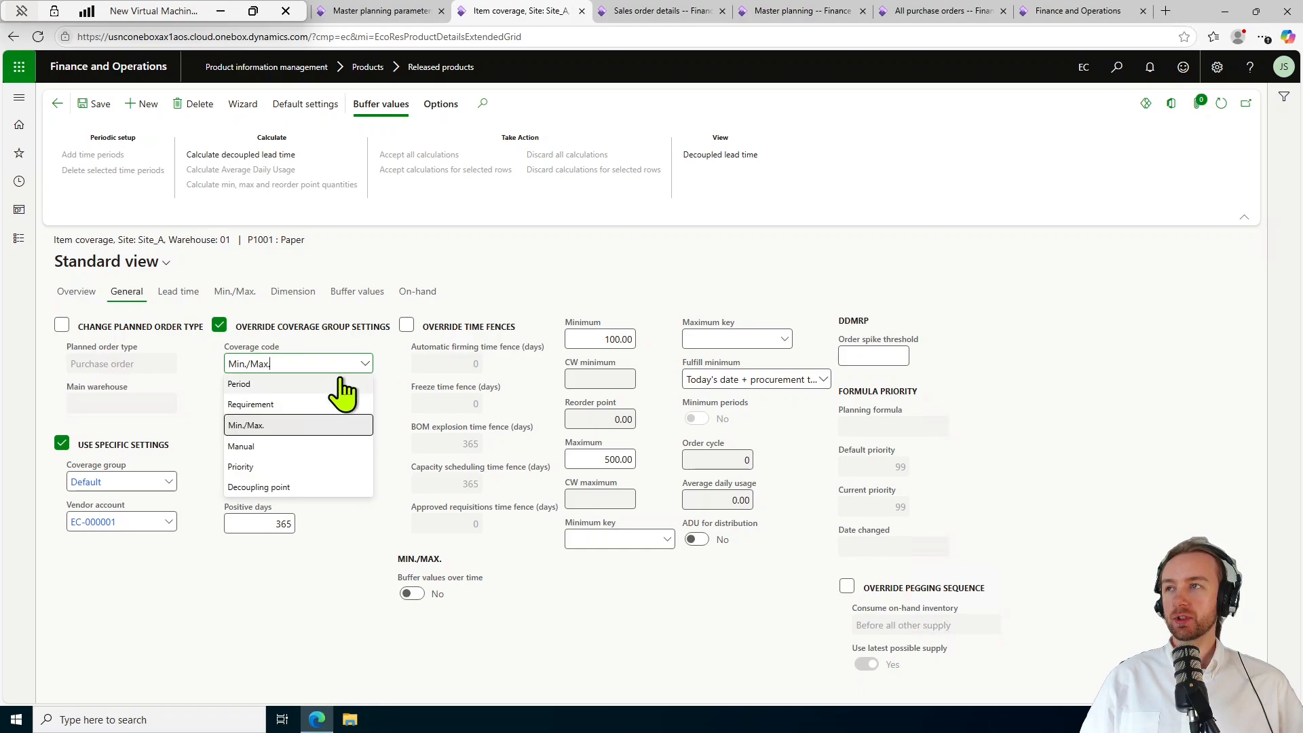
click(336, 382)
click(363, 366)
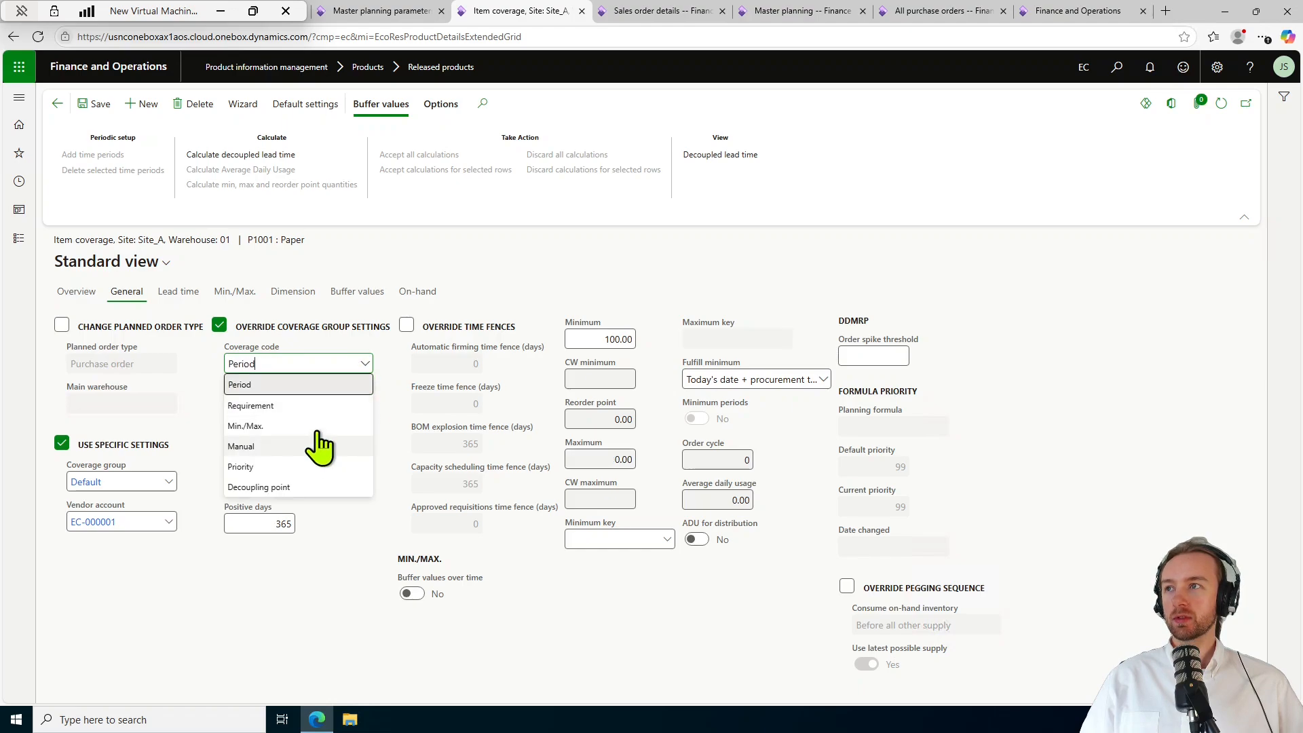
click(352, 429)
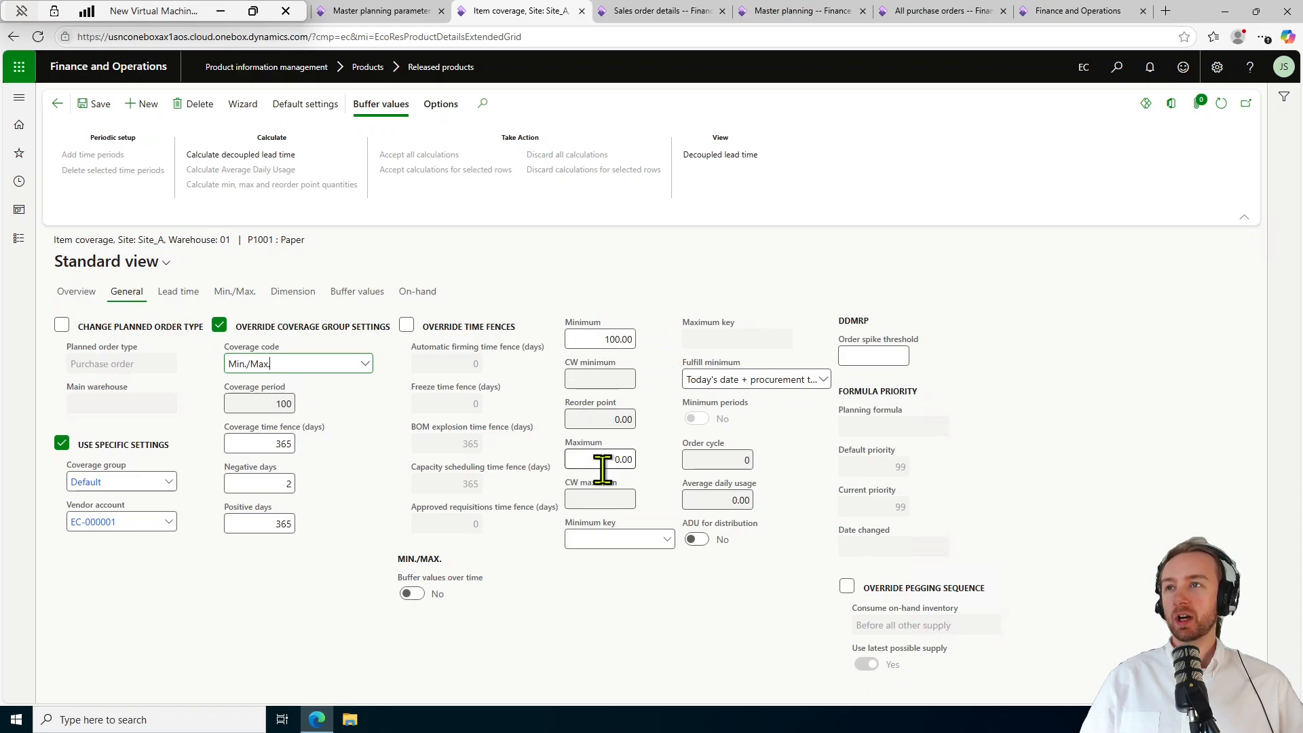
mouse_move(619, 341)
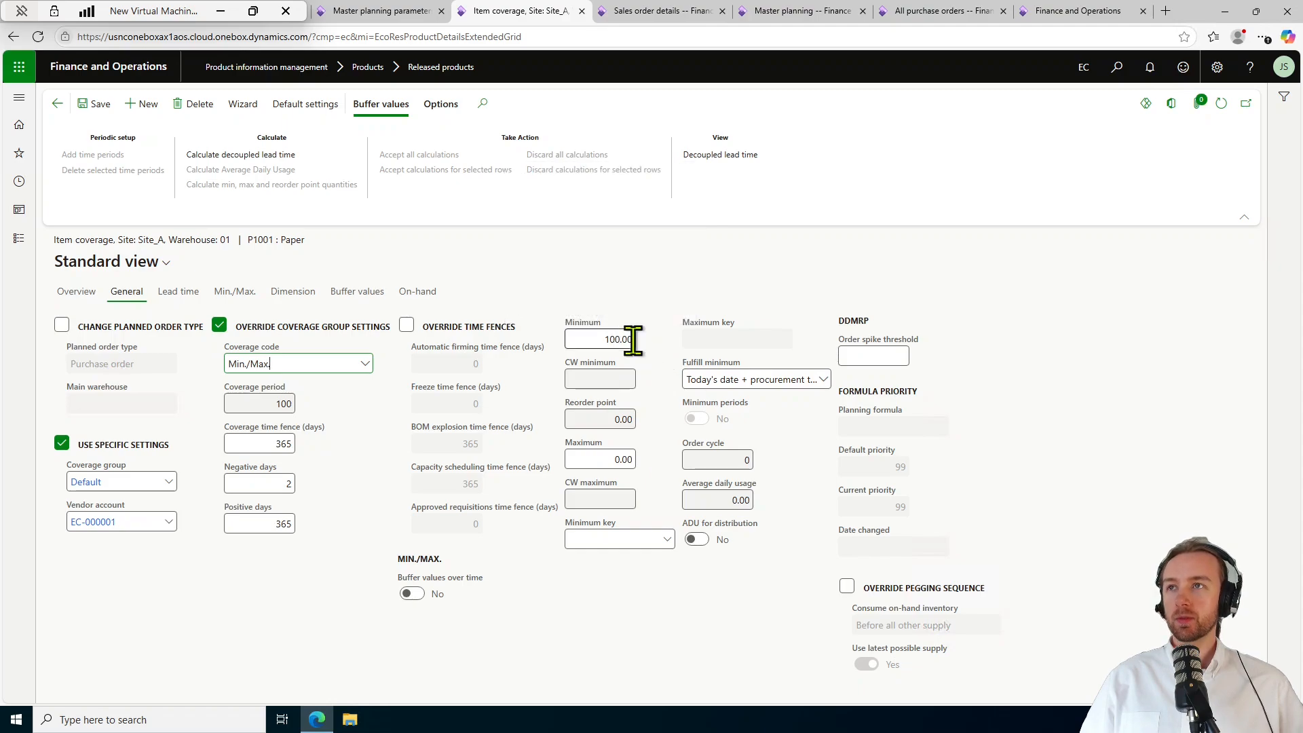
click(624, 460)
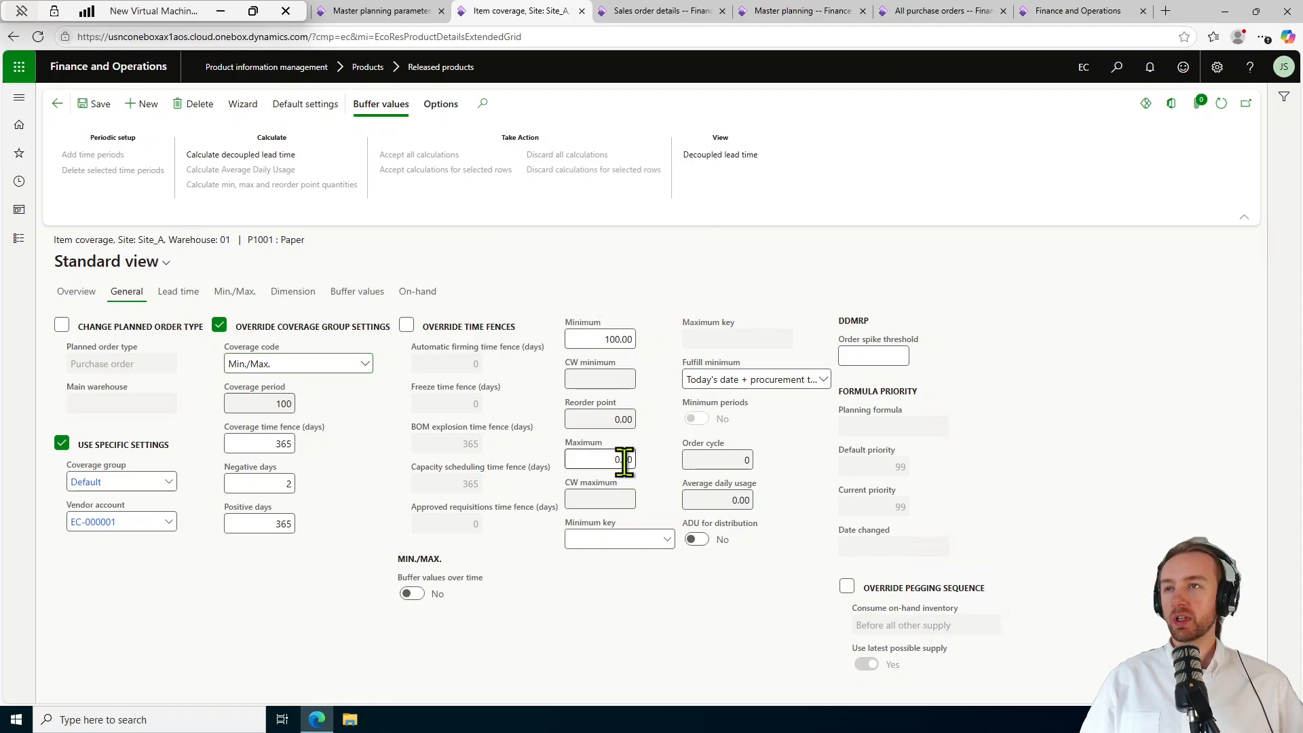
text(5)
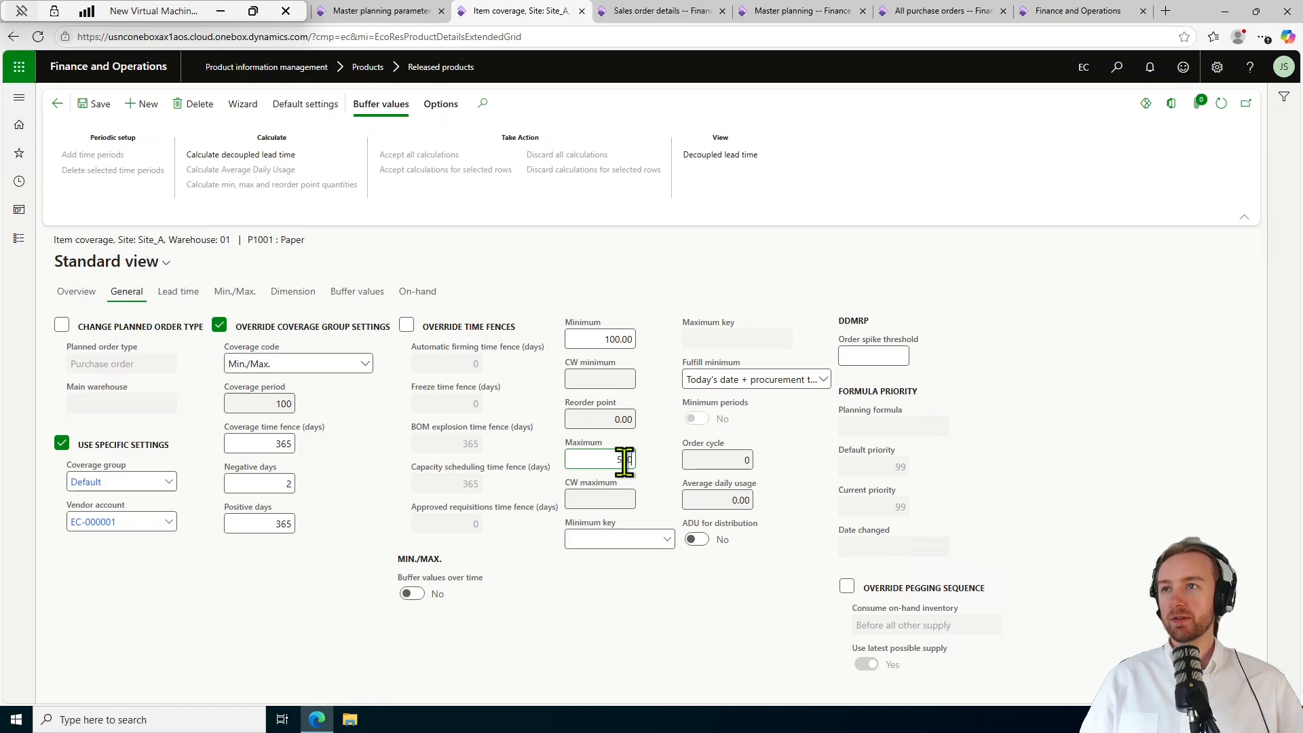
click(642, 609)
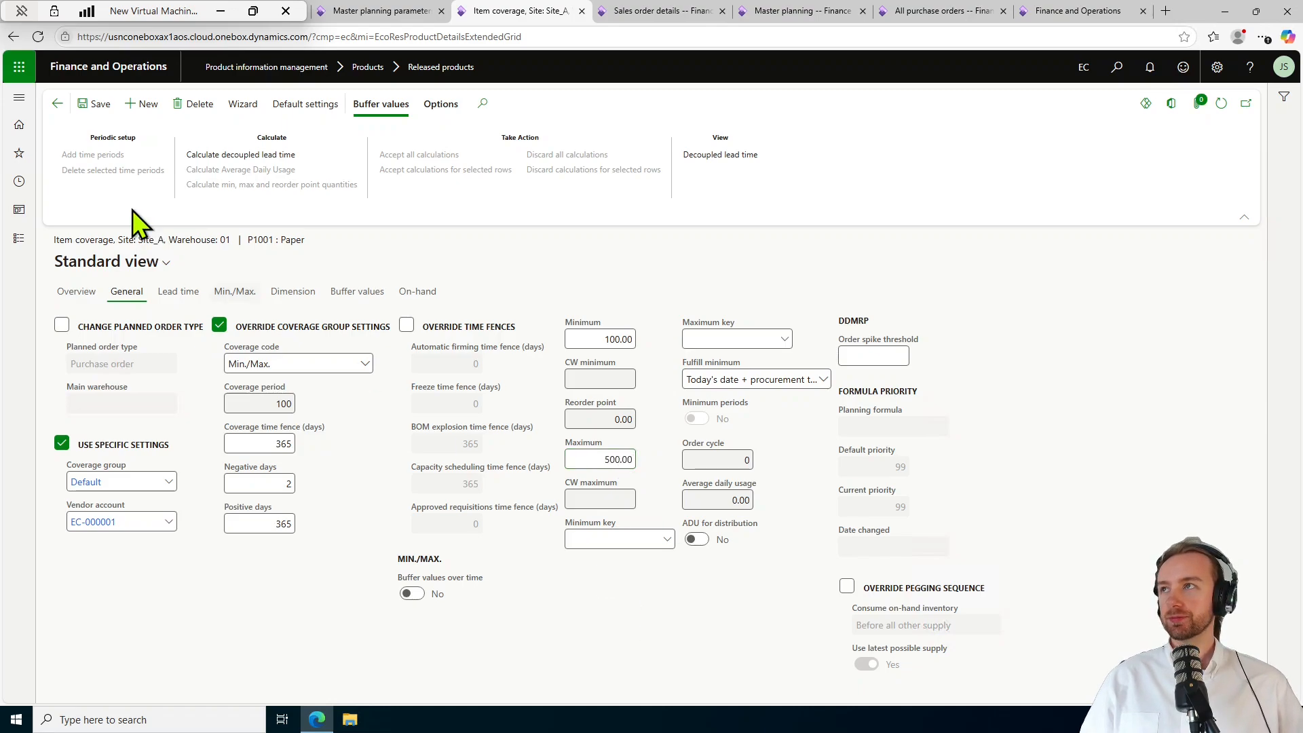
click(99, 109)
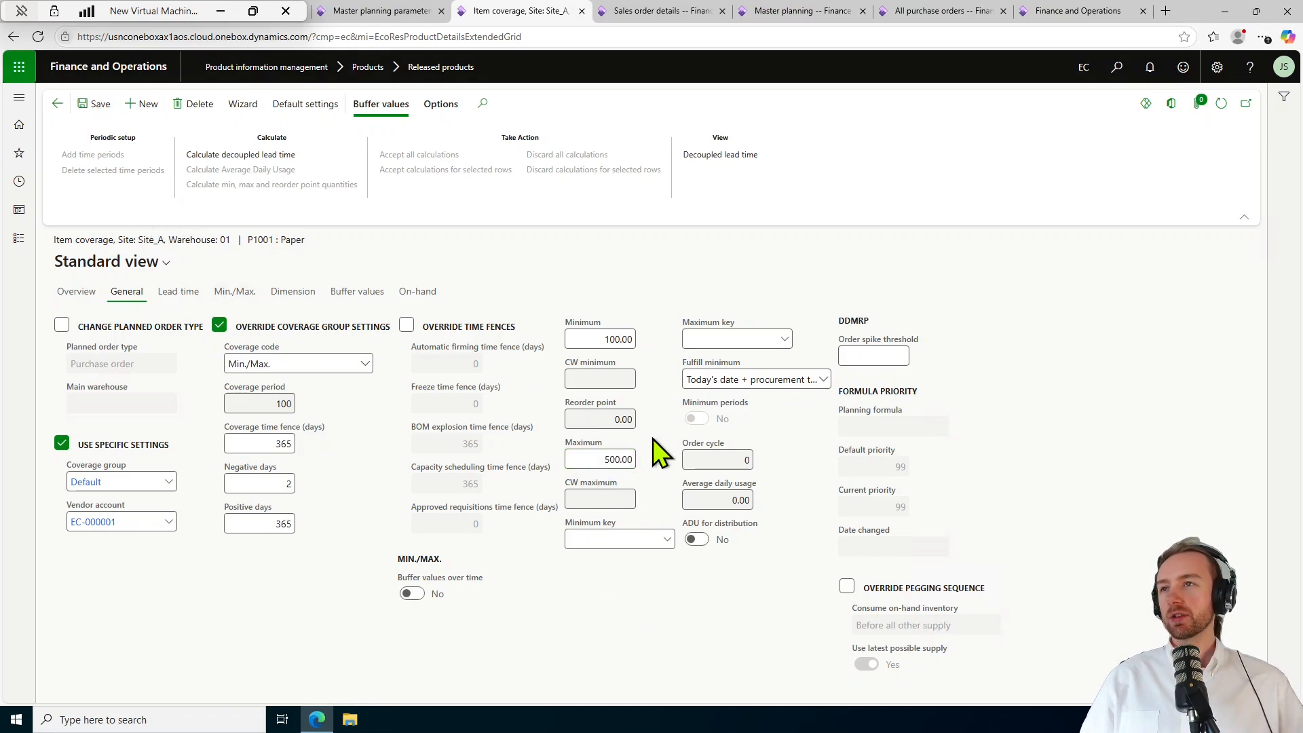
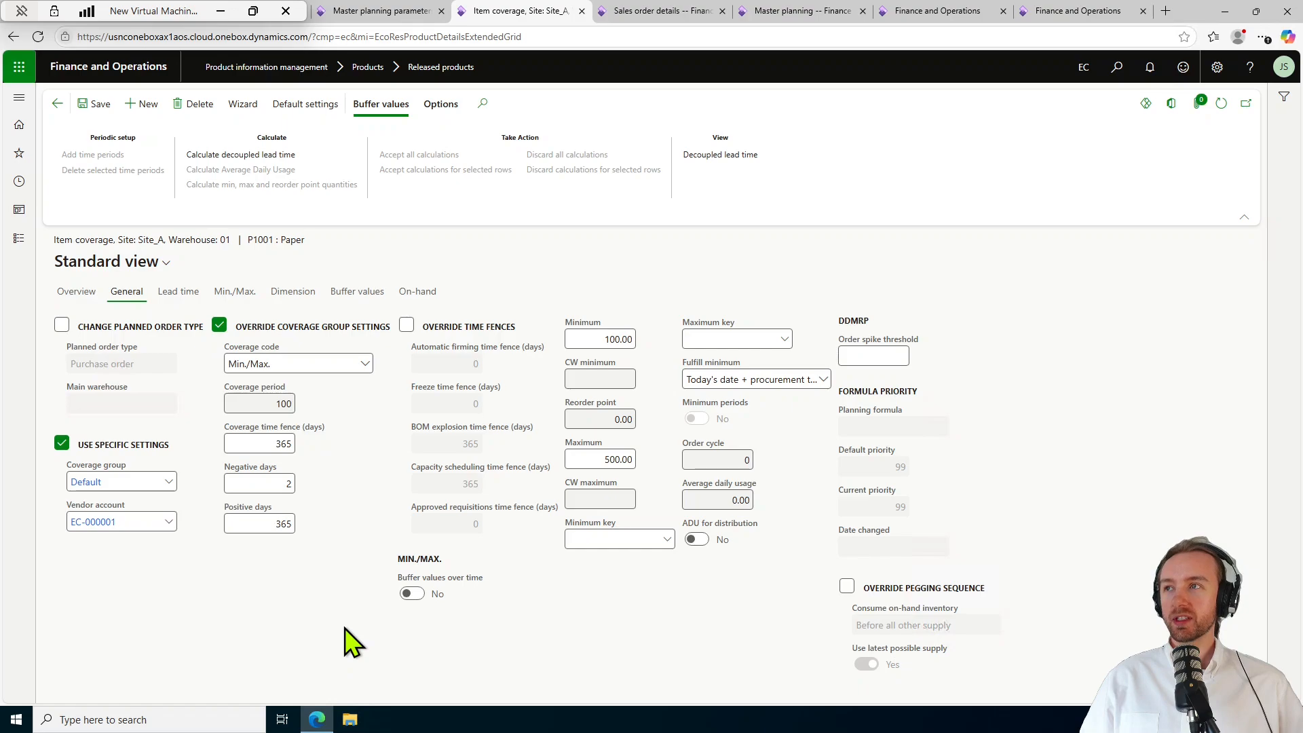
Rerun master planning for MasterPlan from the Master planning workspace.
click(780, 13)
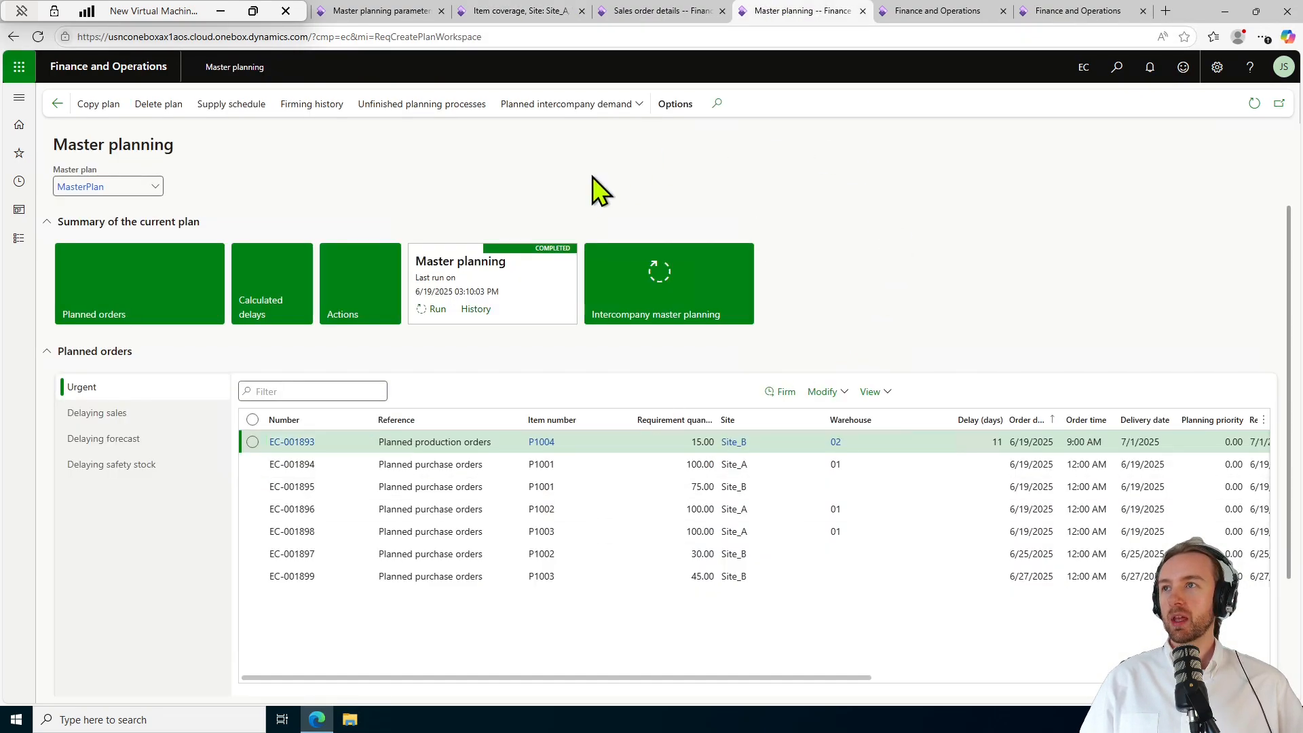
click(438, 309)
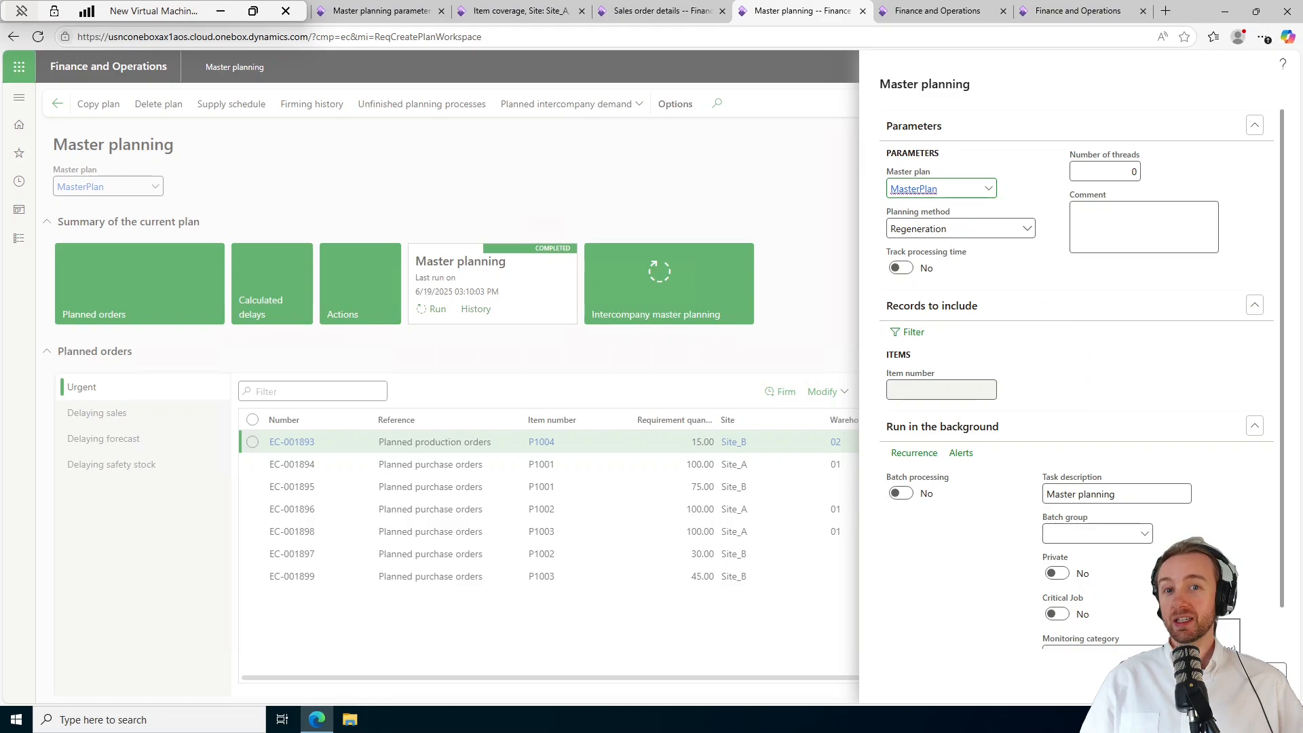
click(1216, 672)
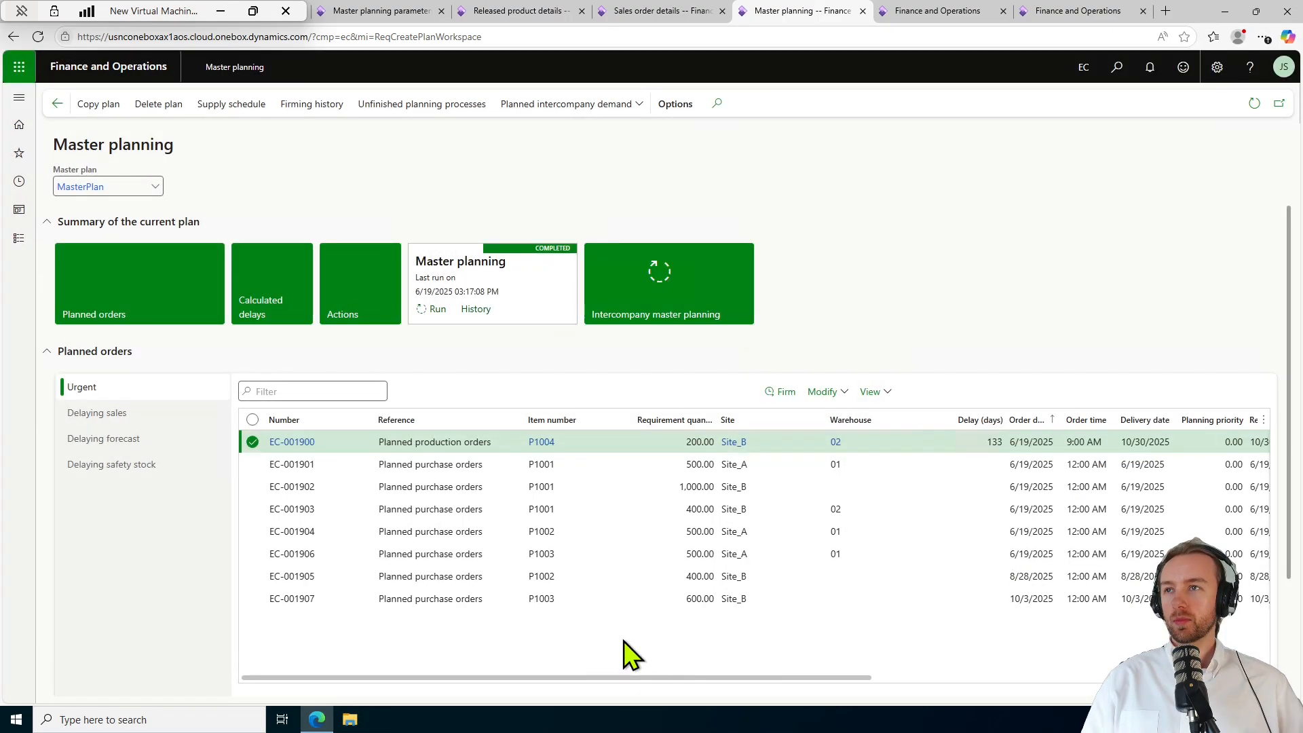
Sort planned orders by item number Z to A and widen the Requirement quantity column.
click(621, 420)
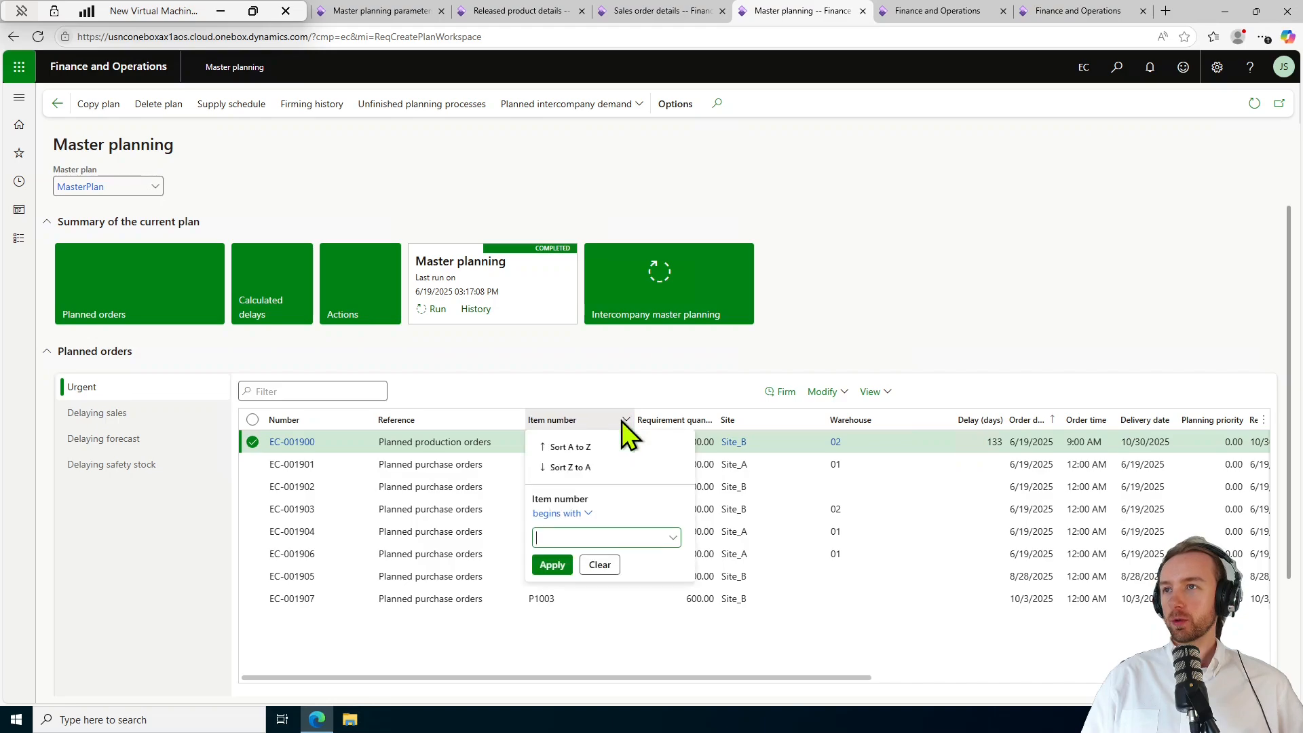
click(577, 468)
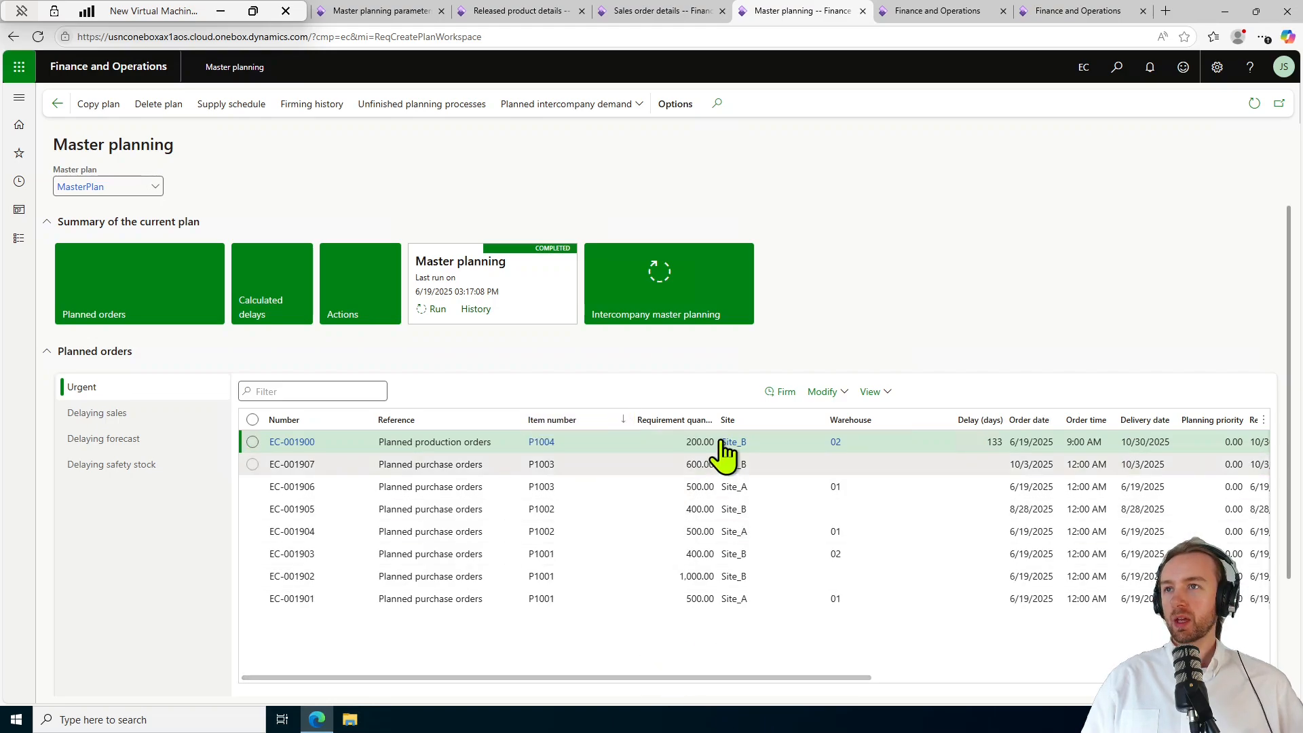
drag(714, 421, 753, 422)
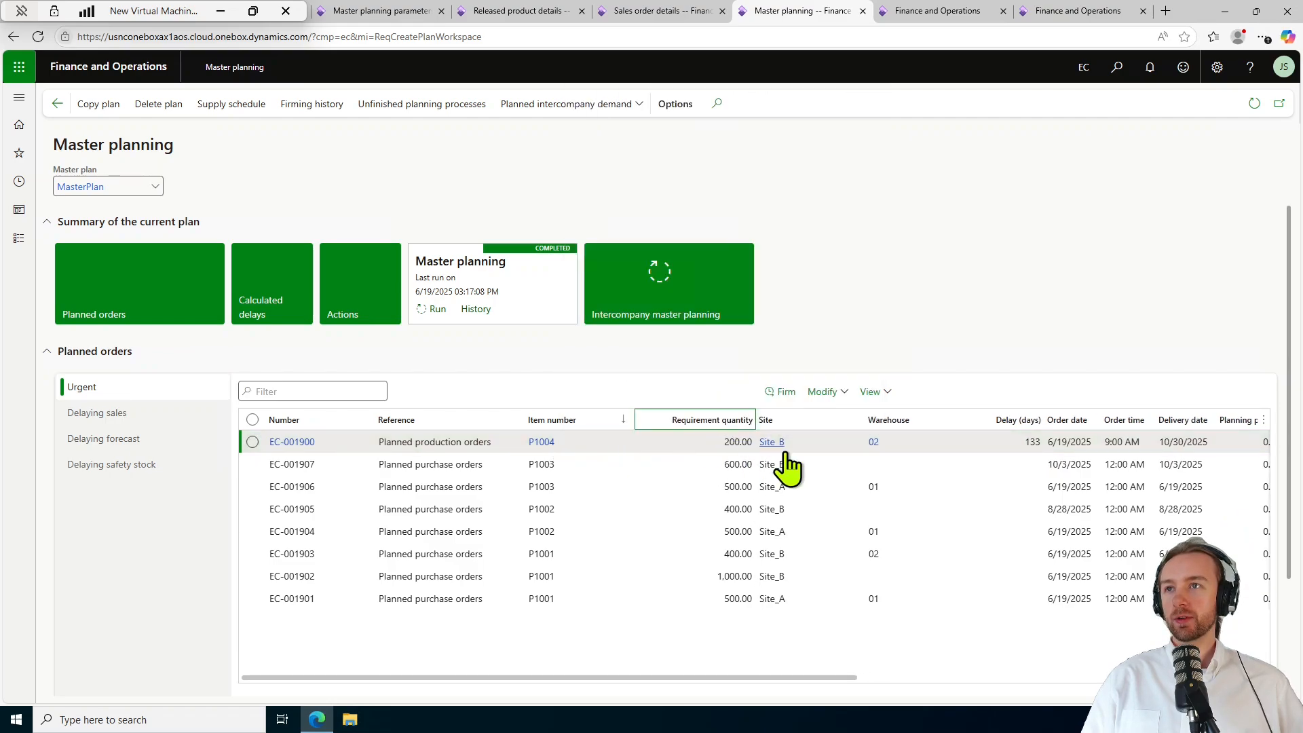
Review planned orders EC-001900 to EC-001906, then open planned order EC-001900.
click(735, 441)
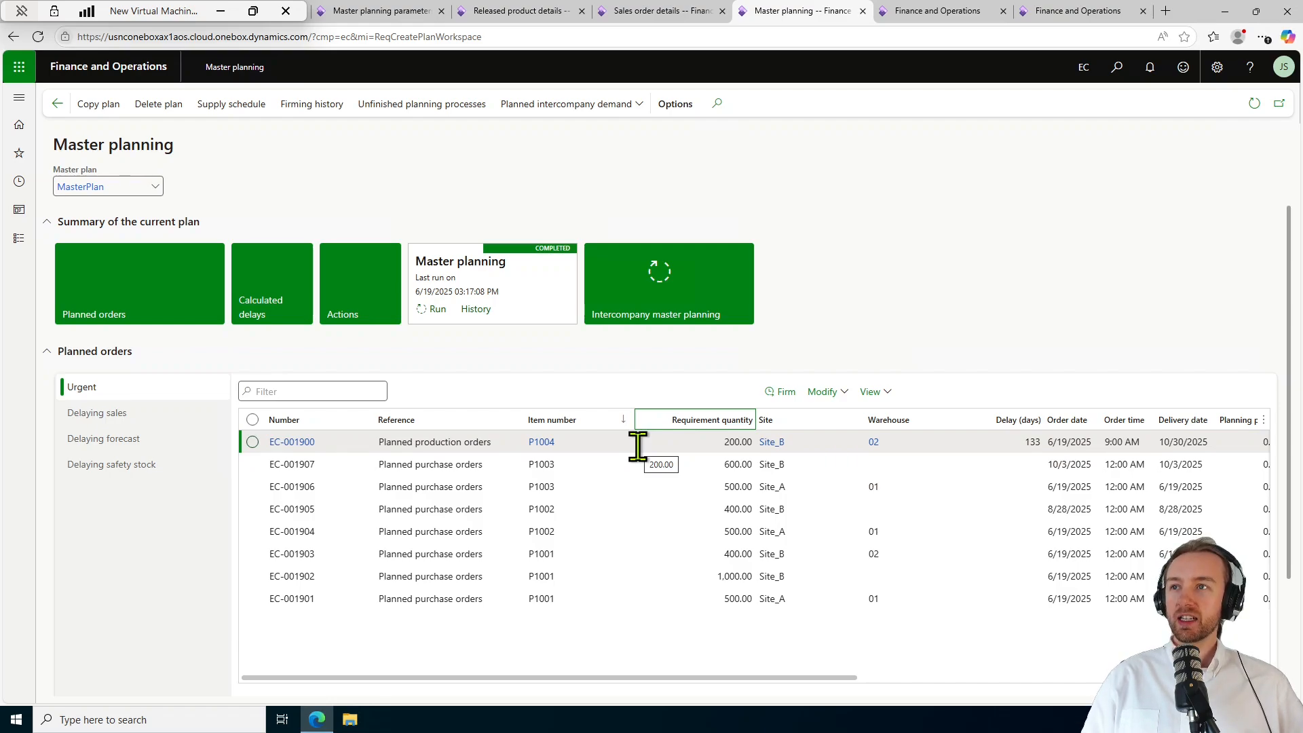
click(666, 484)
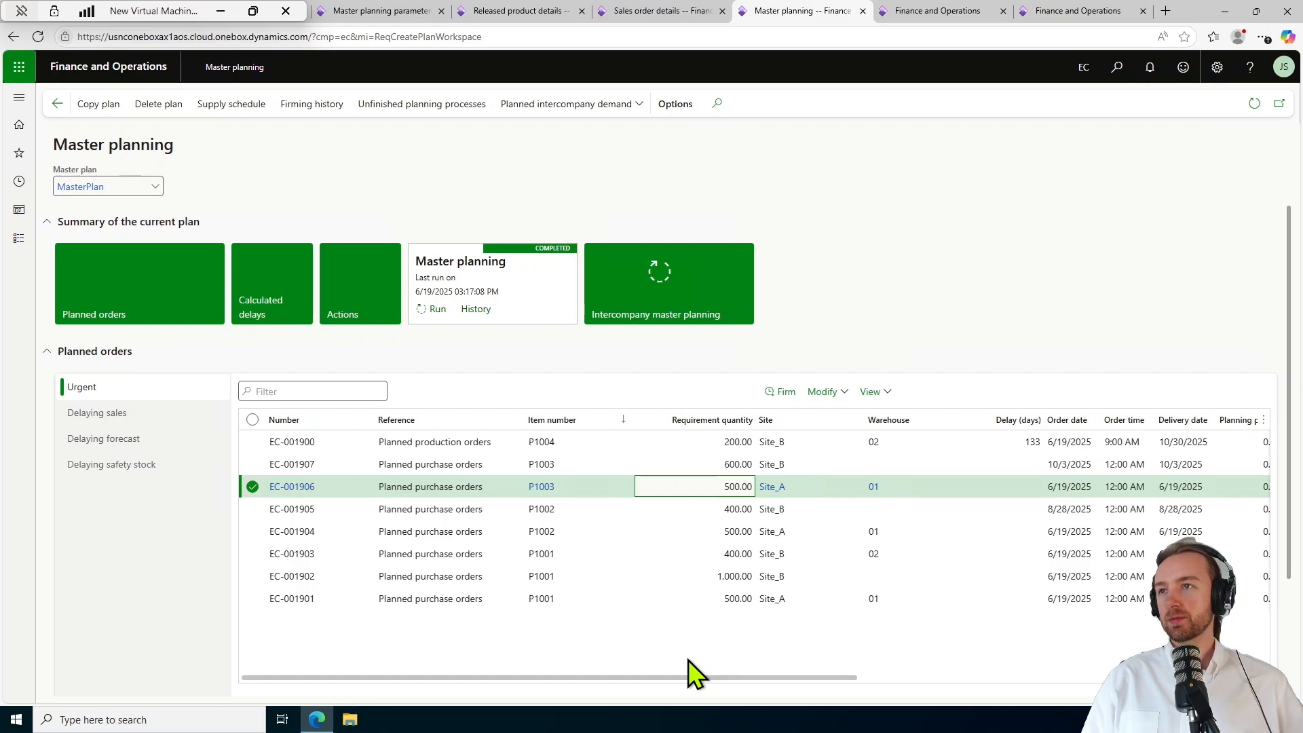
click(686, 532)
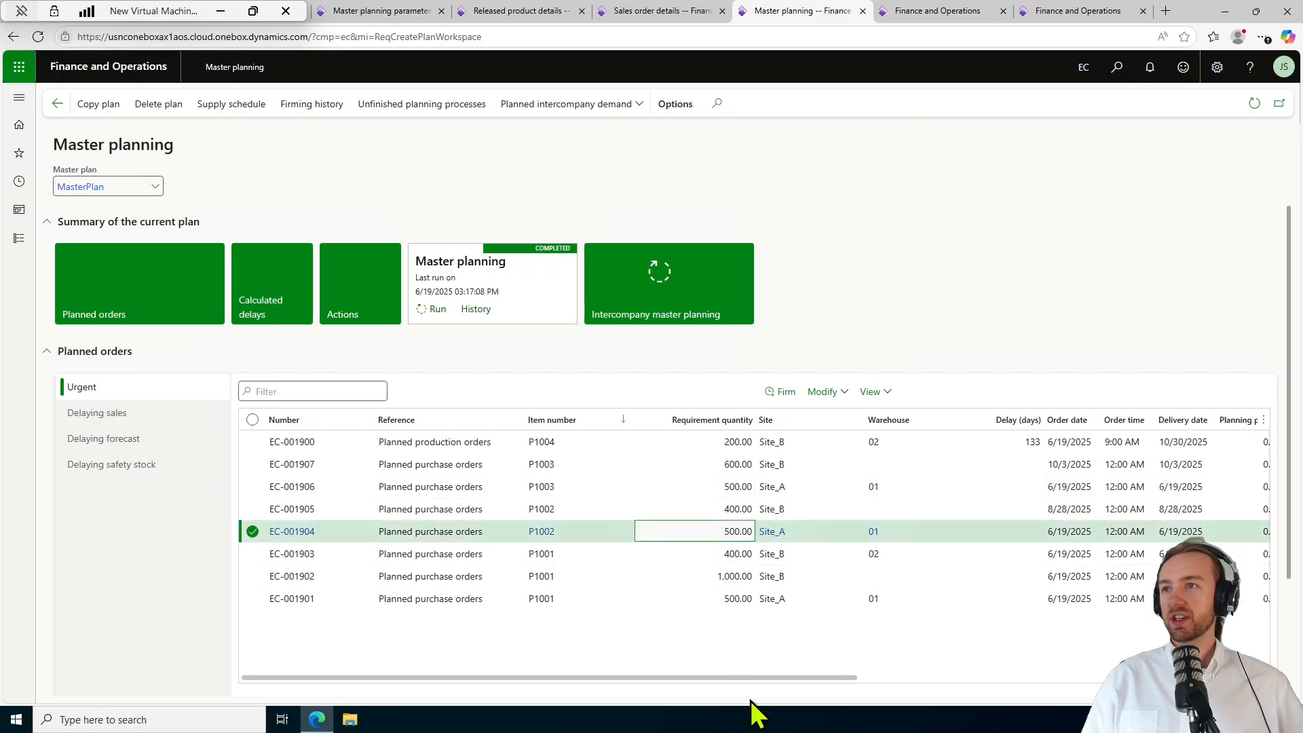
click(651, 556)
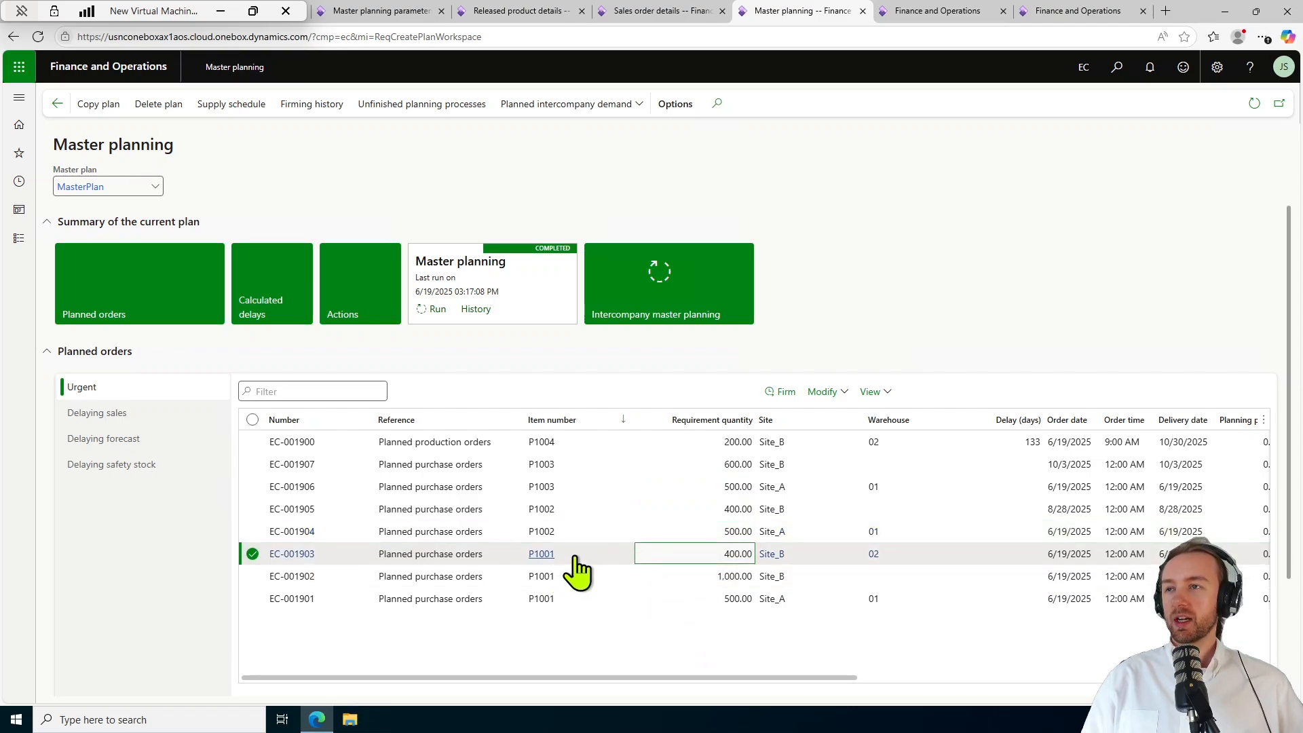
mouse_move(576, 560)
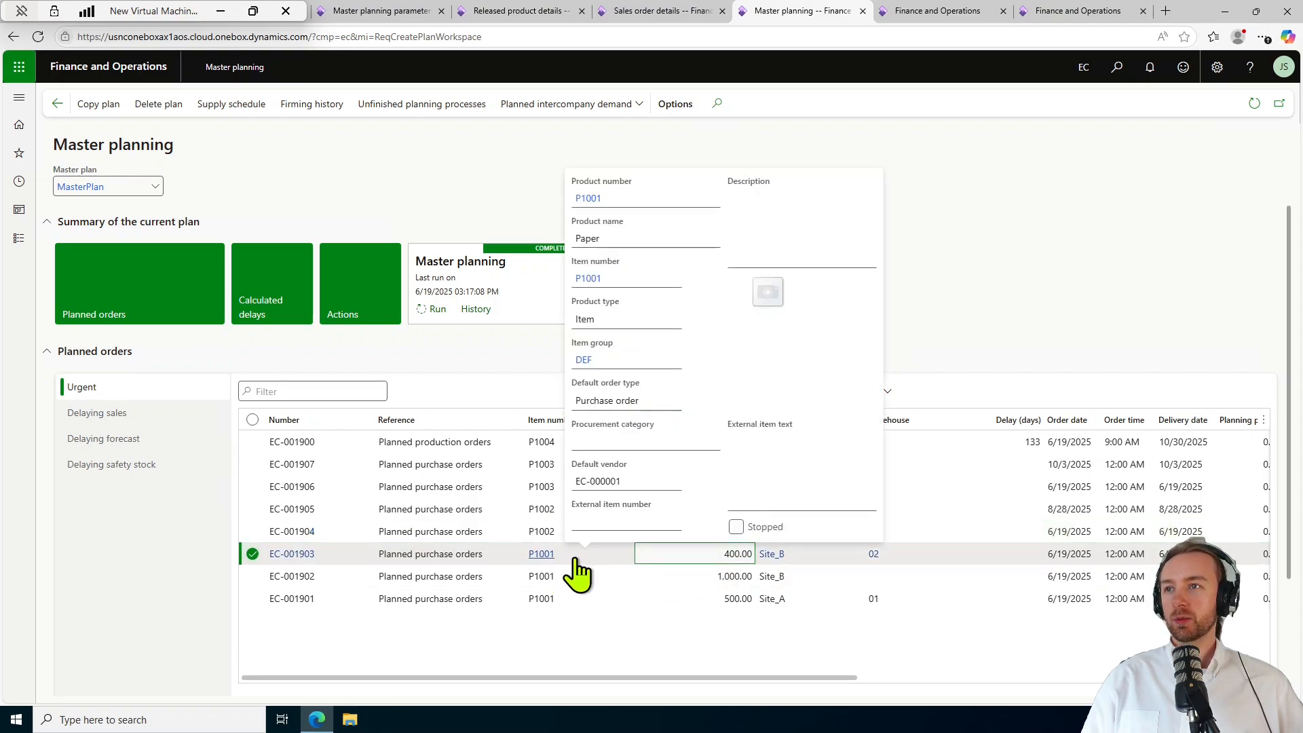
click(684, 600)
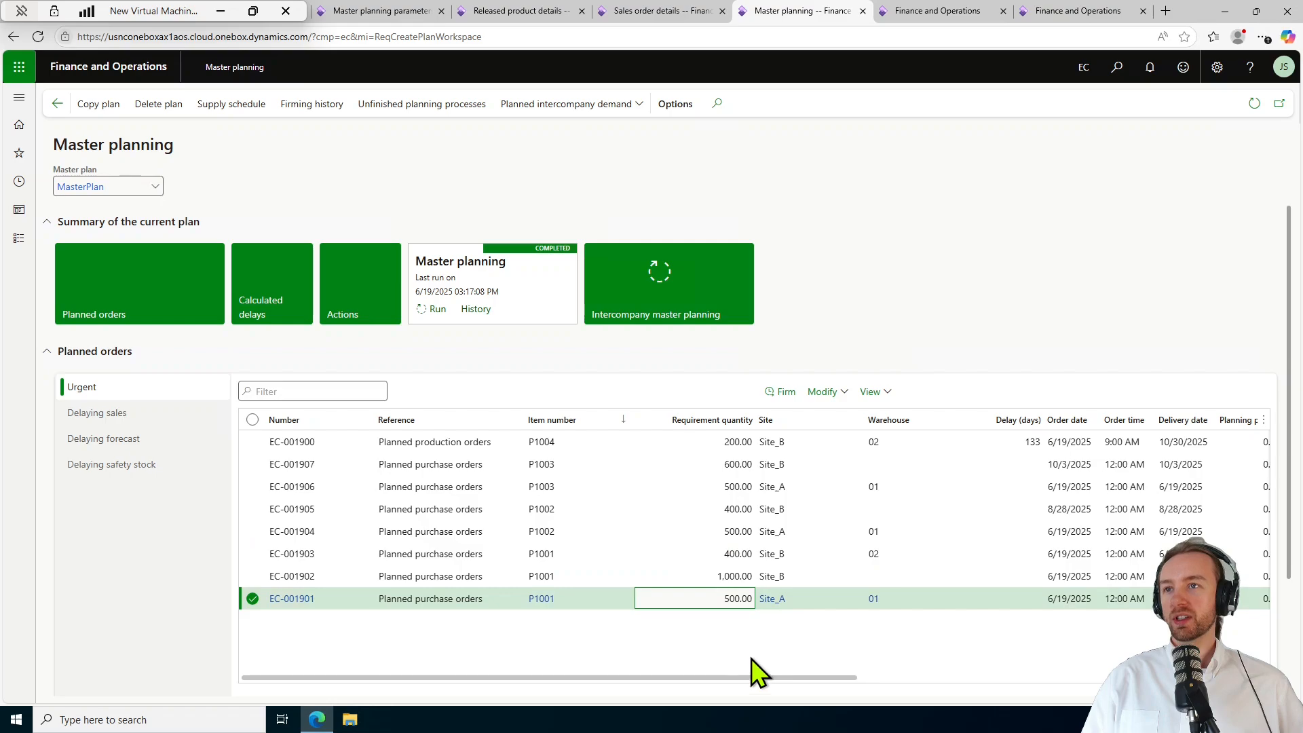
click(664, 557)
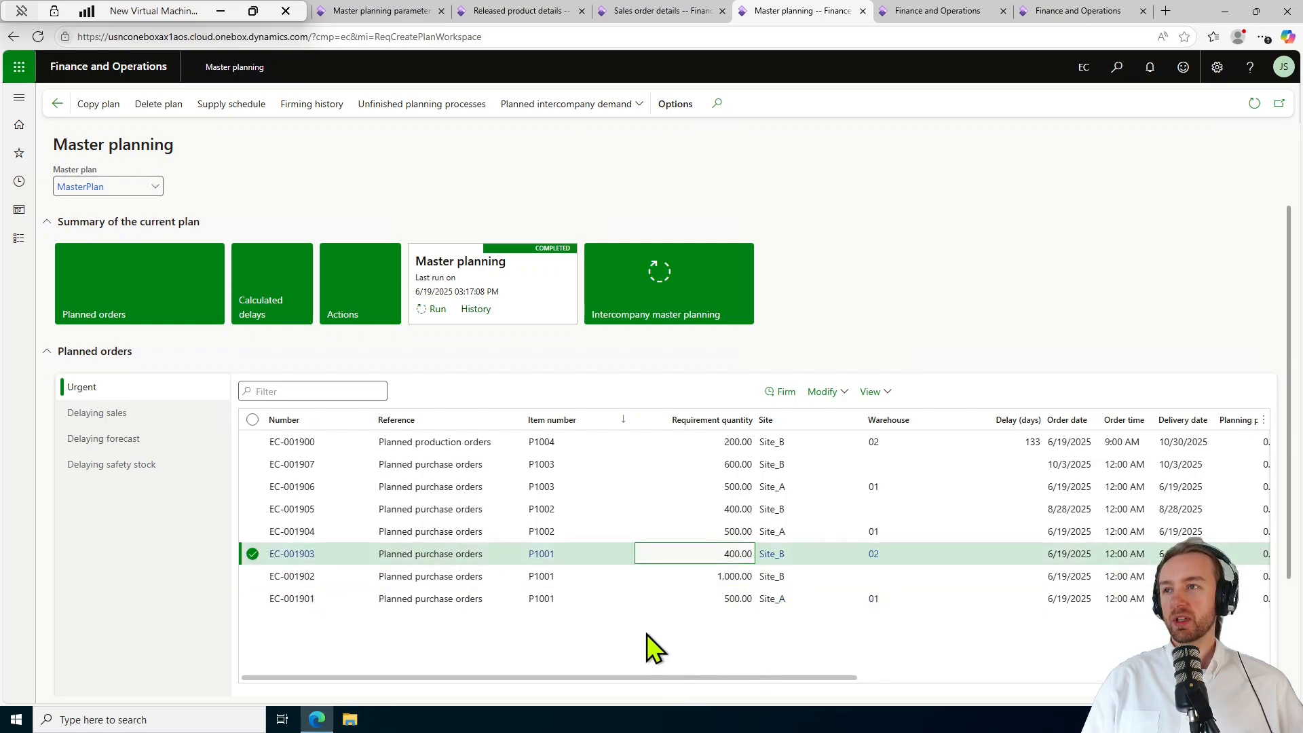
click(658, 575)
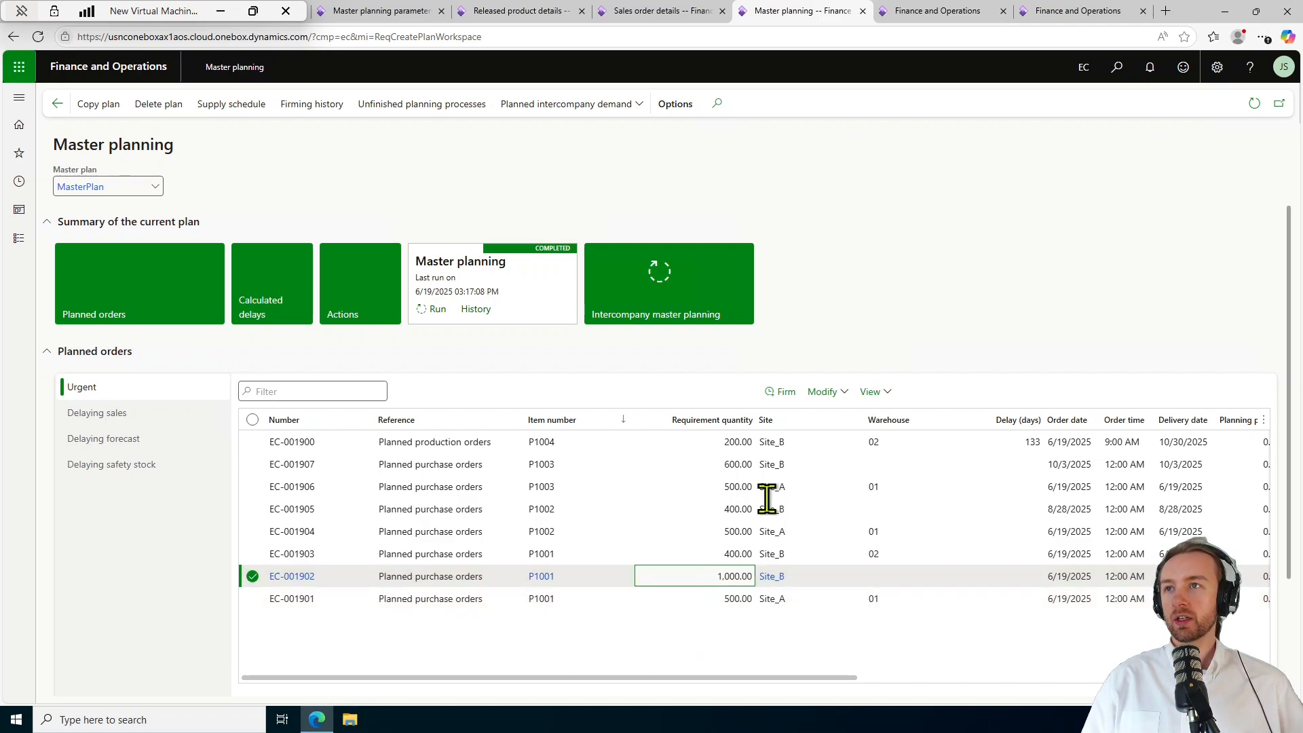
click(702, 442)
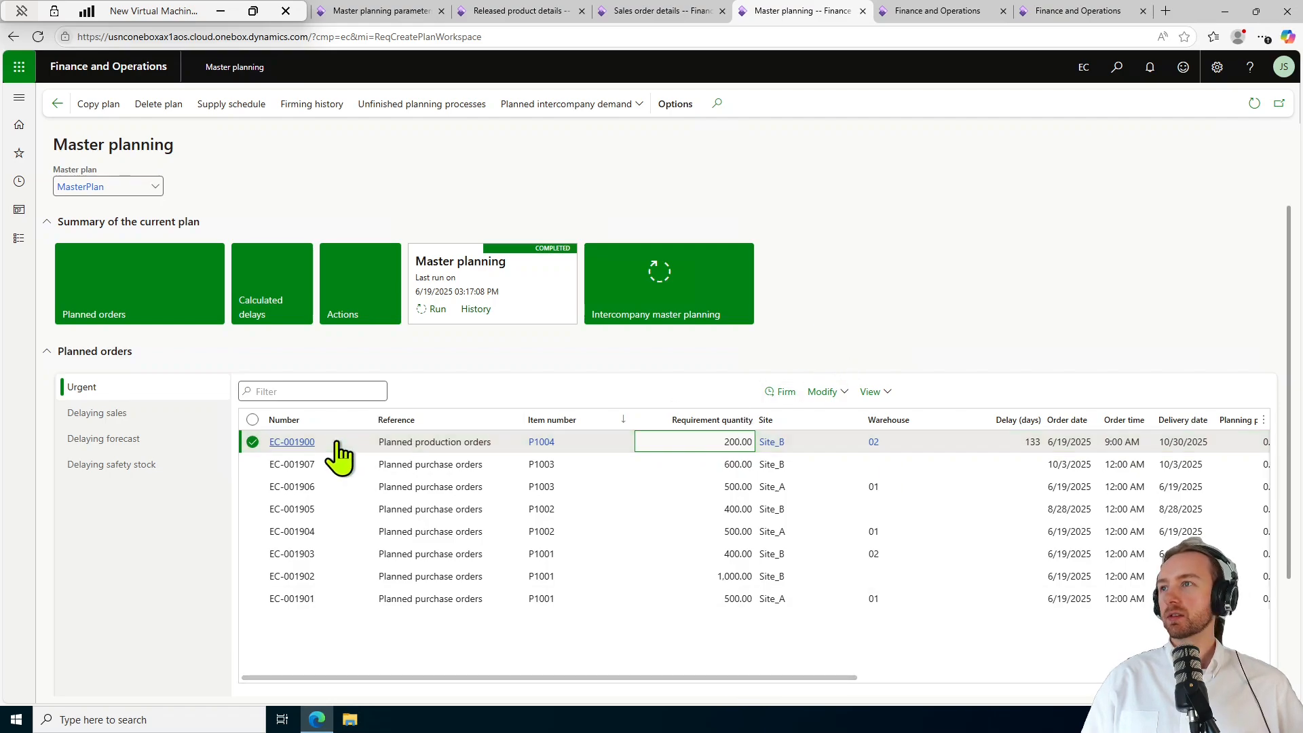
click(303, 442)
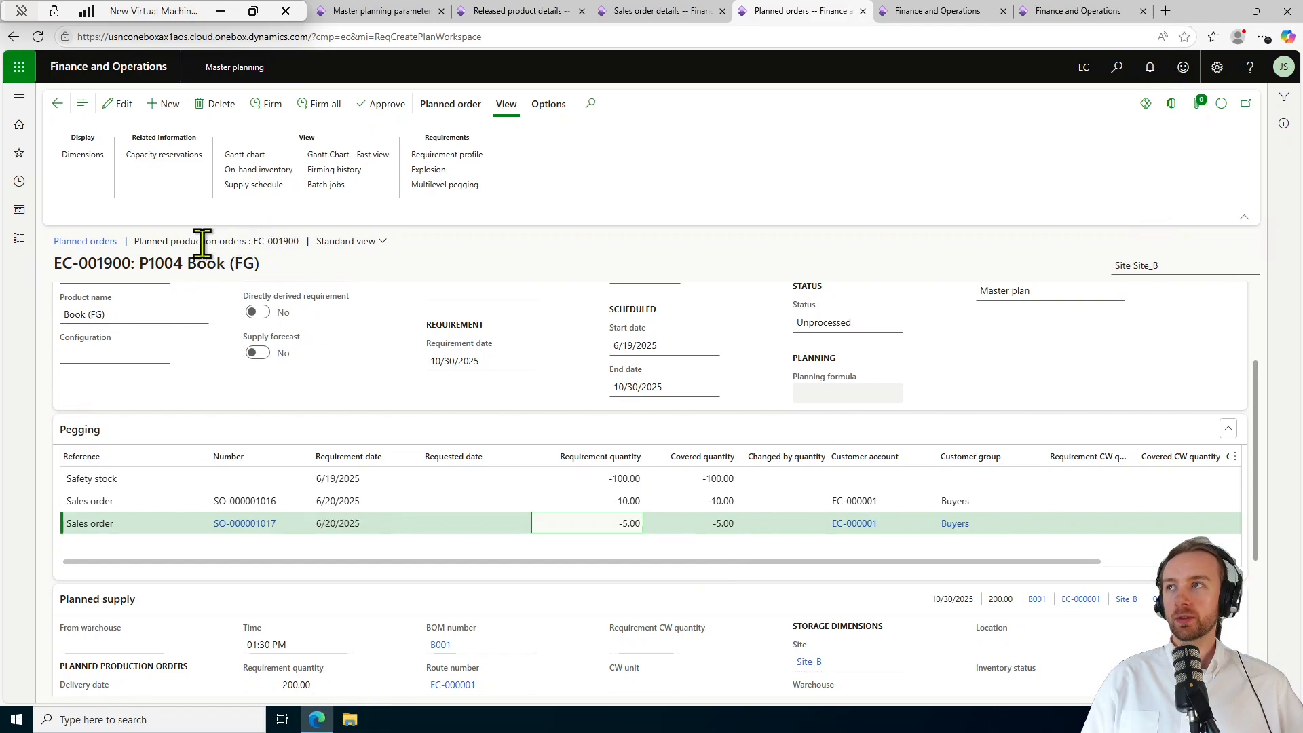
Review planned order EC-001900 for P1004 Book (FG) and bring up its Explosion tree.
double_click(154, 264)
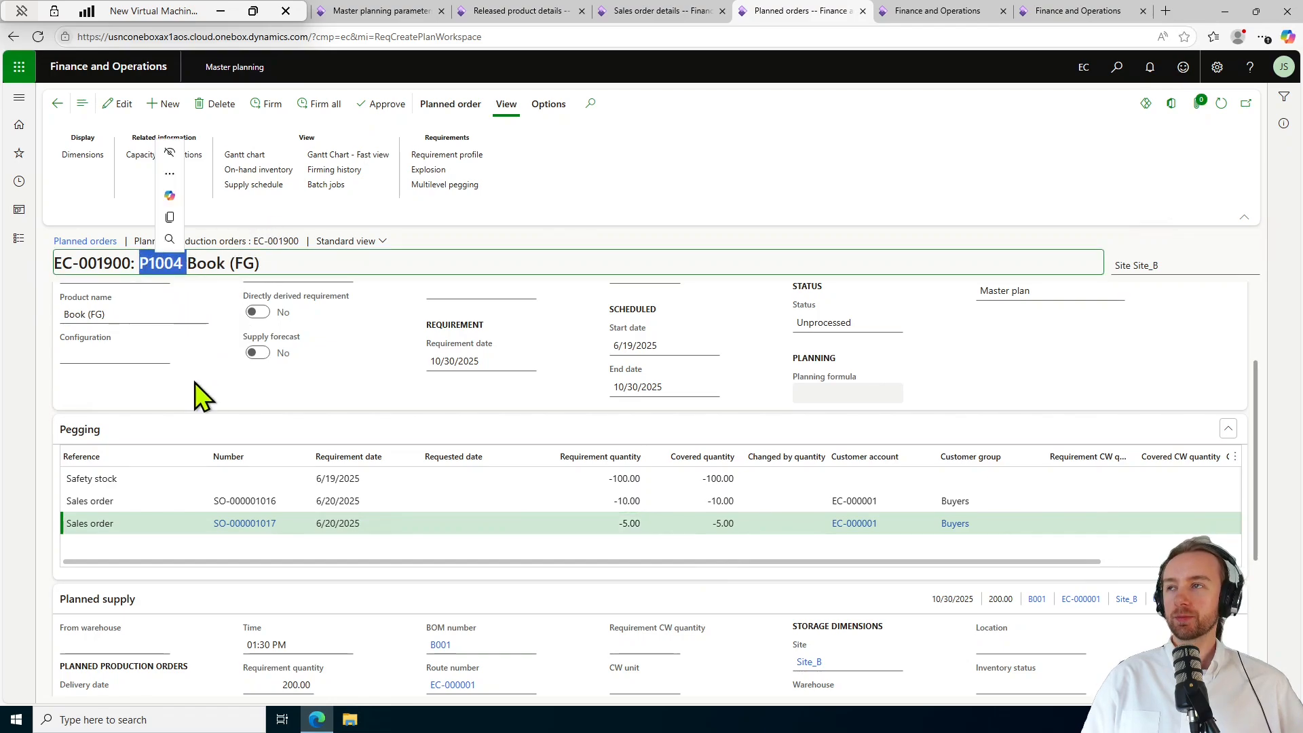
click(231, 397)
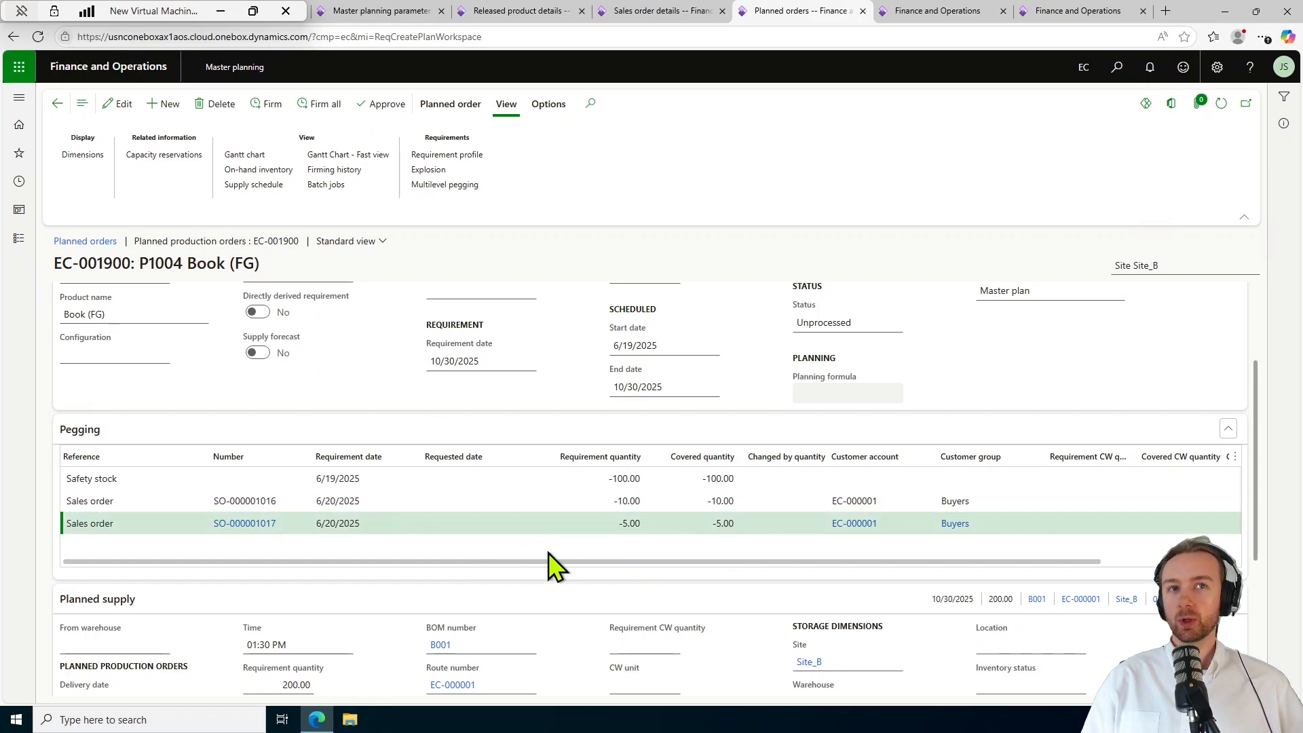
scroll(543, 652, down, 4)
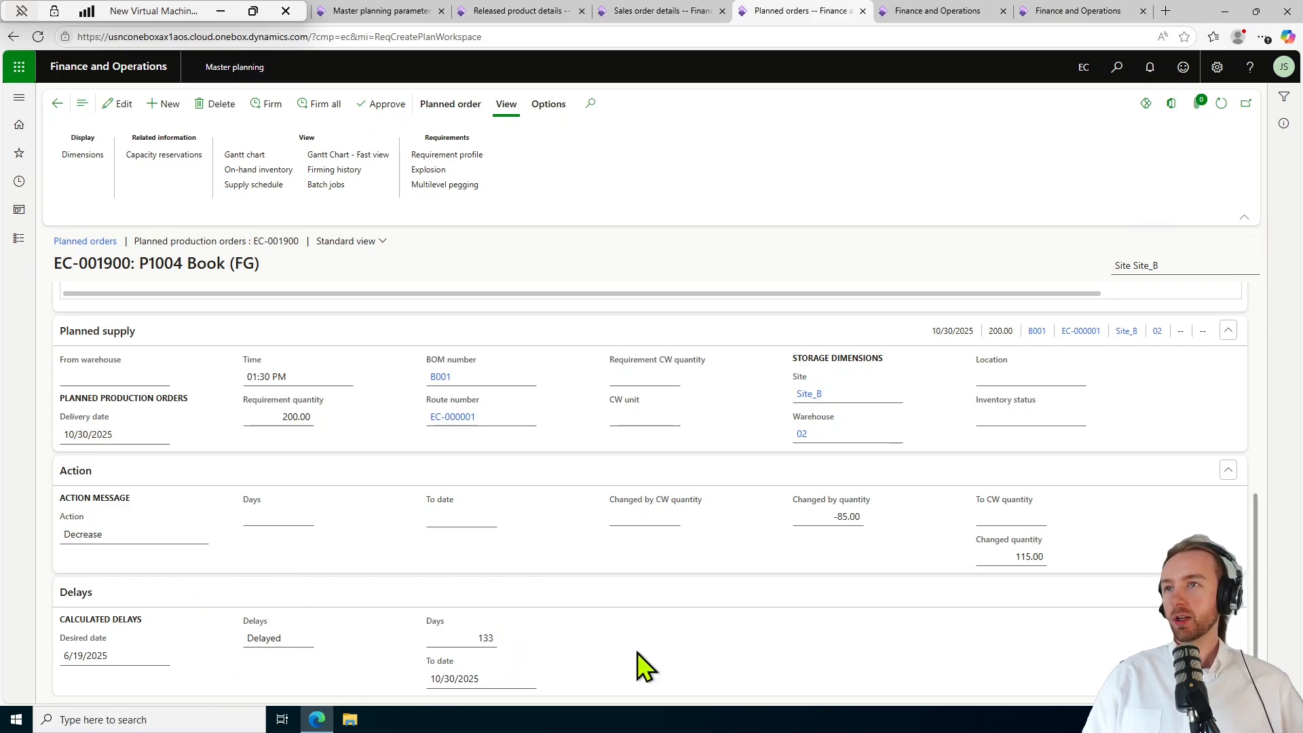
mouse_move(1256, 596)
mouse_down()
mouse_move(1260, 446)
mouse_move(1259, 578)
mouse_up()
scroll(1260, 578, up, 10)
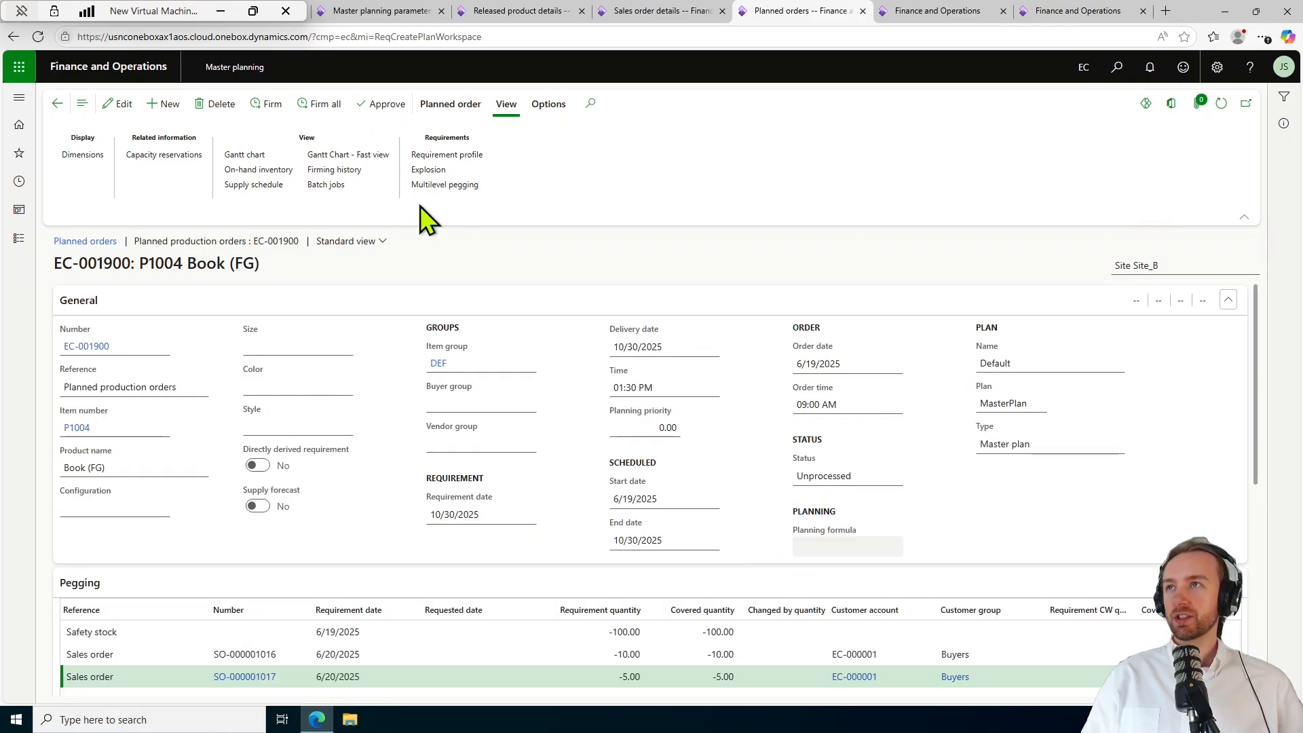
click(429, 169)
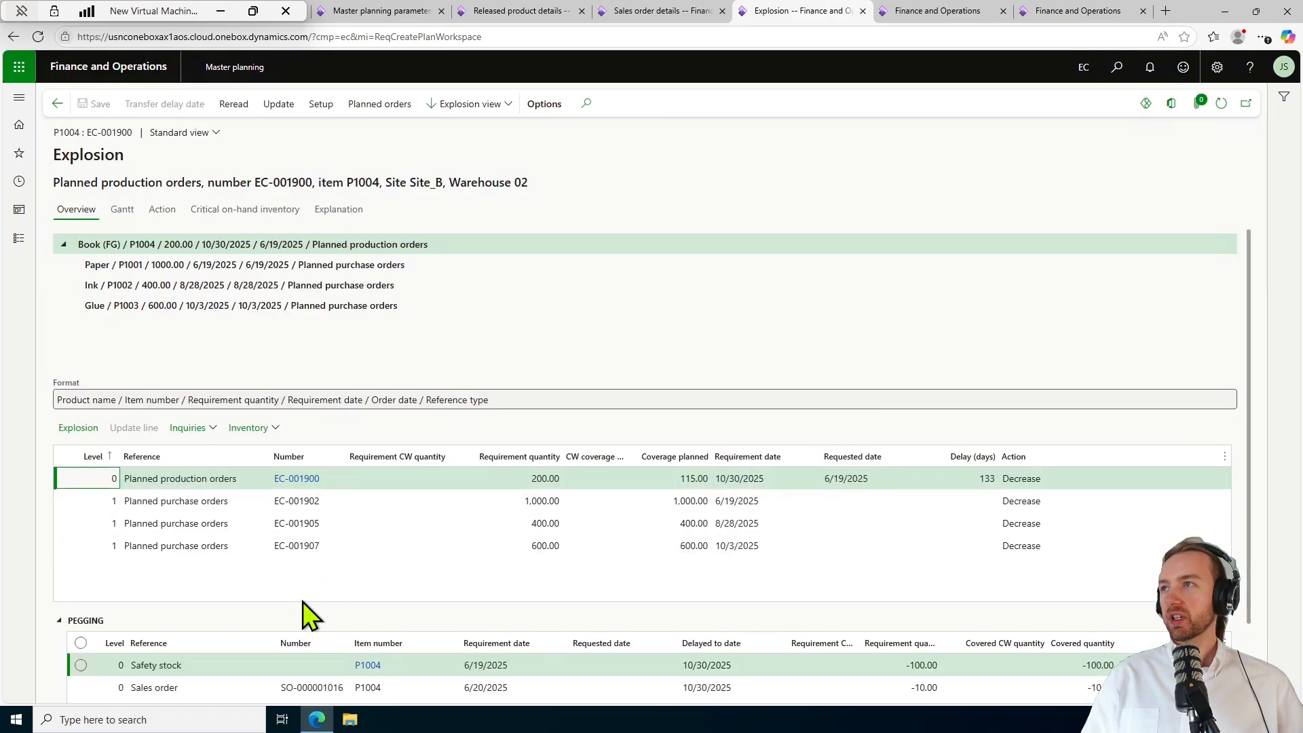
Inspect the Paper P1001, Ink P1002 and Glue P1003 component orders in the explosion.
scroll(266, 594, down, 1)
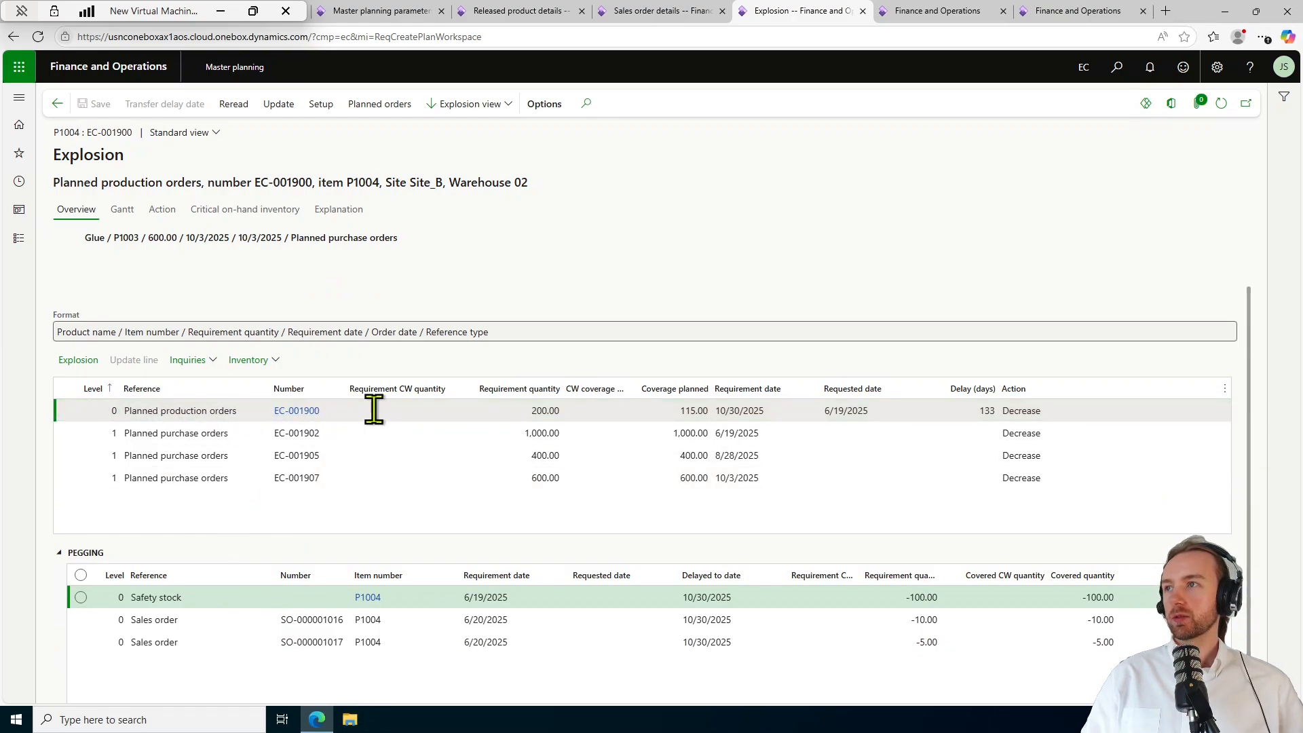
click(381, 437)
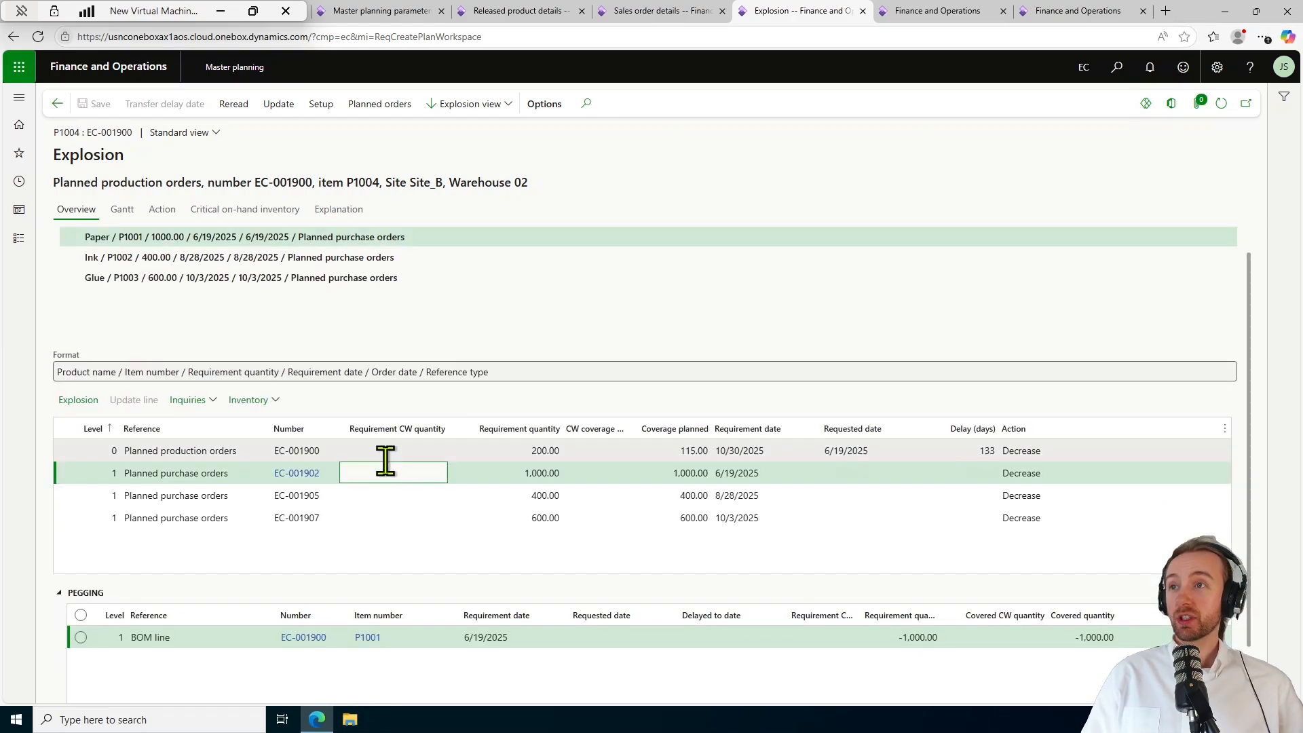
click(382, 501)
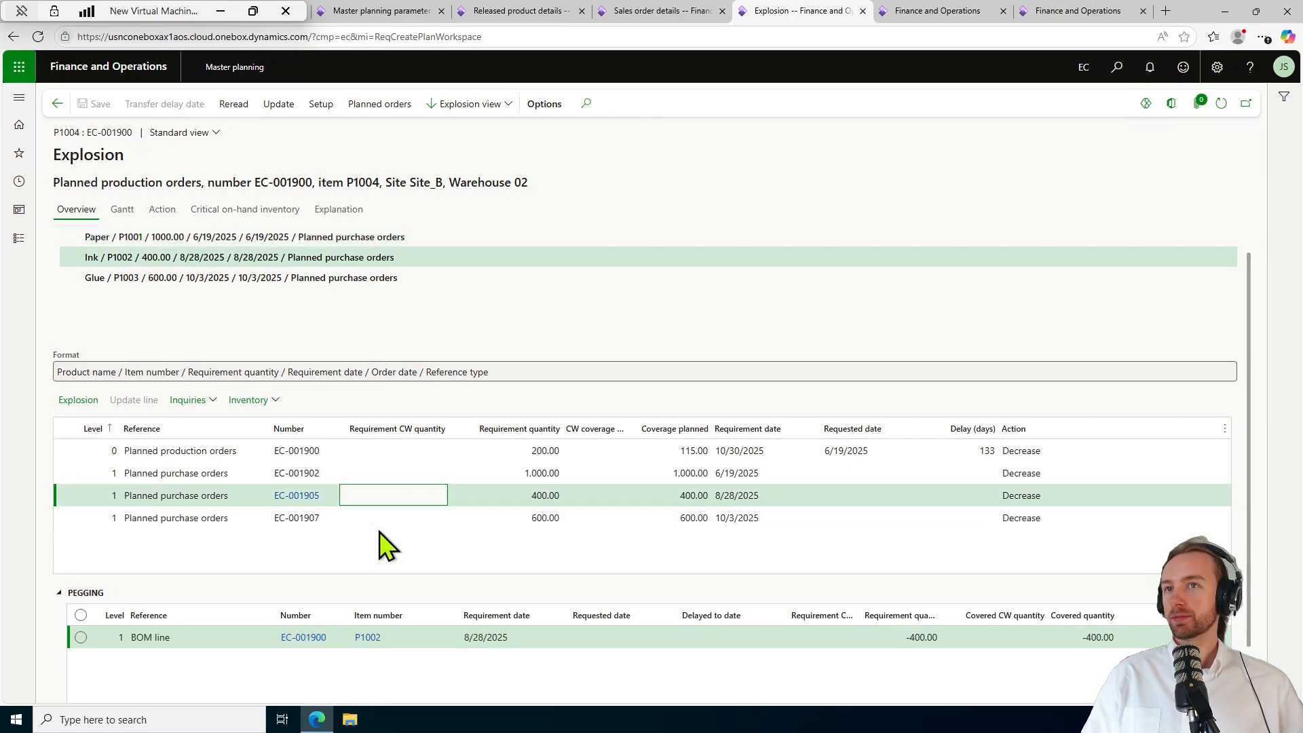
click(382, 519)
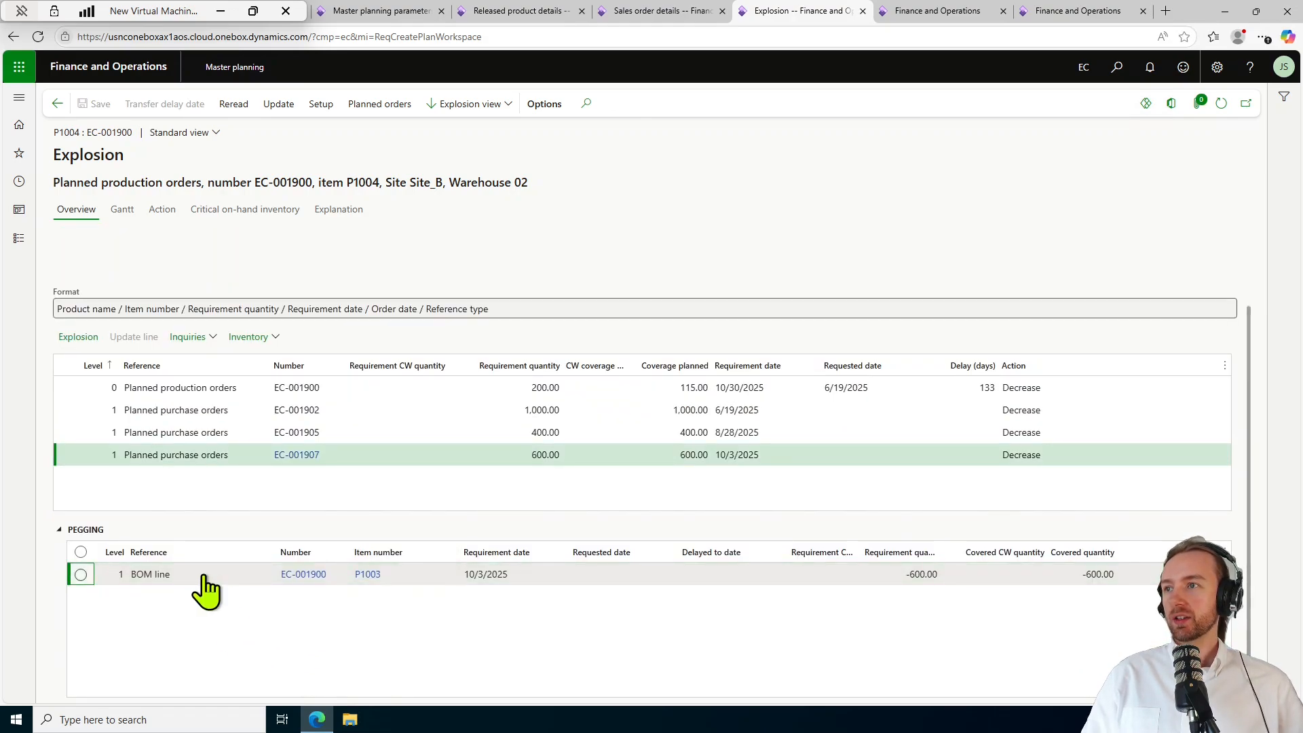
Check EC-001902's pegging to EC-001900, the safety stock and sales orders SO-000001016/SO-000001017.
click(330, 414)
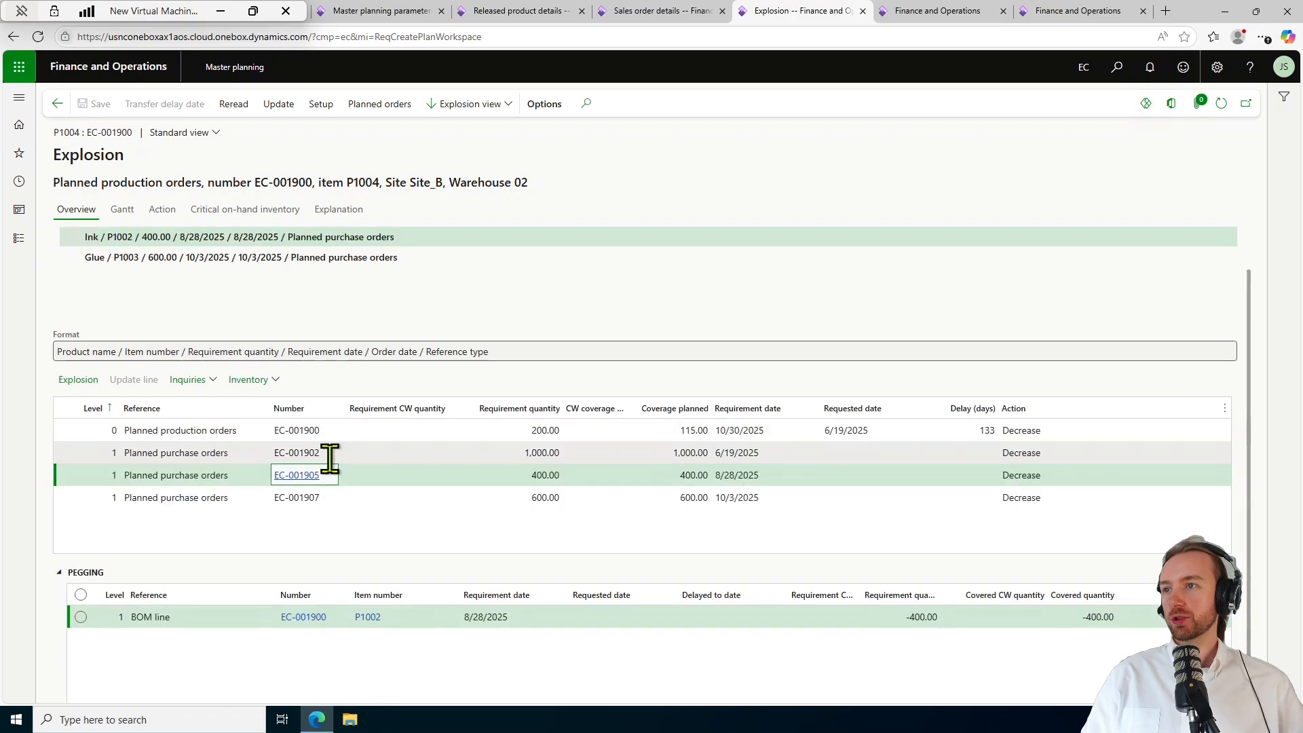
click(323, 451)
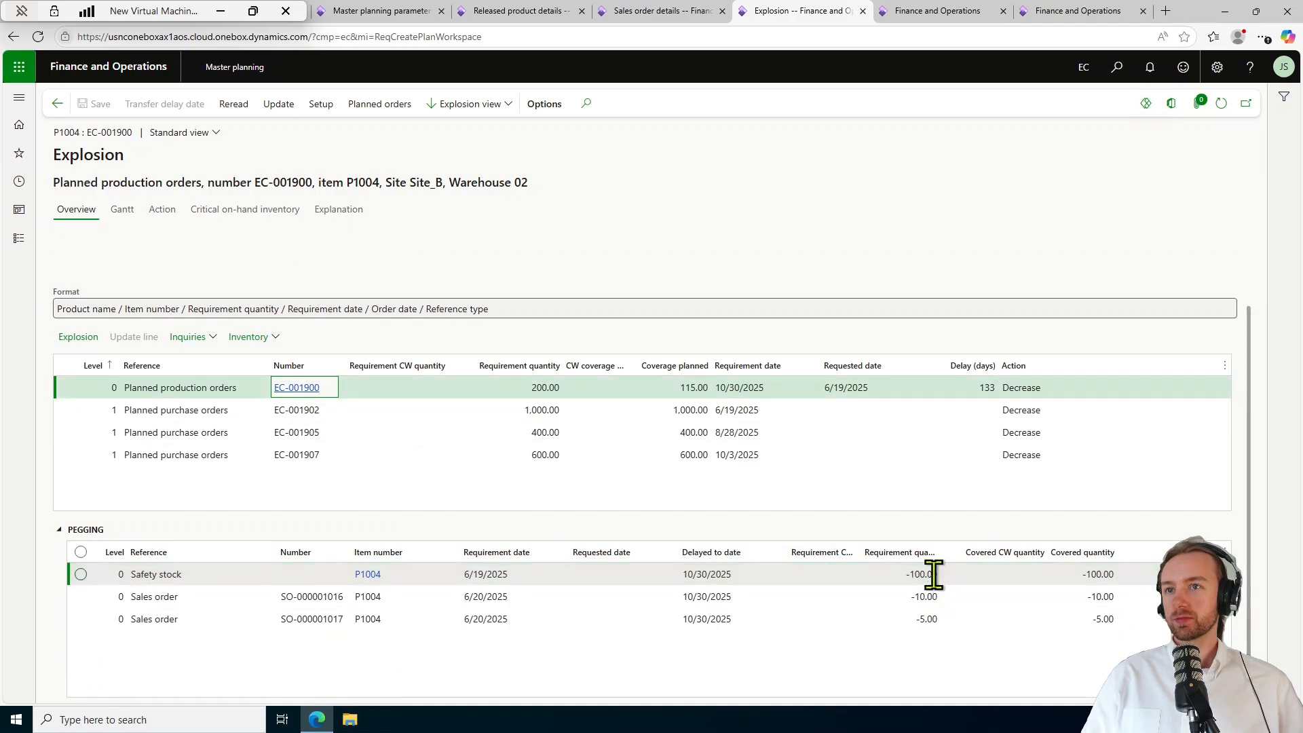
click(928, 664)
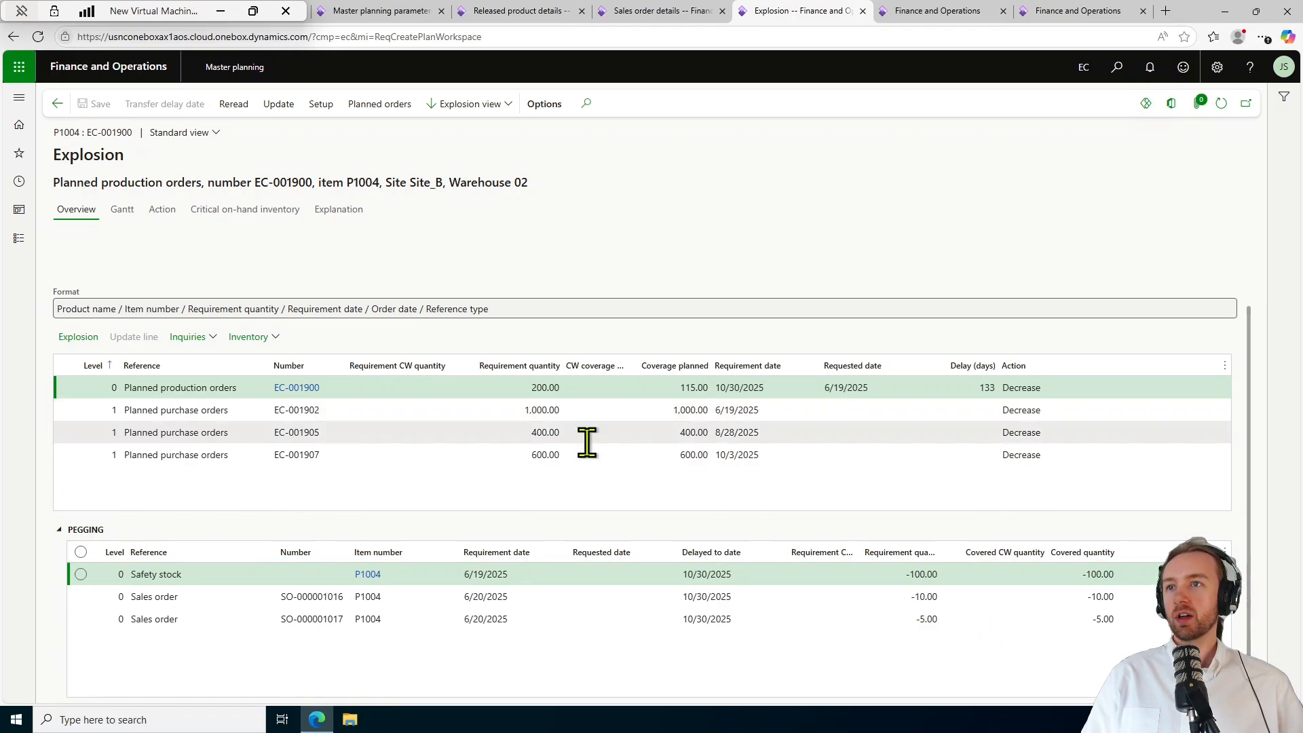
click(912, 598)
click(920, 619)
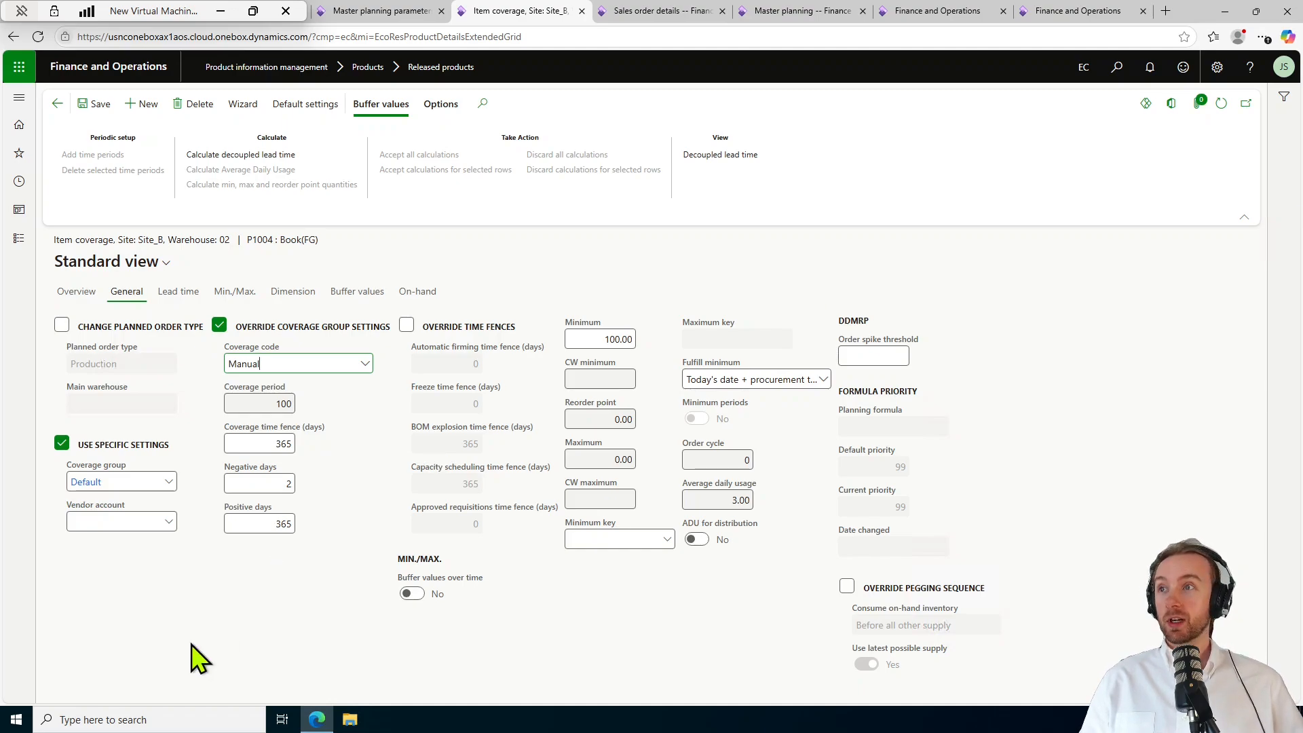
Run master planning for MasterPlan once more.
click(781, 11)
click(429, 316)
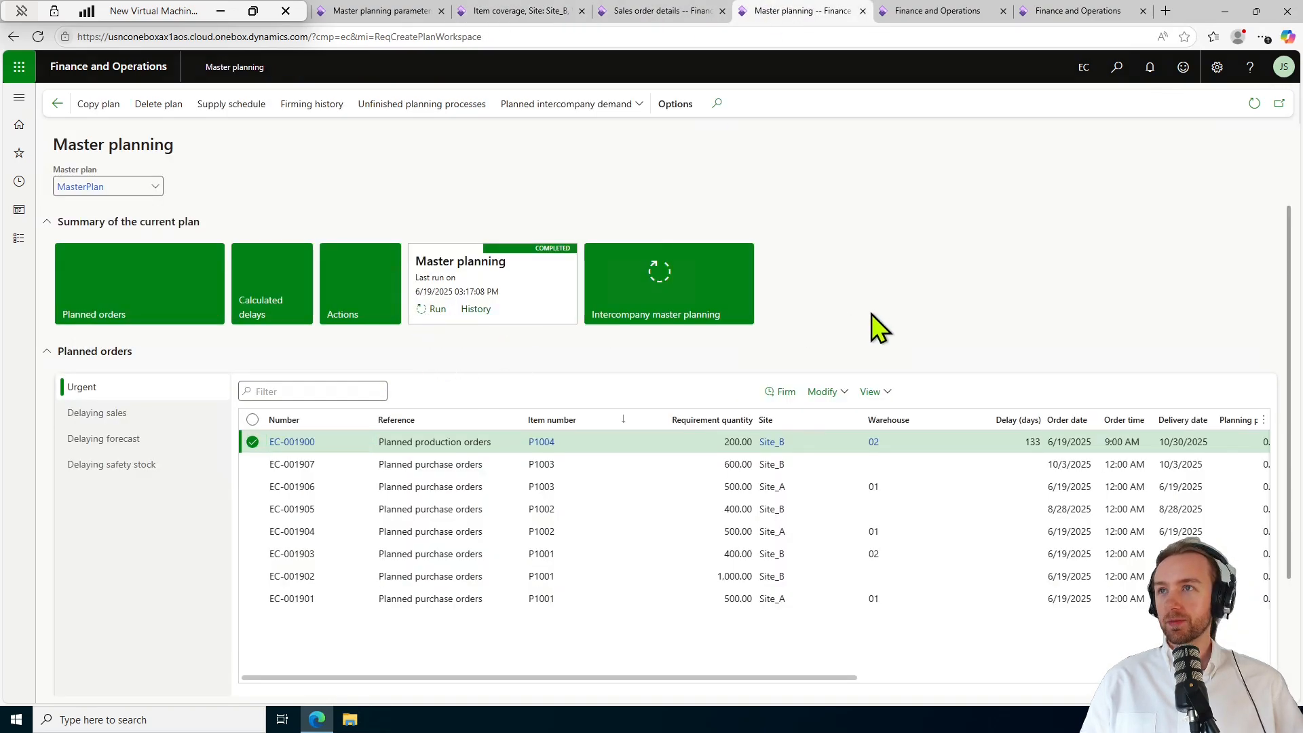
click(1216, 672)
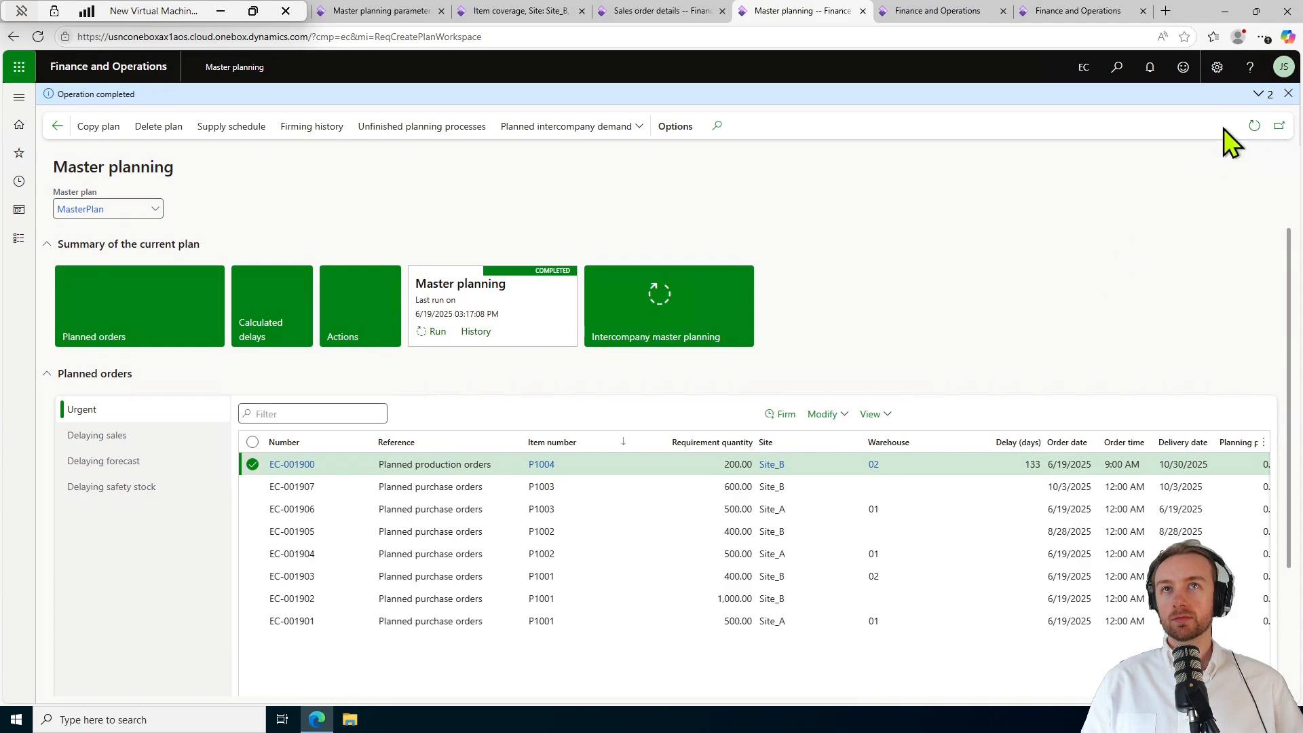
Refresh the planned orders after the run and dismiss the Operation completed notice.
click(1253, 127)
click(1286, 95)
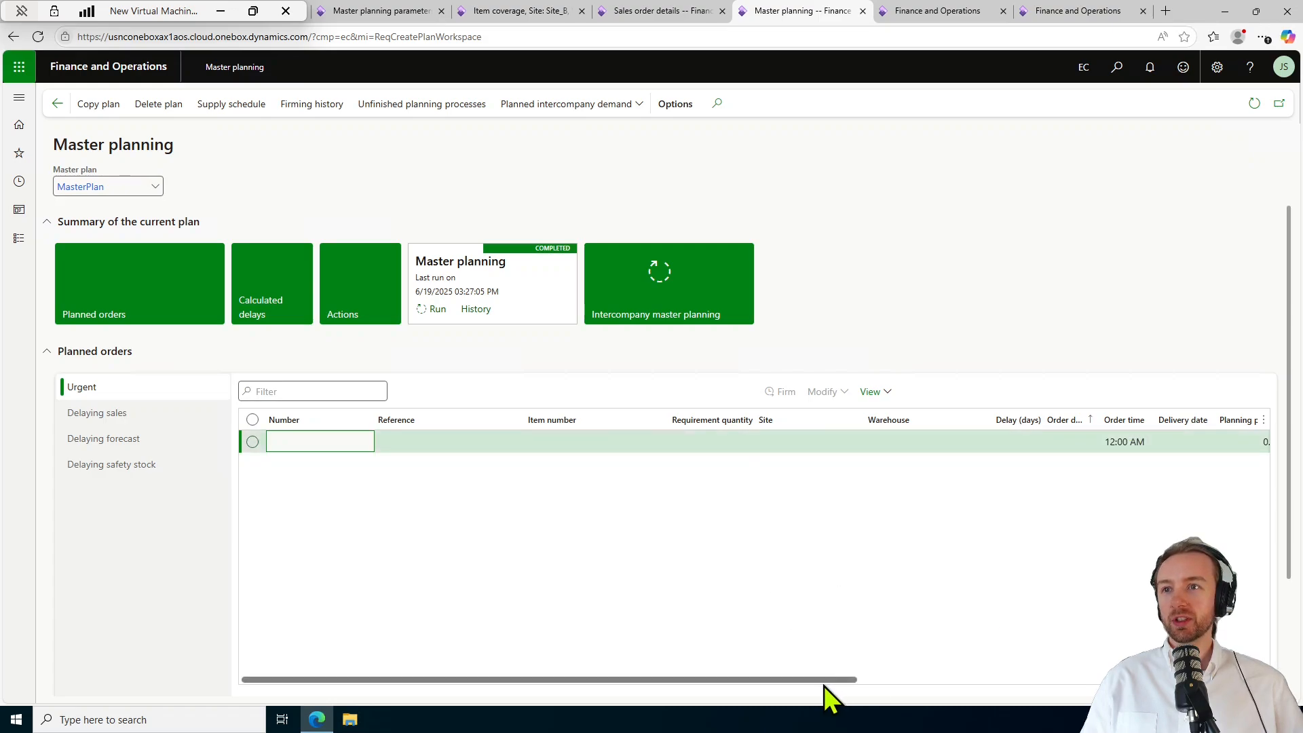
drag(824, 681, 922, 665)
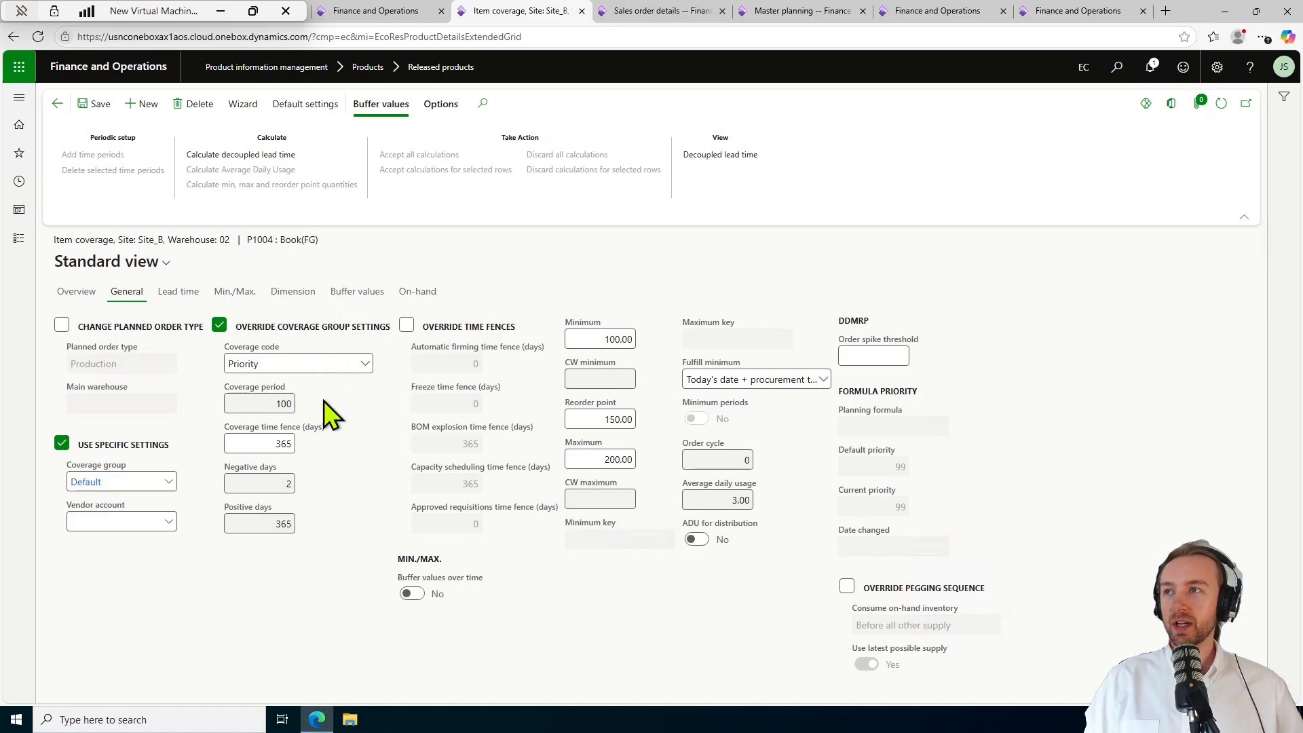
Switch P1004's Site_B warehouse 02 coverage code to Manual, then back to Priority.
click(365, 367)
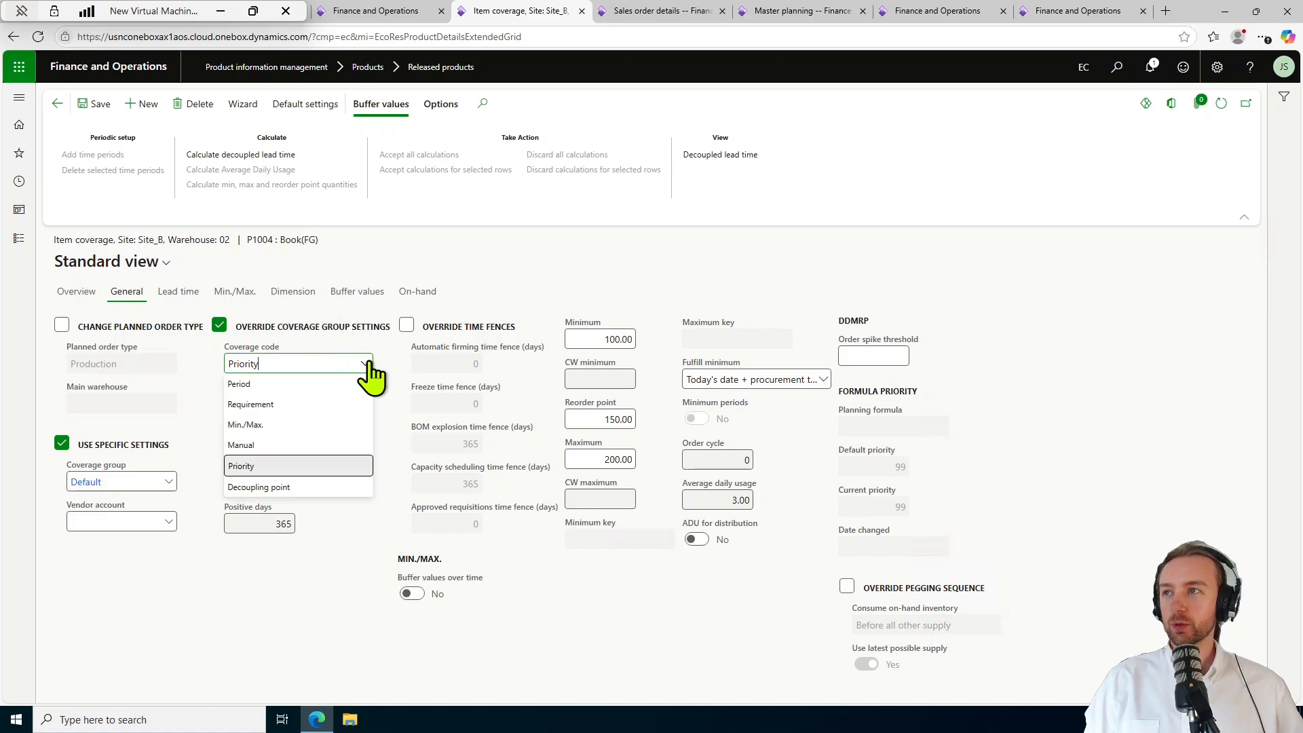
click(311, 446)
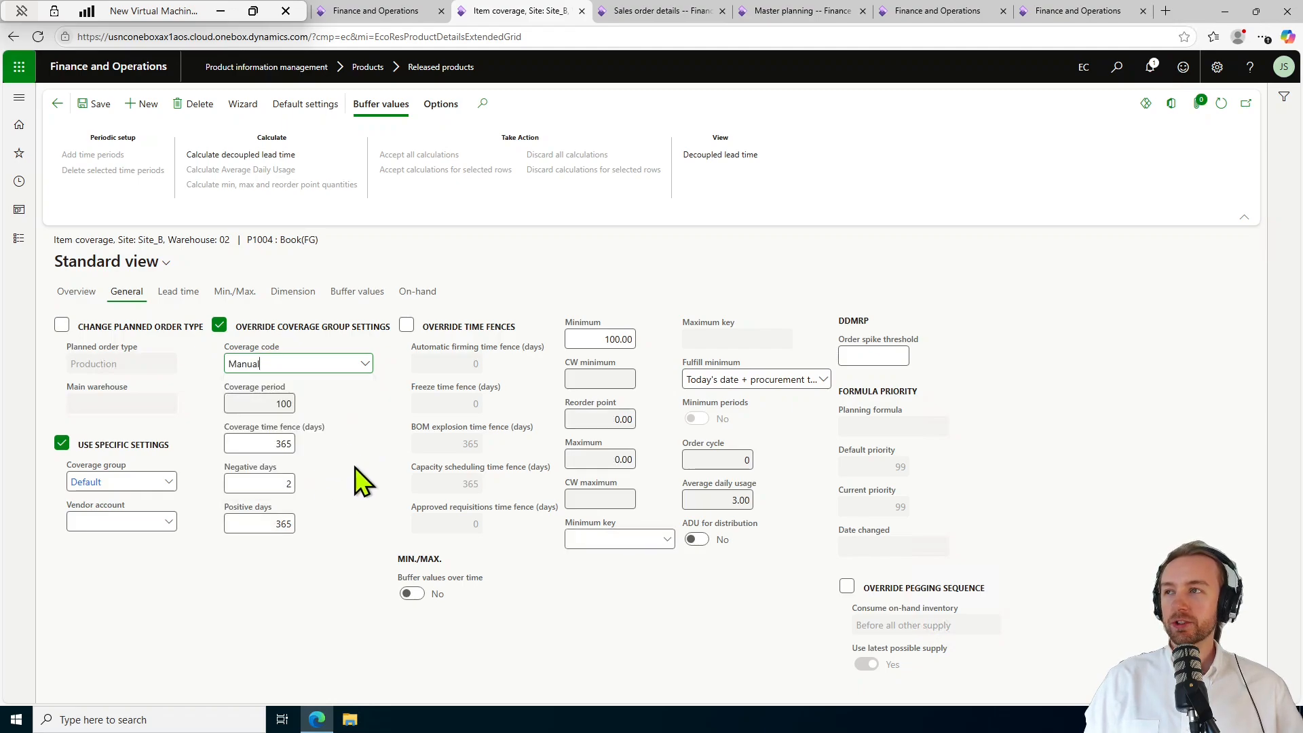
click(365, 365)
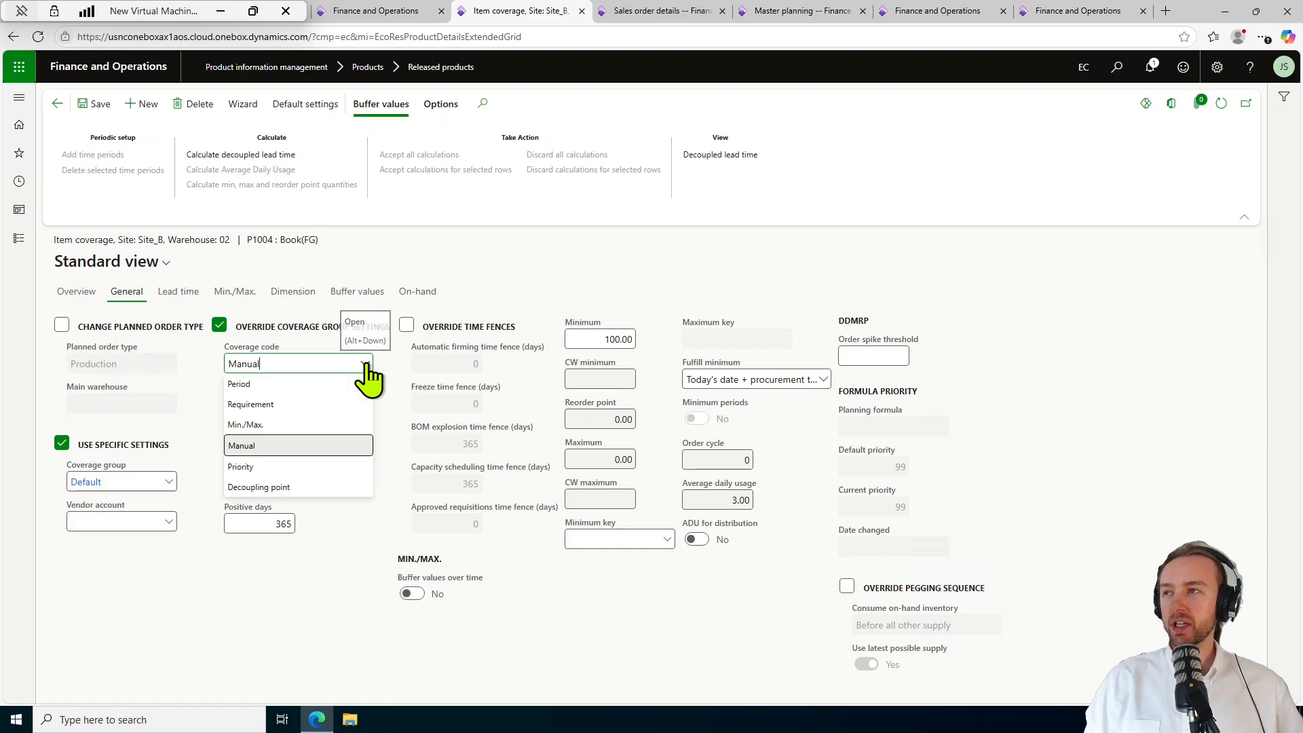
click(328, 468)
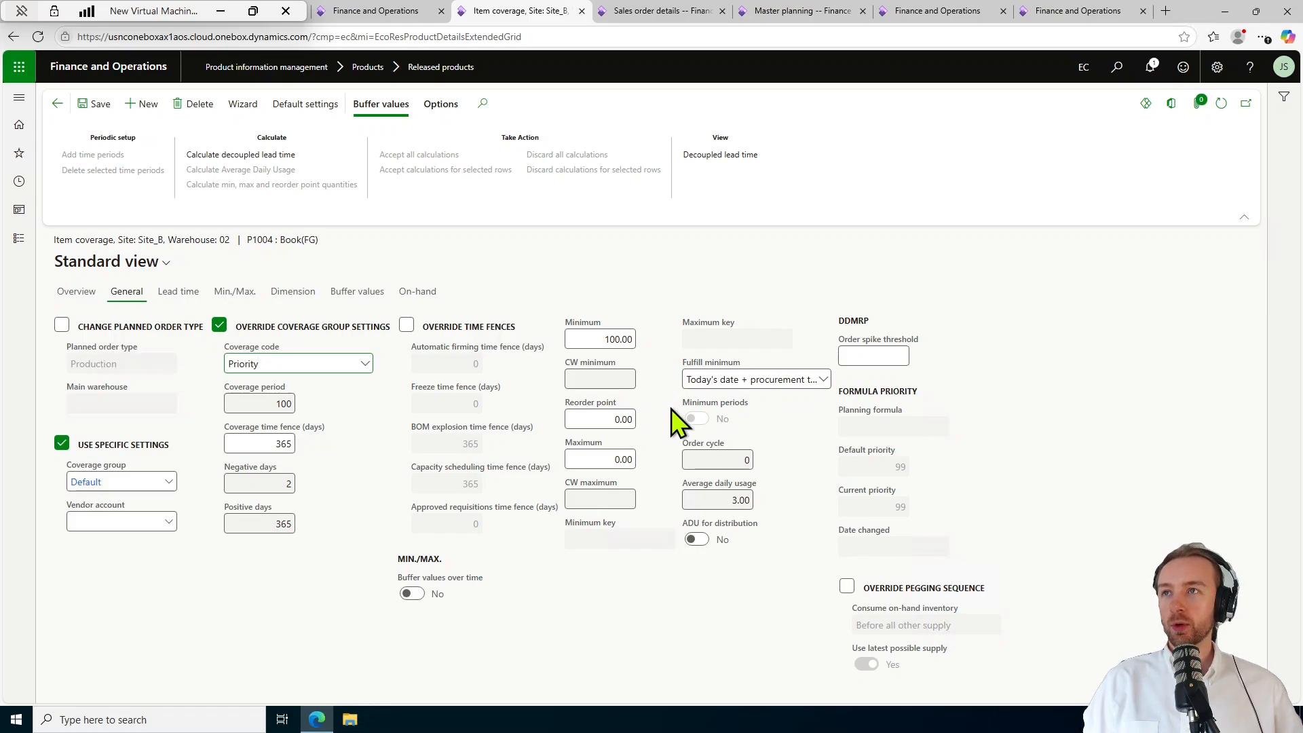
Enter reorder point 150 and maximum 200 on P1004's Site_B coverage.
click(614, 418)
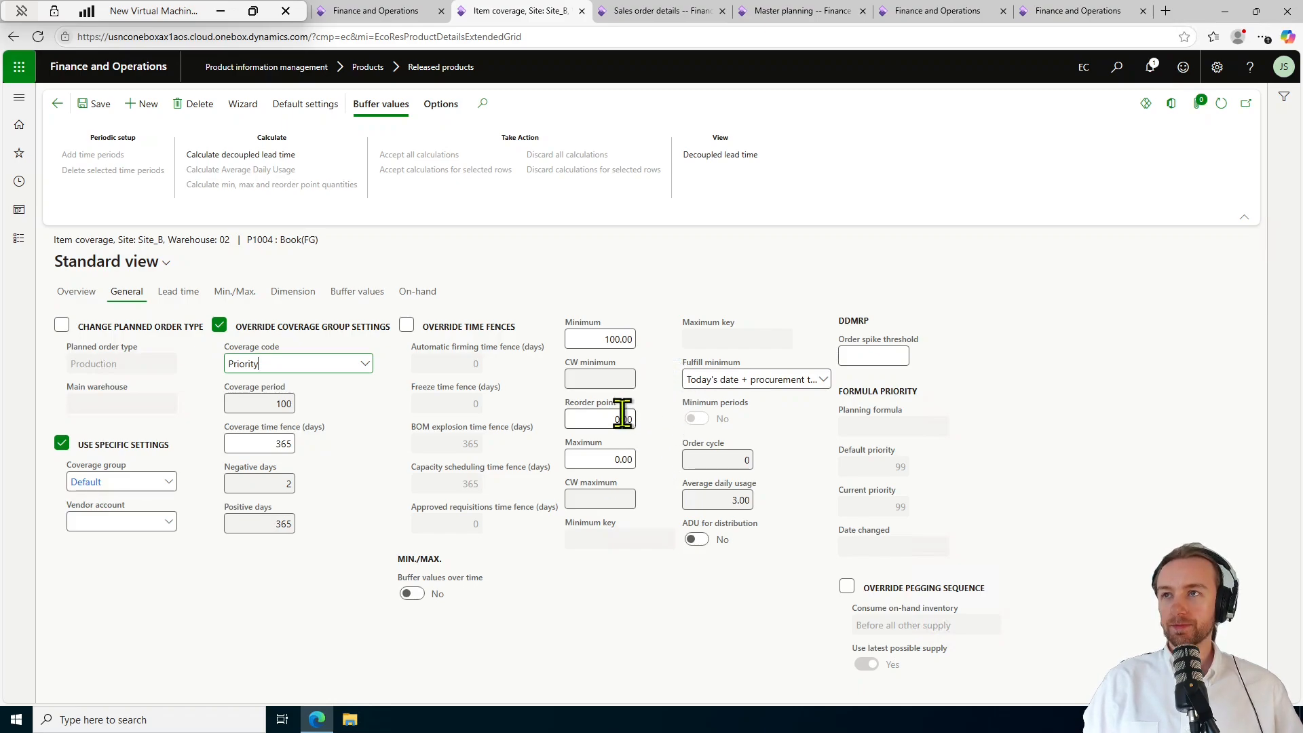
text(150)
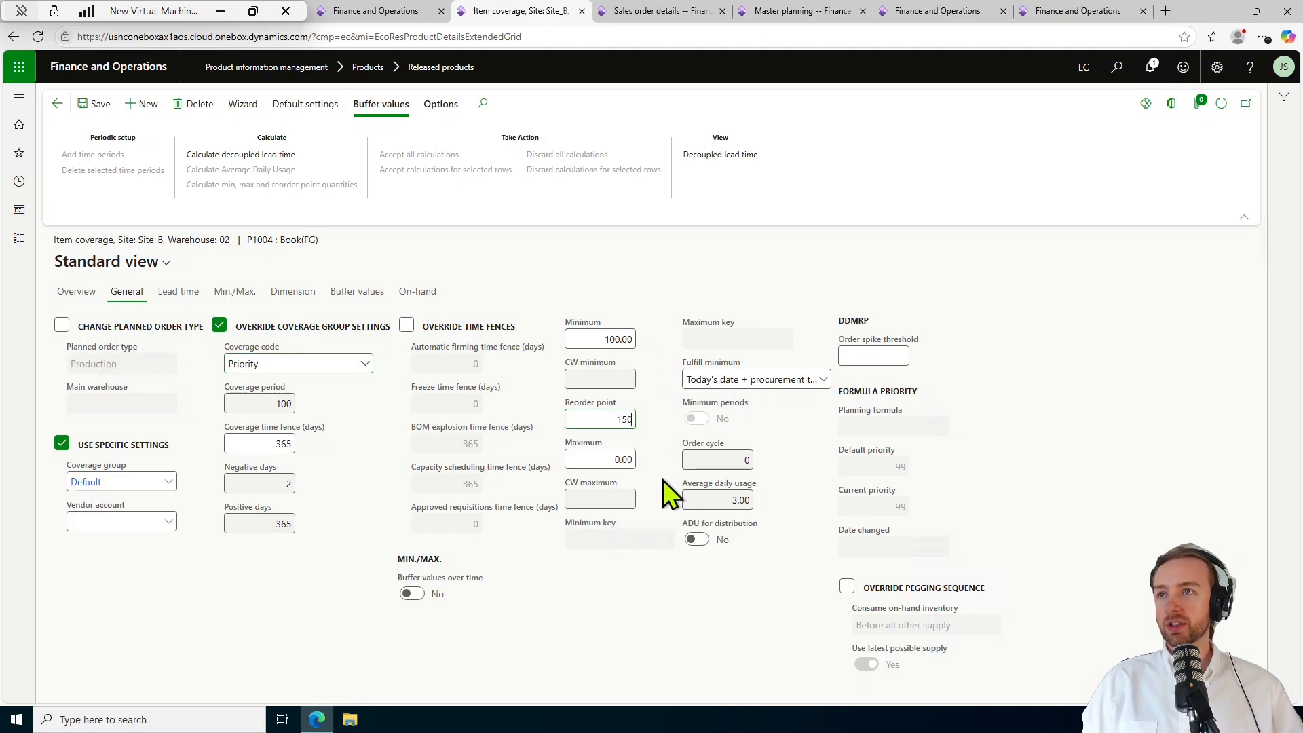
click(614, 461)
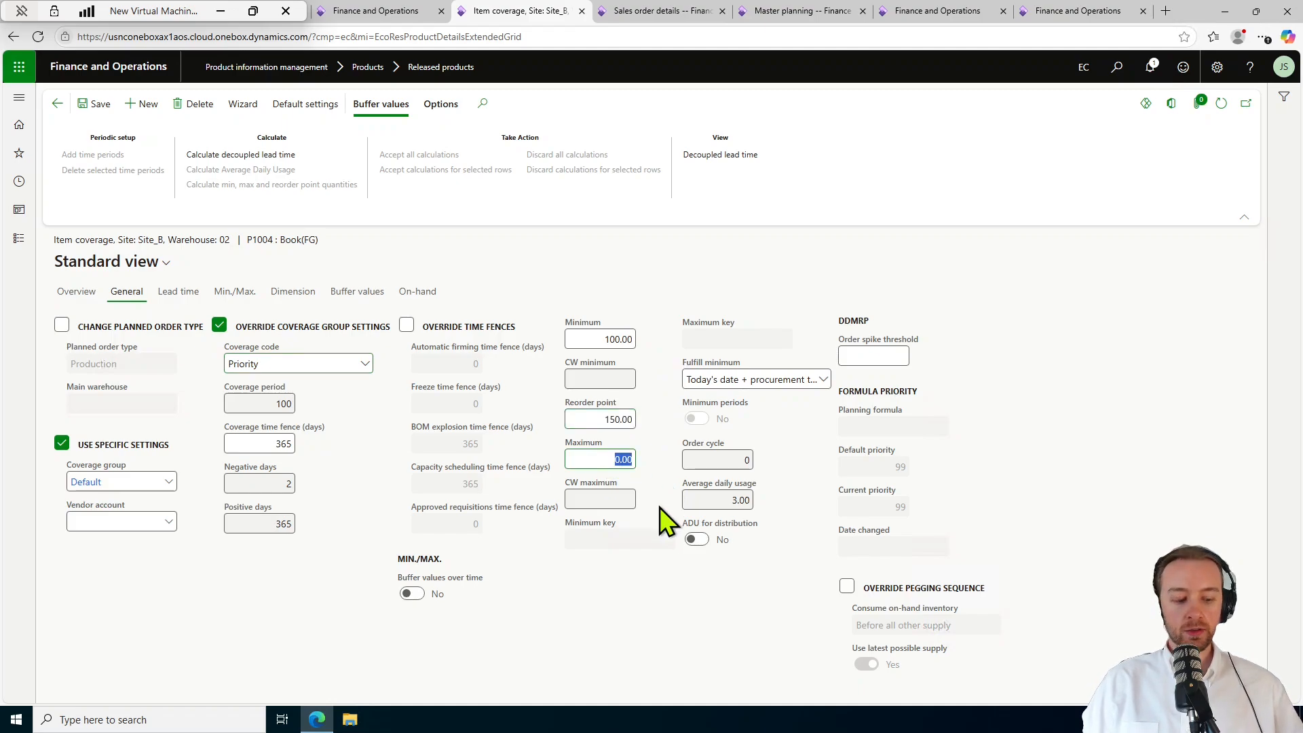
text(200)
key(Tab)
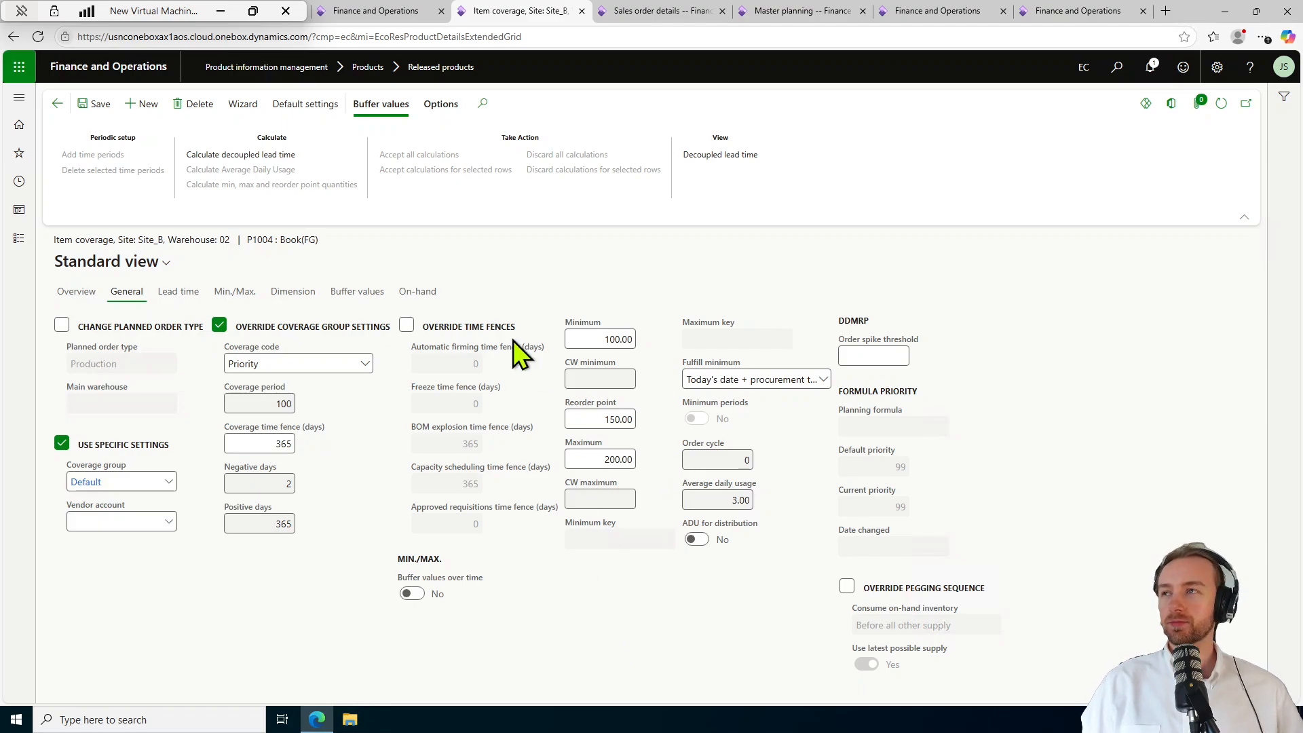
Navigate via Modules > Master planning > Setup to Planning priority models.
click(19, 241)
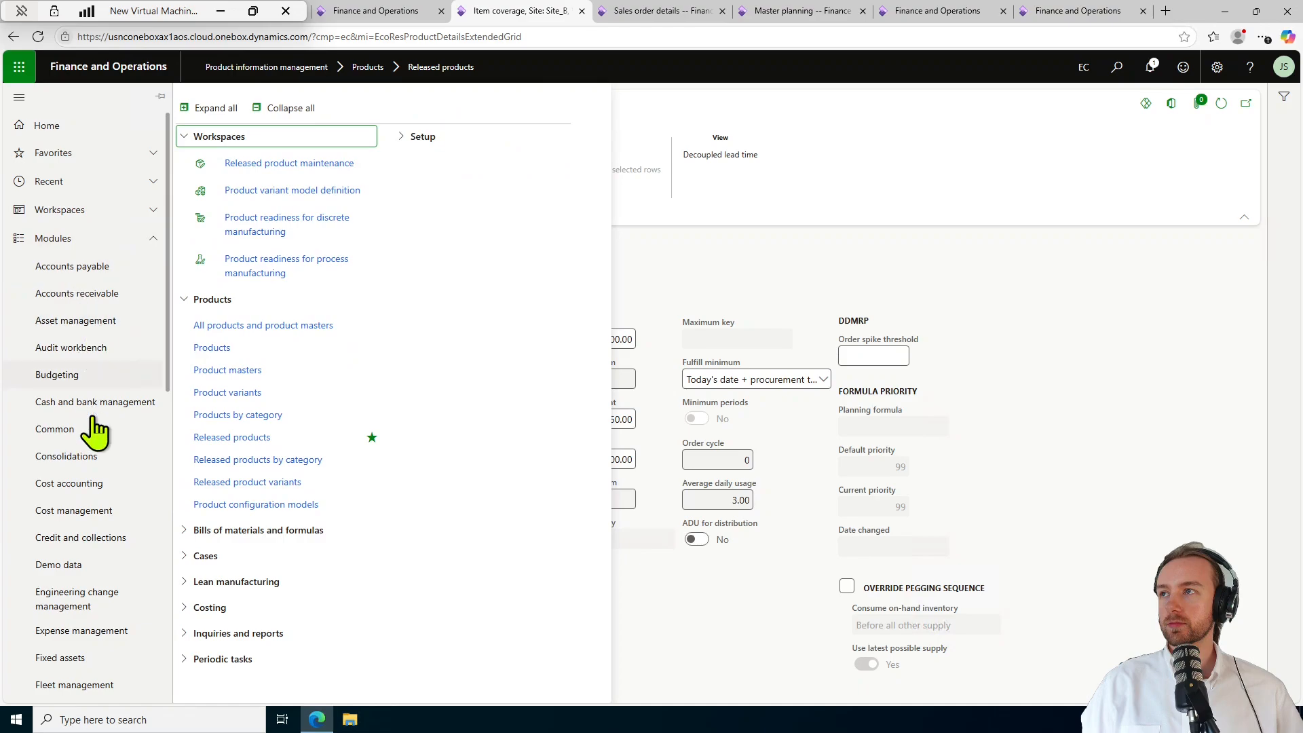
scroll(125, 480, down, 7)
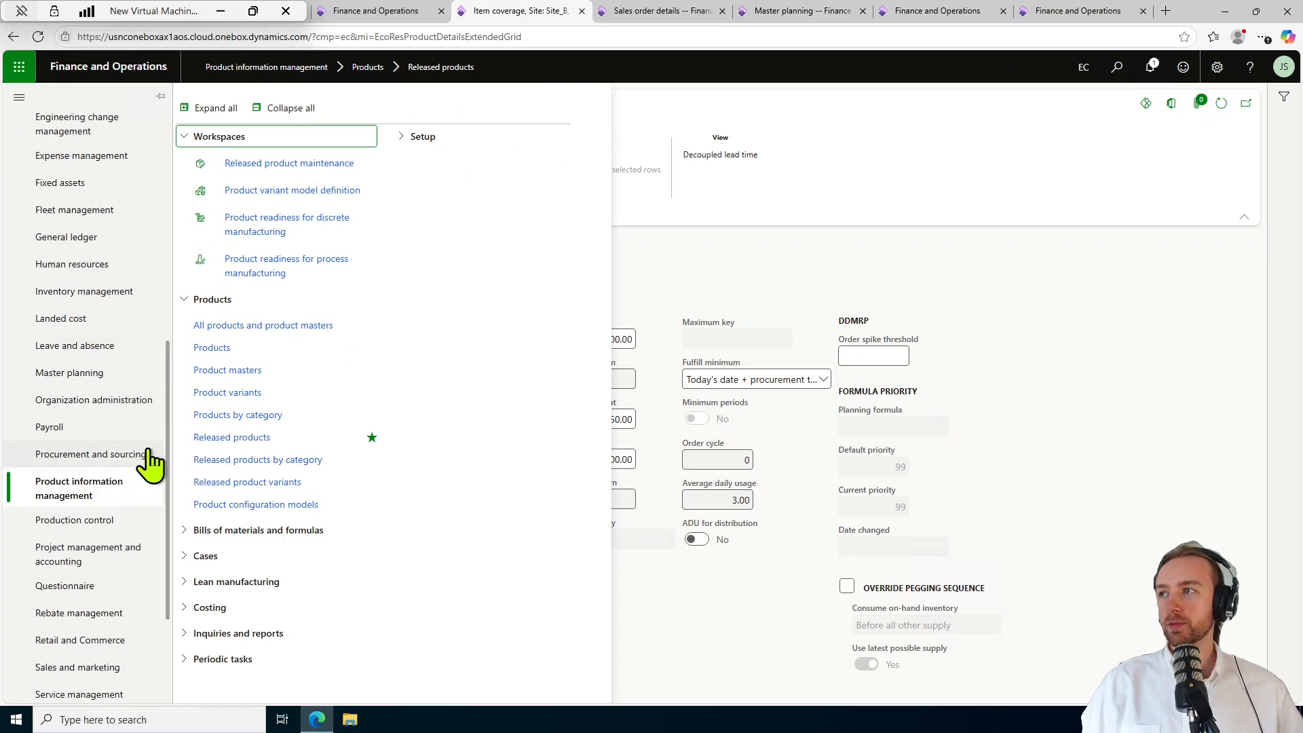
click(102, 377)
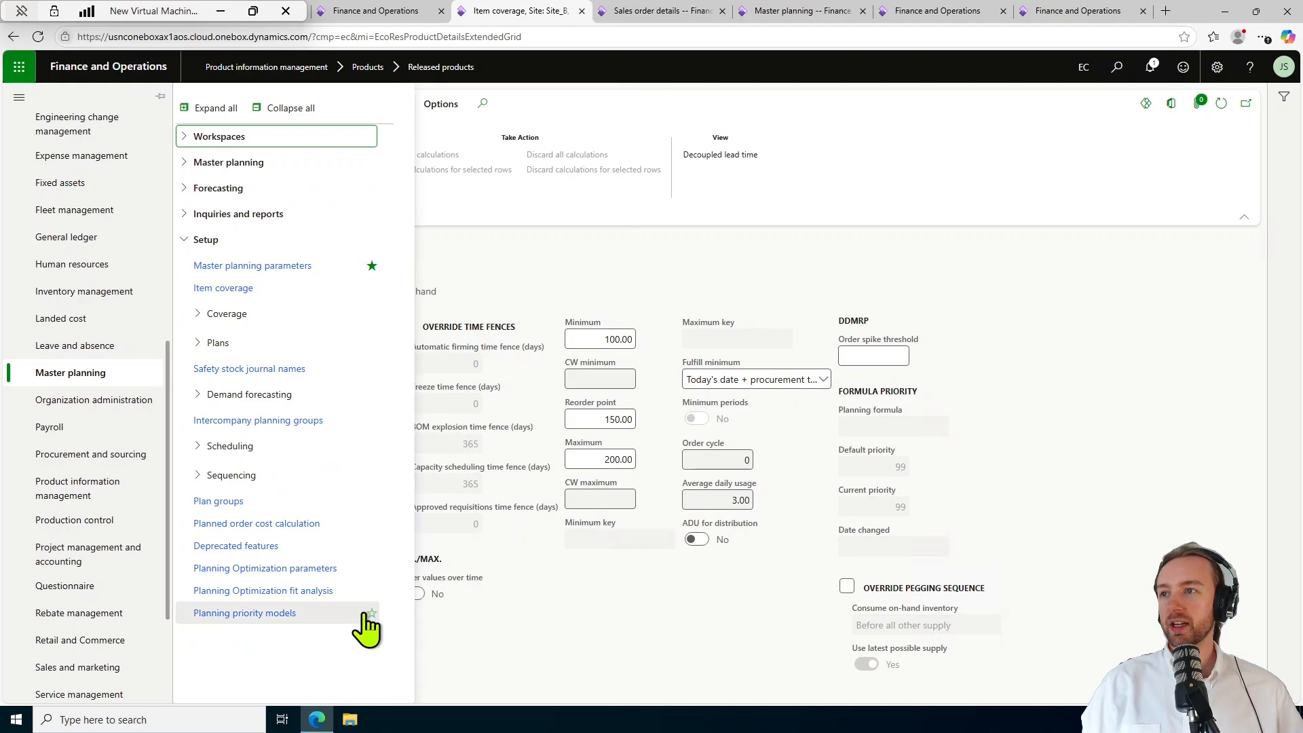
click(279, 614)
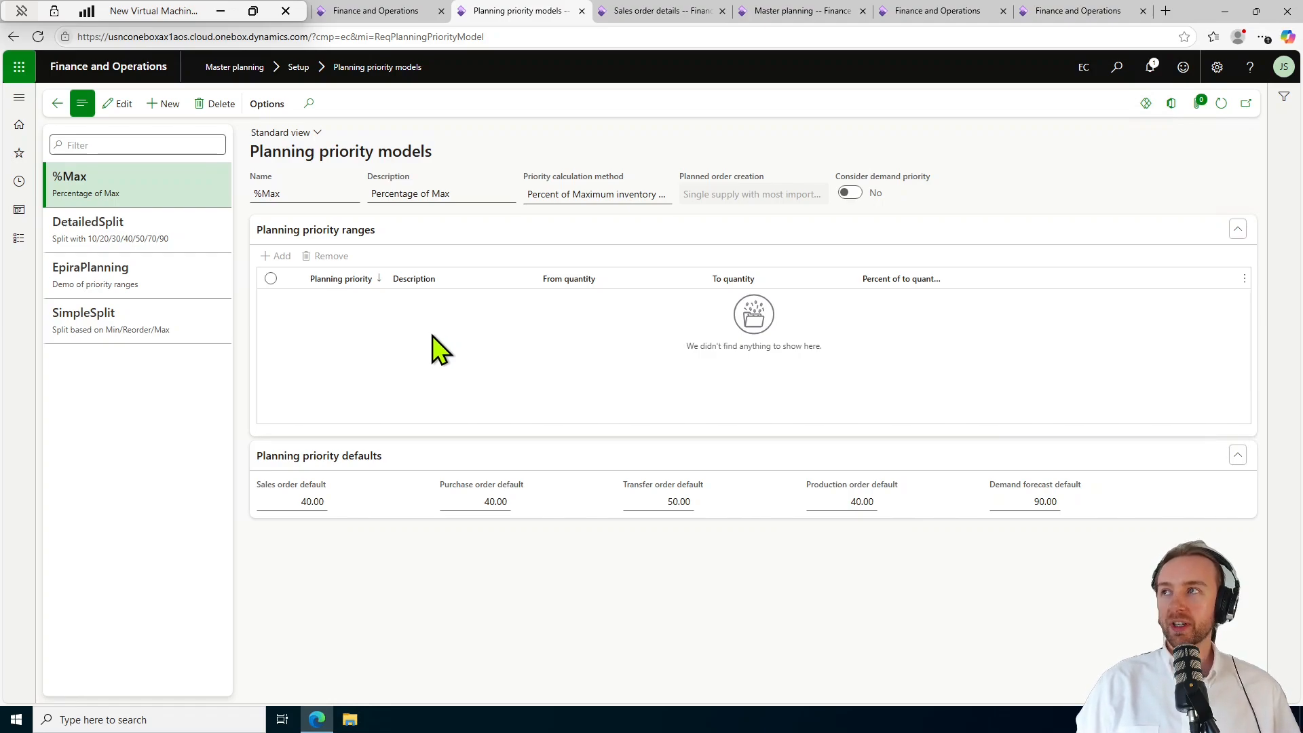
Select EpiraPlanning to view its five priority ranges from 50 down to 10.
click(169, 280)
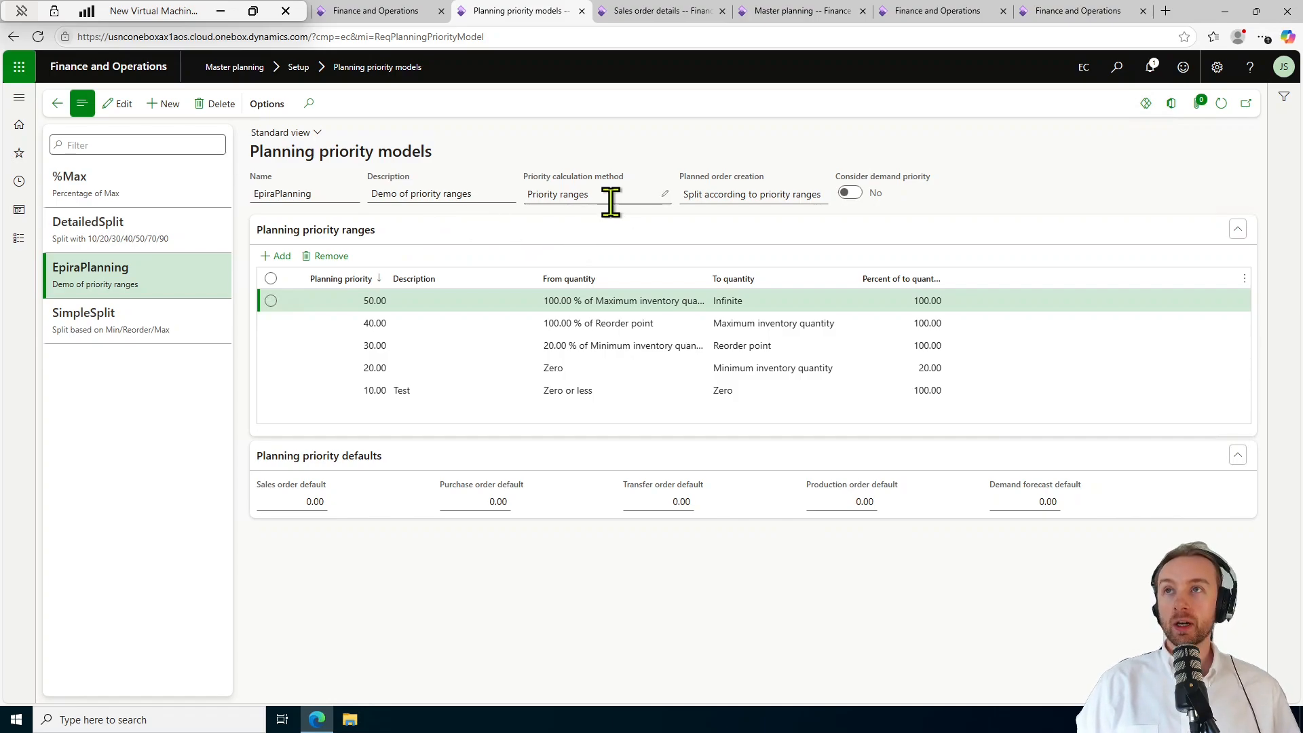
mouse_move(774, 201)
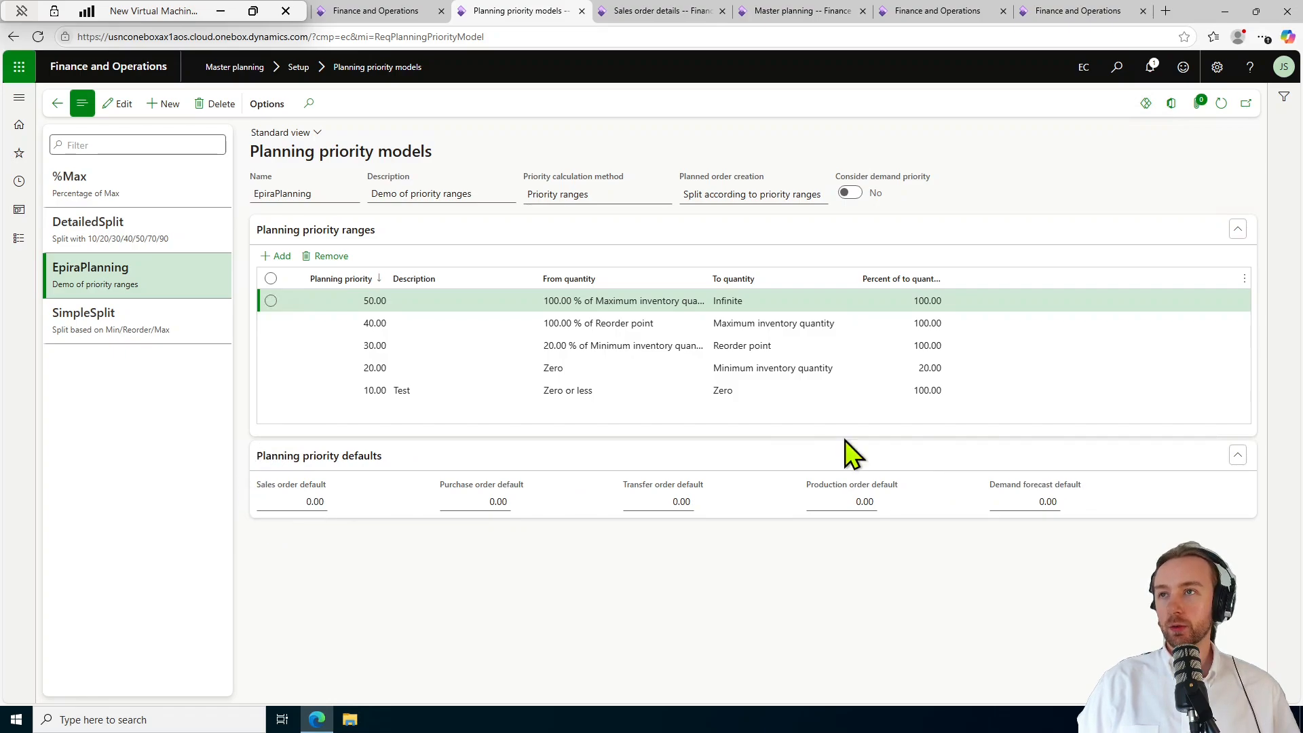
Give EpiraPlanning a sales order default priority of 40 and turn on Consider demand priority.
click(317, 502)
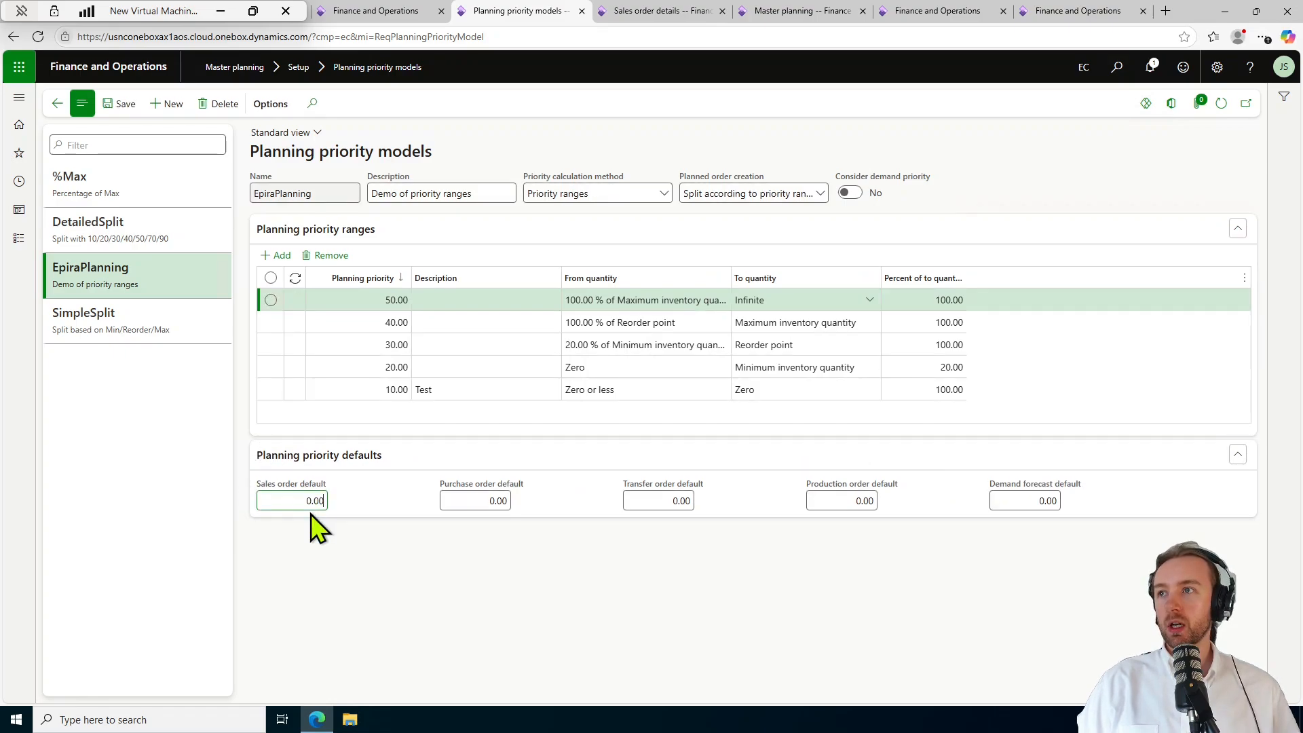
double_click(311, 500)
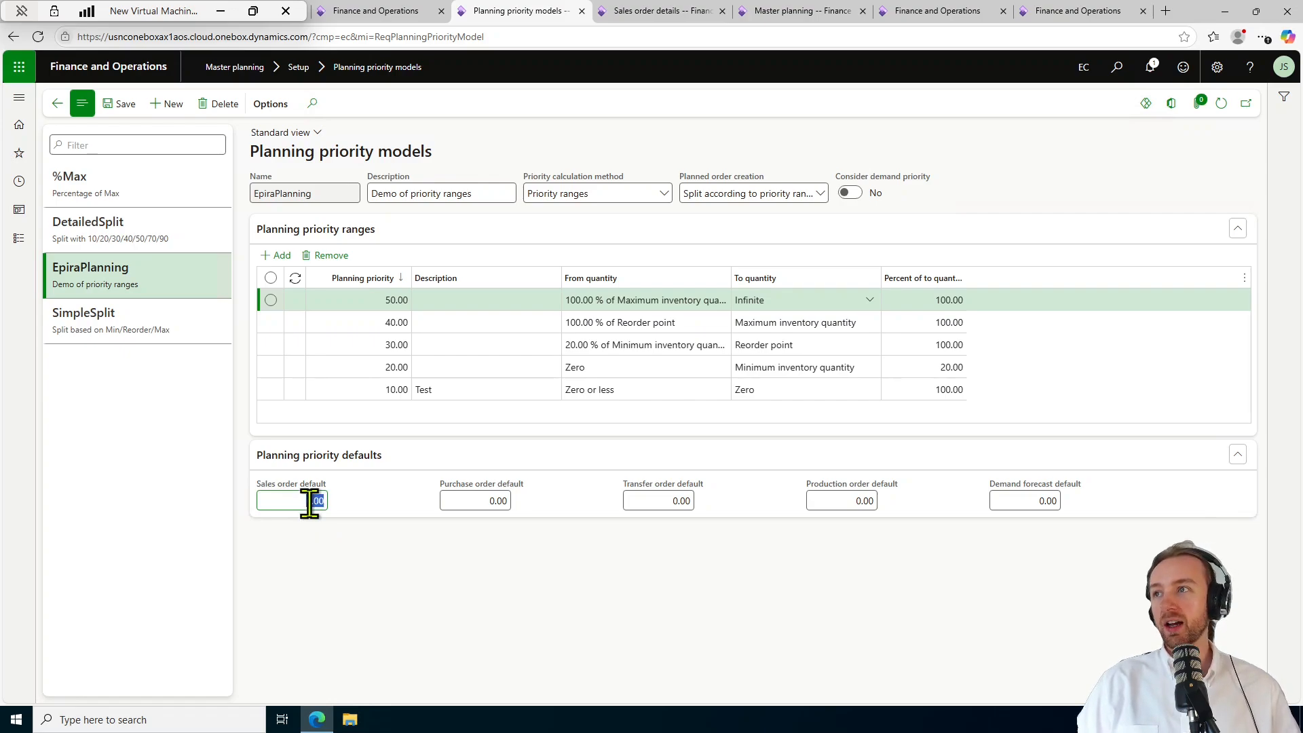
text(40)
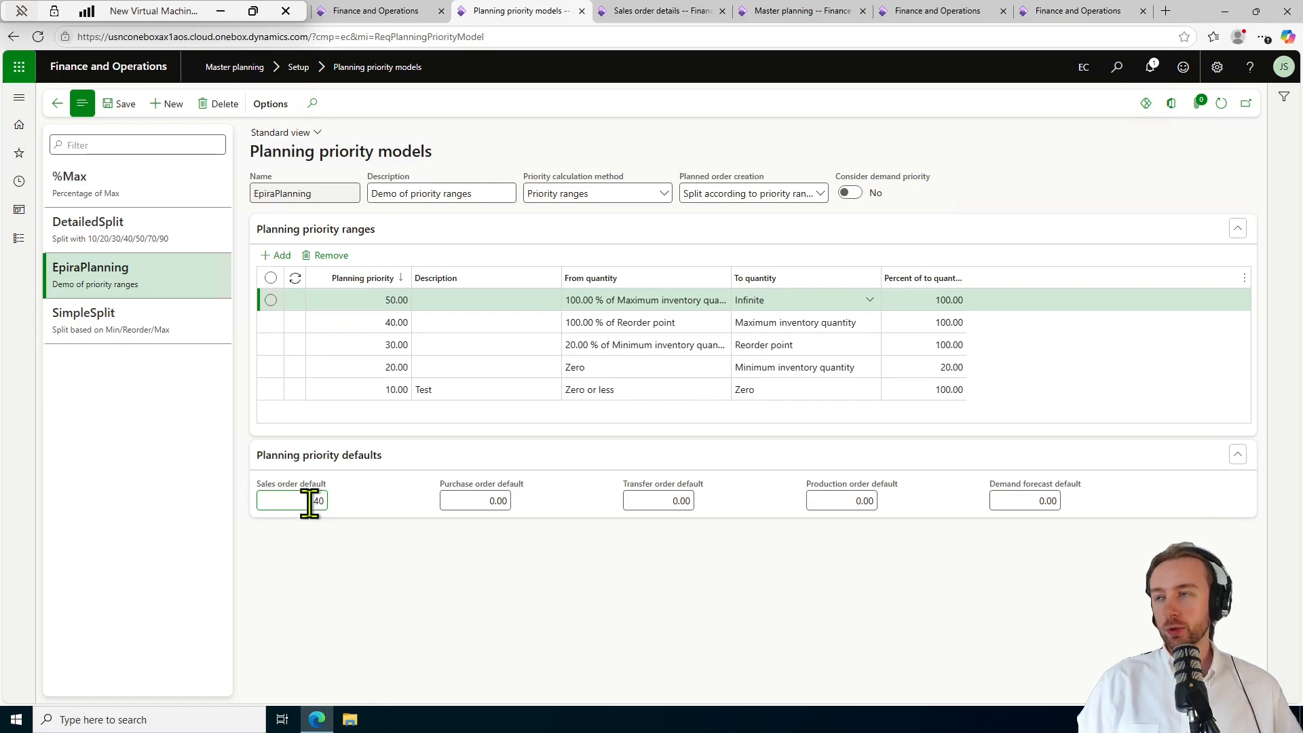
click(432, 549)
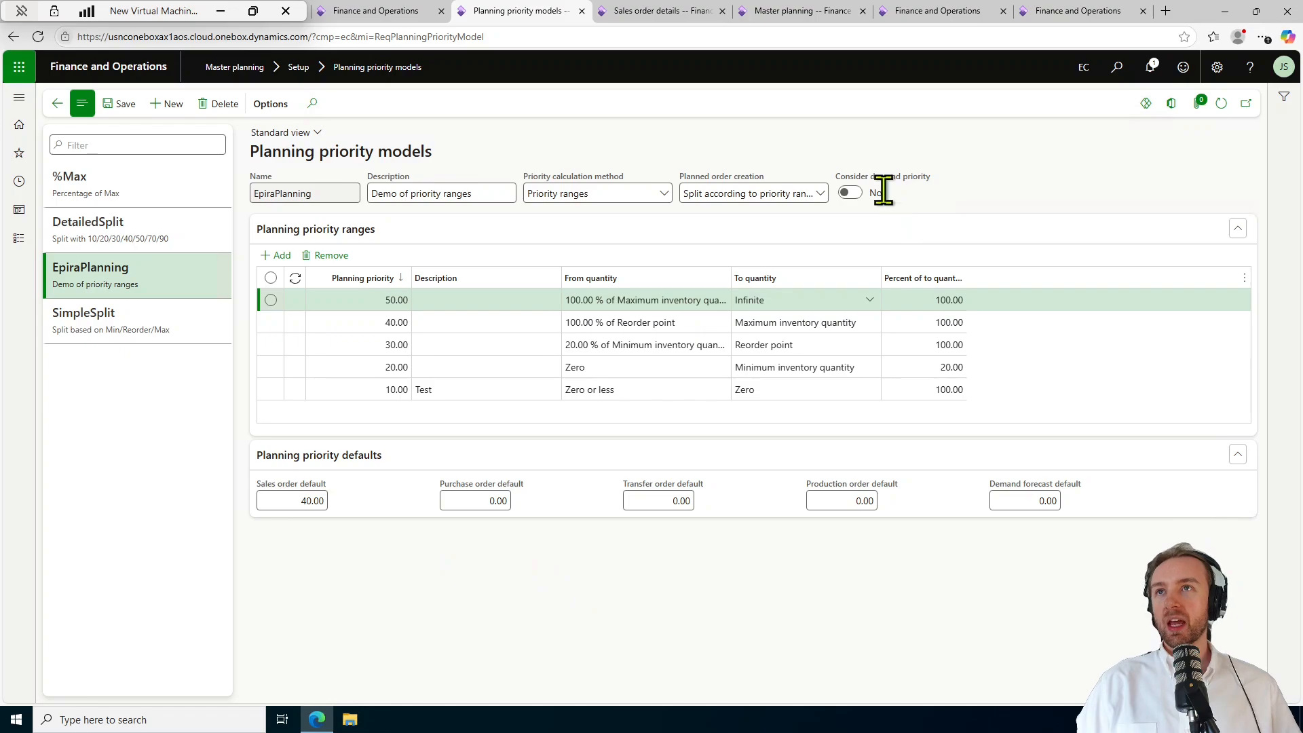
click(850, 194)
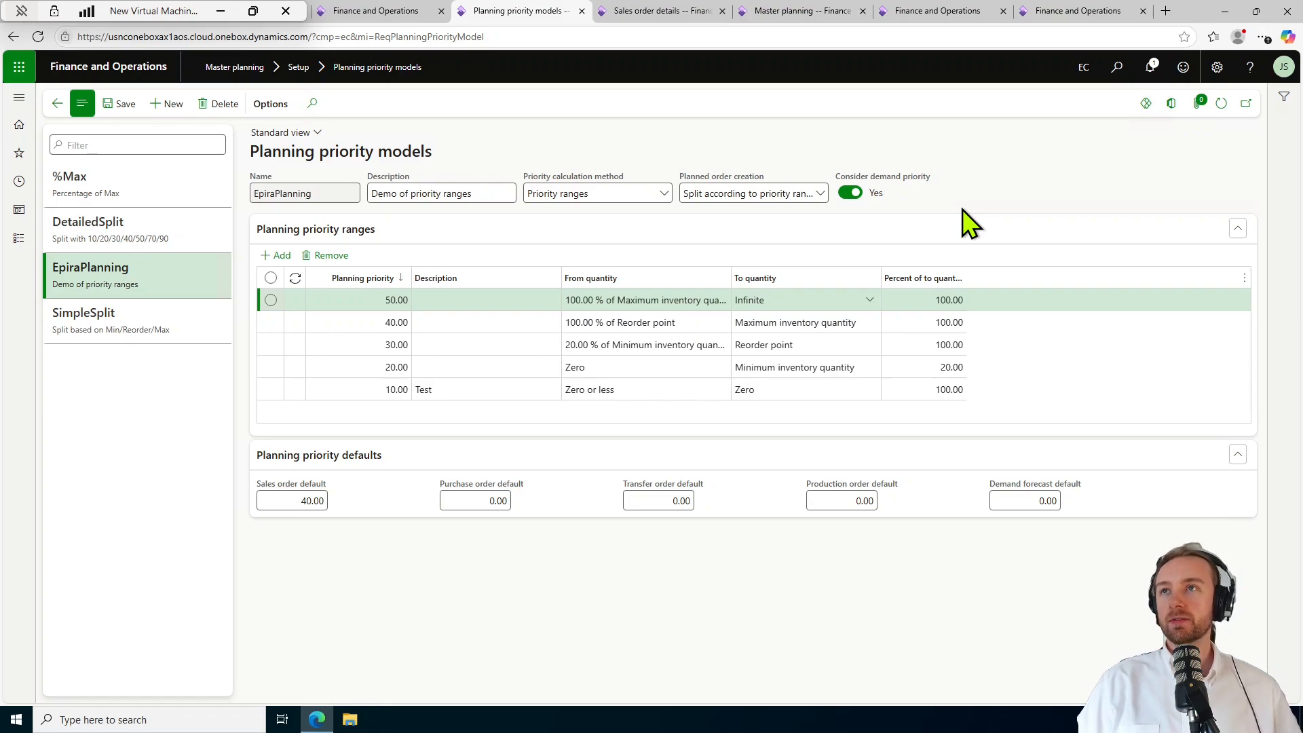
Switch planned order creation to Single supply with most important priority.
click(820, 194)
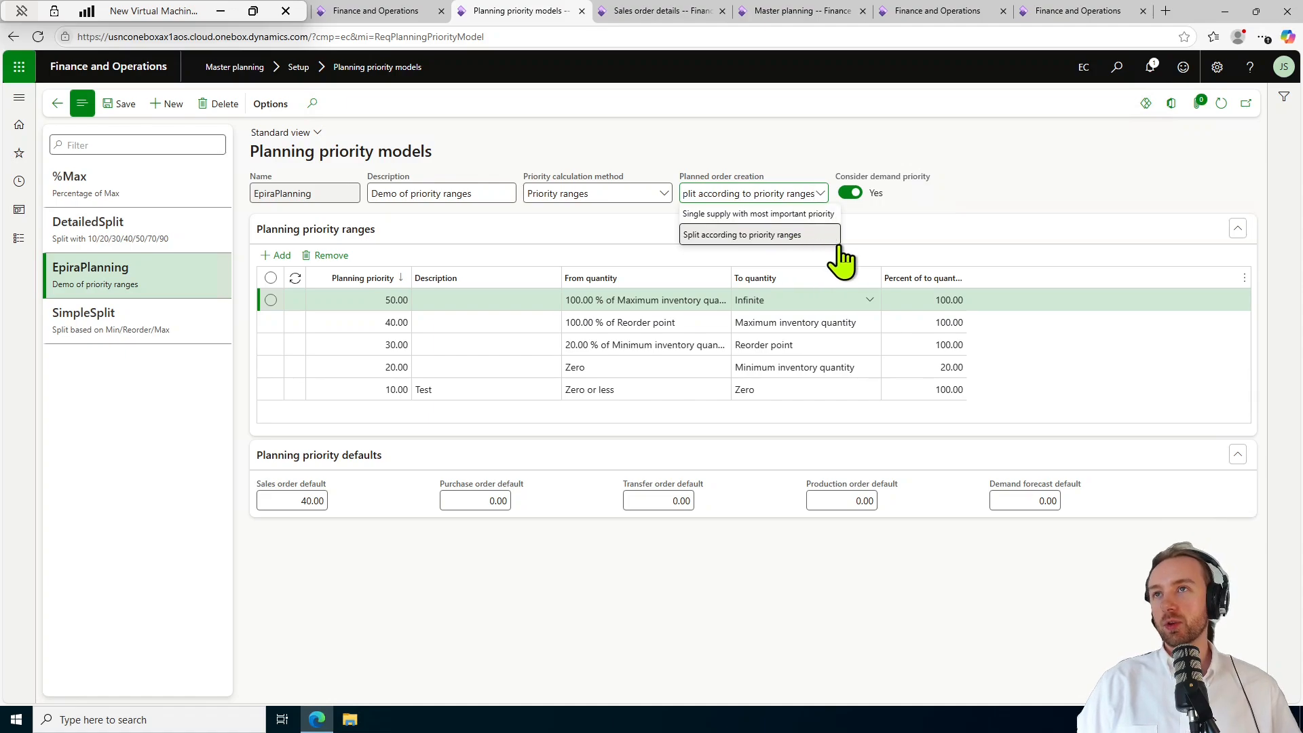
click(993, 197)
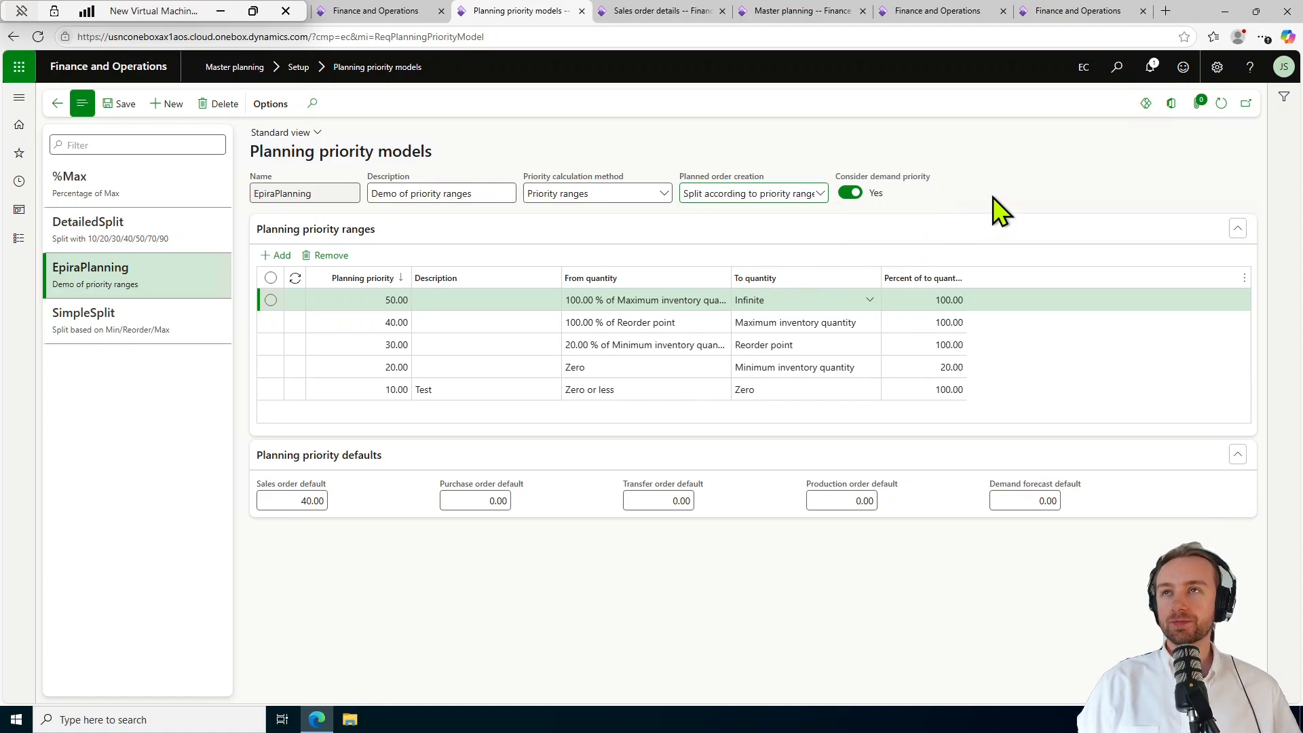
click(794, 195)
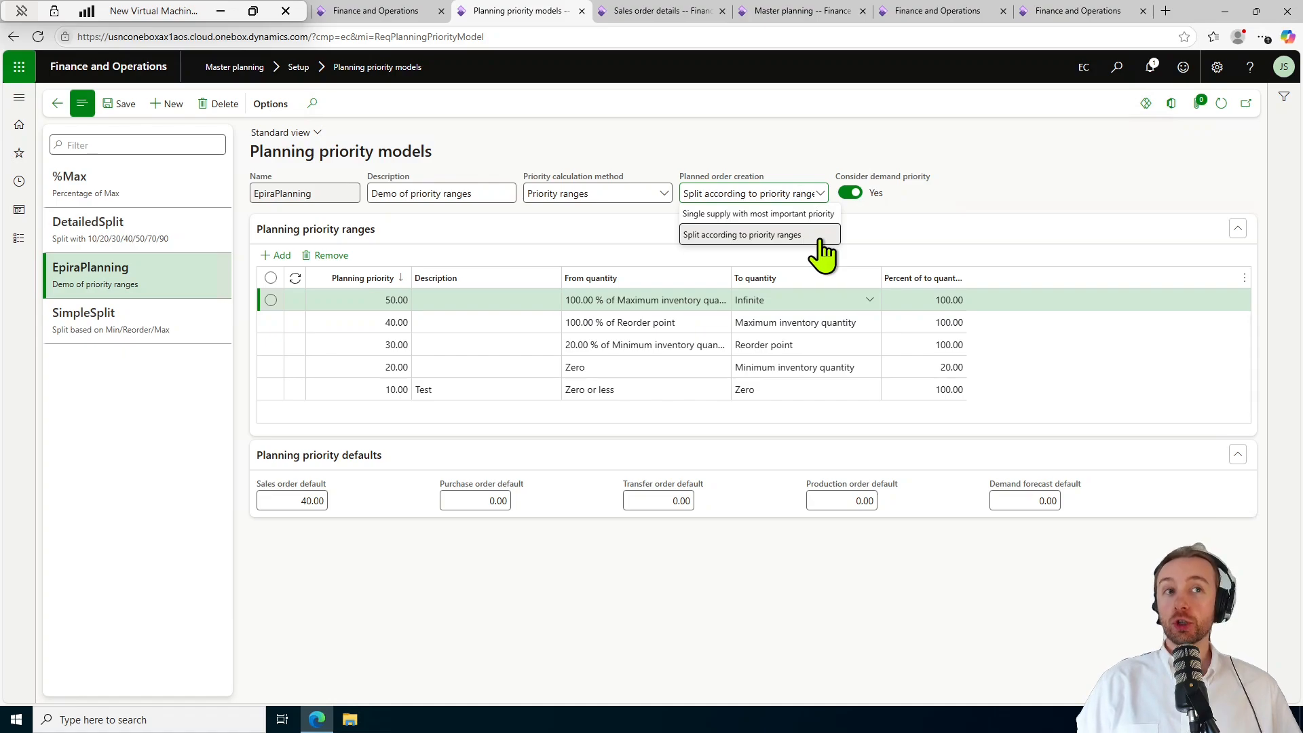
click(766, 216)
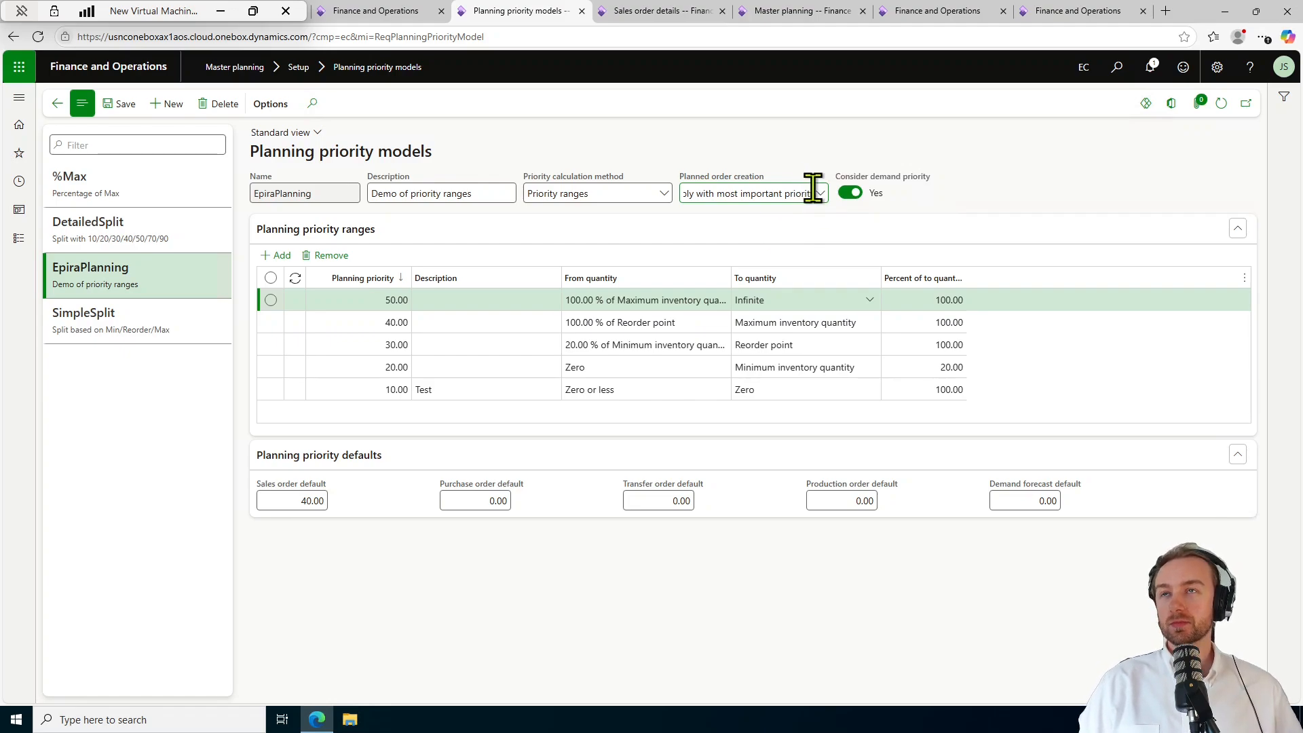
Revert planned order creation to Split according to priority ranges and list the priority calculation methods.
click(816, 193)
click(791, 236)
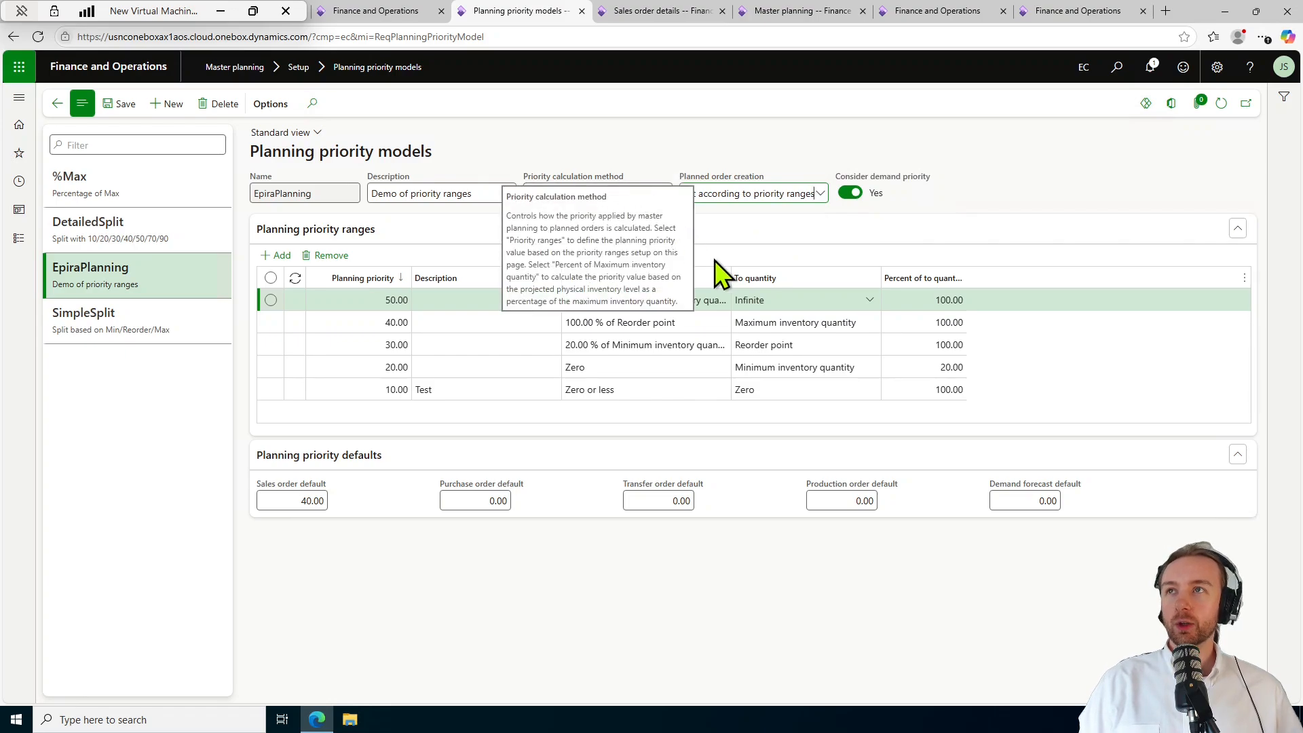
click(663, 195)
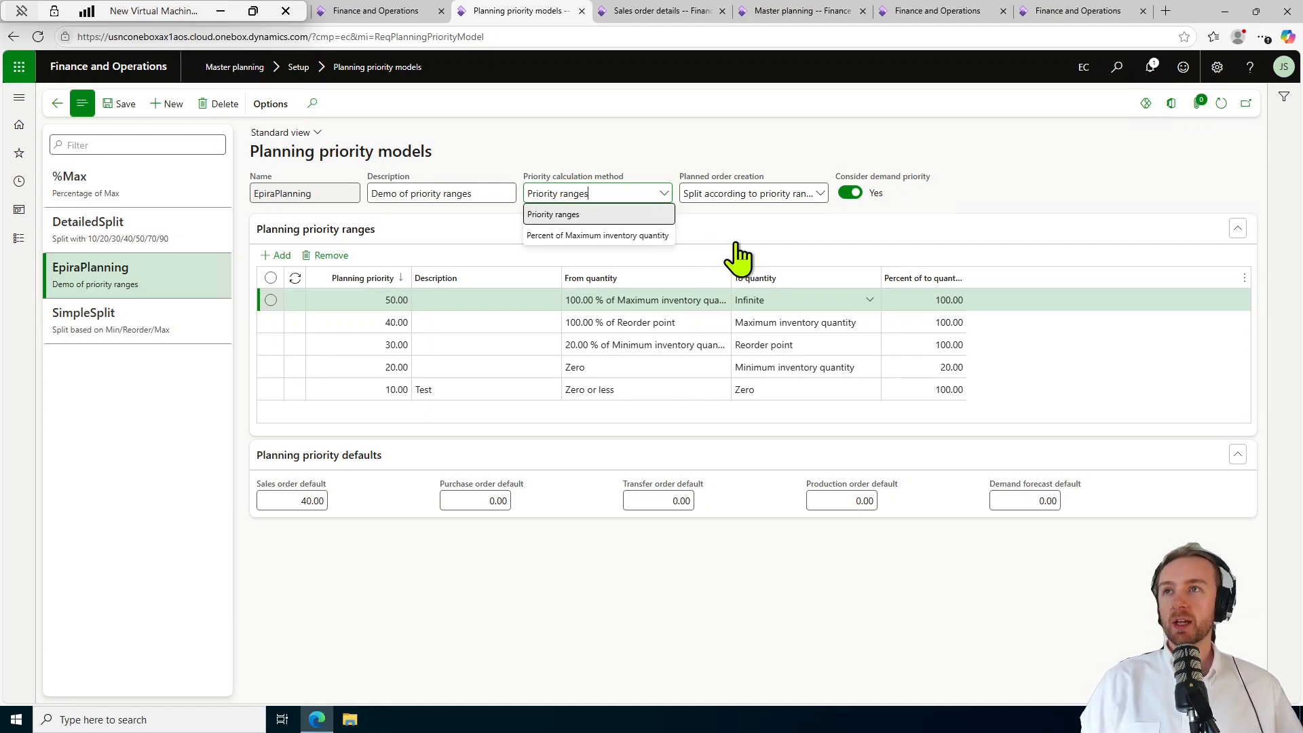
Close the priority calculation method list, leaving Priority ranges selected.
click(581, 215)
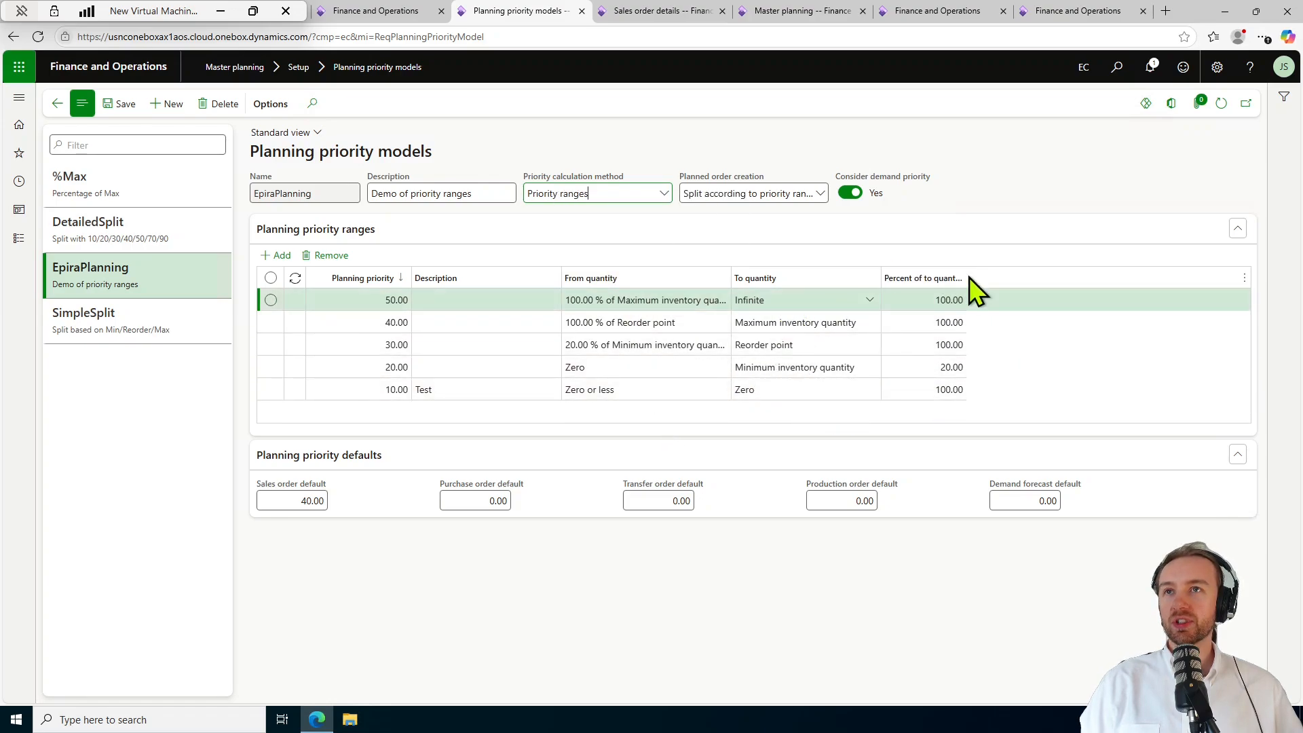
Drag the Percent of to quantity header edge wider in the priority ranges grid.
drag(969, 277, 1014, 278)
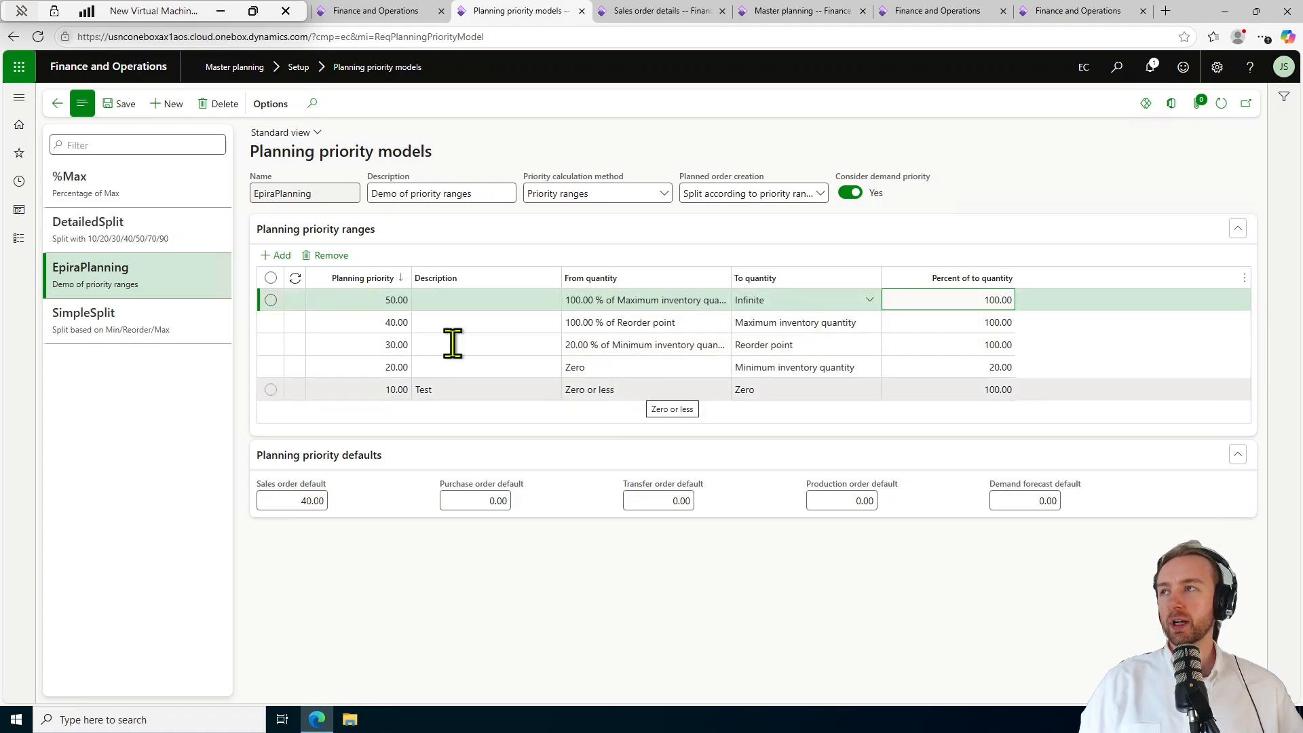
Create priority model Demo, described Demo Model, using Priority ranges and considering demand priority.
click(165, 107)
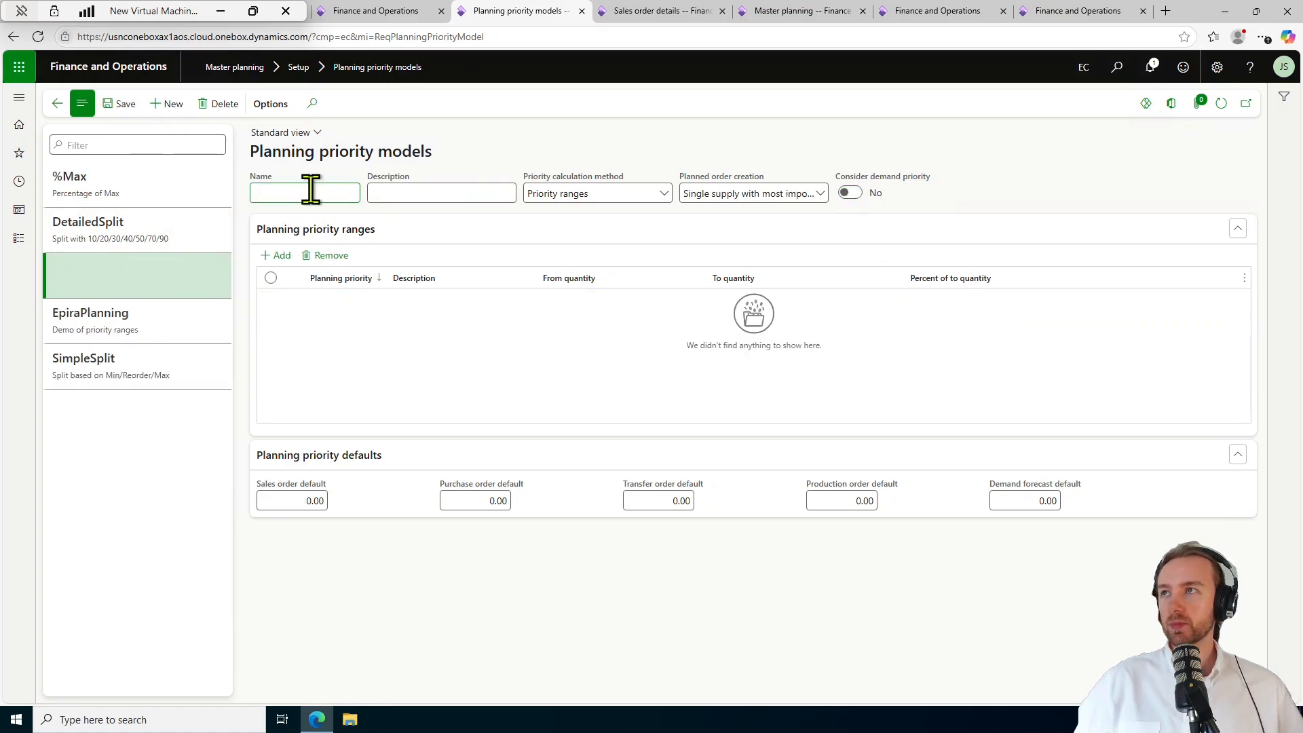
text(Demo)
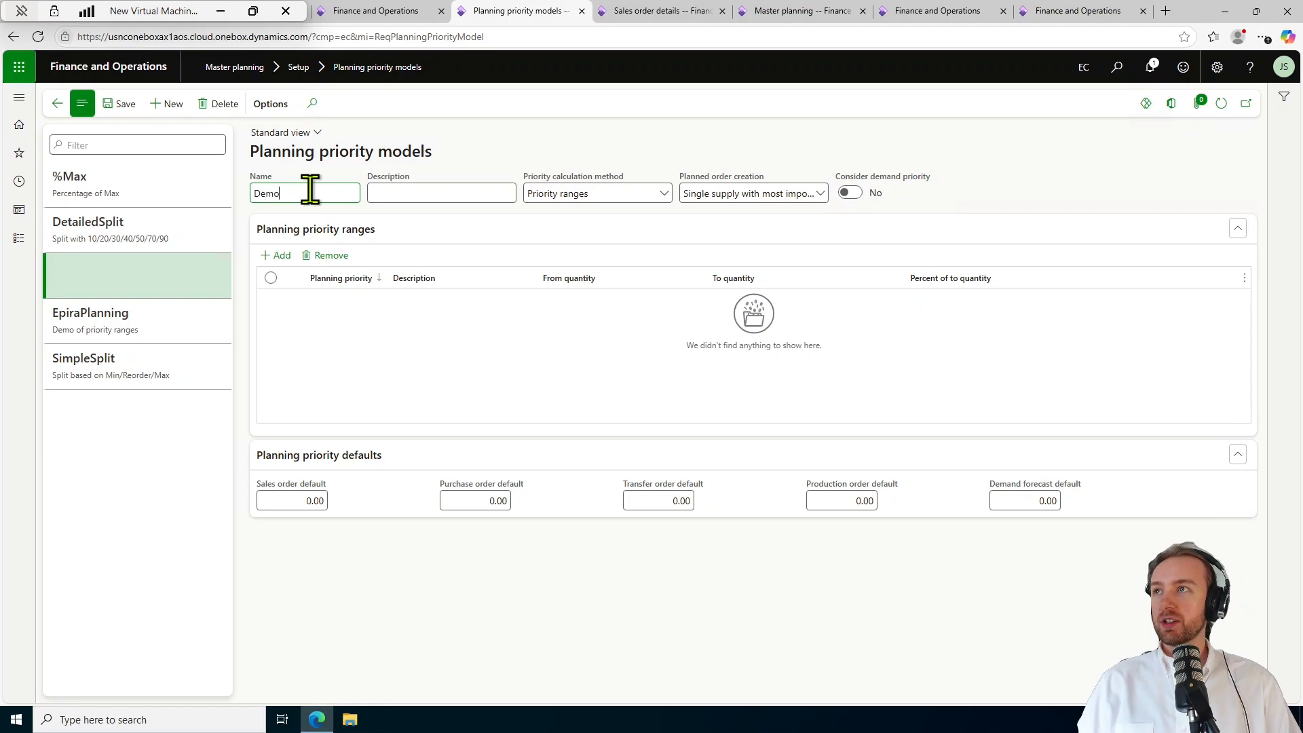
key(Tab)
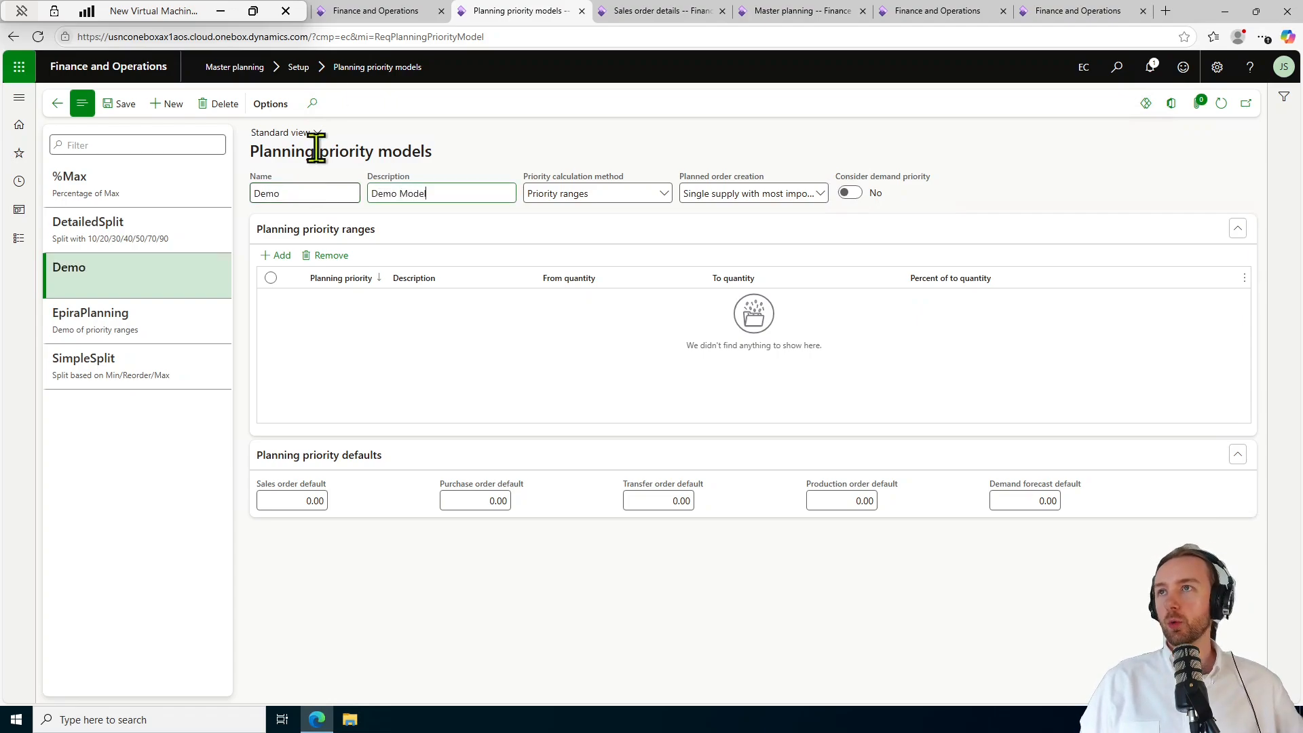
click(664, 195)
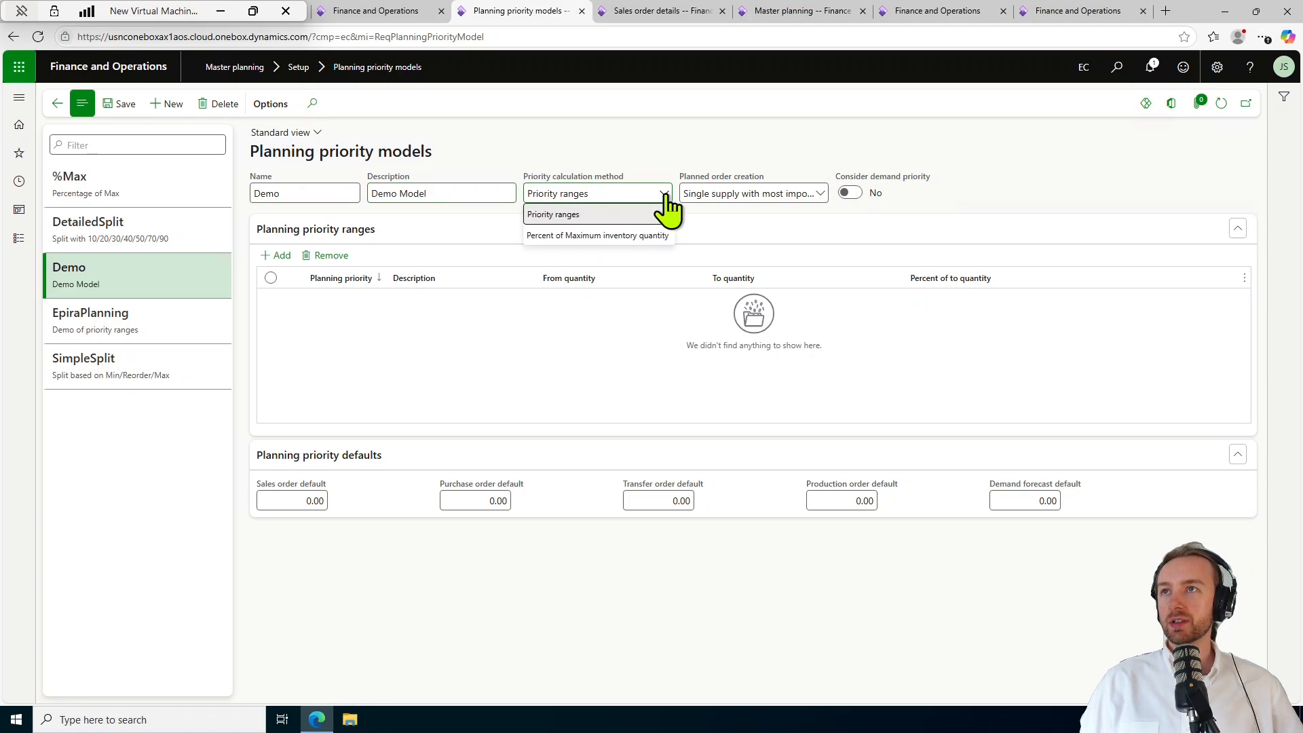
click(666, 212)
click(822, 196)
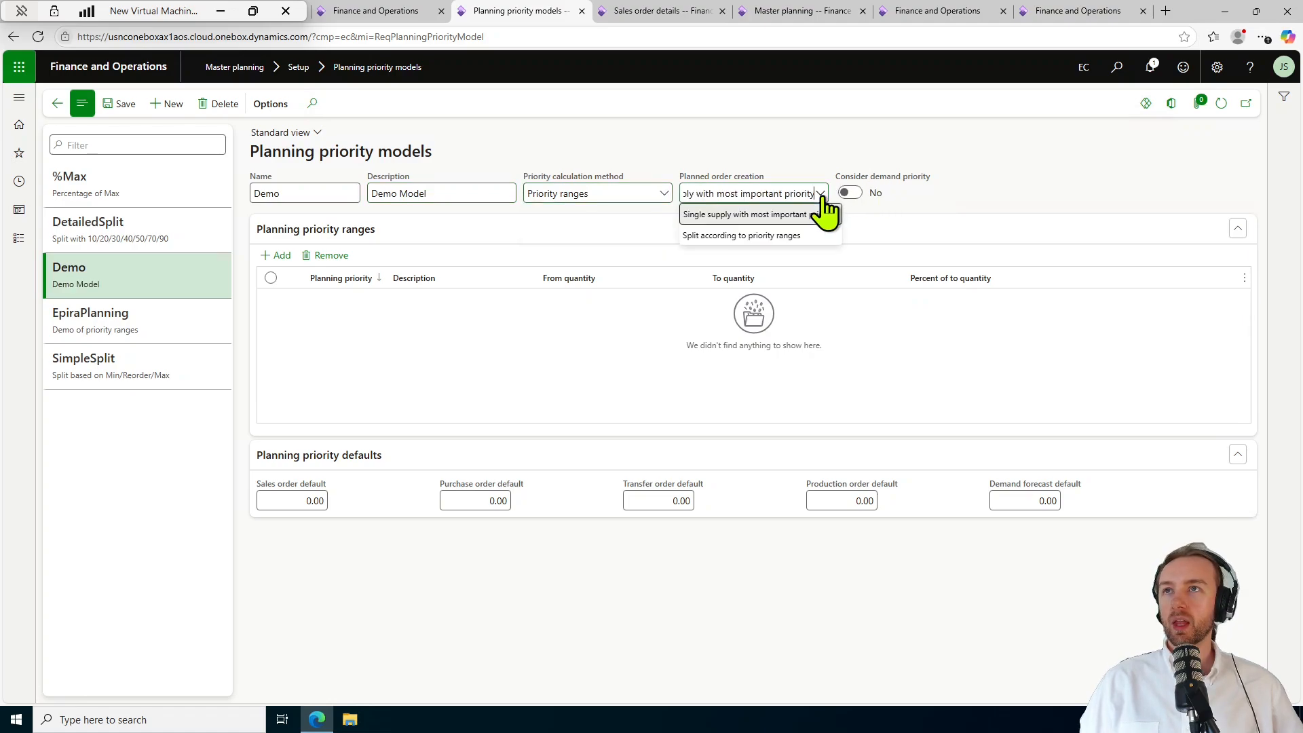
click(888, 149)
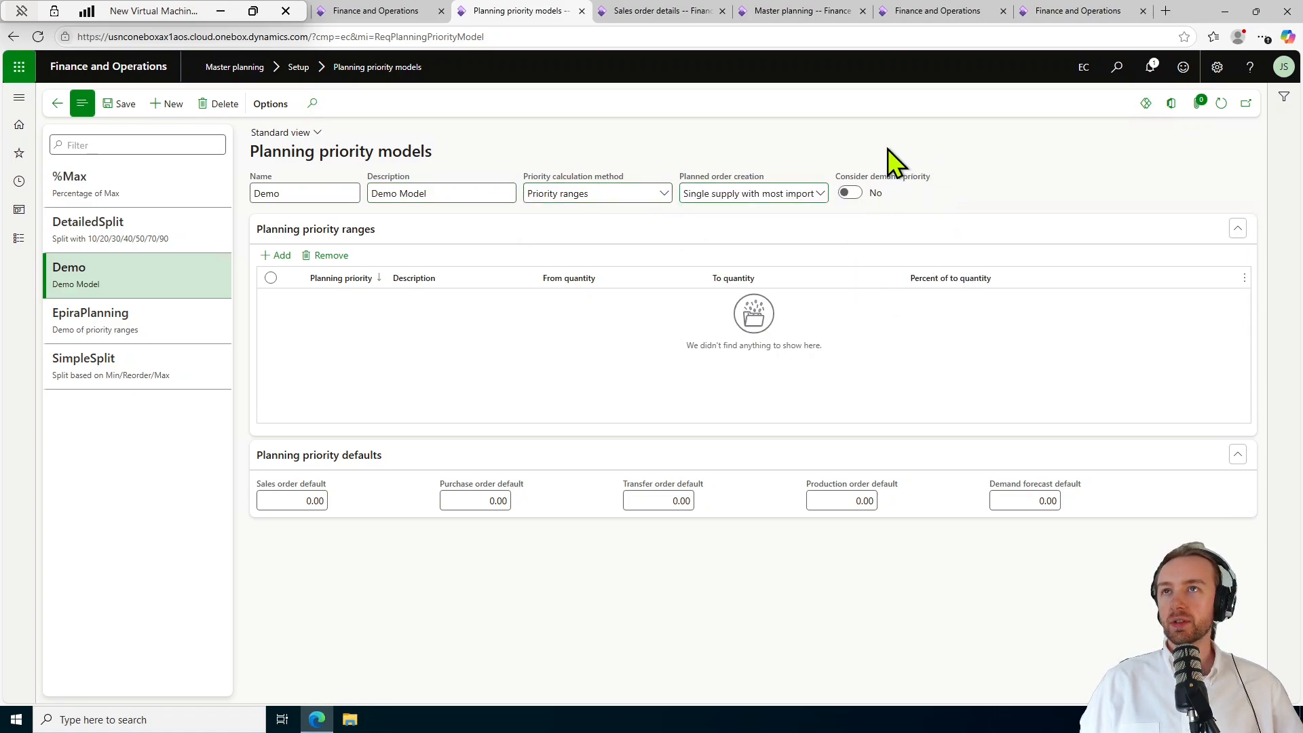
click(849, 193)
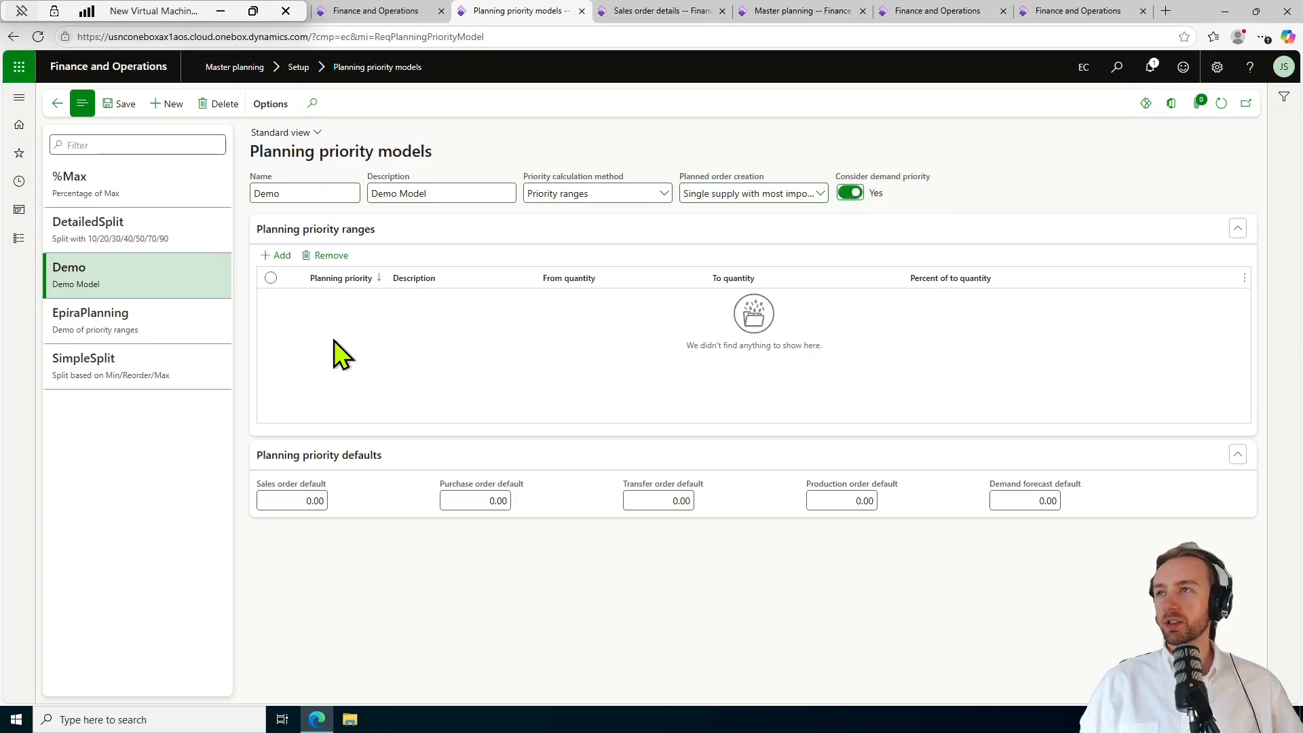
Add range Super urgent! up to Minimum inventory quantity at 50.00%, then add a second range.
click(286, 260)
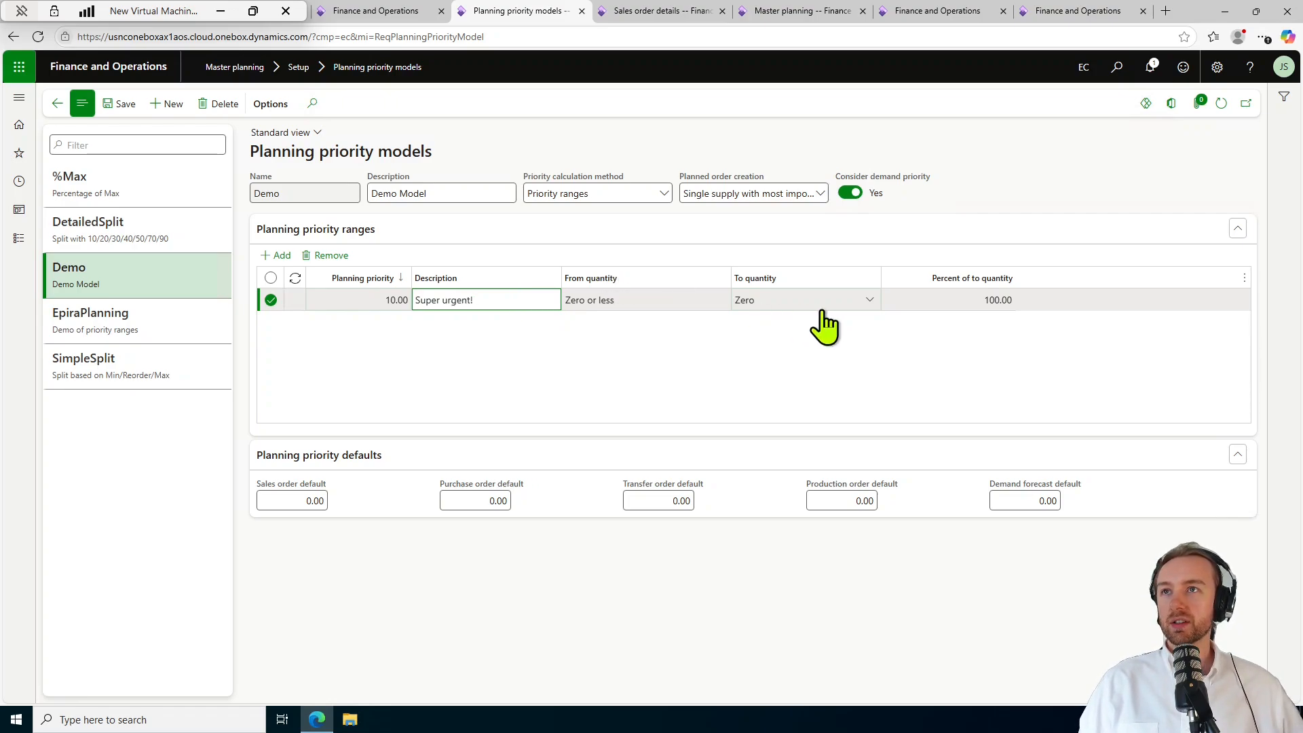
click(865, 302)
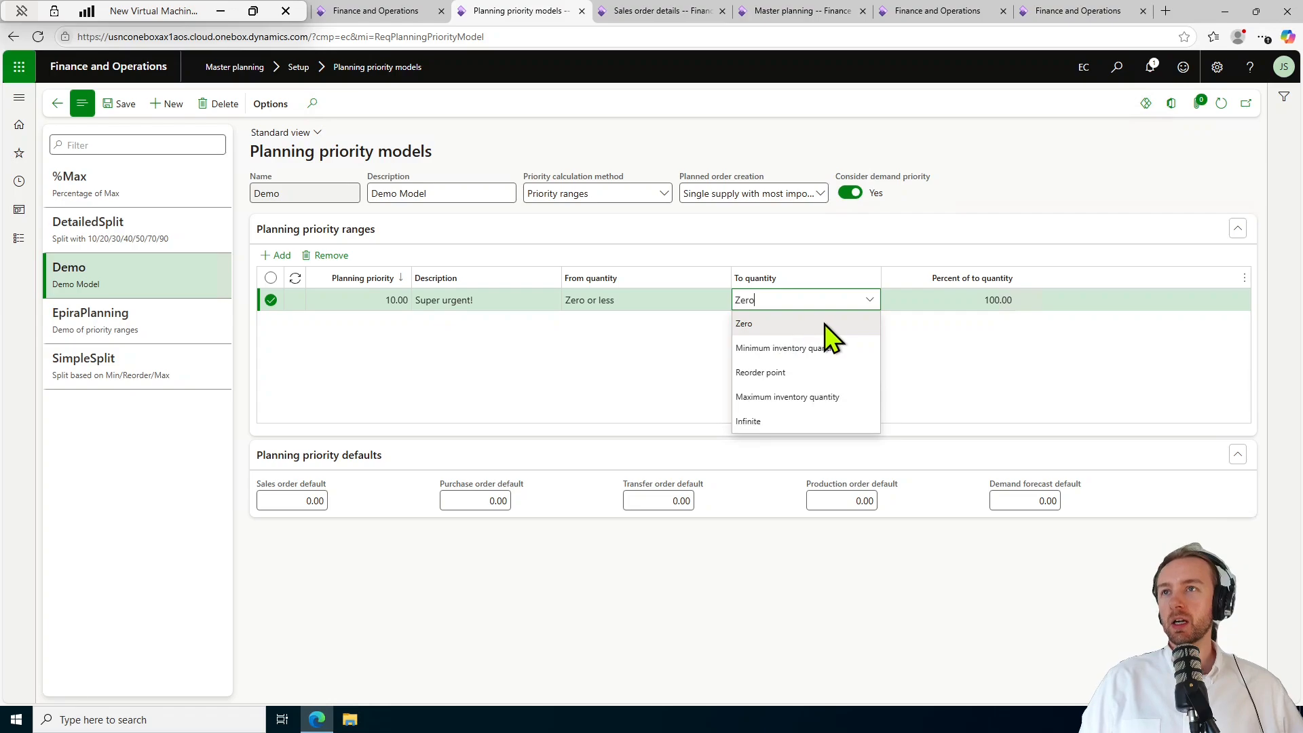
click(791, 348)
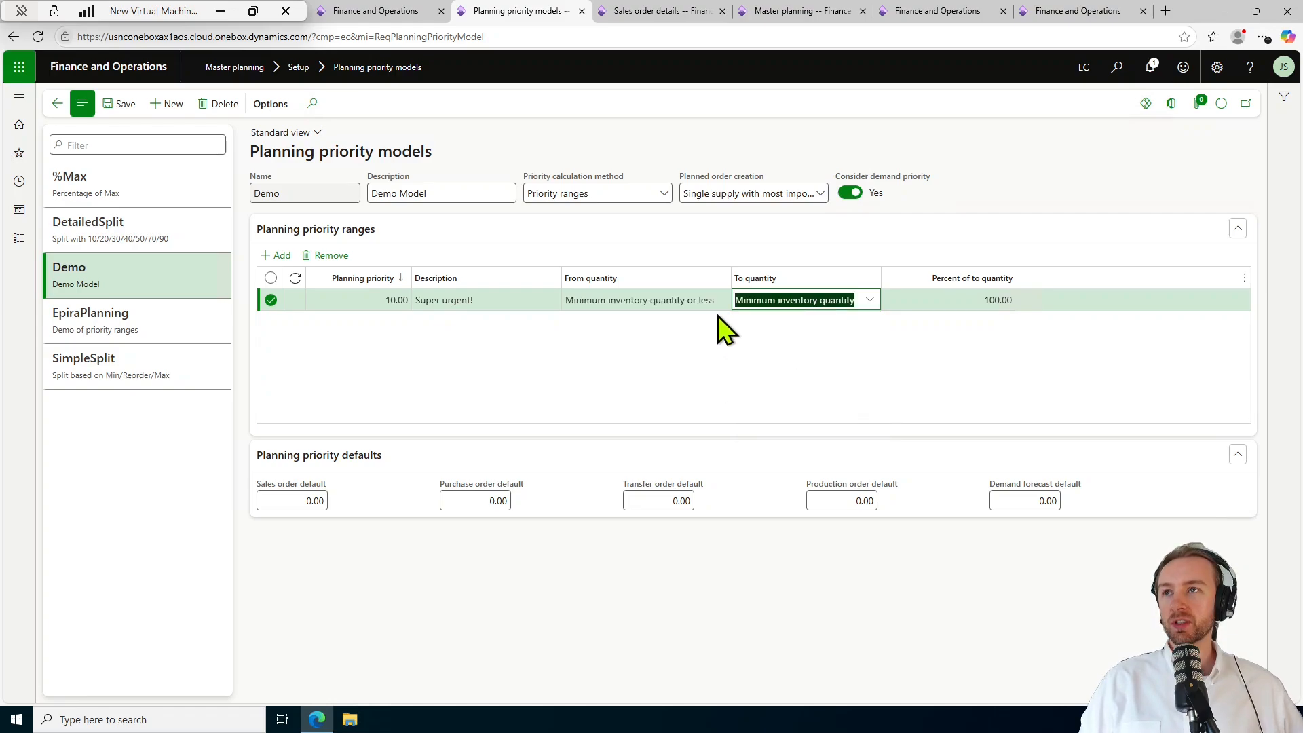
click(989, 305)
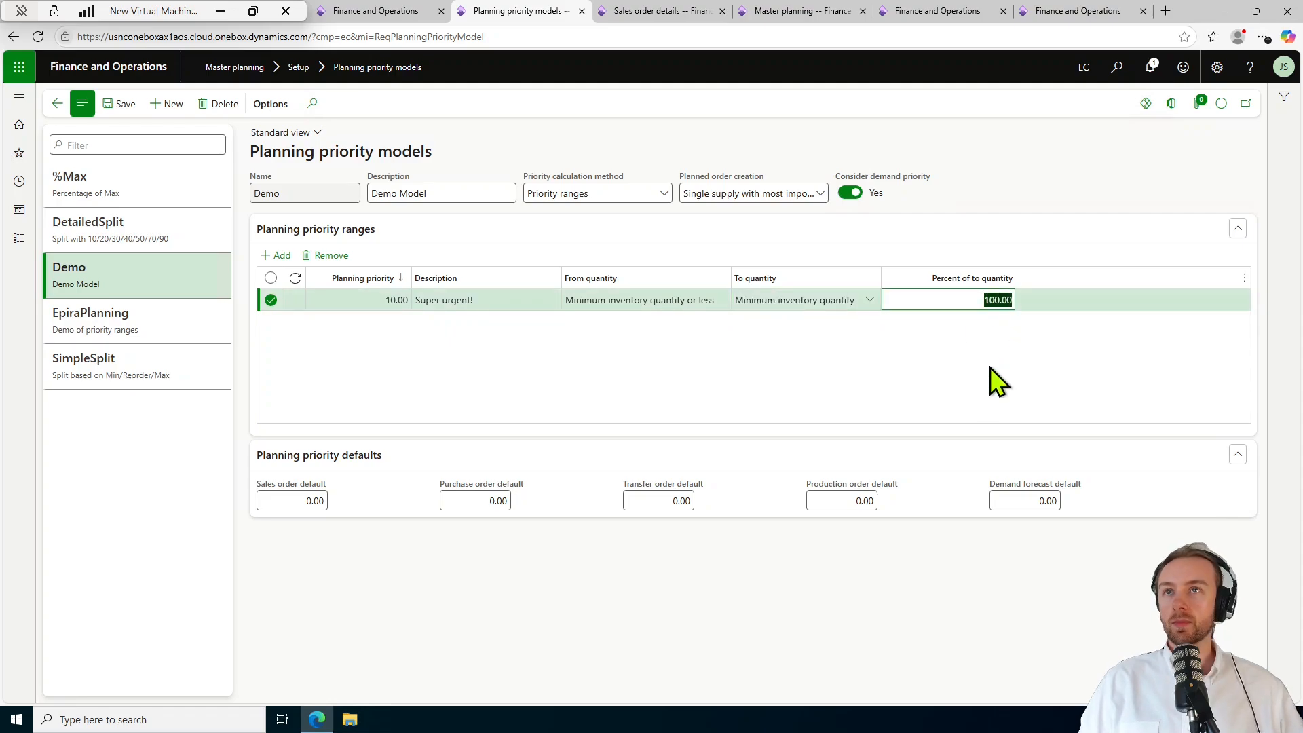
text(50.00)
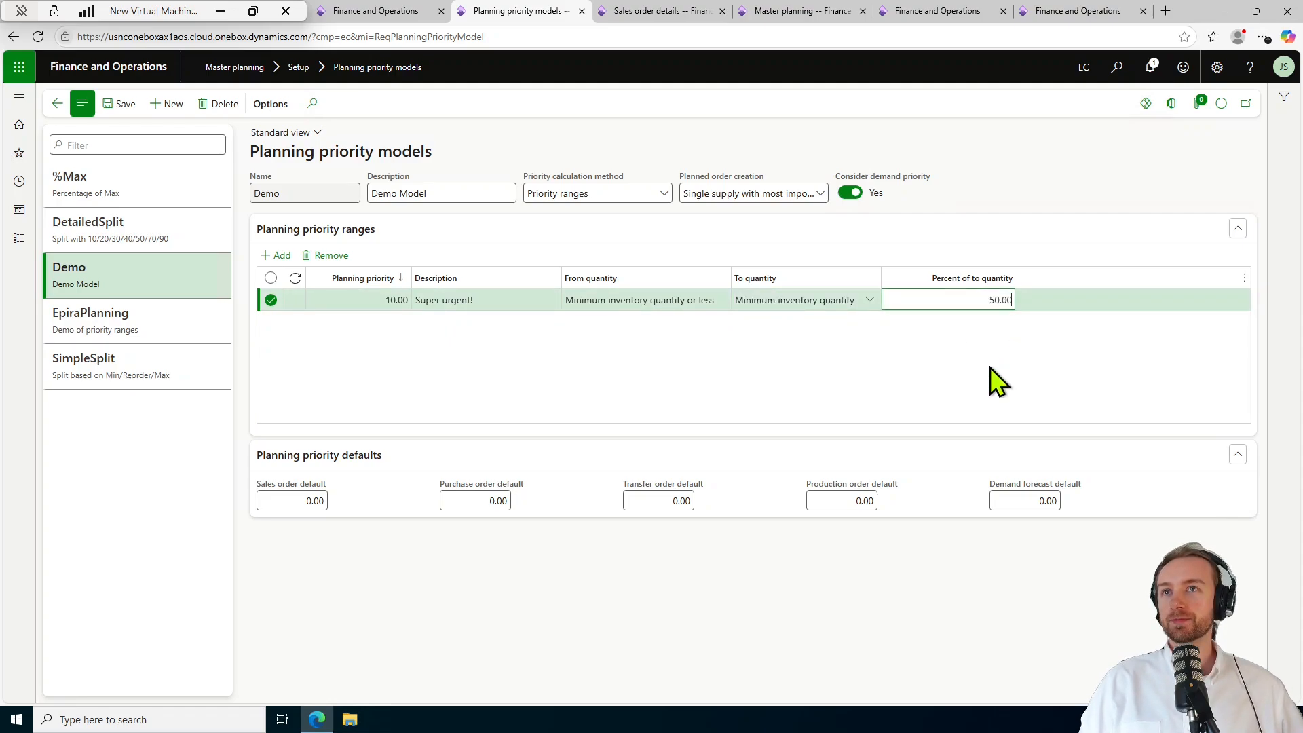
click(279, 256)
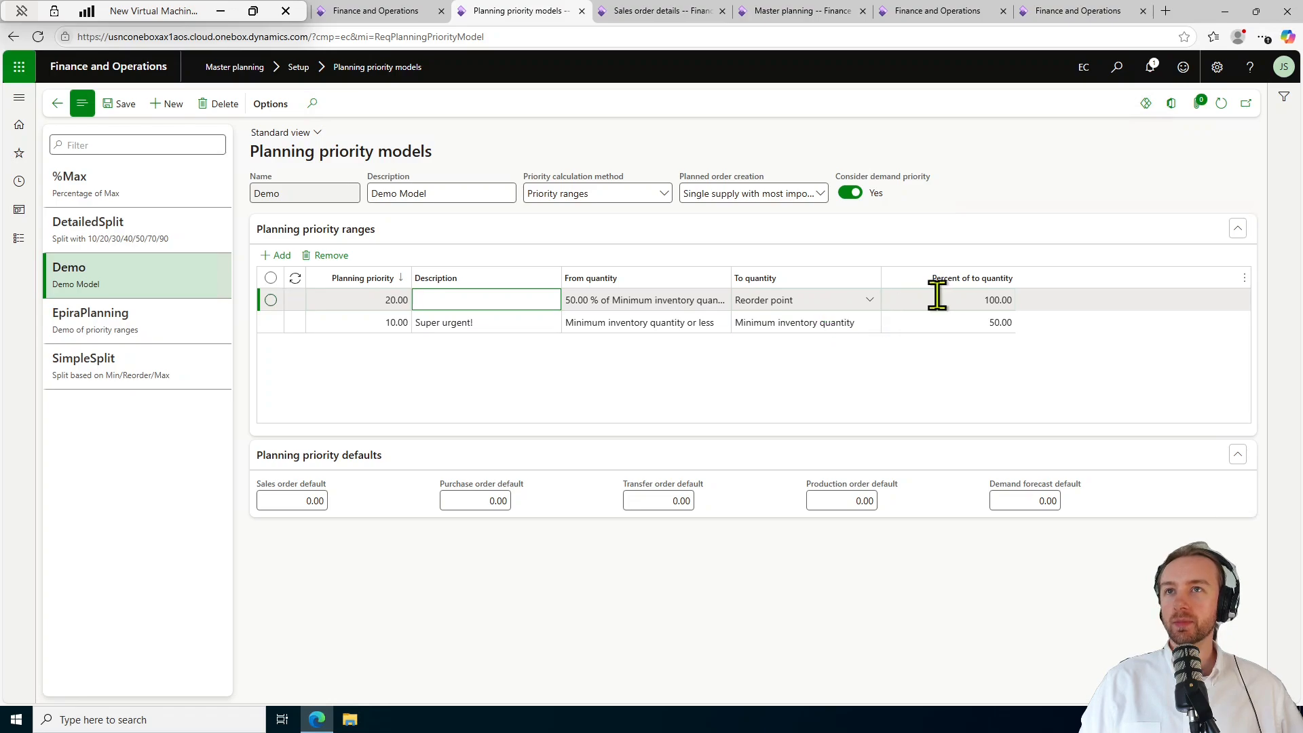
Add a priority 40.00 range from 100% of Maximum inventory quantity up to Infinite.
click(957, 297)
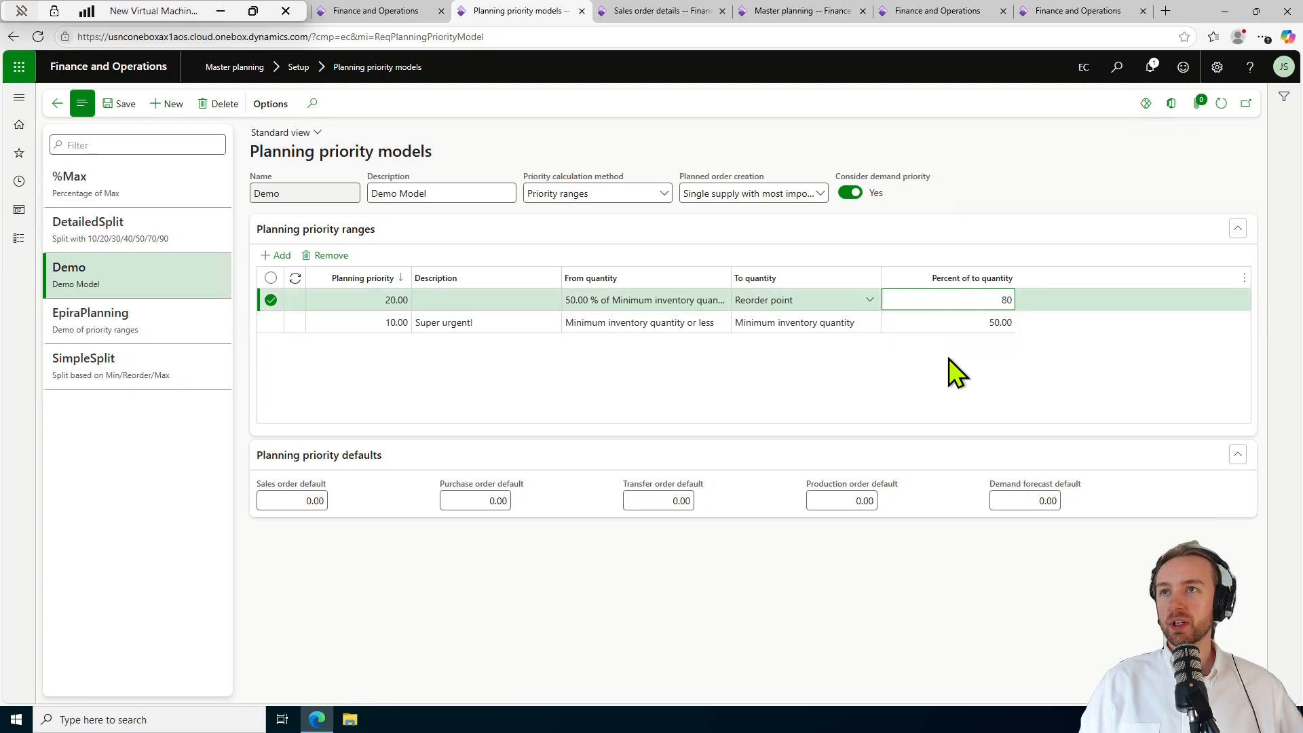
click(278, 255)
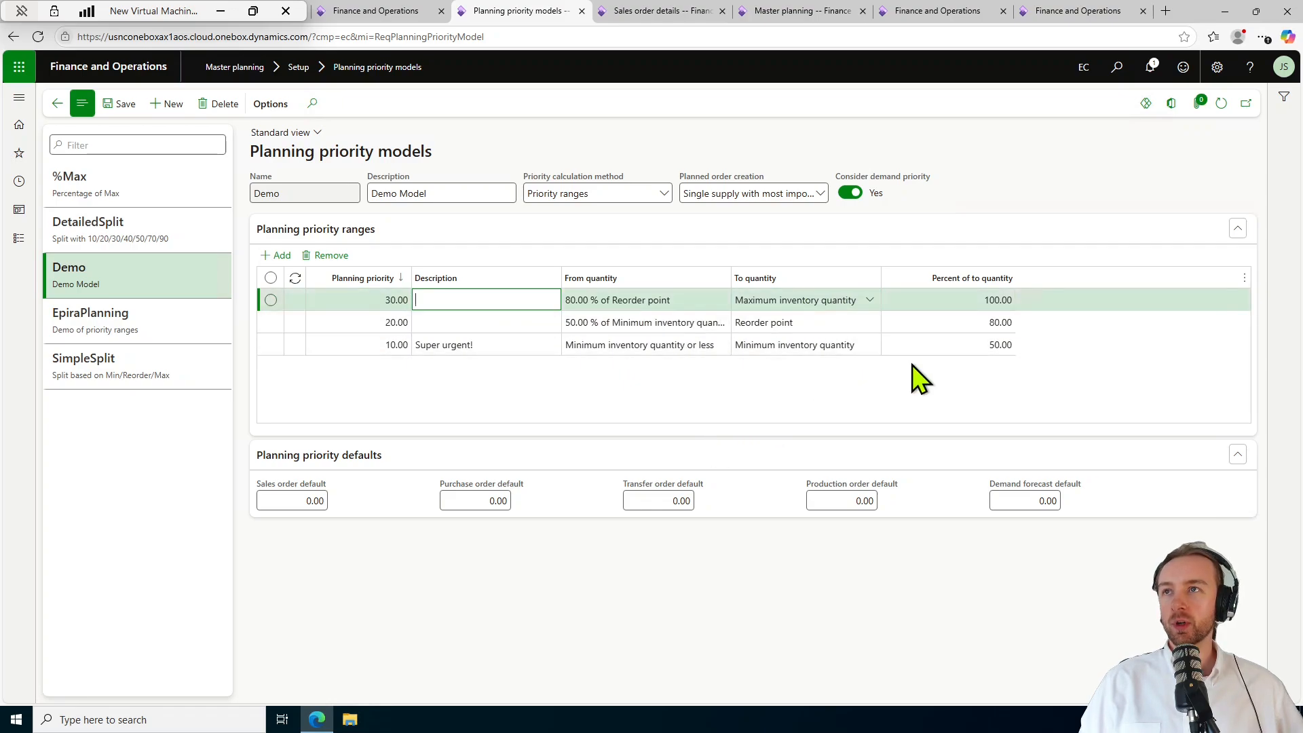
click(278, 256)
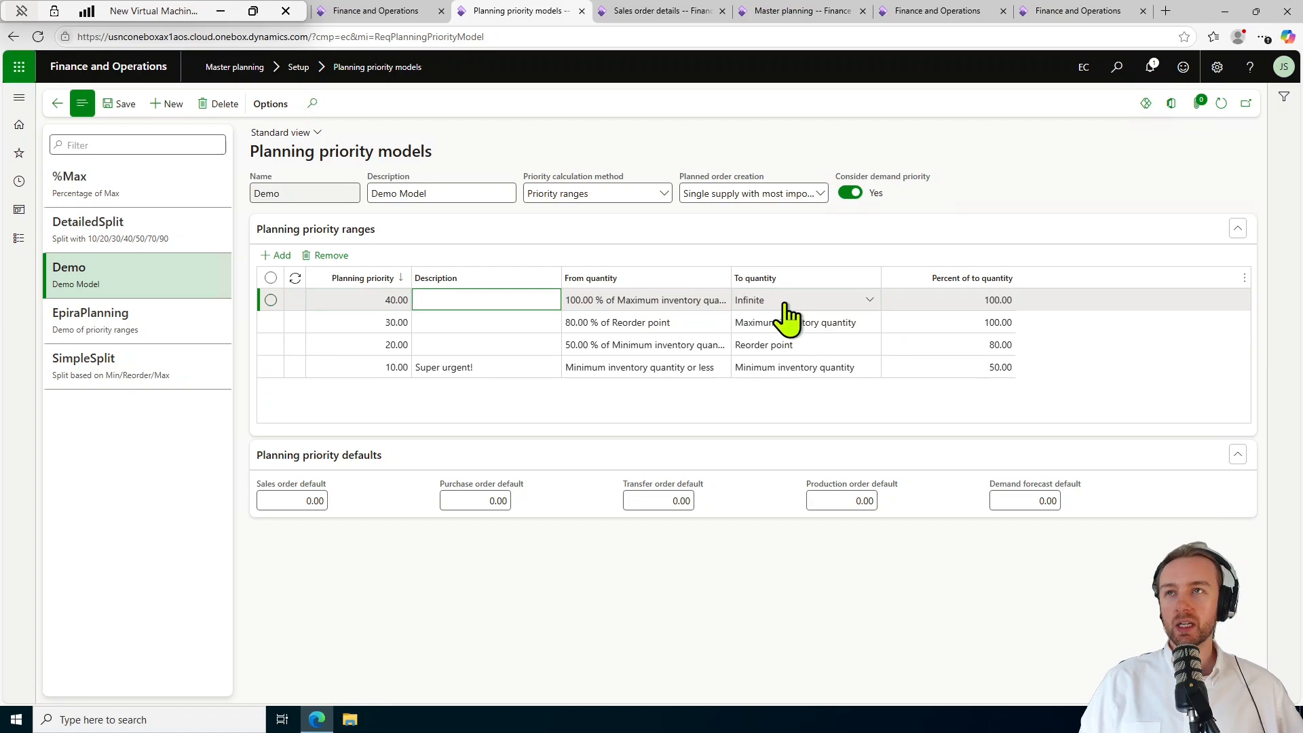
click(872, 300)
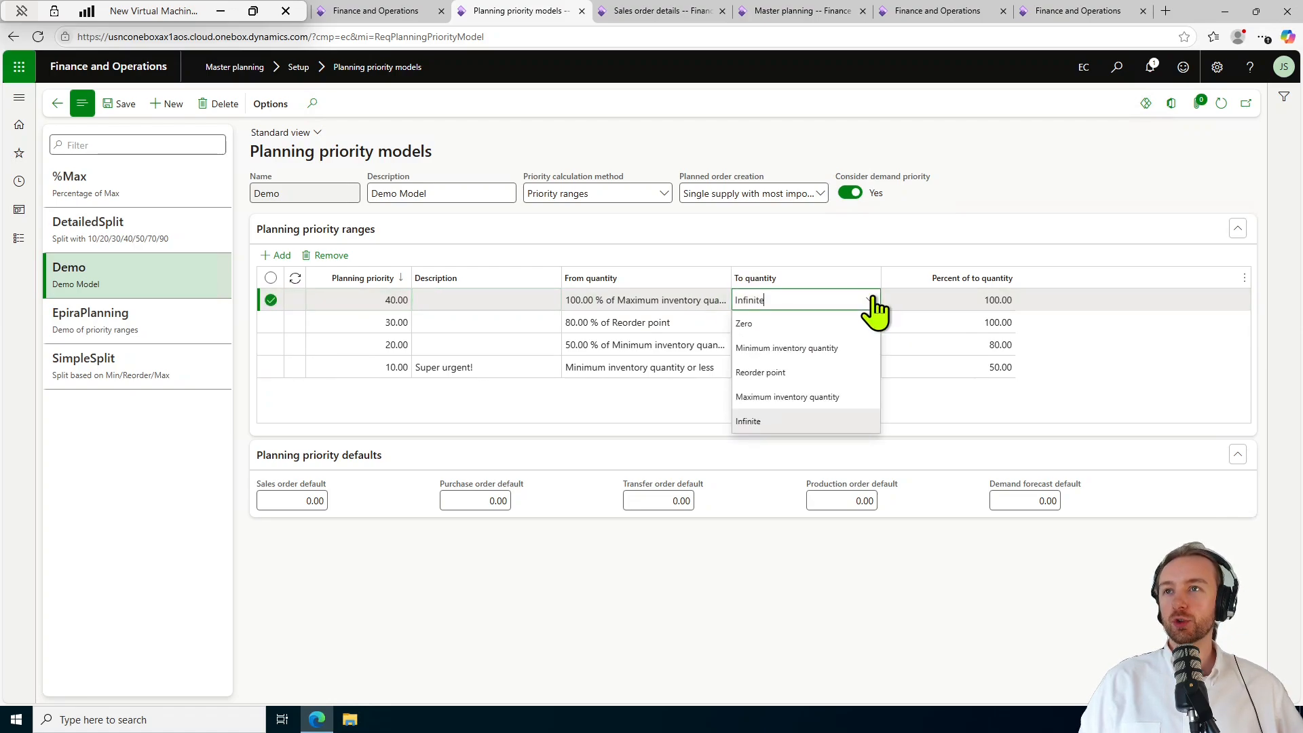
click(871, 298)
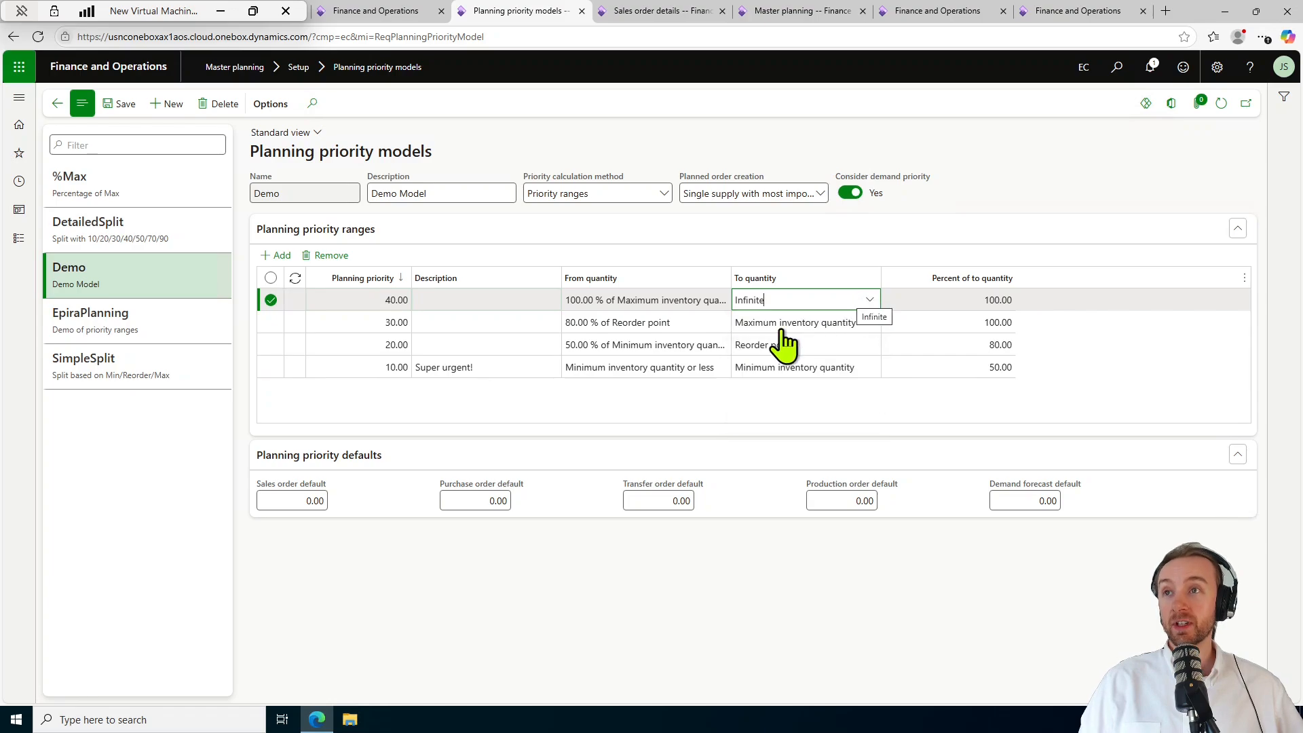
click(711, 396)
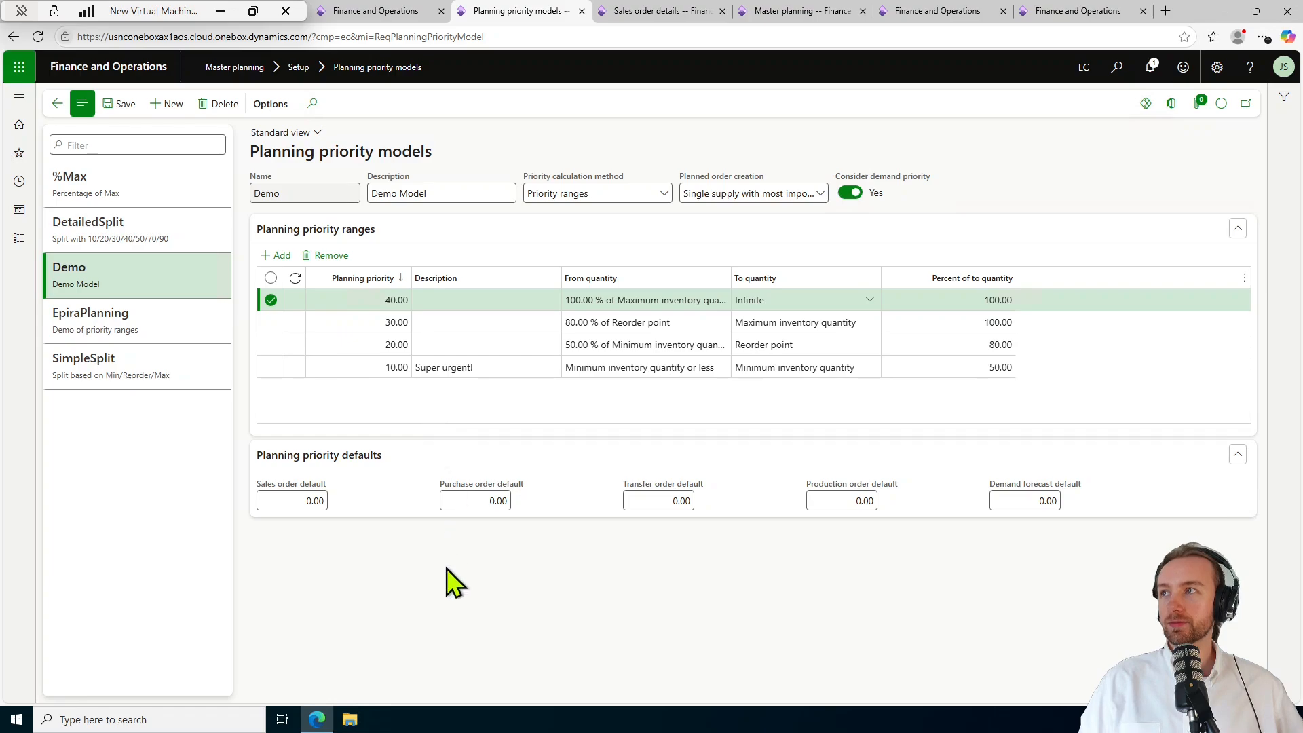
click(115, 104)
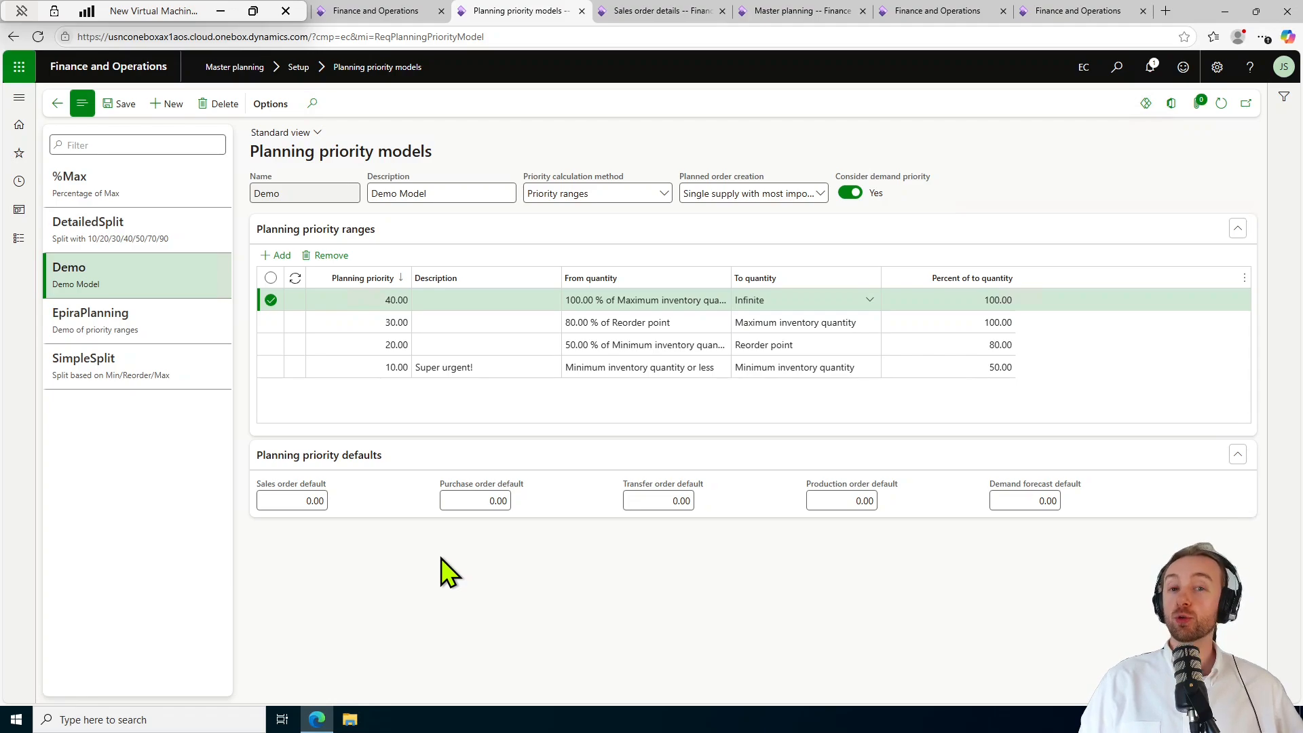
Set the Default coverage group's planning priority model to Demo, then return to Master planning.
click(30, 248)
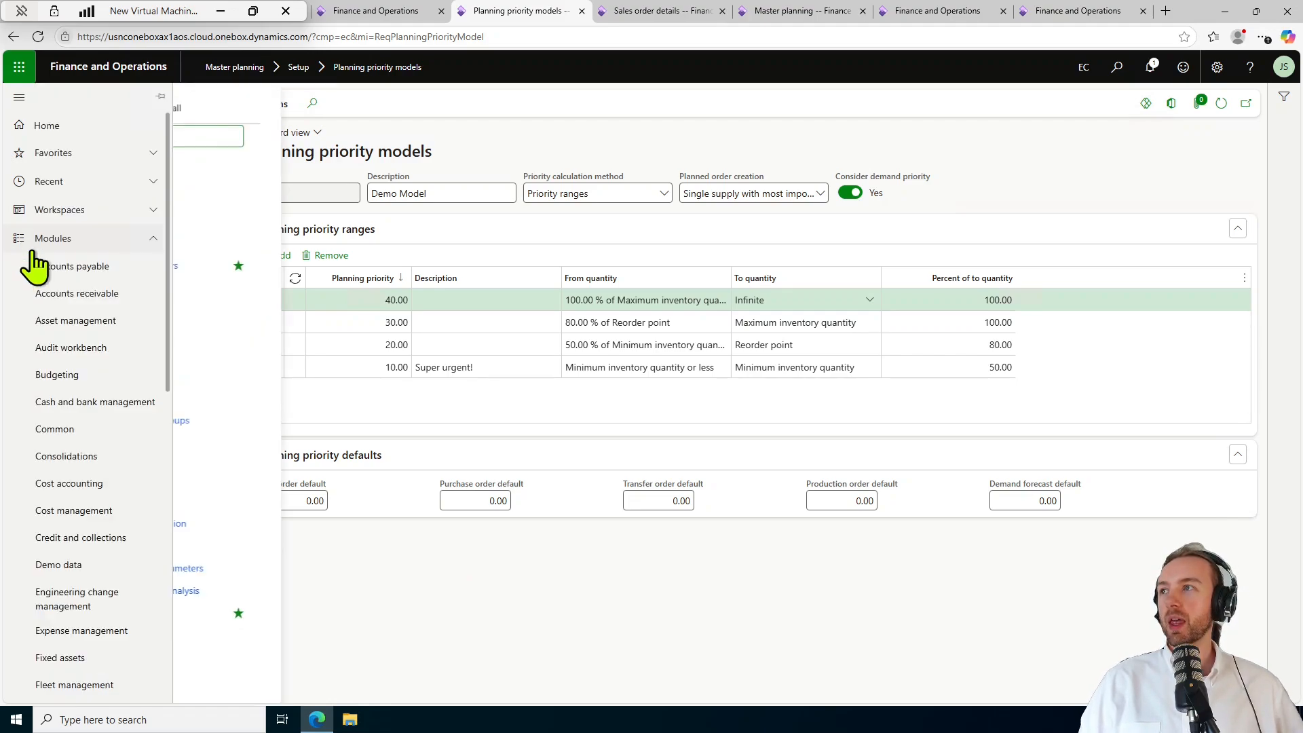
scroll(118, 480, down, 4)
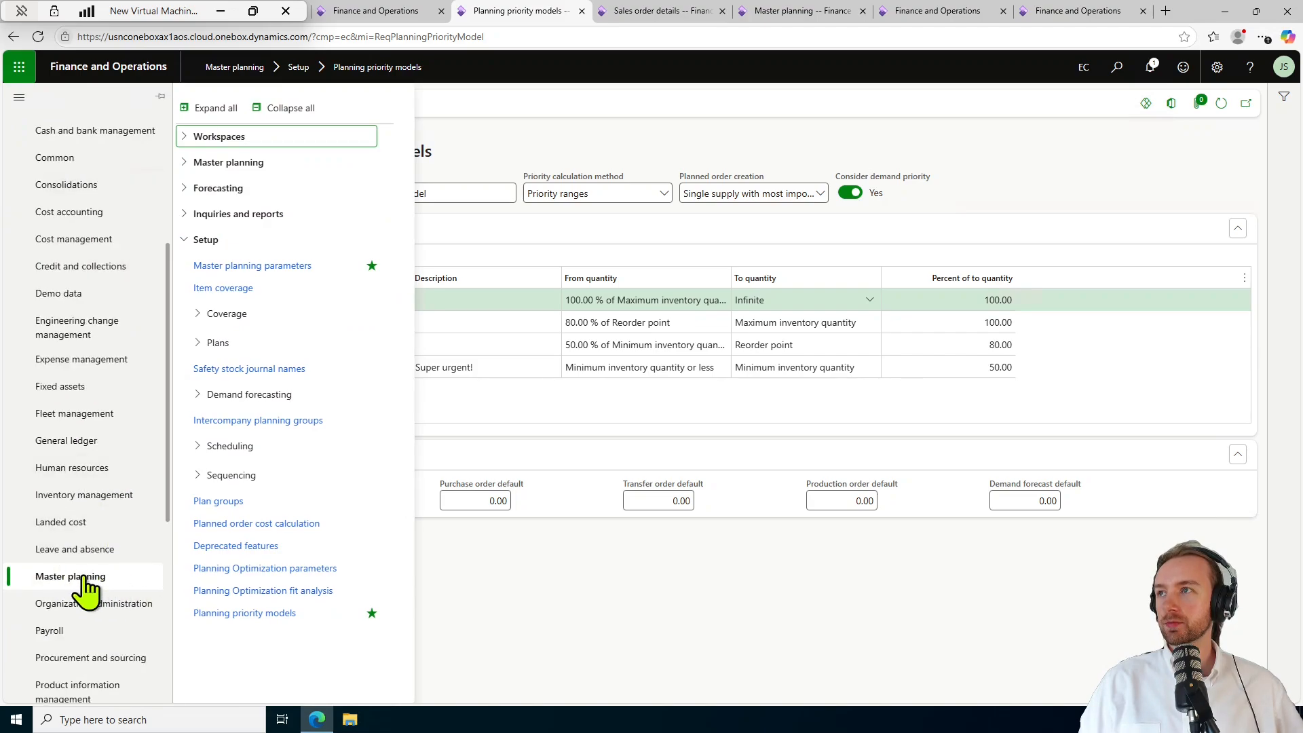
click(232, 319)
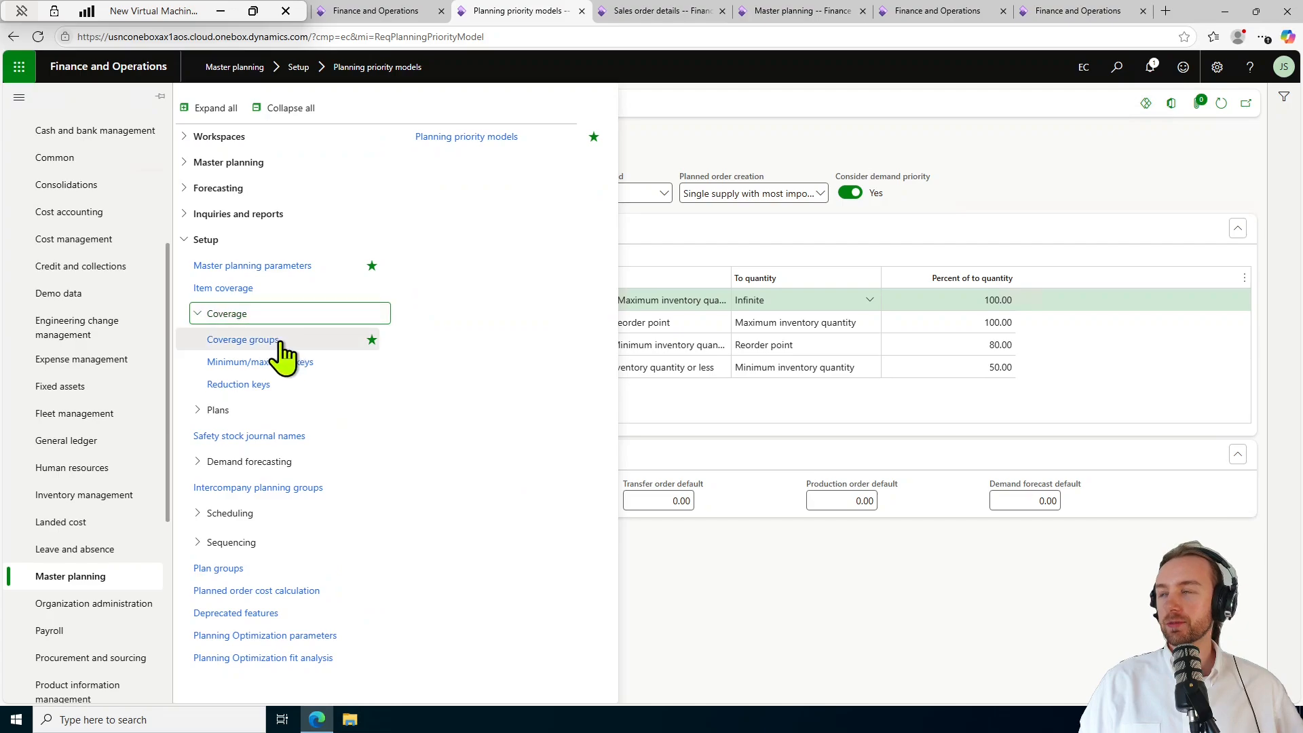
click(278, 337)
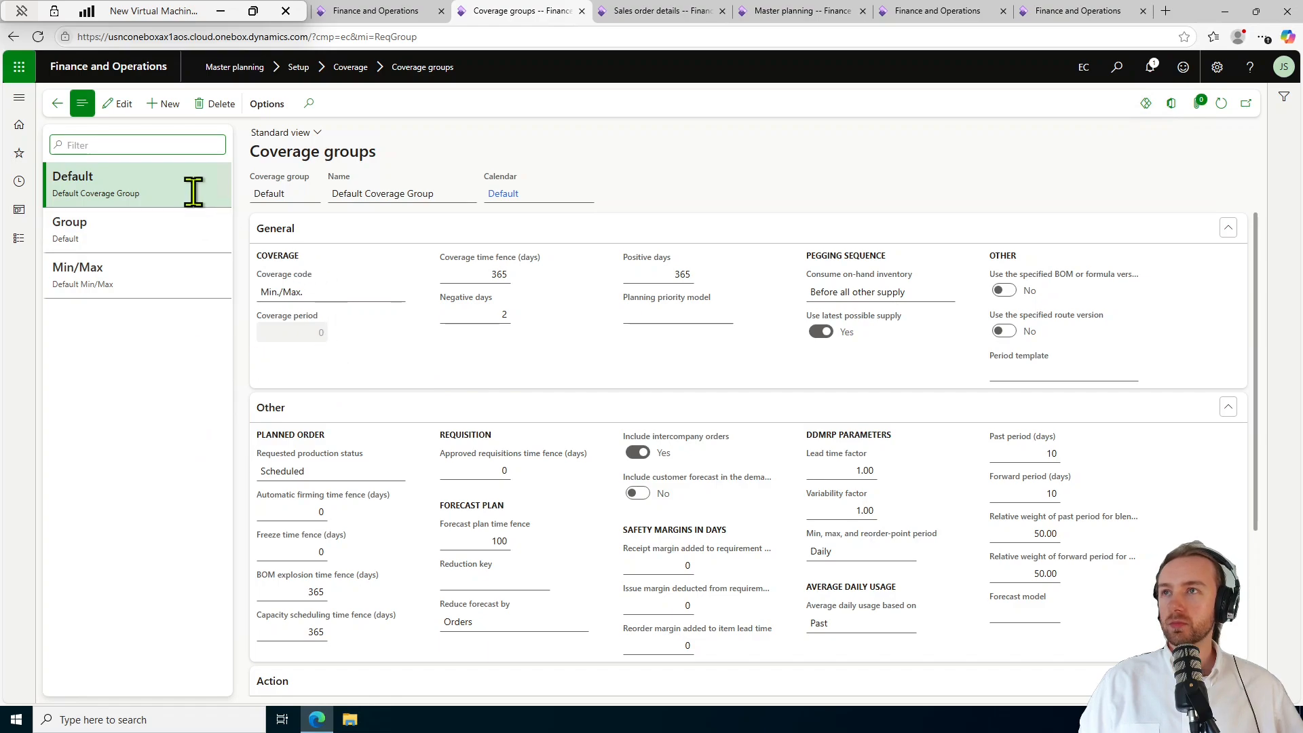
click(726, 313)
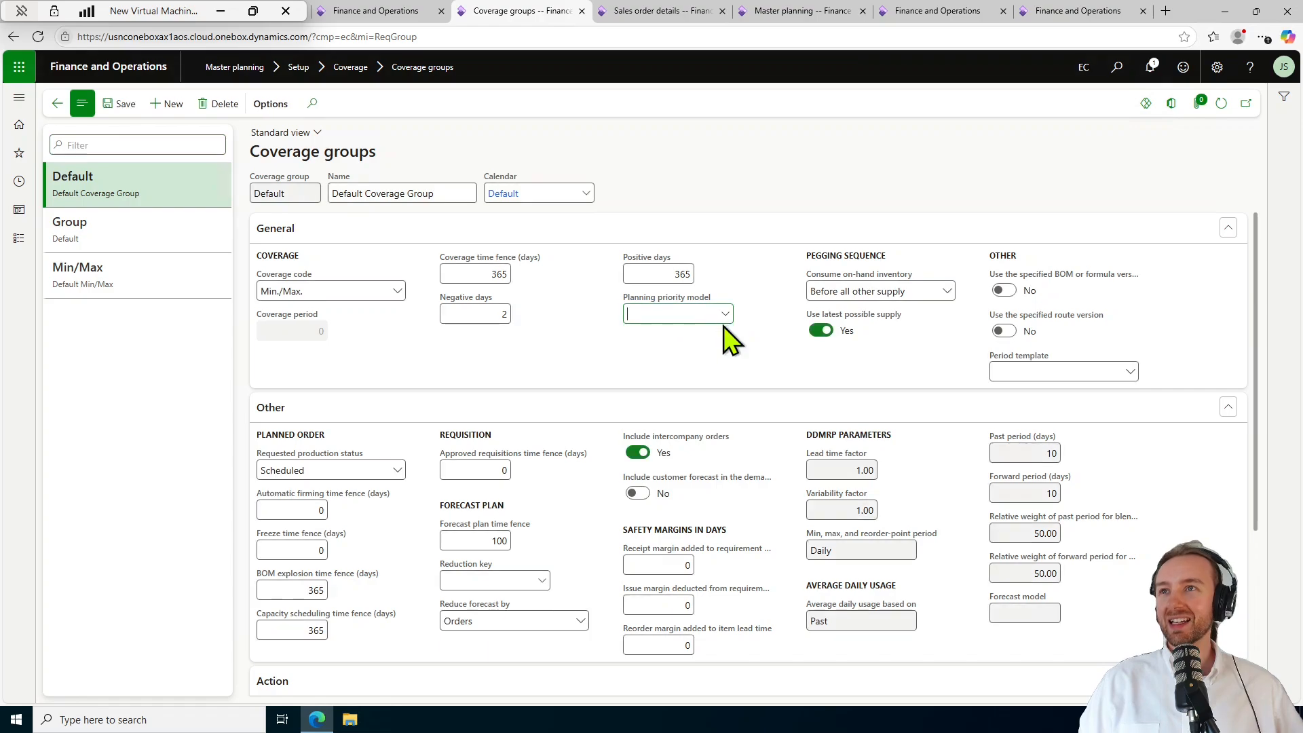
click(727, 314)
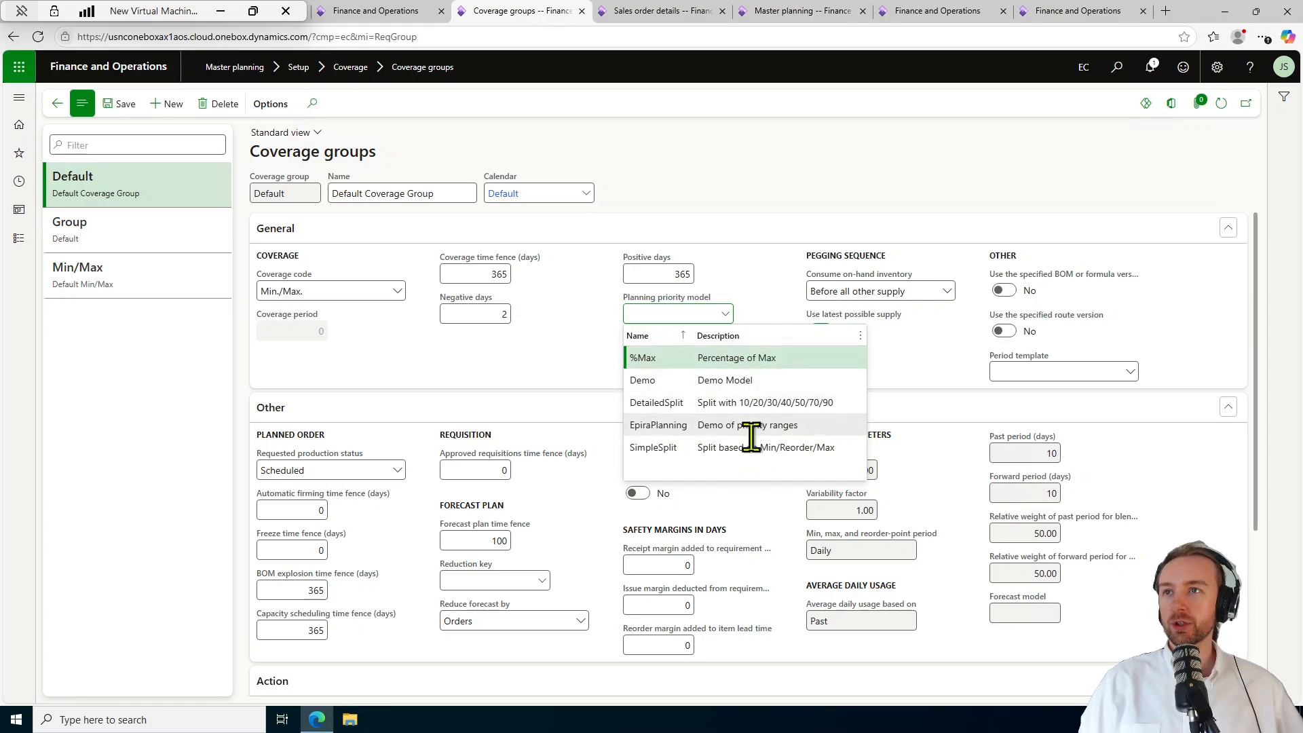
click(752, 382)
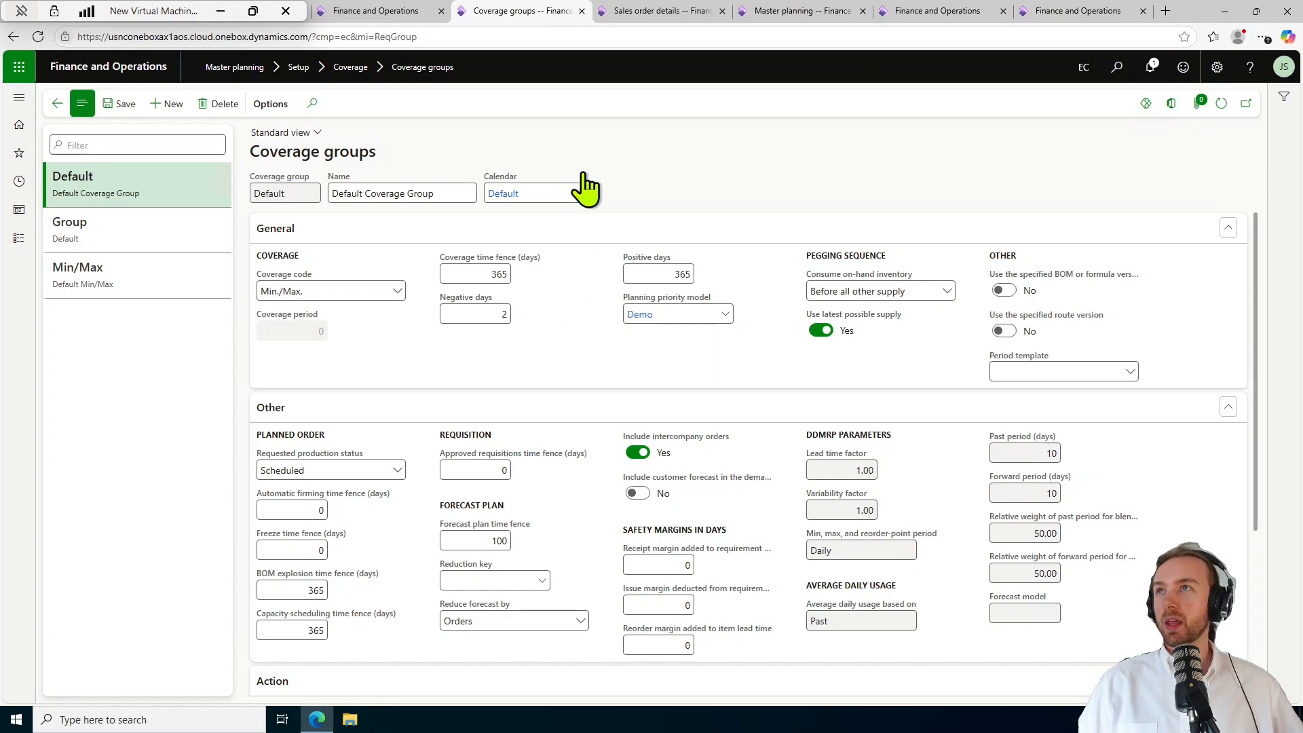
click(814, 11)
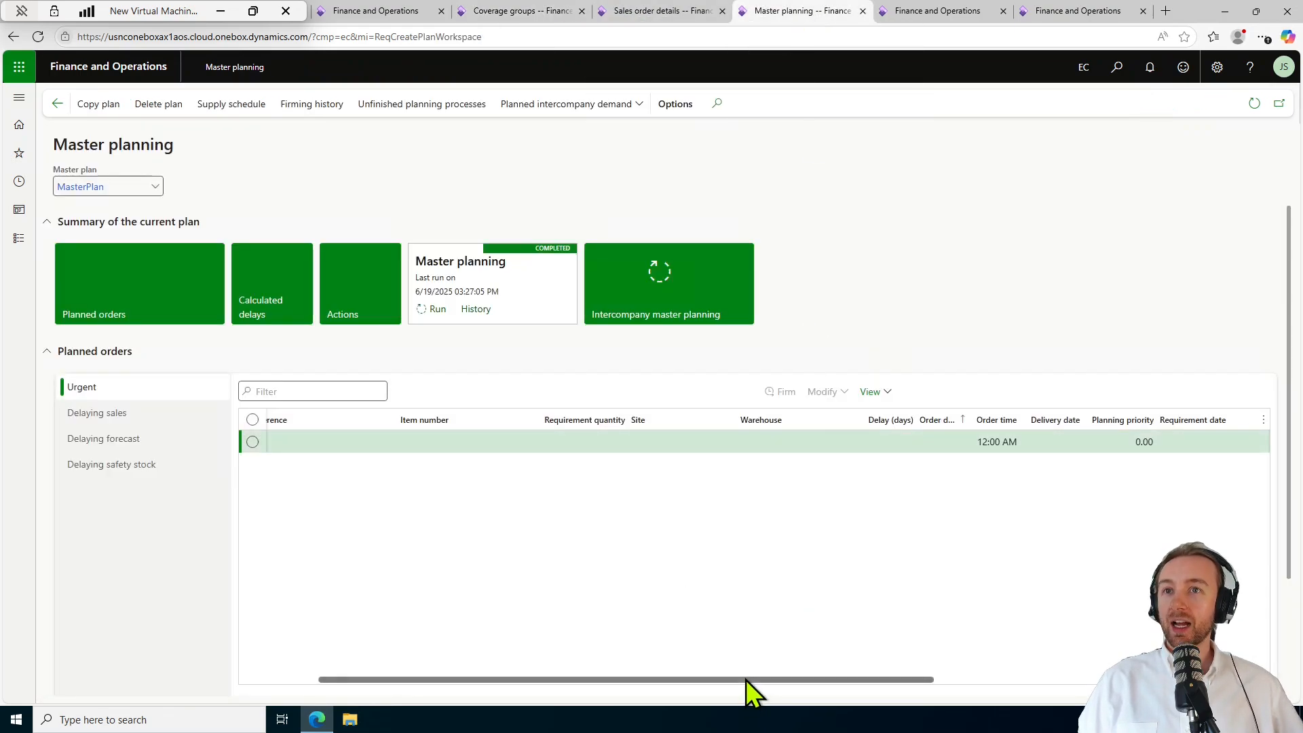
Scroll the Urgent planned orders grid right and widen its Planning priority column.
drag(751, 678, 894, 680)
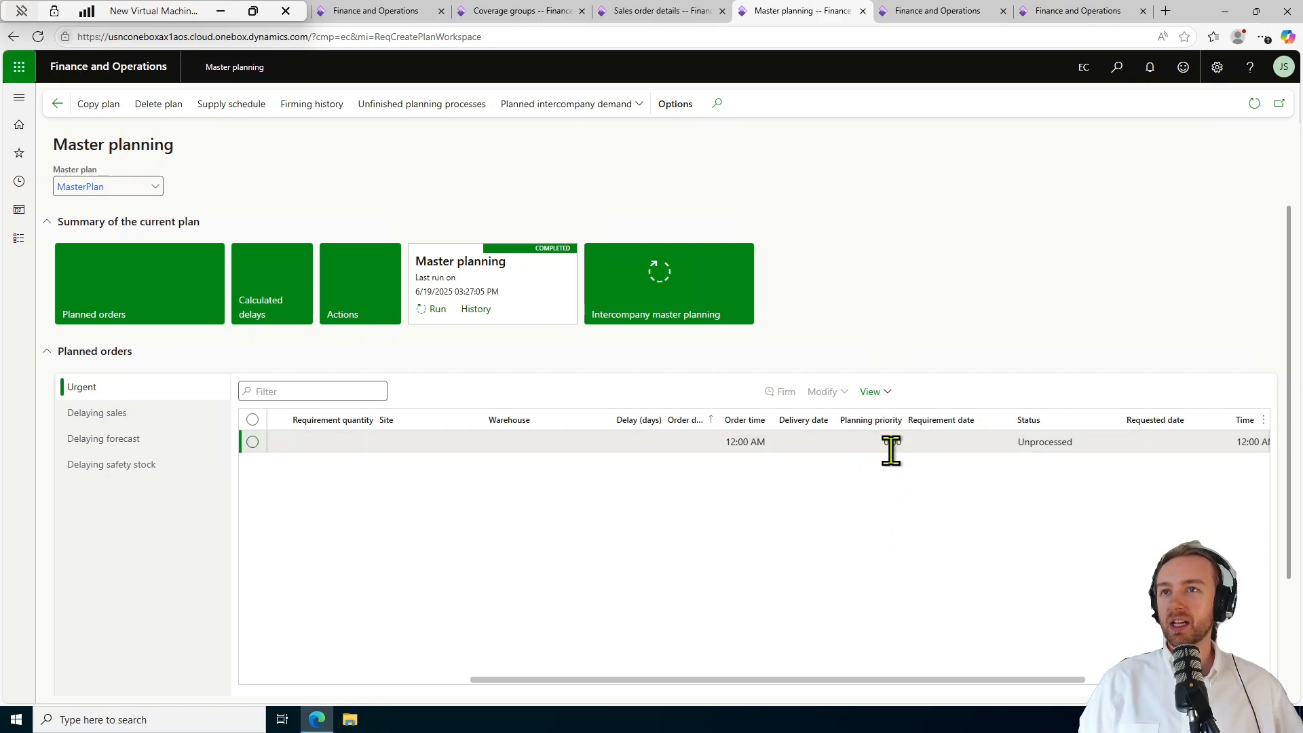
drag(903, 420, 940, 422)
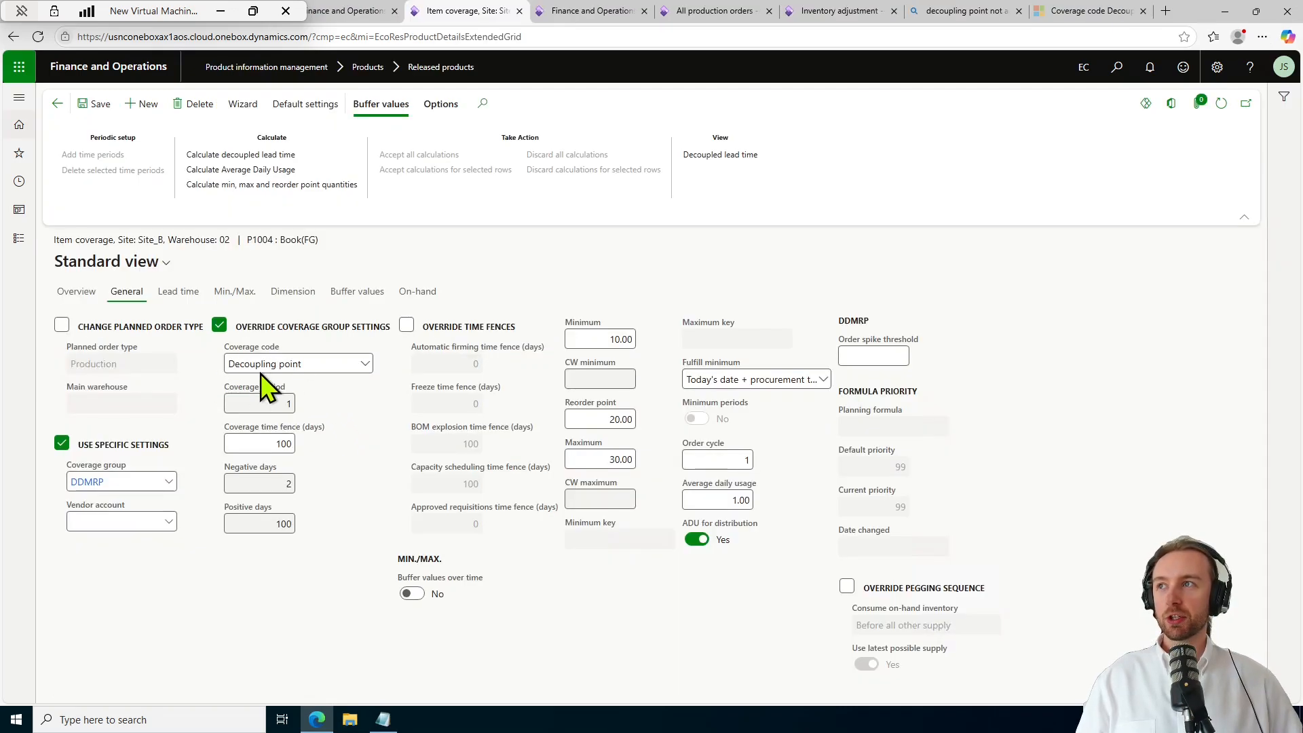
click(367, 364)
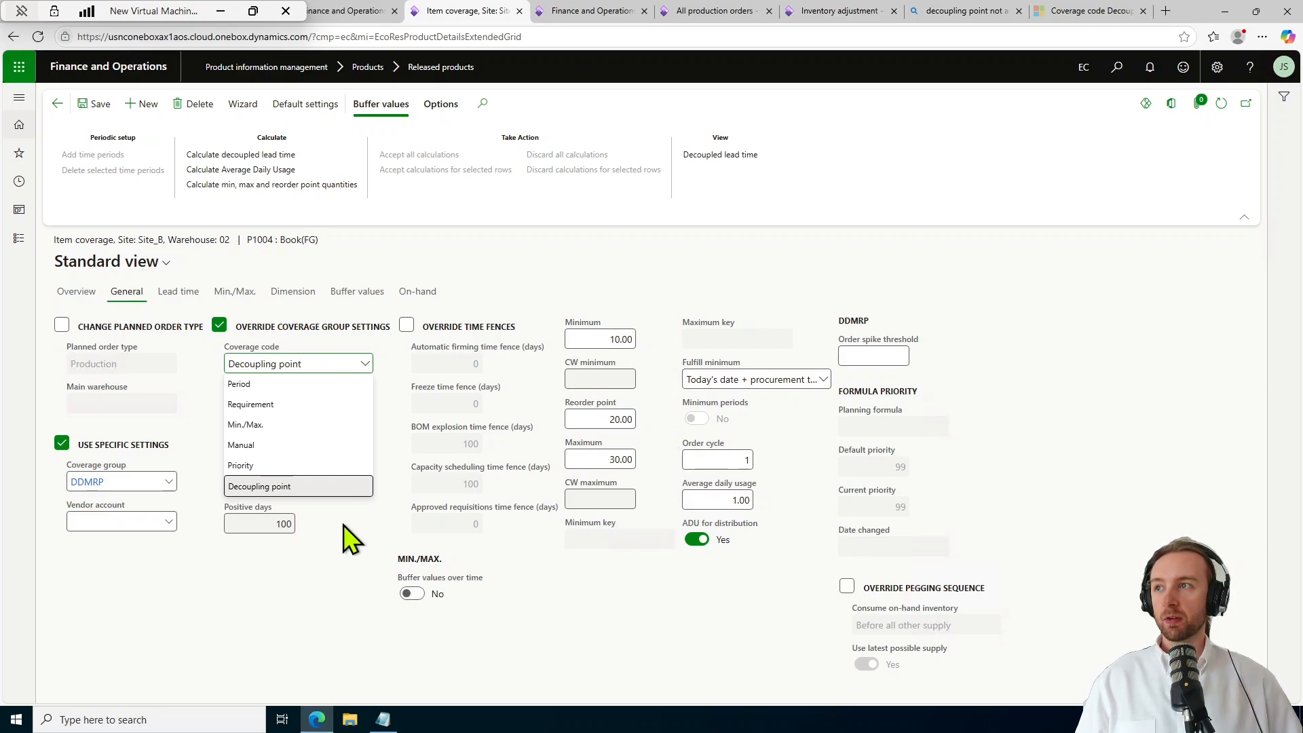
click(338, 487)
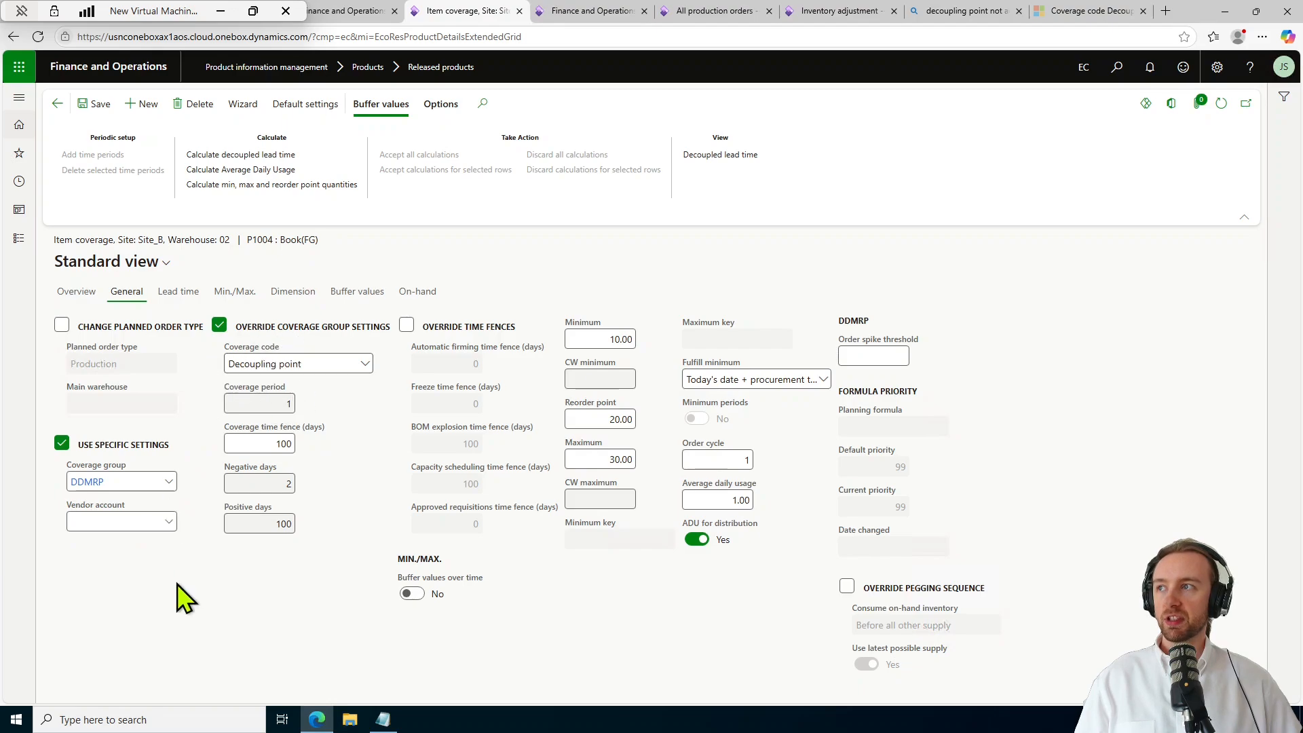
Open the DDMRP coverage group from the Coverage group field of P1004's item coverage.
click(92, 483)
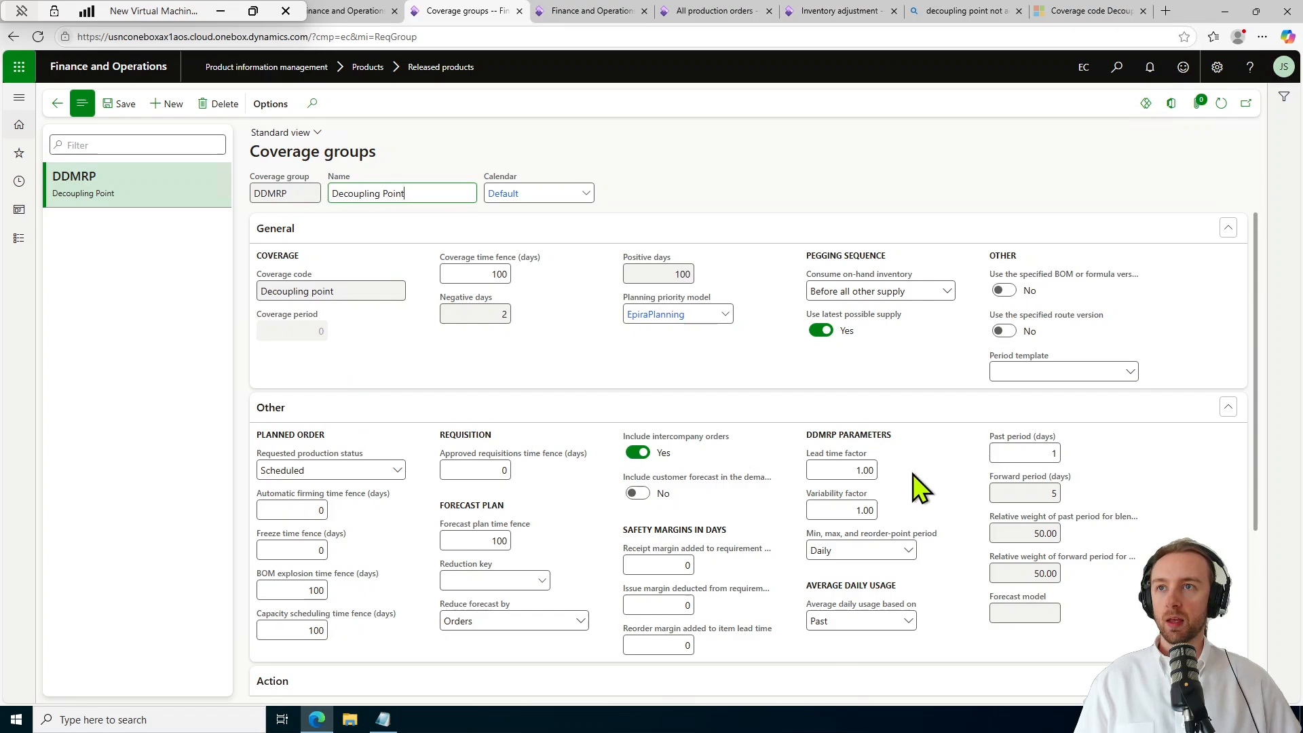
scroll(920, 420, down, 1)
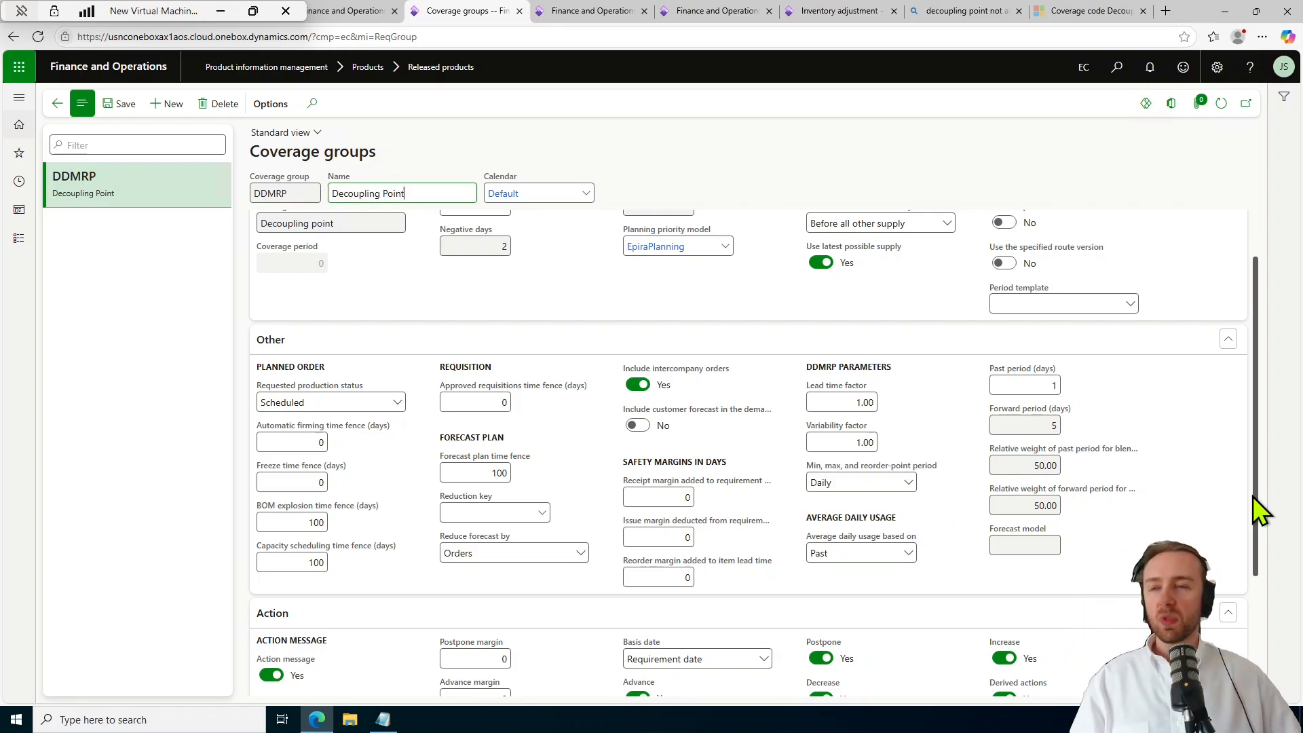
click(908, 483)
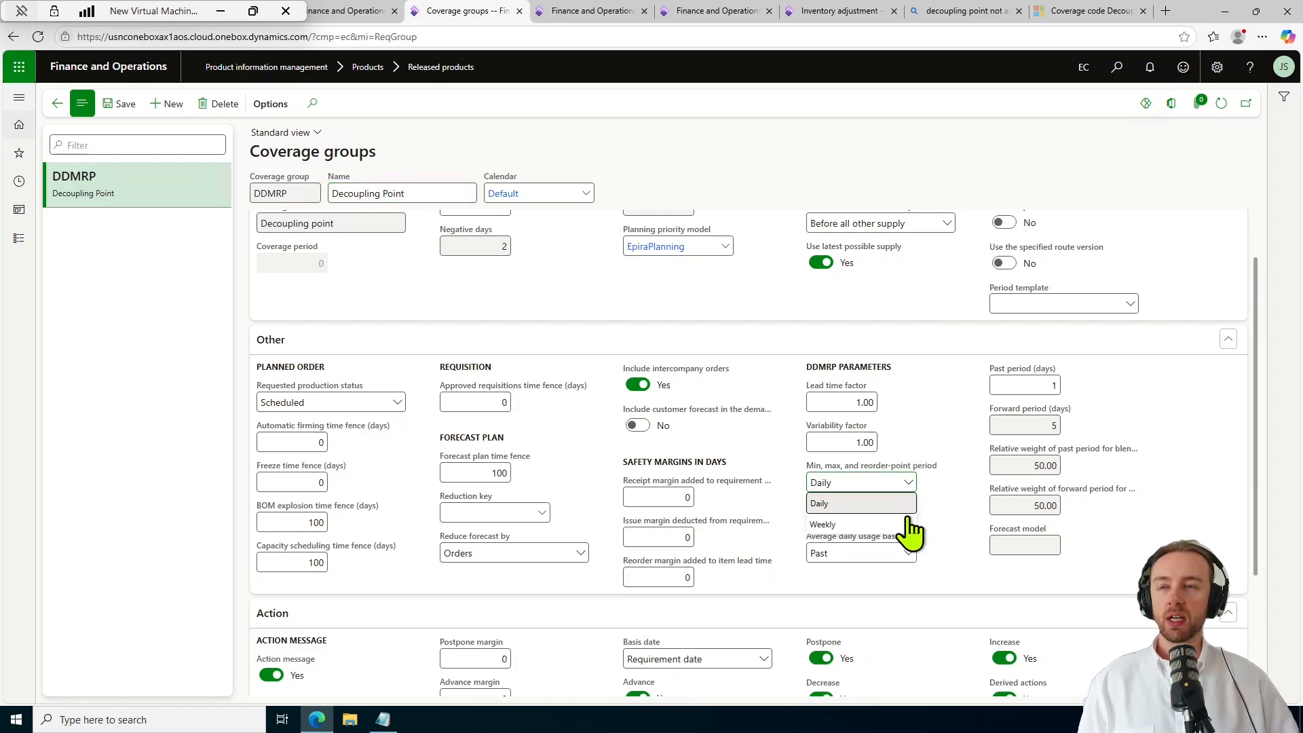
key(Escape)
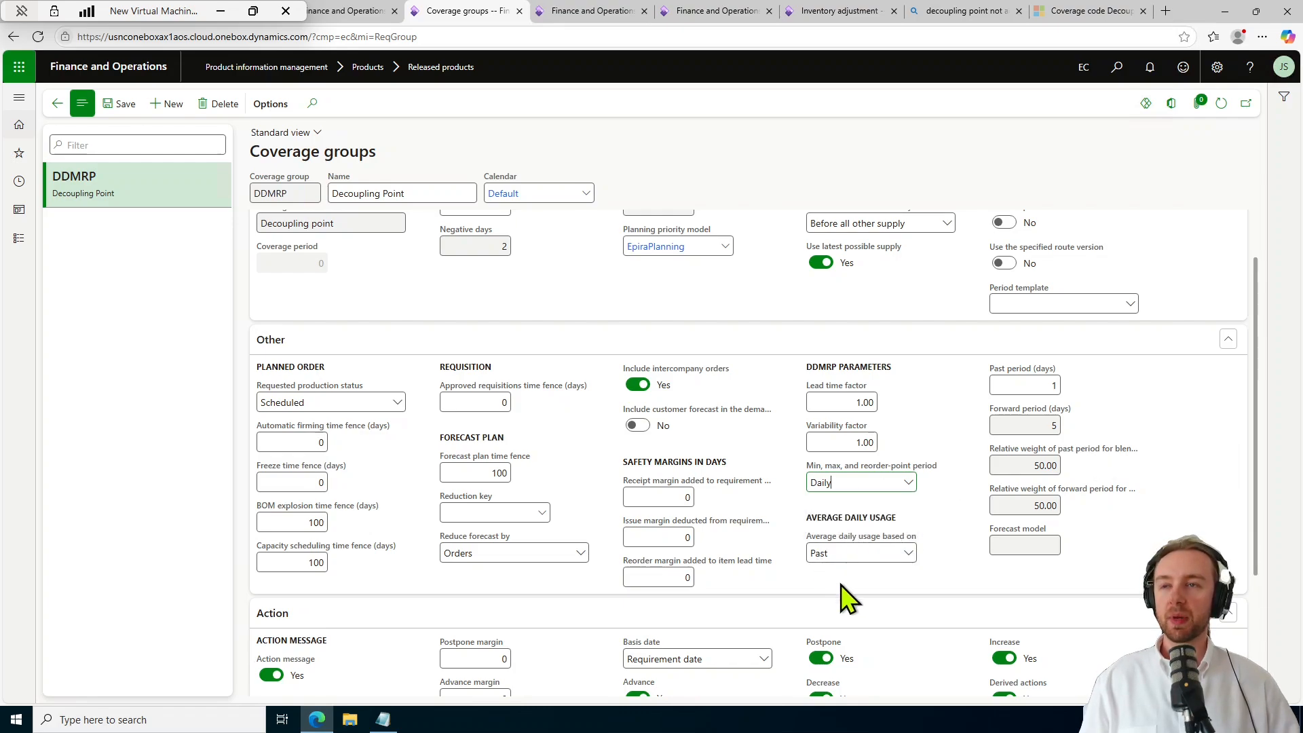
click(908, 553)
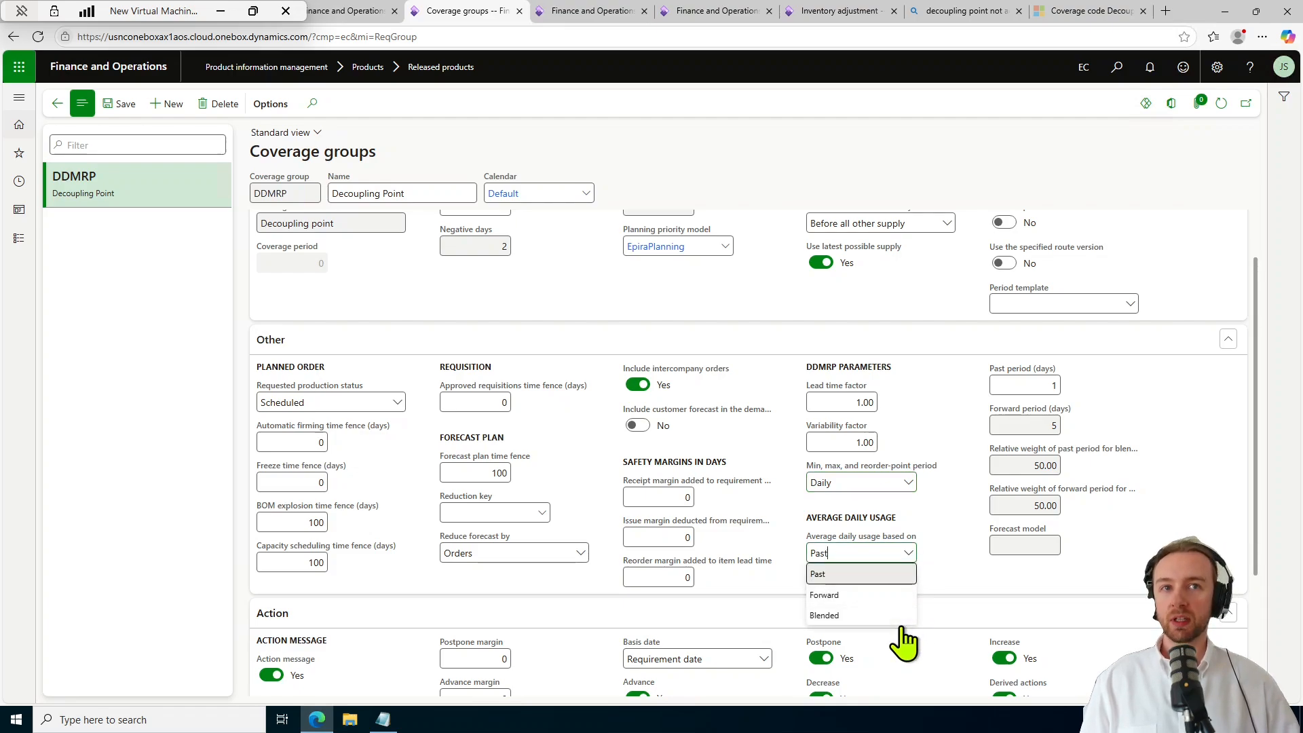
click(966, 591)
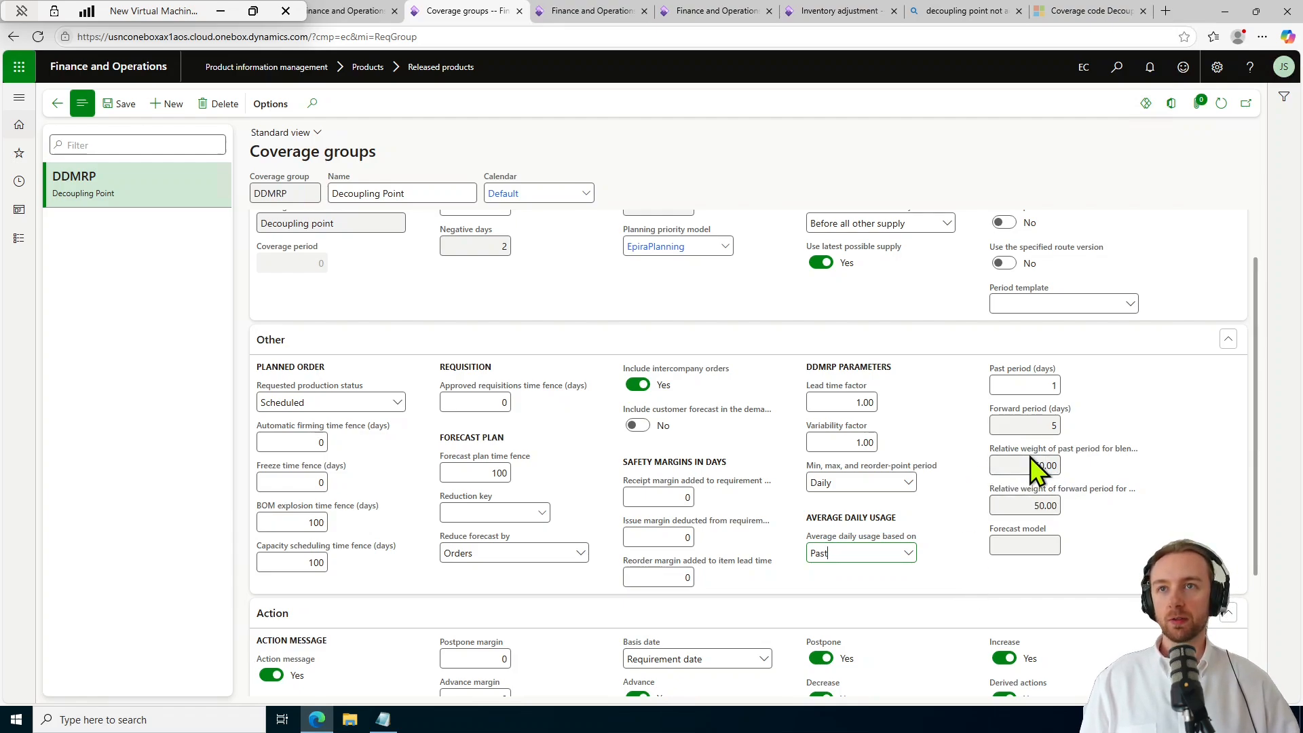
mouse_move(1081, 453)
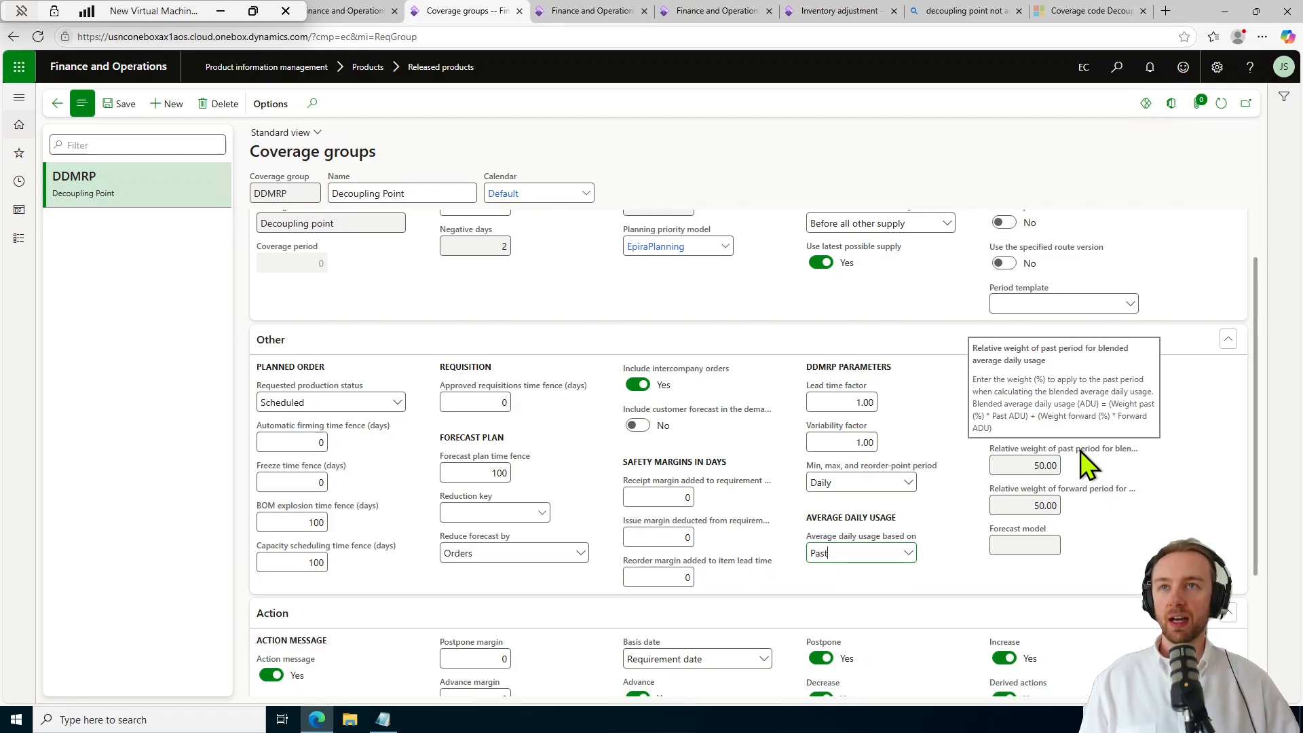
mouse_move(1094, 489)
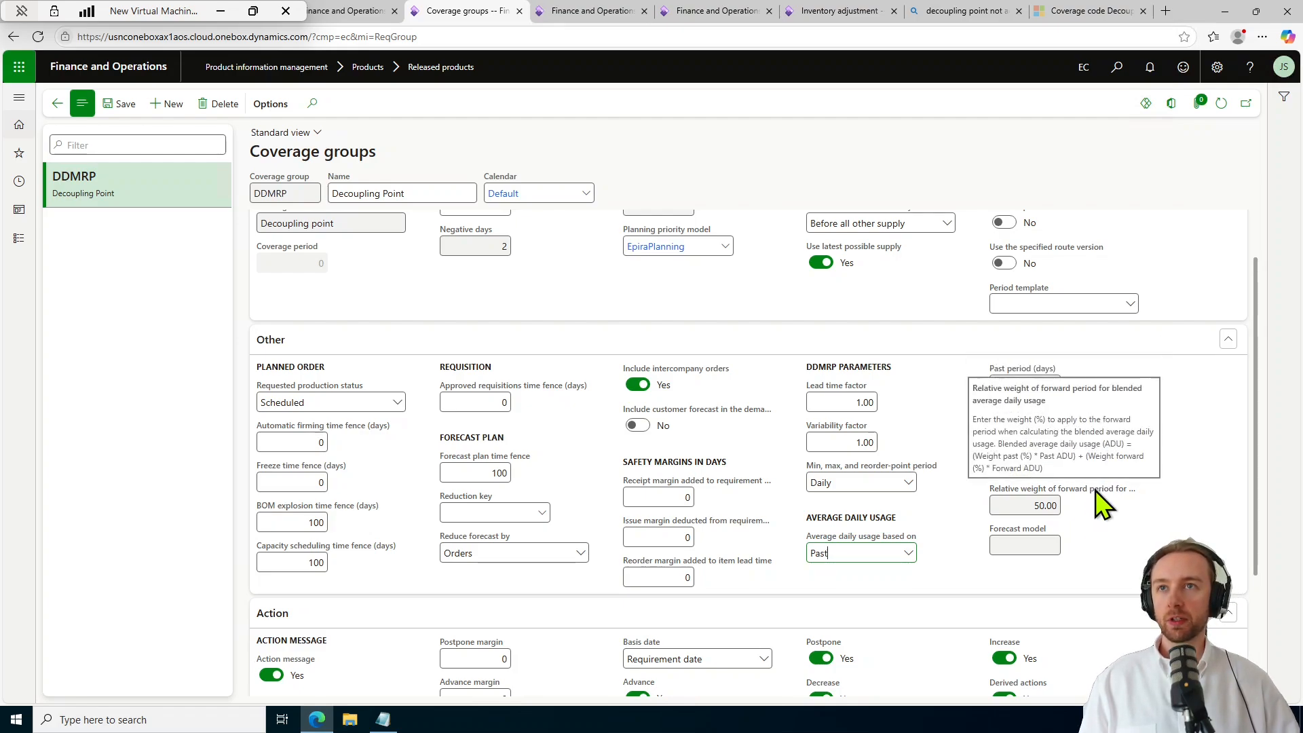
click(900, 558)
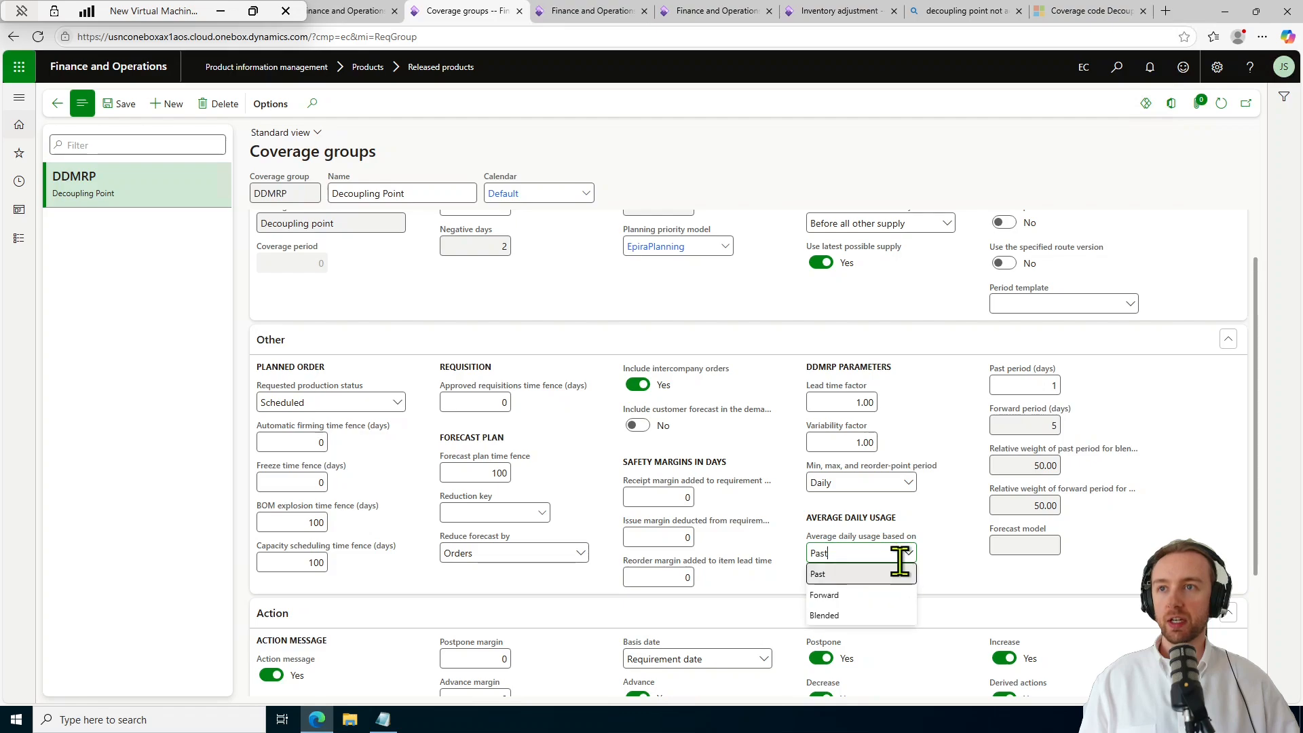
click(885, 617)
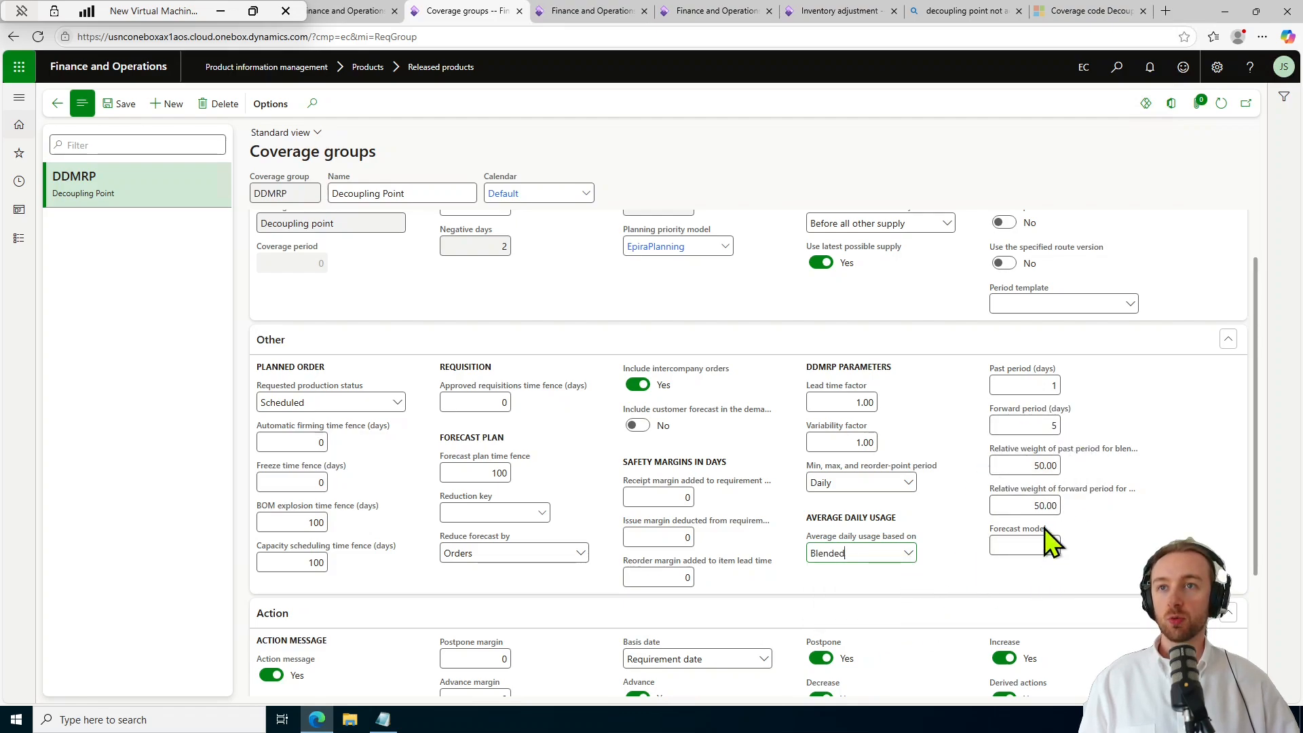
click(908, 555)
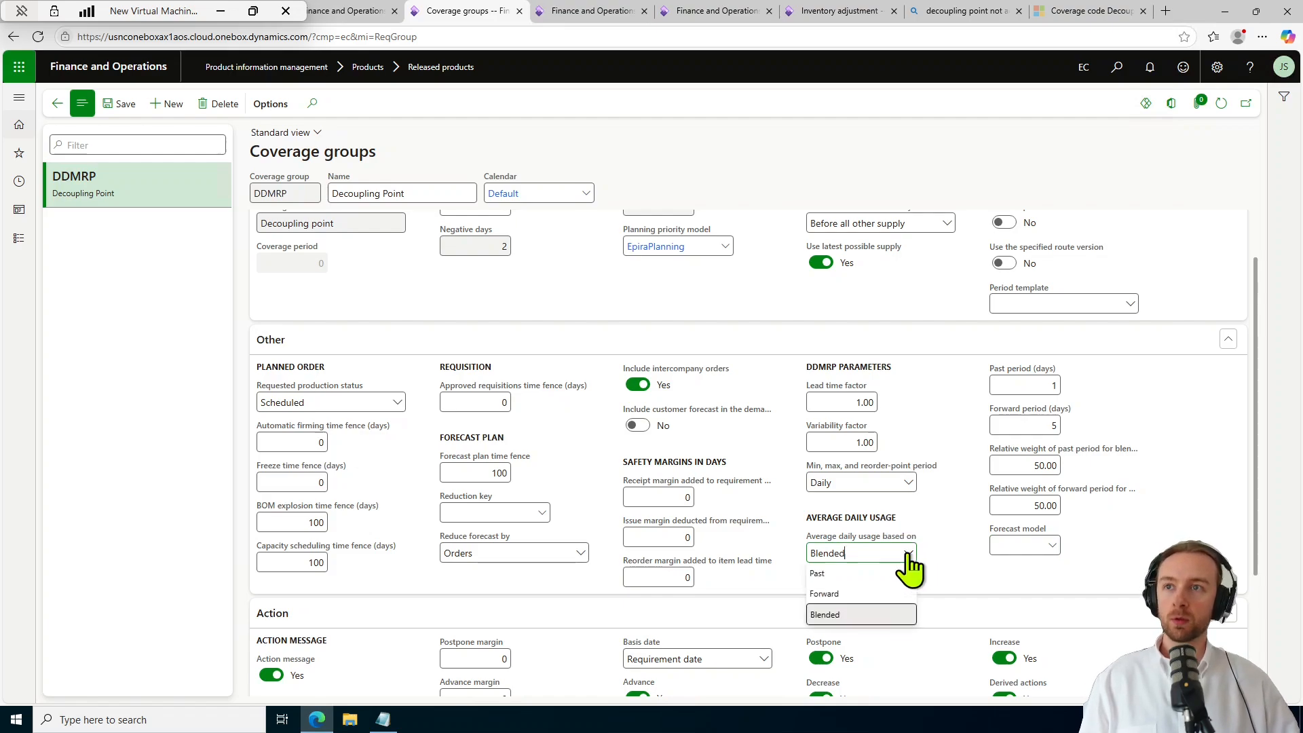
click(885, 595)
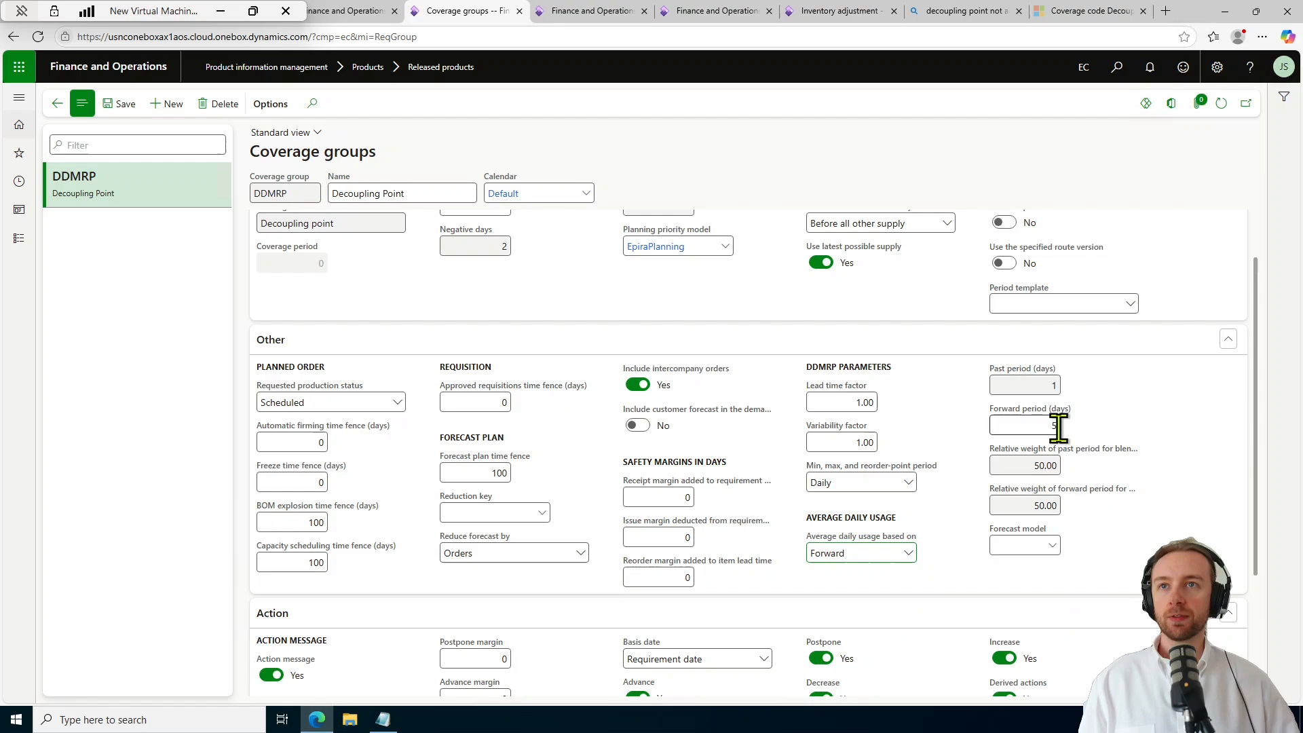
click(908, 553)
click(902, 596)
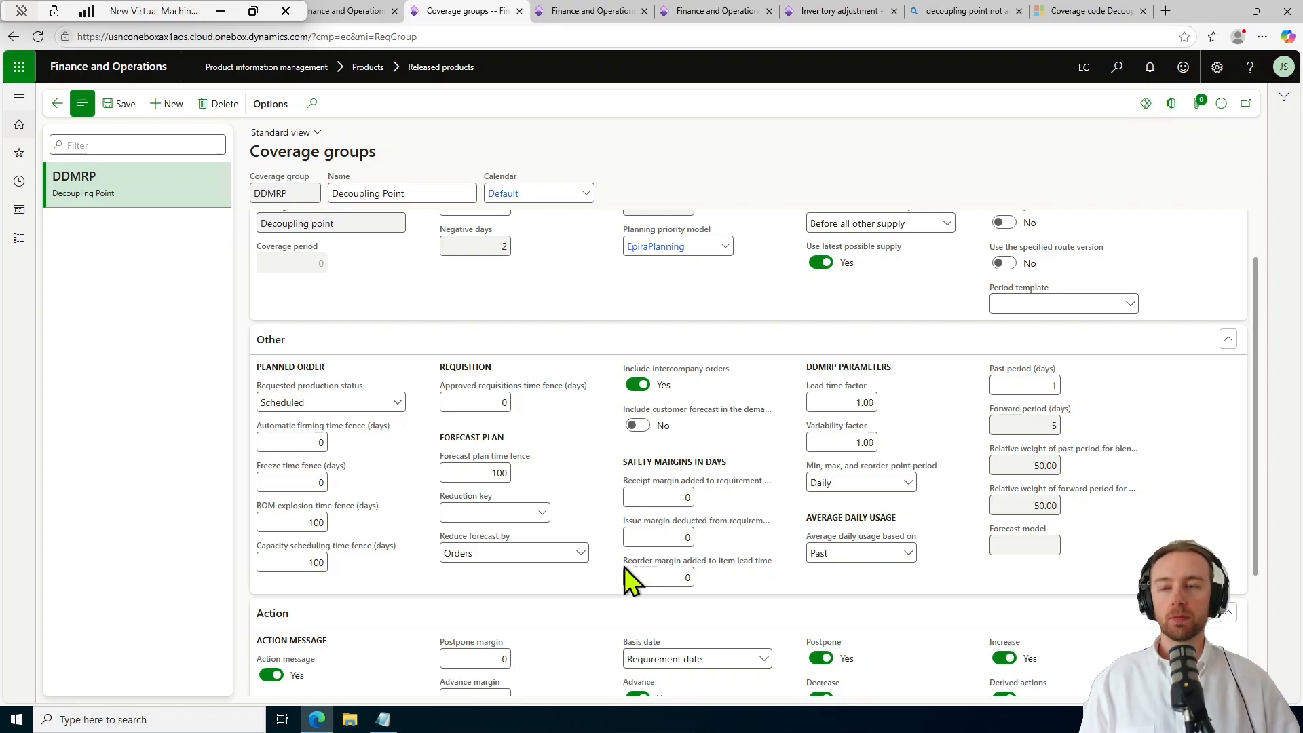
click(383, 719)
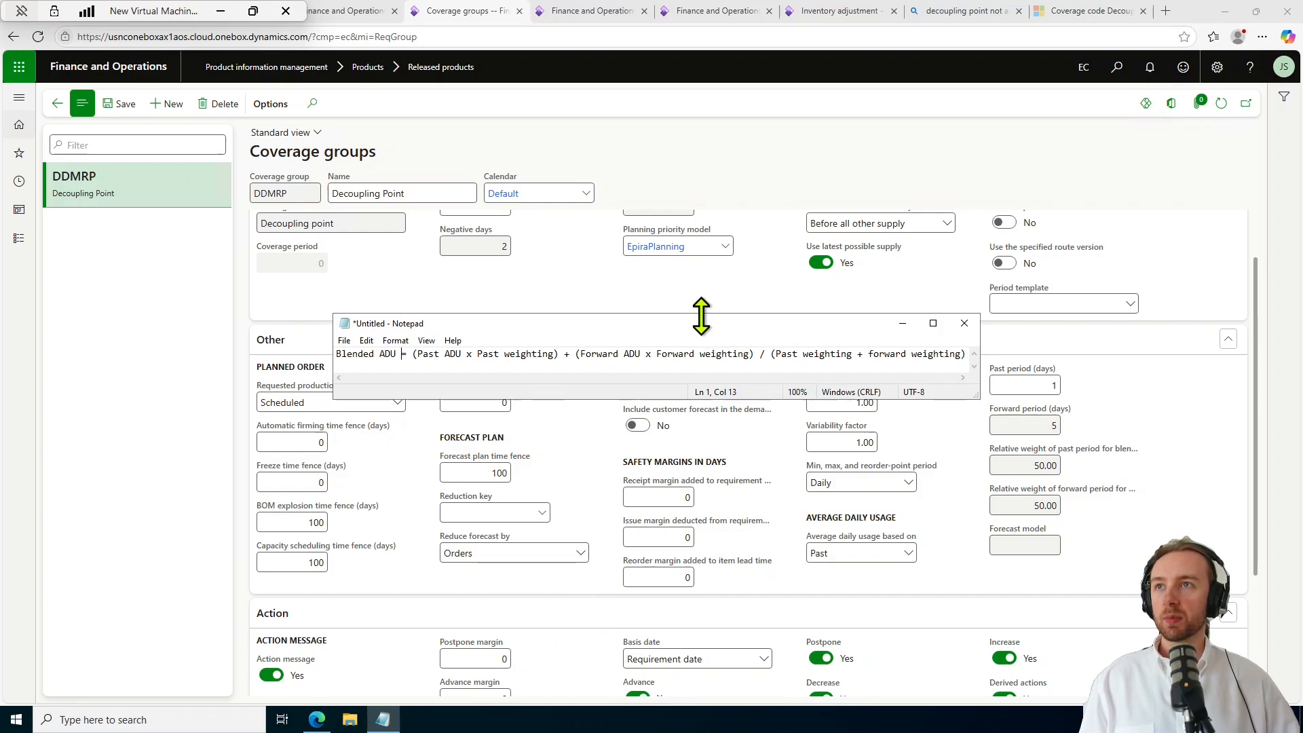
drag(707, 323, 775, 279)
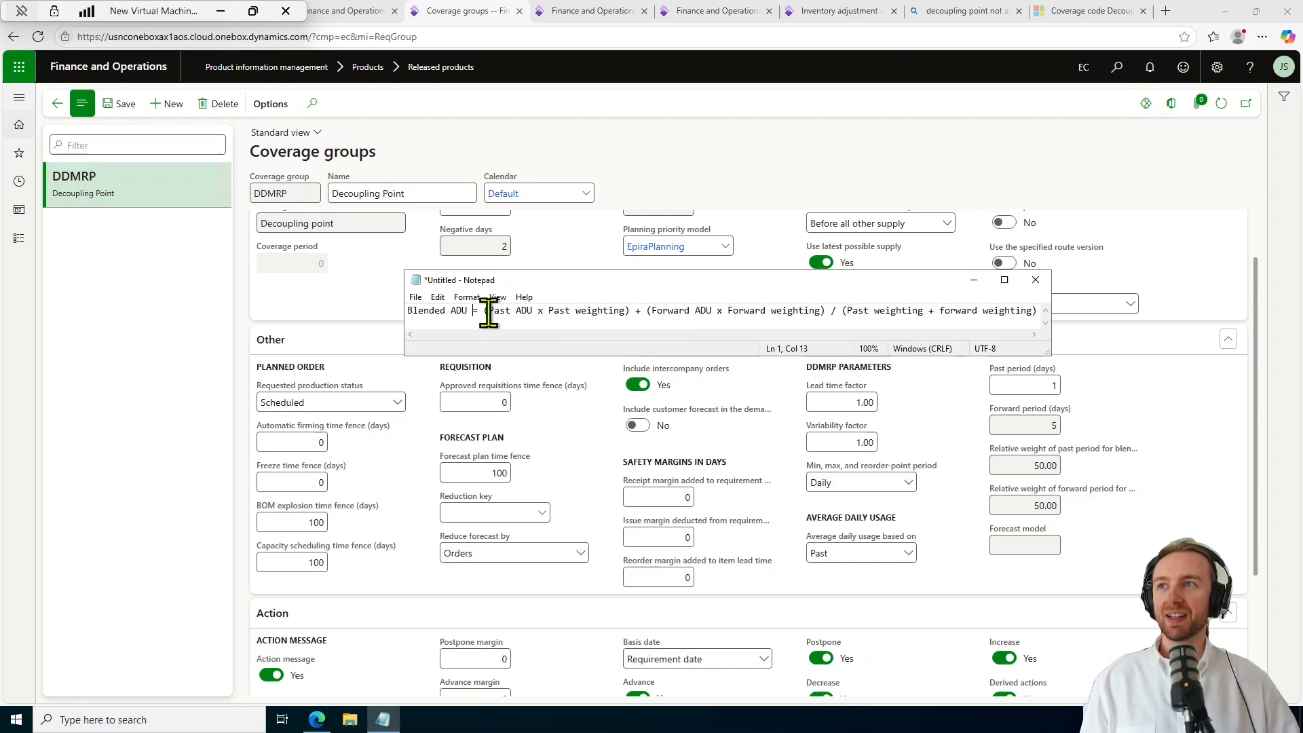
drag(489, 313, 622, 310)
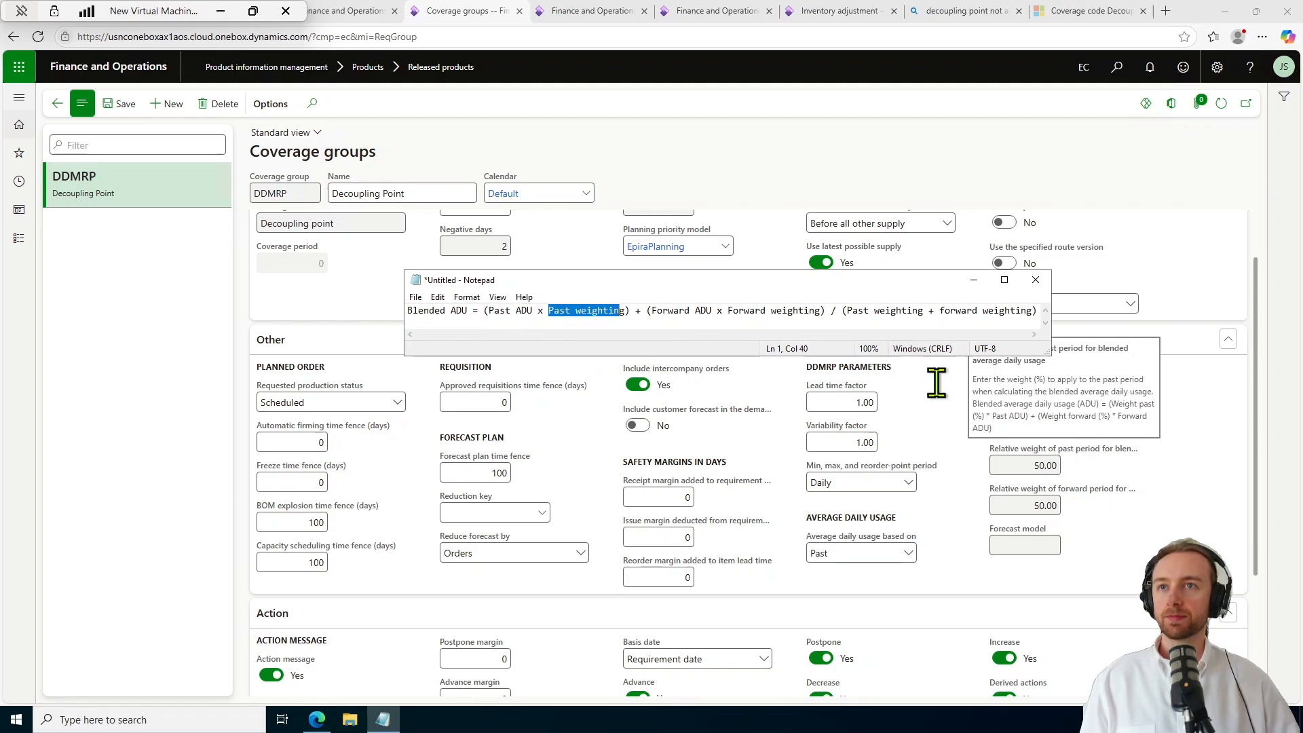
drag(652, 312, 1038, 311)
click(869, 310)
click(846, 310)
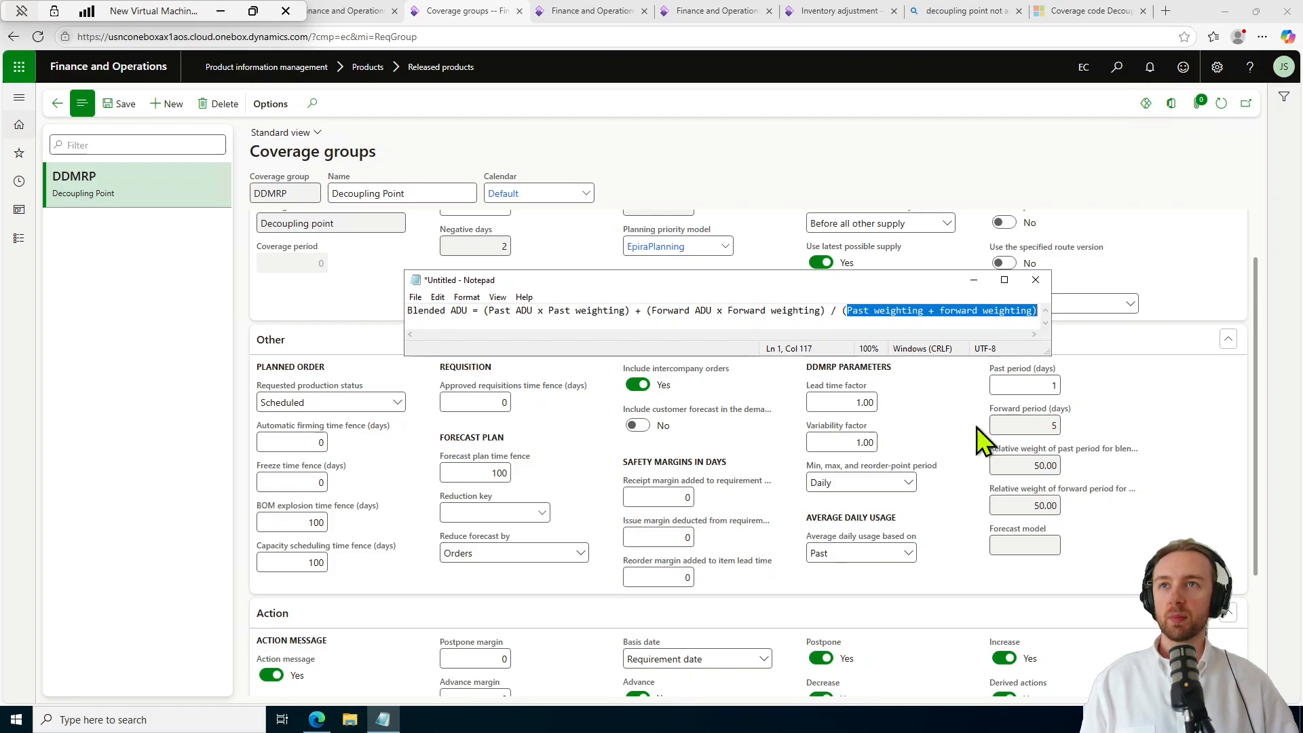
click(973, 280)
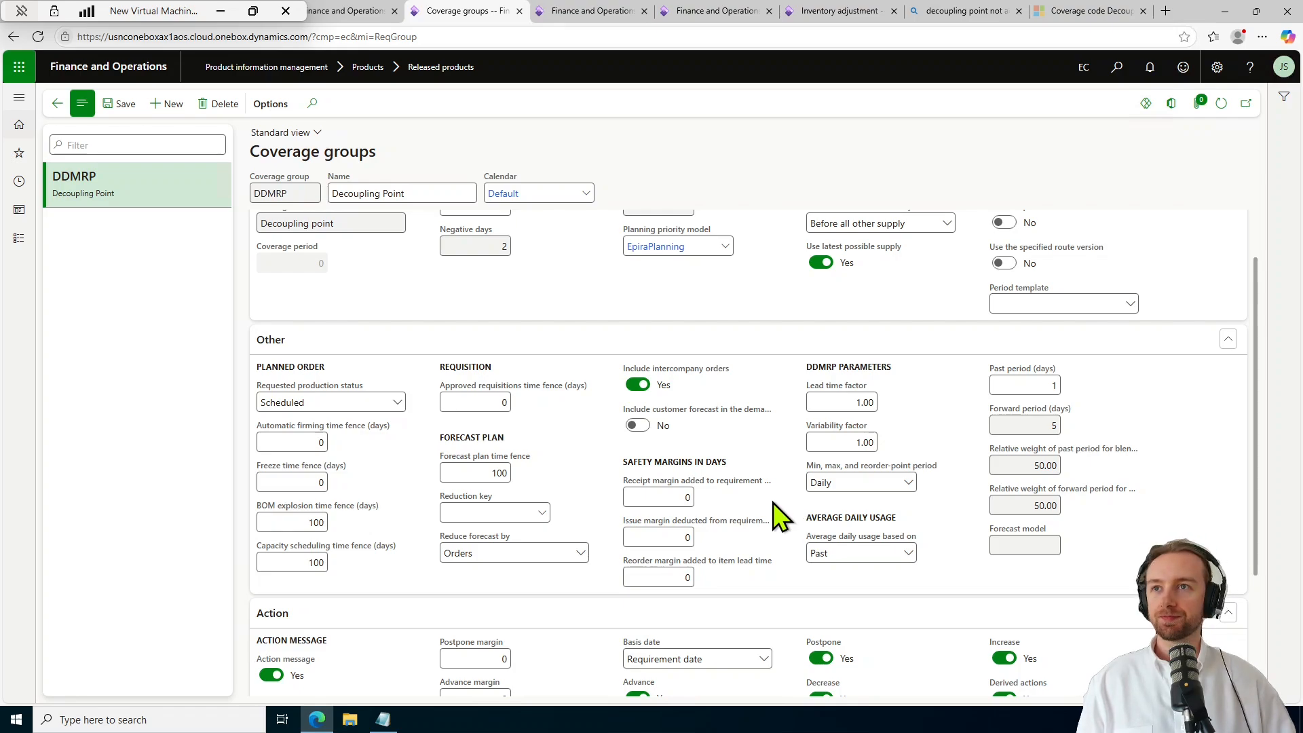
Open P1004's decoupled lead time tree (10 days) and expand the P1006 branch.
click(54, 104)
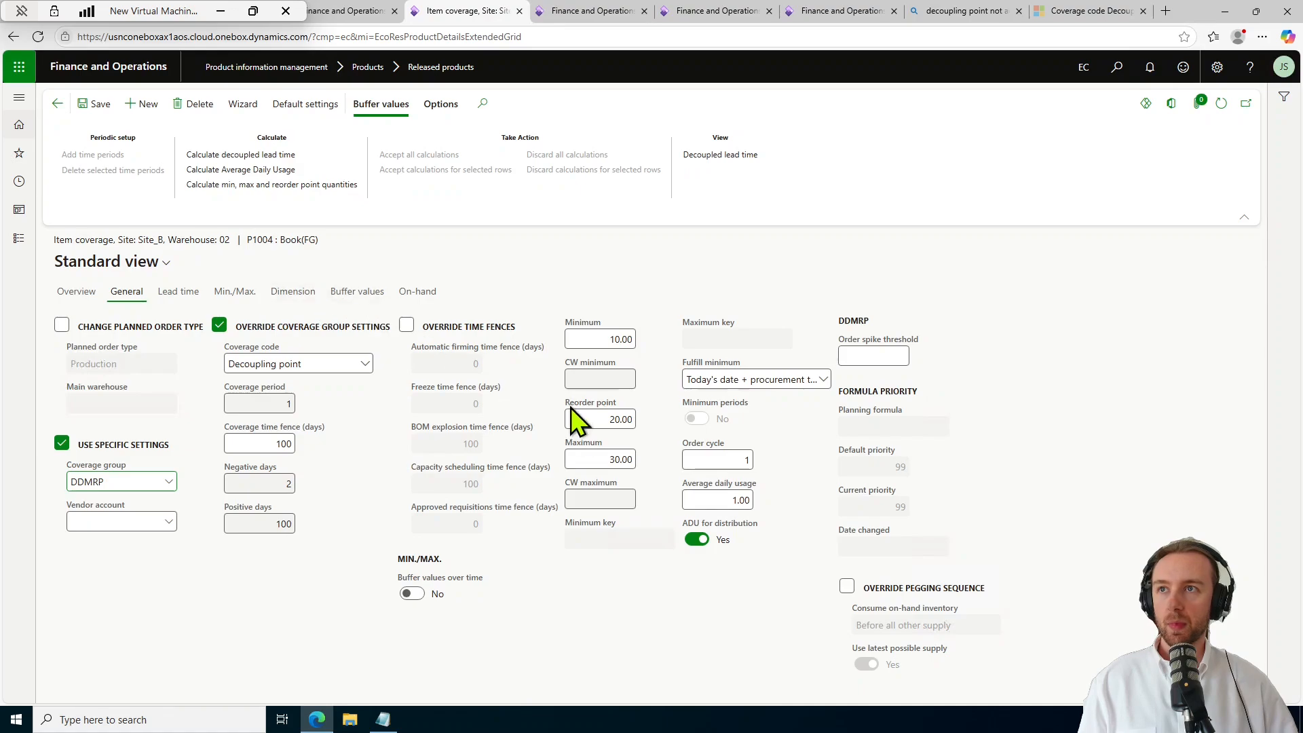
click(720, 159)
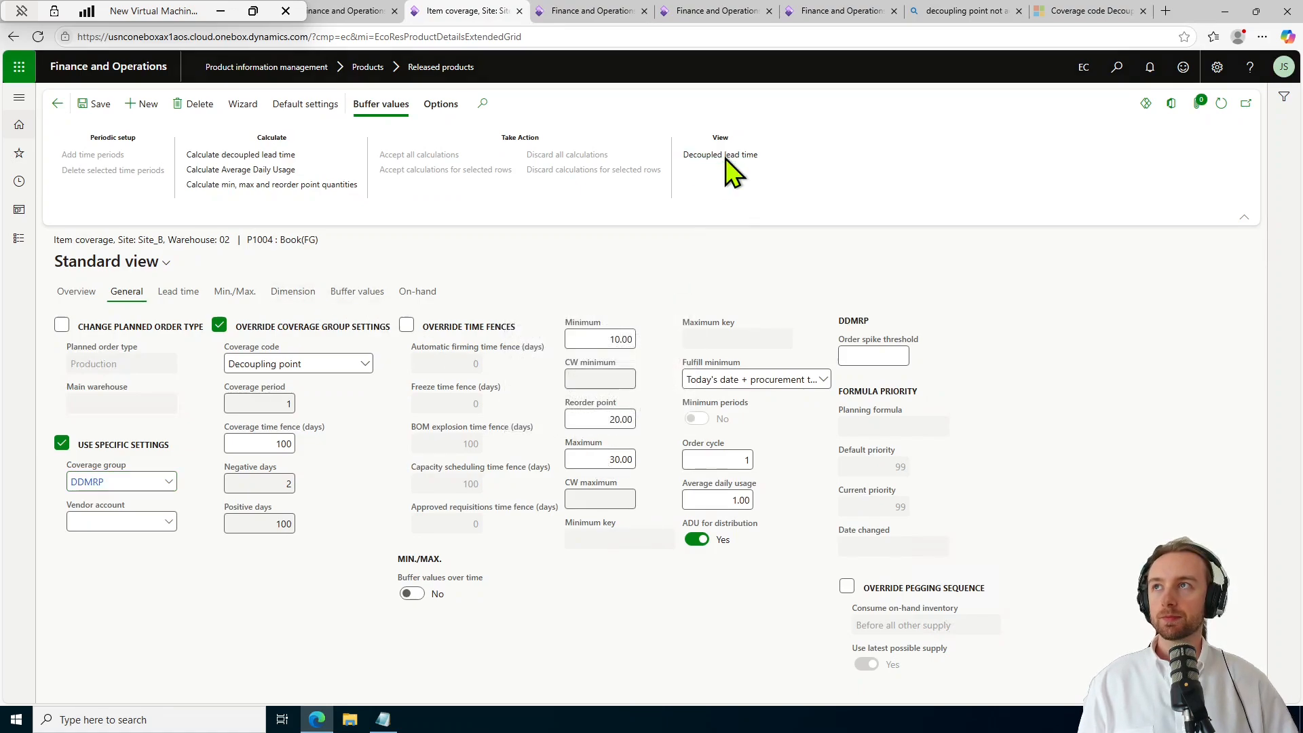
click(61, 213)
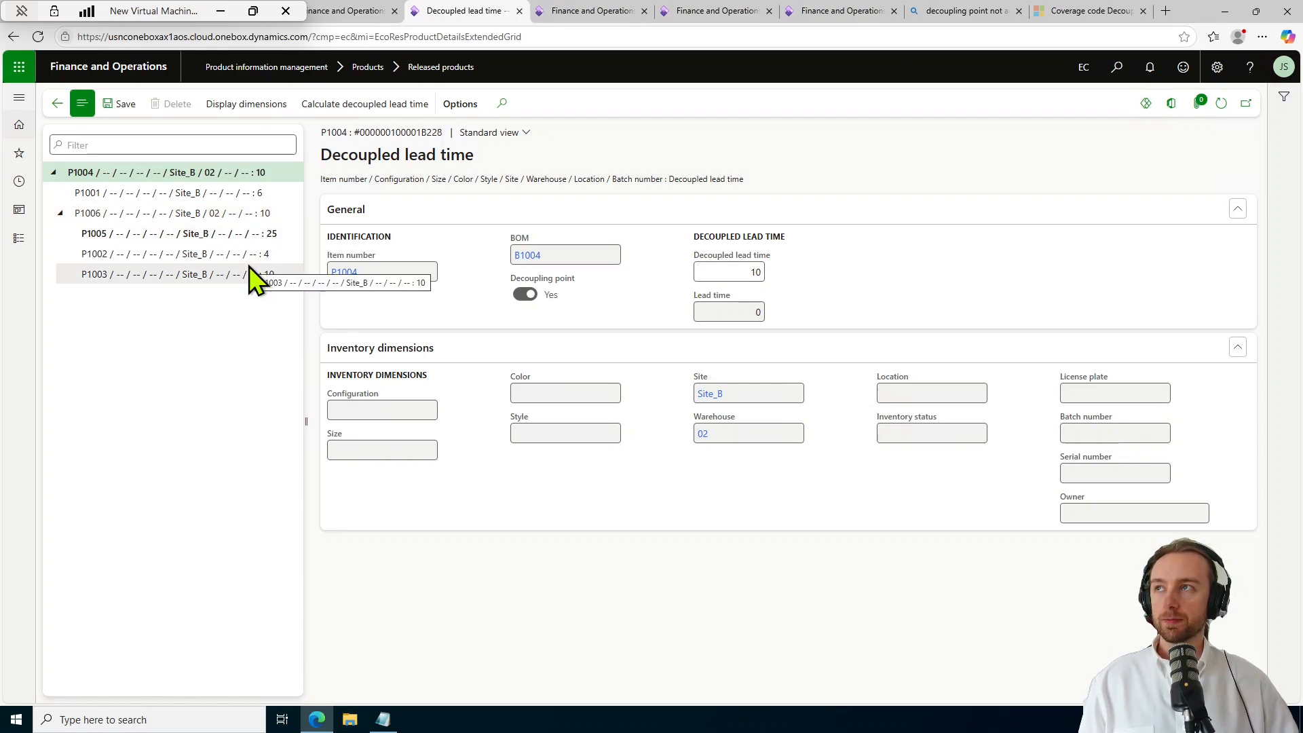
Check decoupled lead times for P1005, P1004, P1002, P1003 and P1001, ending on P1006 (P1005 25, P1002 4, P1003 10).
click(285, 232)
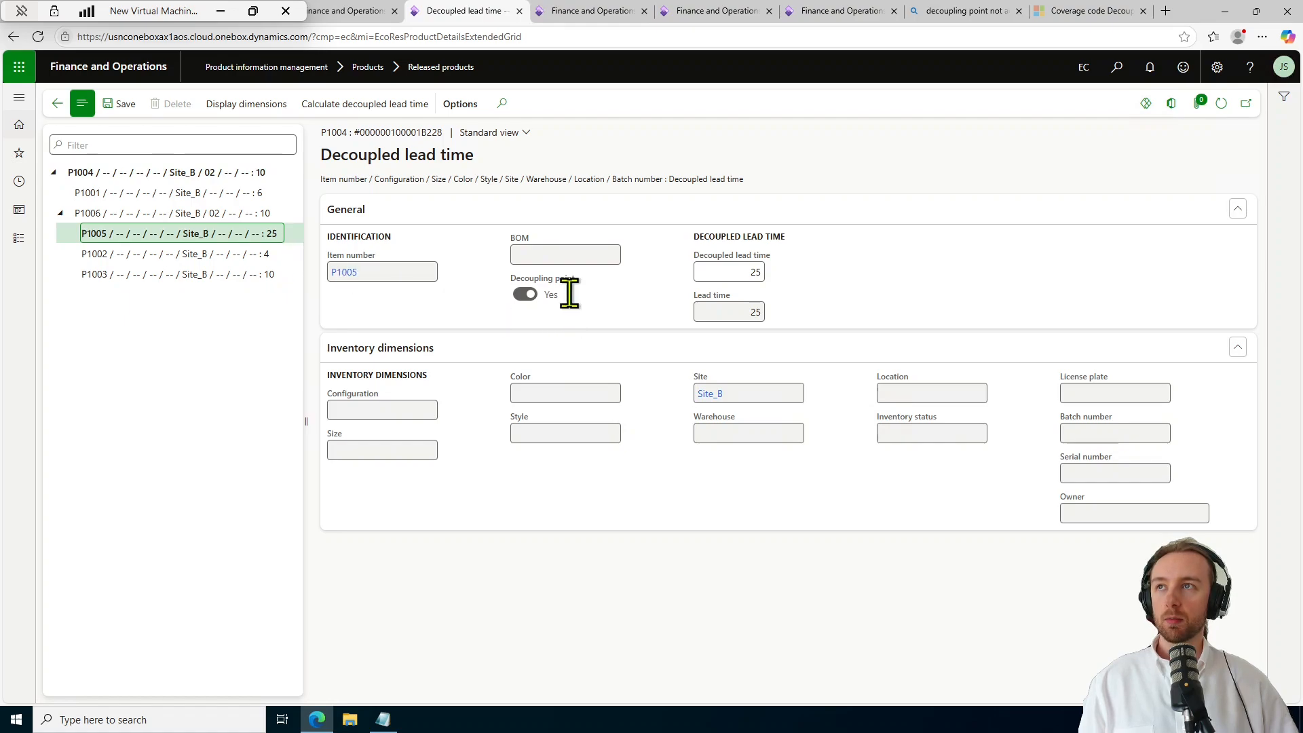
click(255, 172)
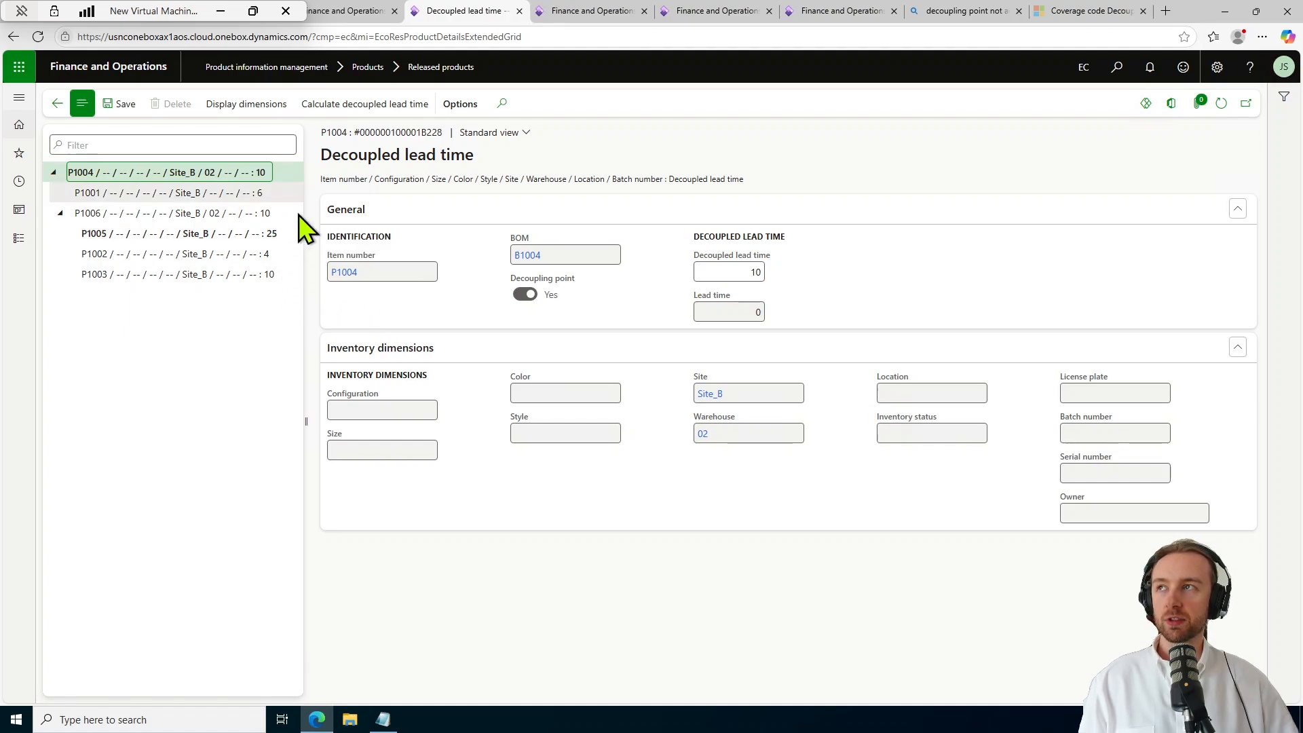
click(287, 234)
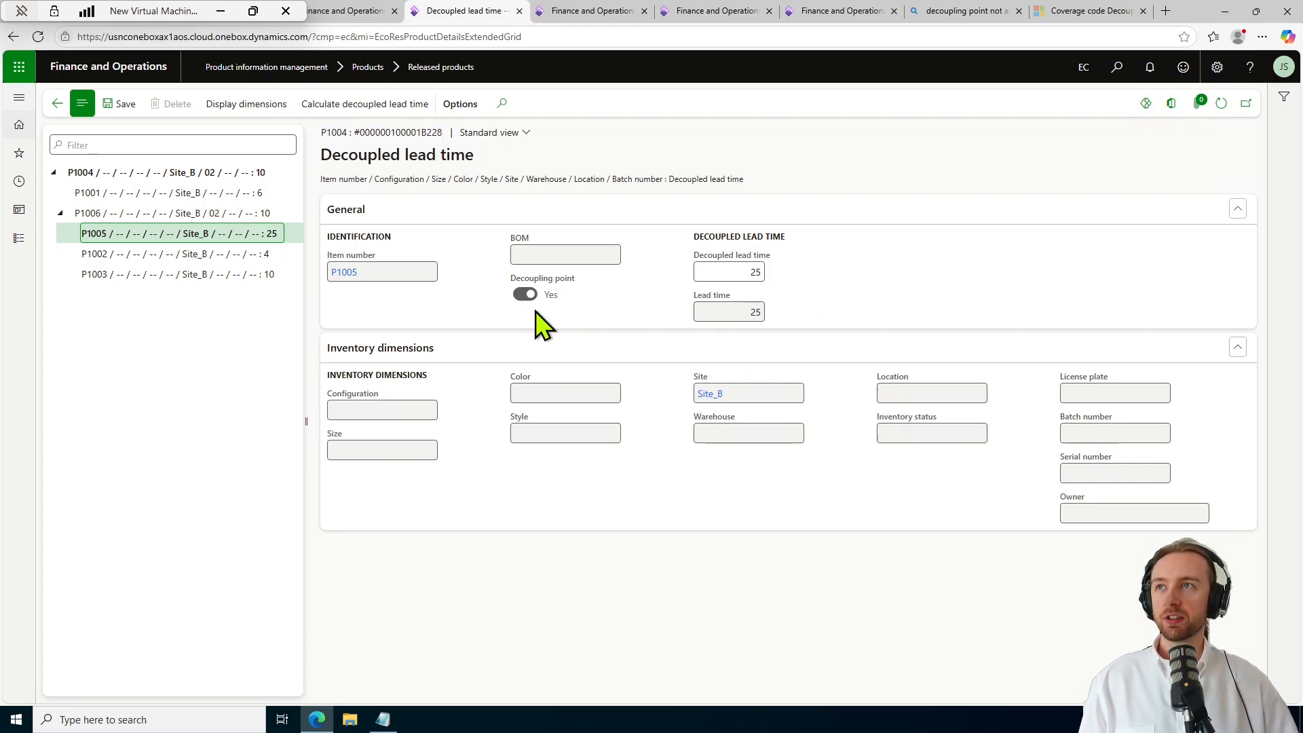
click(283, 258)
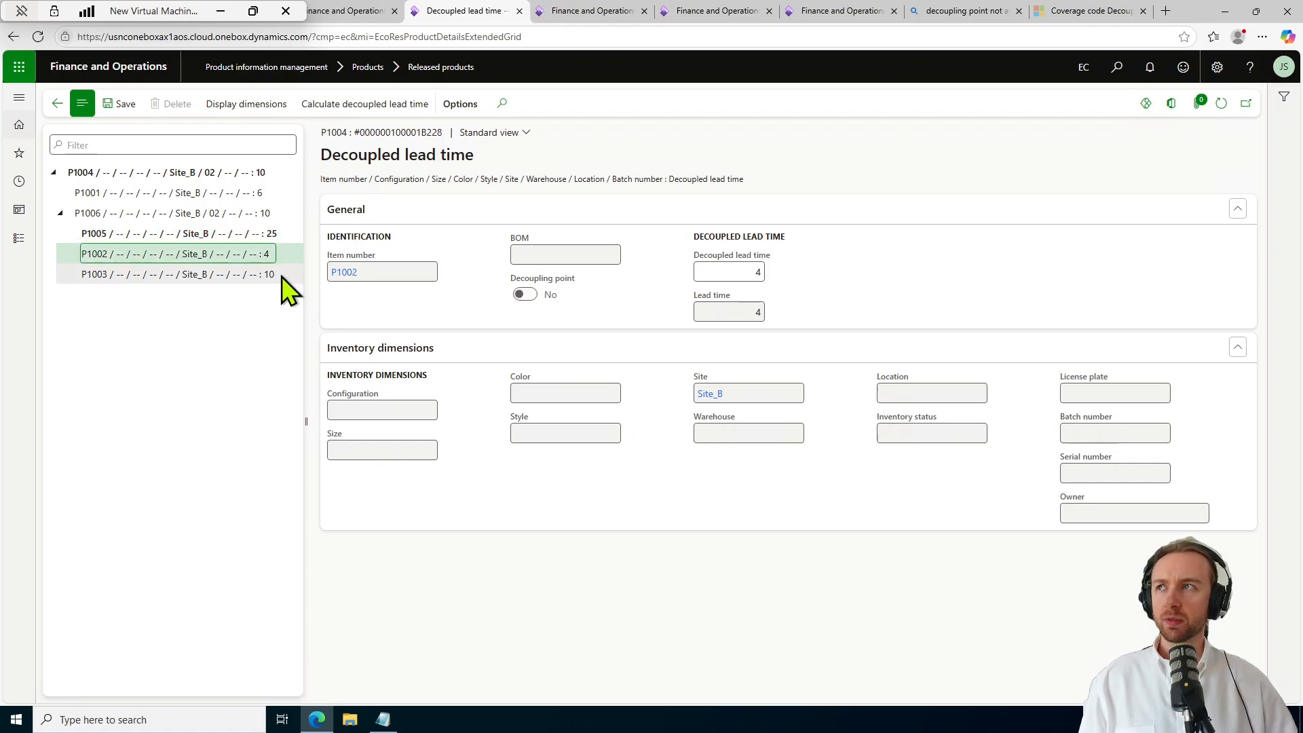
click(282, 278)
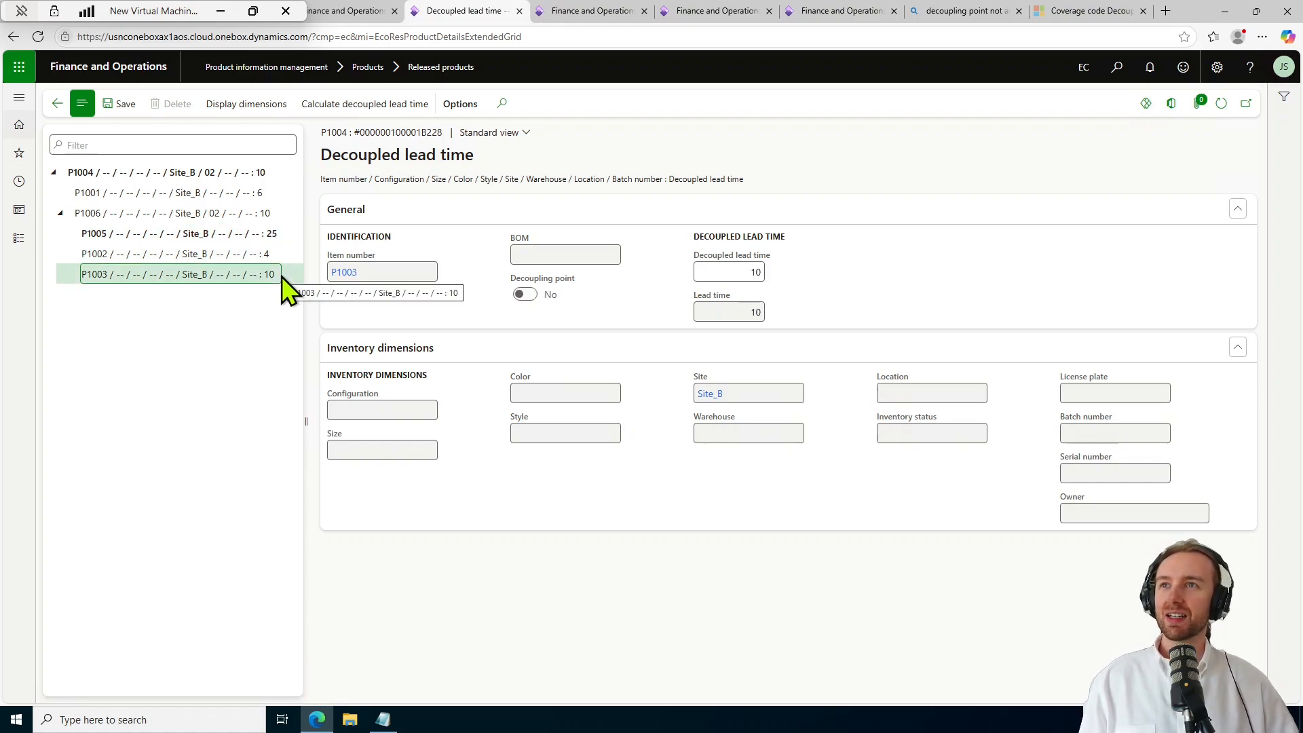
click(276, 214)
click(269, 194)
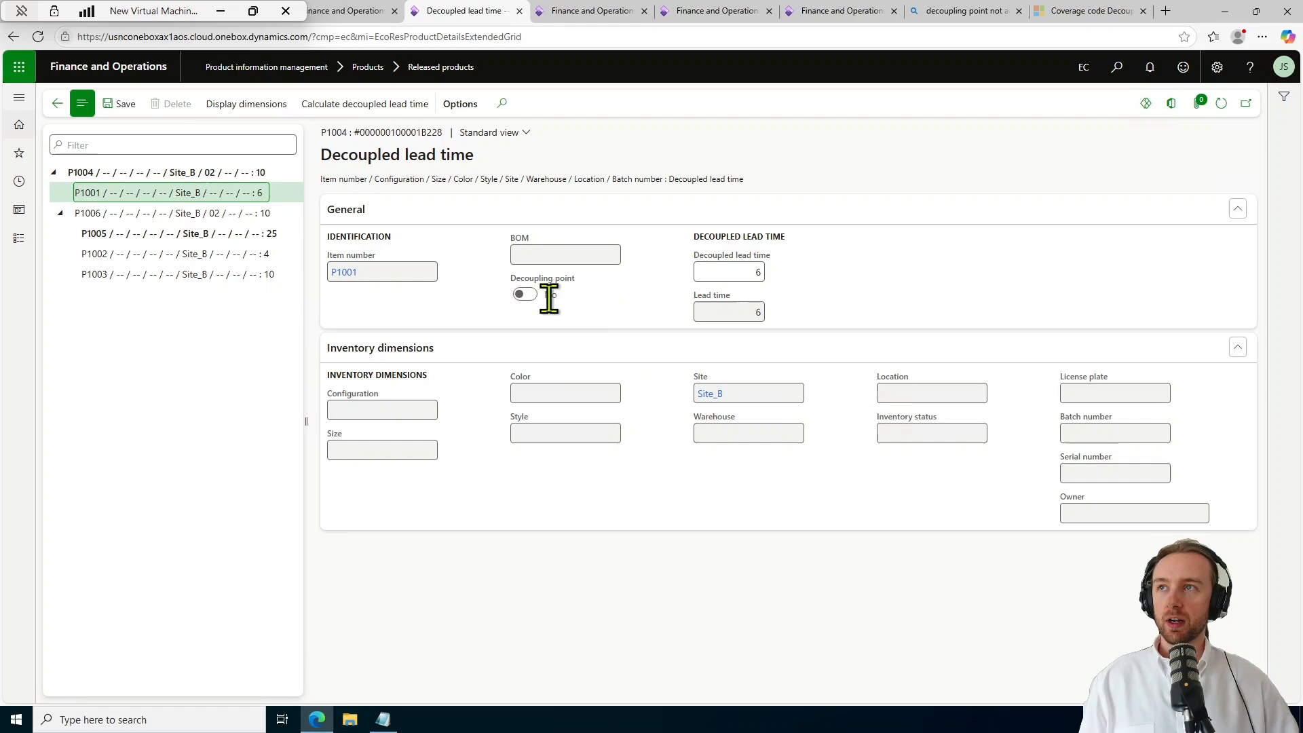
click(234, 213)
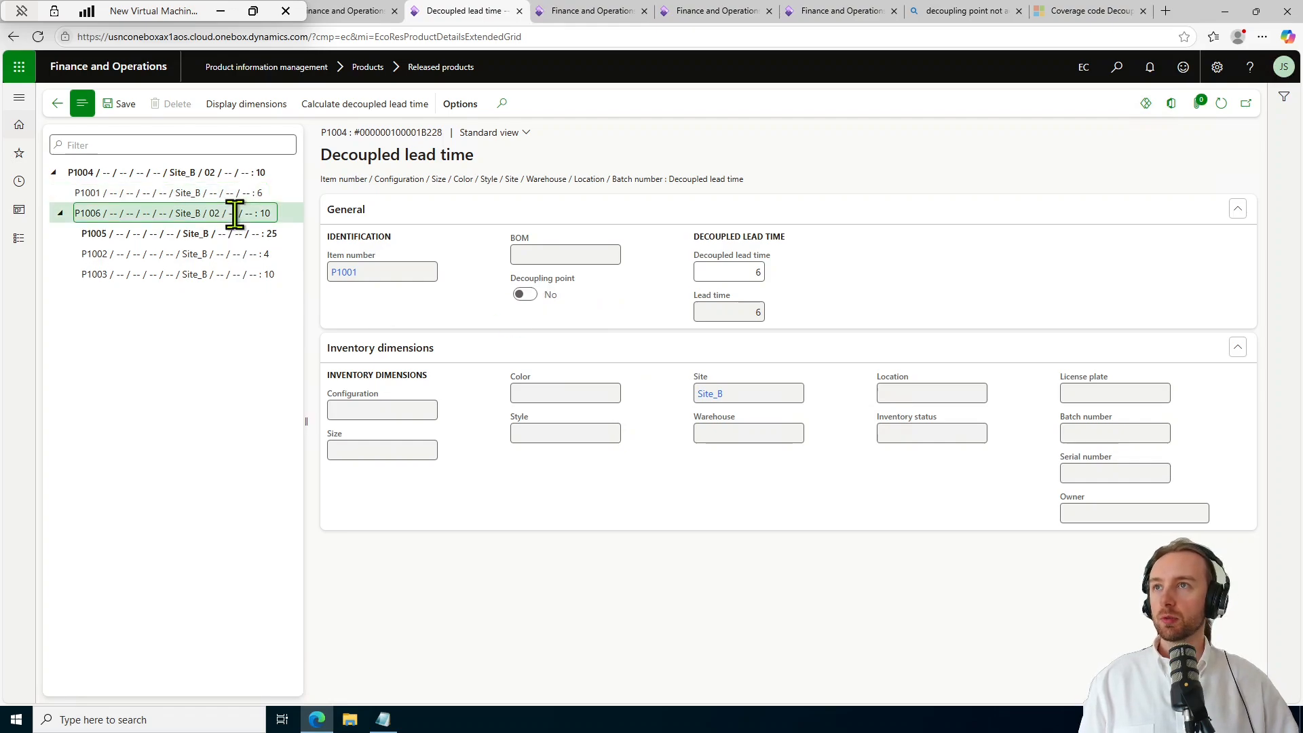
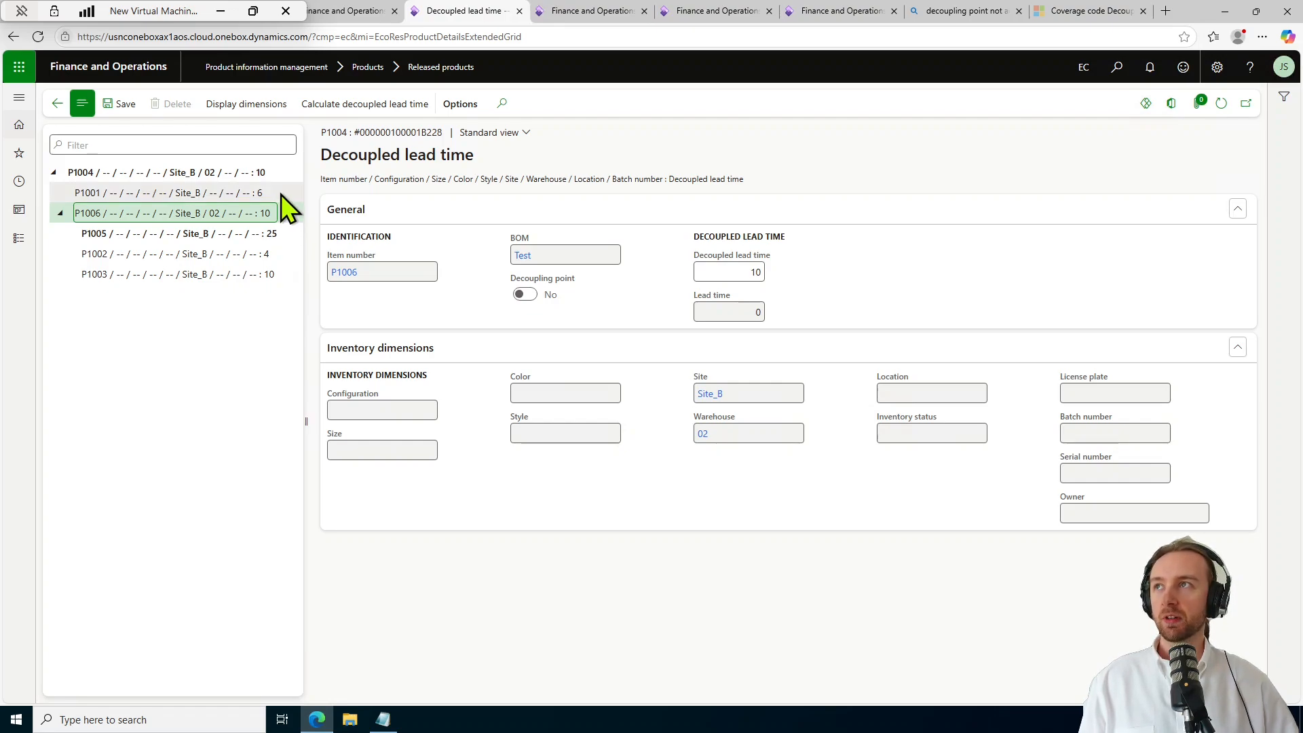
Select P1004 in the decoupled lead time tree to show its record with lead time 10.
click(274, 173)
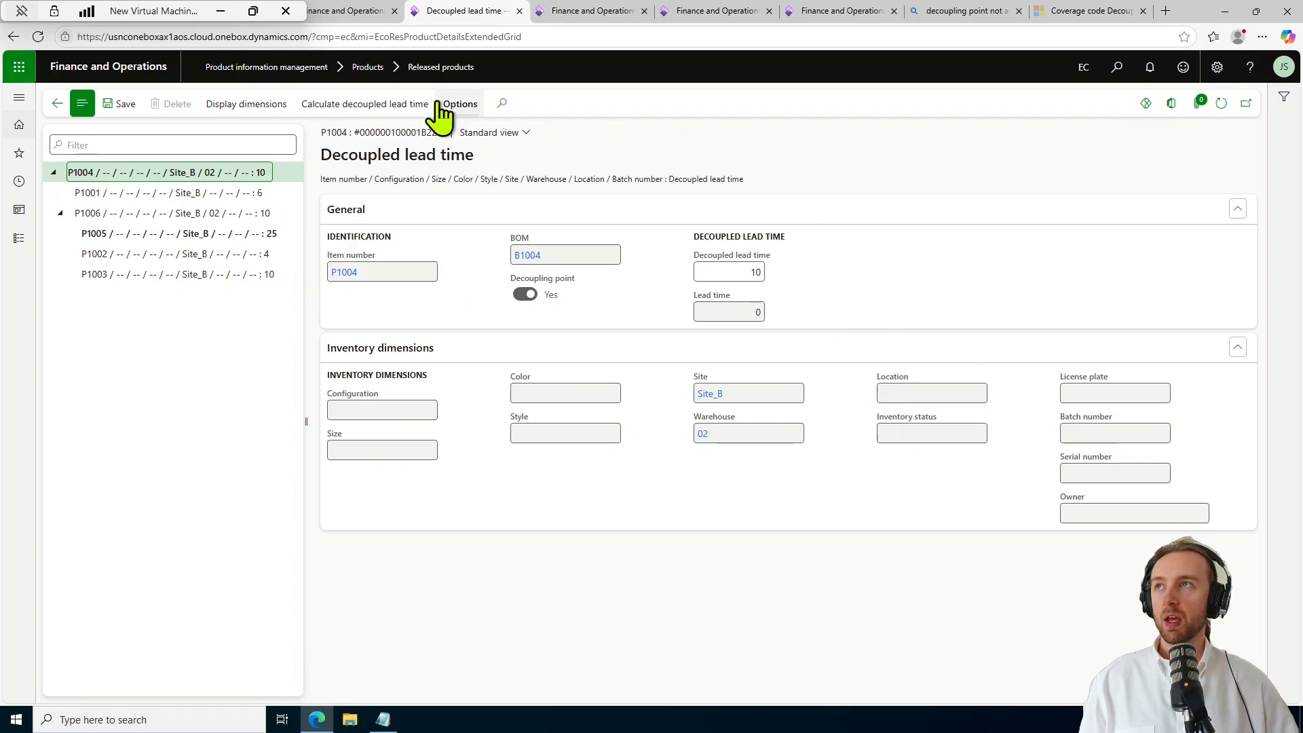
Recalculate P1004's decoupled lead time using BOM B1004 at Site_B, warehouse 02.
click(364, 109)
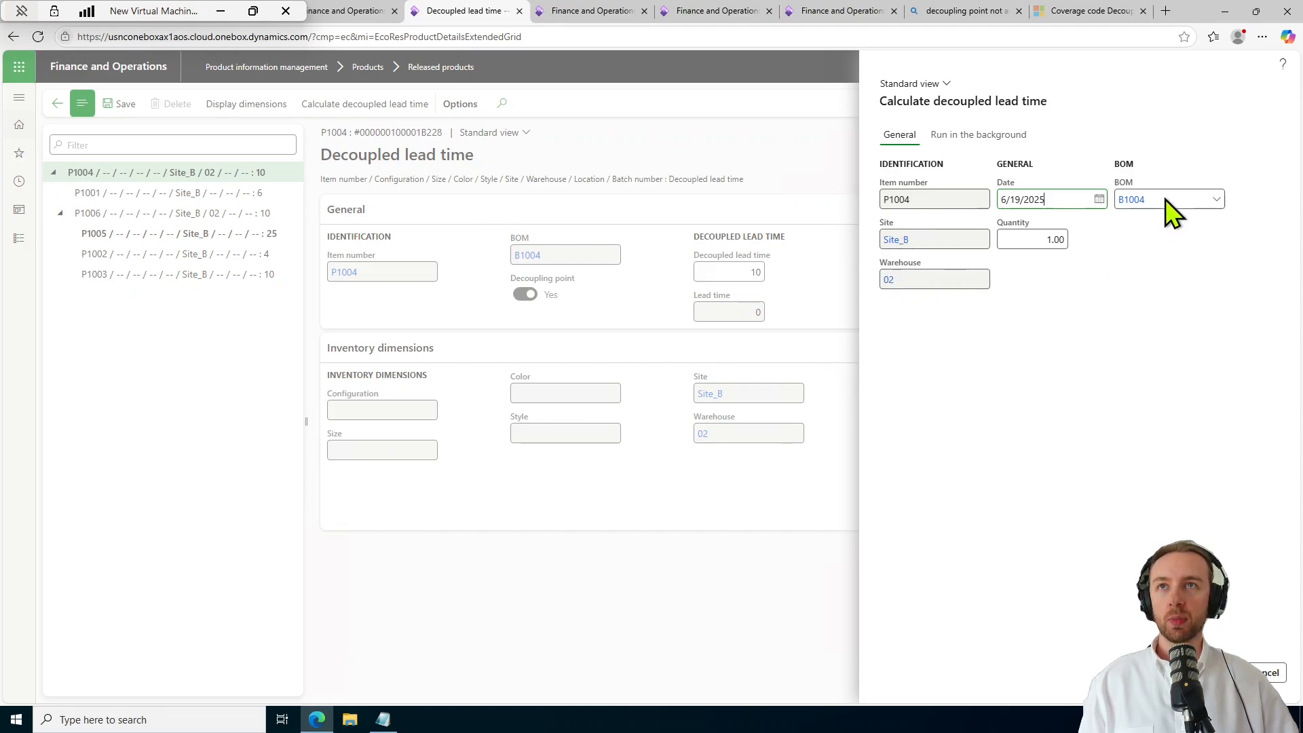
click(1215, 199)
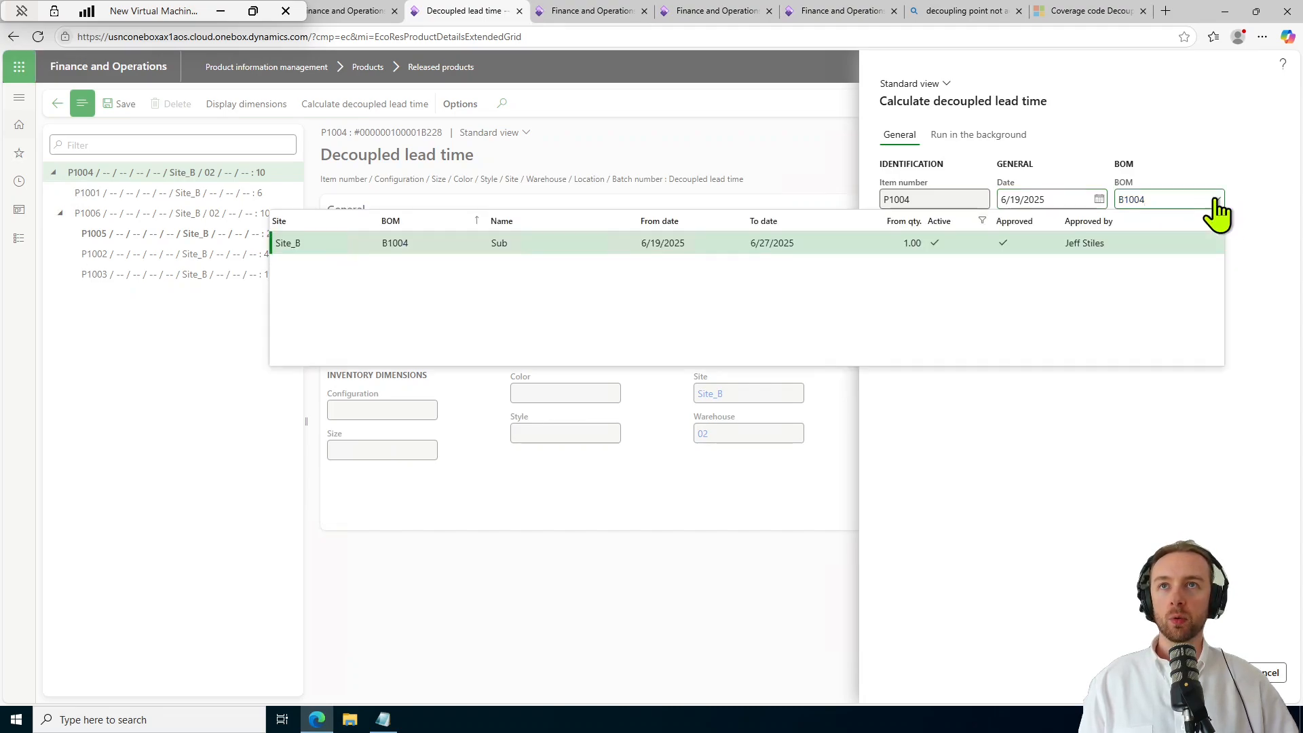
click(1214, 199)
click(1215, 201)
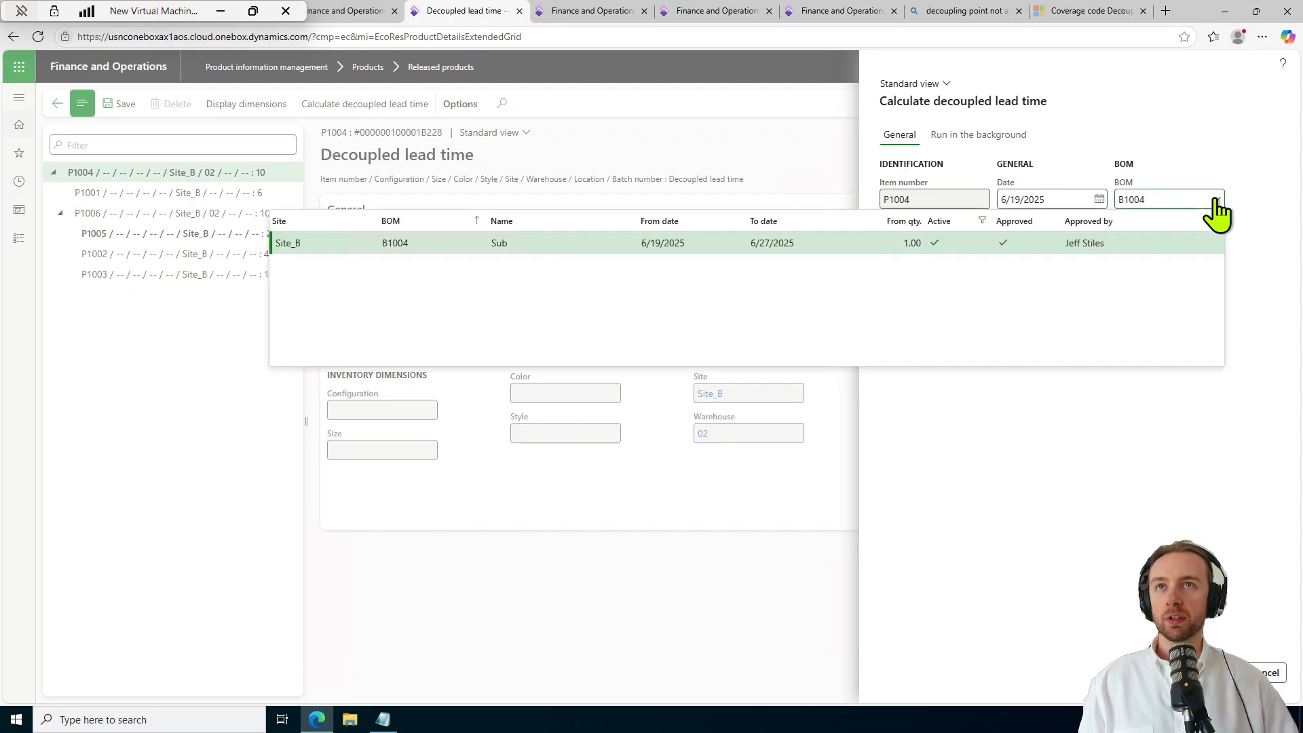
click(1215, 201)
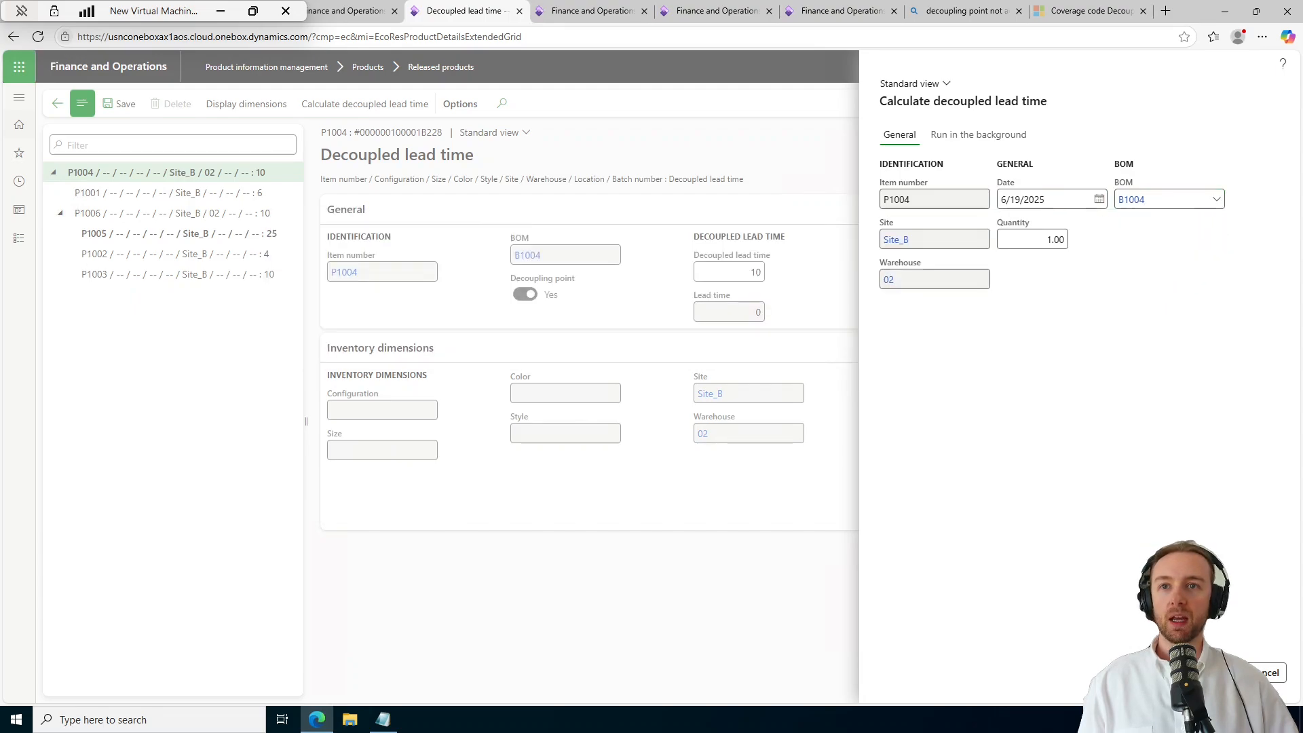
click(1222, 672)
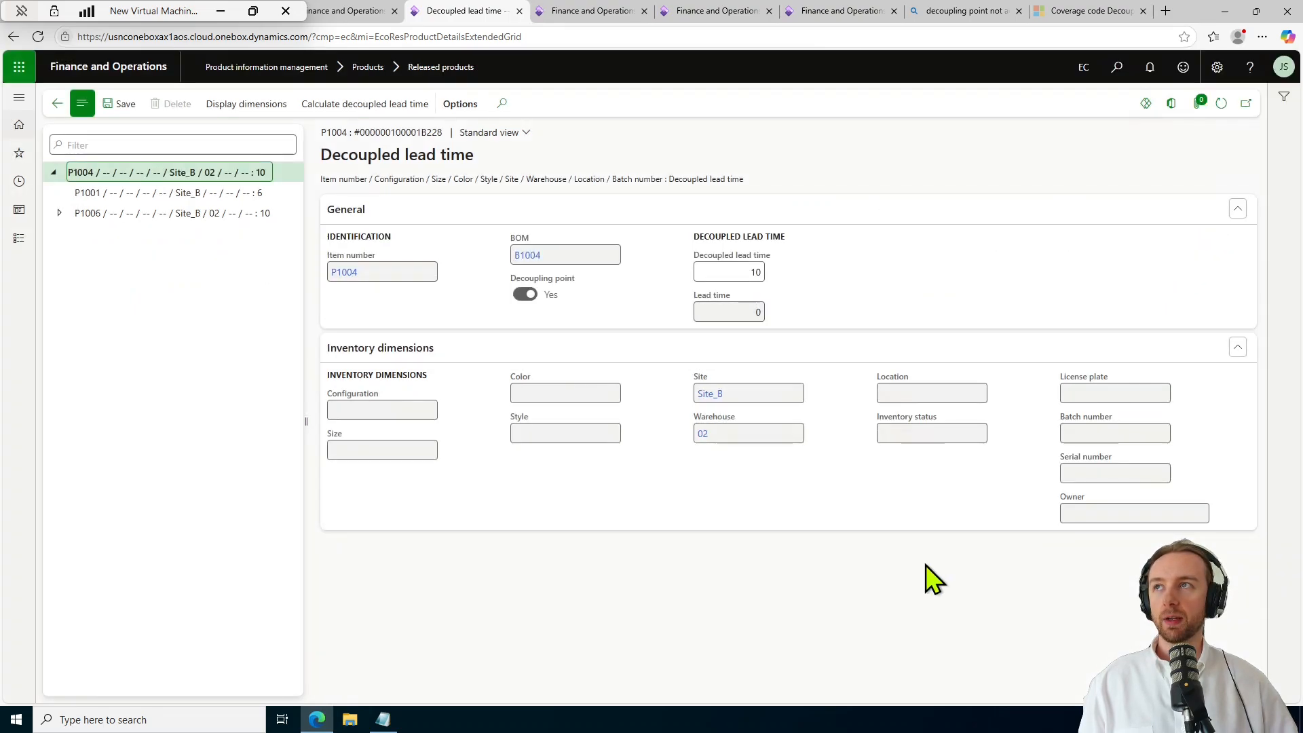
Expand P1006, enter 8 as P1001's decoupled lead time, and refresh the tree.
click(59, 214)
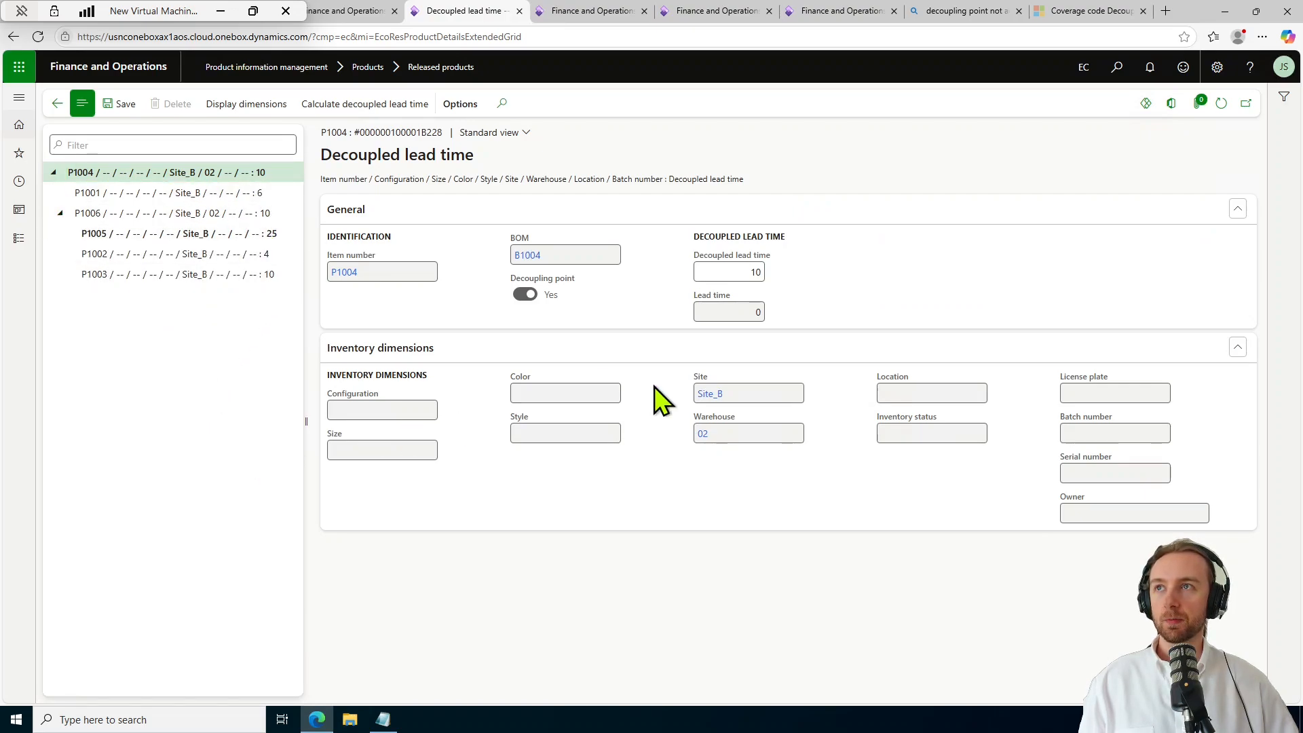
click(757, 273)
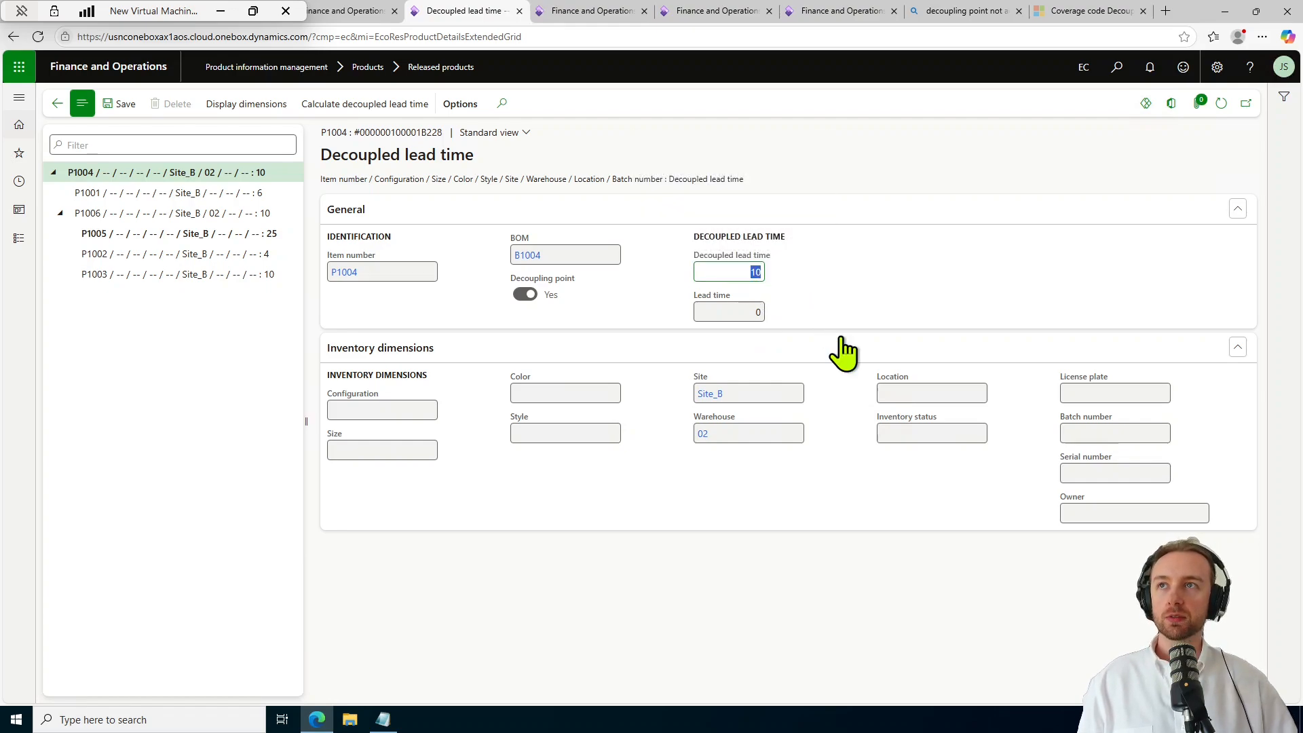
click(245, 192)
click(754, 272)
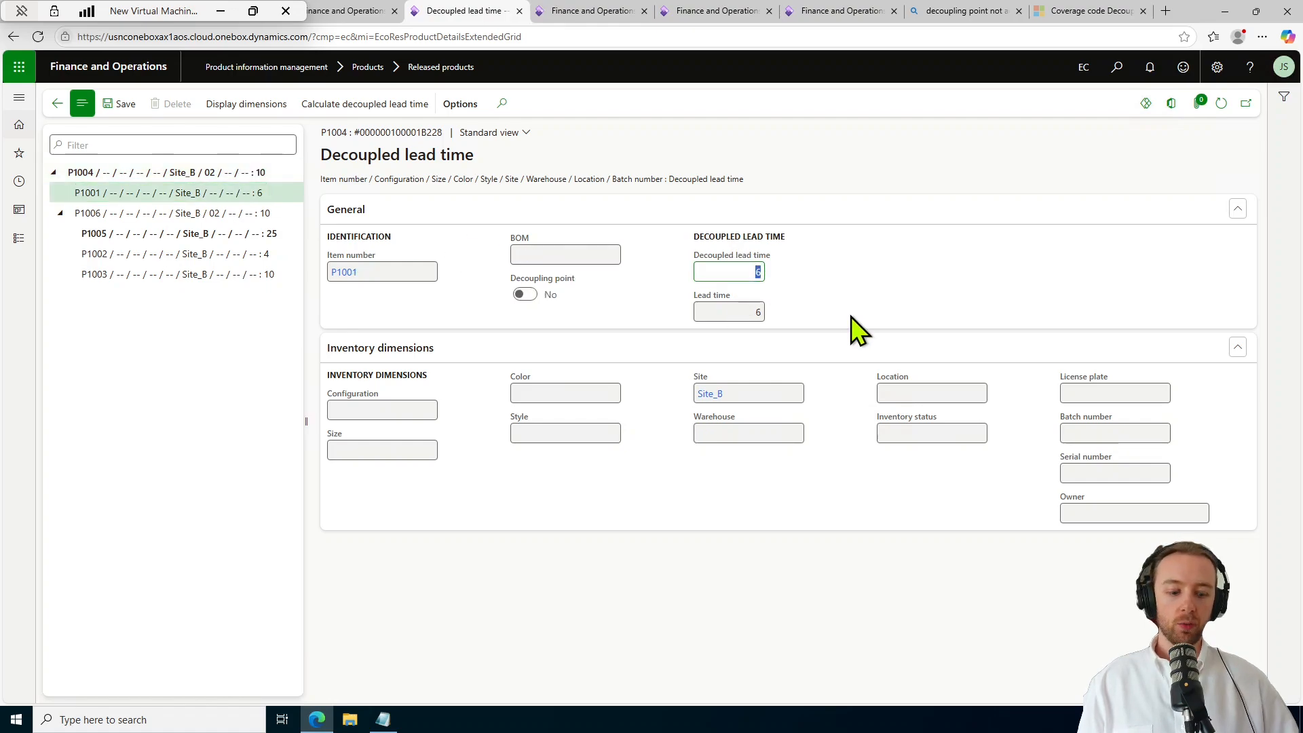
text(8)
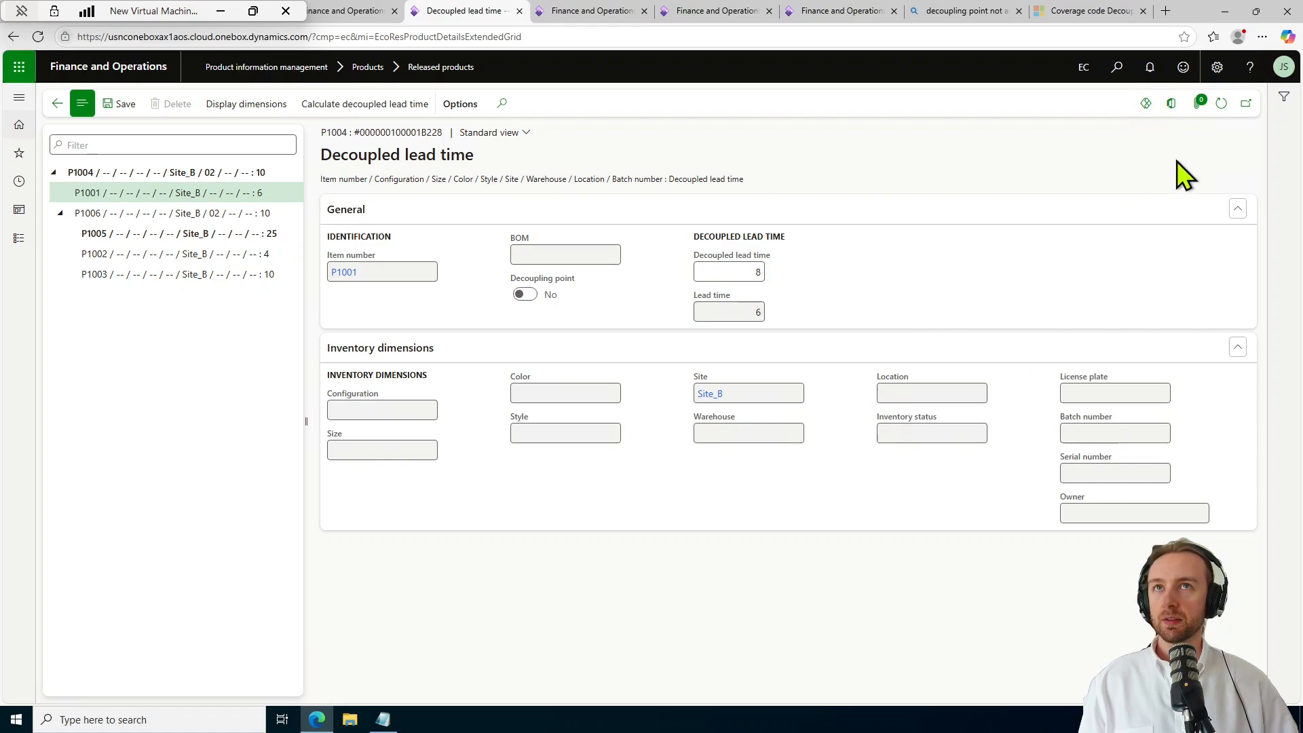
click(1222, 105)
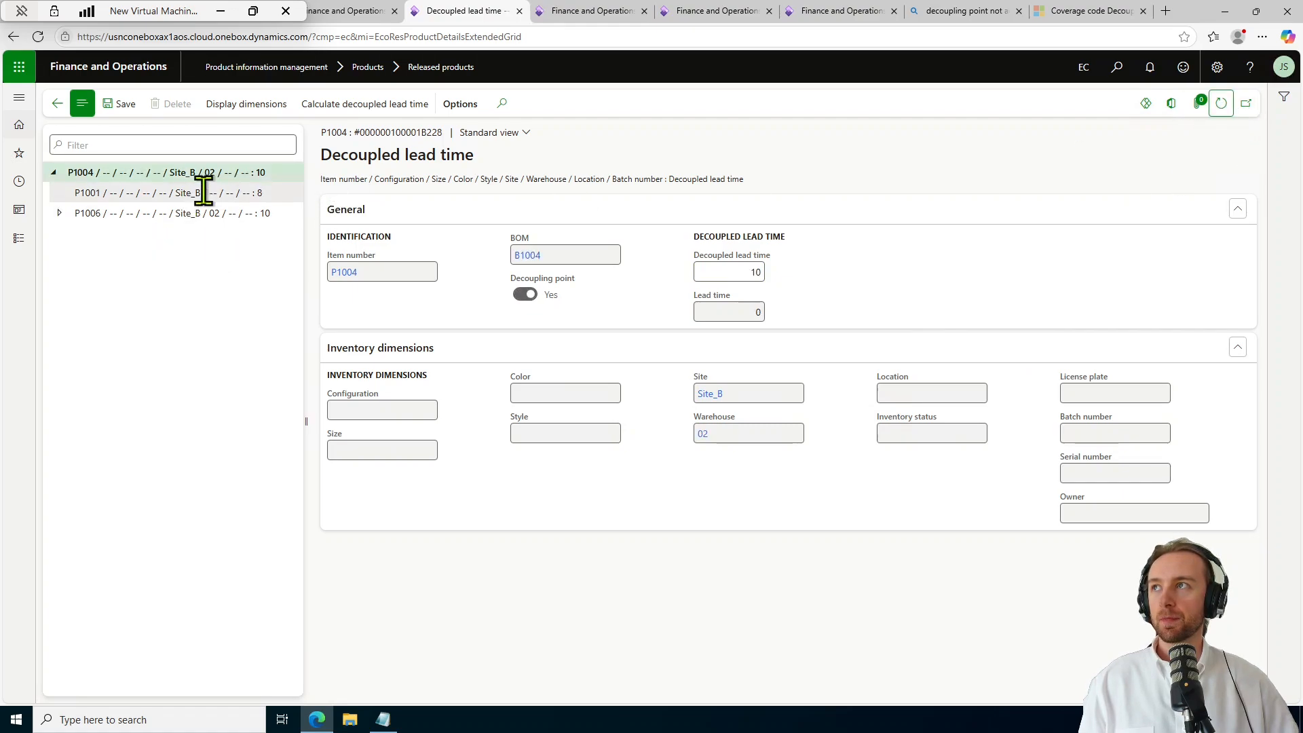
Expand P1006 again and re-edit P1001's decoupled lead time until it reads 12.
click(60, 213)
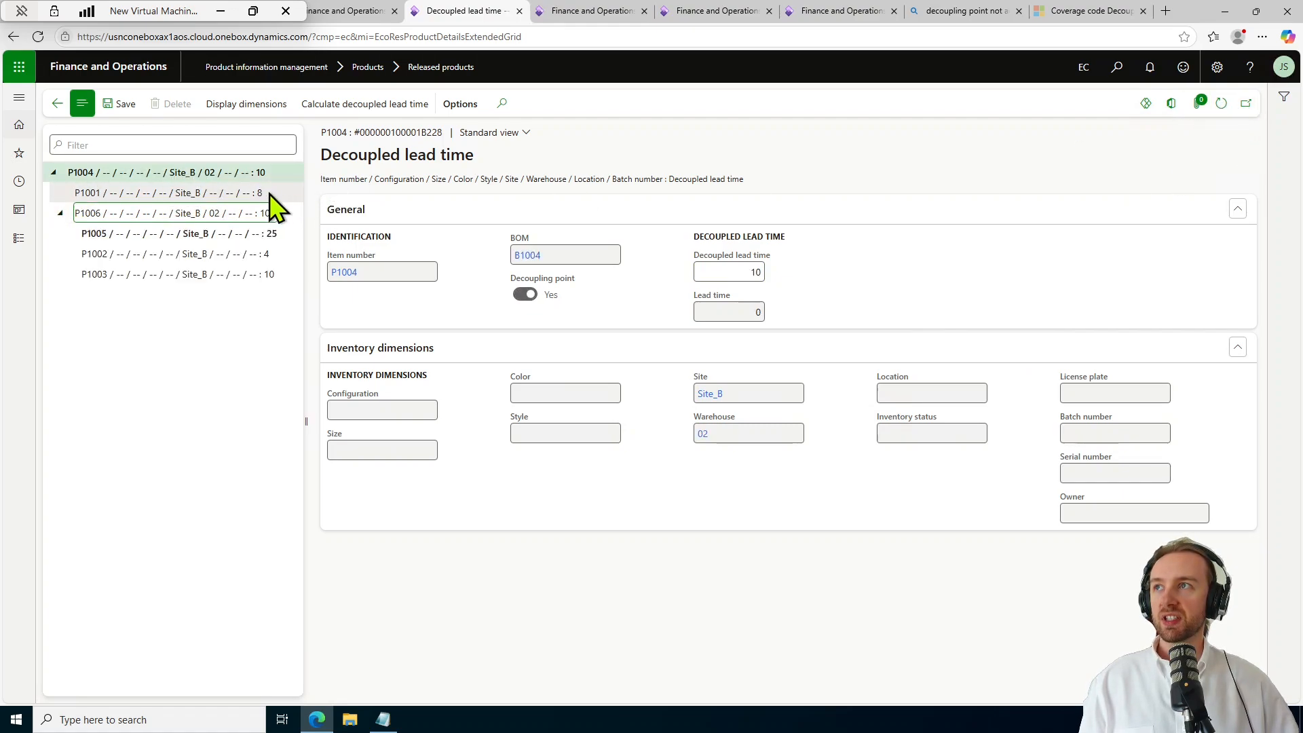
click(739, 270)
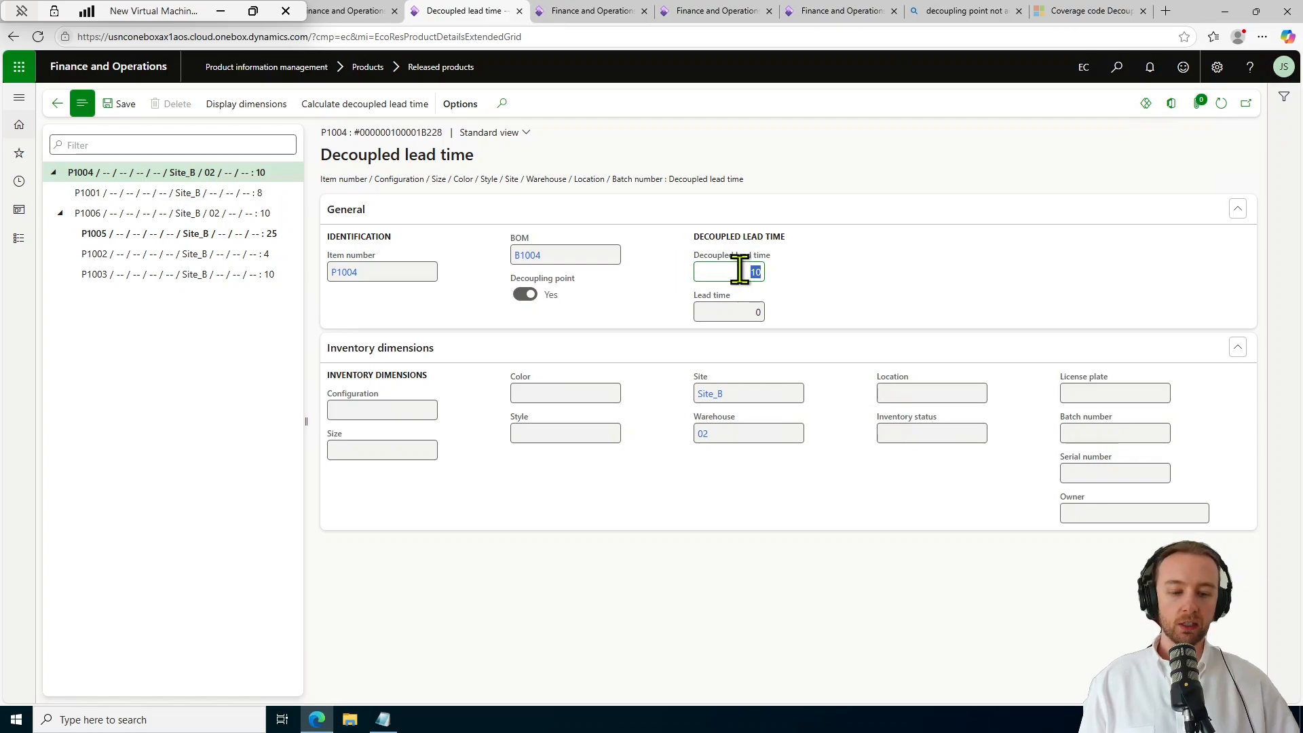
click(285, 193)
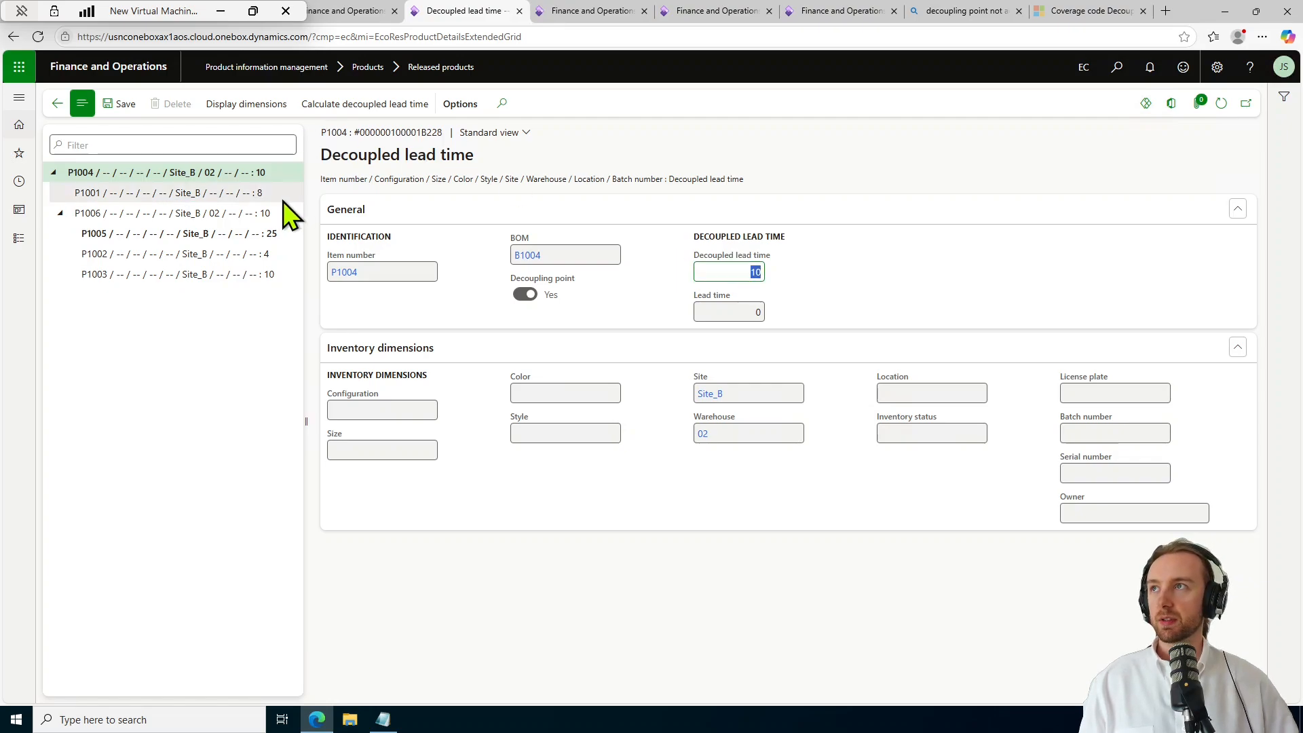
click(755, 274)
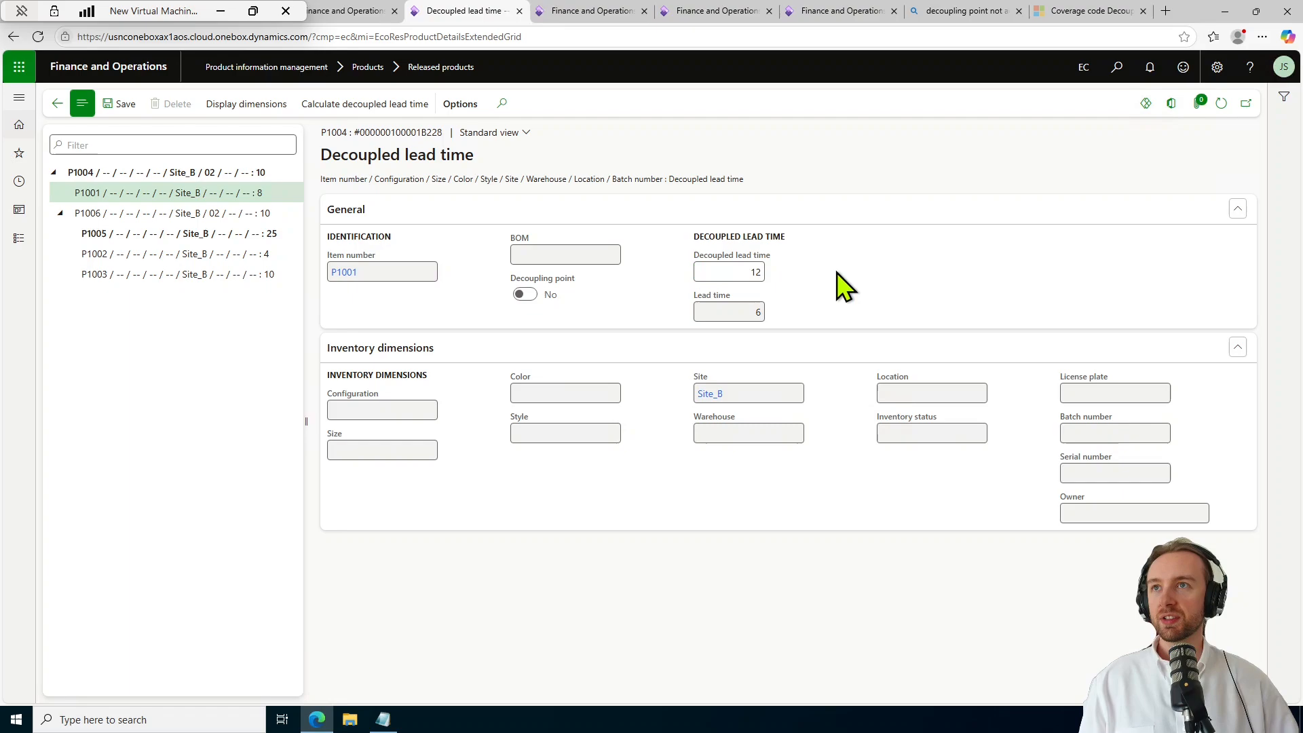
click(1221, 105)
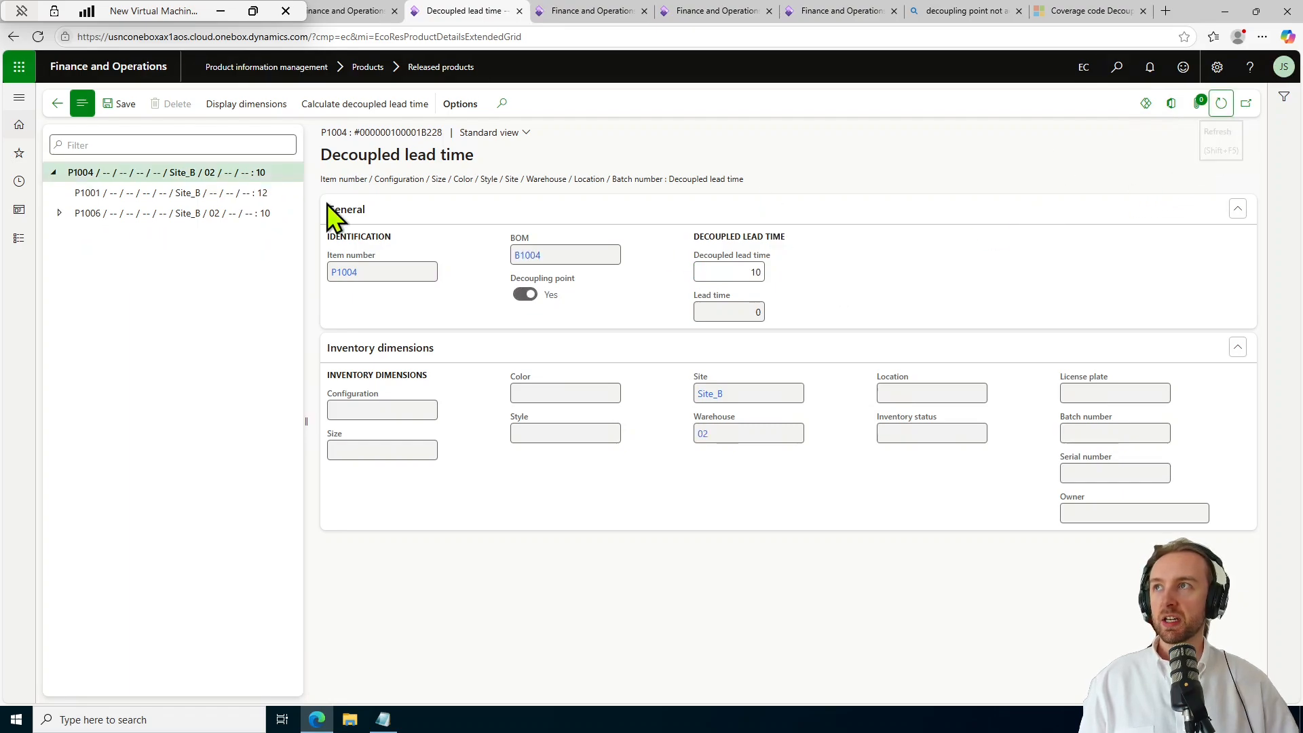
click(58, 213)
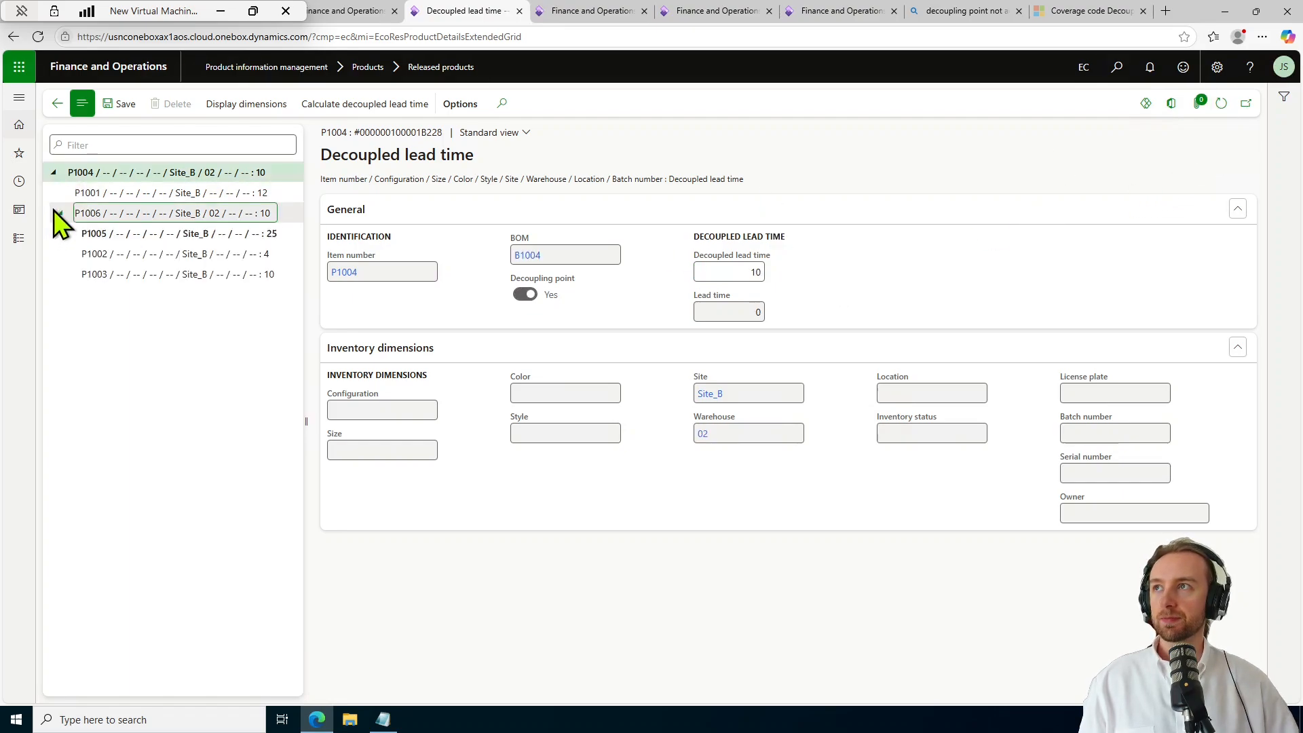
click(224, 193)
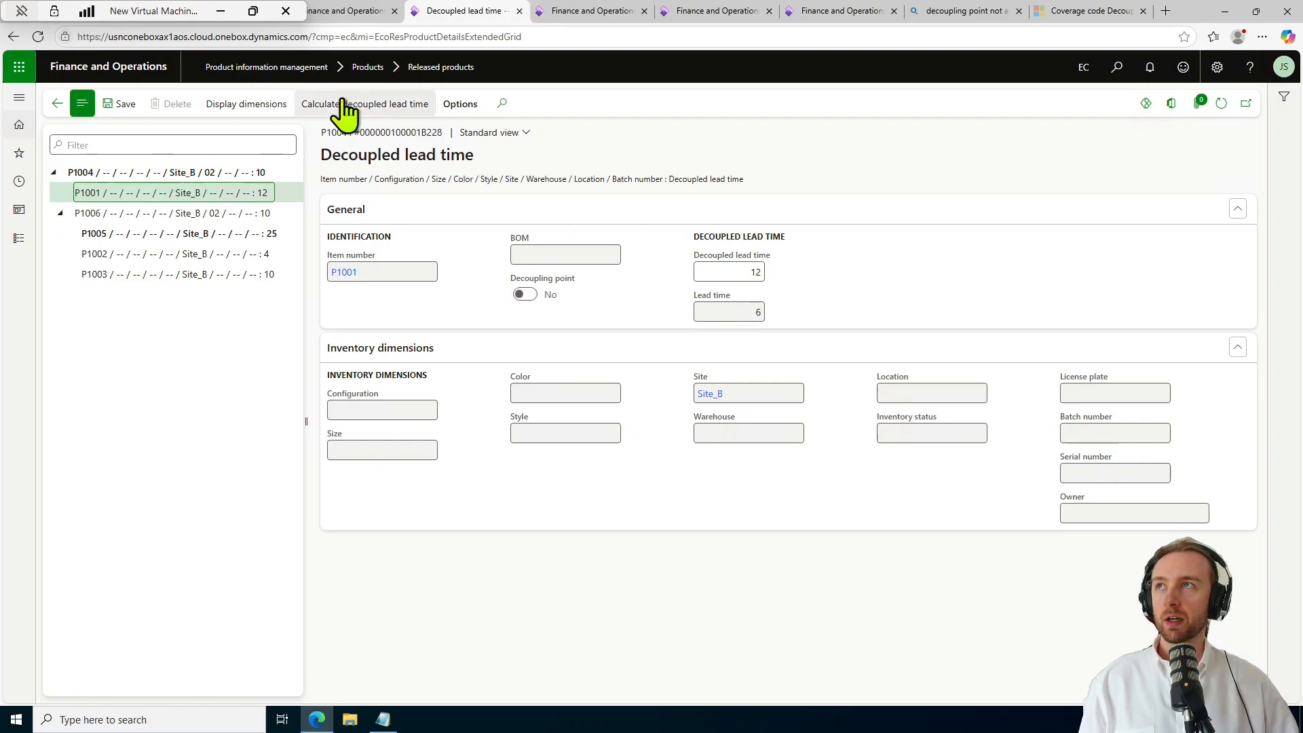
click(749, 271)
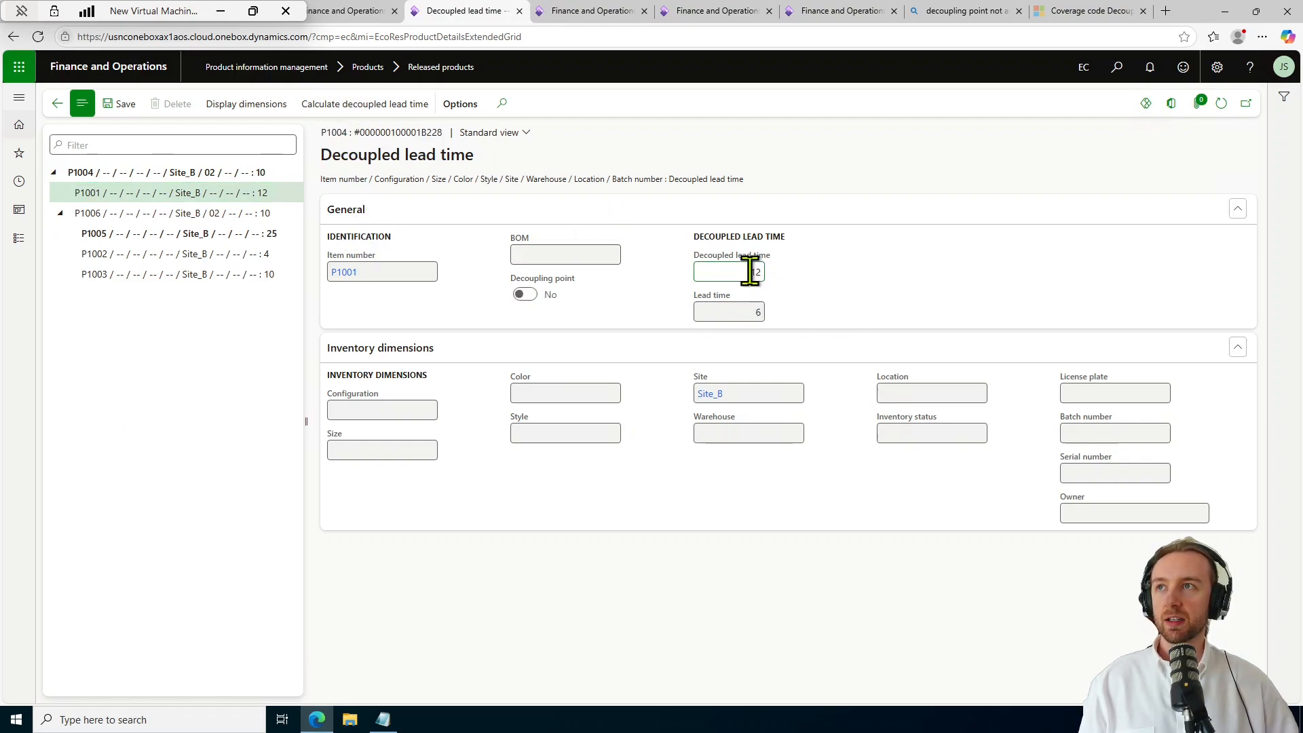
Return to P1004's item coverage page showing minimum 10, reorder point 20, maximum 30.
text(8)
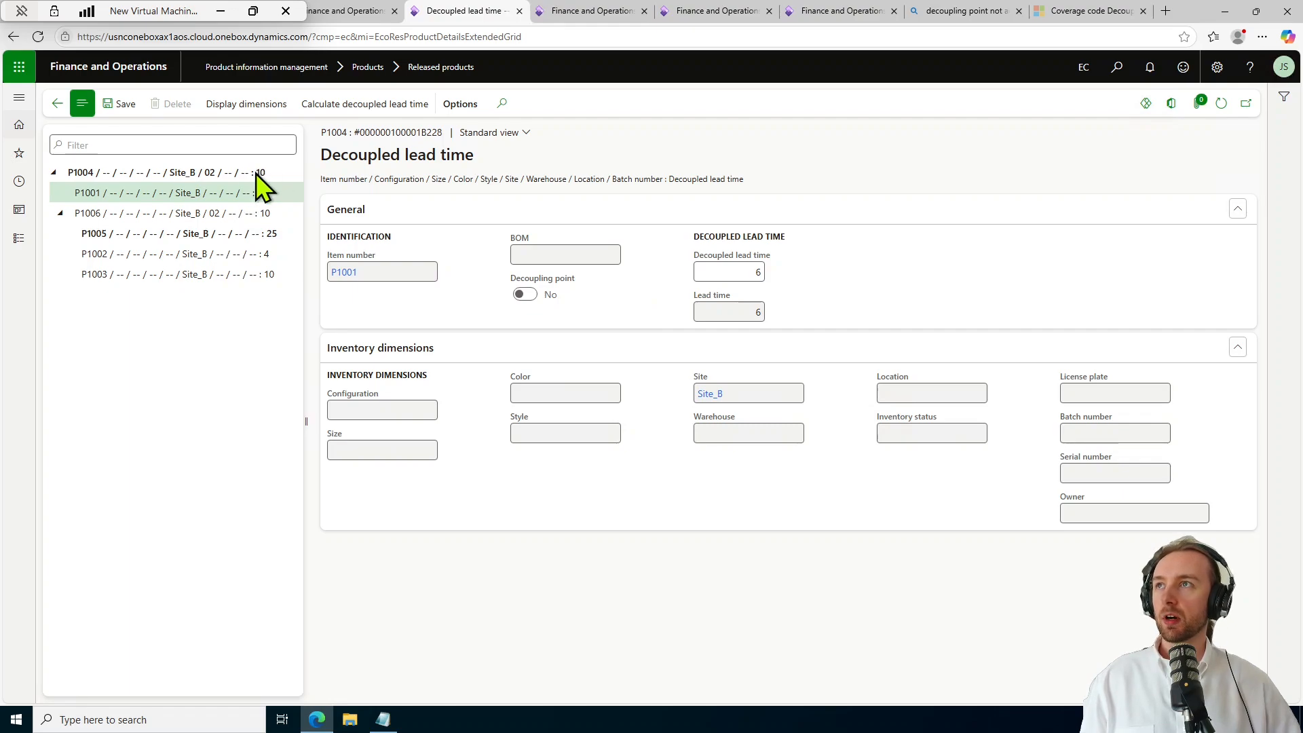
click(54, 104)
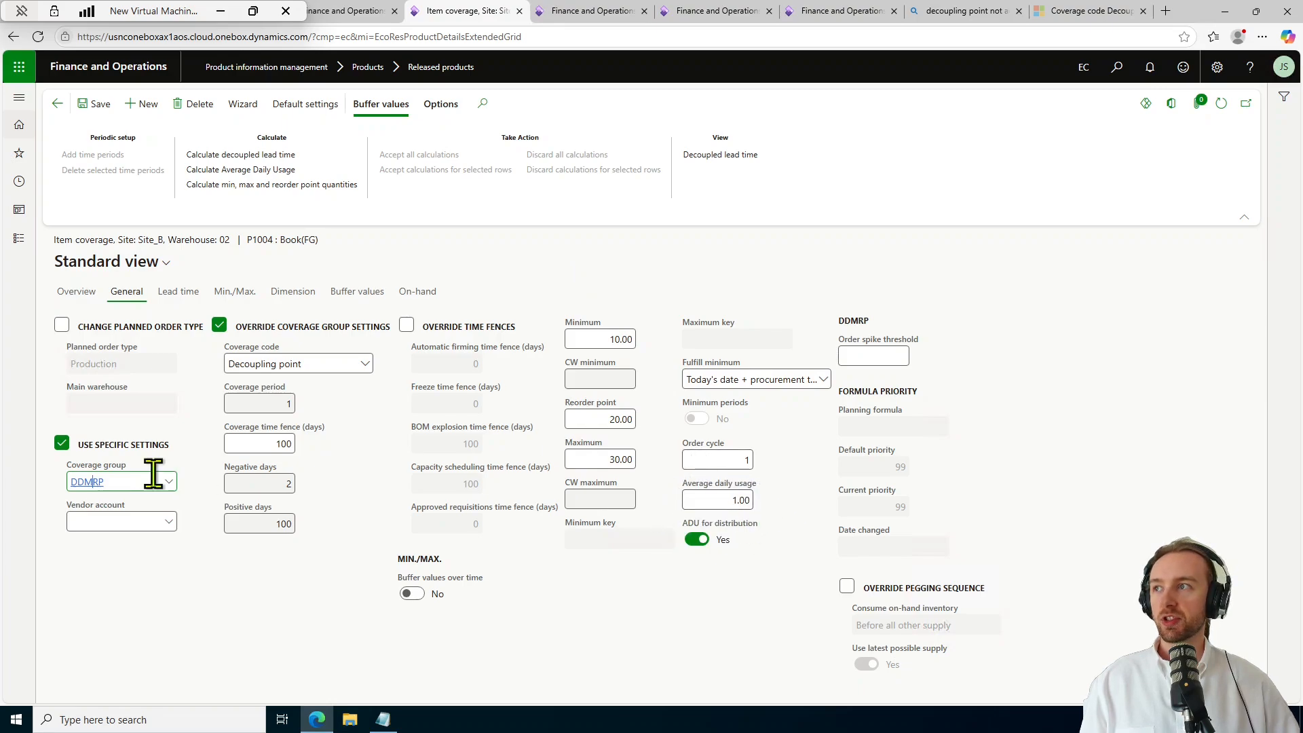
Set P1004's average daily usage to 0 and recalculate it, which gives 1.00.
click(703, 506)
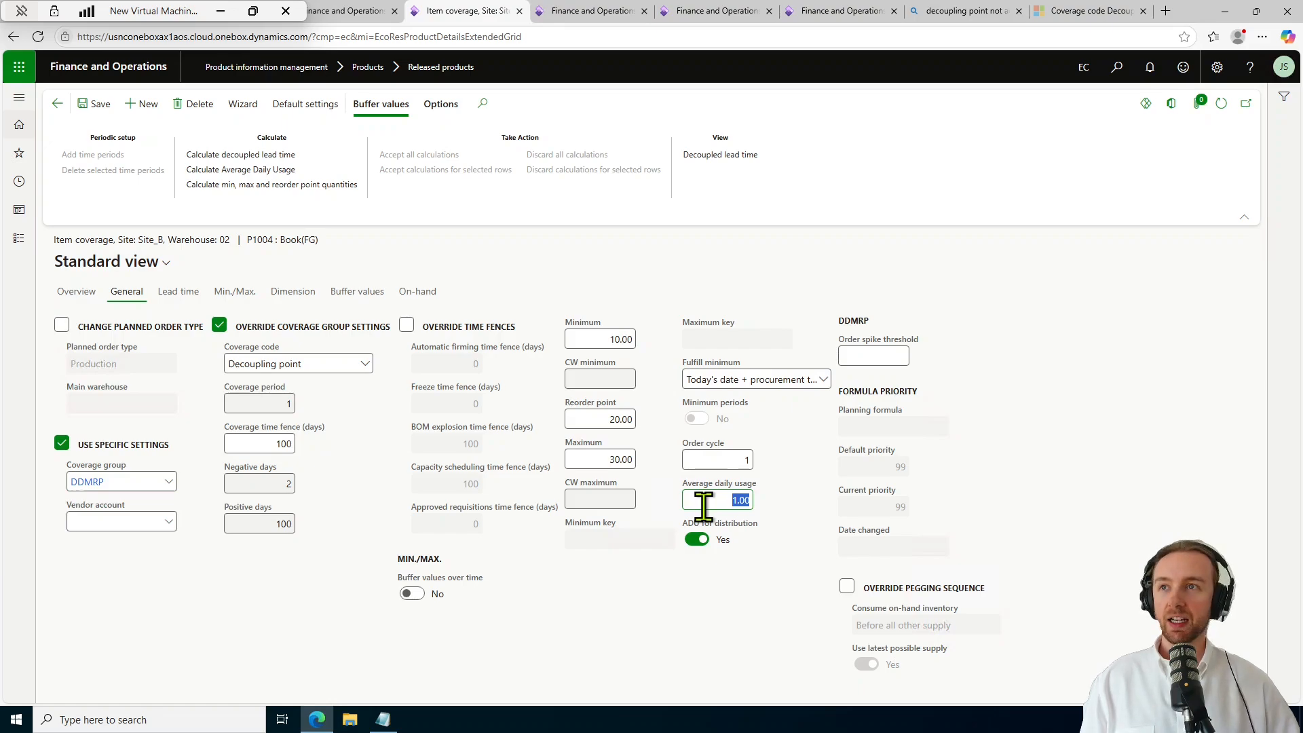
text(0)
click(710, 609)
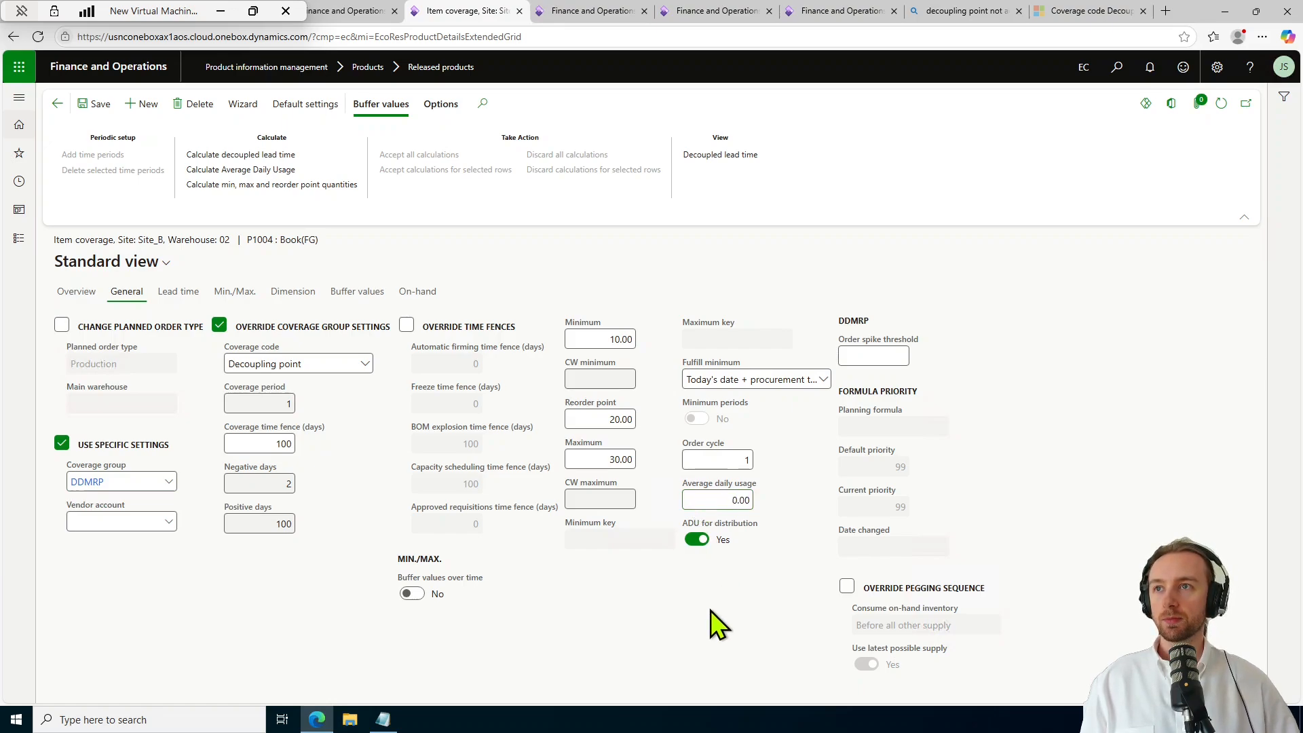
click(307, 172)
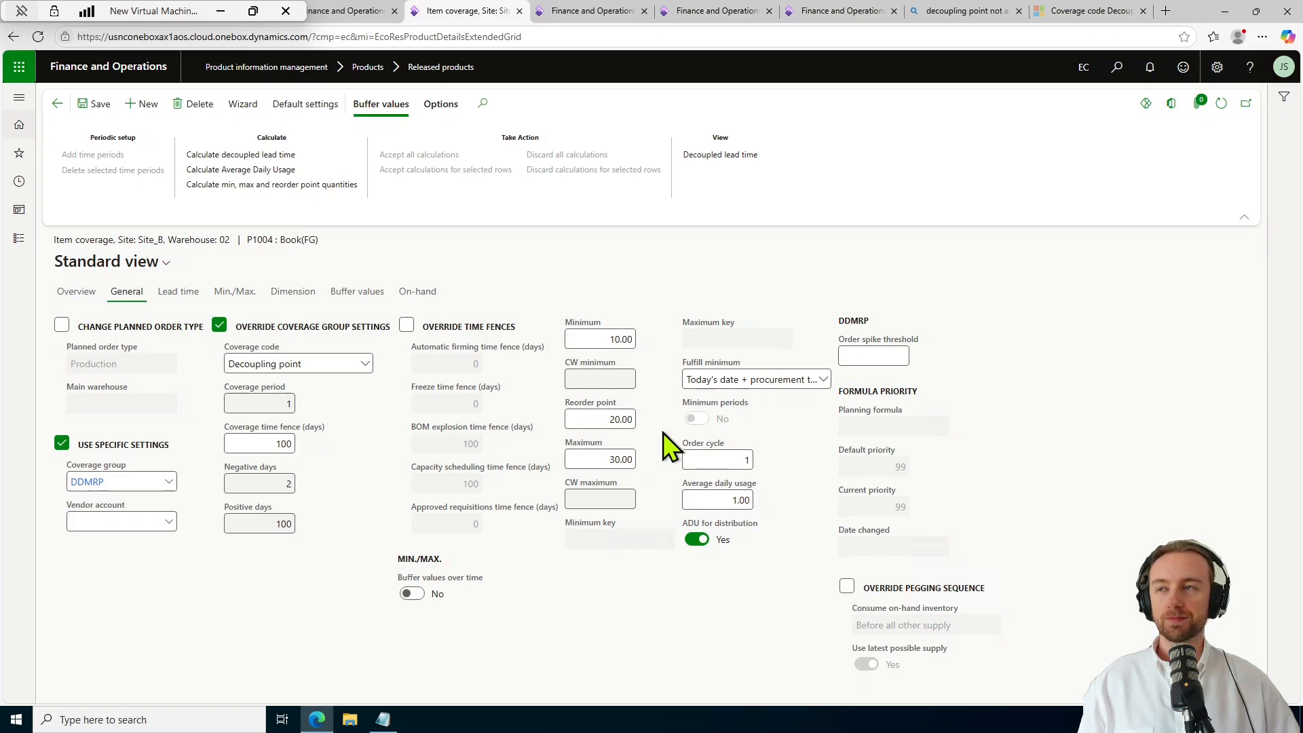
Enter minimum 15 and recalculate buffer quantities to minimum 20, reorder point 30, maximum 40.
click(621, 340)
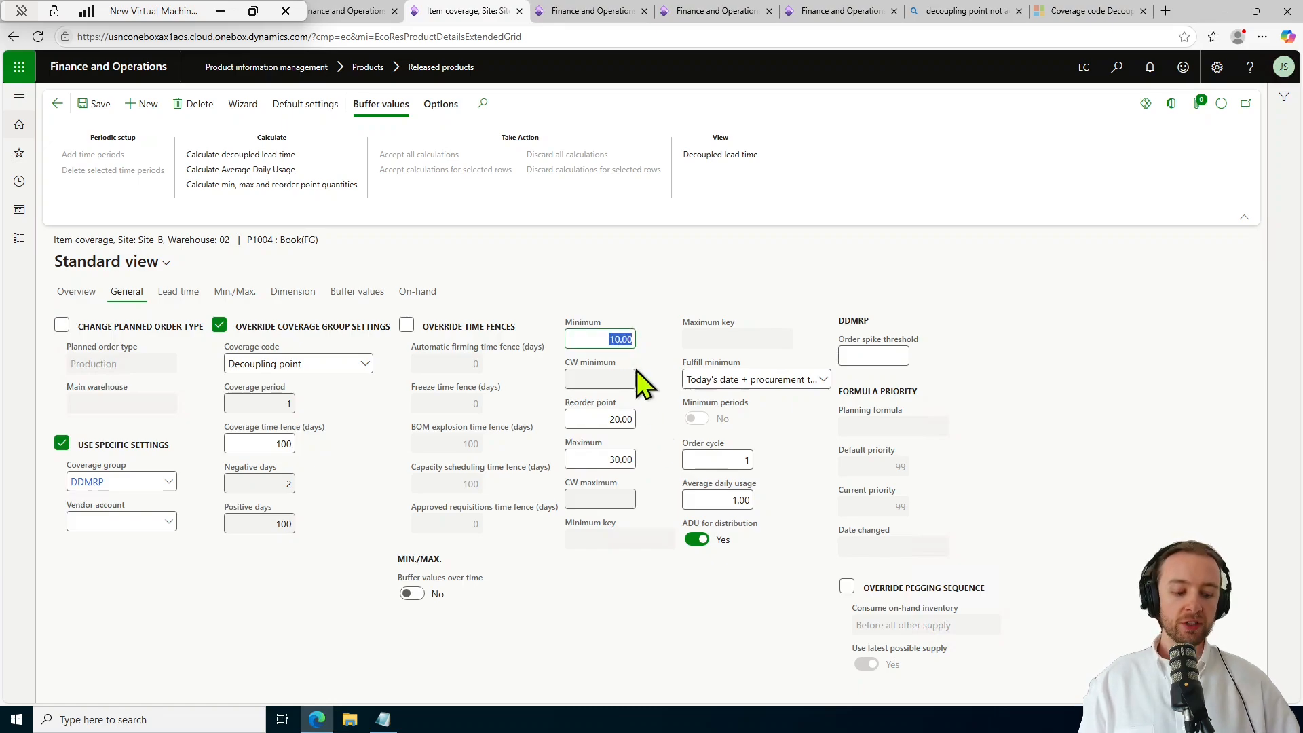
text(15)
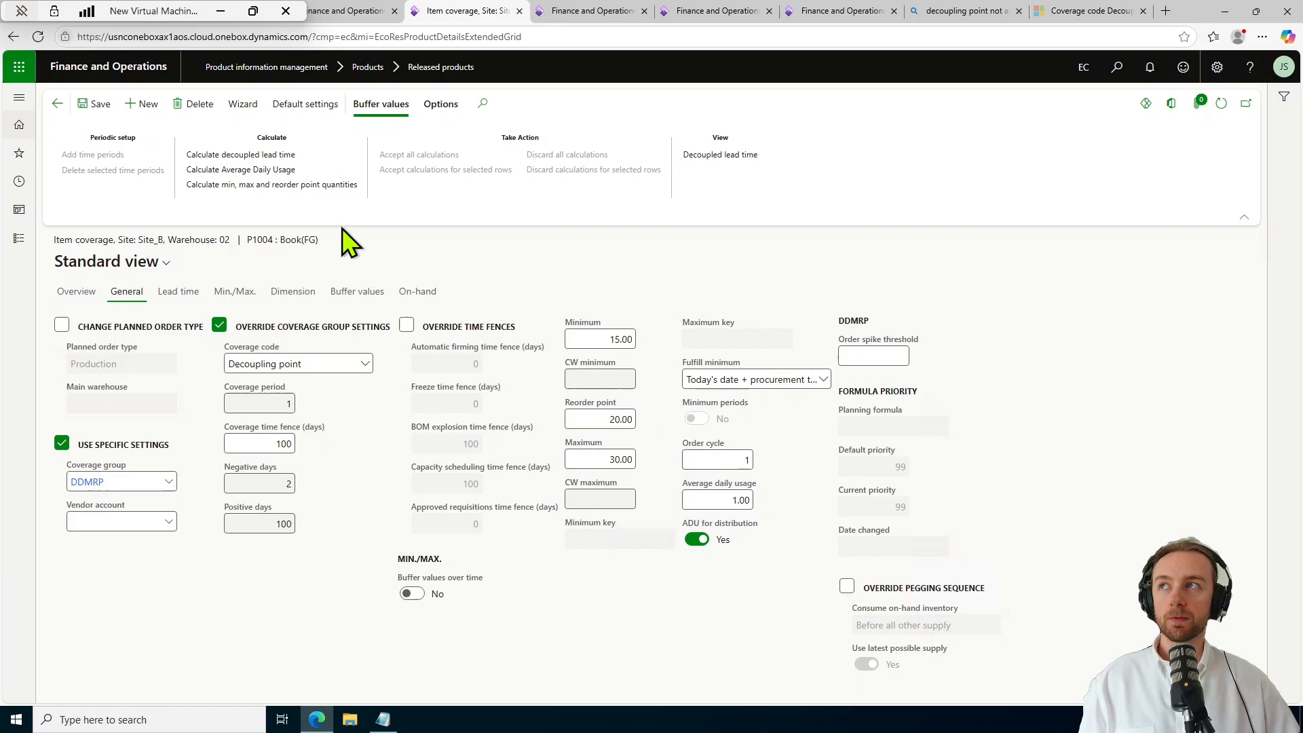
click(307, 189)
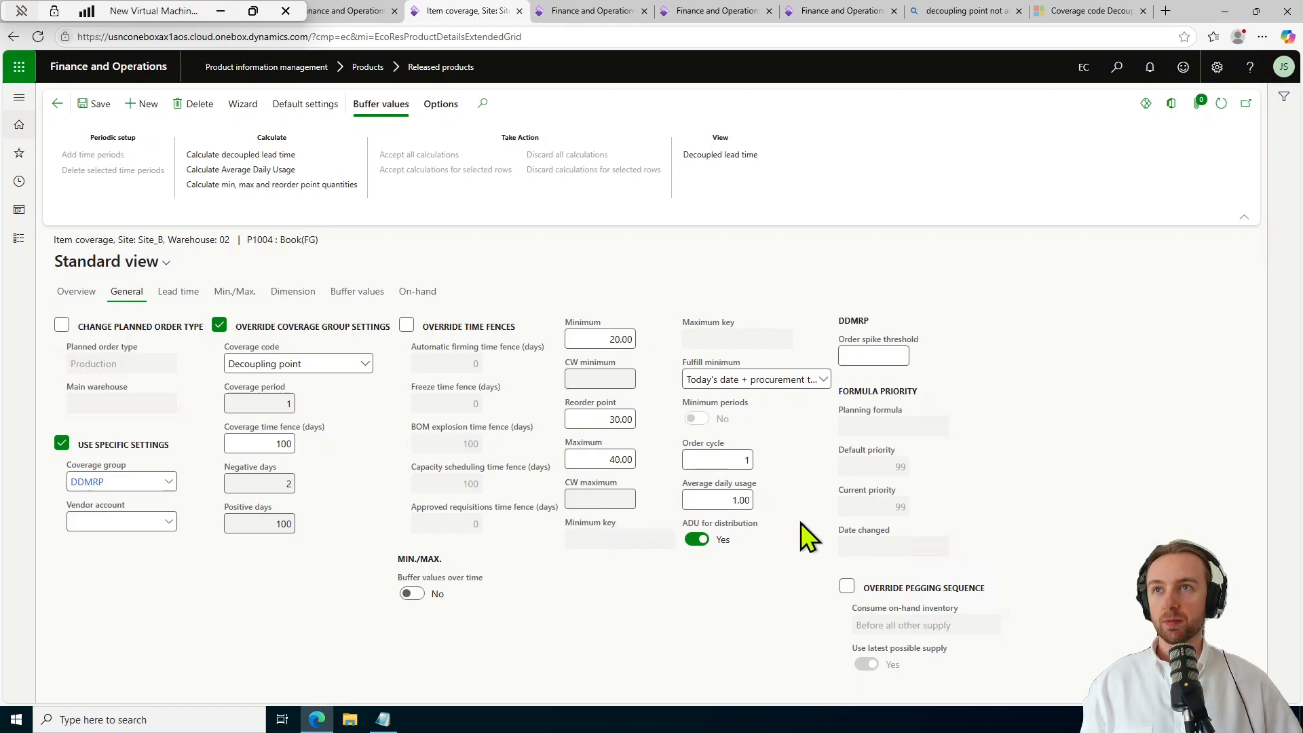
Set the order spike threshold to 30.00.
click(892, 353)
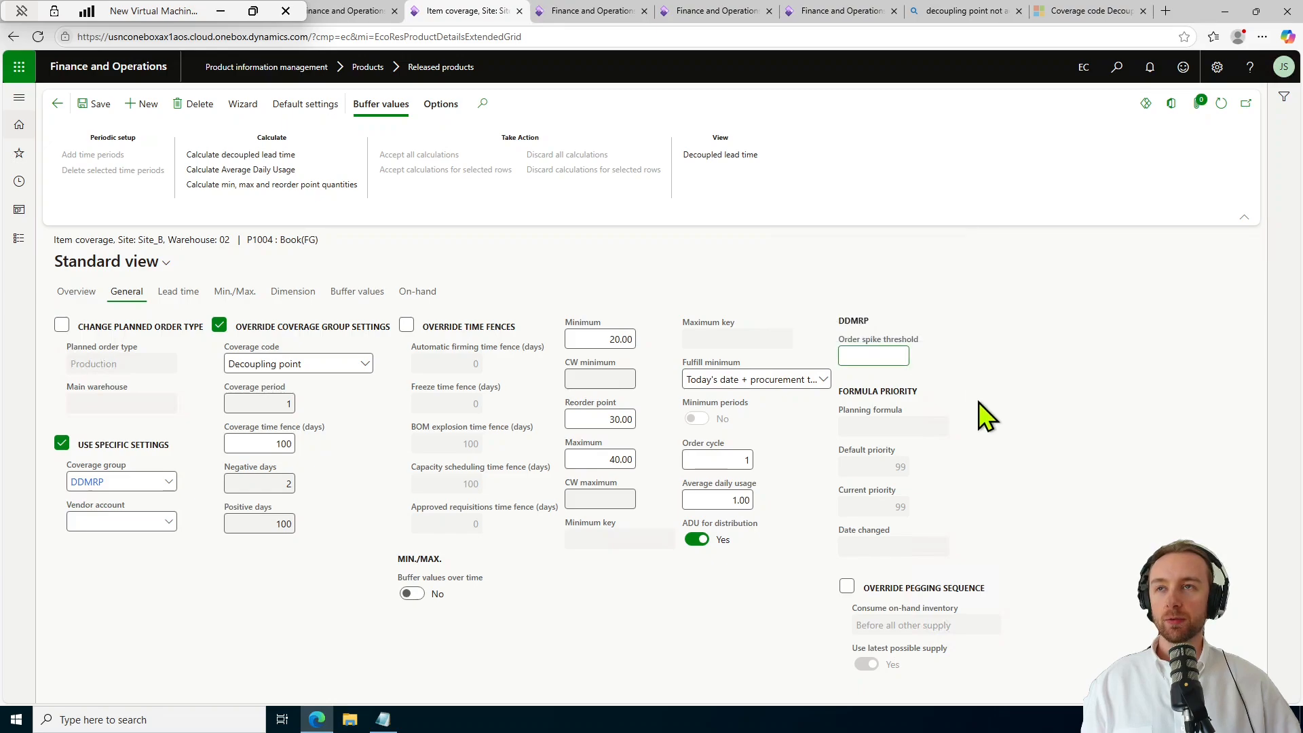
text(30)
click(1025, 496)
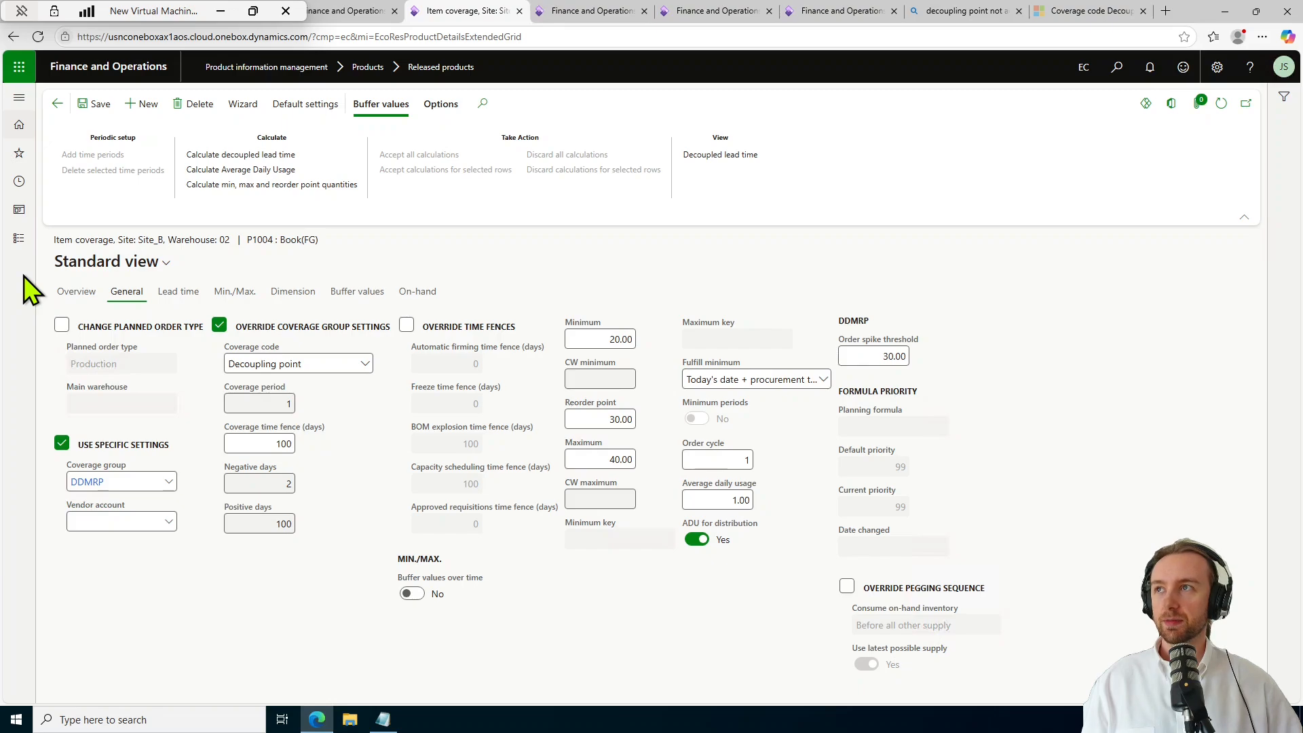
Open the Demand driven MRP workspace under Master planning and review its zero decoupling points and planned orders.
click(19, 239)
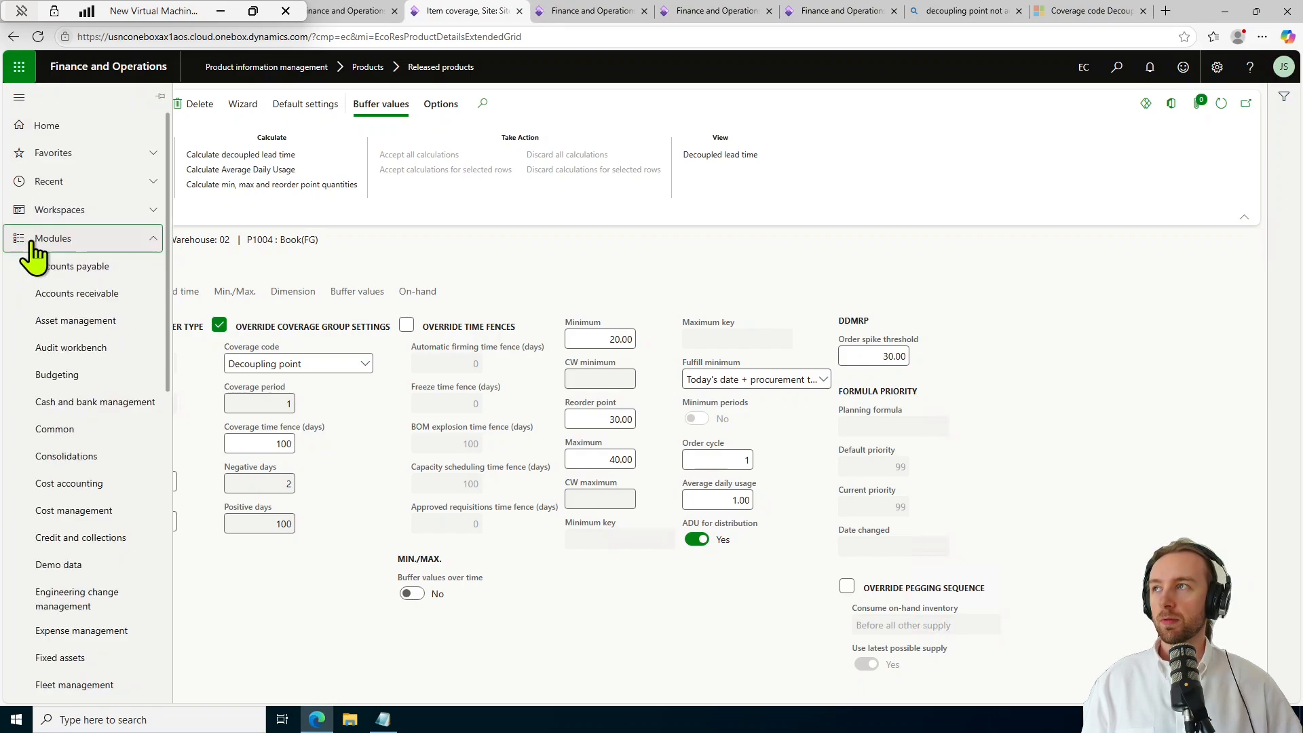
scroll(63, 430, down, 5)
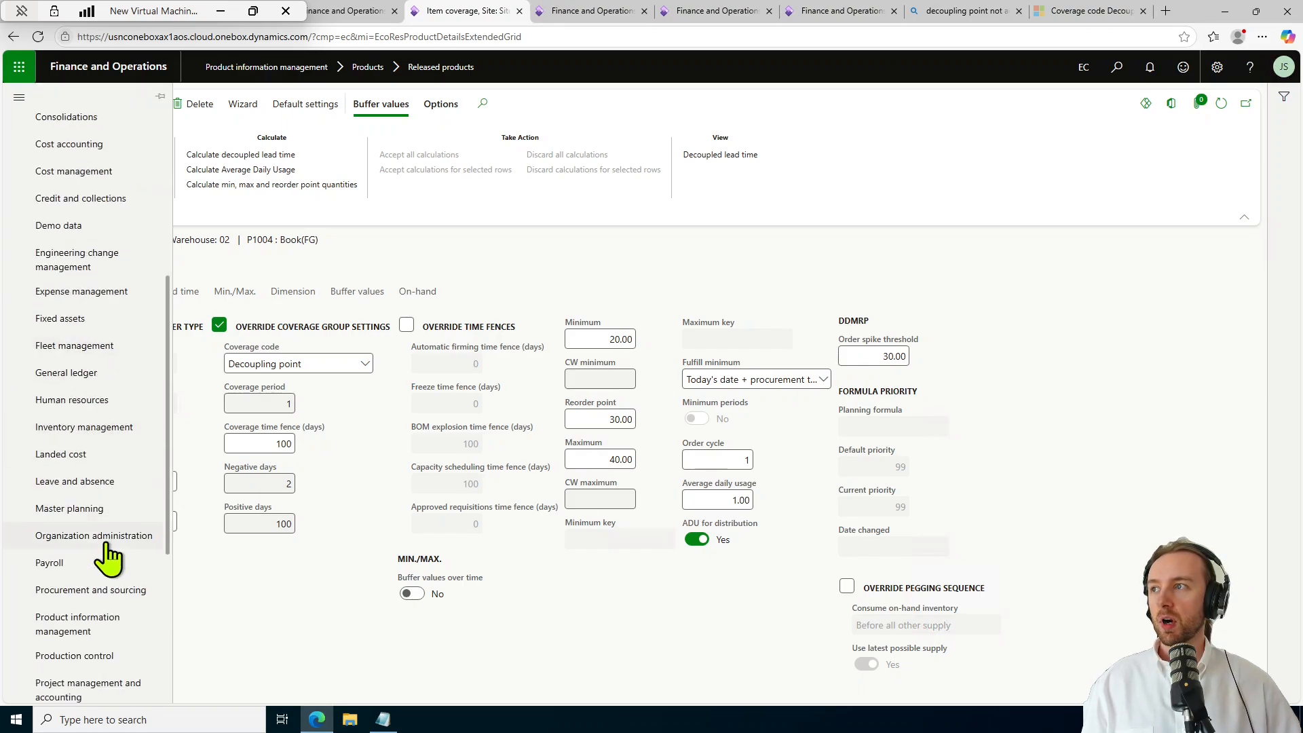
click(100, 510)
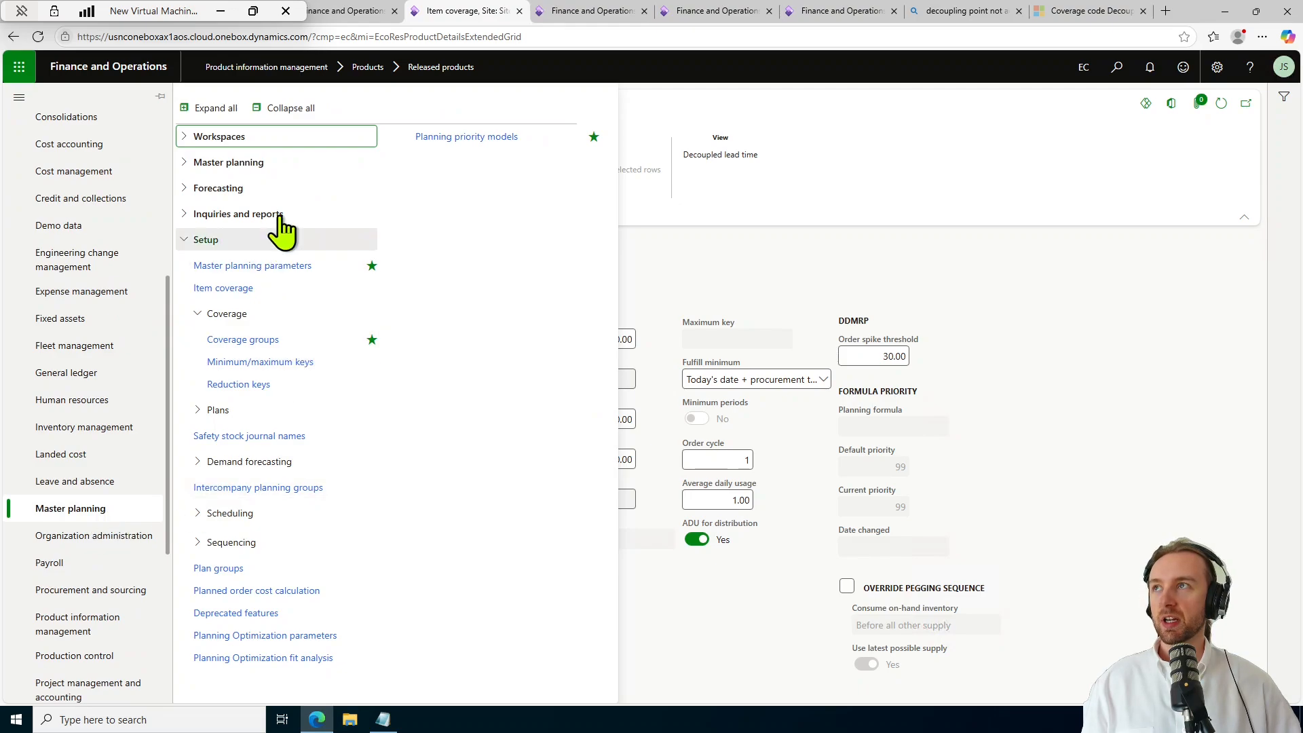
click(268, 163)
click(271, 139)
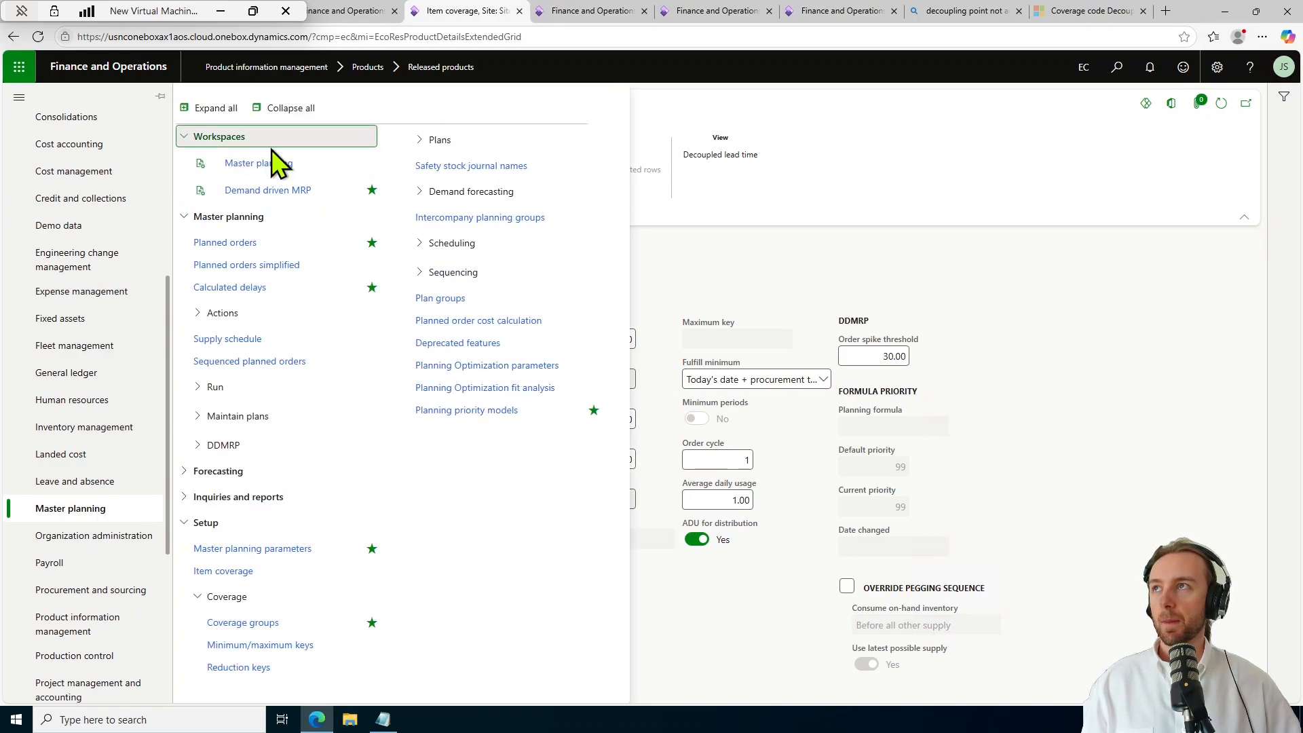
click(305, 194)
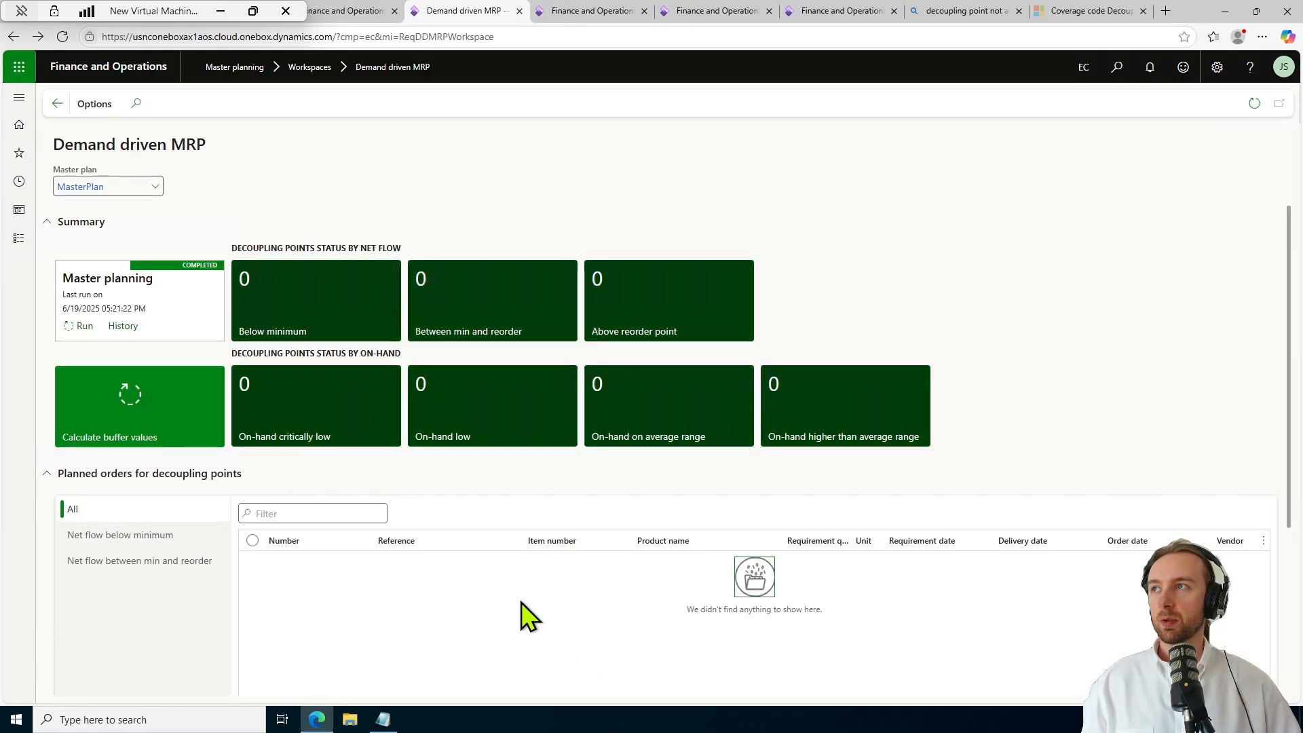
scroll(524, 614, down, 1)
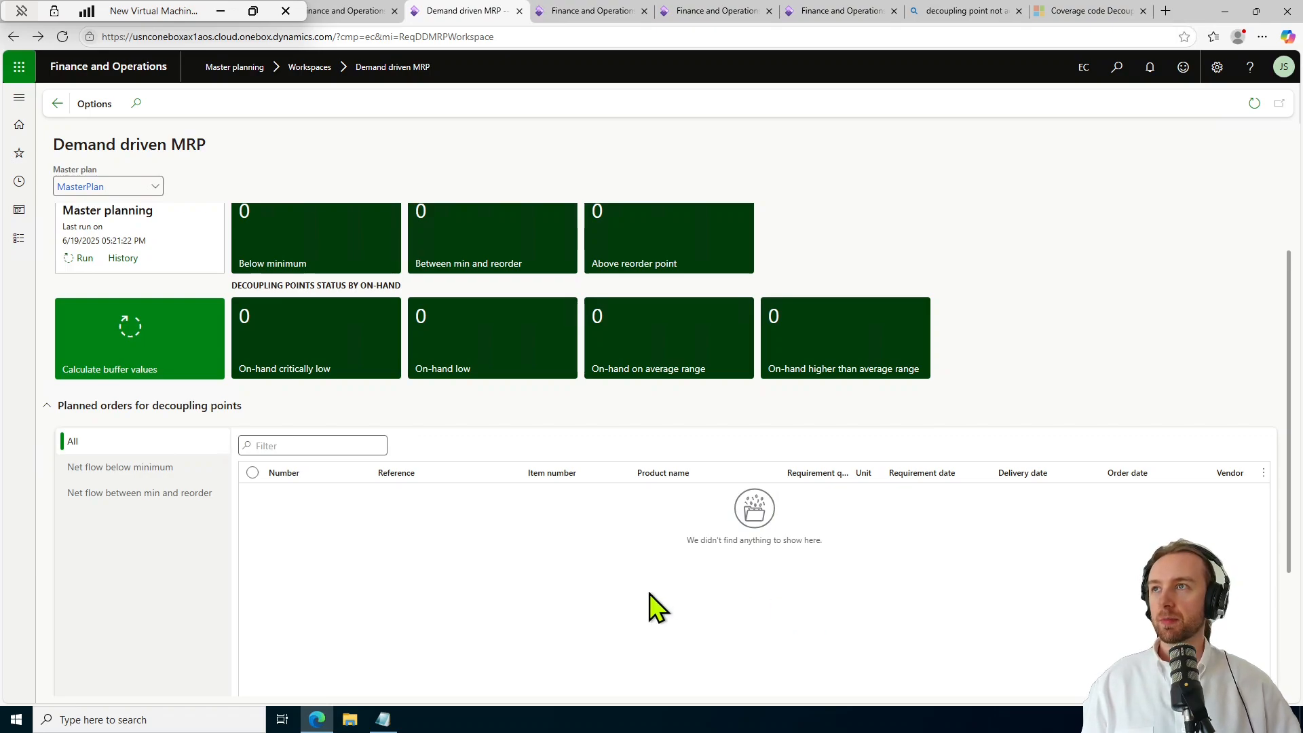
scroll(657, 607, up, 1)
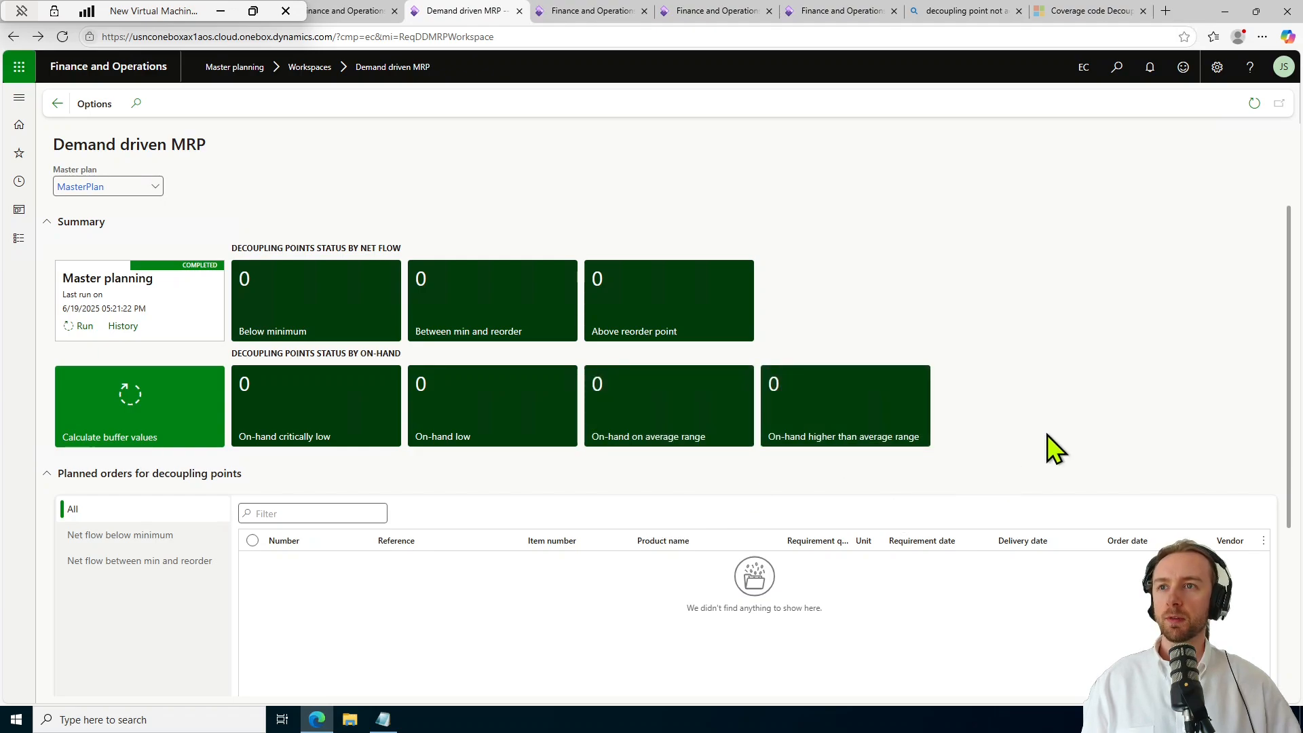
scroll(1045, 441, down, 2)
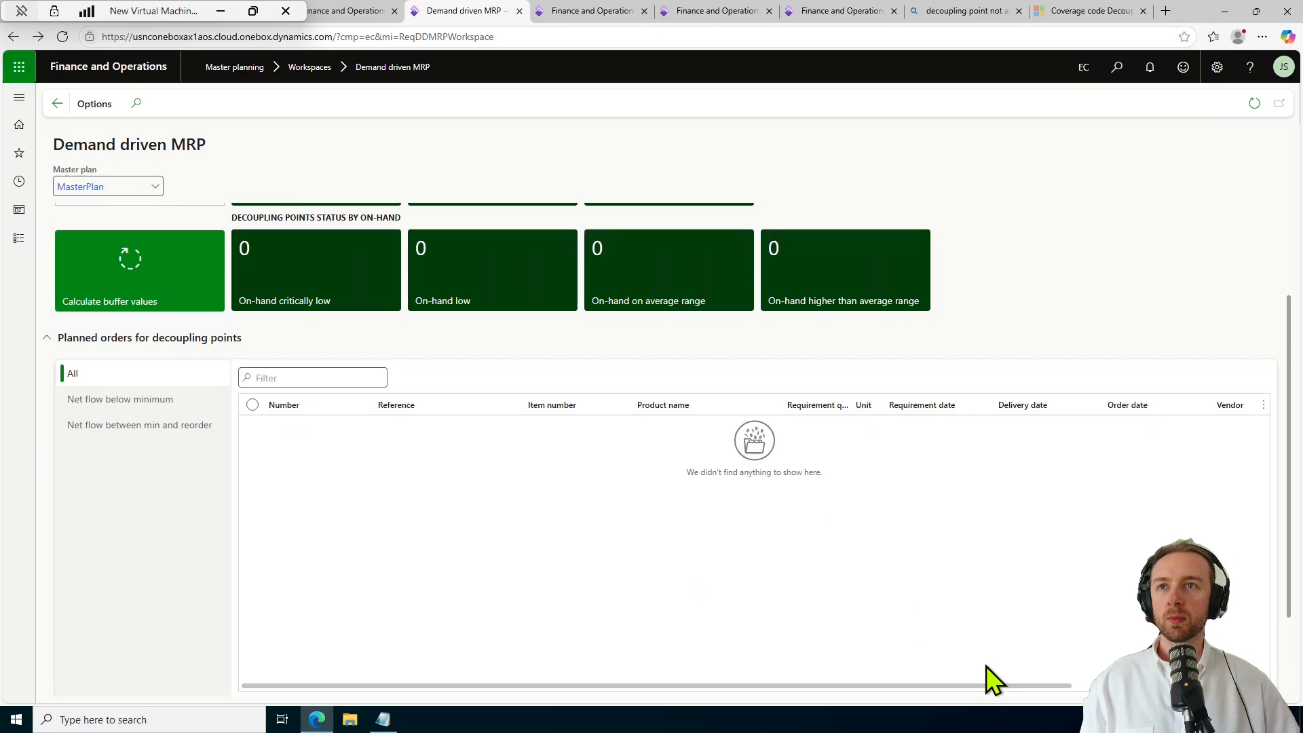
drag(987, 685, 1189, 687)
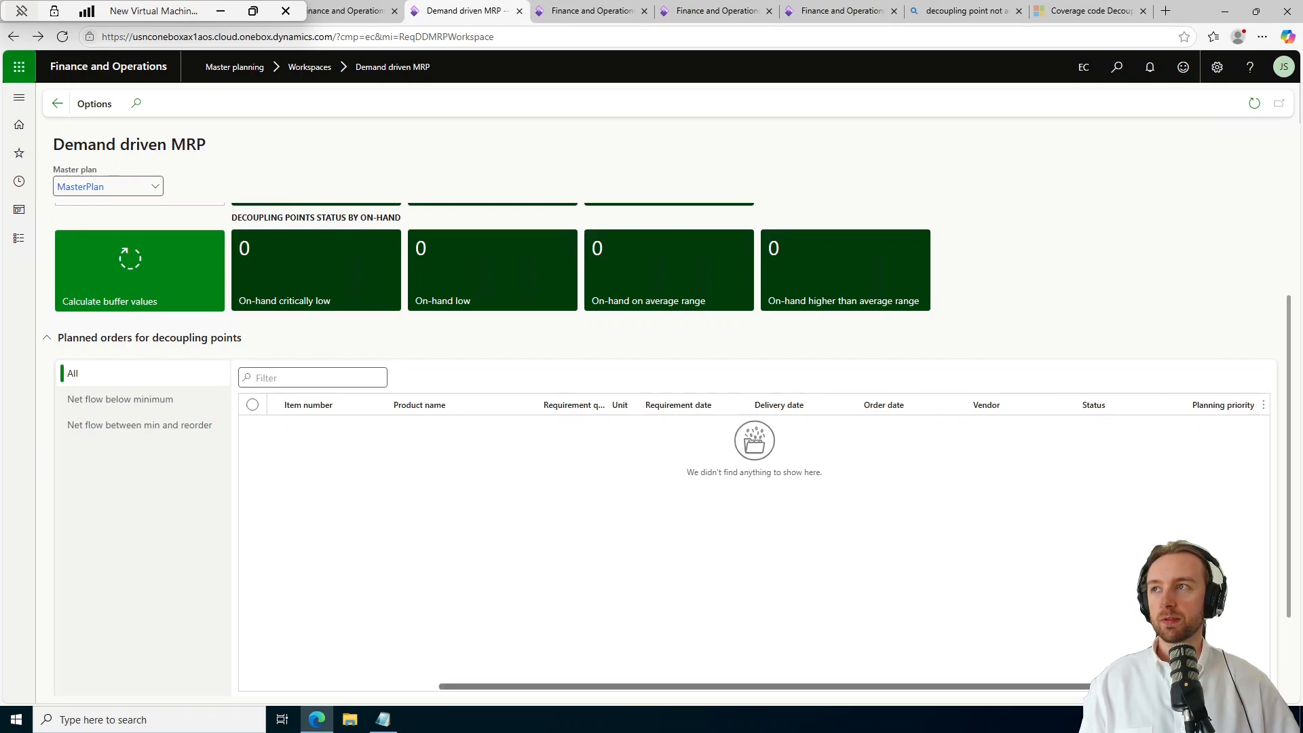
drag(1056, 686, 506, 589)
scroll(505, 590, up, 2)
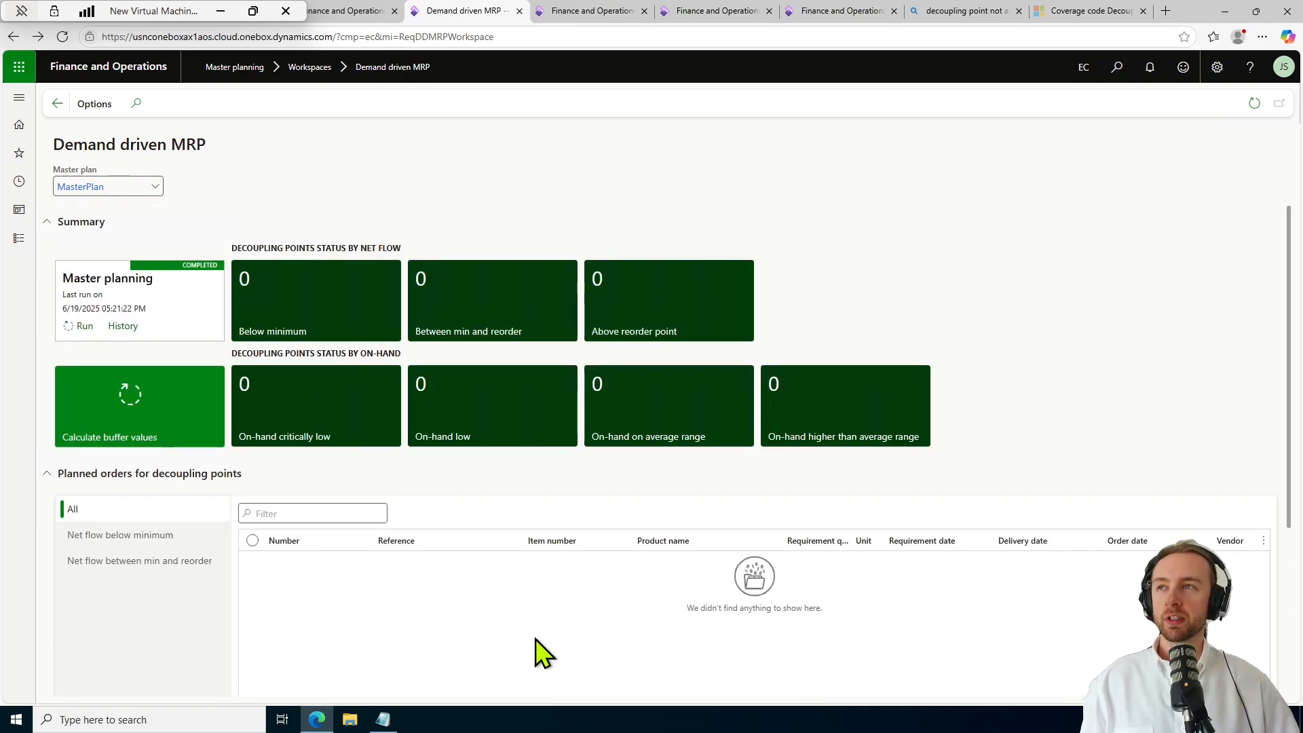